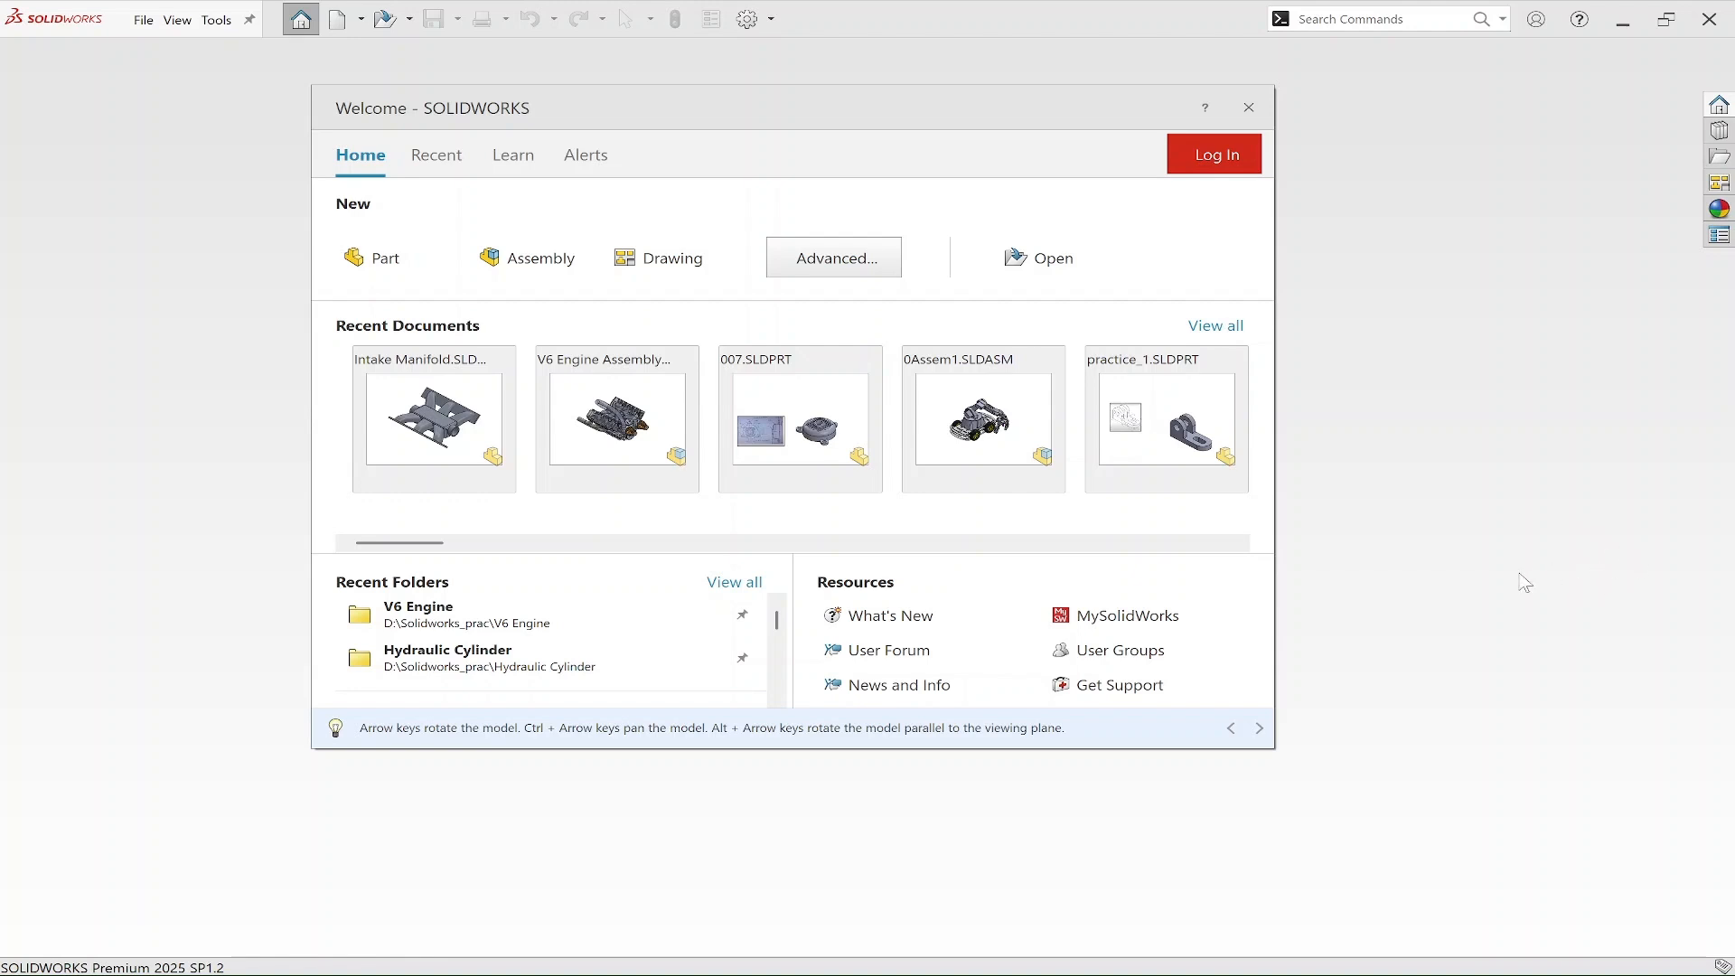
Start a new part and open a sketch on the Top Plane.
click(416, 264)
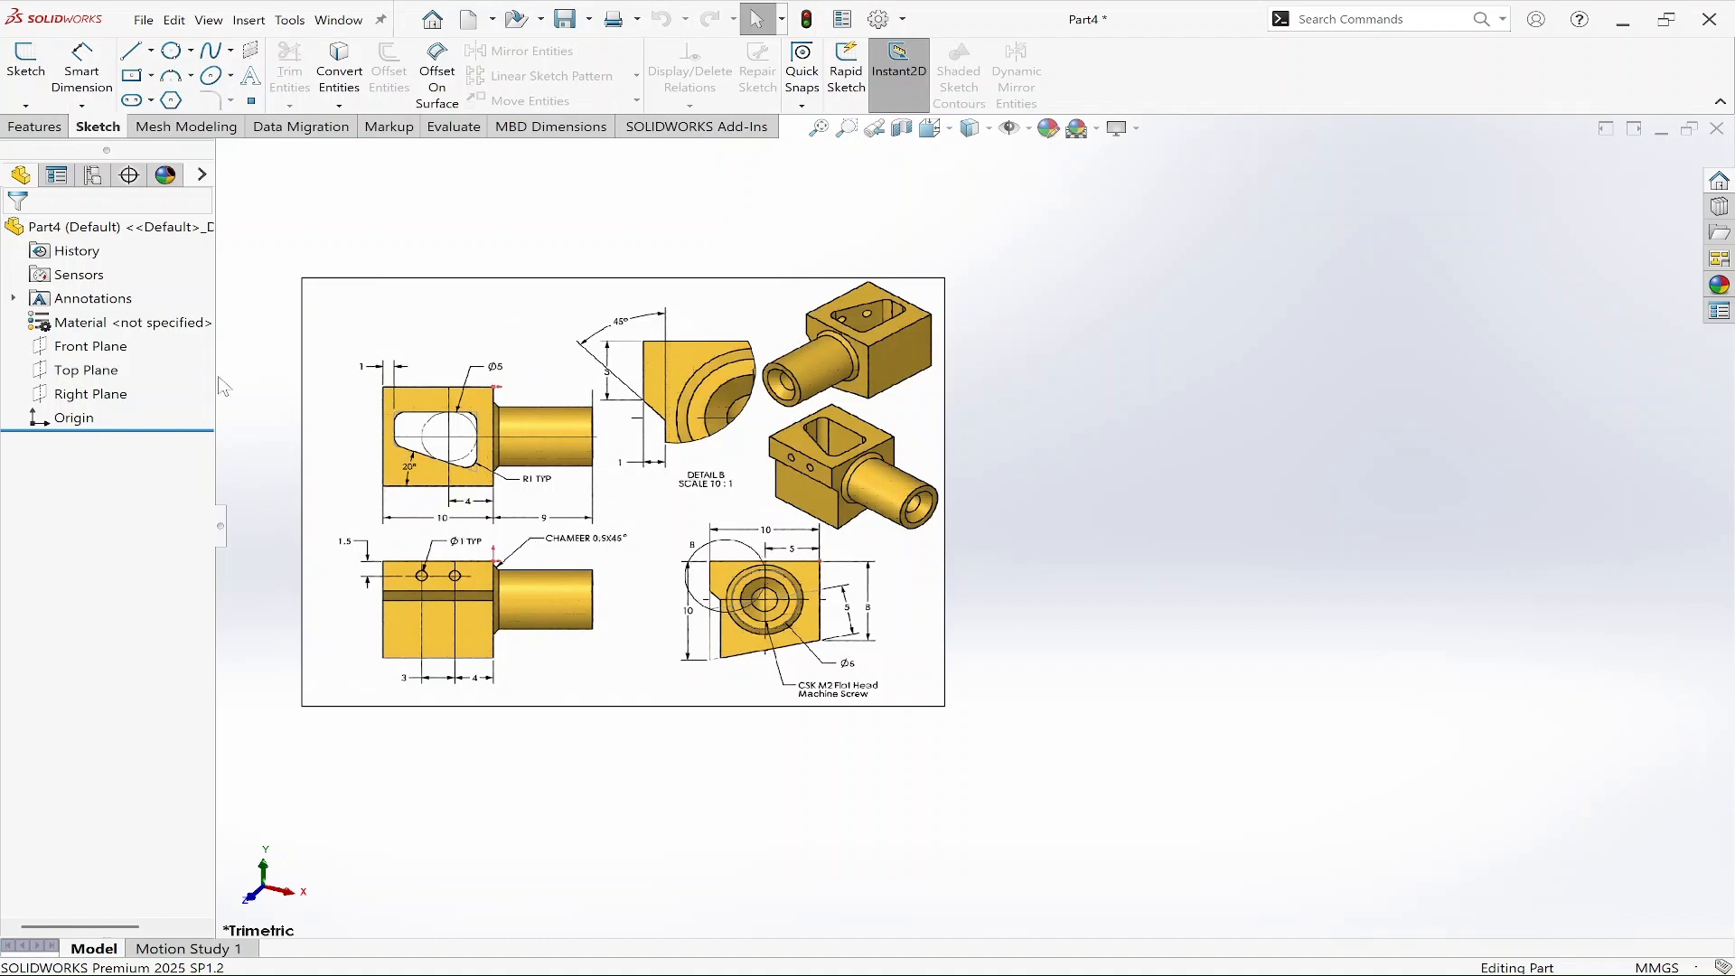
click(81, 369)
right_click(82, 370)
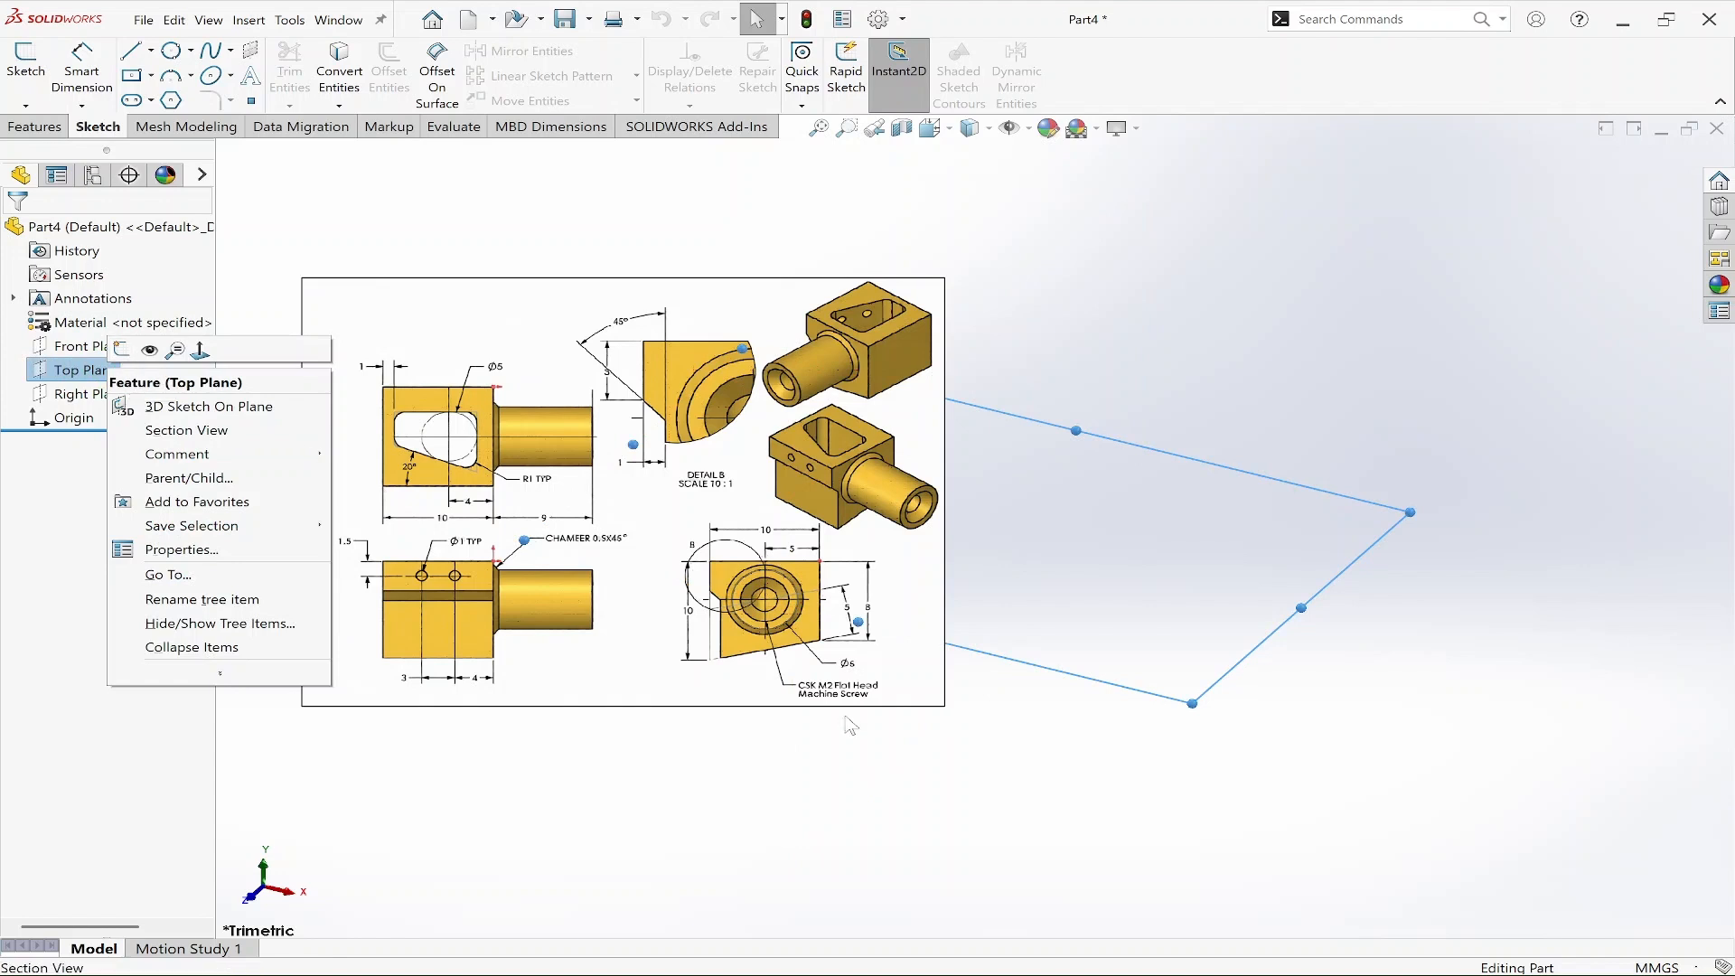
click(816, 739)
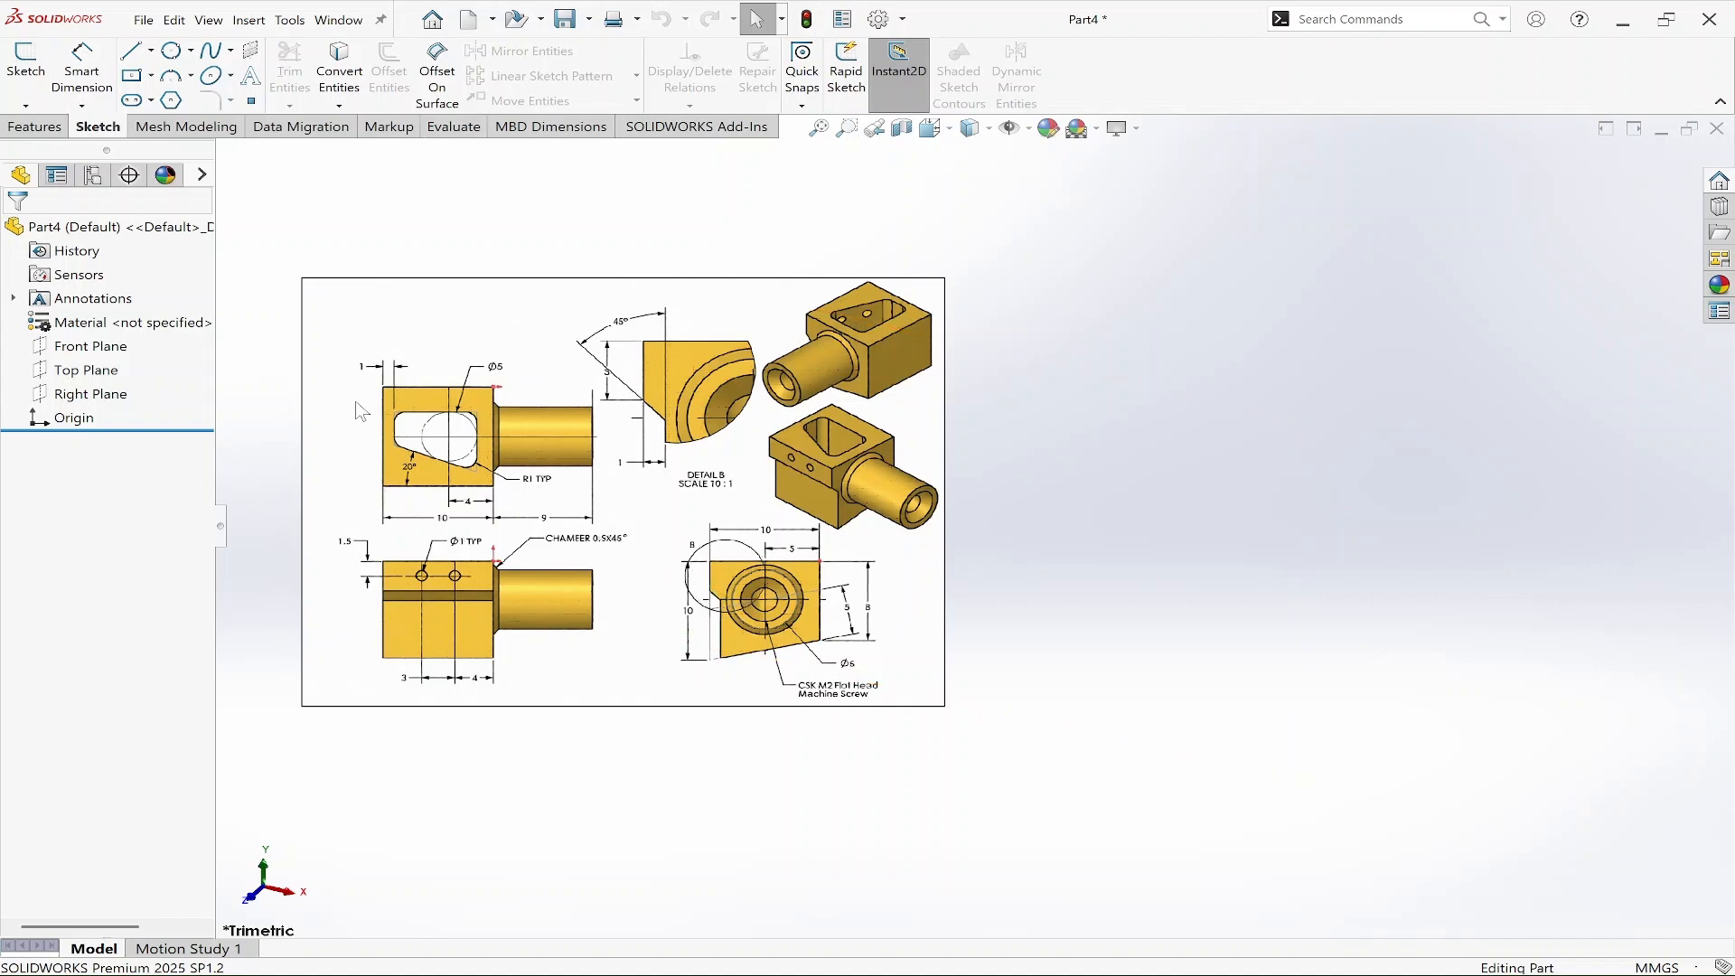
right_click(110, 367)
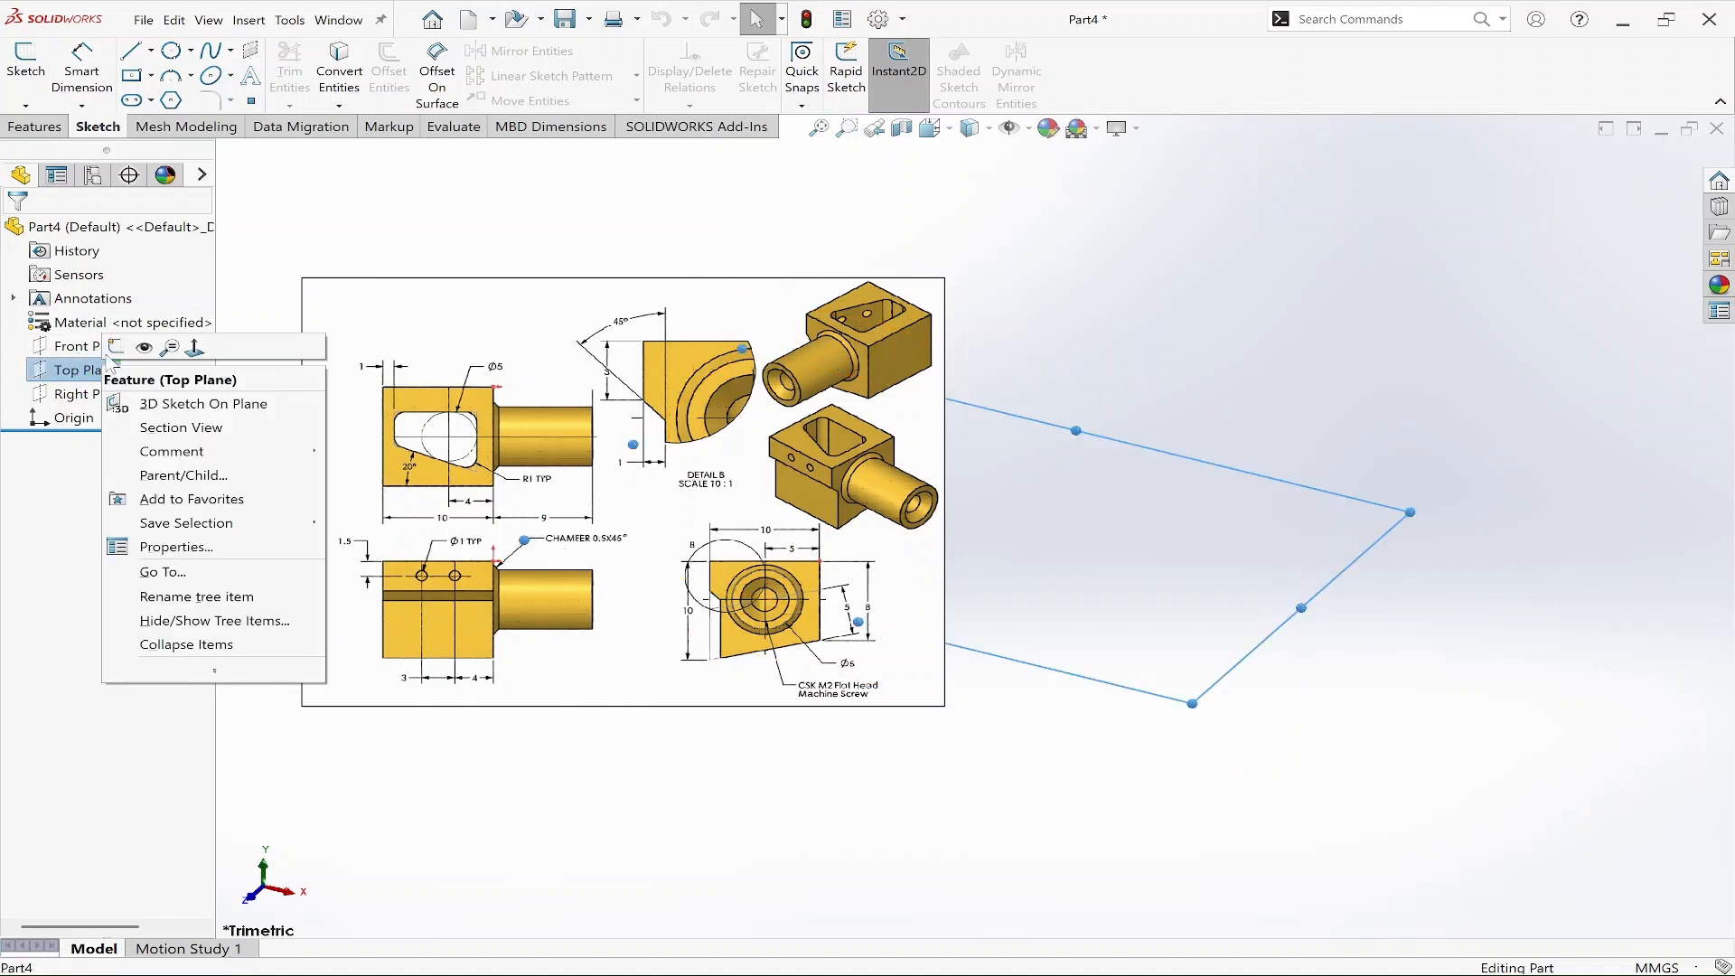
click(116, 347)
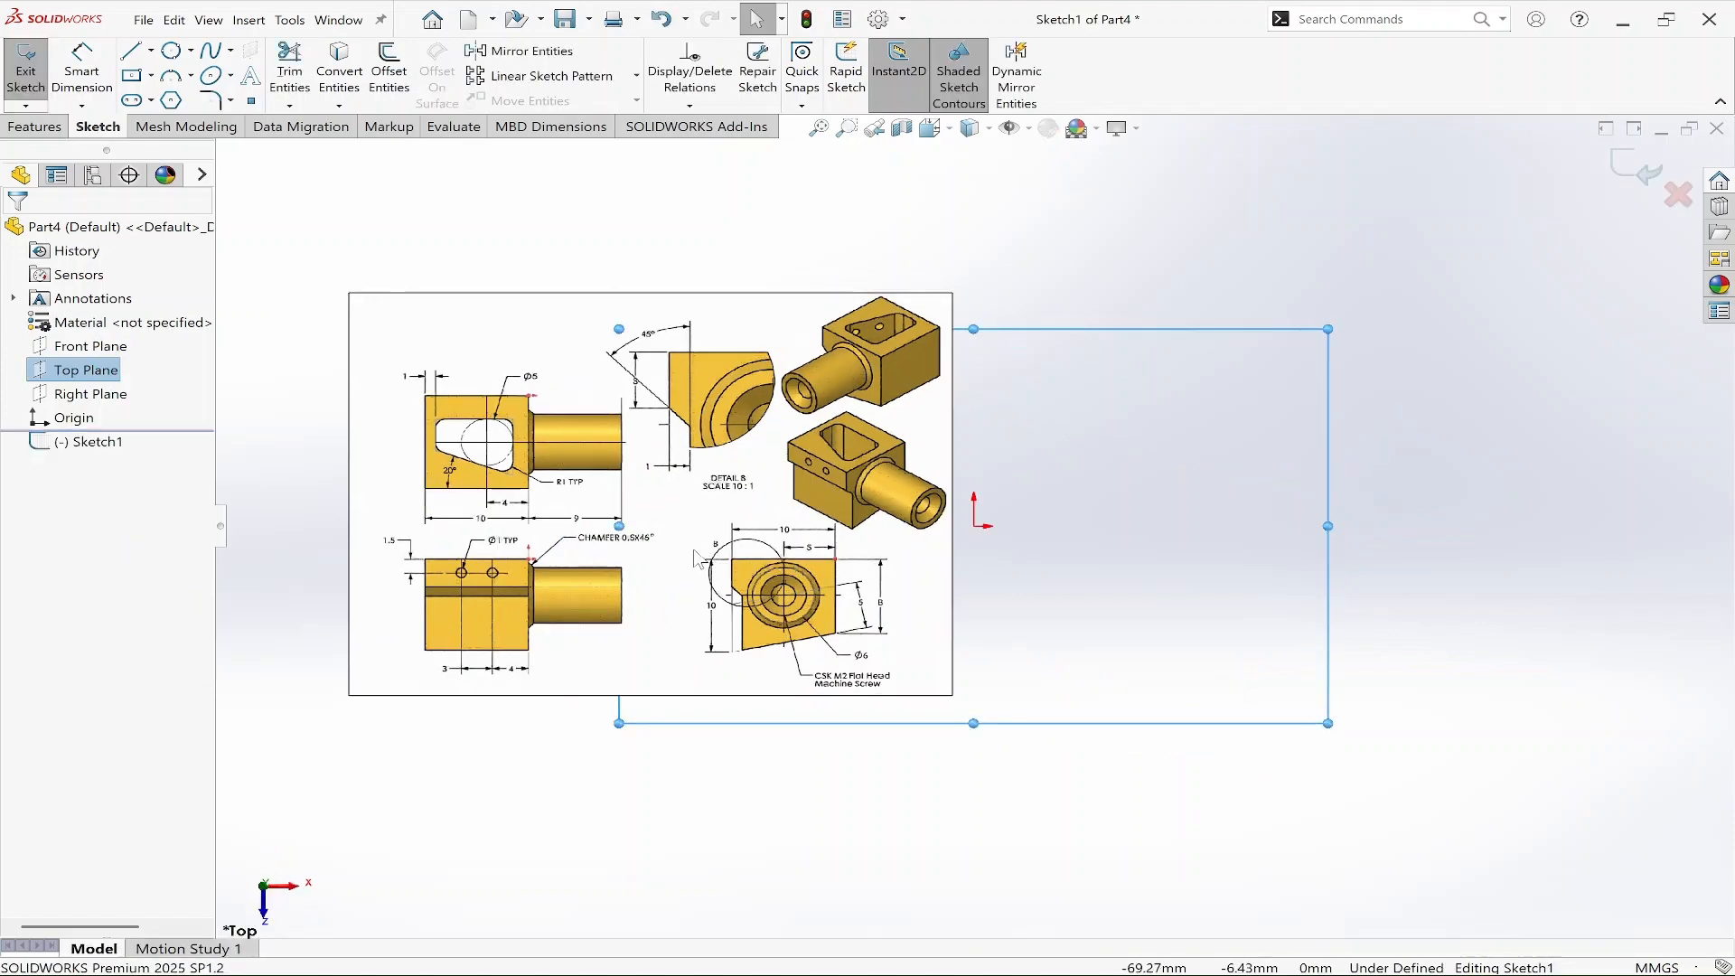
Zoom in and out to examine the dimensions on the reference drawing.
drag(520, 502, 593, 502)
scroll(594, 477, up, 3)
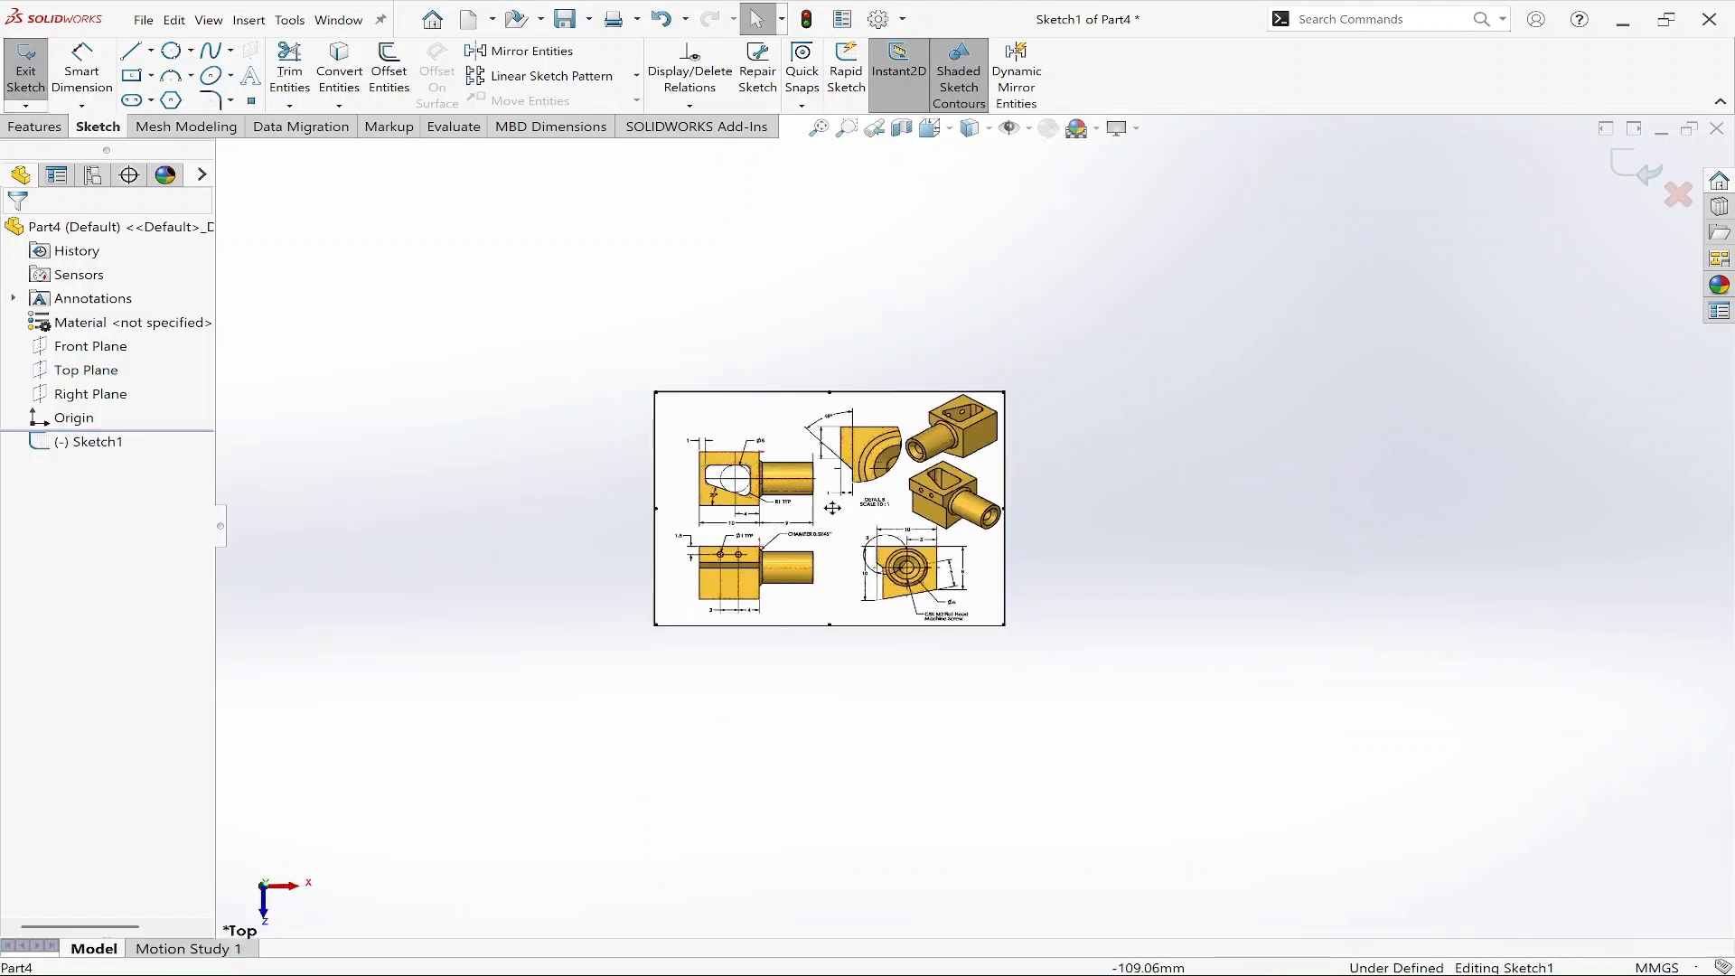
scroll(803, 492, up, 5)
scroll(1248, 710, up, 1)
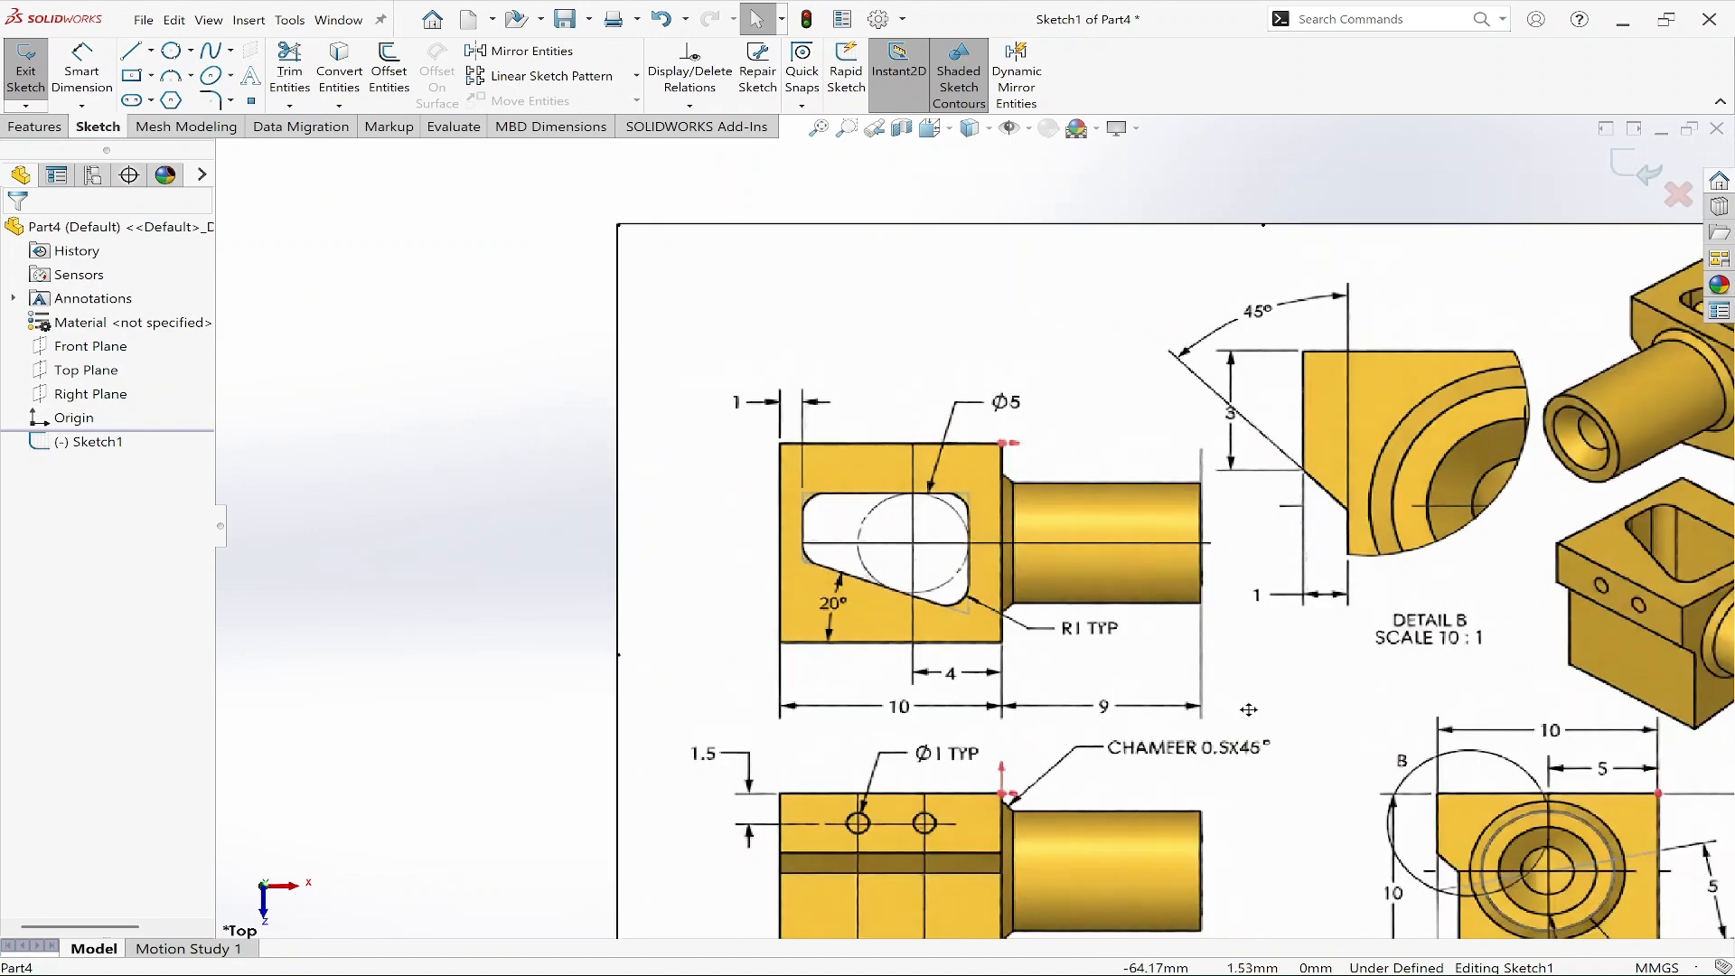
scroll(1249, 710, up, 2)
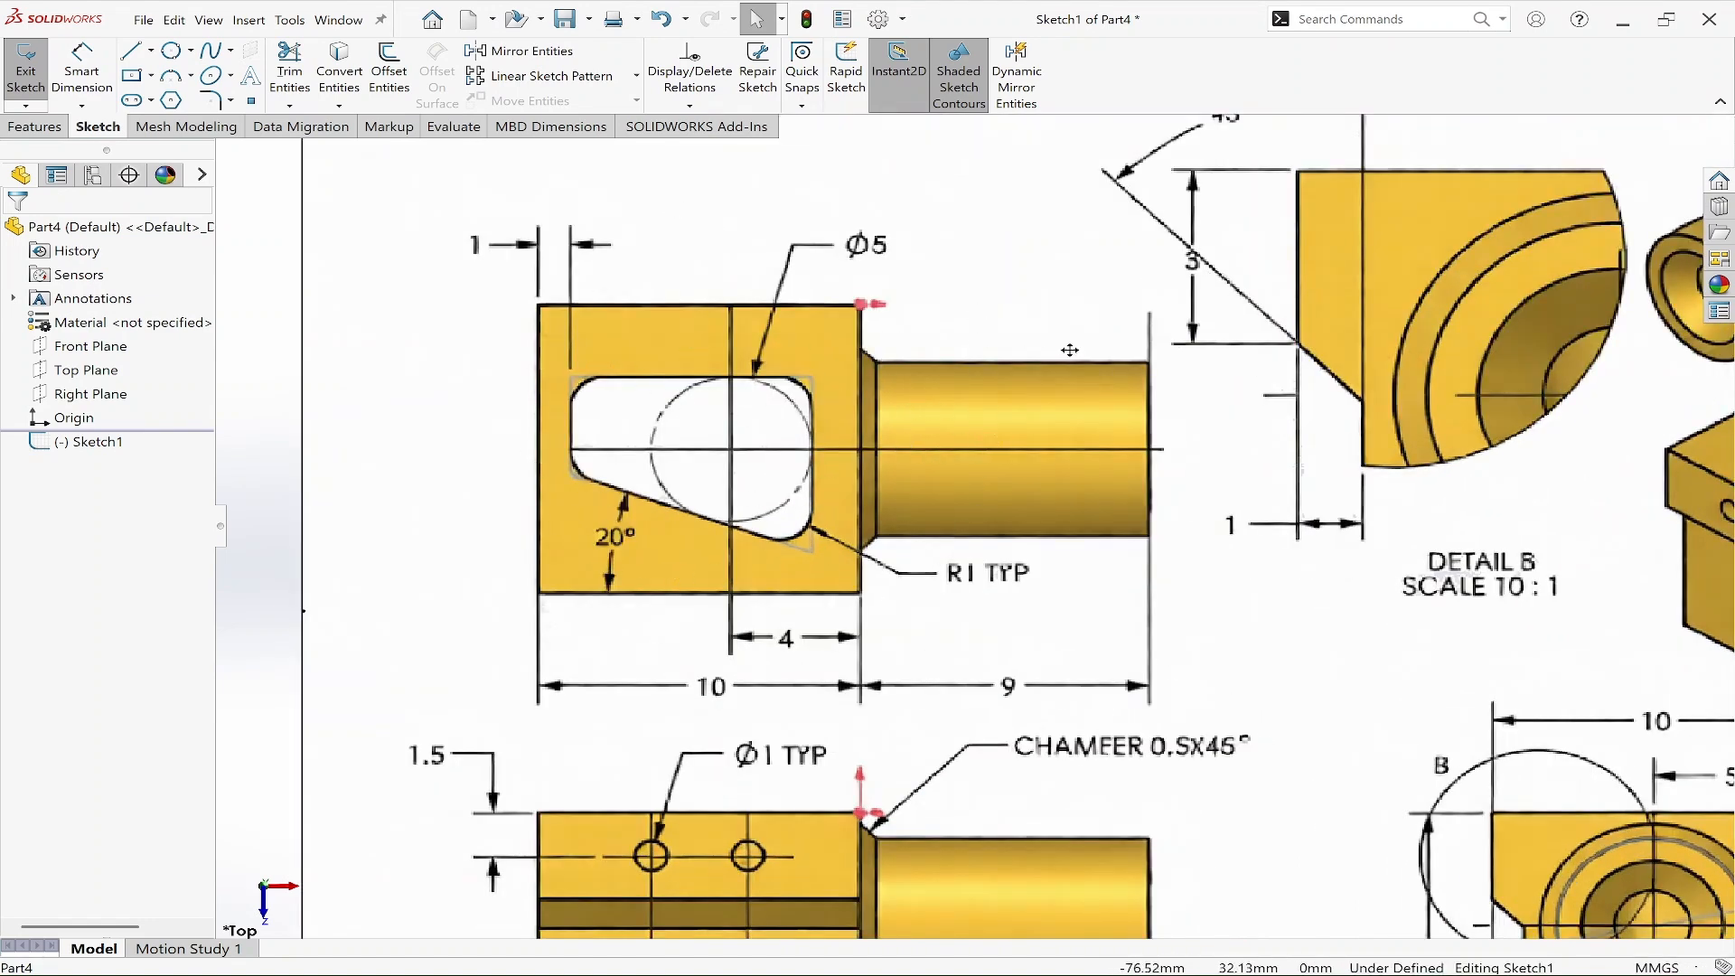
scroll(1074, 536, down, 1)
scroll(1163, 547, down, 2)
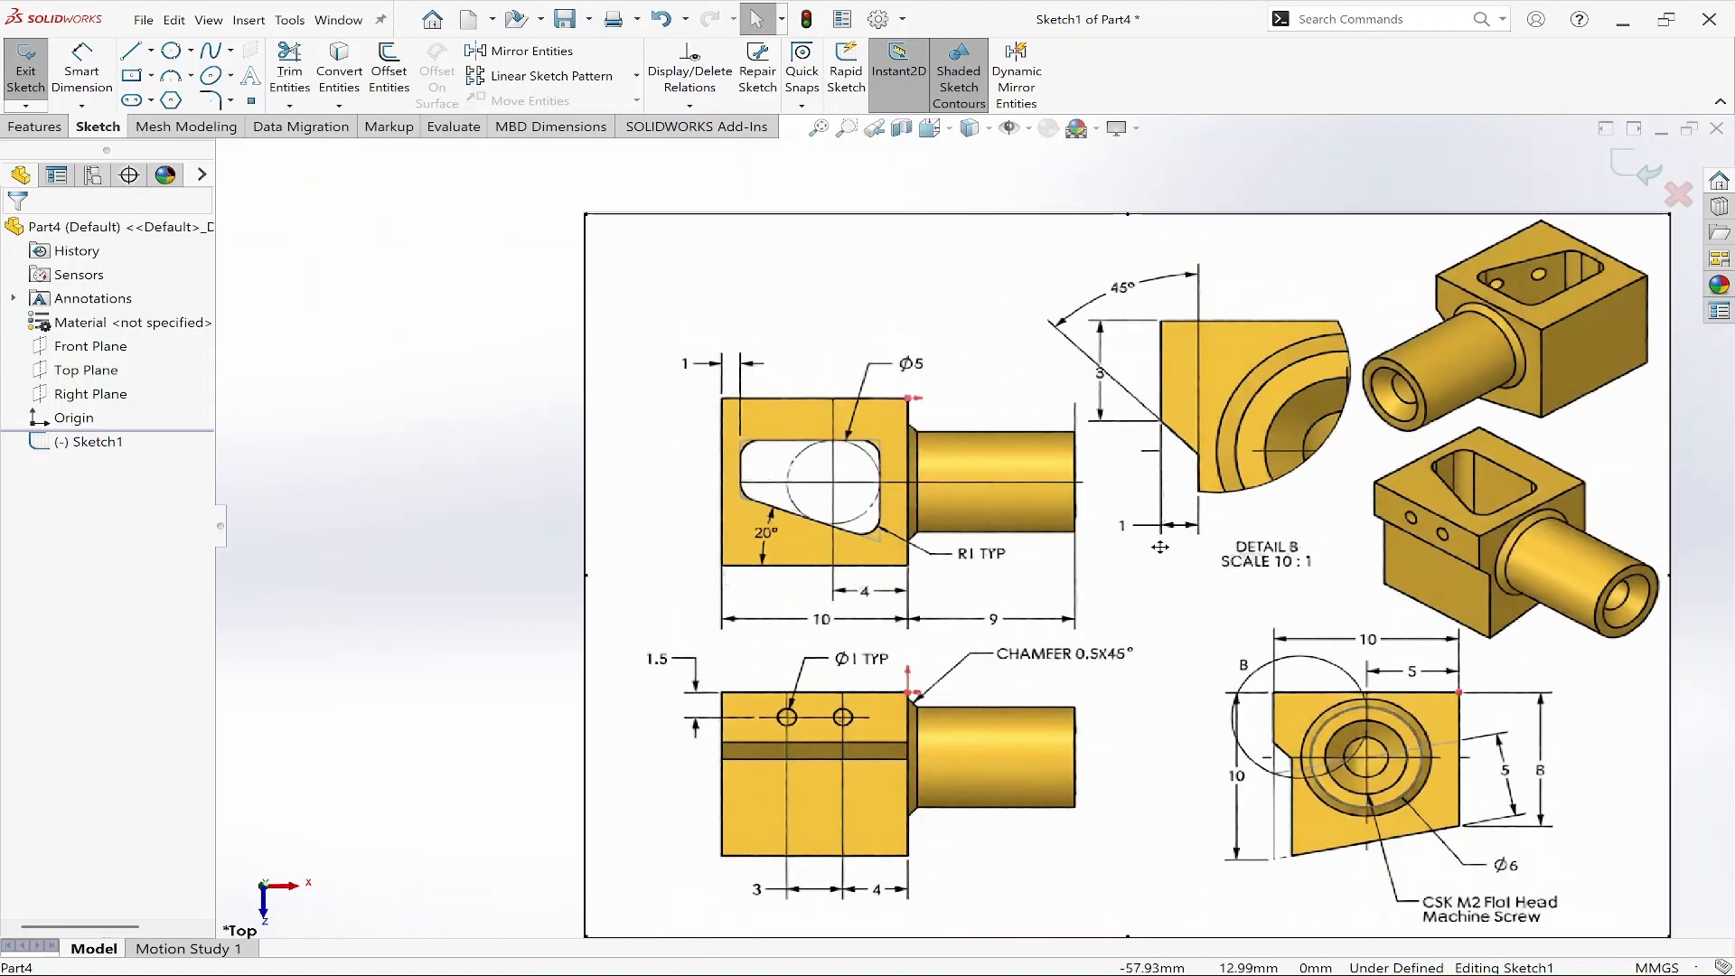
scroll(1297, 624, up, 3)
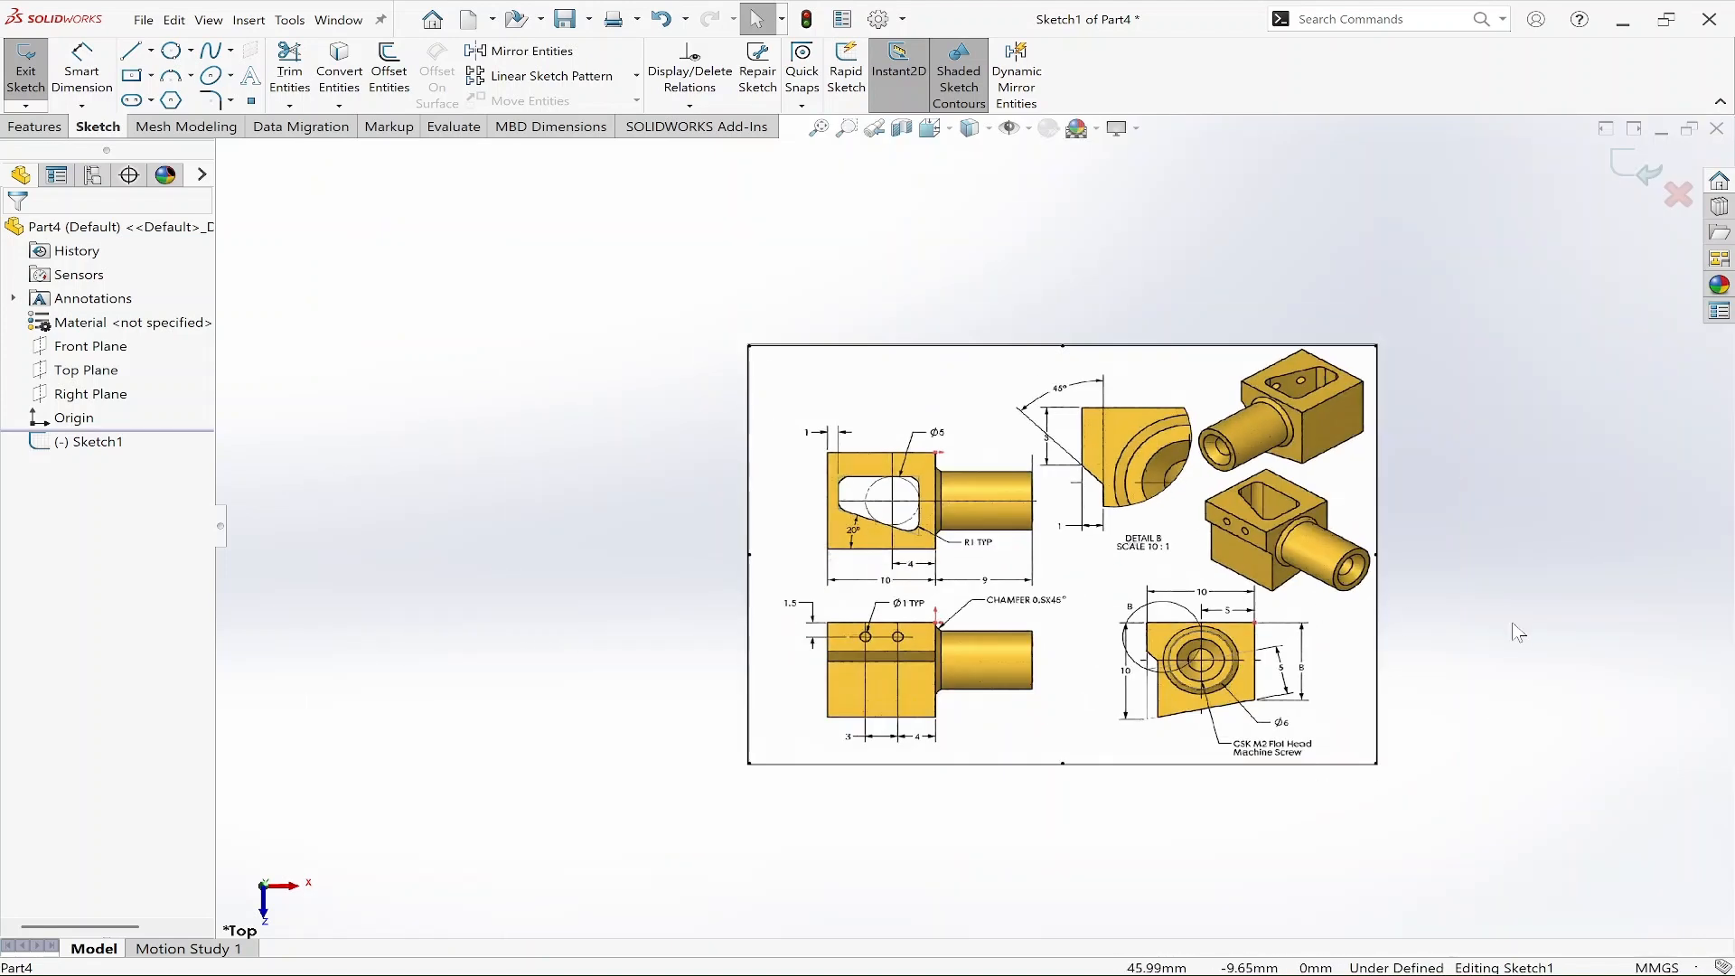
scroll(1498, 641, down, 1)
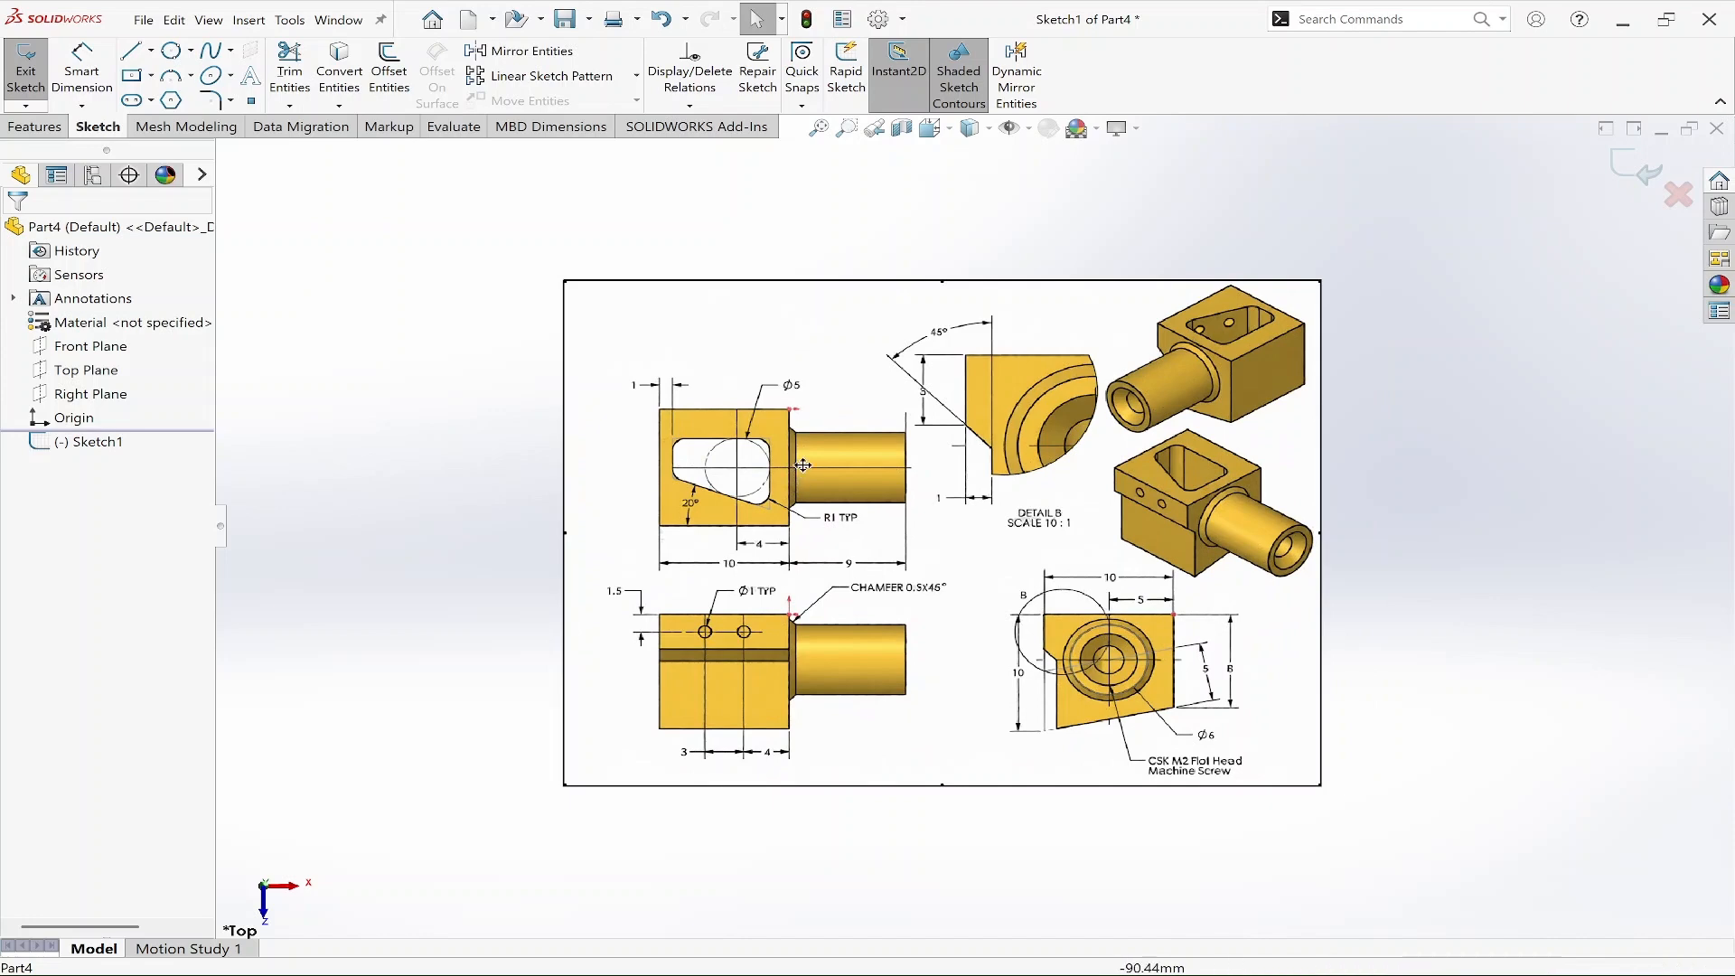
scroll(799, 467, down, 3)
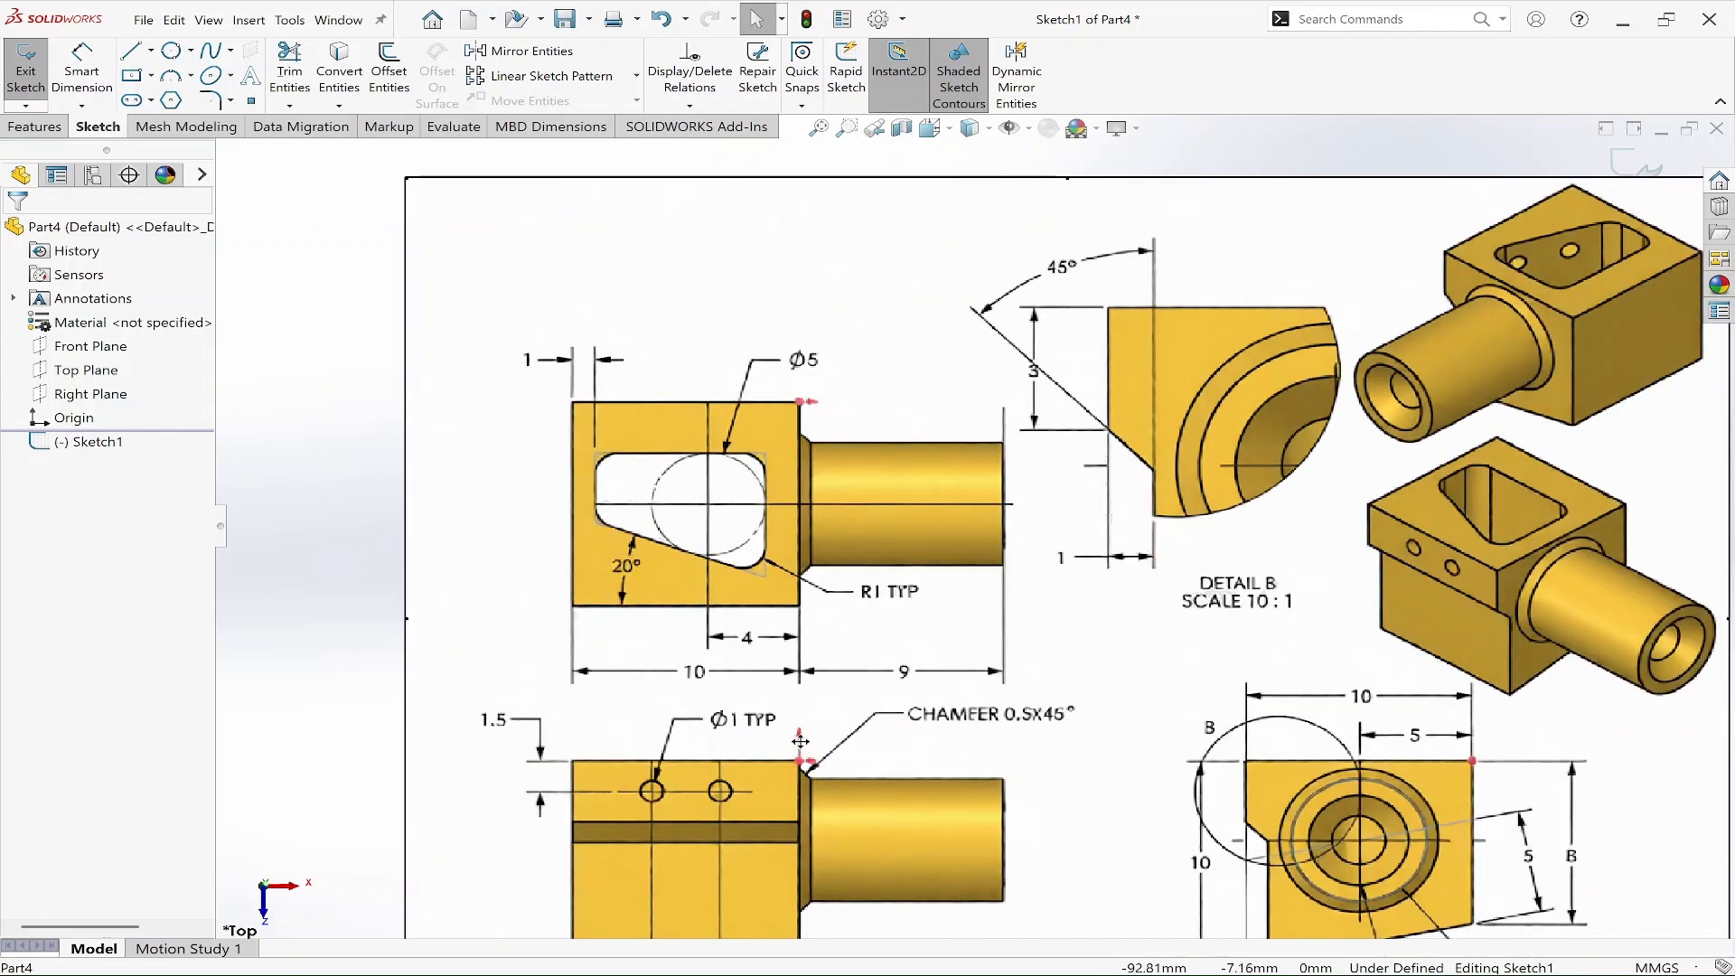
scroll(940, 497, up, 3)
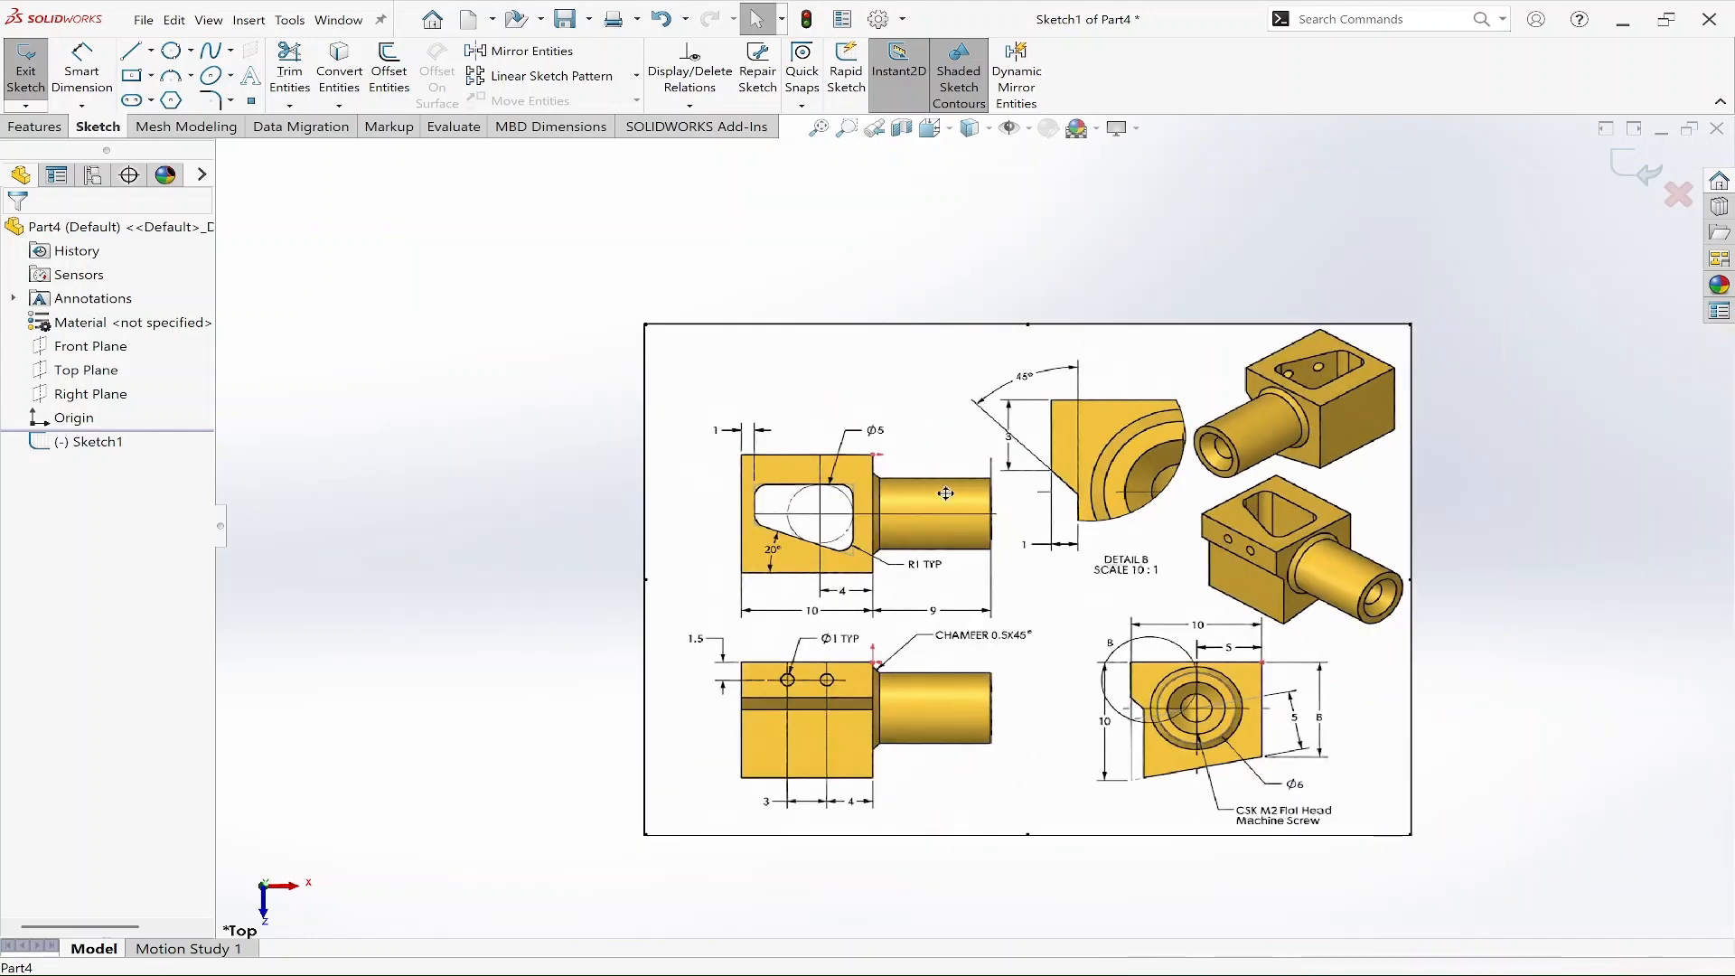
scroll(1309, 619, up, 3)
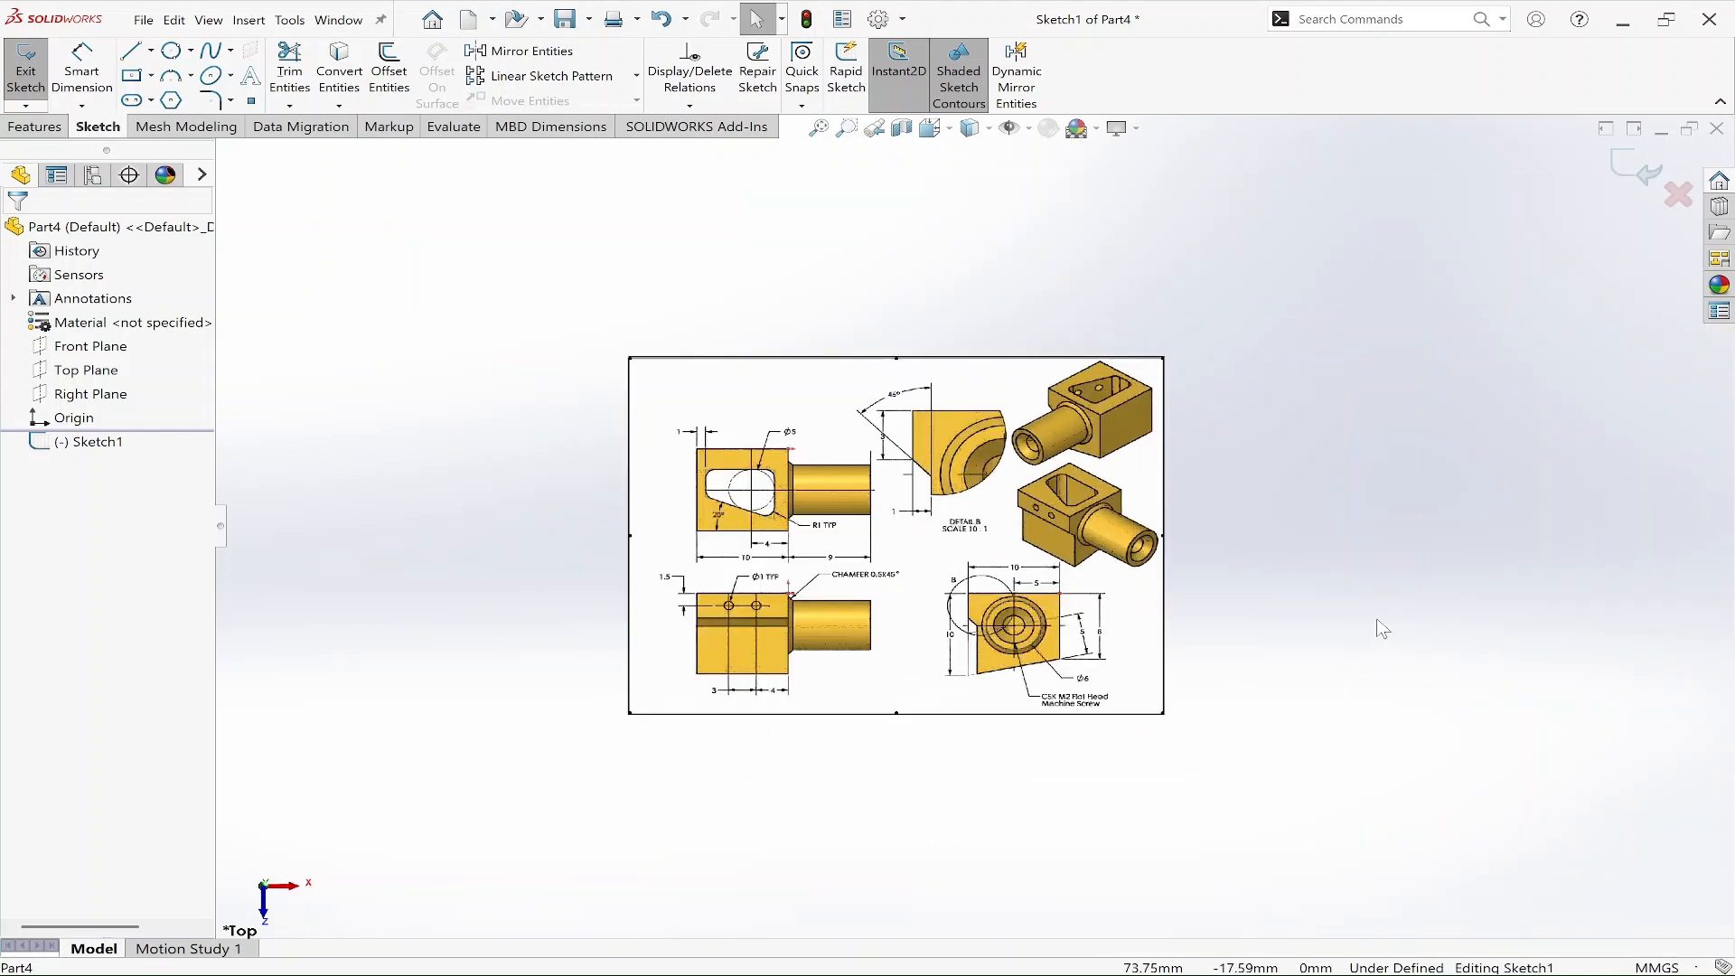
scroll(1379, 628, down, 2)
Draw a corner rectangle from the origin, about 21 mm wide and 28 mm tall, down and to the left.
click(99, 441)
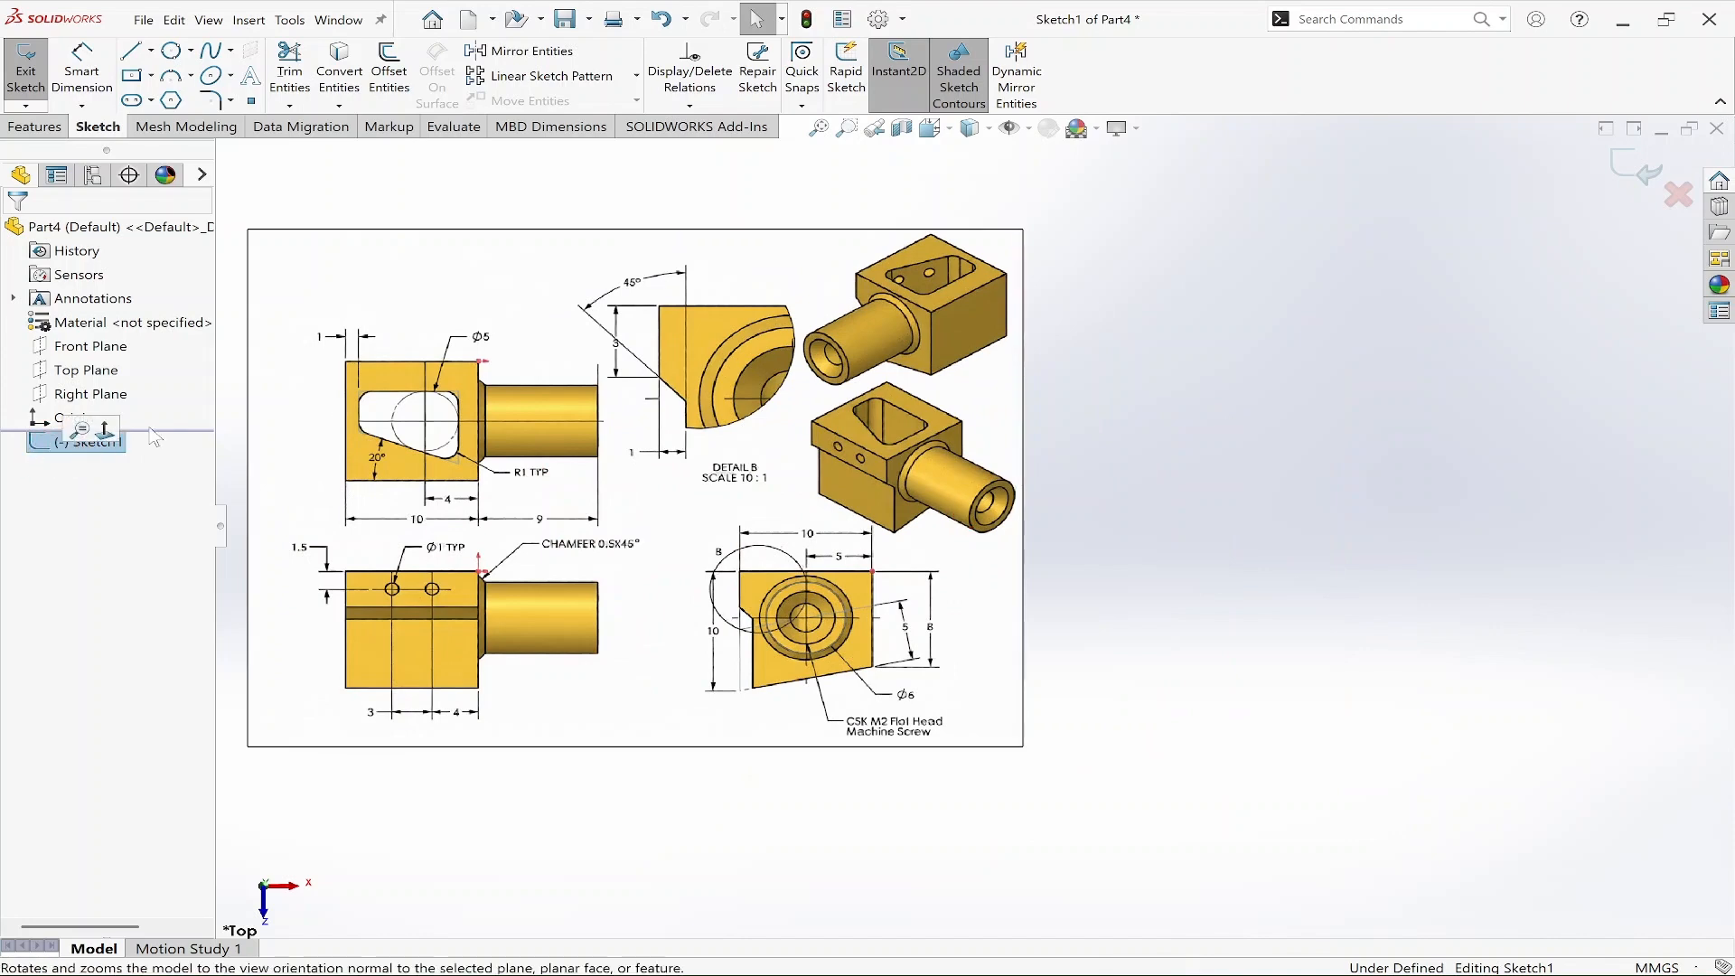
click(105, 430)
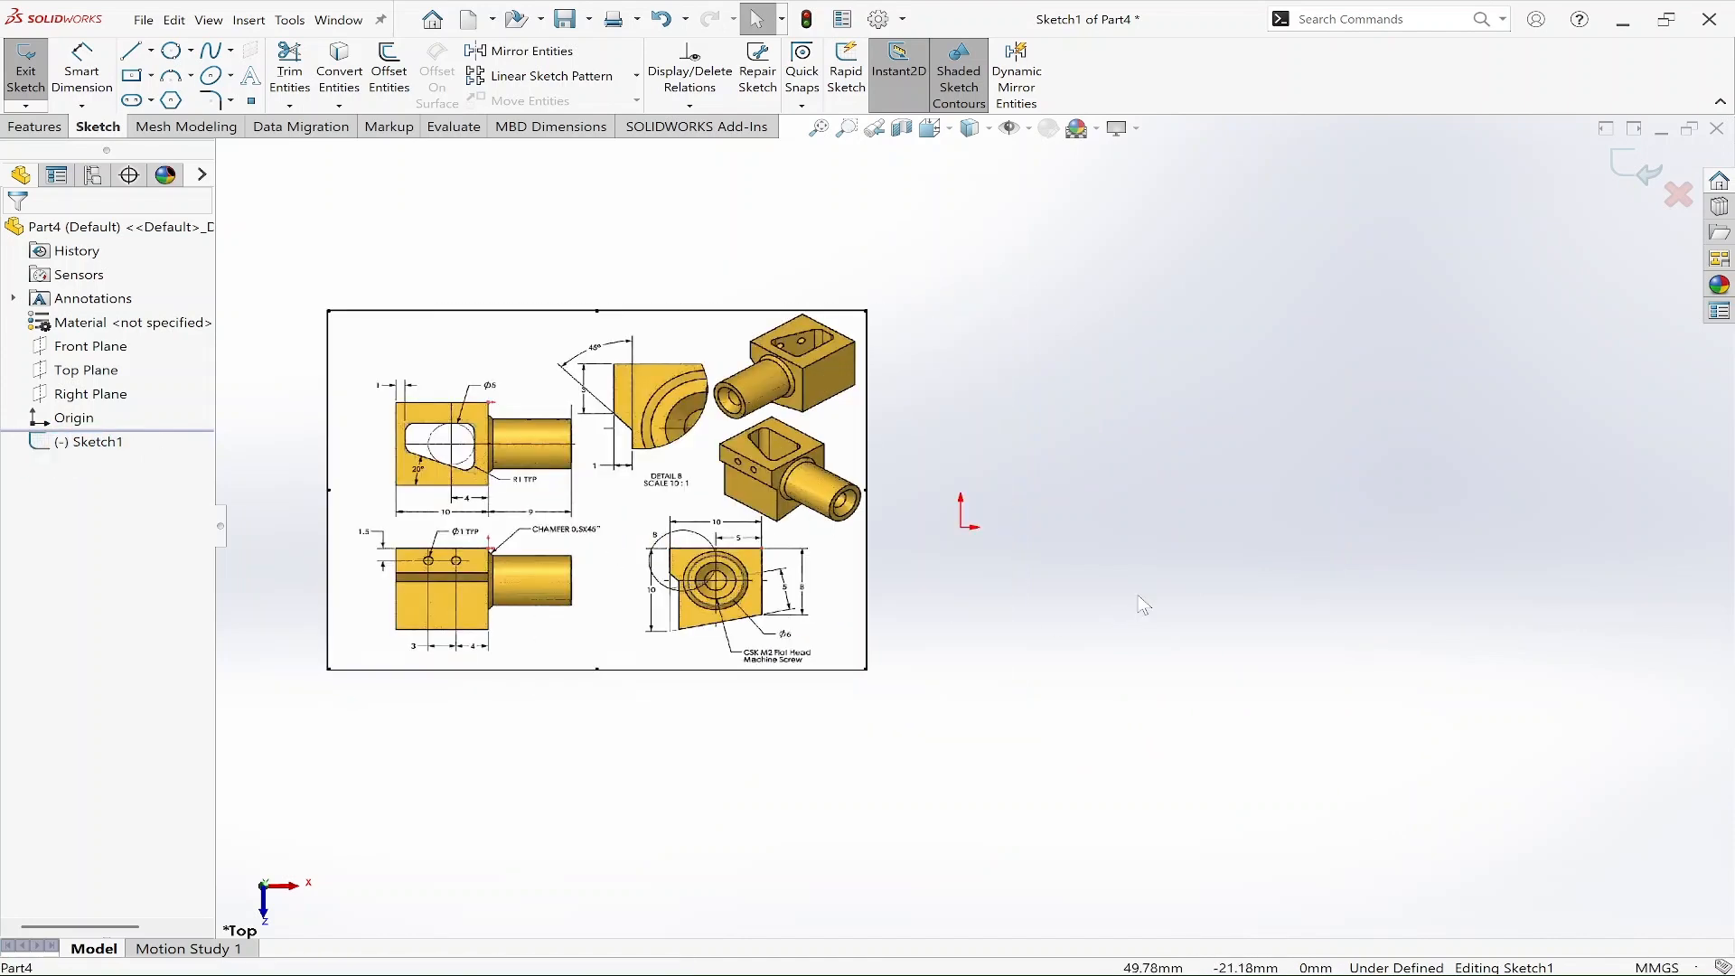
click(1138, 600)
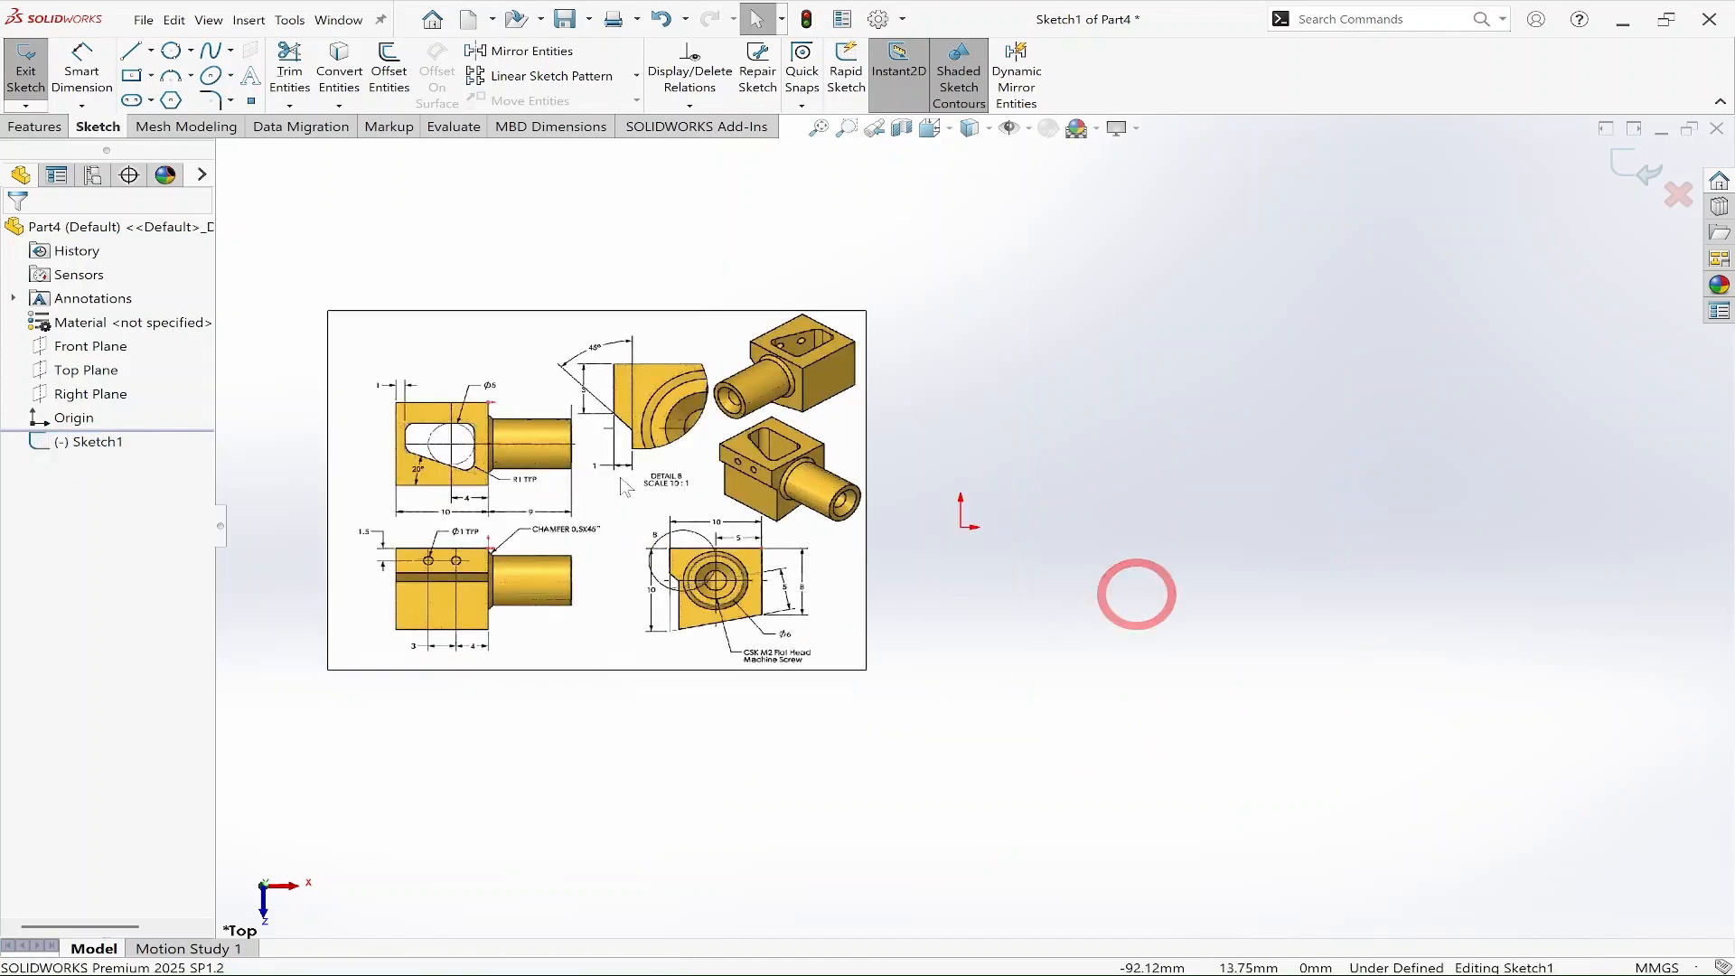
click(131, 75)
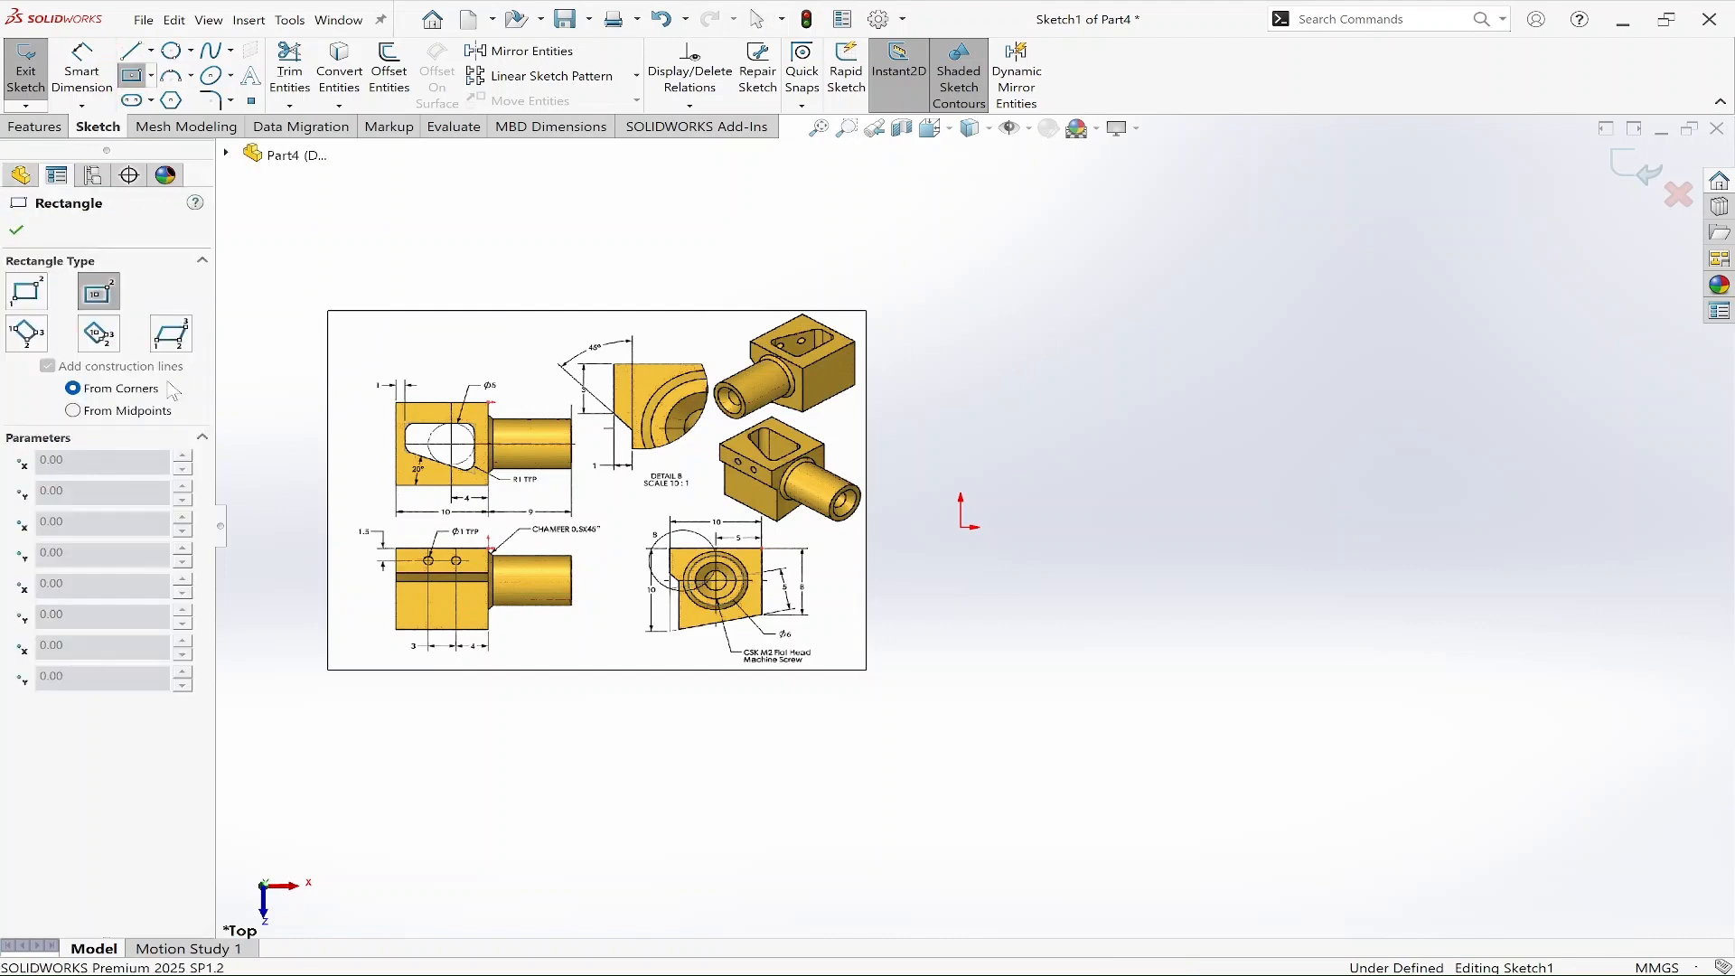
click(27, 291)
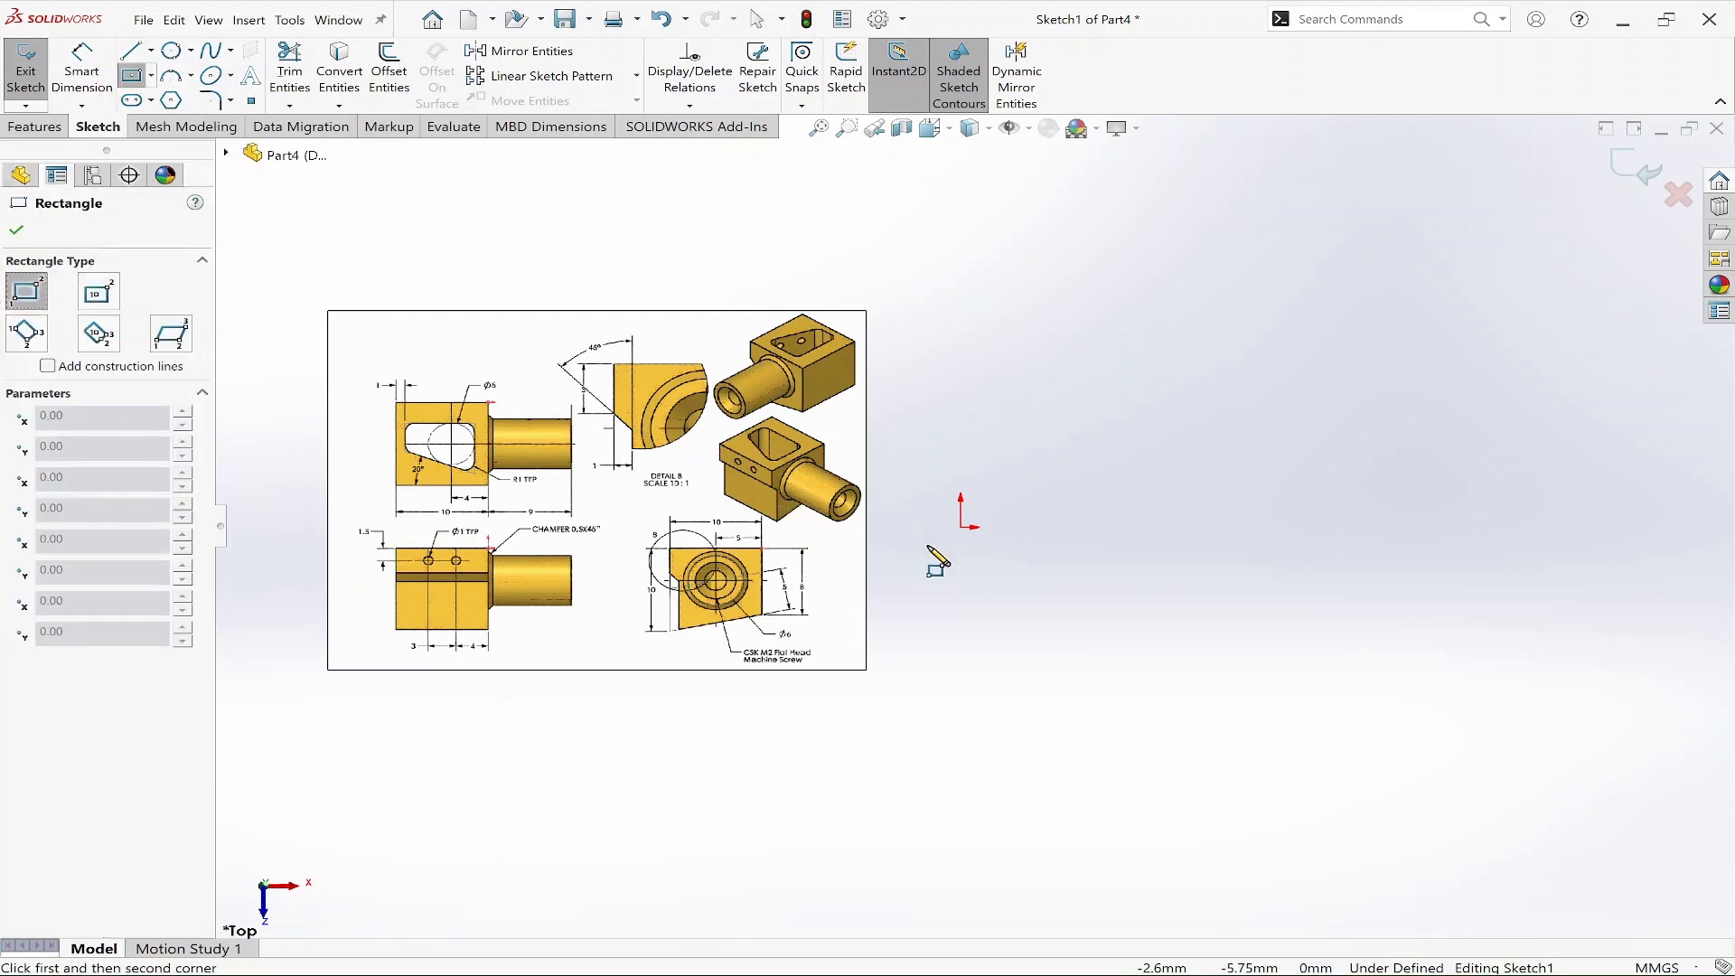
click(960, 526)
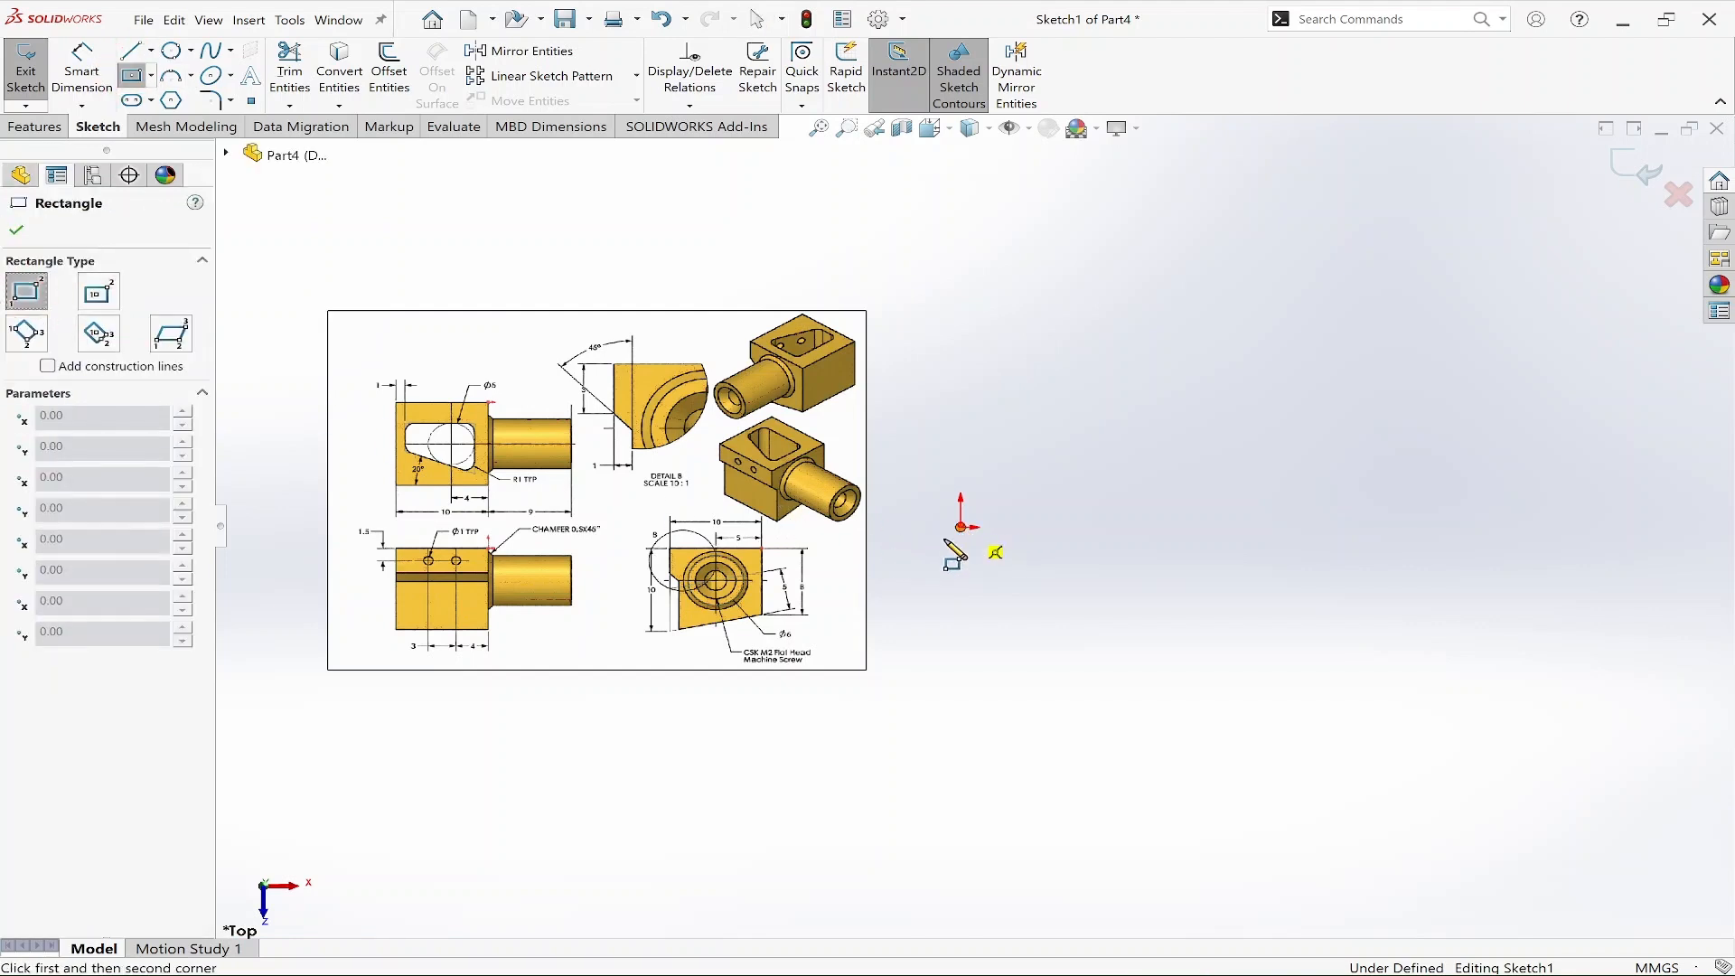
click(886, 617)
key(Escape)
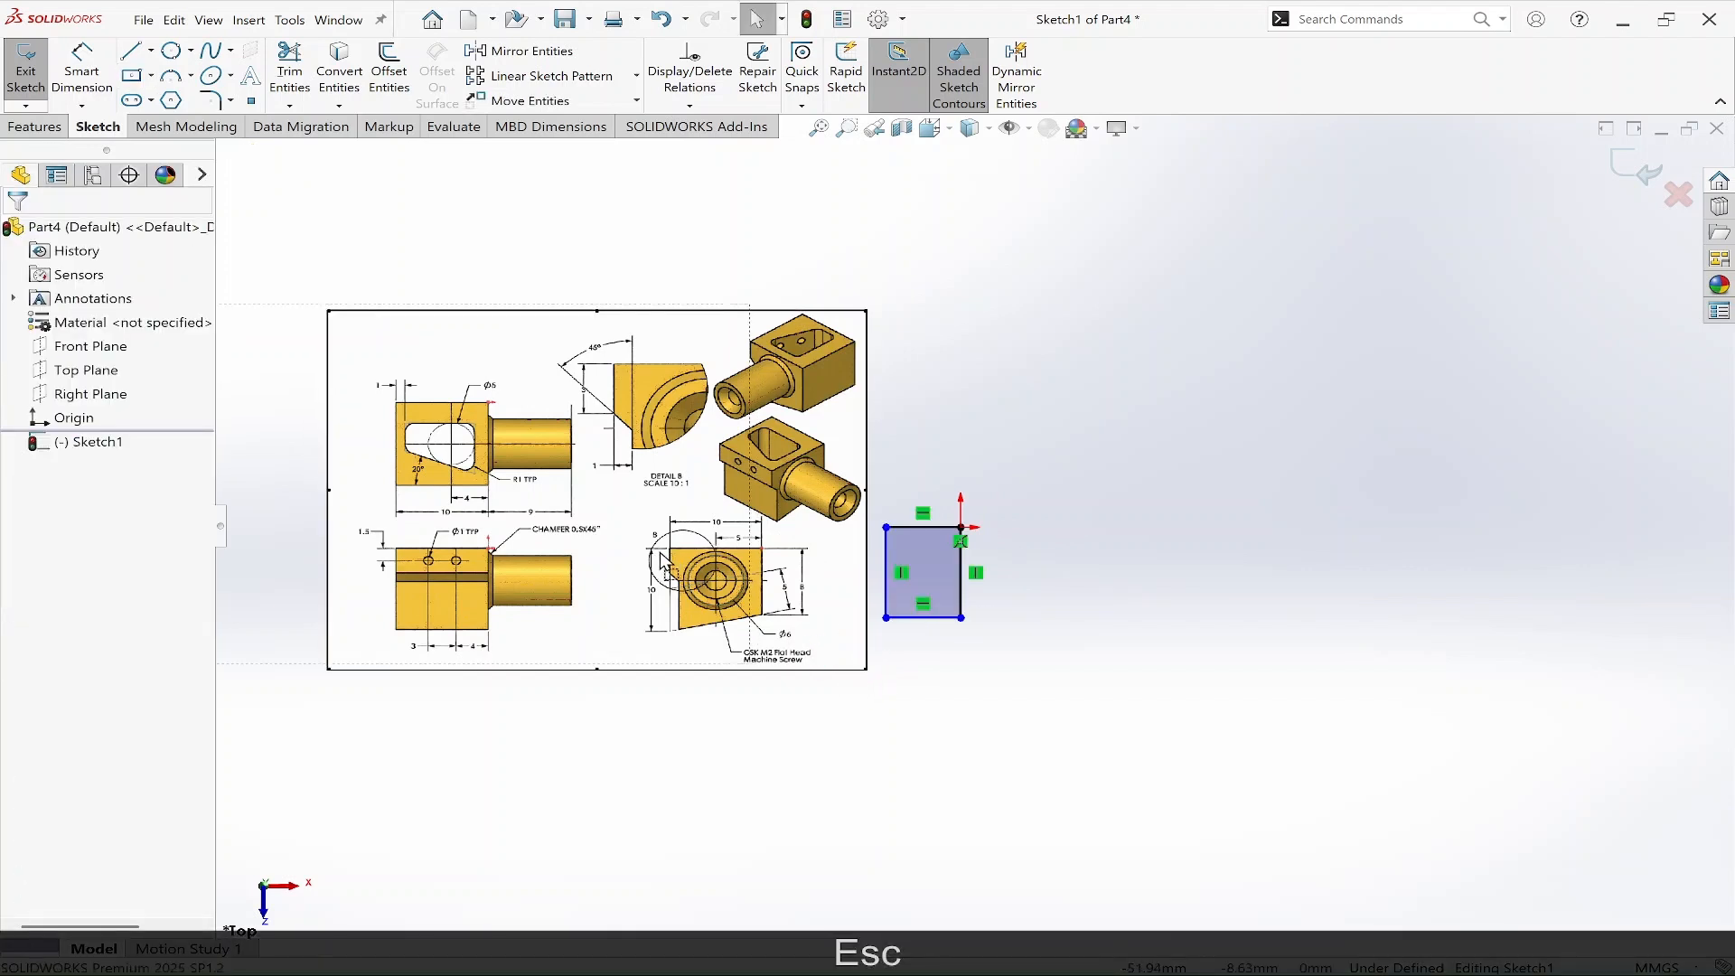
Dimension the rectangle's bottom edge as 10 mm.
mouse_move(750, 664)
mouse_down()
mouse_move(685, 587)
mouse_move(599, 535)
mouse_move(563, 539)
mouse_up()
drag(507, 453, 746, 599)
scroll(746, 599, up, 2)
scroll(778, 602, down, 4)
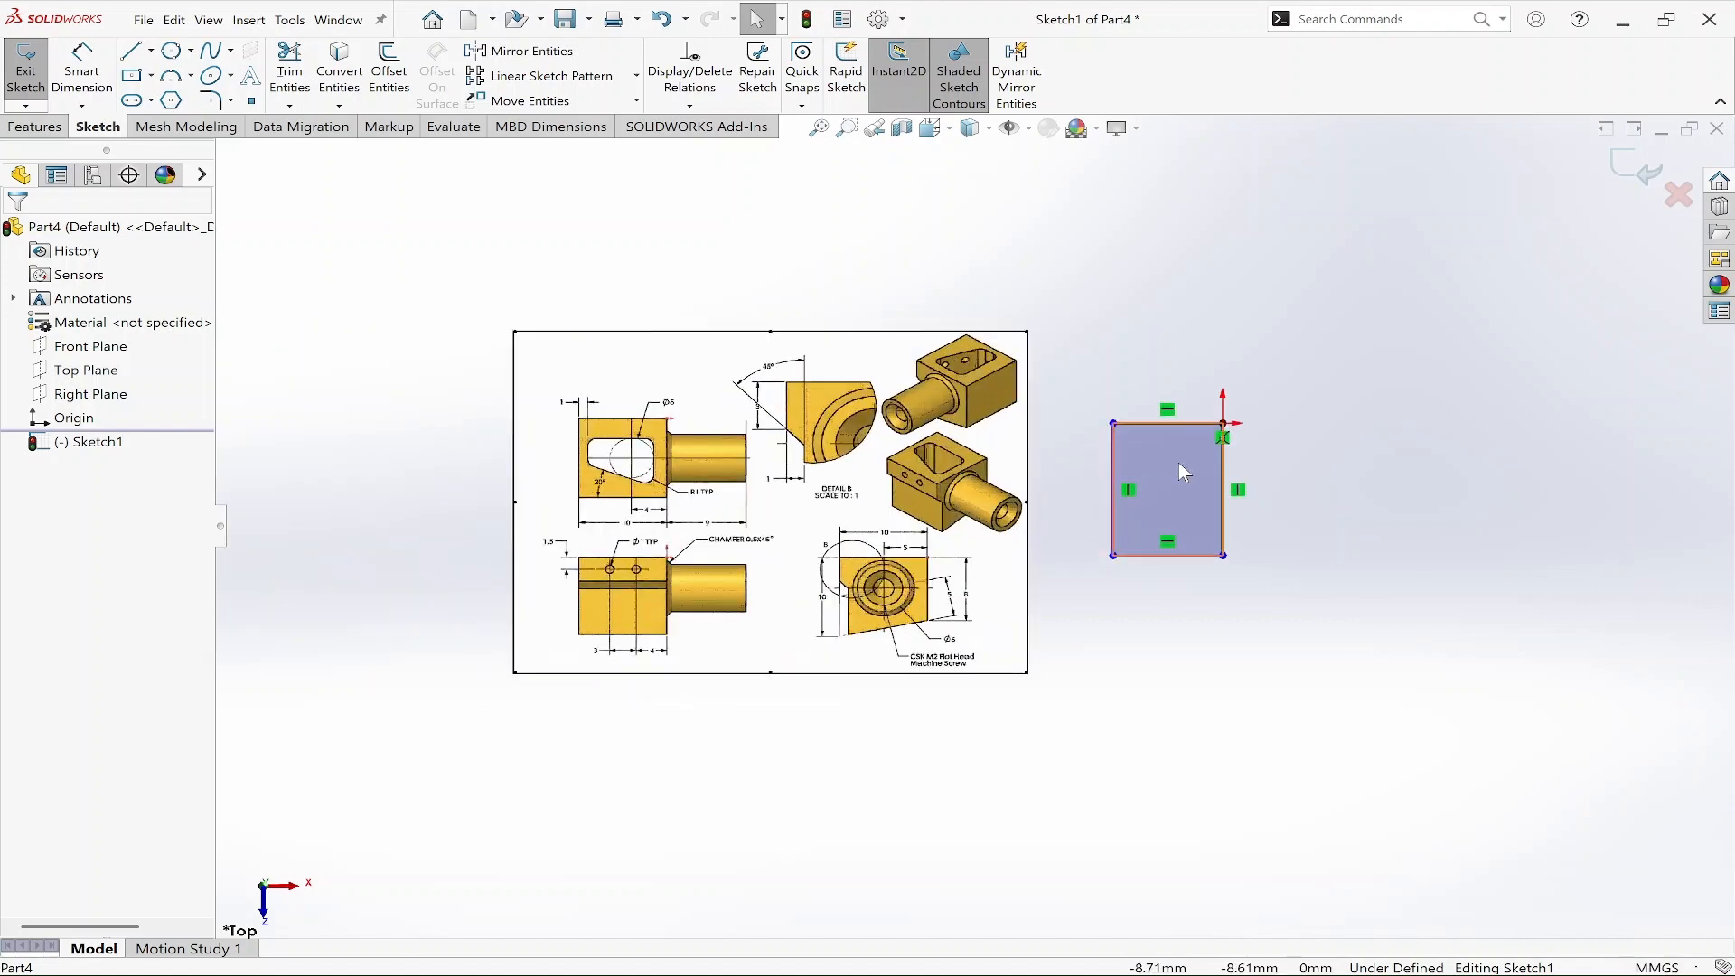
scroll(1167, 462, up, 2)
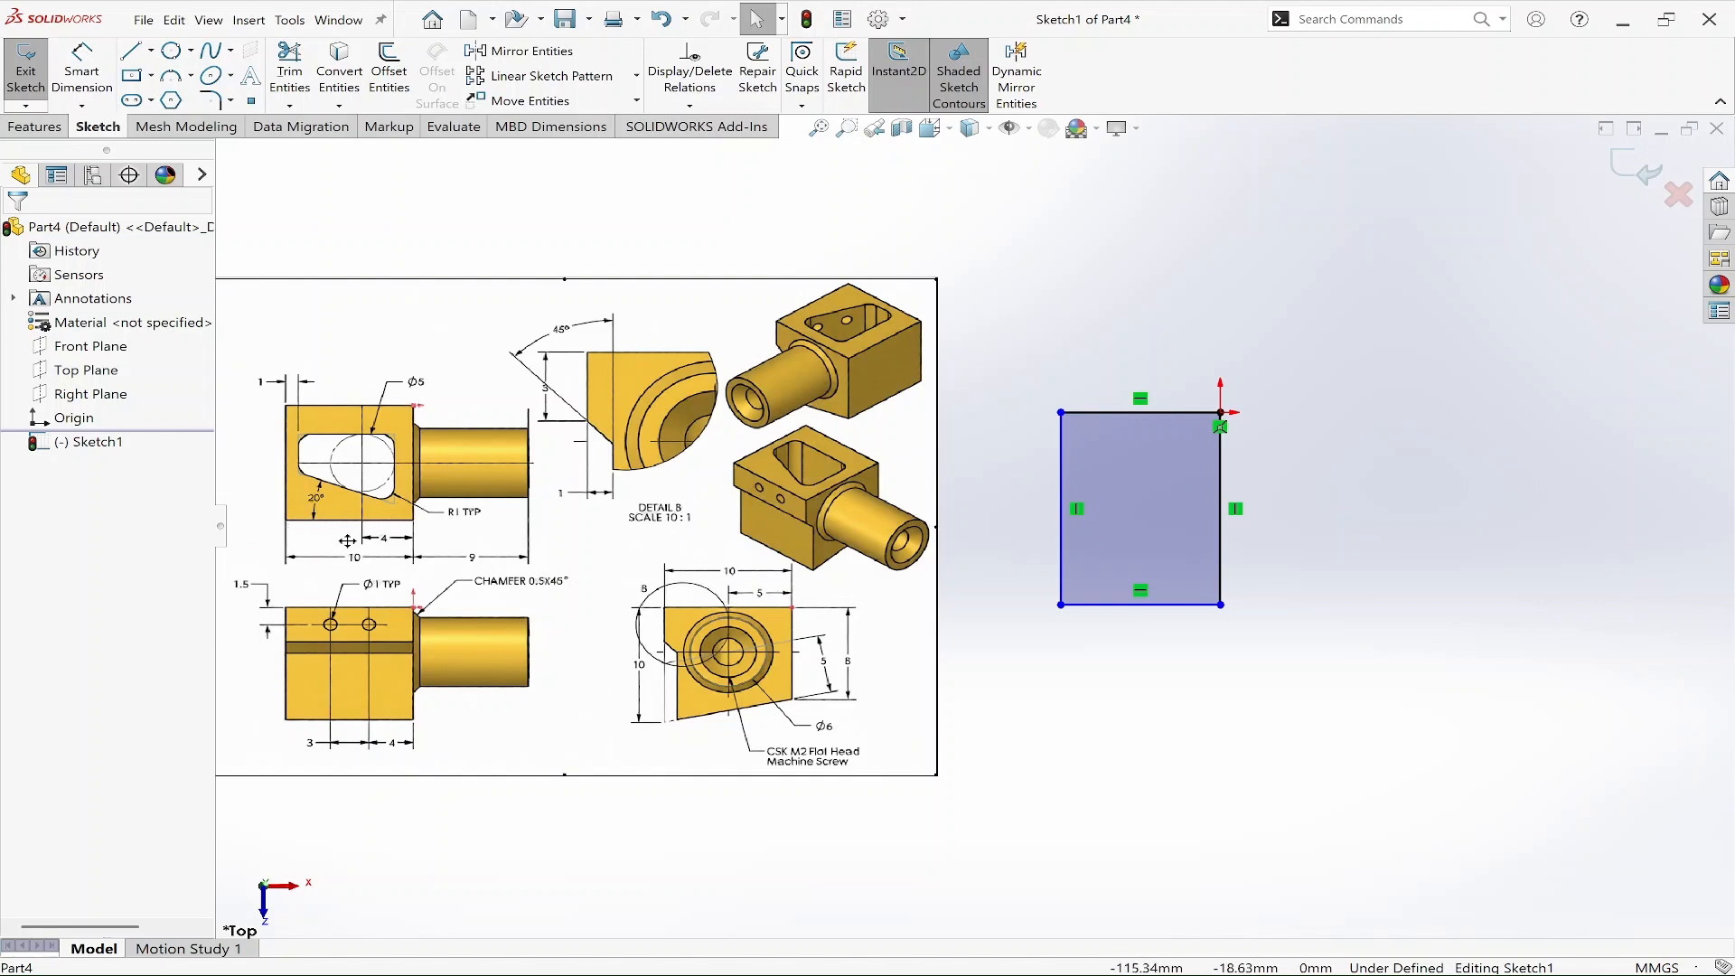
key(d)
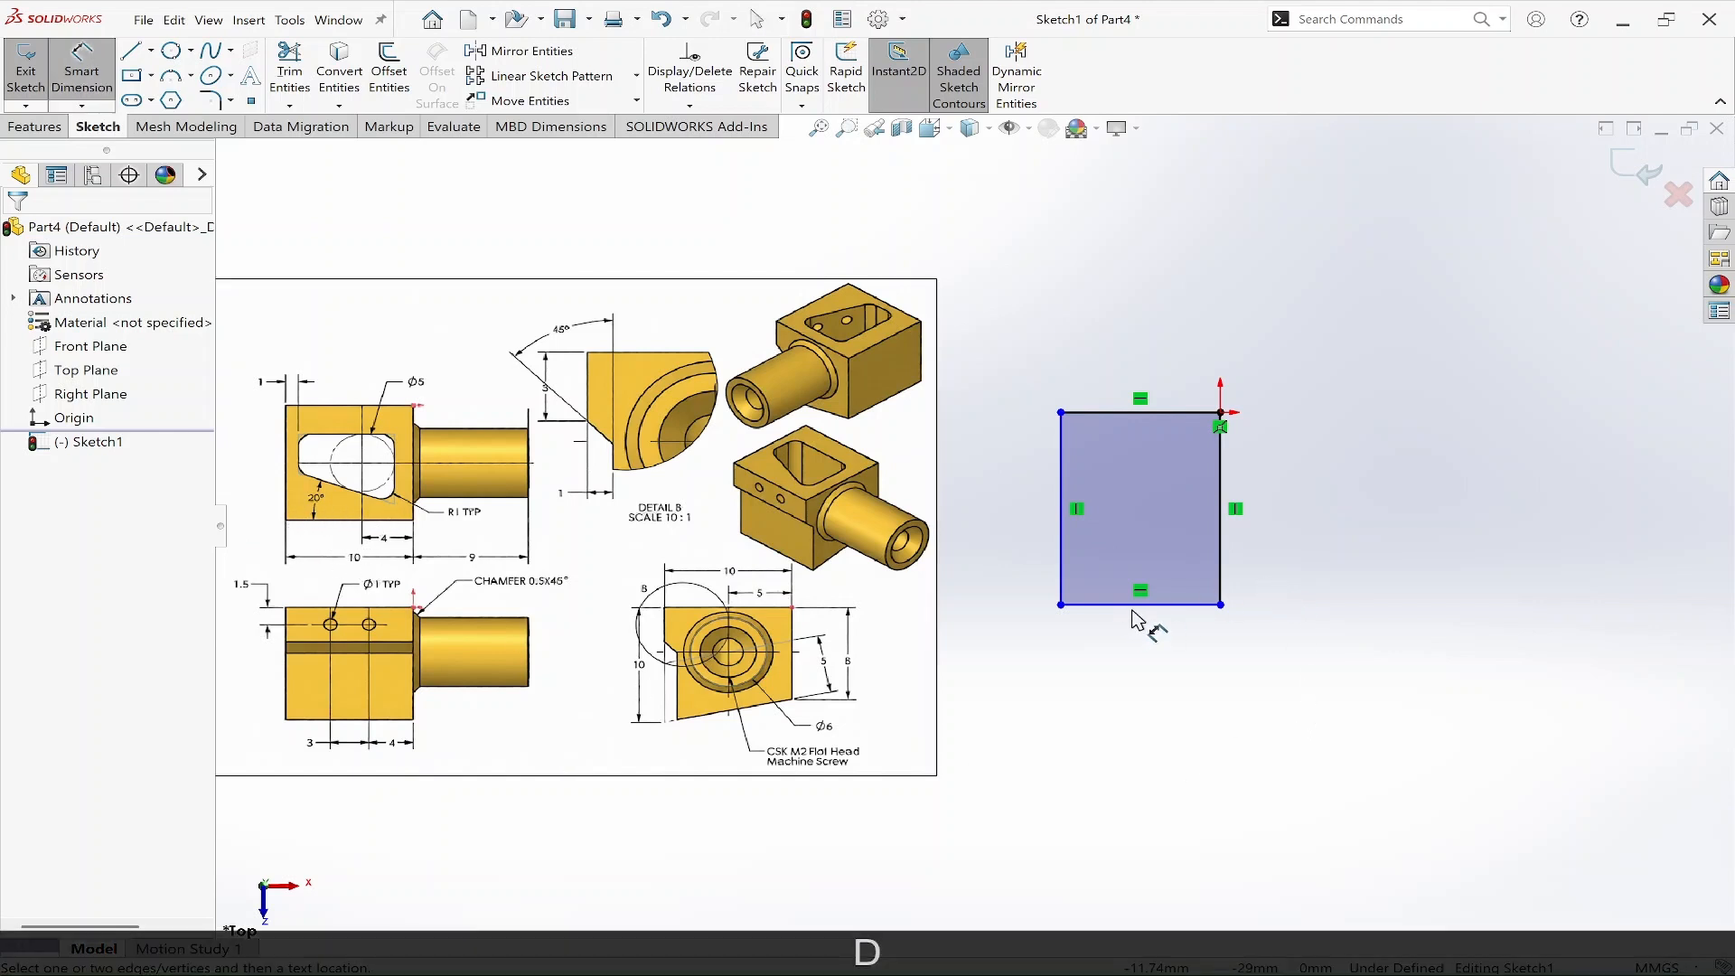
click(1140, 605)
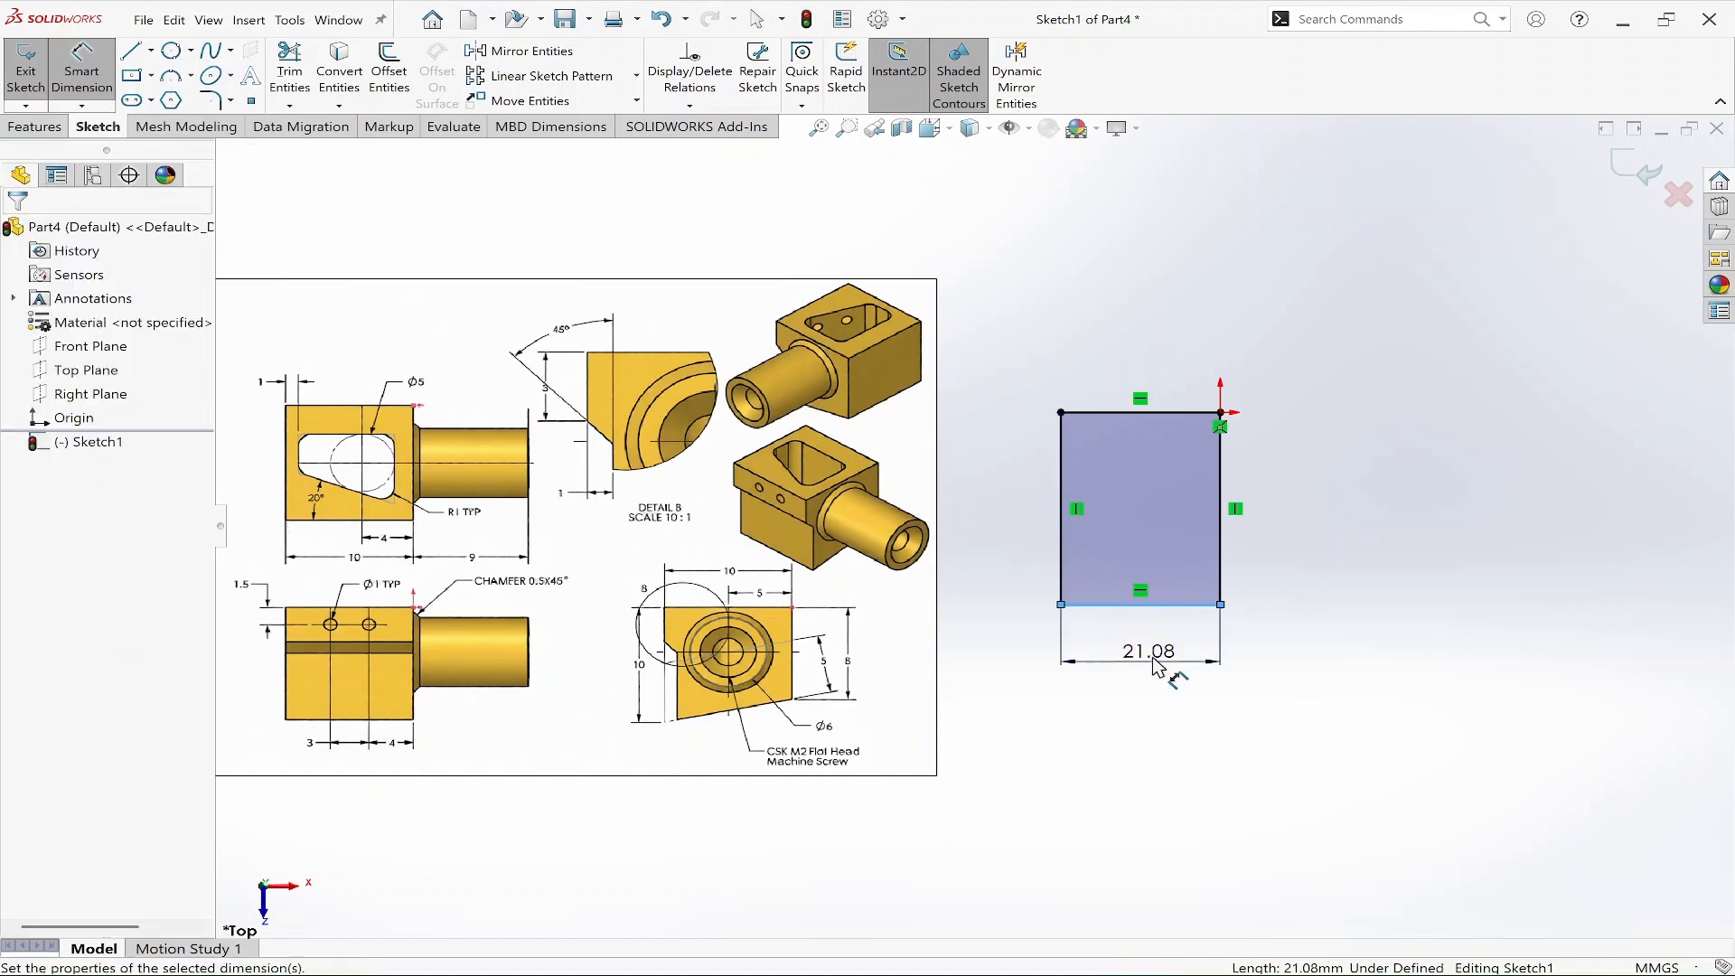
click(1160, 678)
text(10)
key(Return)
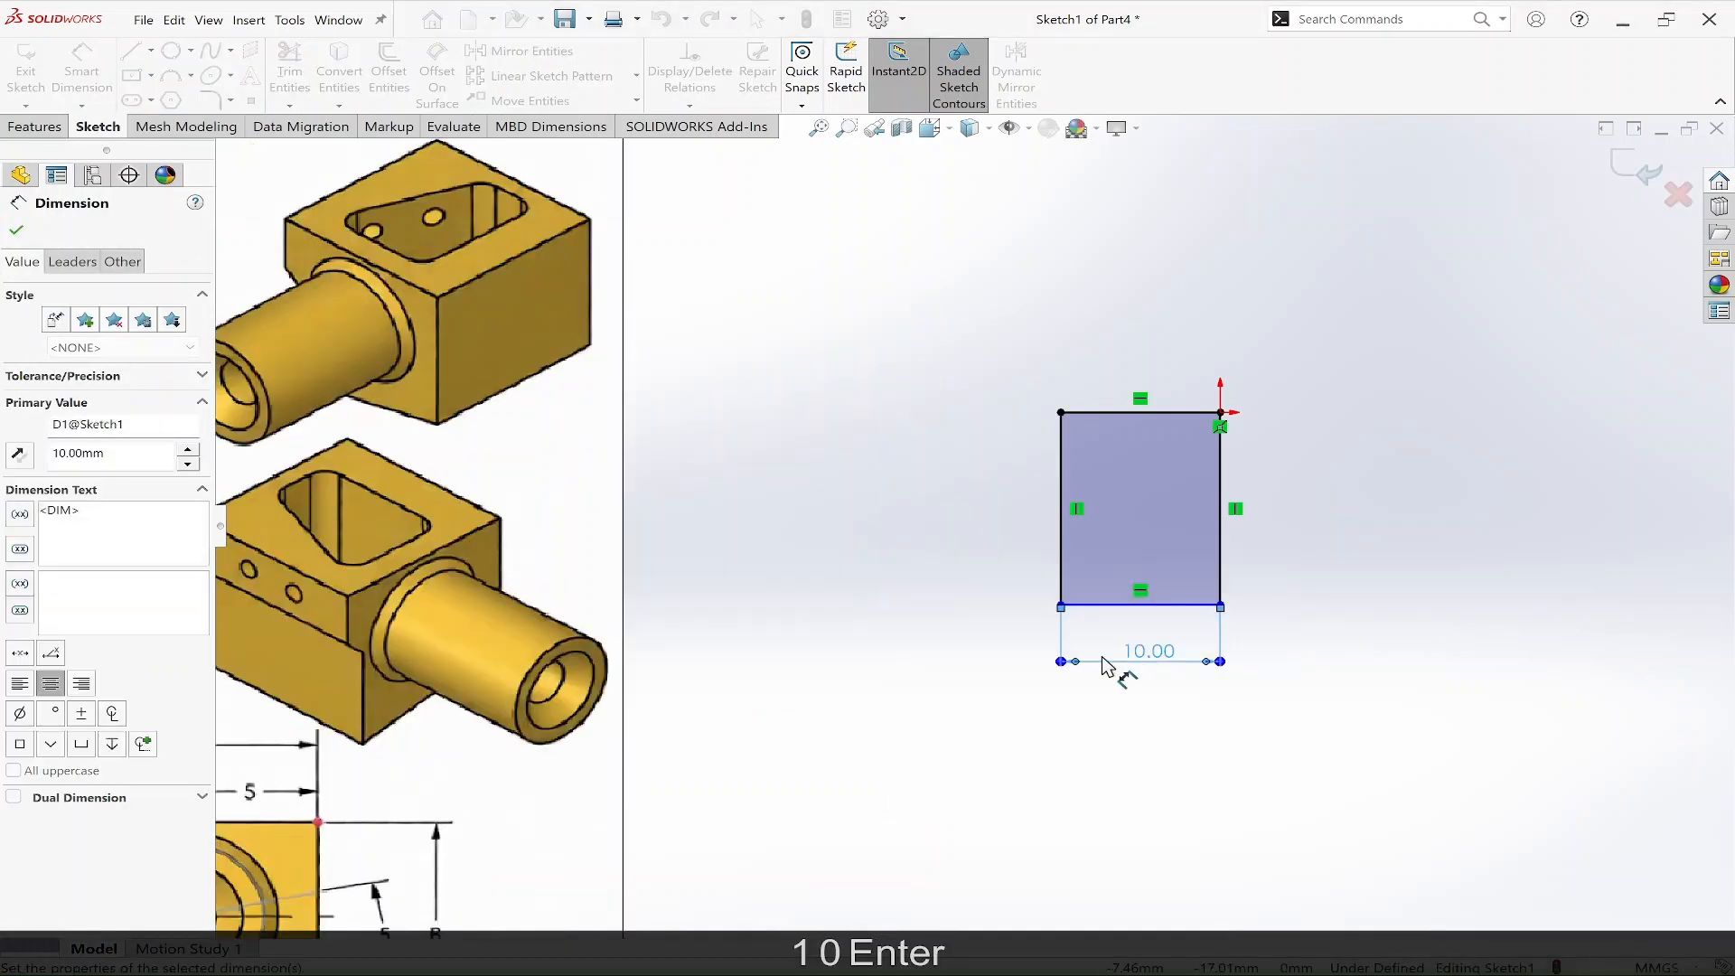
Dimension the rectangle's left edge as 10 mm.
scroll(1097, 658, up, 4)
scroll(942, 640, up, 1)
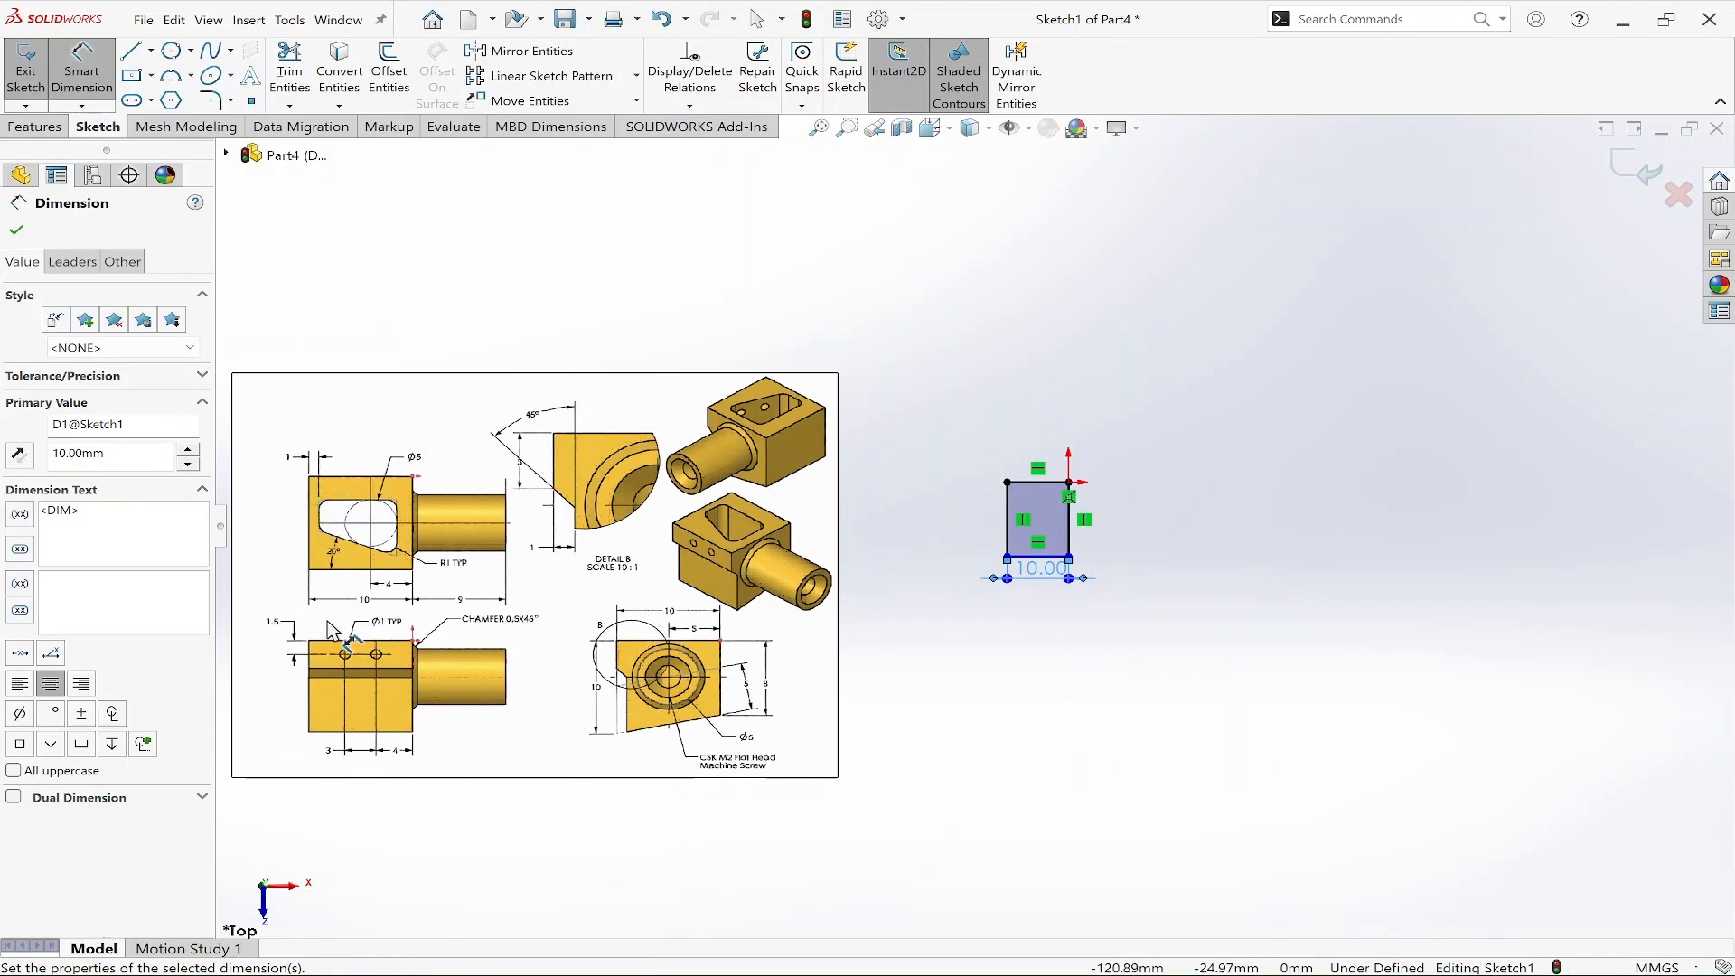
click(1010, 523)
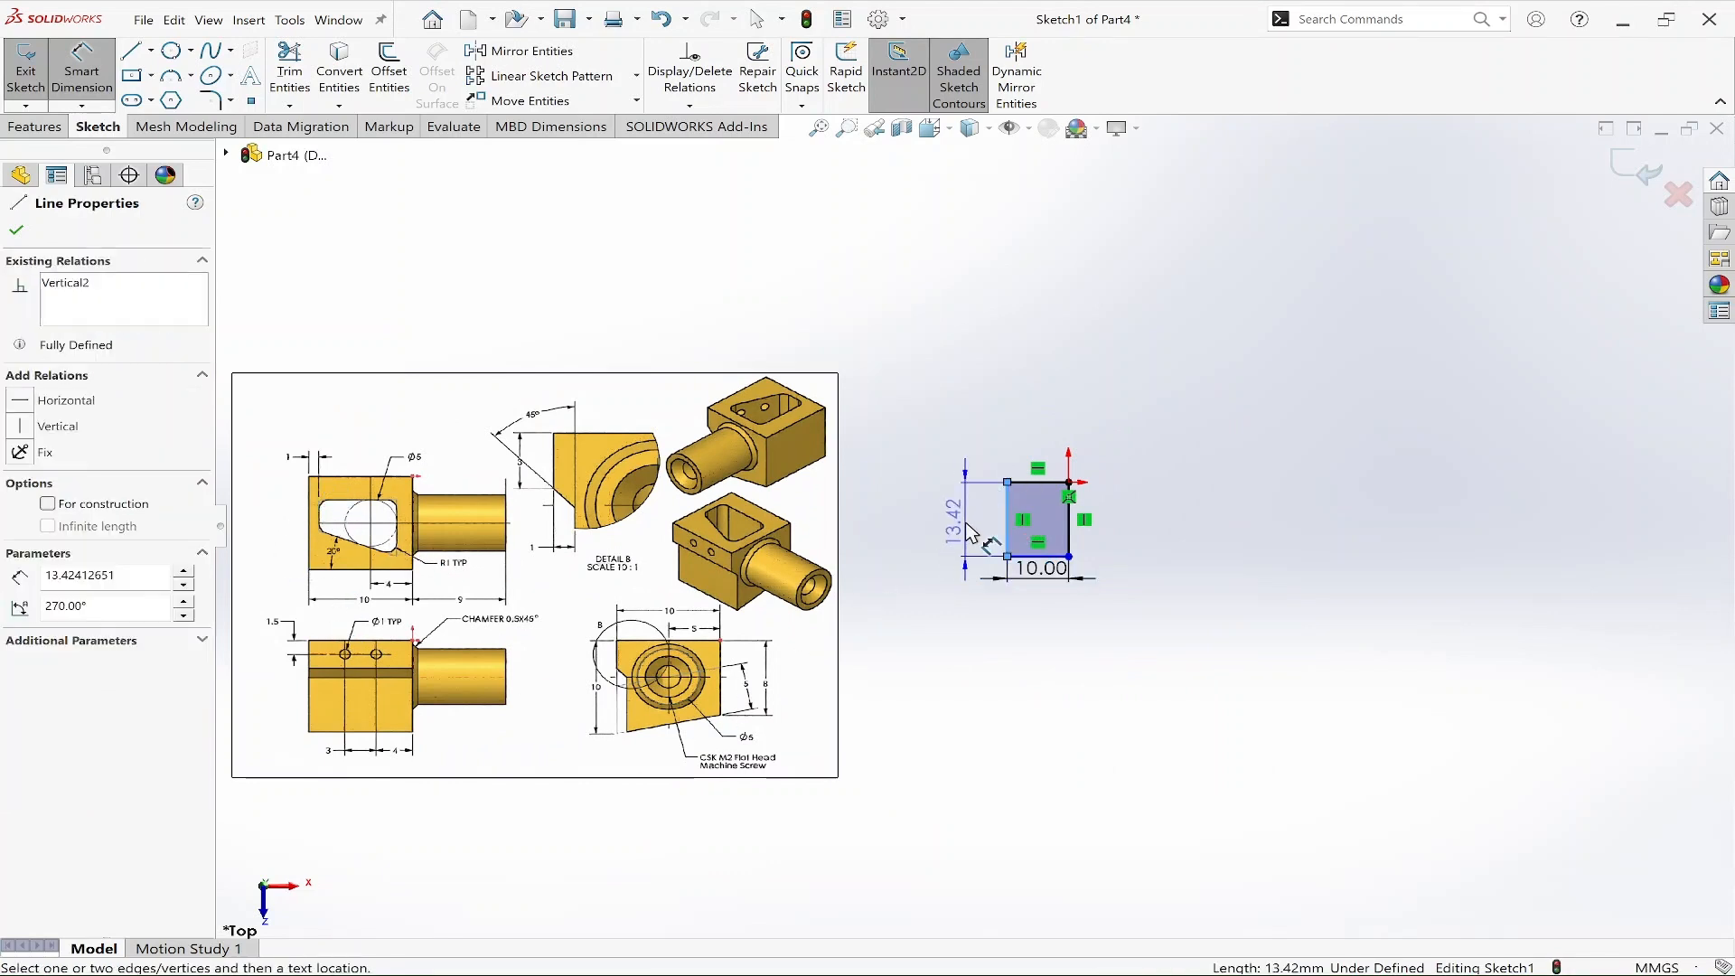
click(965, 528)
text(10)
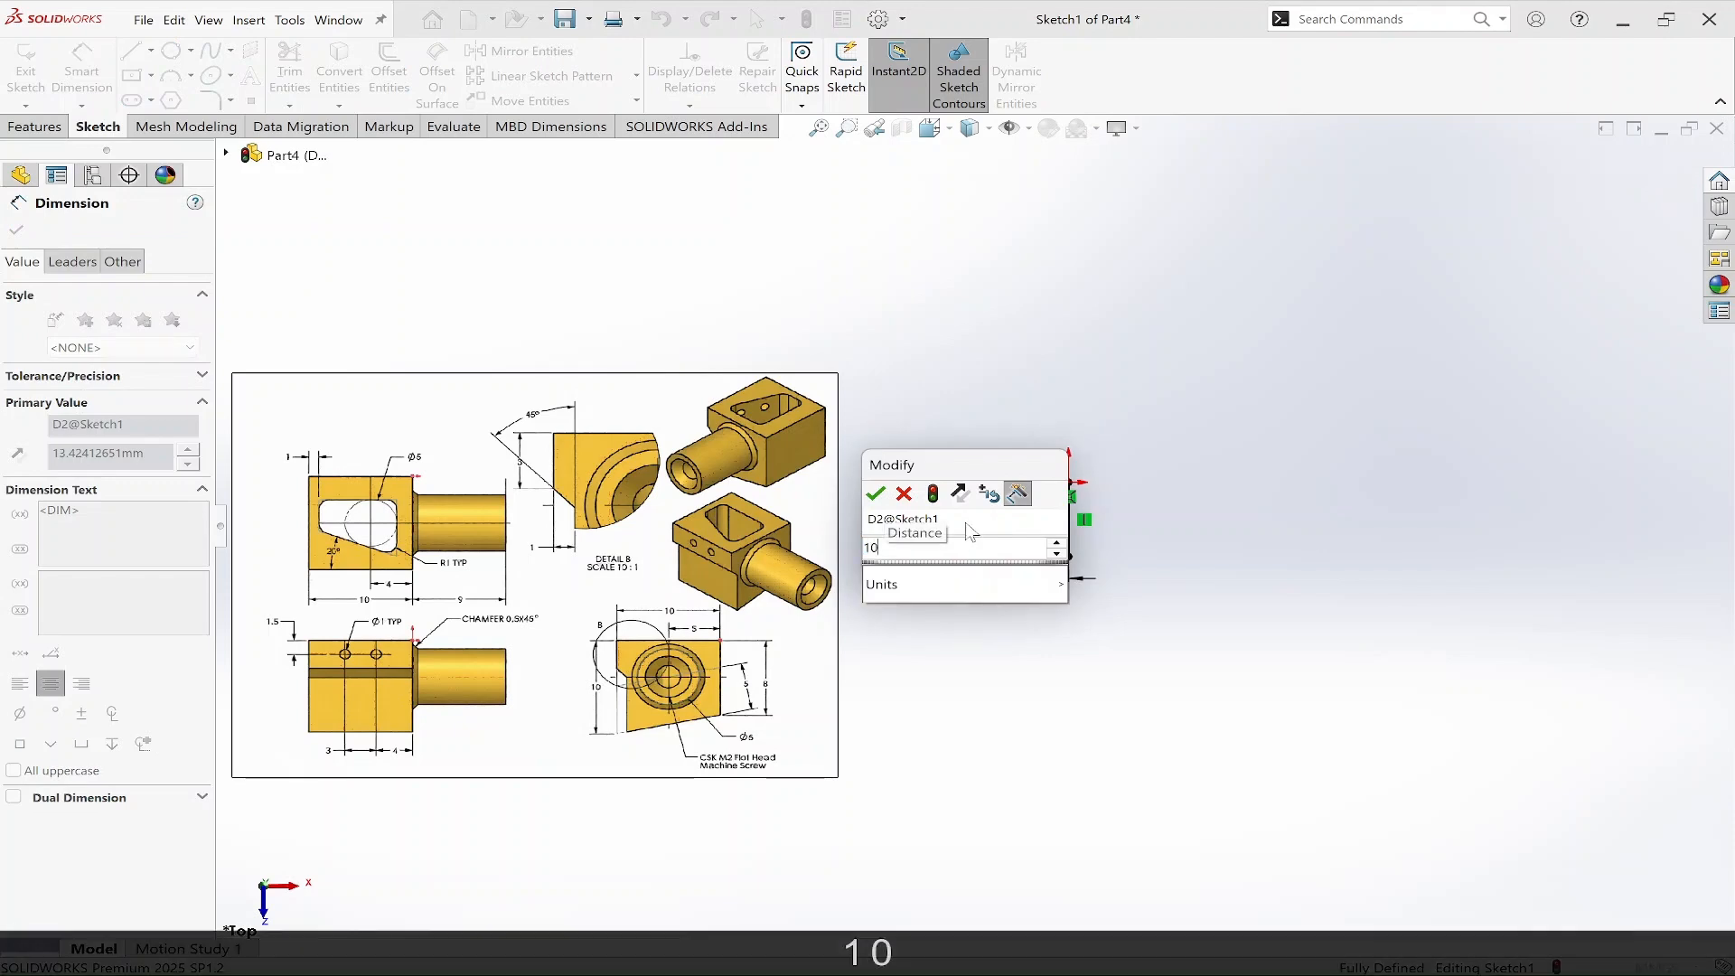
key(Return)
key(Escape)
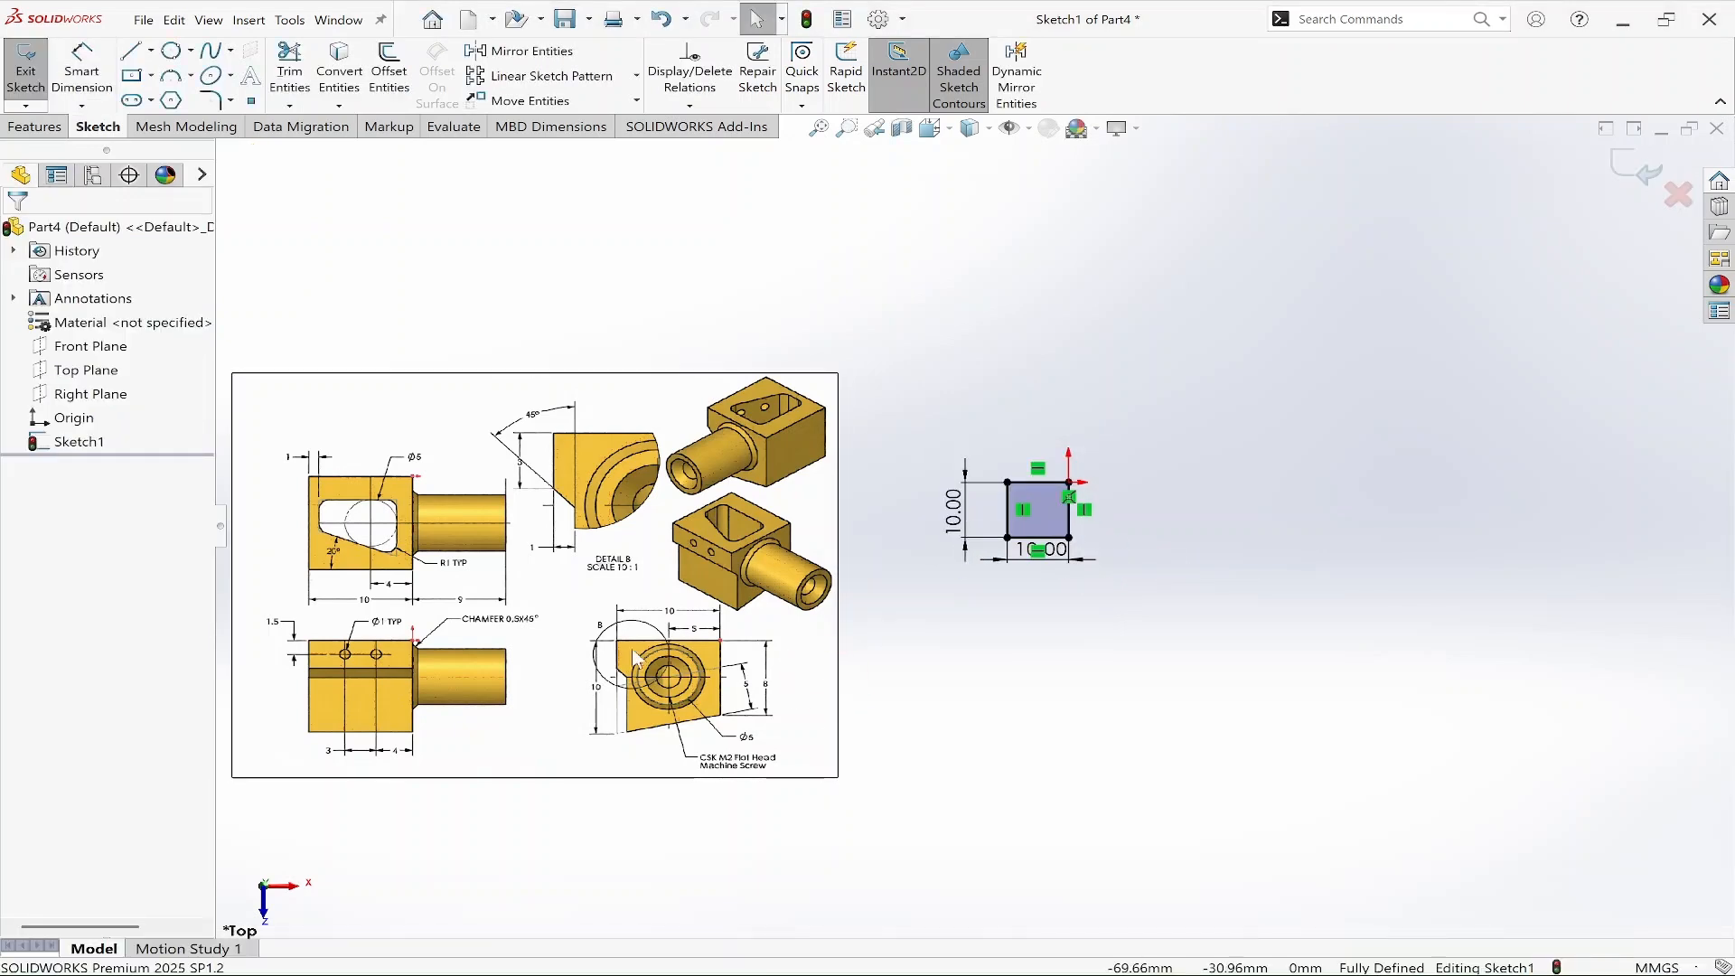
Move the reference drawing picture closer to the 10 mm base square.
drag(633, 622, 606, 618)
drag(569, 407, 909, 423)
scroll(1061, 492, down, 4)
ctrl+middle_drag(1028, 682, 1301, 696)
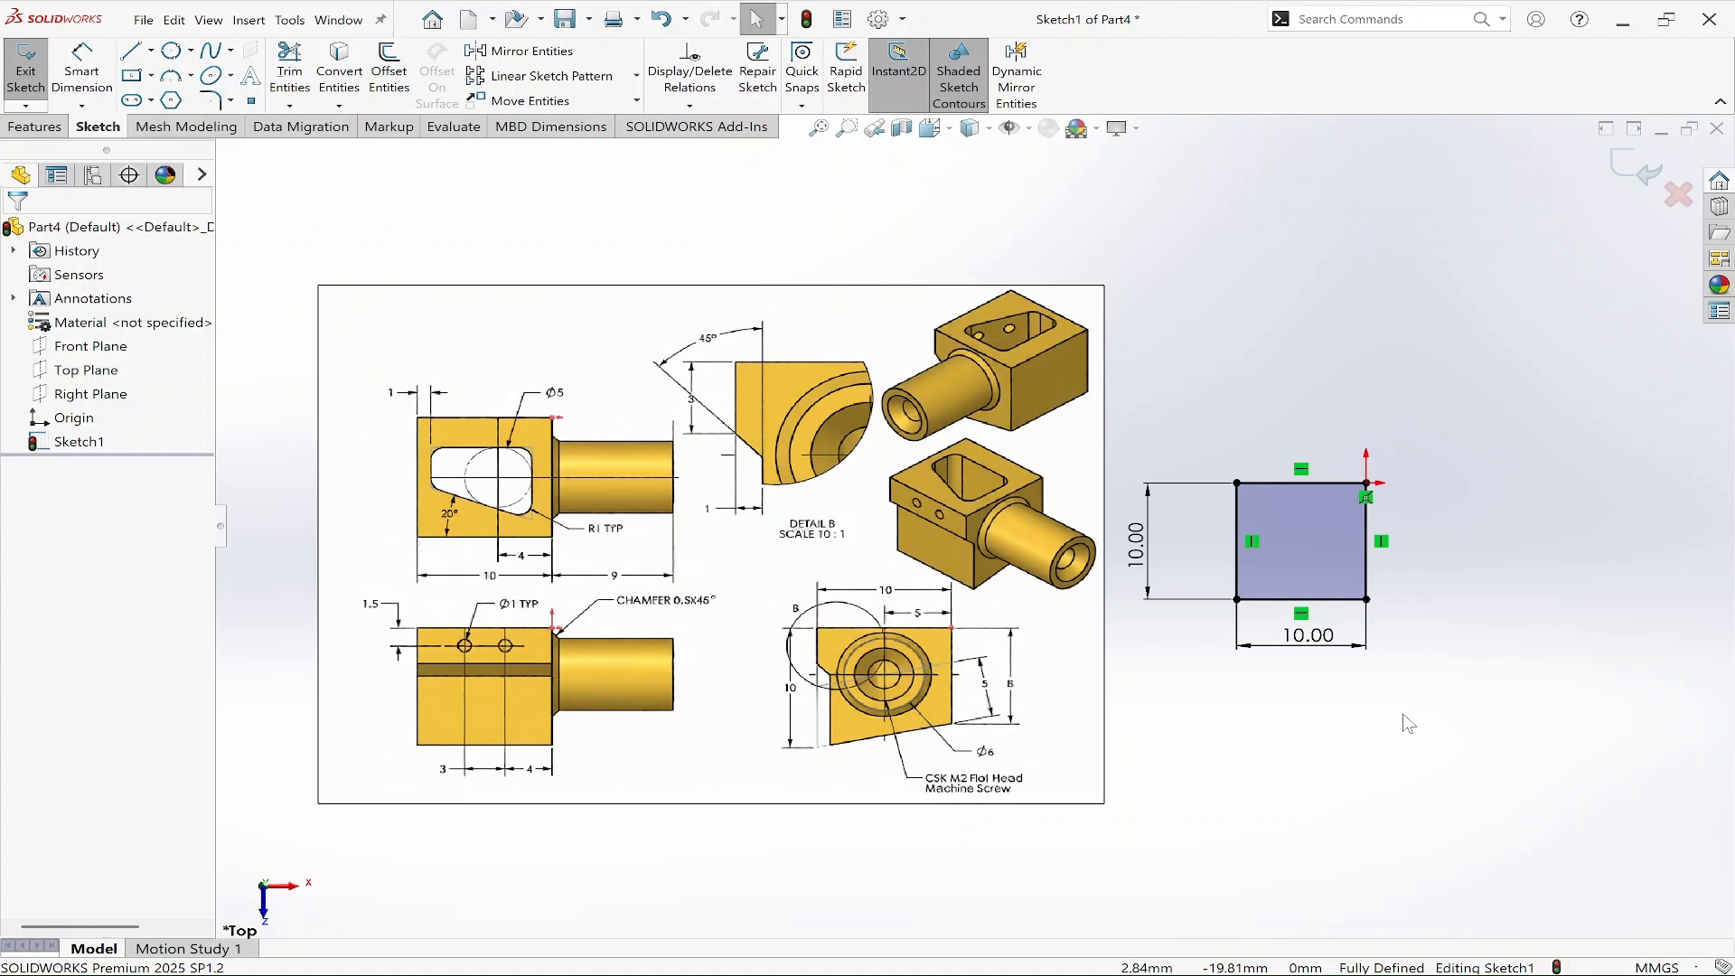
Sketch a vertical centerline about 20 mm long through the base square.
key(l)
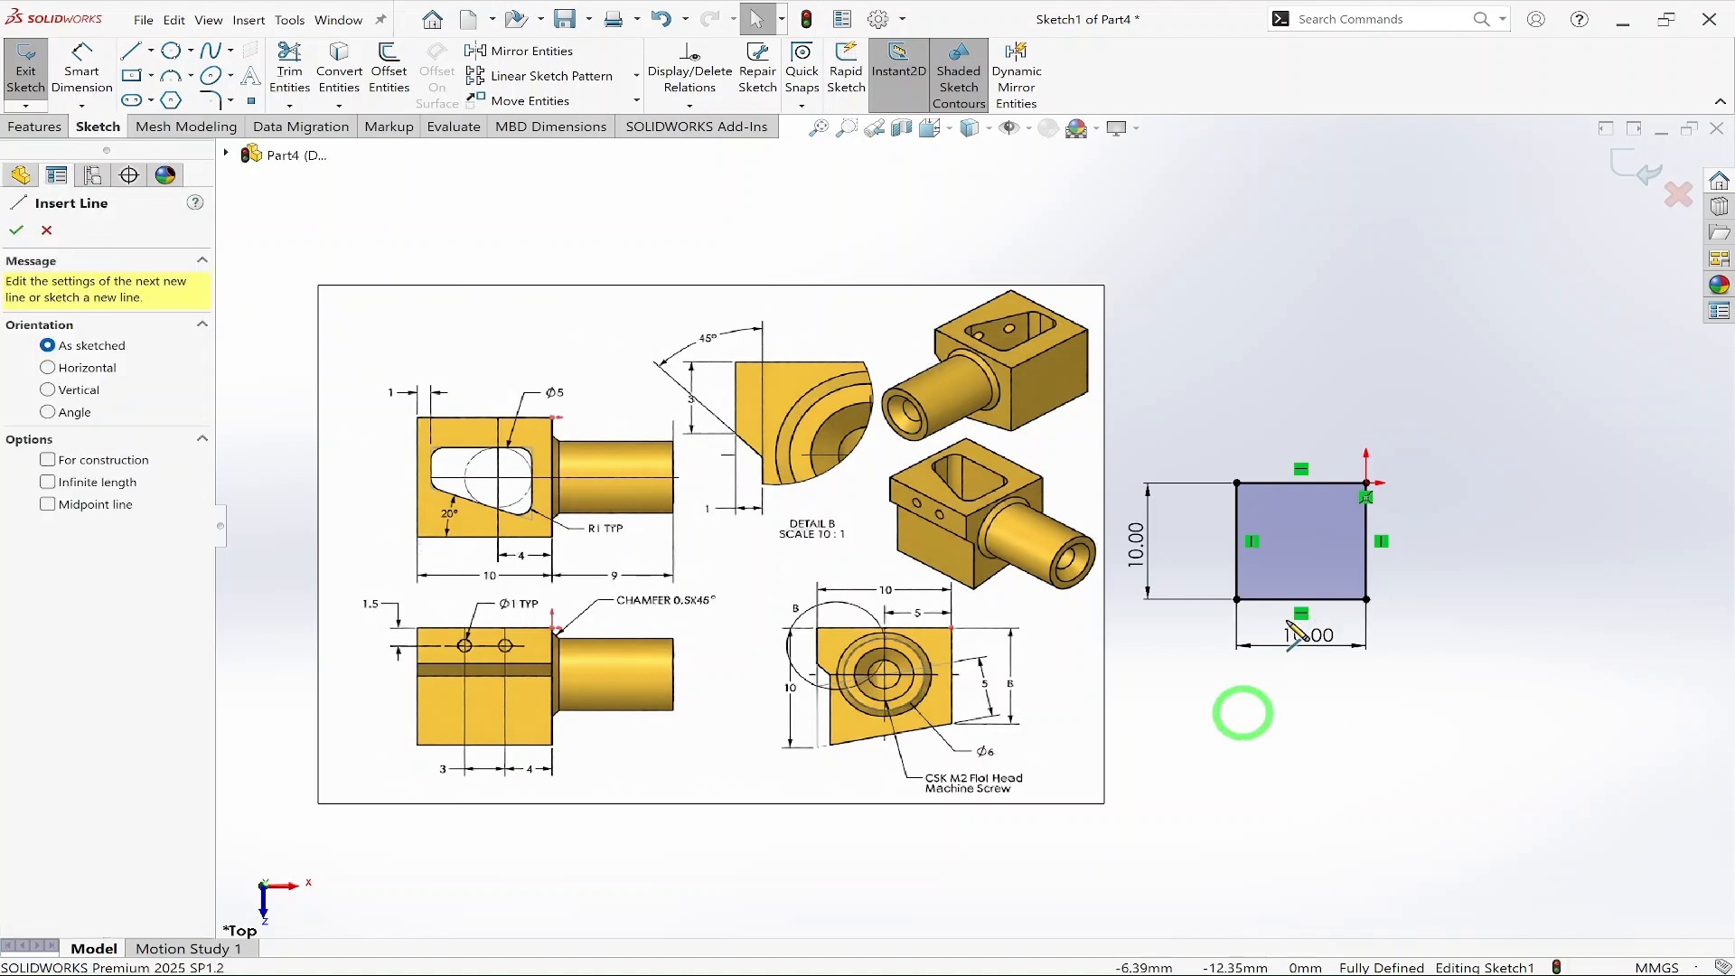
click(1327, 445)
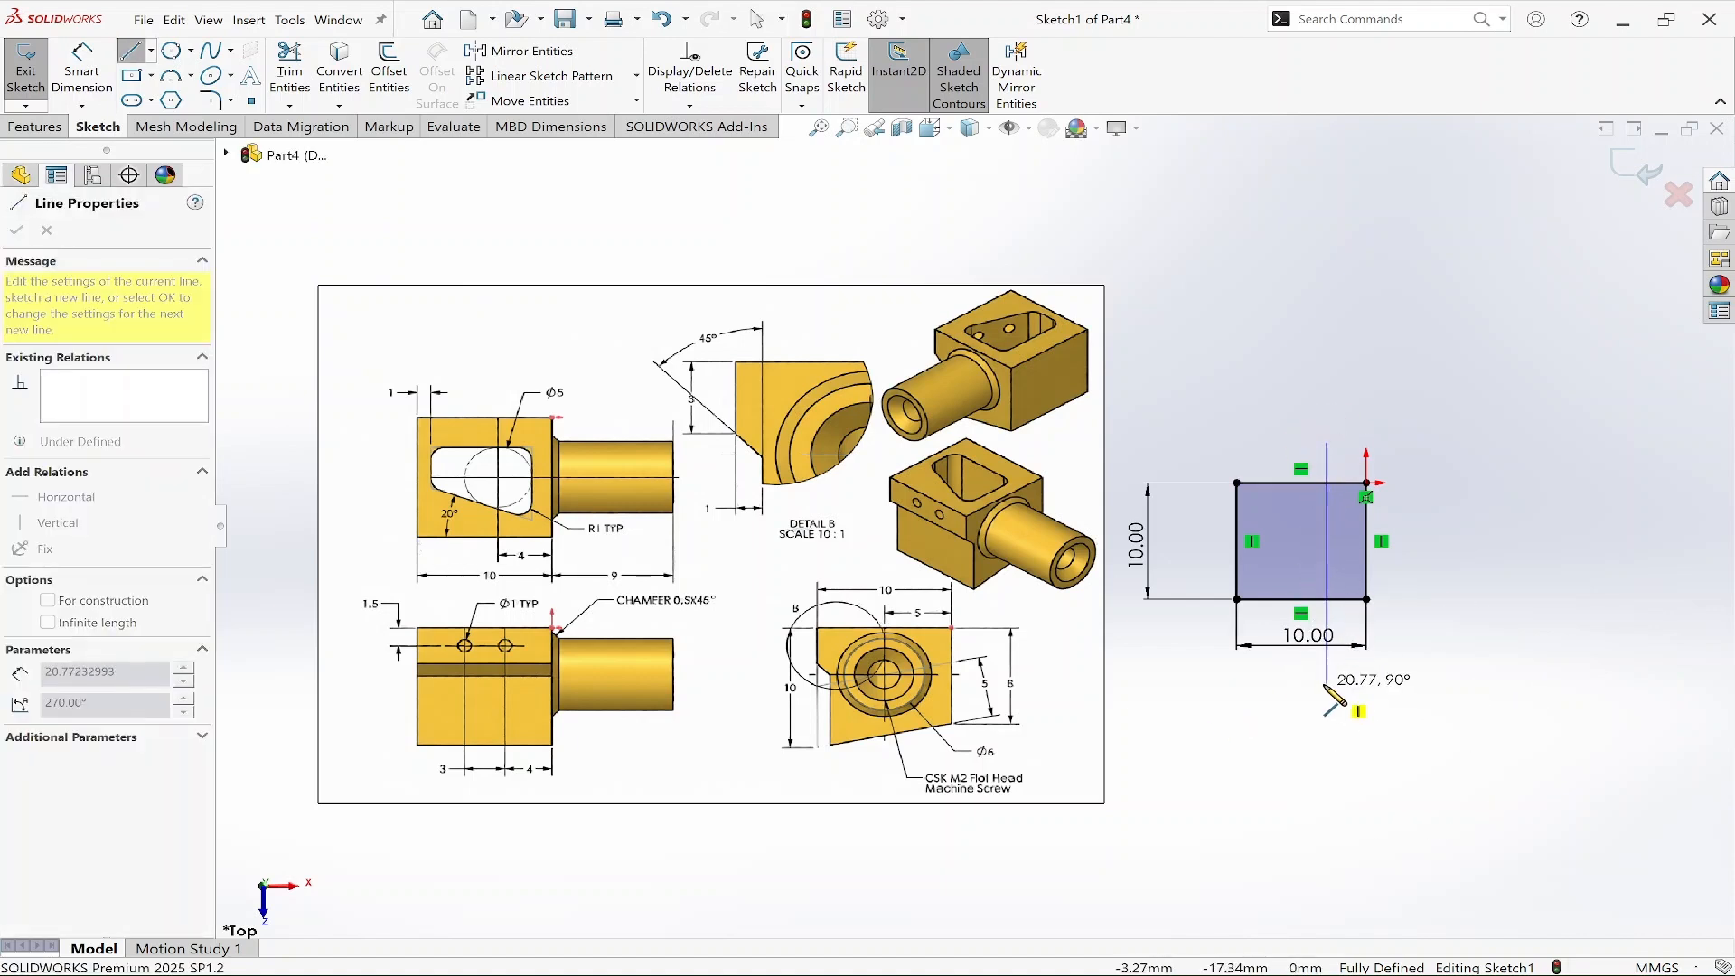
click(1326, 680)
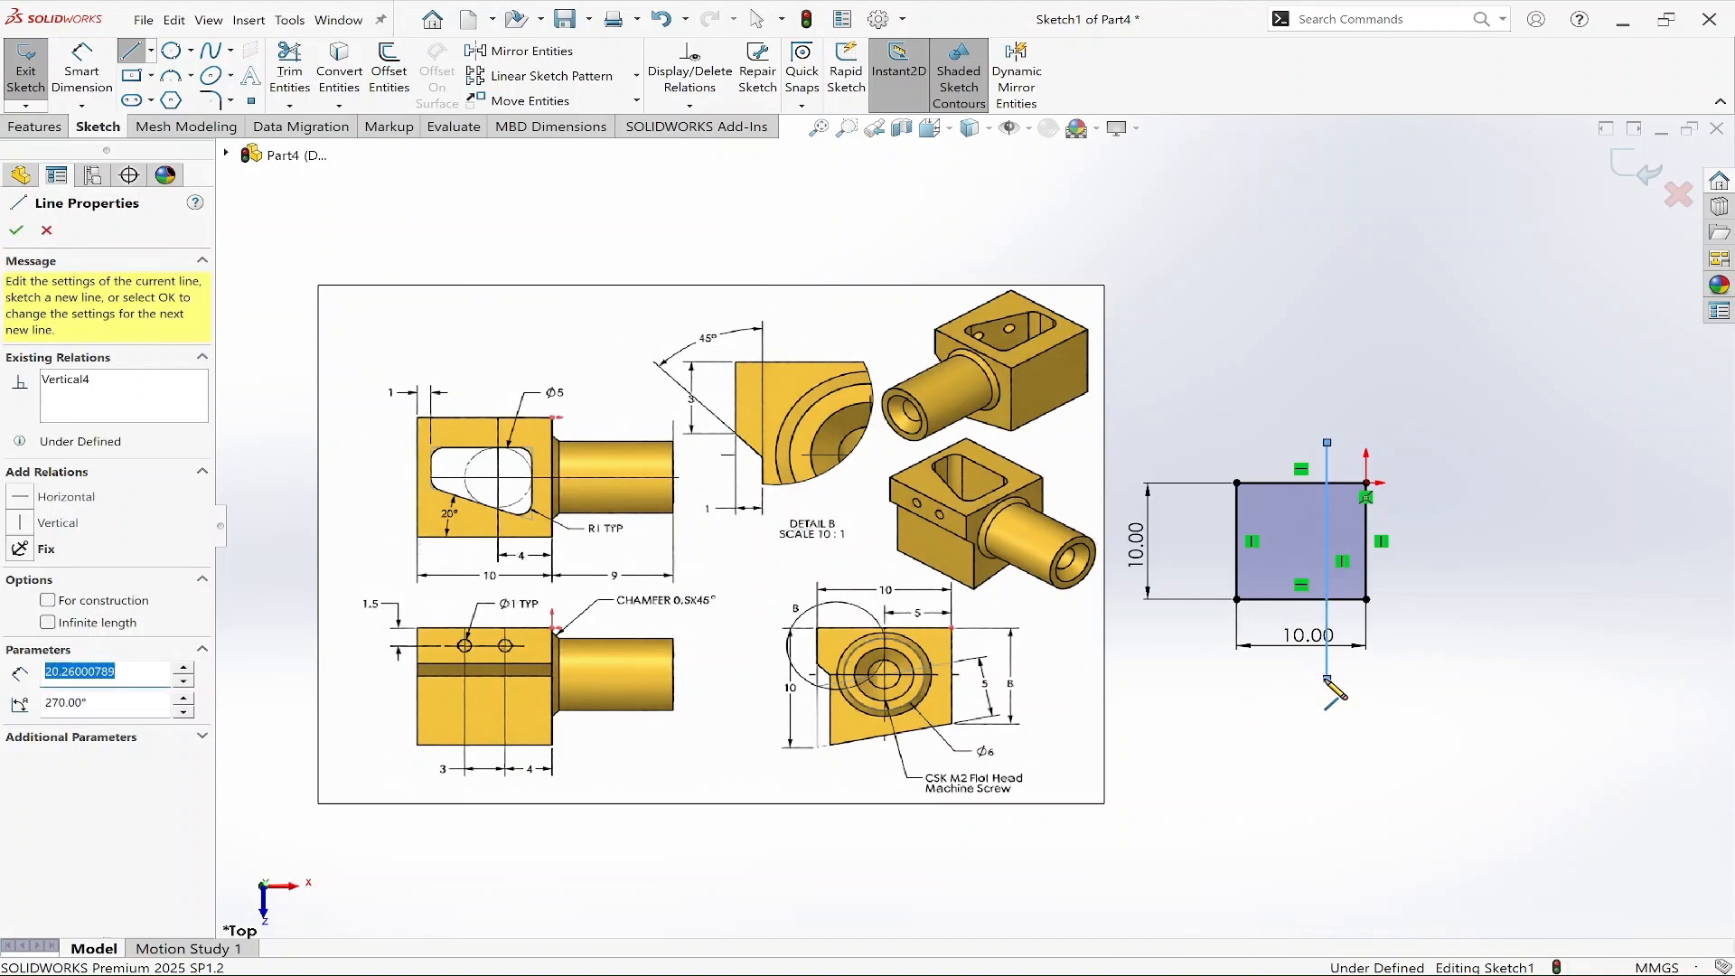
right_click(1377, 679)
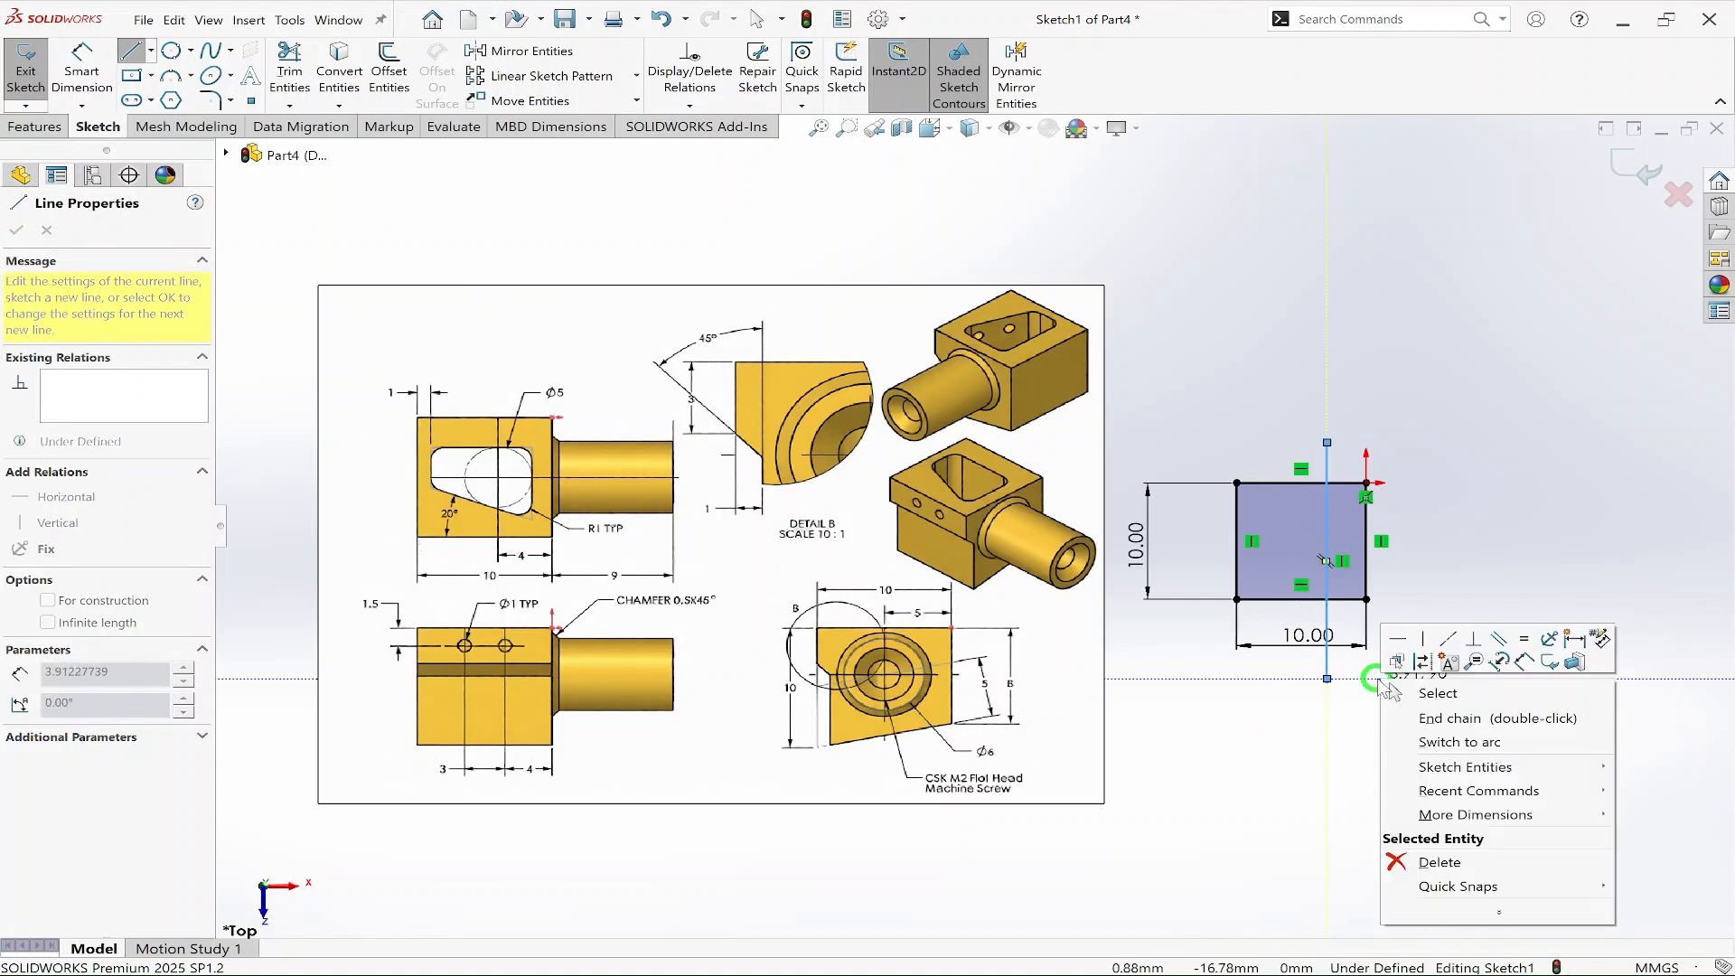
click(1432, 693)
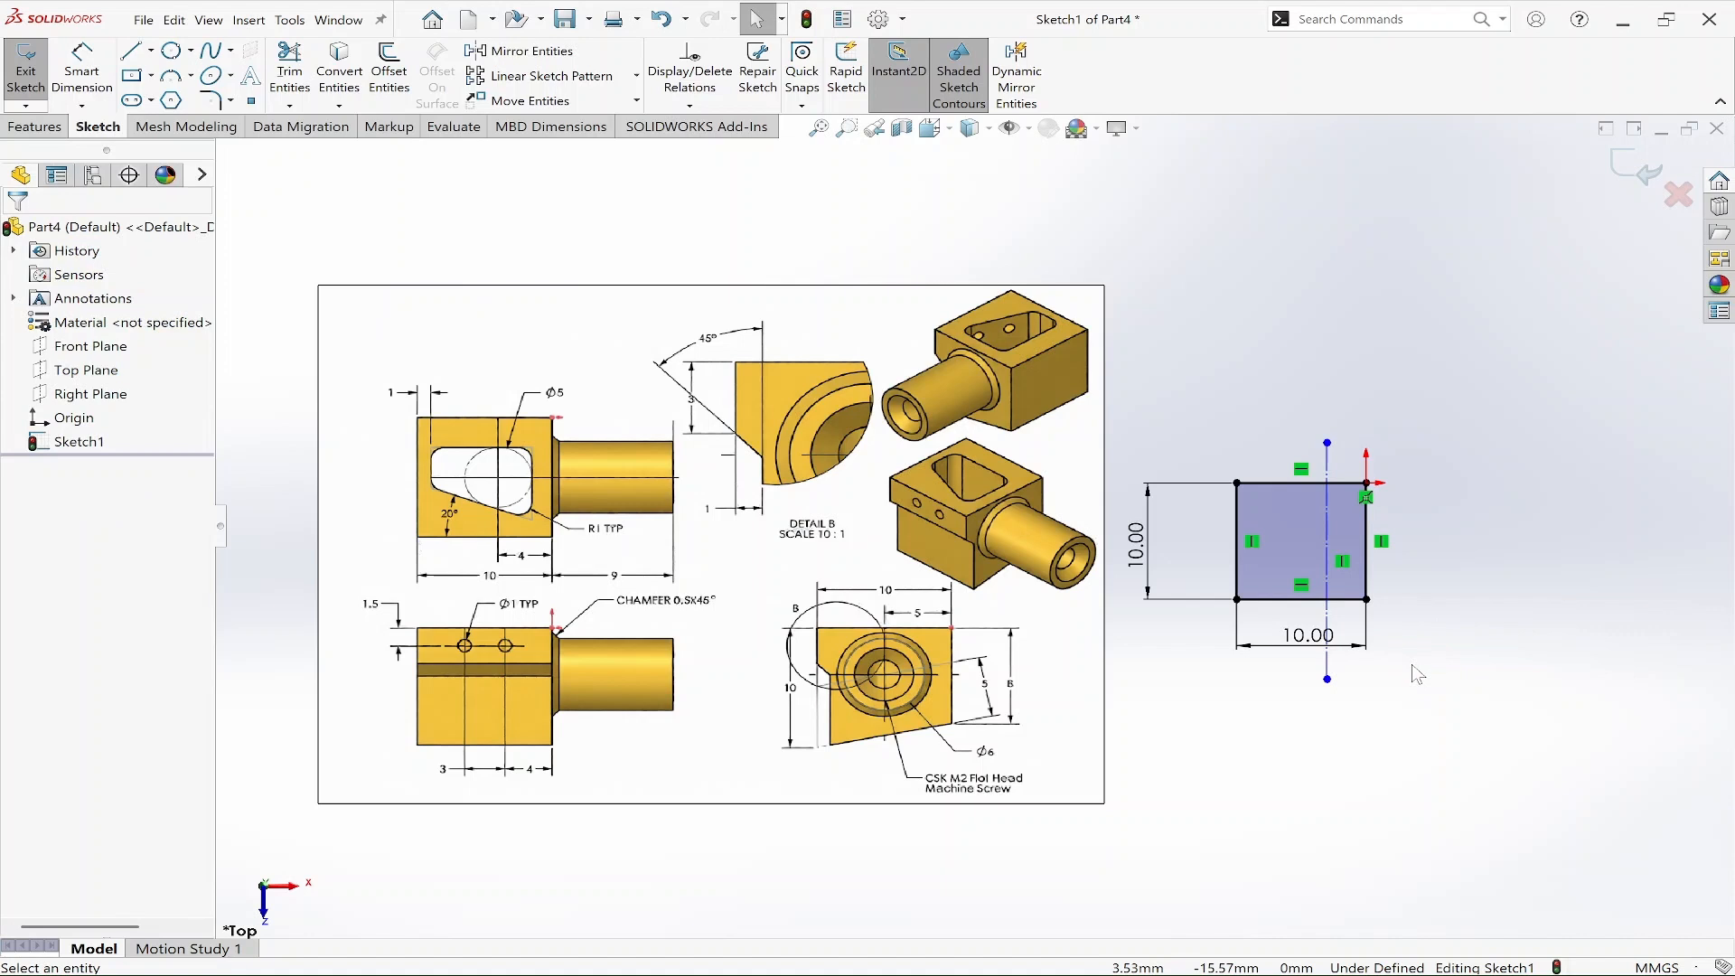
Dimension the vertical centerline 4 mm from the square's right edge.
right_drag(1465, 731, 1445, 598)
click(1365, 576)
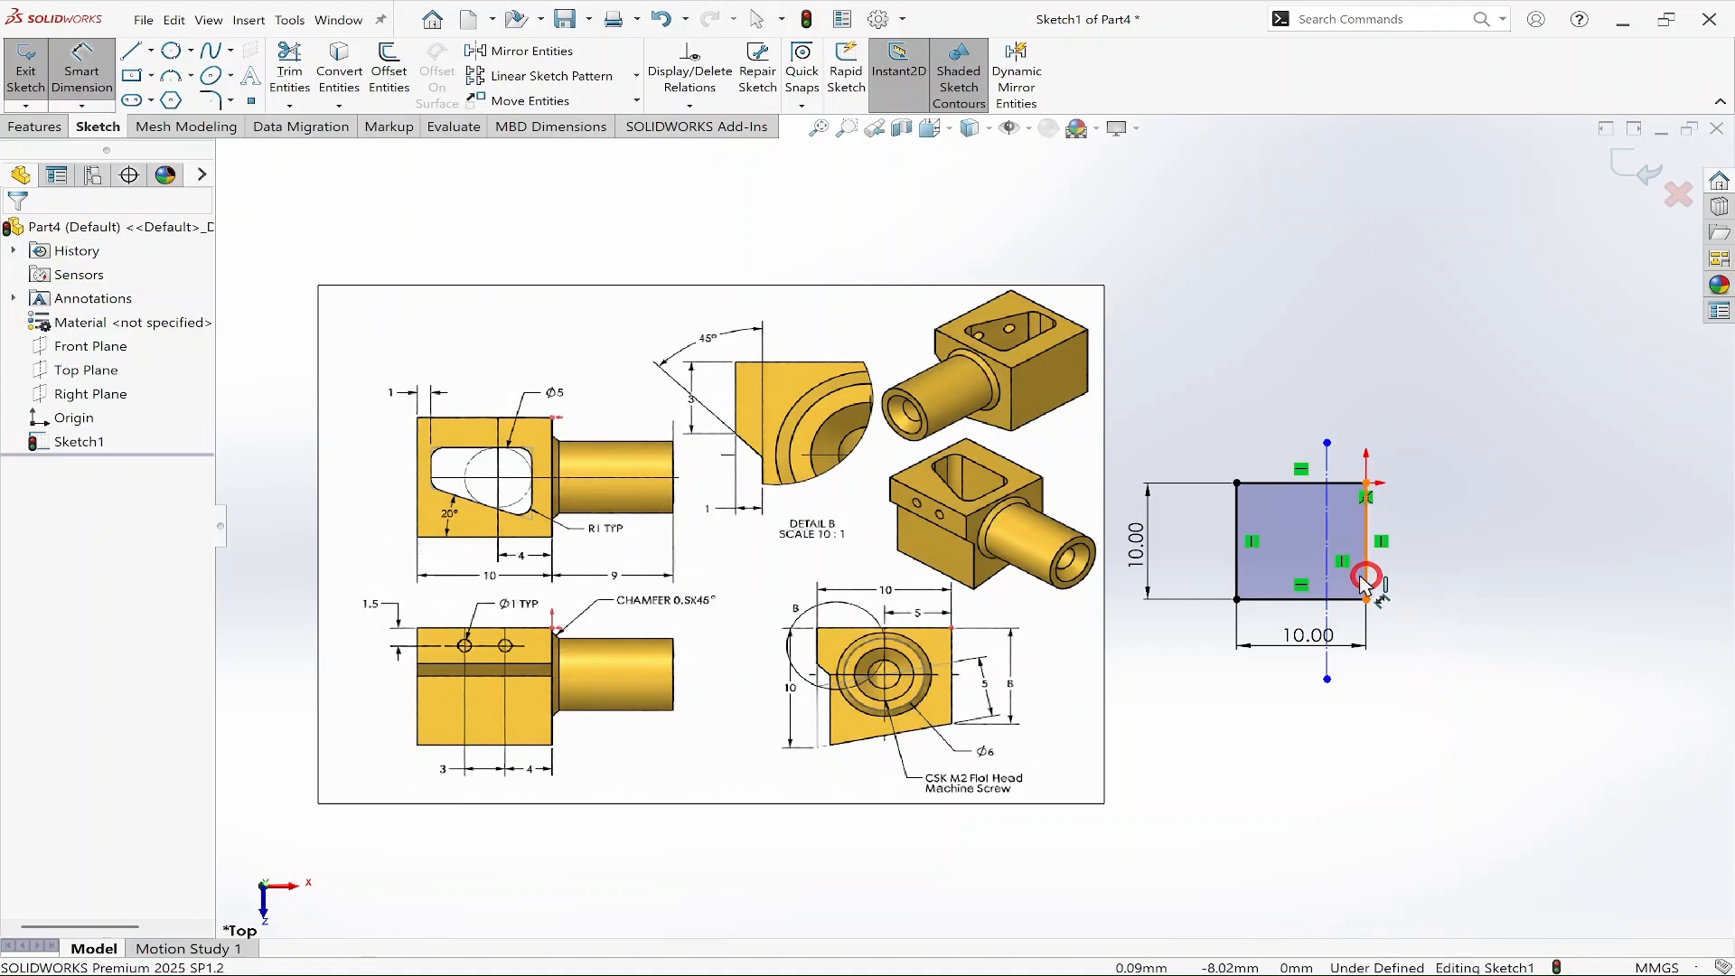
click(1326, 577)
click(1336, 734)
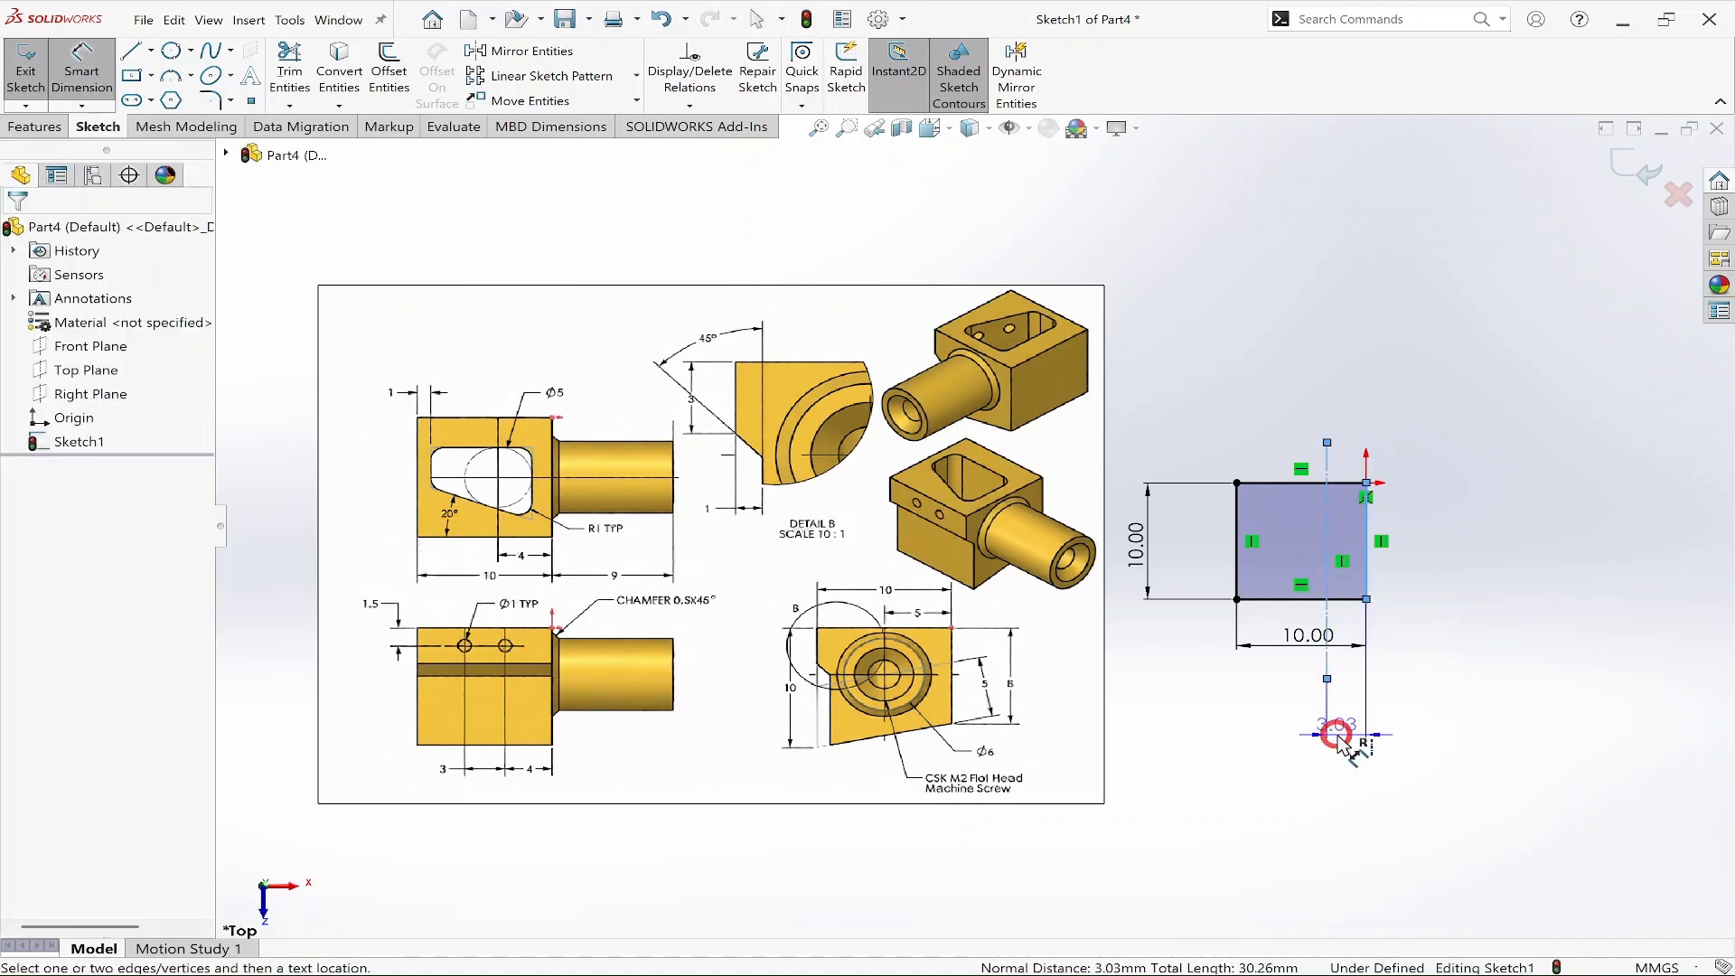
text(4)
key(Return)
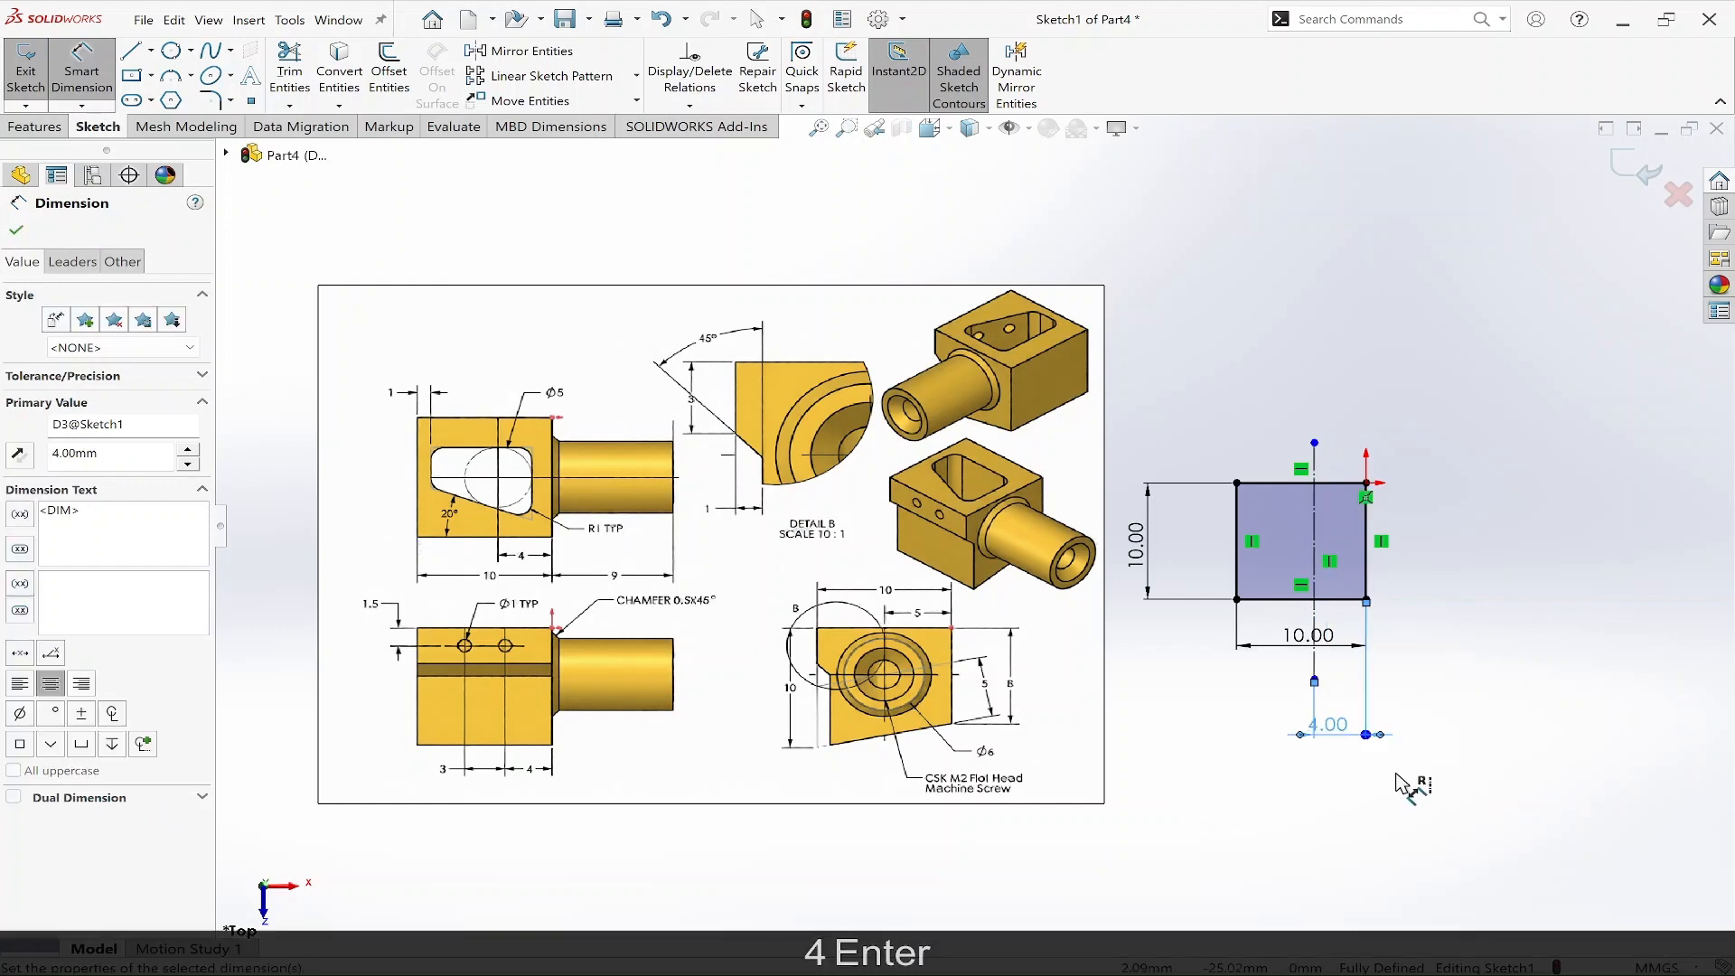
key(Escape)
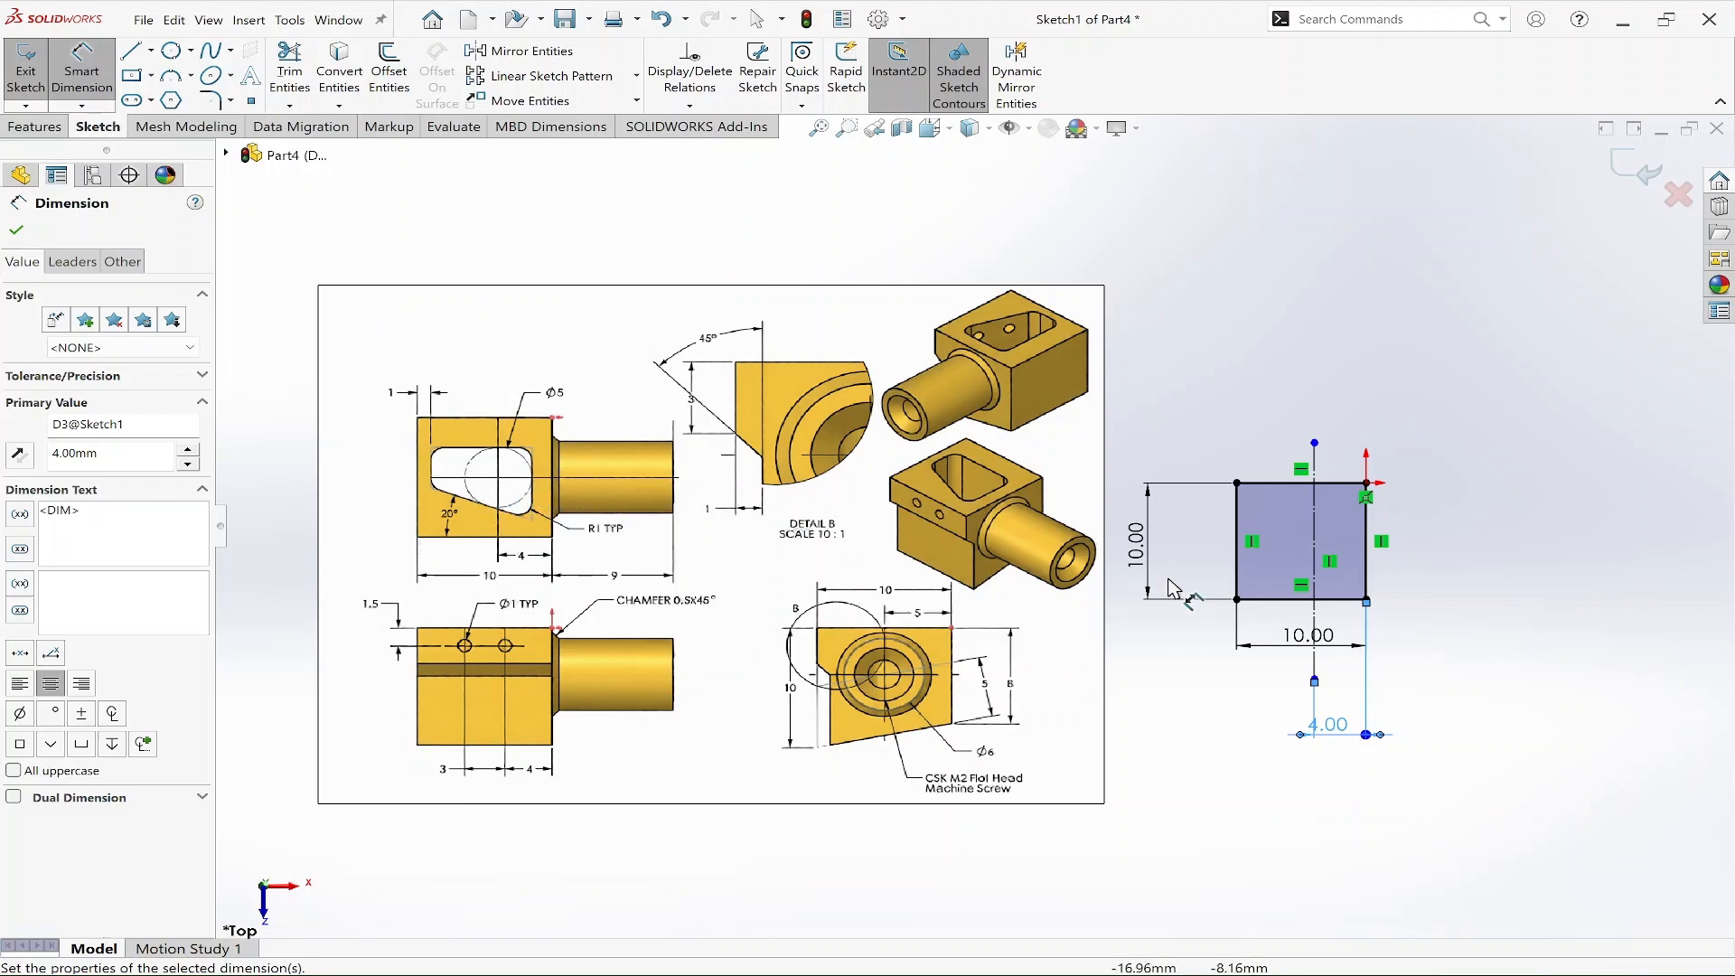
Sketch a horizontal centerline across the square between the midpoints of its left and right edges.
right_drag(1492, 684, 1373, 673)
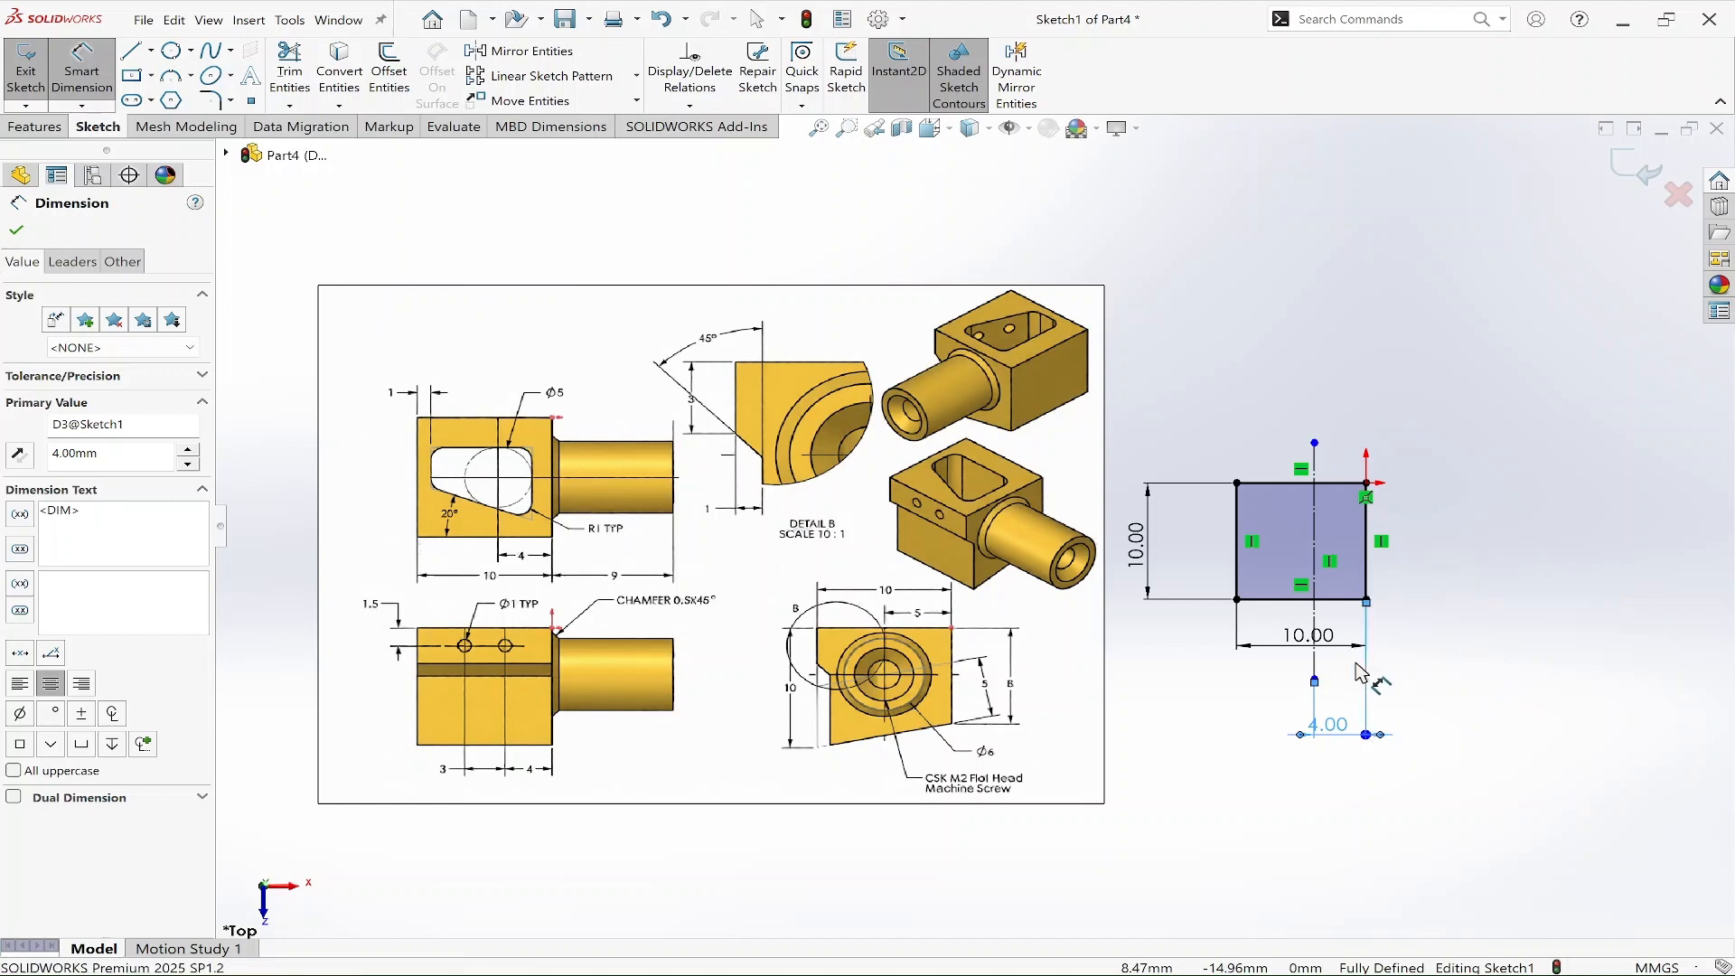
click(1366, 540)
click(1237, 542)
key(Escape)
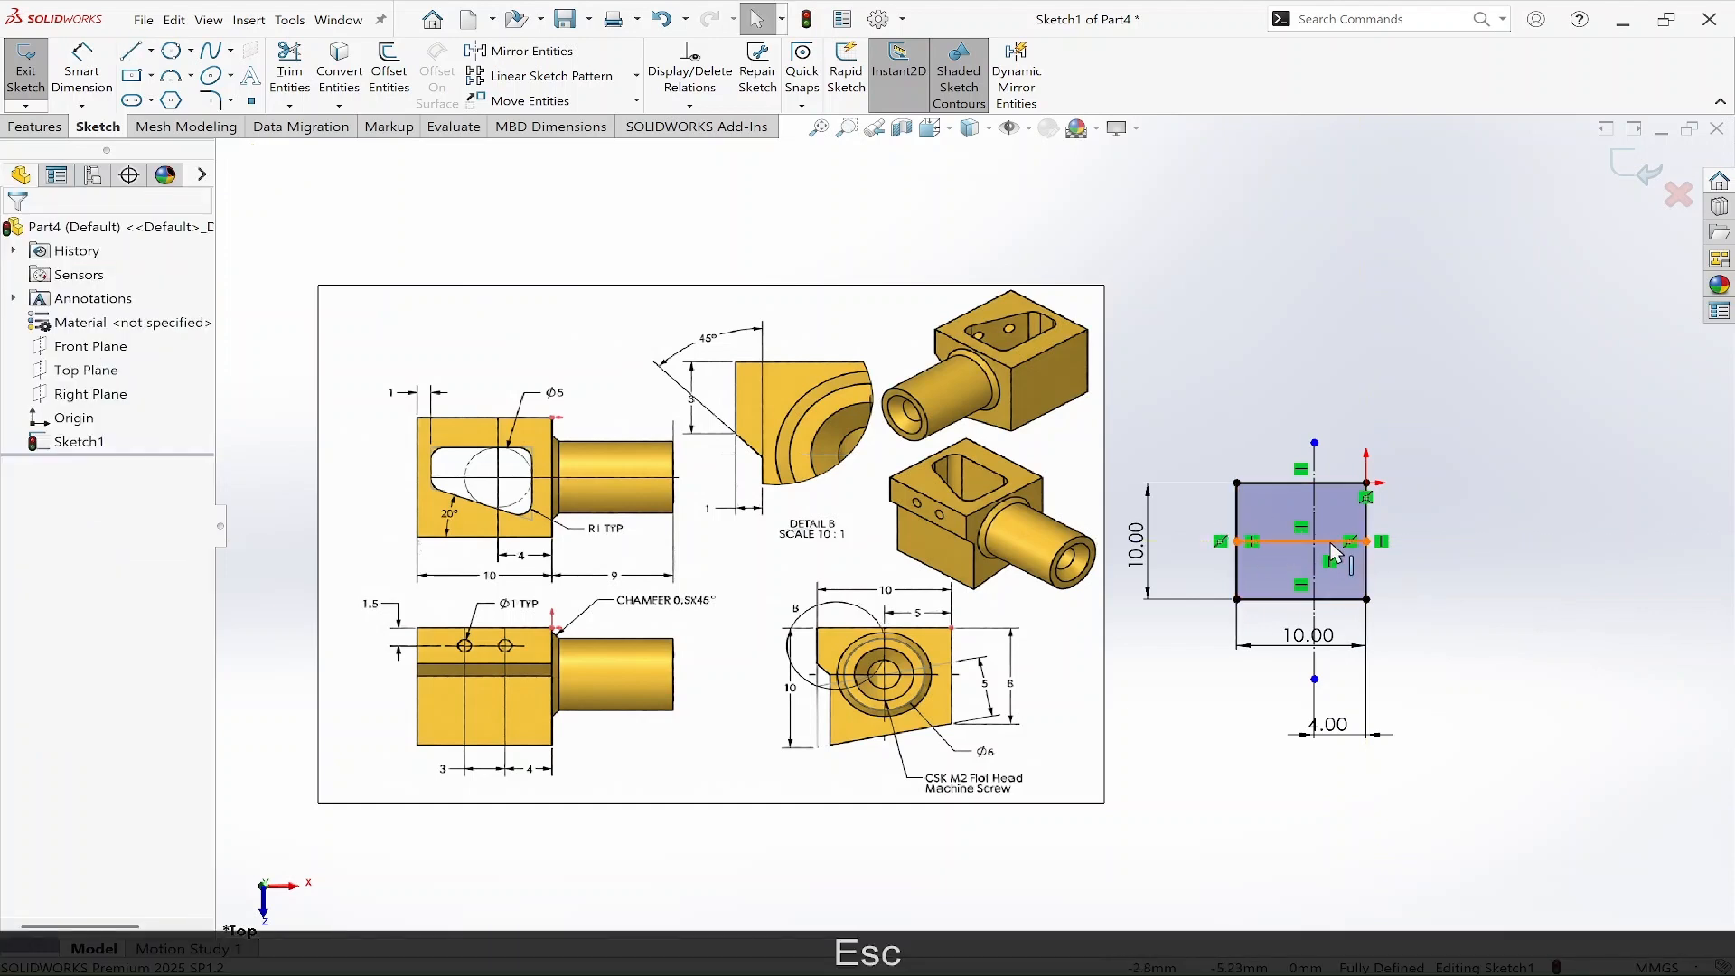
right_click(1351, 542)
key(Escape)
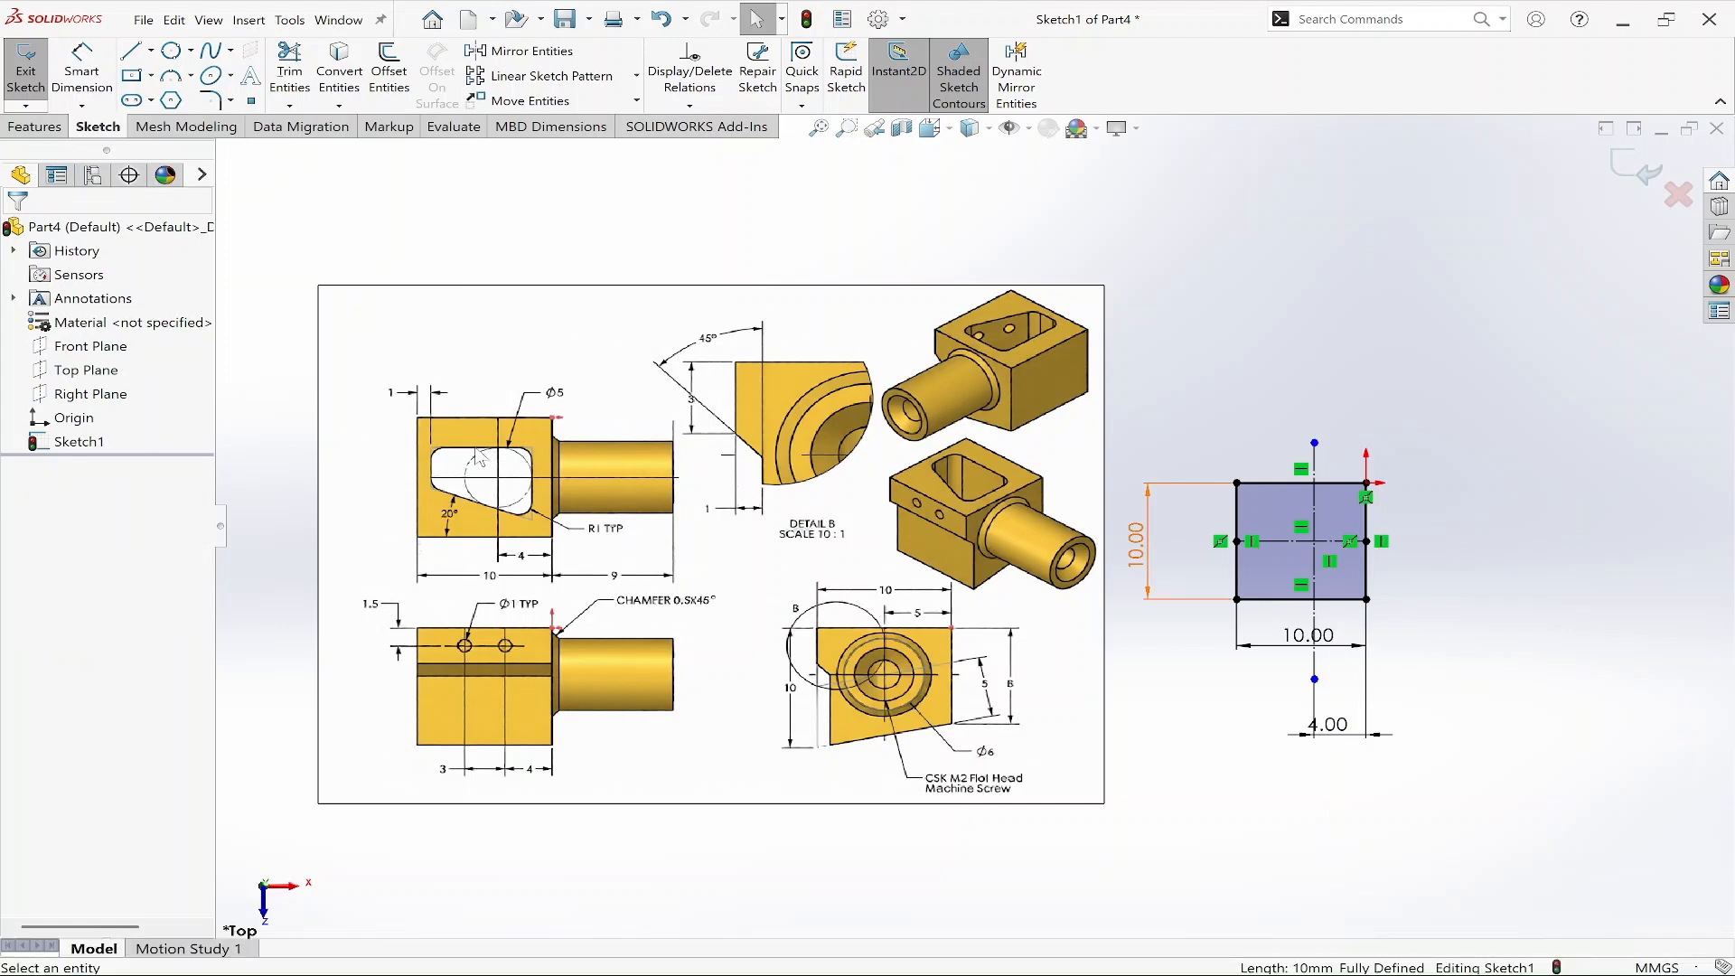
Draw a circle centered at the intersection of the two centerlines.
right_drag(1487, 571, 1581, 569)
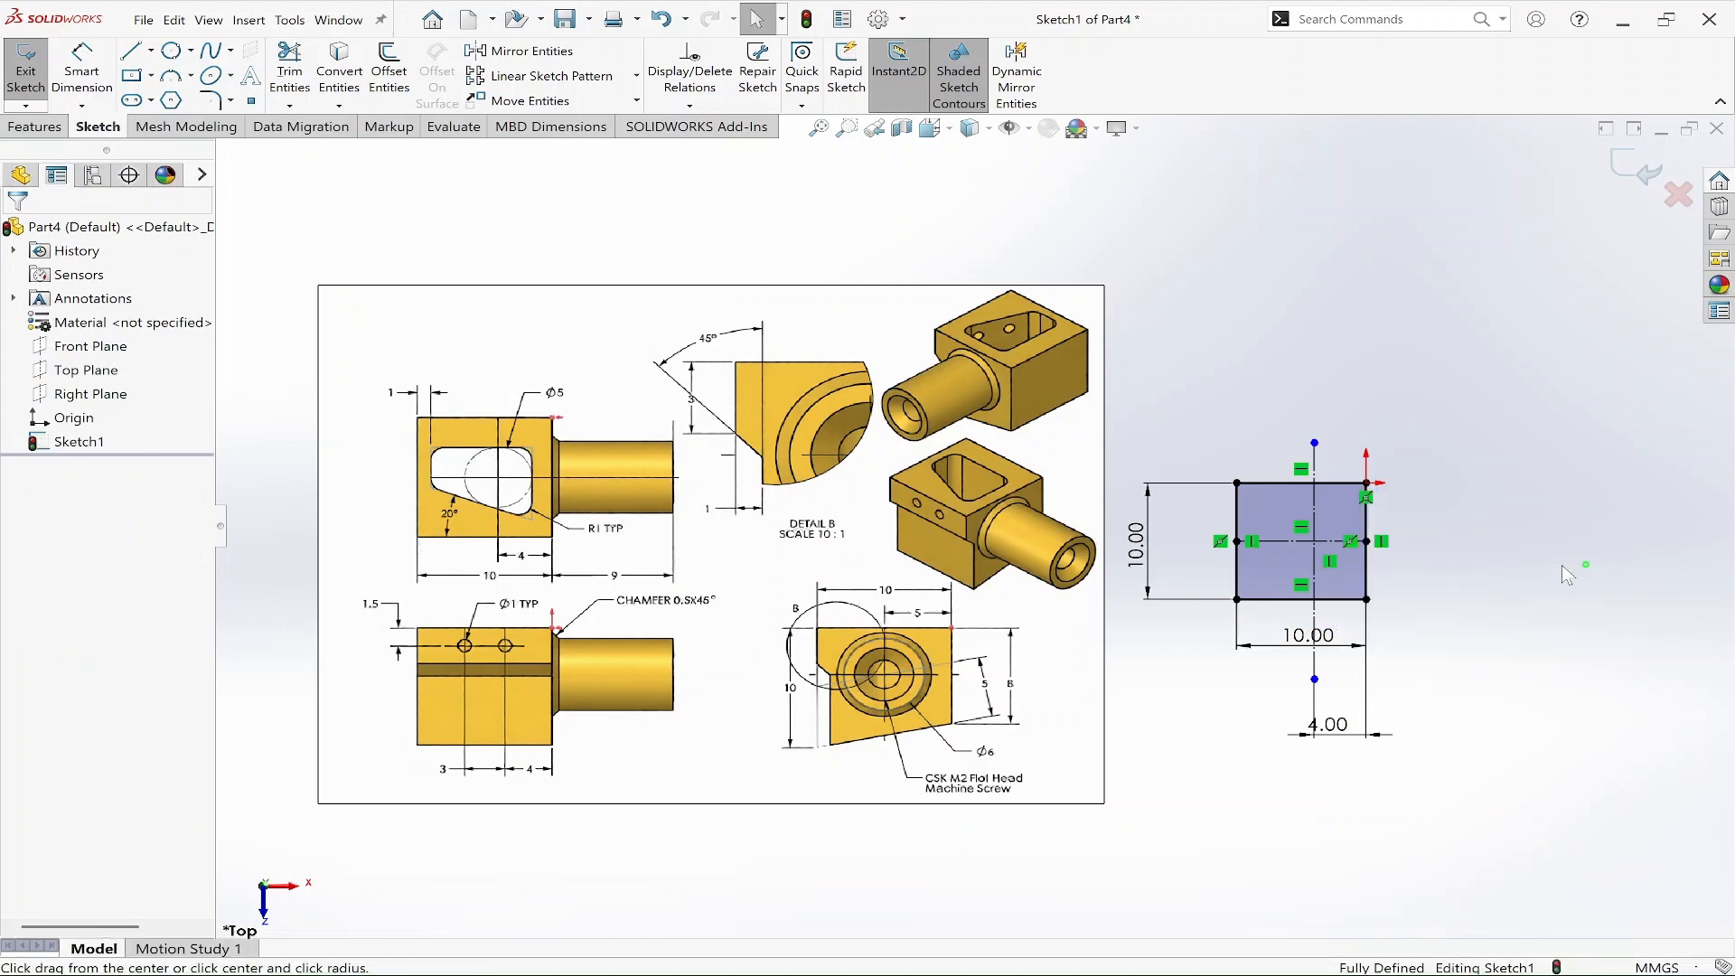
click(1315, 541)
click(1336, 559)
key(Escape)
Dimension the circle's diameter as 5 mm.
scroll(1296, 491, down, 2)
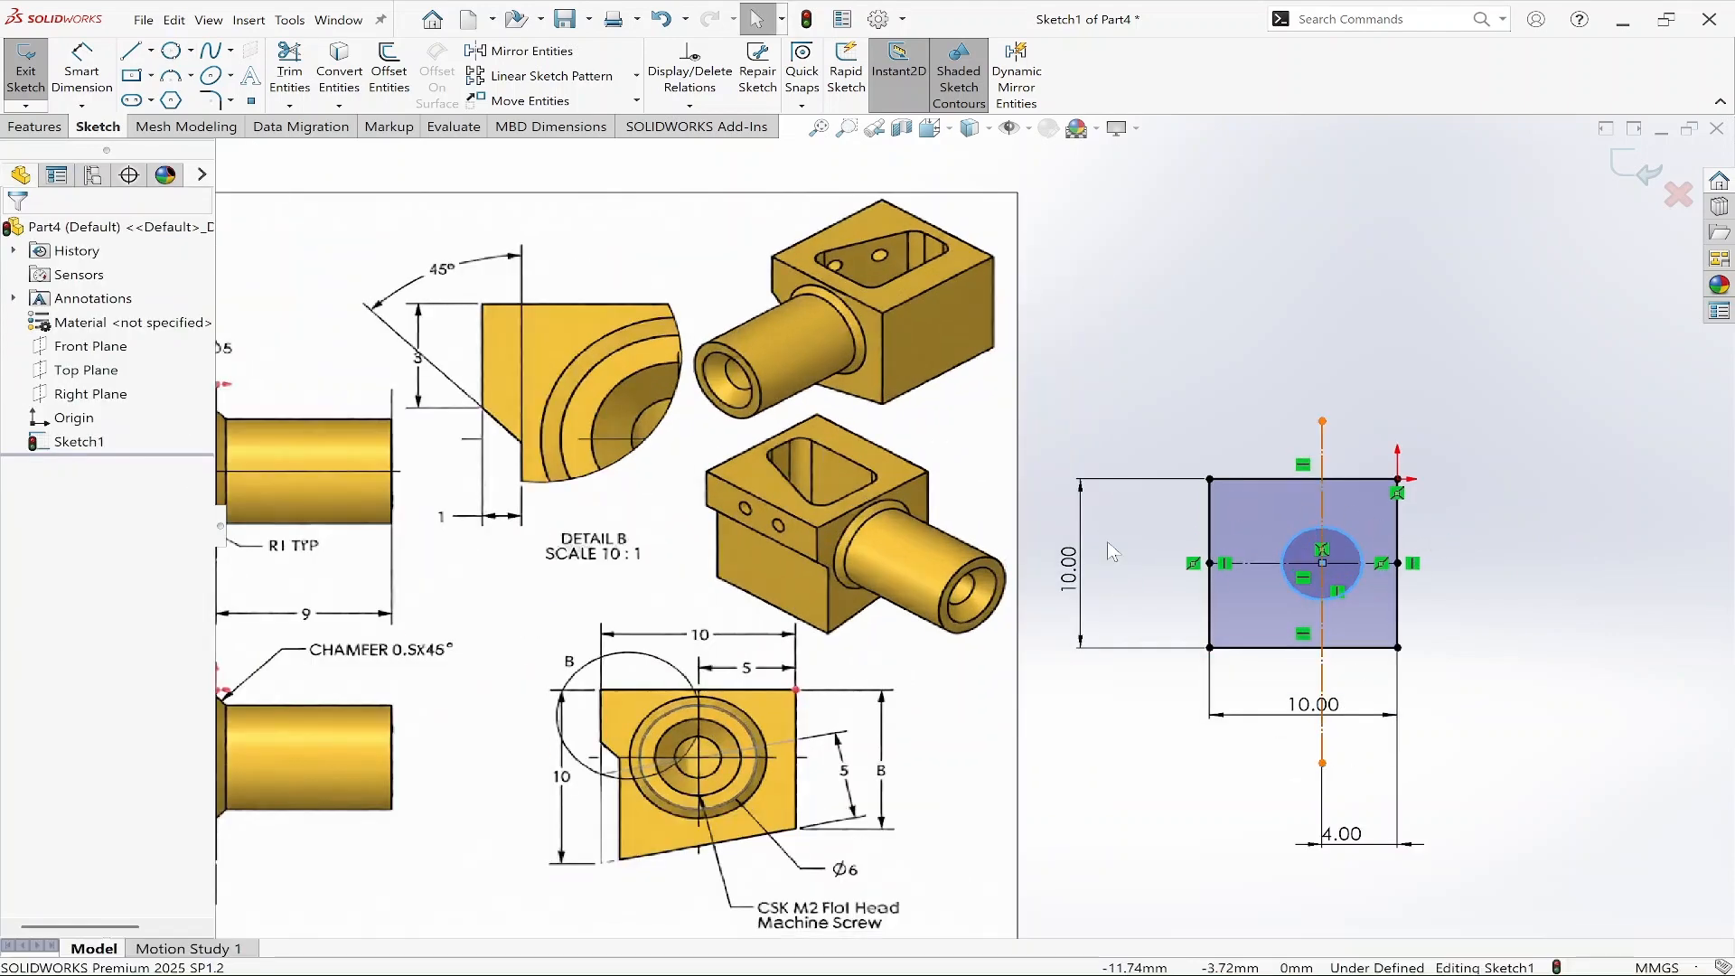
scroll(972, 528, up, 2)
scroll(1423, 553, down, 2)
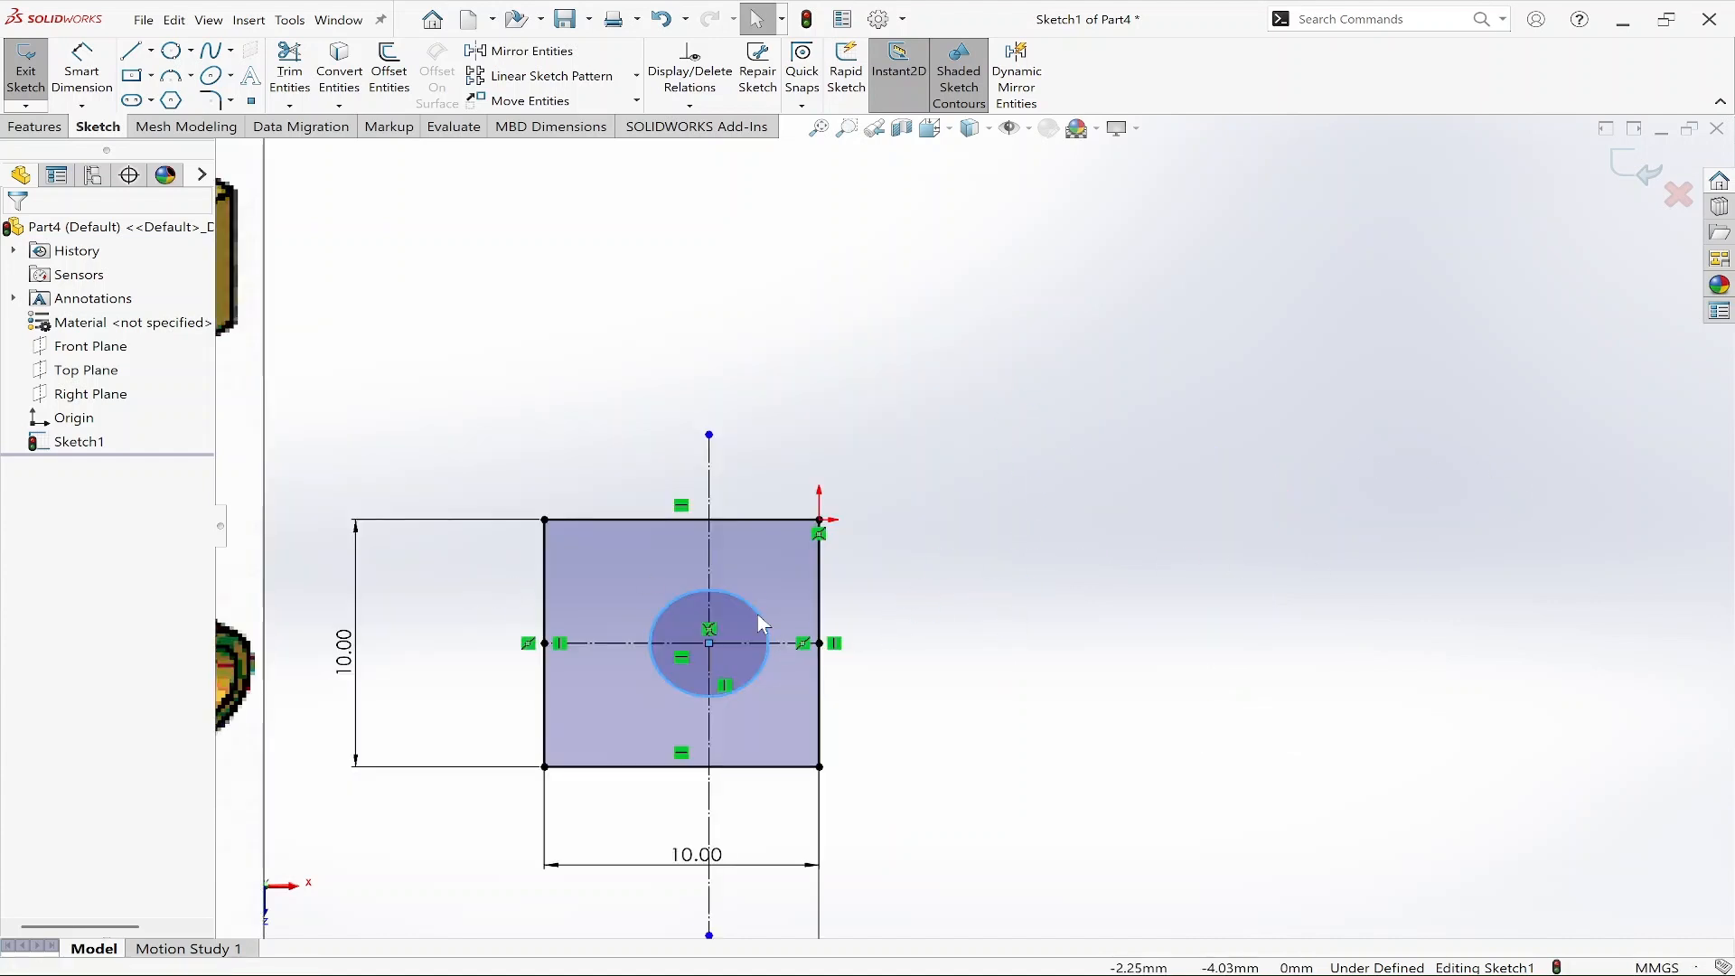
key(d)
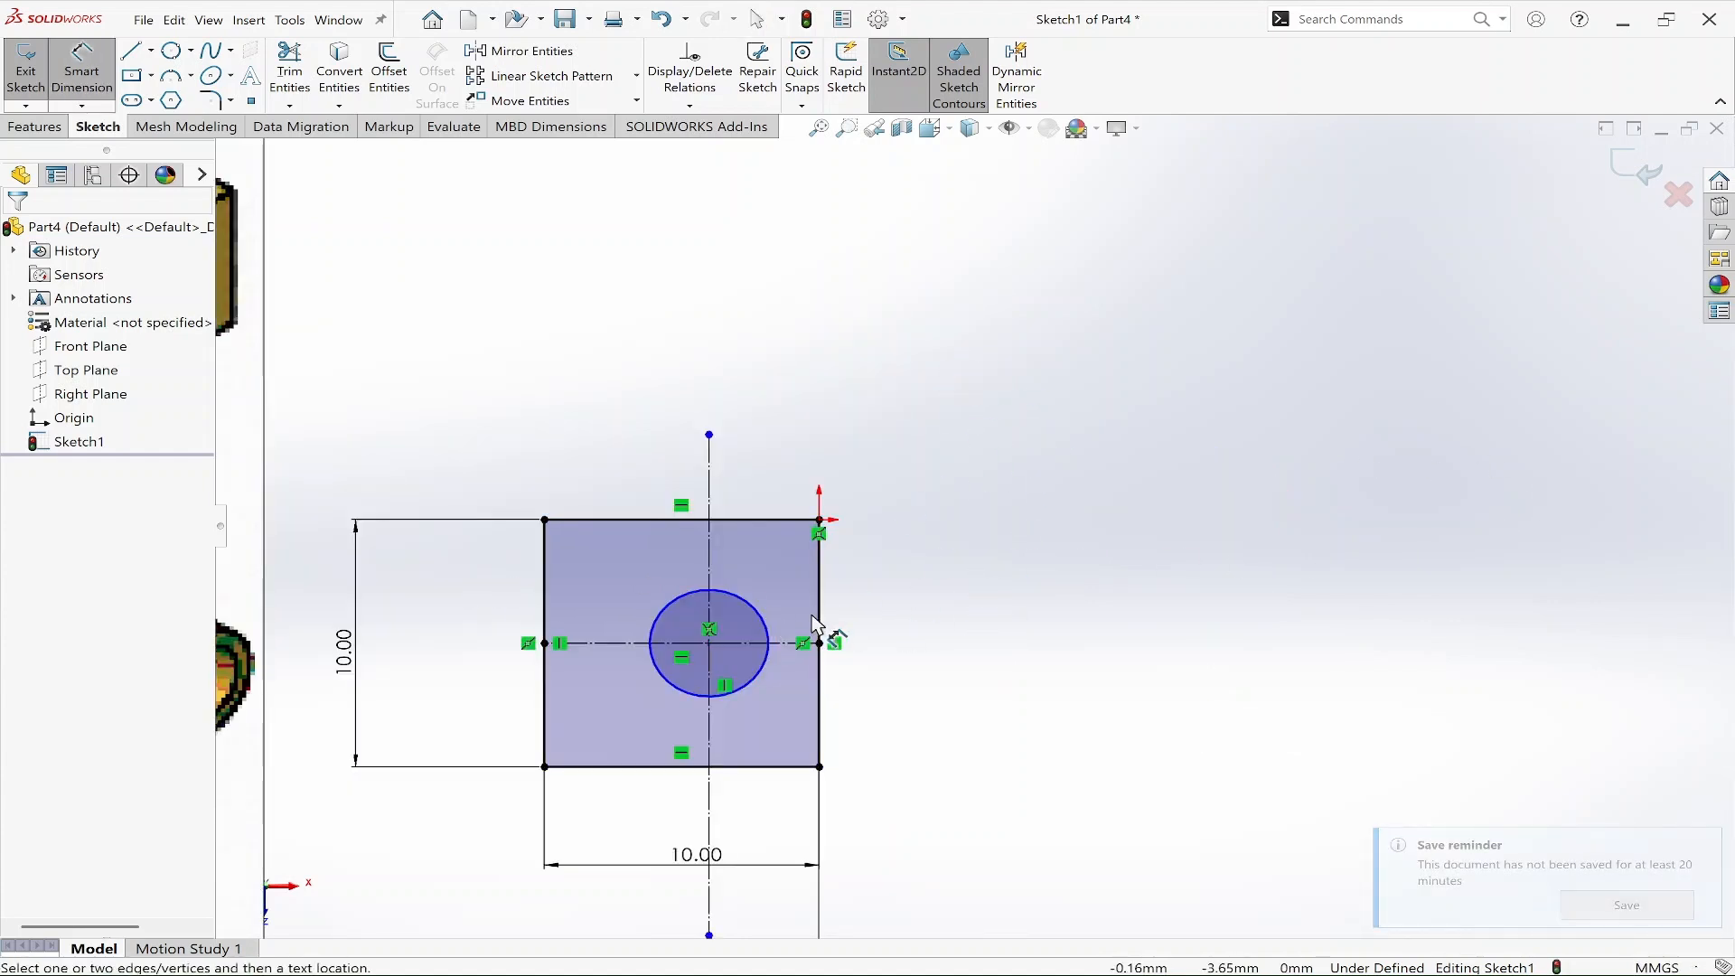
click(754, 601)
click(869, 443)
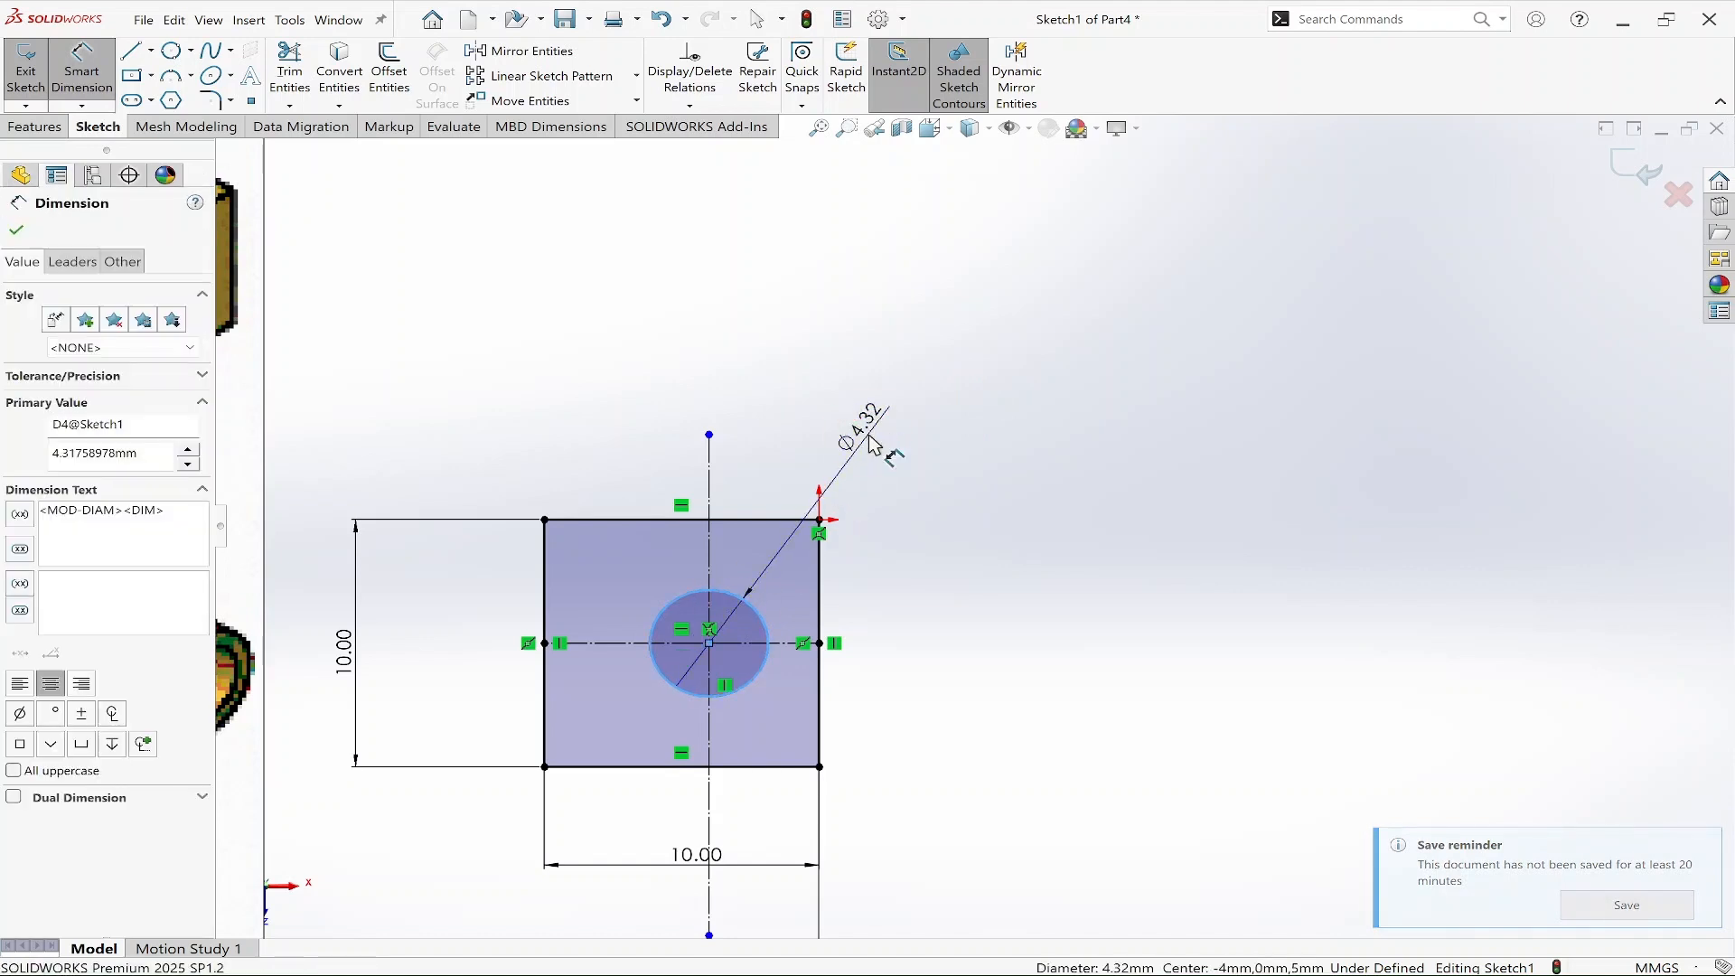
text(5)
key(Return)
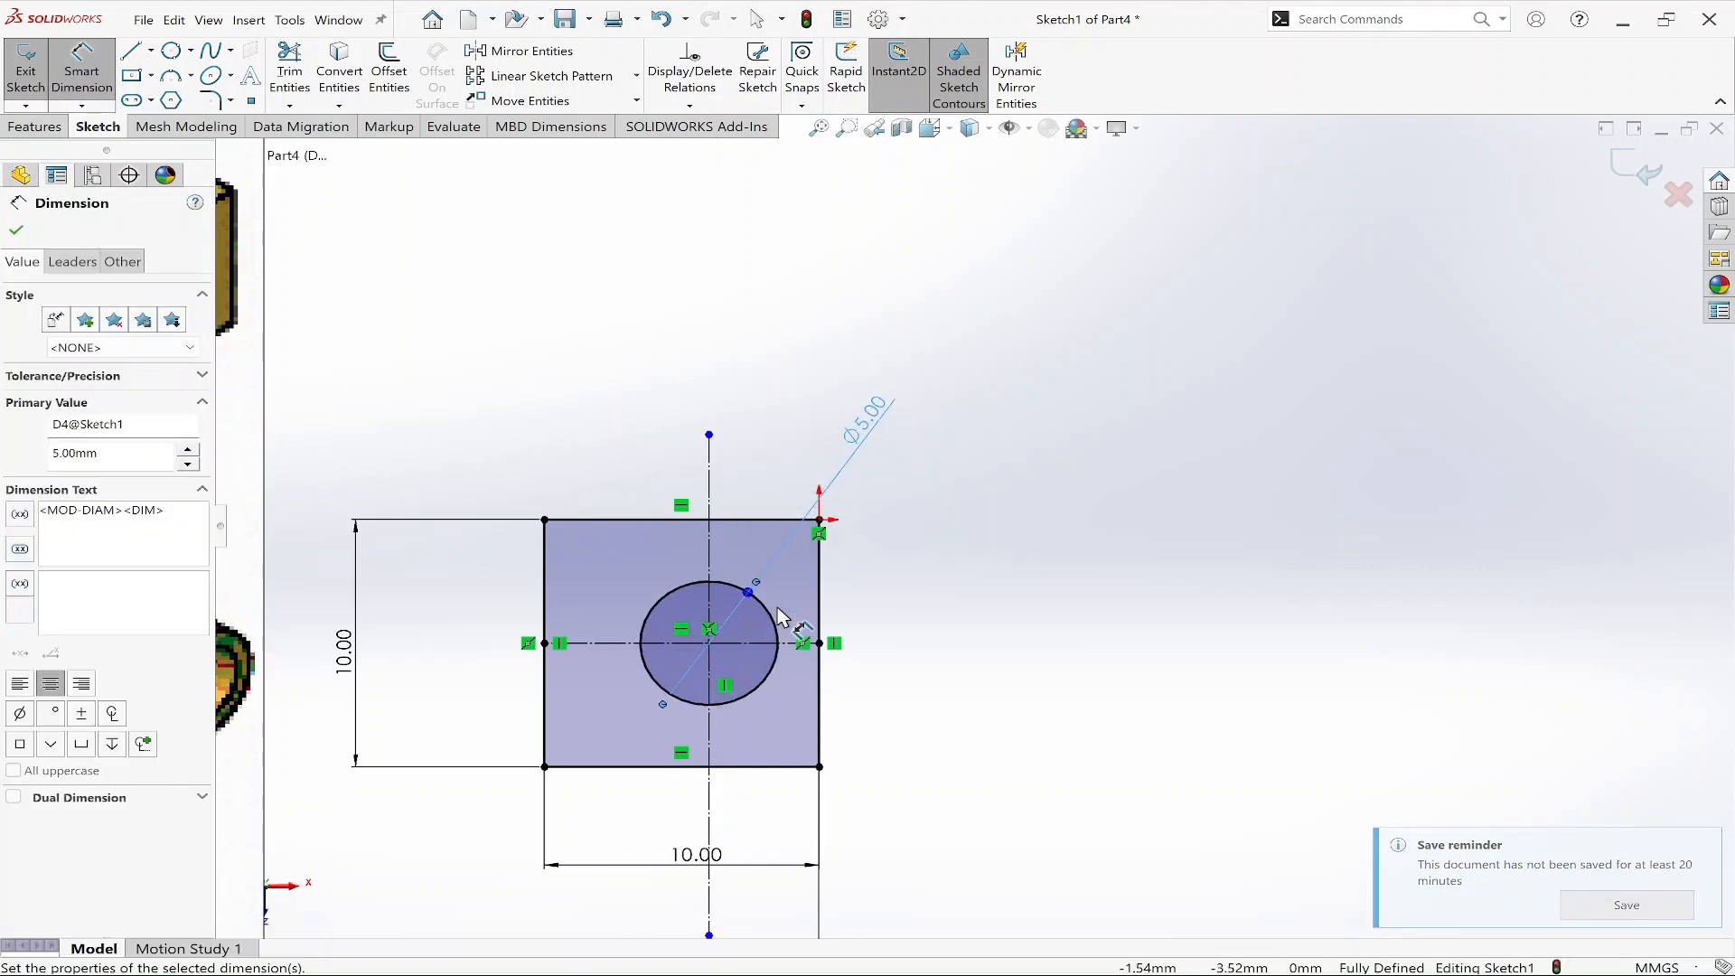
Convert the 5 mm circle to construction geometry.
right_click(772, 605)
click(801, 580)
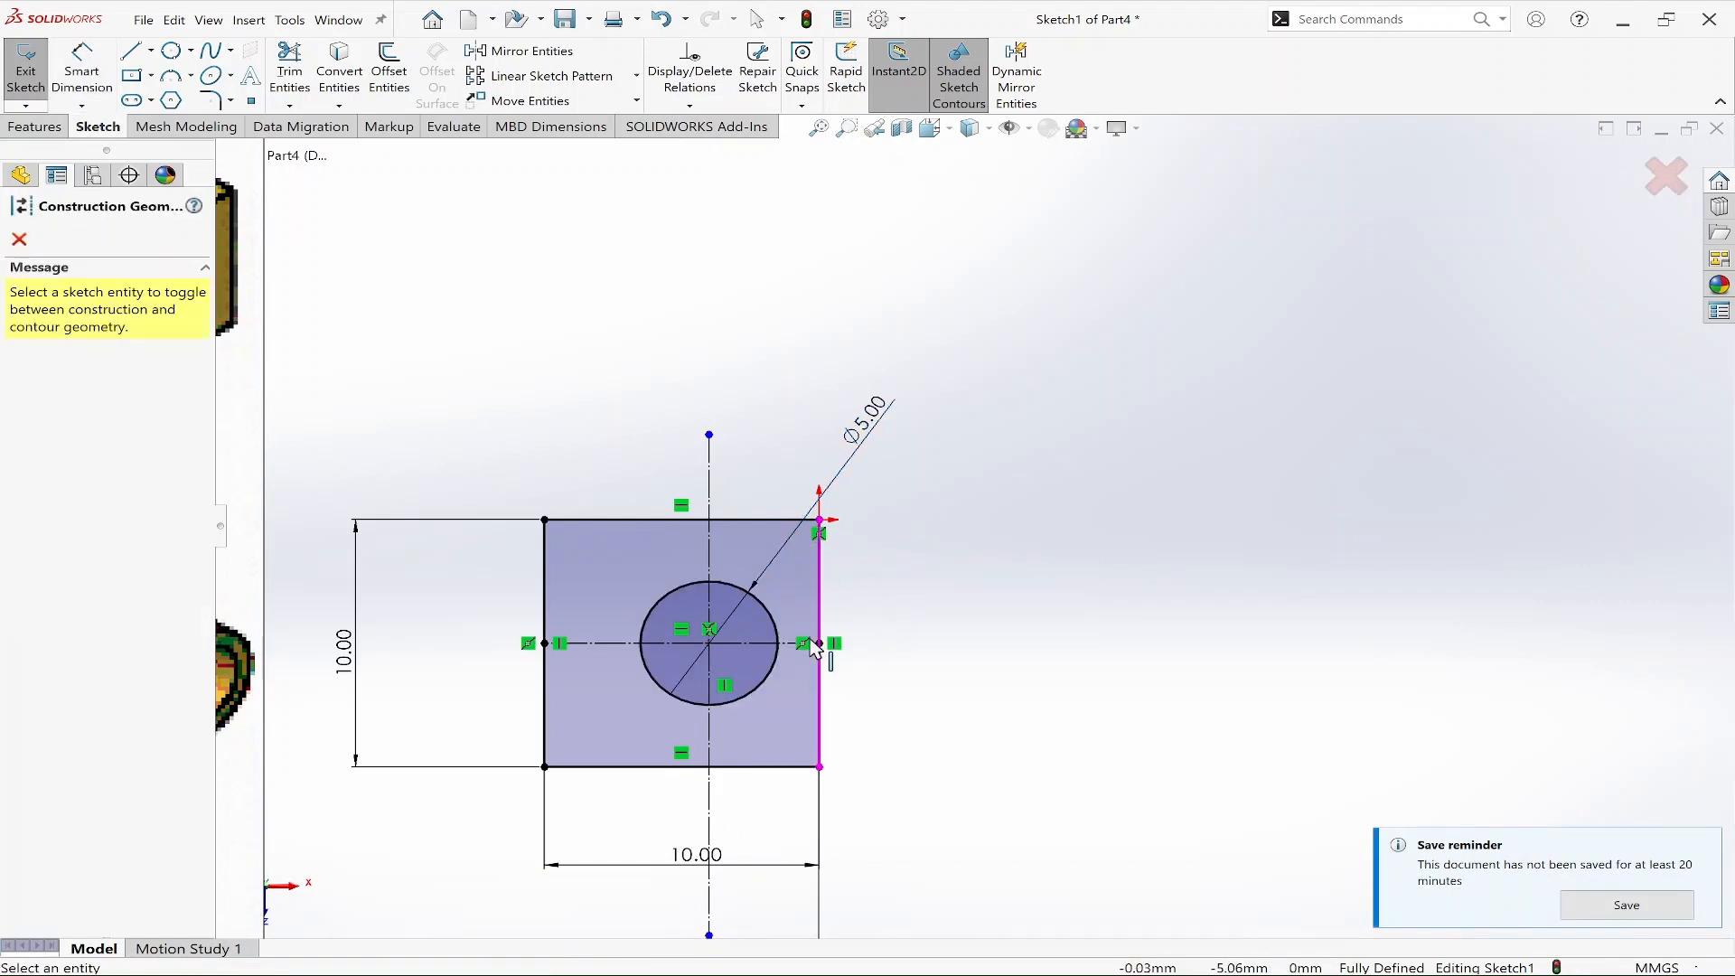
right_click(770, 602)
key(Escape)
key(Escape)
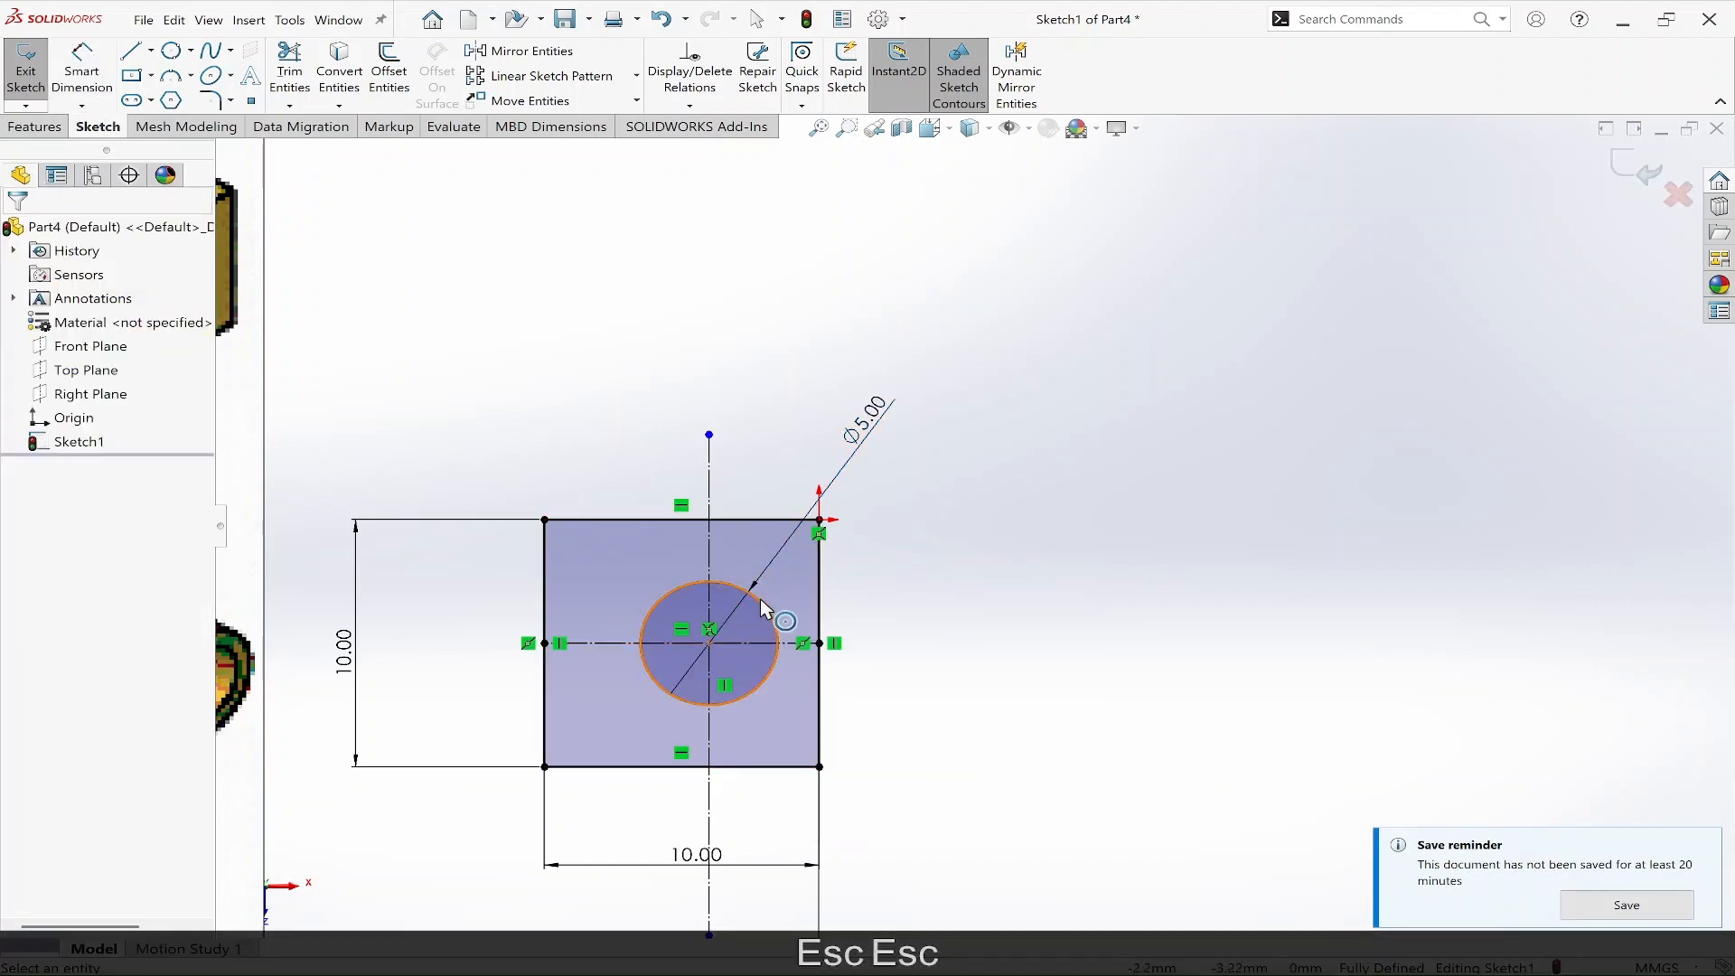
click(773, 600)
right_click(773, 601)
click(805, 583)
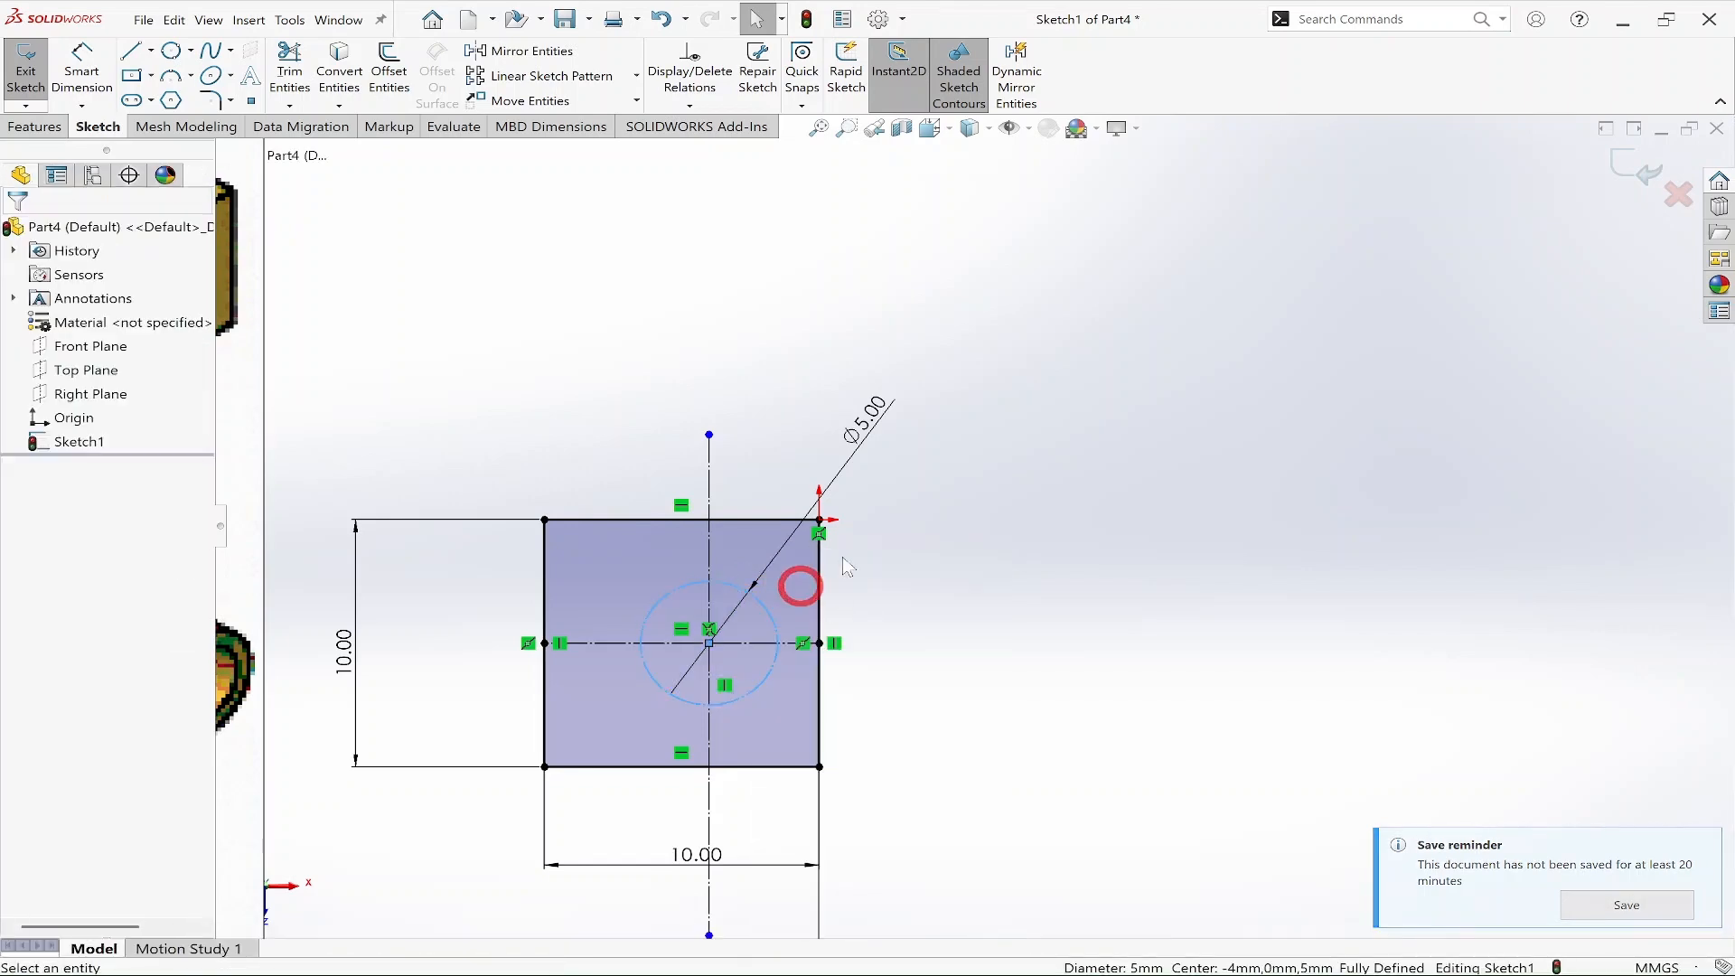
Sketch a closed four-sided outline around the construction circle inside the square.
scroll(895, 524, up, 5)
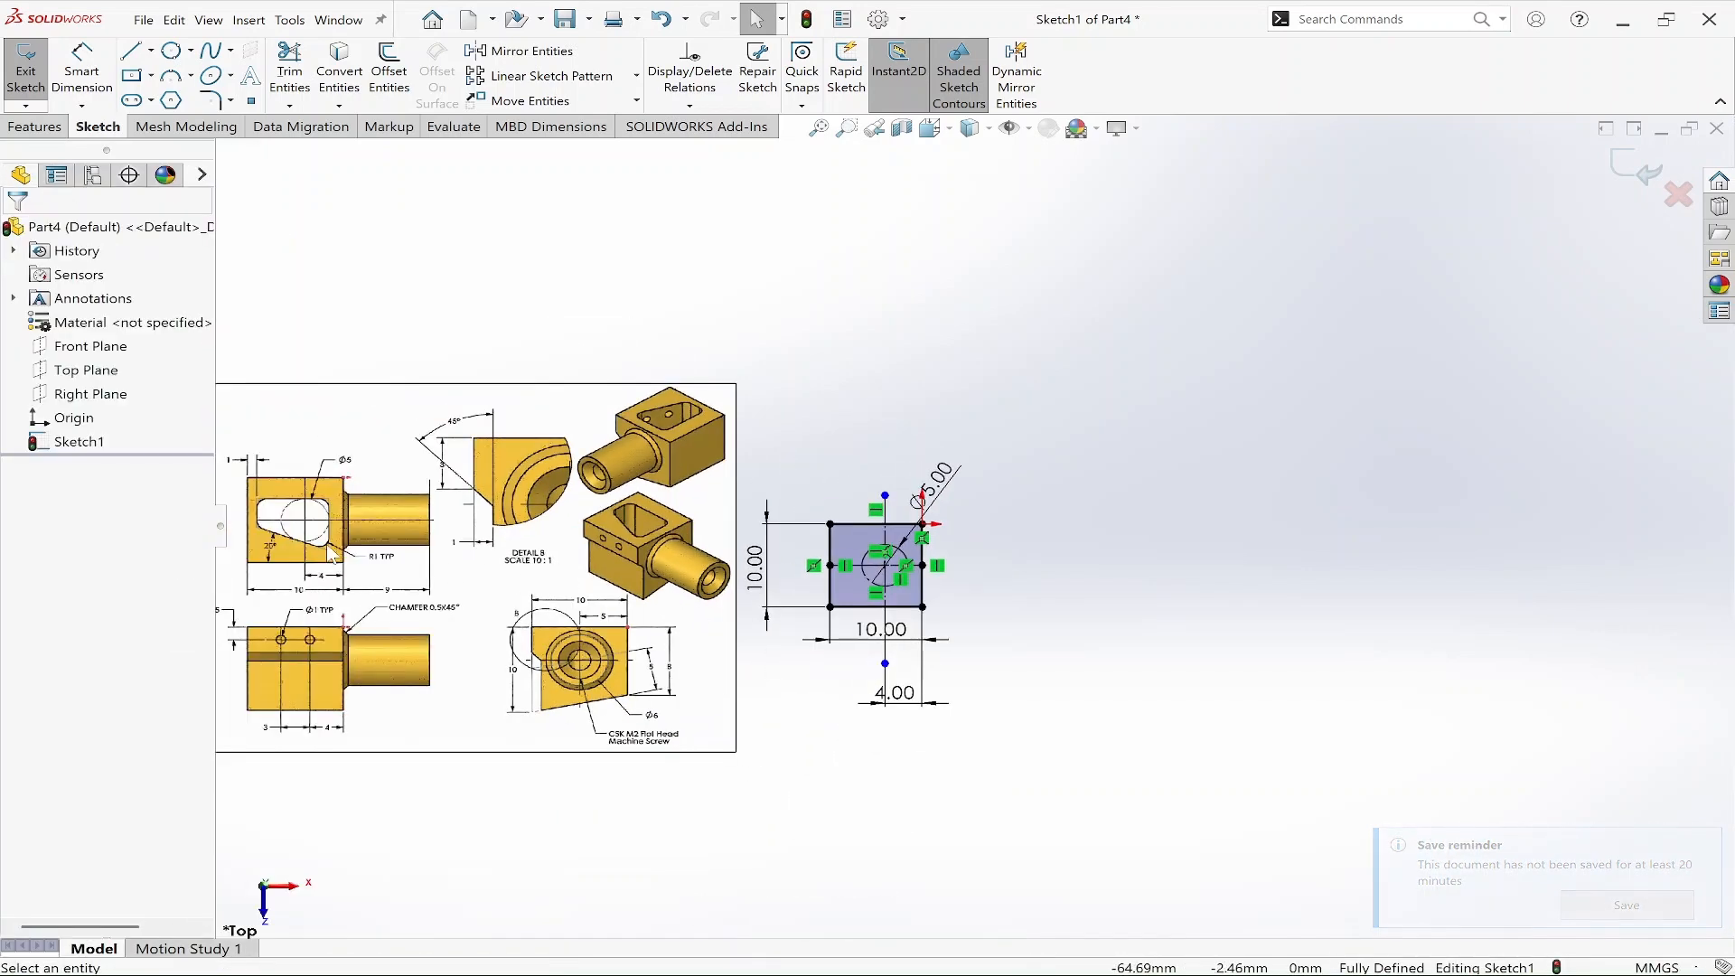
scroll(331, 555, down, 2)
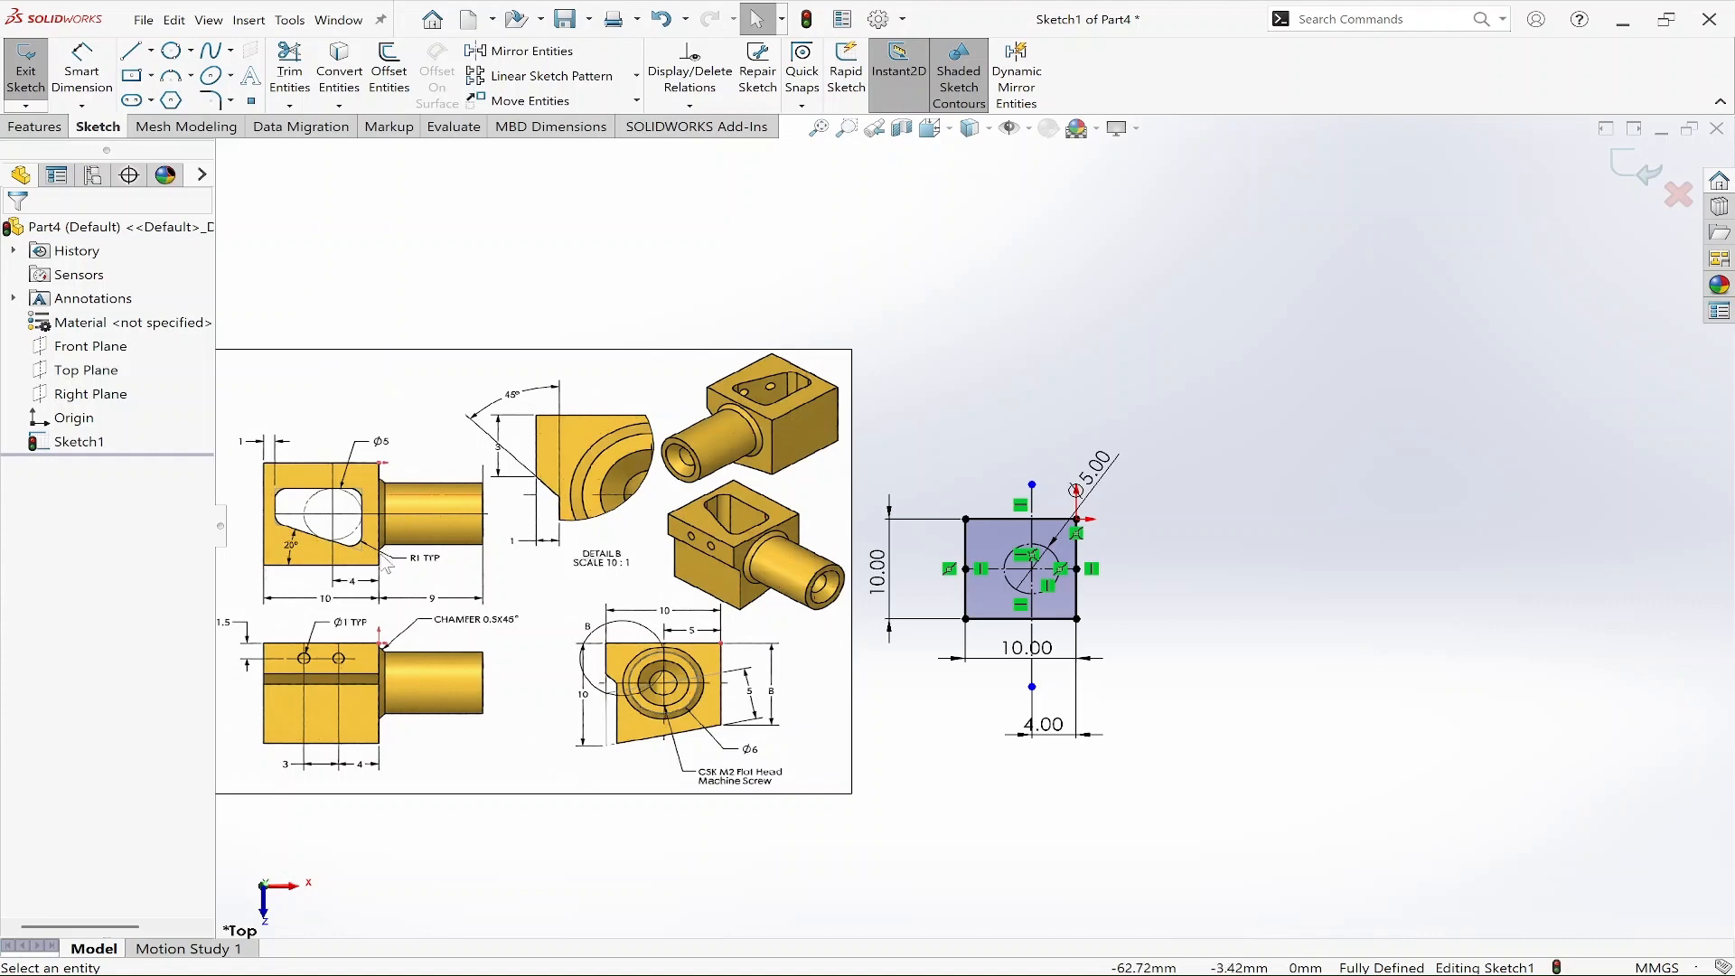
right_drag(1298, 600, 1170, 623)
scroll(1142, 582, down, 5)
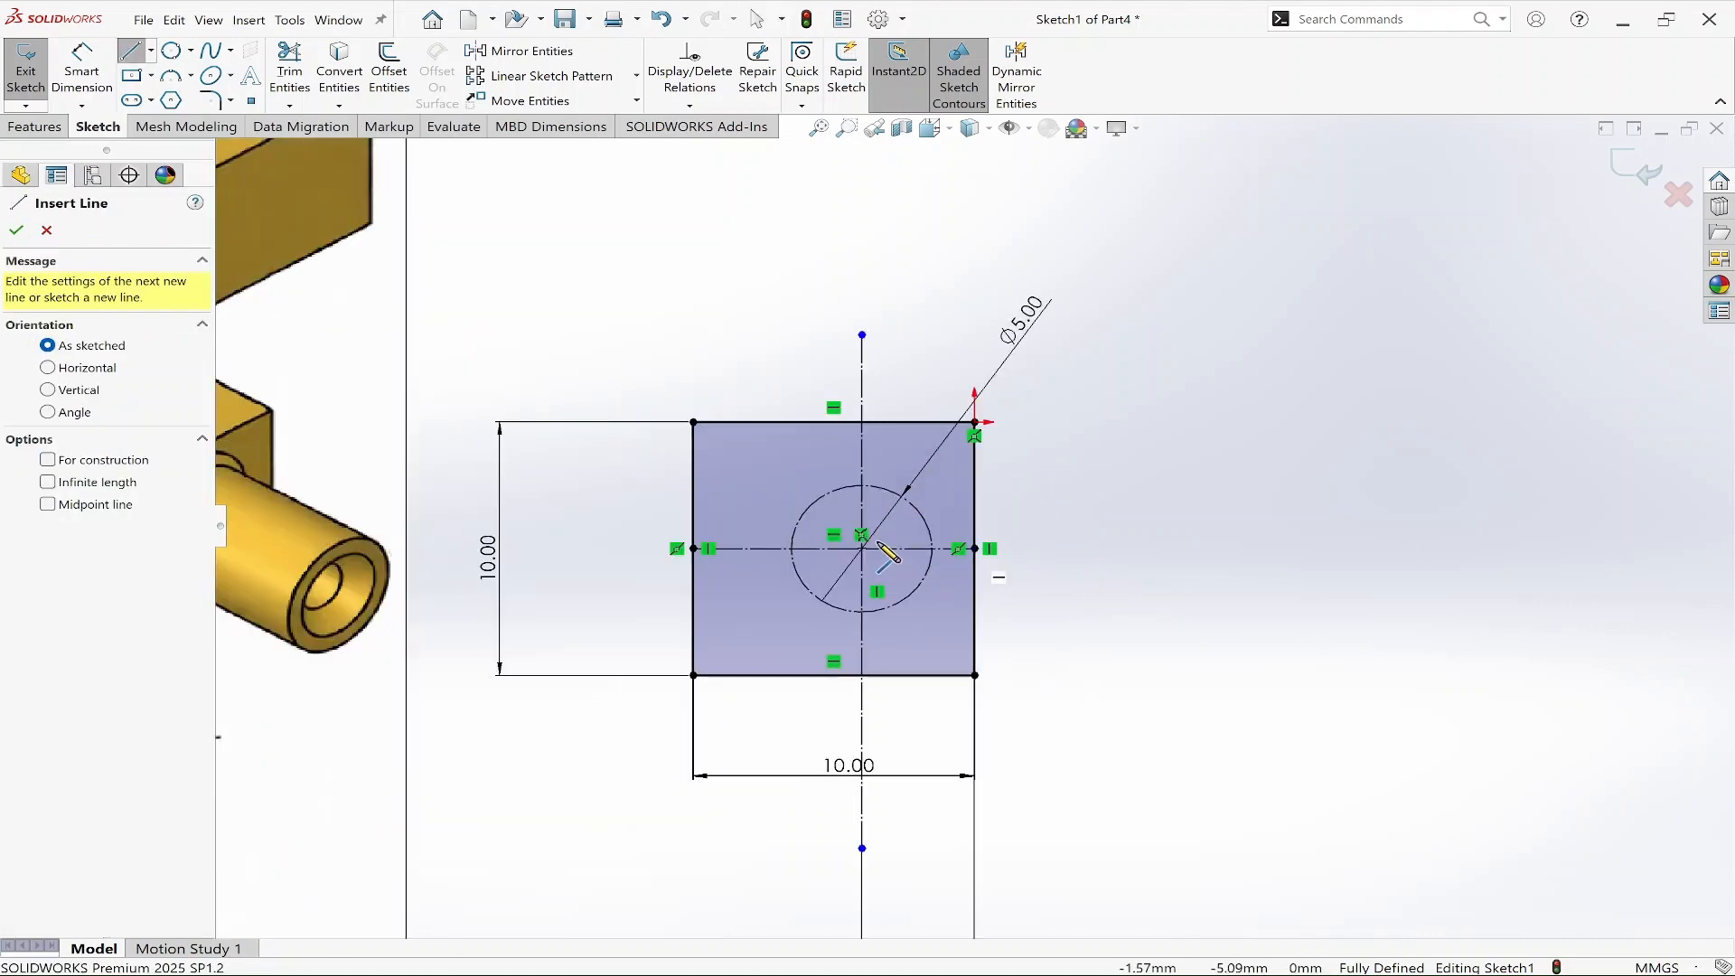
click(762, 479)
click(947, 480)
click(947, 637)
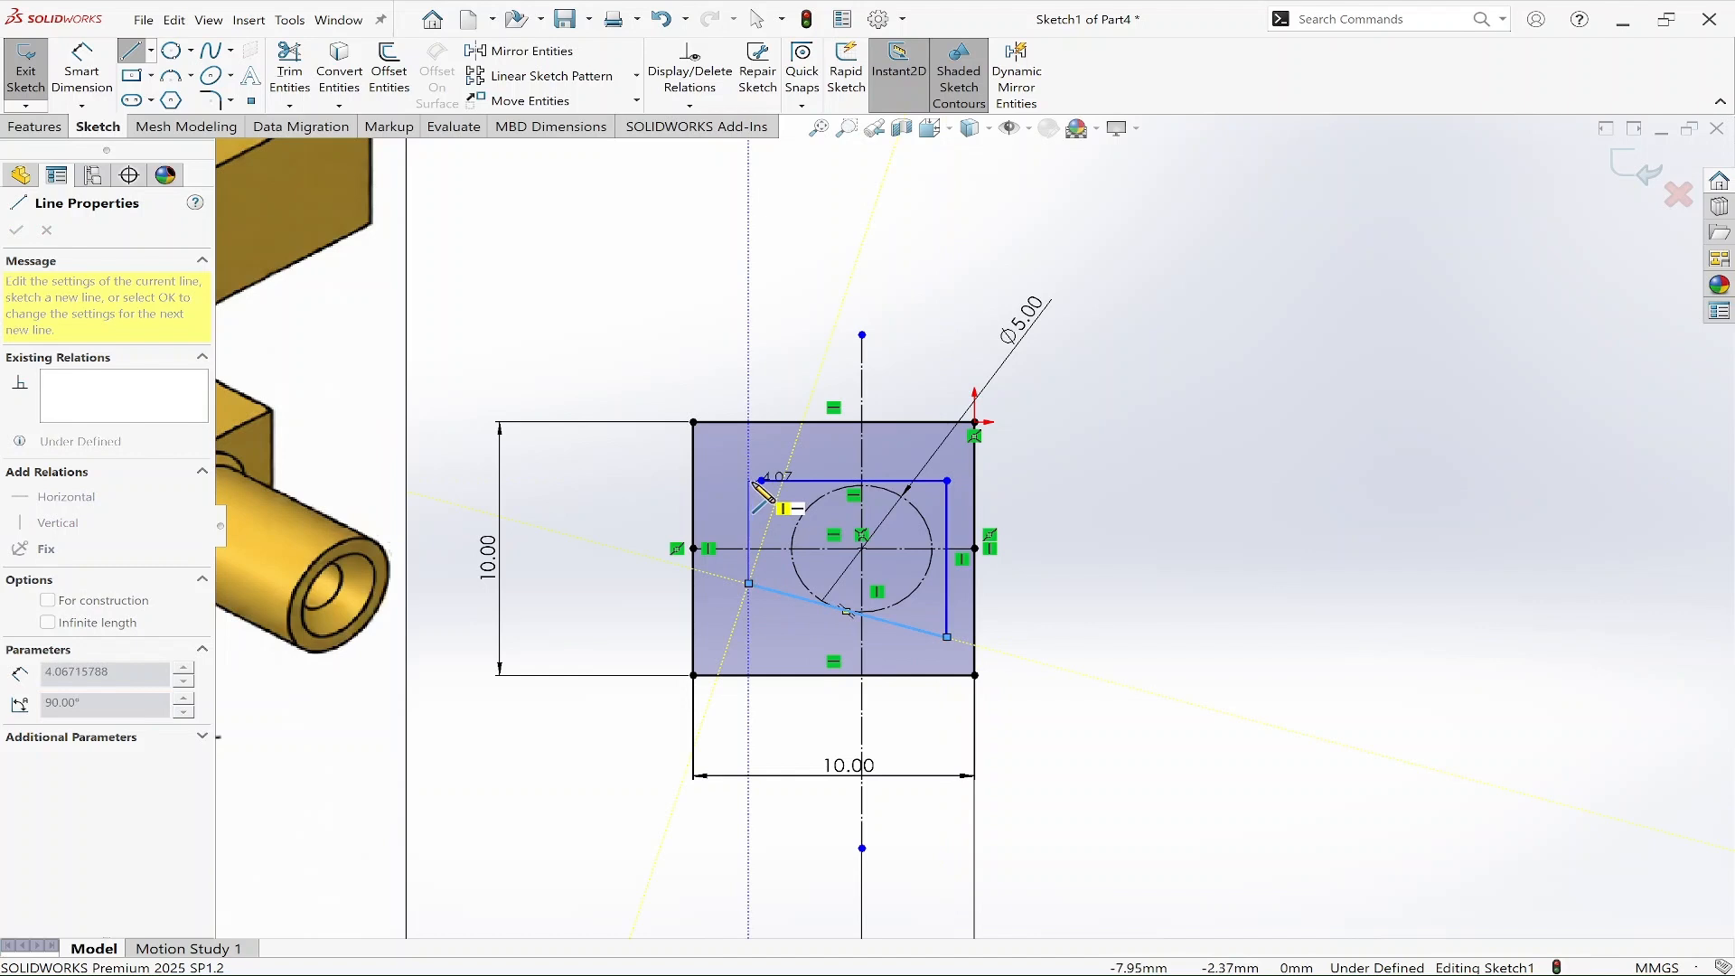
click(762, 480)
key(Escape)
key(Escape)
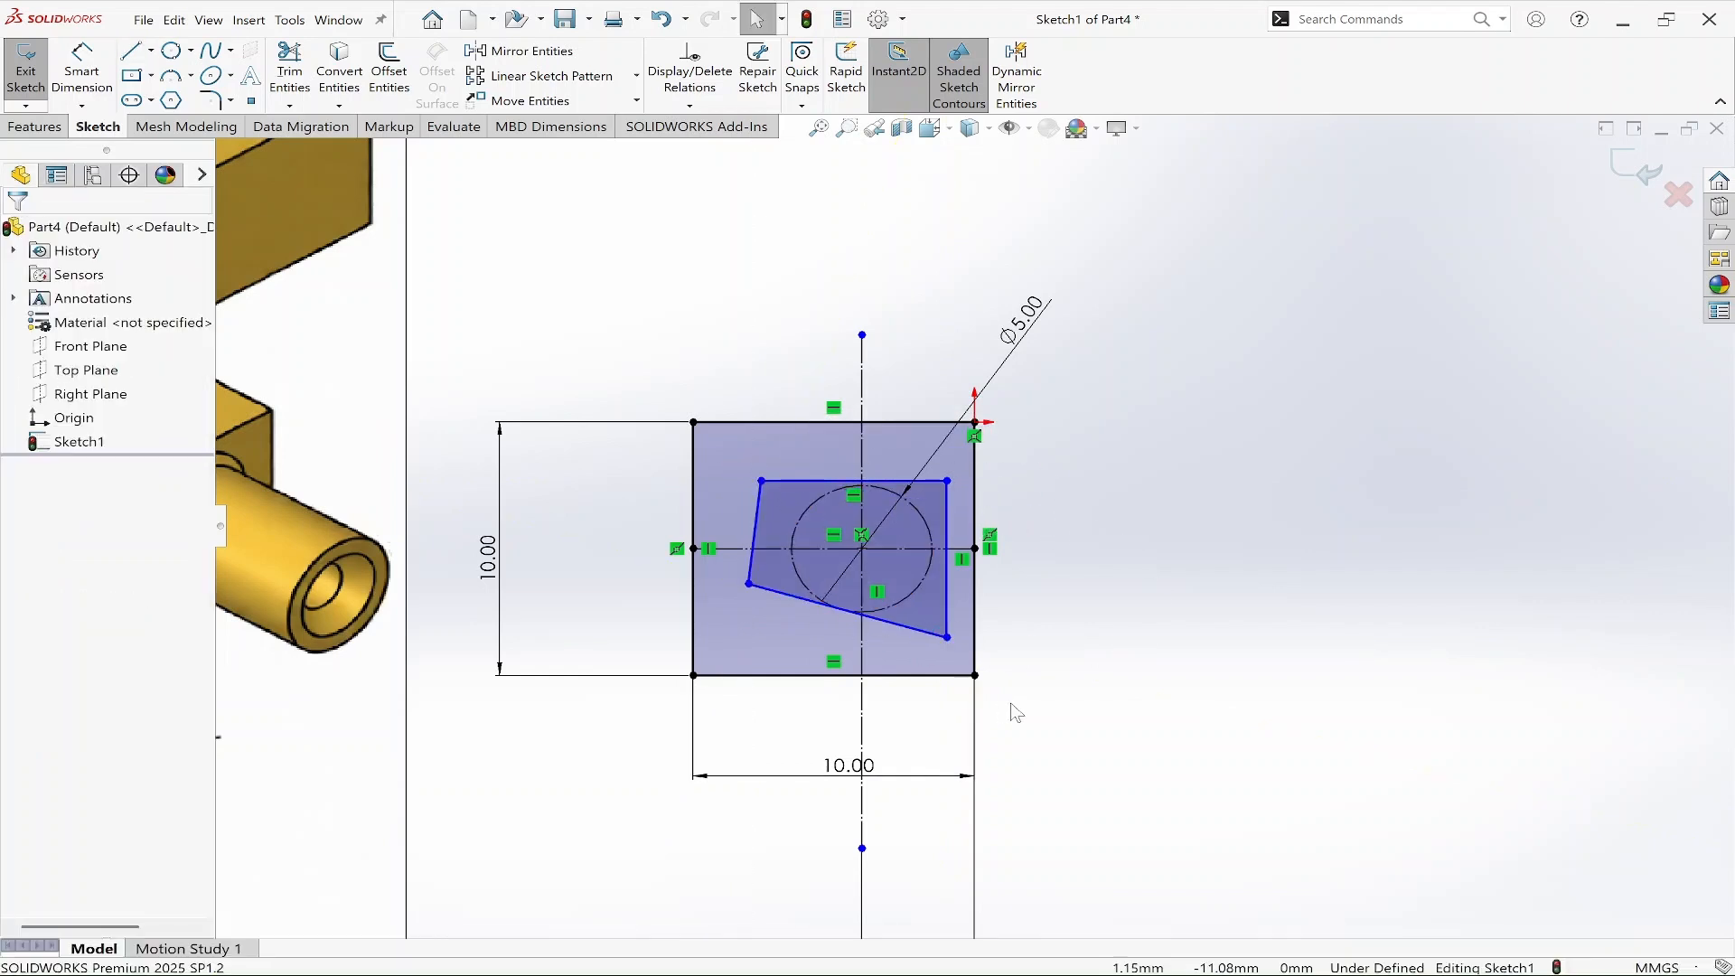
key(Escape)
Make the outline's left edge vertical.
scroll(878, 704, up, 4)
scroll(667, 527, down, 6)
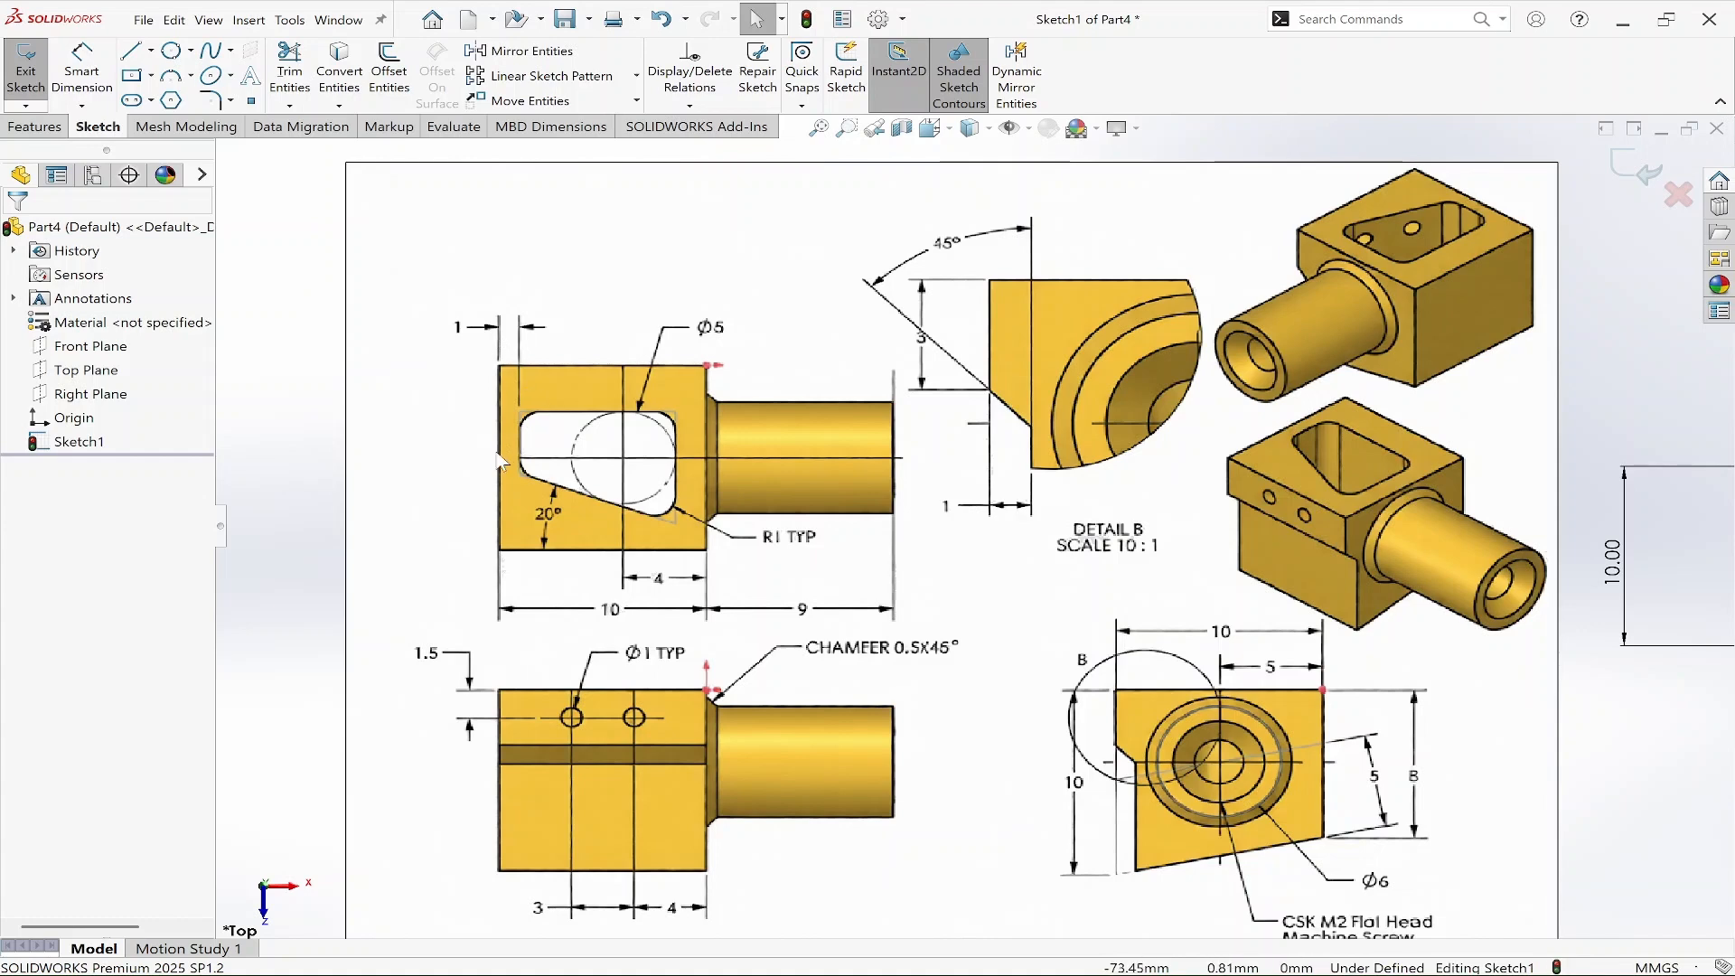
key(f)
scroll(1527, 555, down, 5)
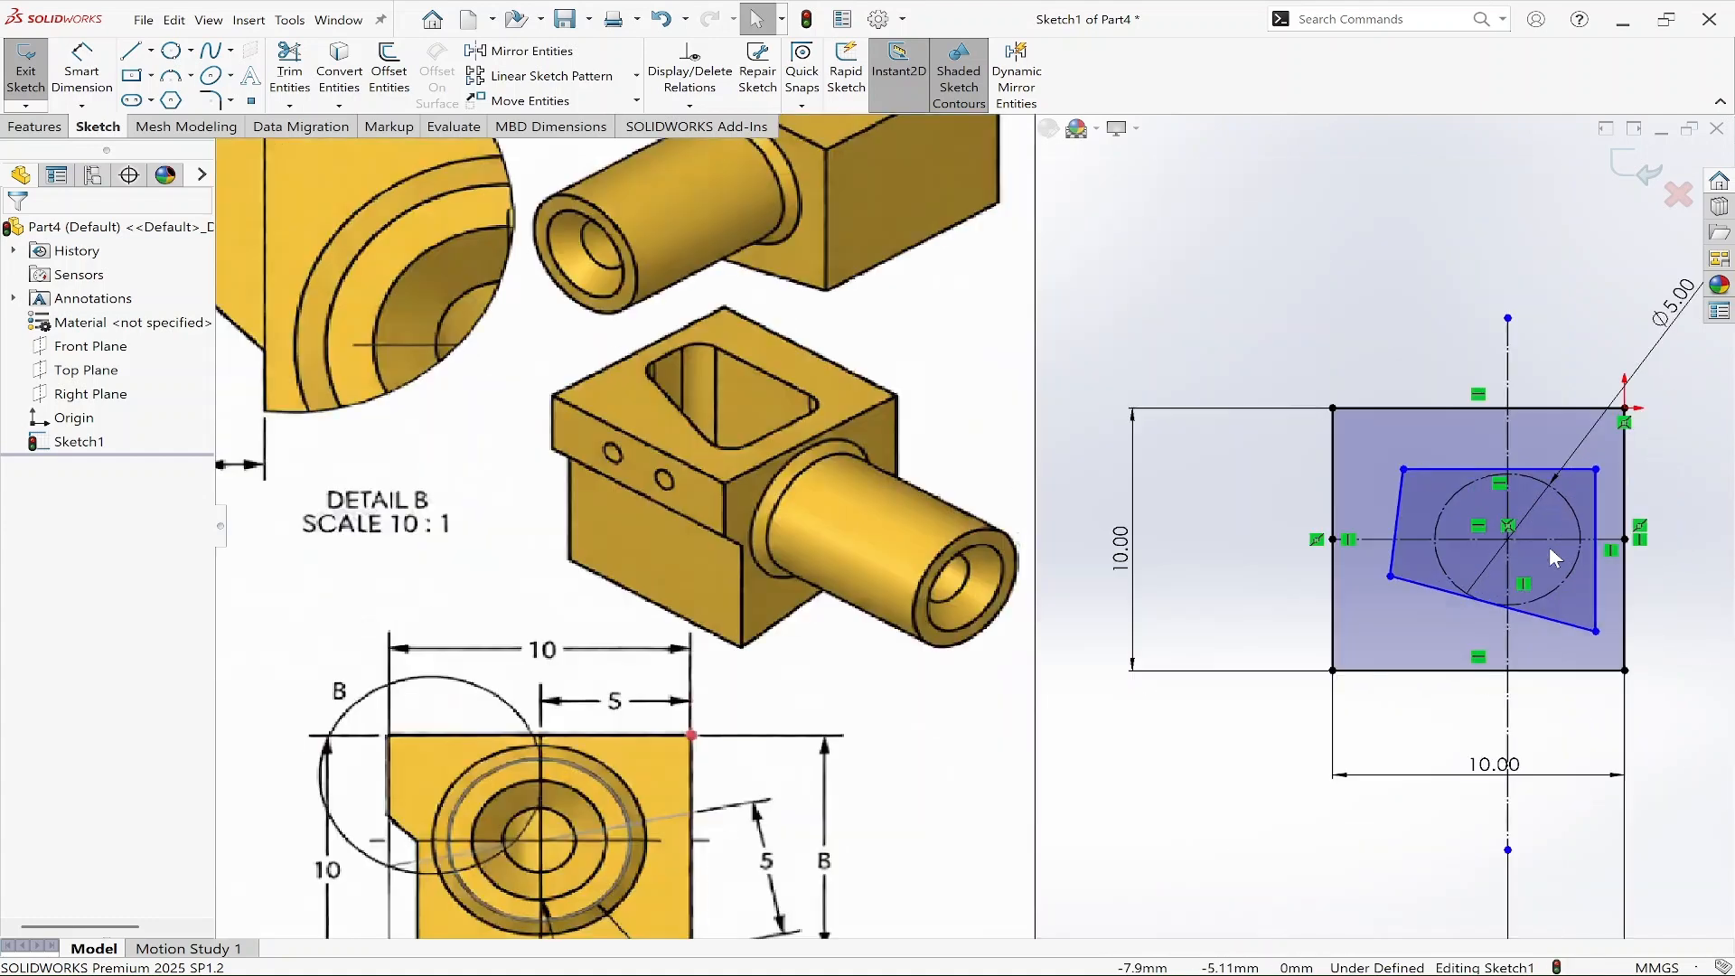
click(1184, 442)
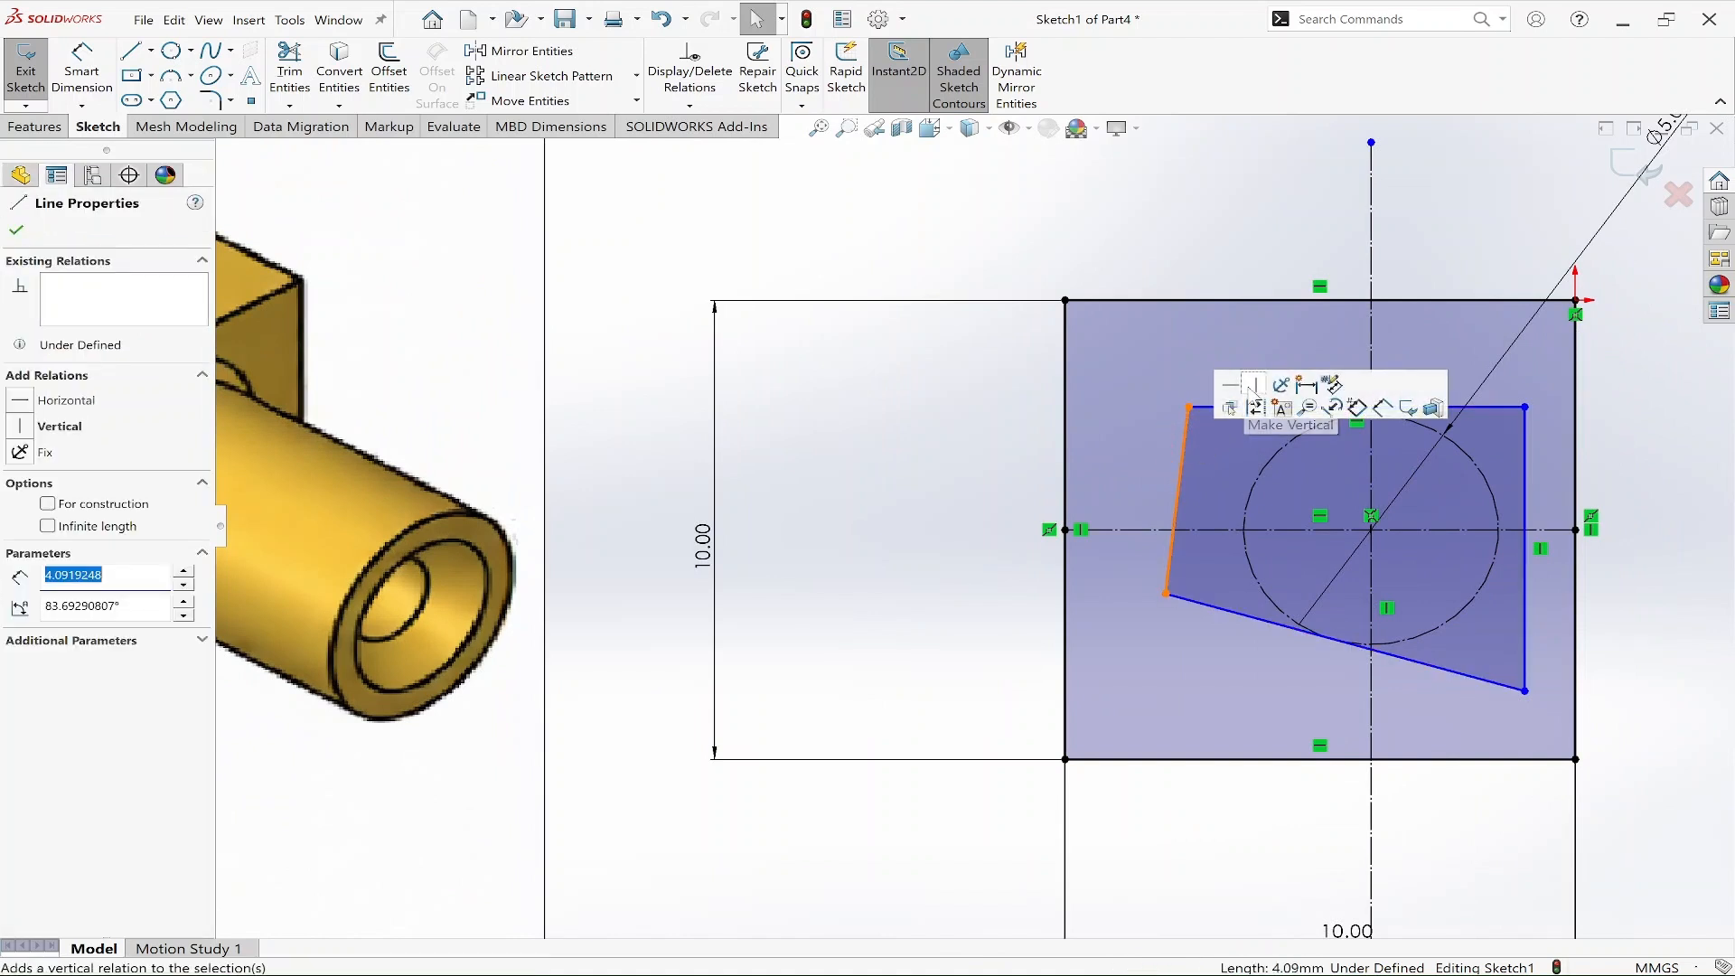
click(1255, 385)
click(1208, 249)
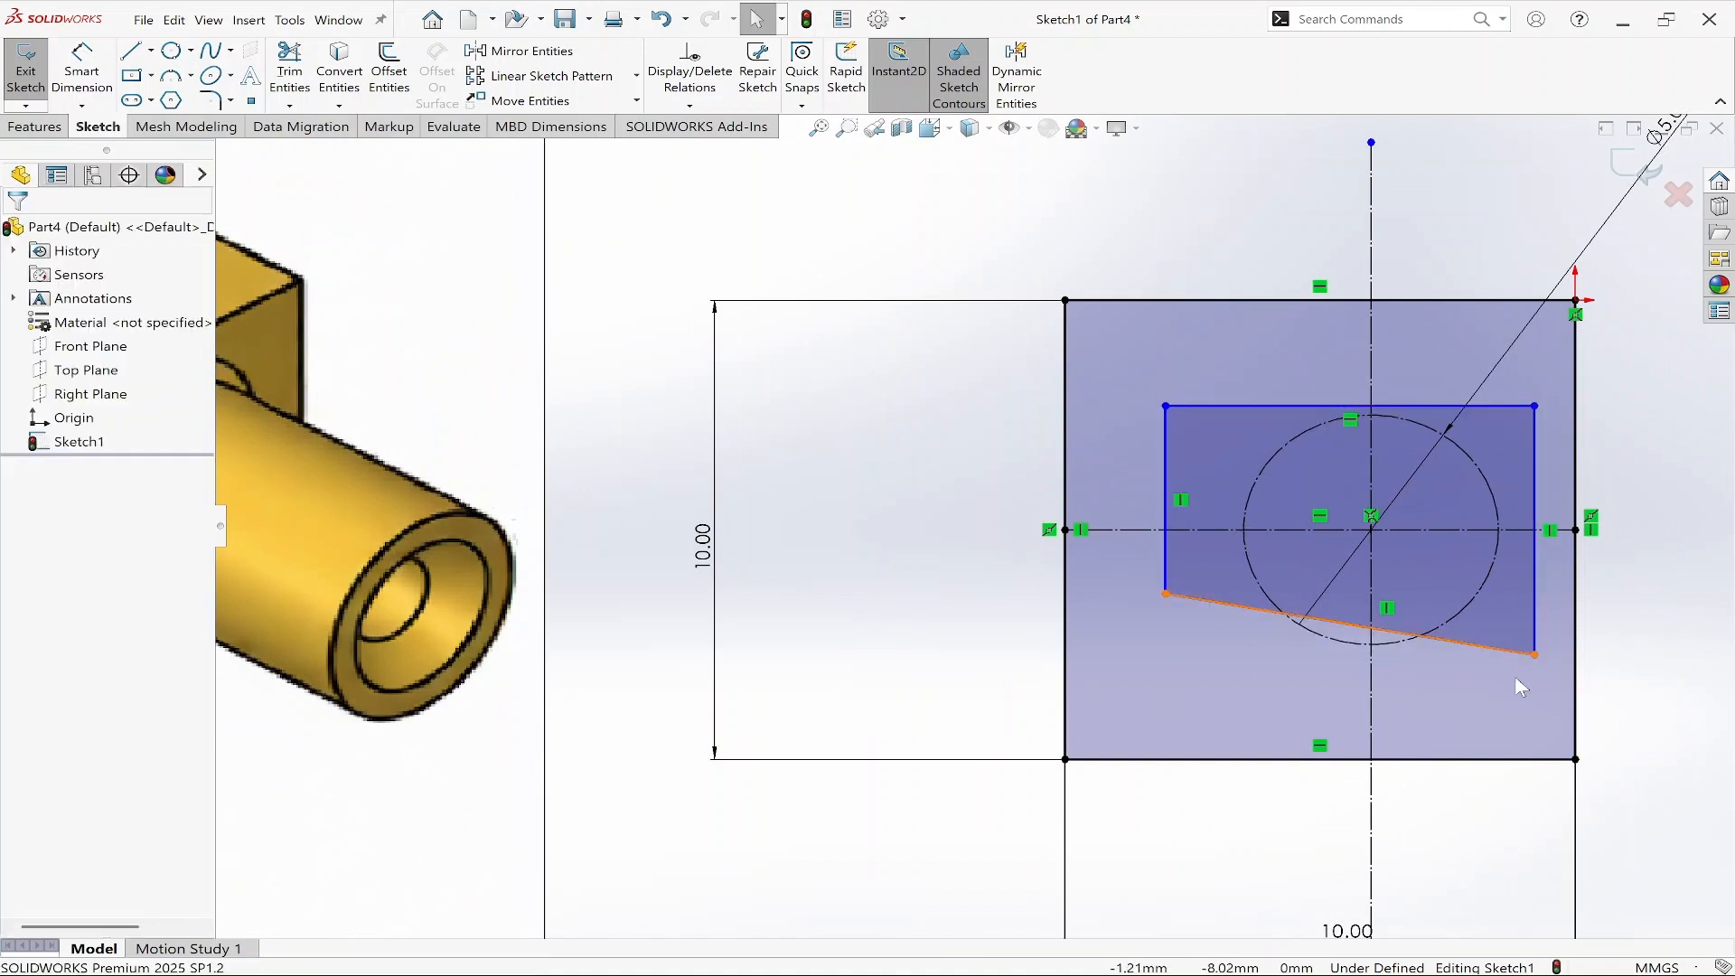
Add a tangent relation between the outline's right edge and the construction circle.
click(1534, 578)
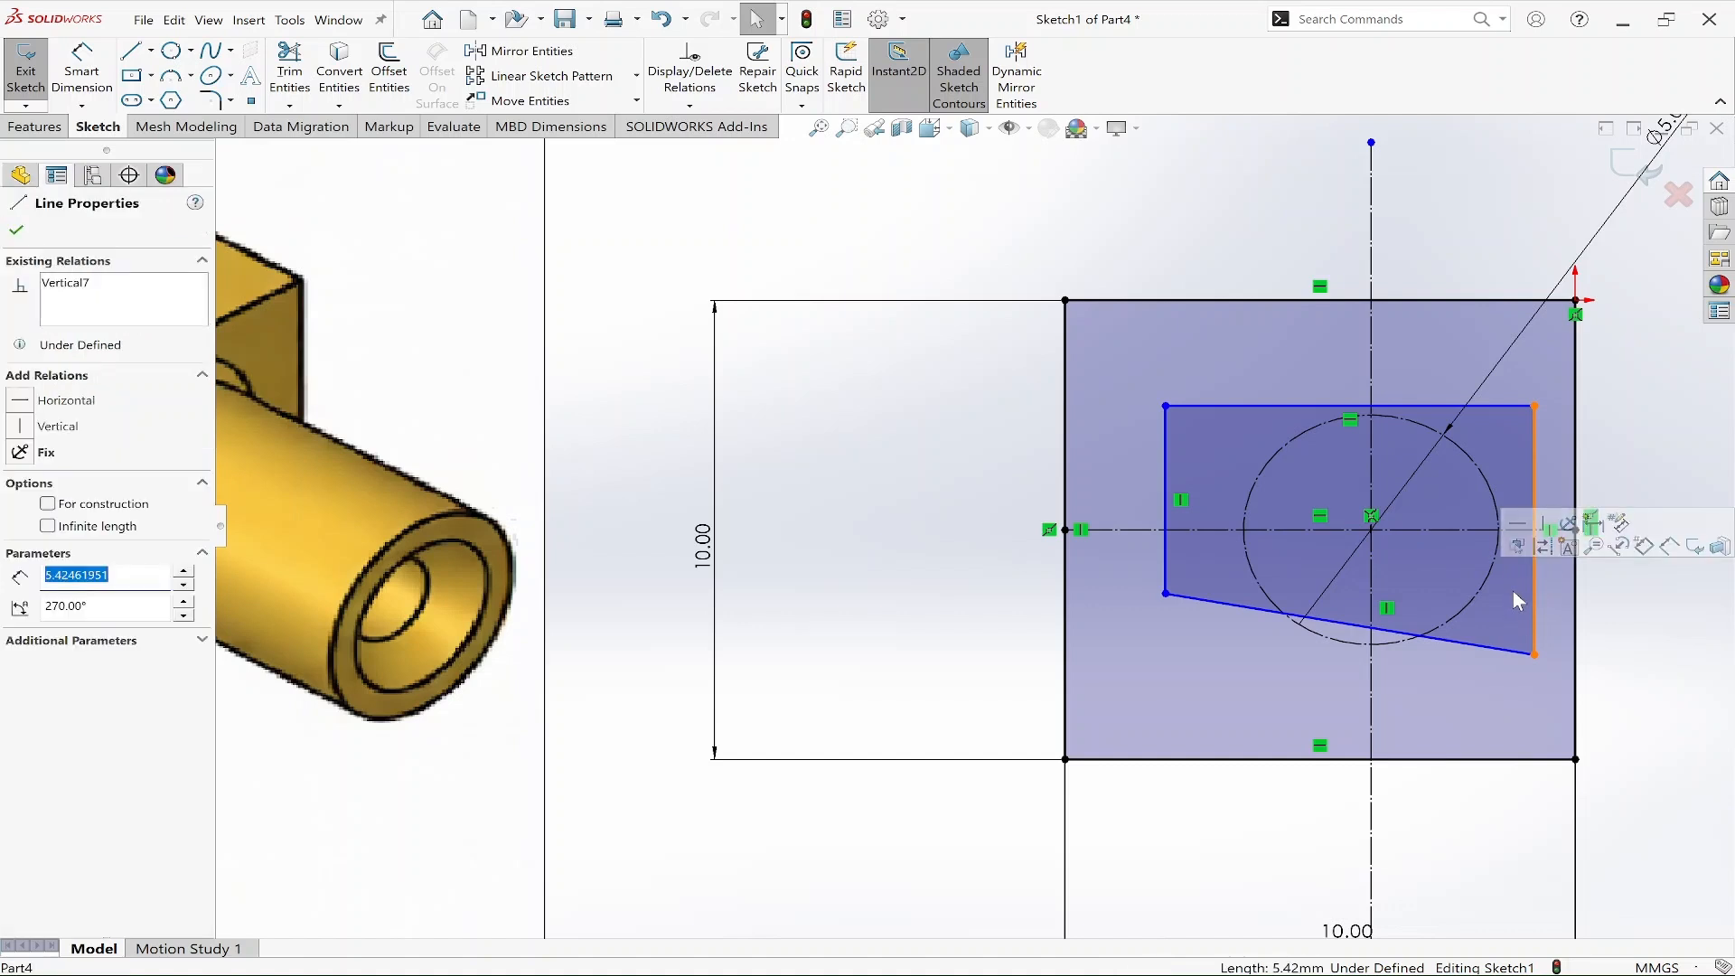
key(shift)
shift+click(1500, 560)
click(1518, 496)
click(1623, 438)
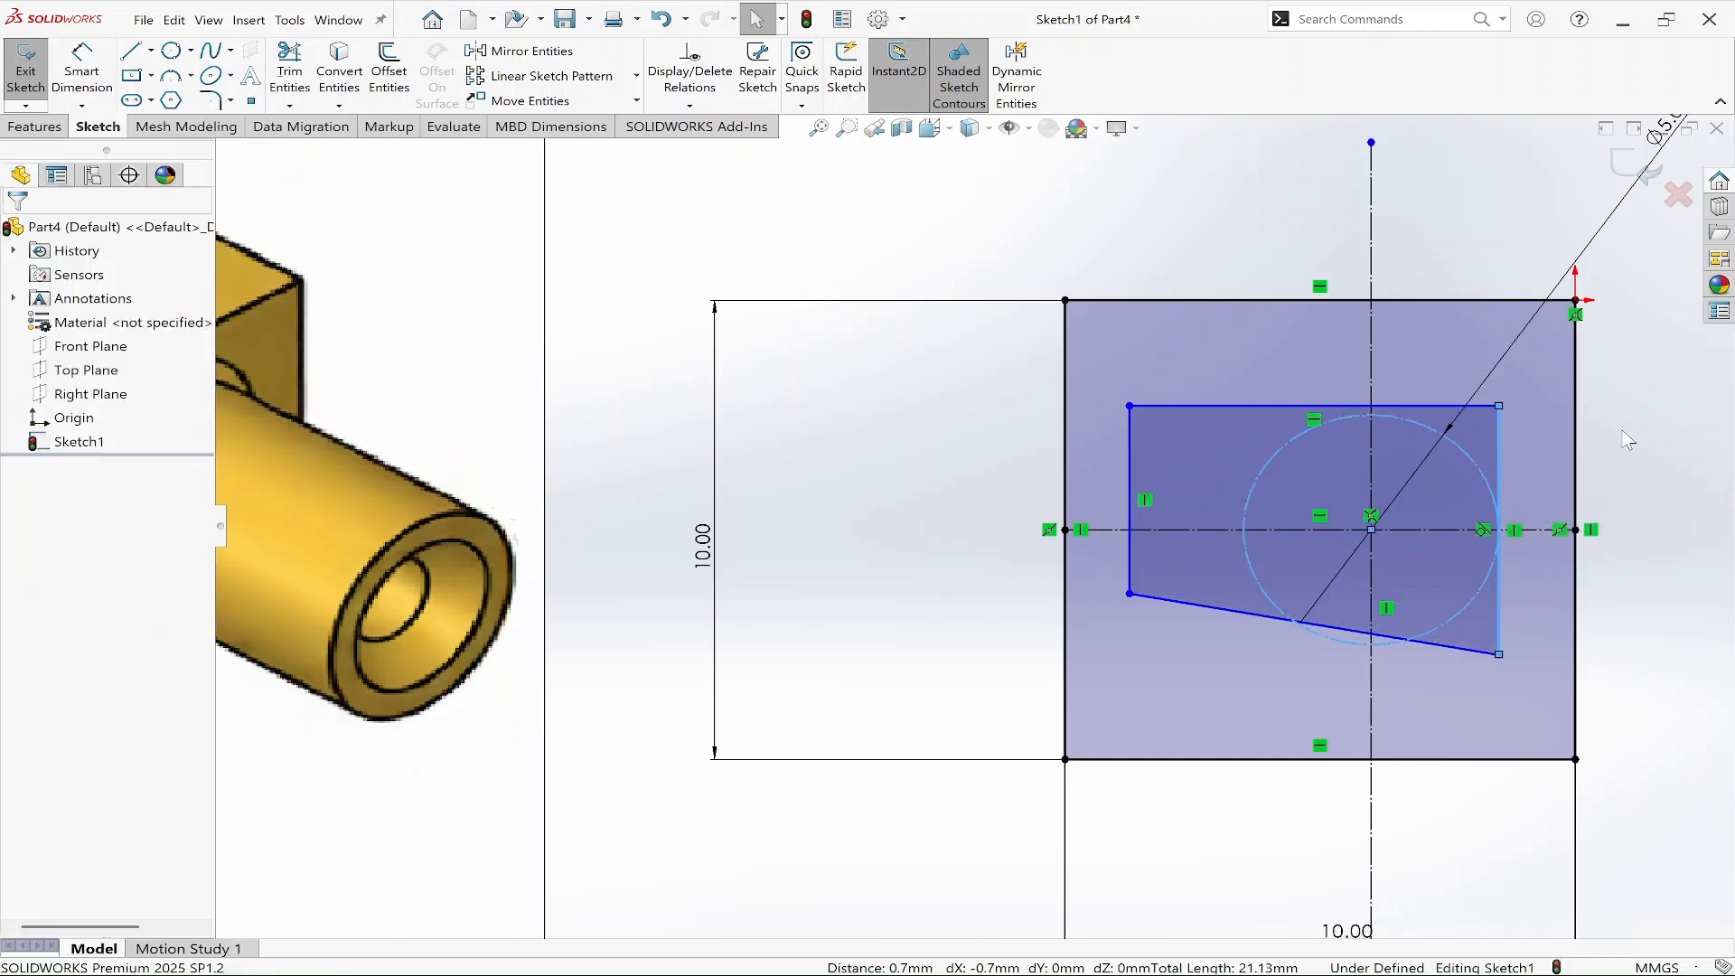
Make the outline's top edge tangent to the construction circle.
click(1427, 425)
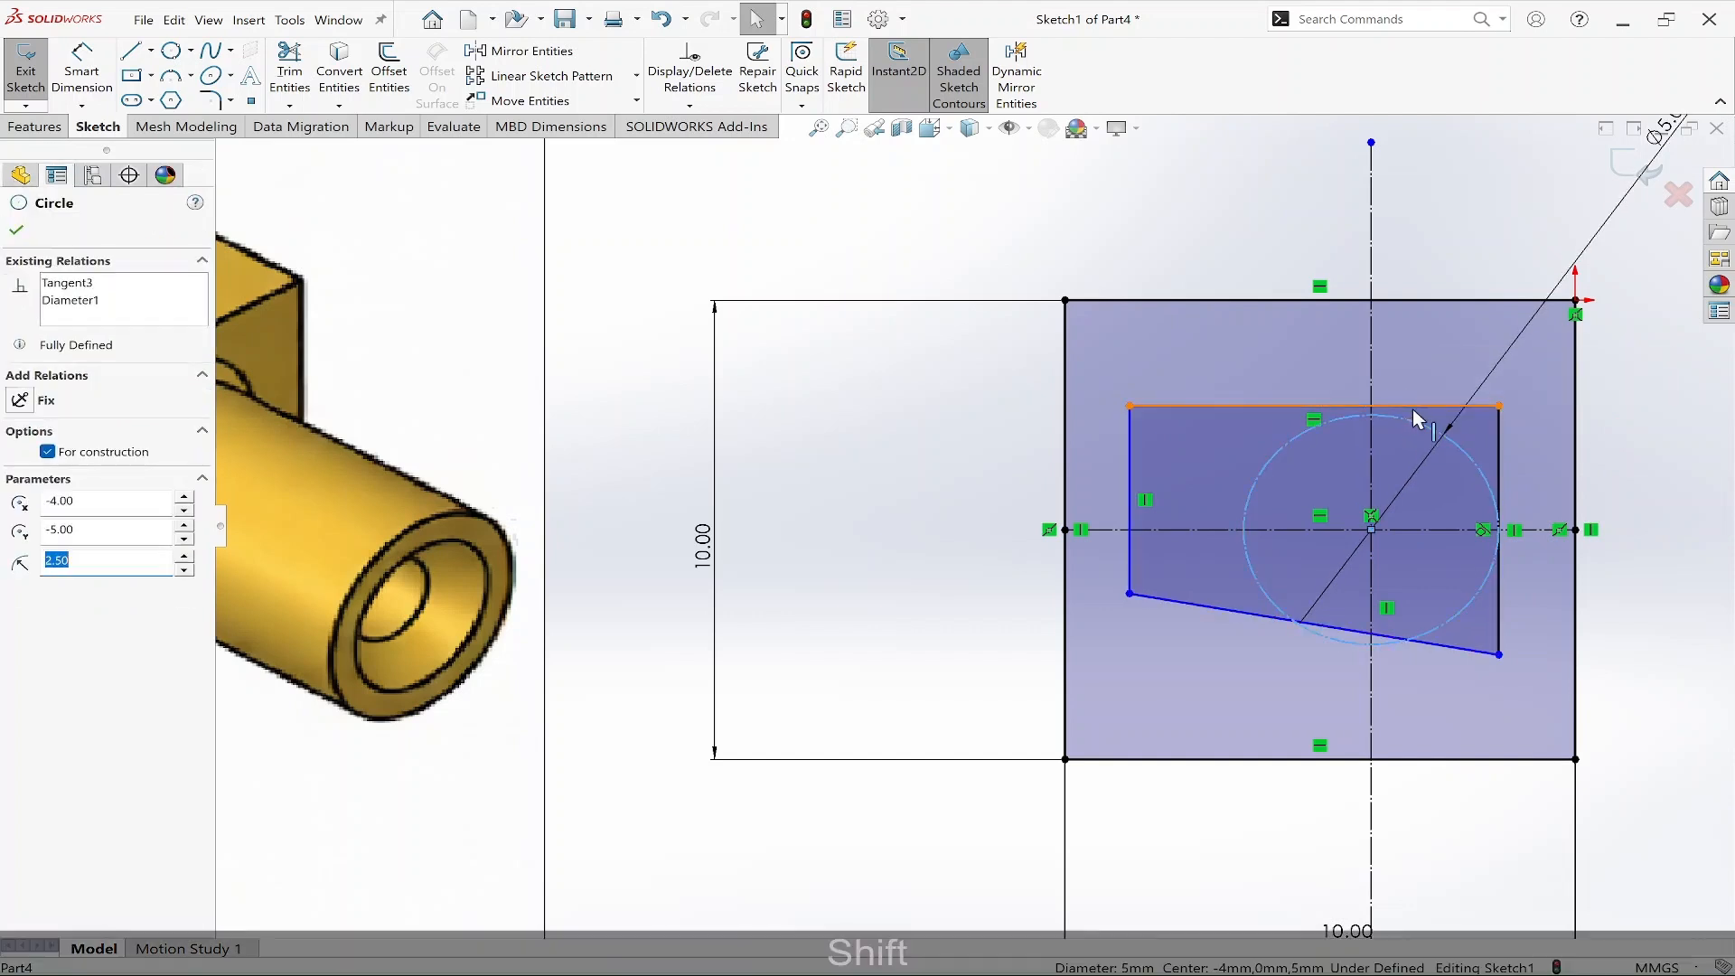
shift+click(1312, 406)
click(1456, 351)
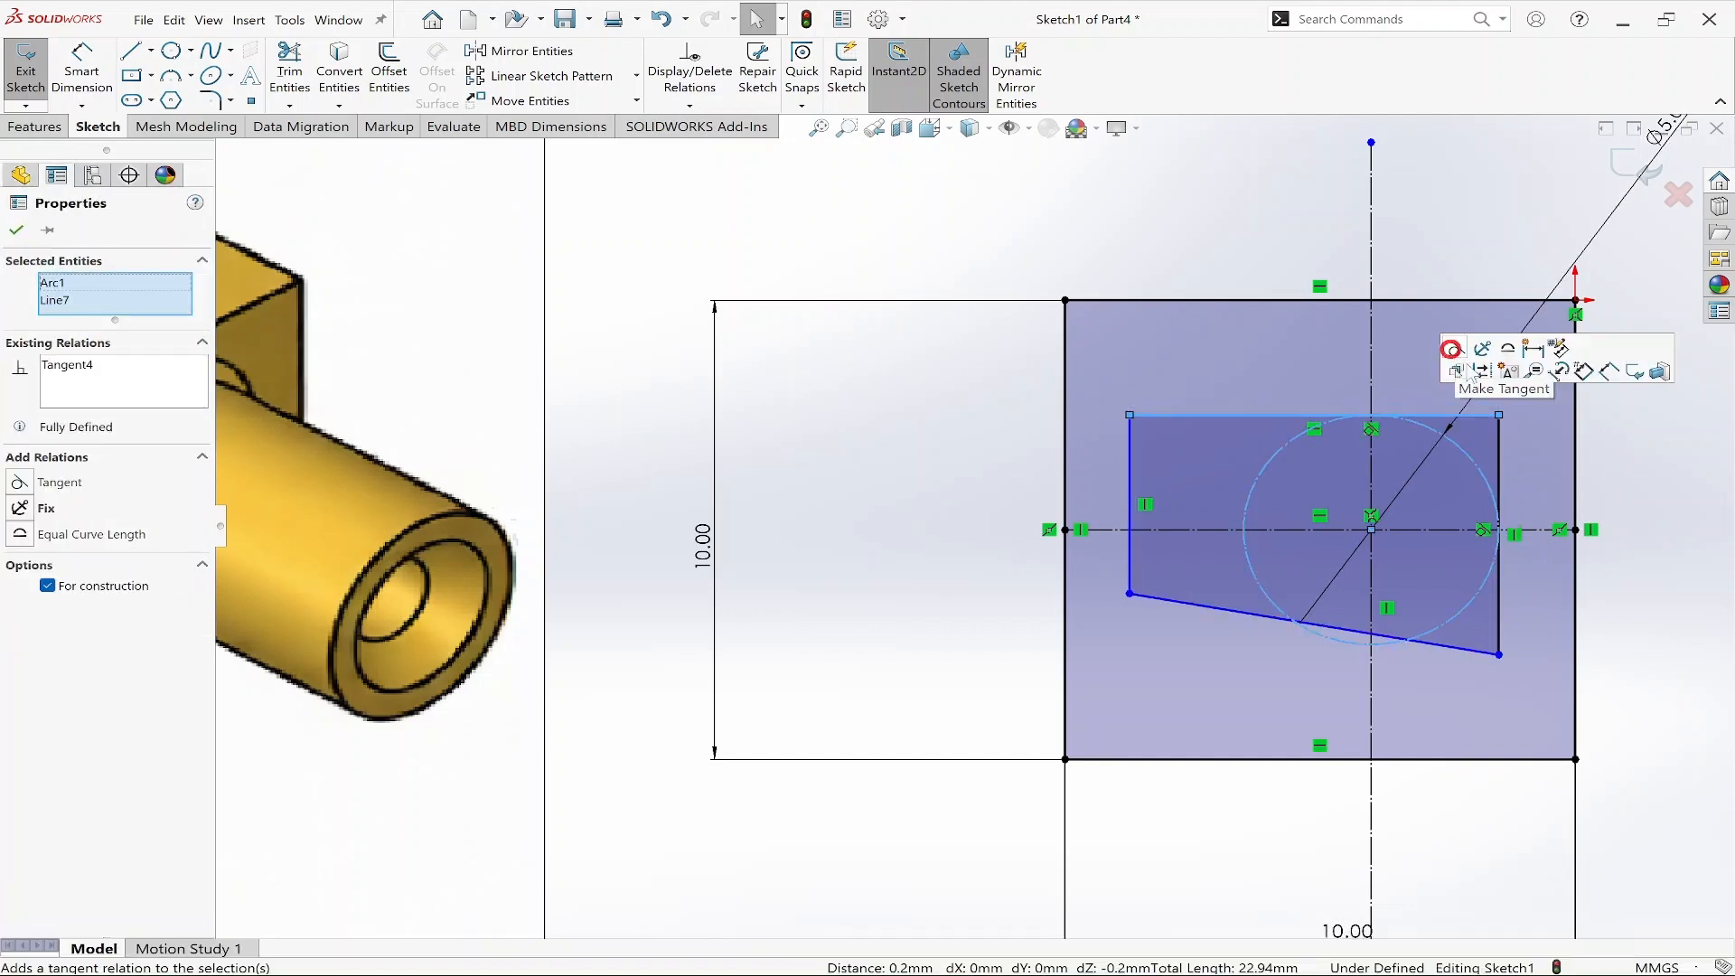
Make the outline's slanted bottom edge tangent to the construction circle.
click(1625, 437)
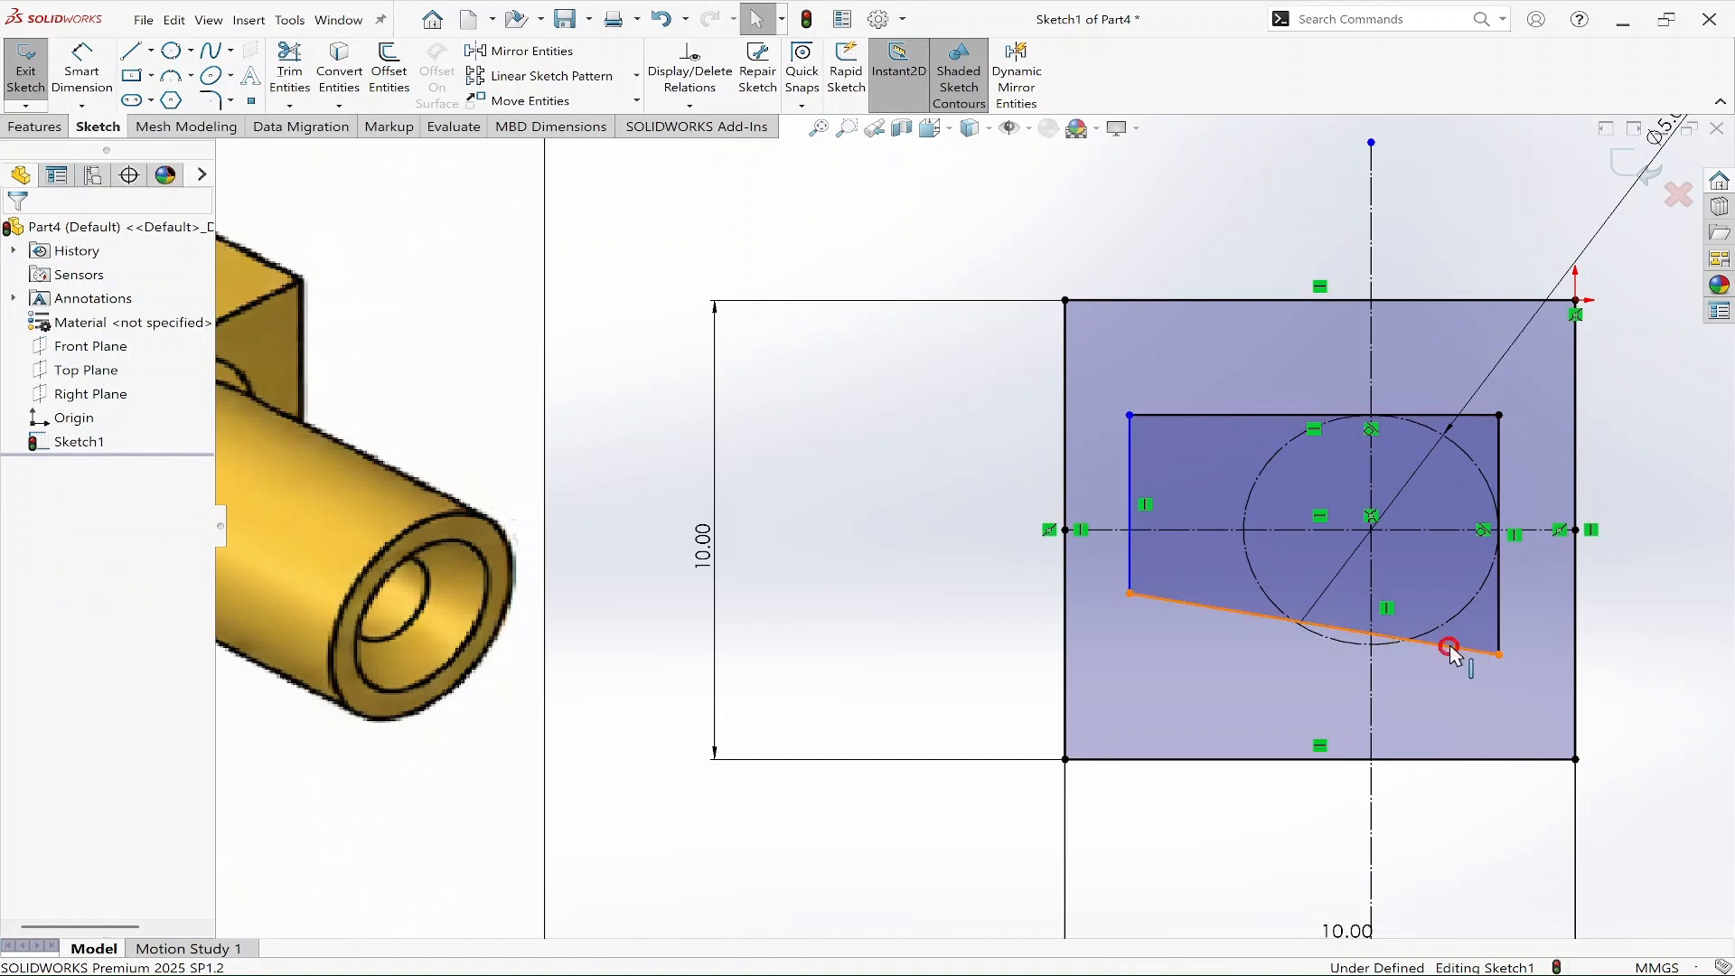
click(1458, 647)
shift+click(1461, 622)
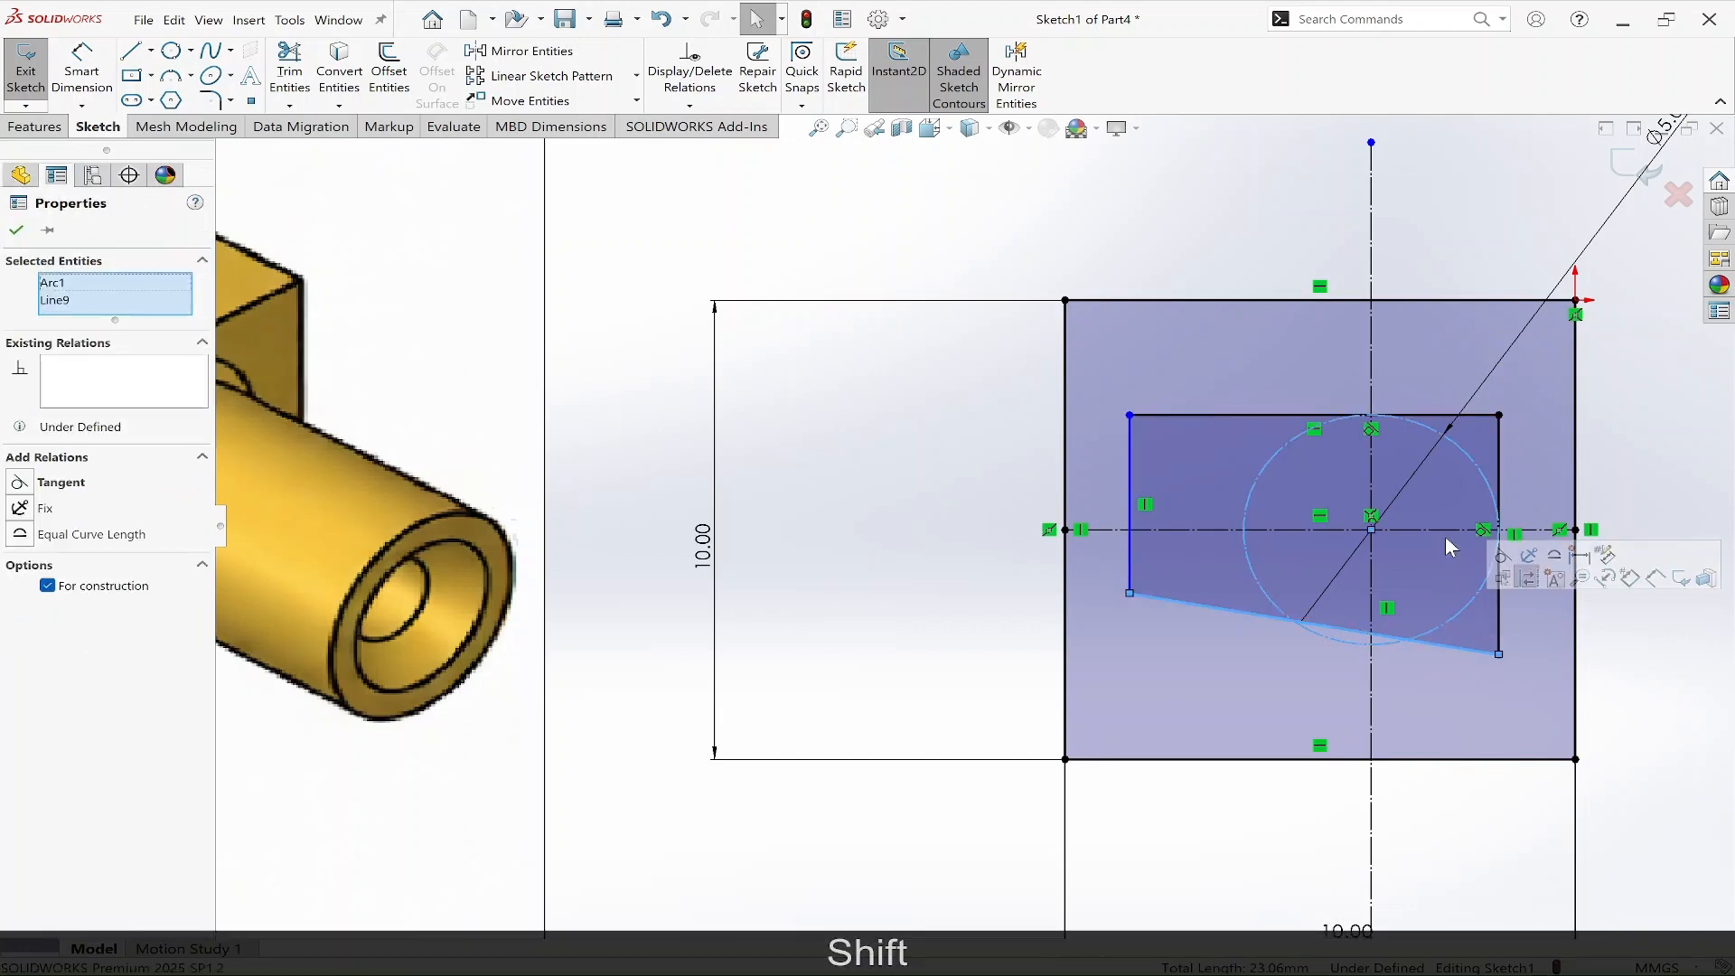
click(1492, 553)
key(Escape)
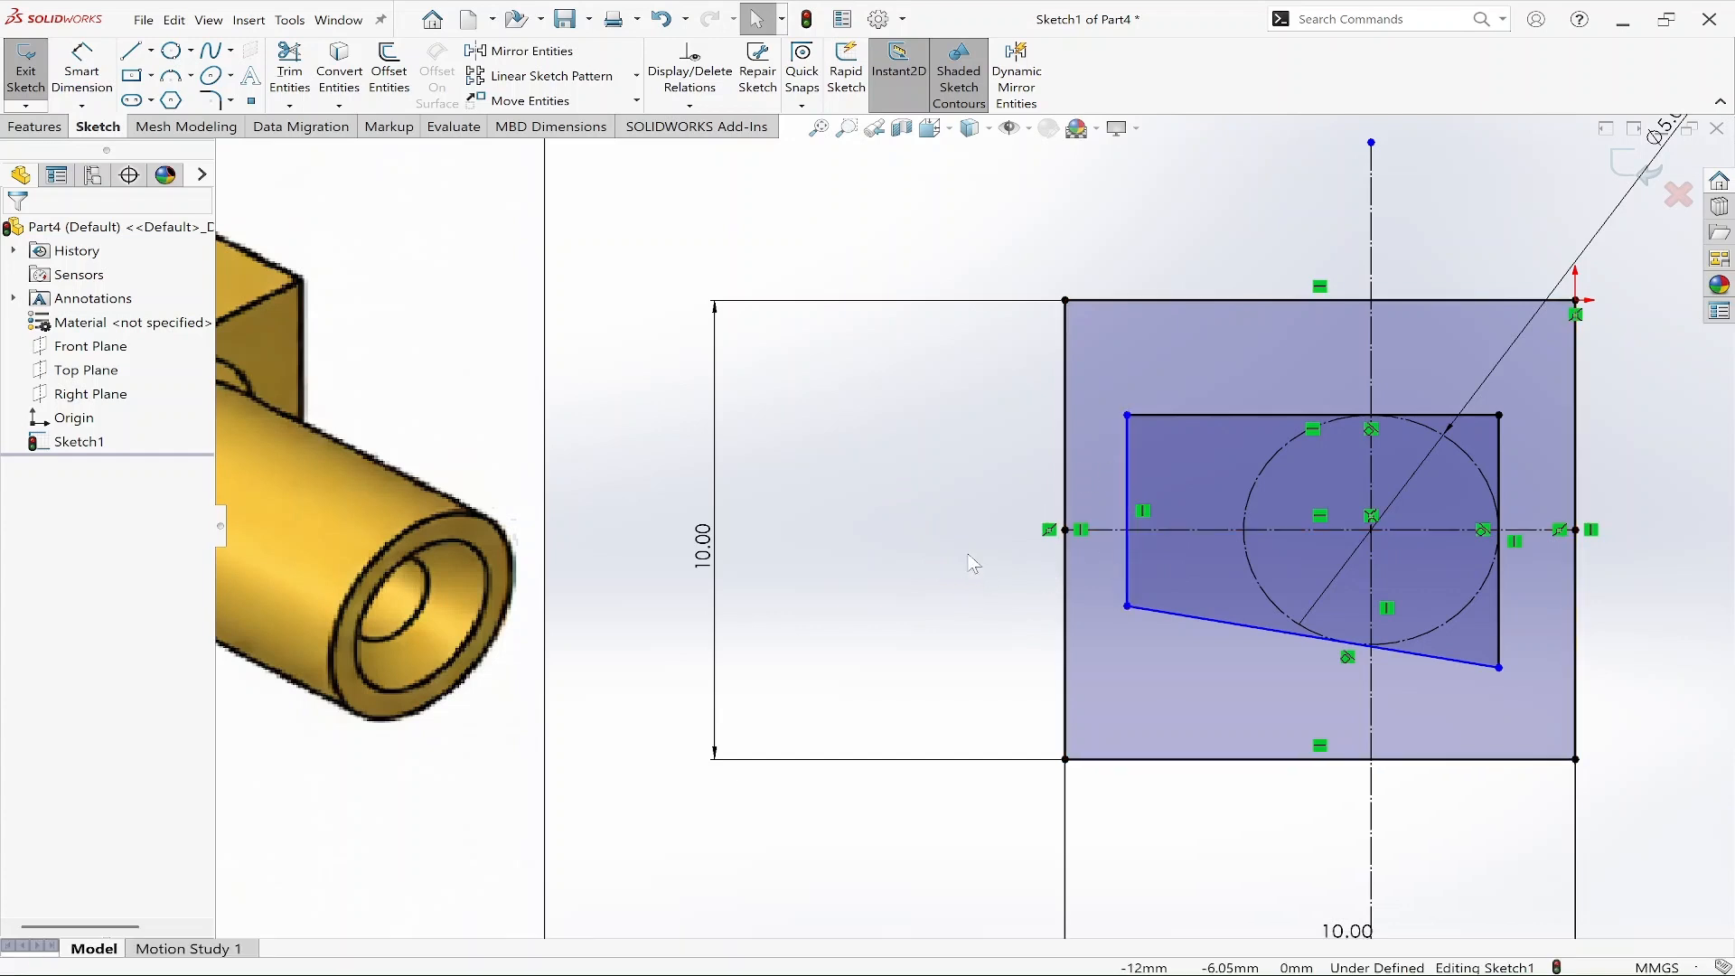
Dimension the gap between the outline's left edge and the square's left edge as 1 mm.
right_drag(964, 577, 956, 469)
click(1125, 439)
click(1066, 442)
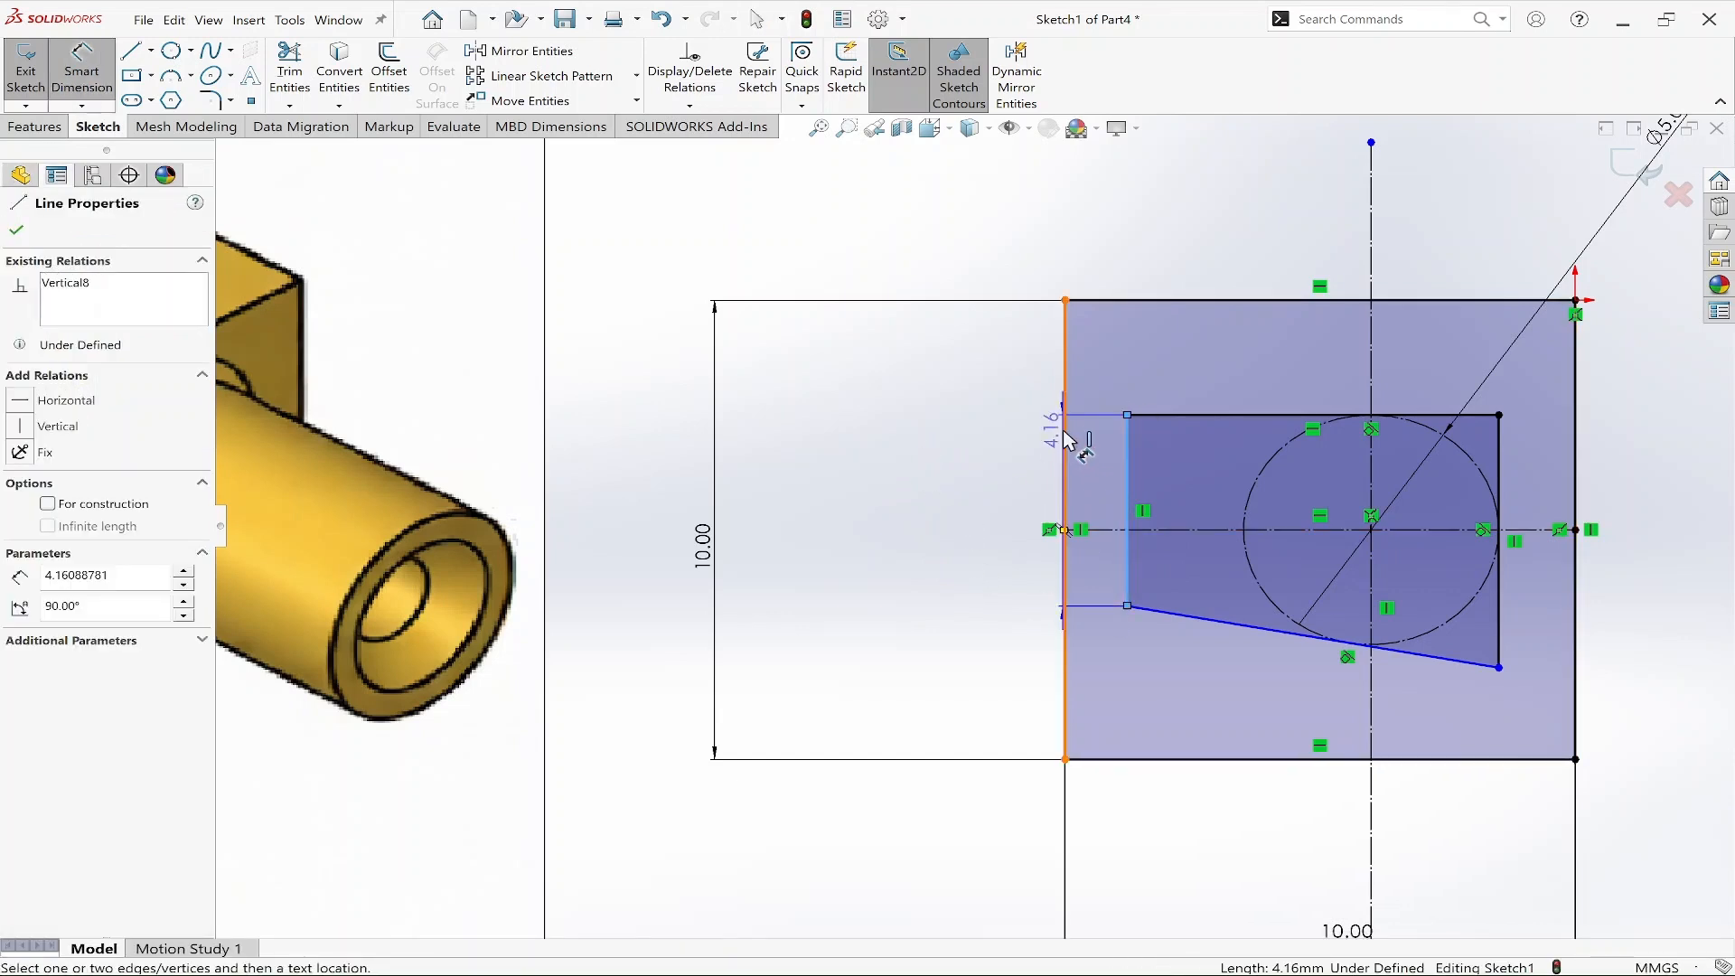
click(1096, 228)
text(1)
key(Return)
key(Escape)
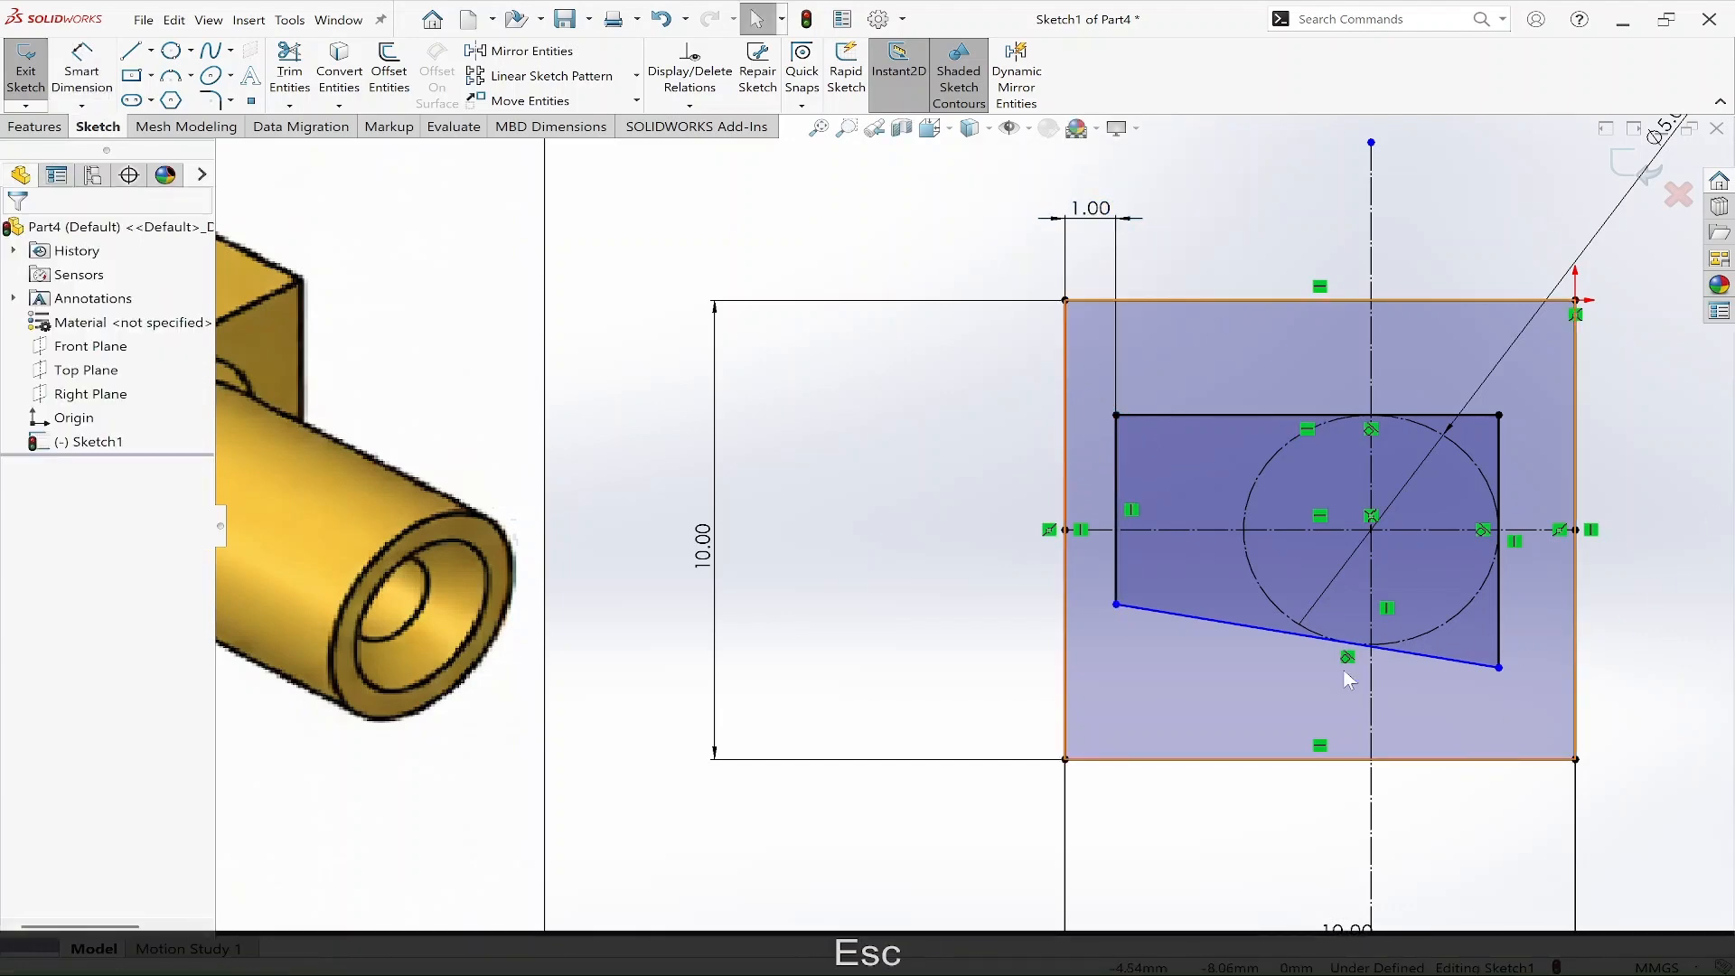
Dimension the angle between the outline's slanted edge and the square's bottom edge as 20°.
scroll(1345, 677, up, 3)
scroll(1179, 603, down, 3)
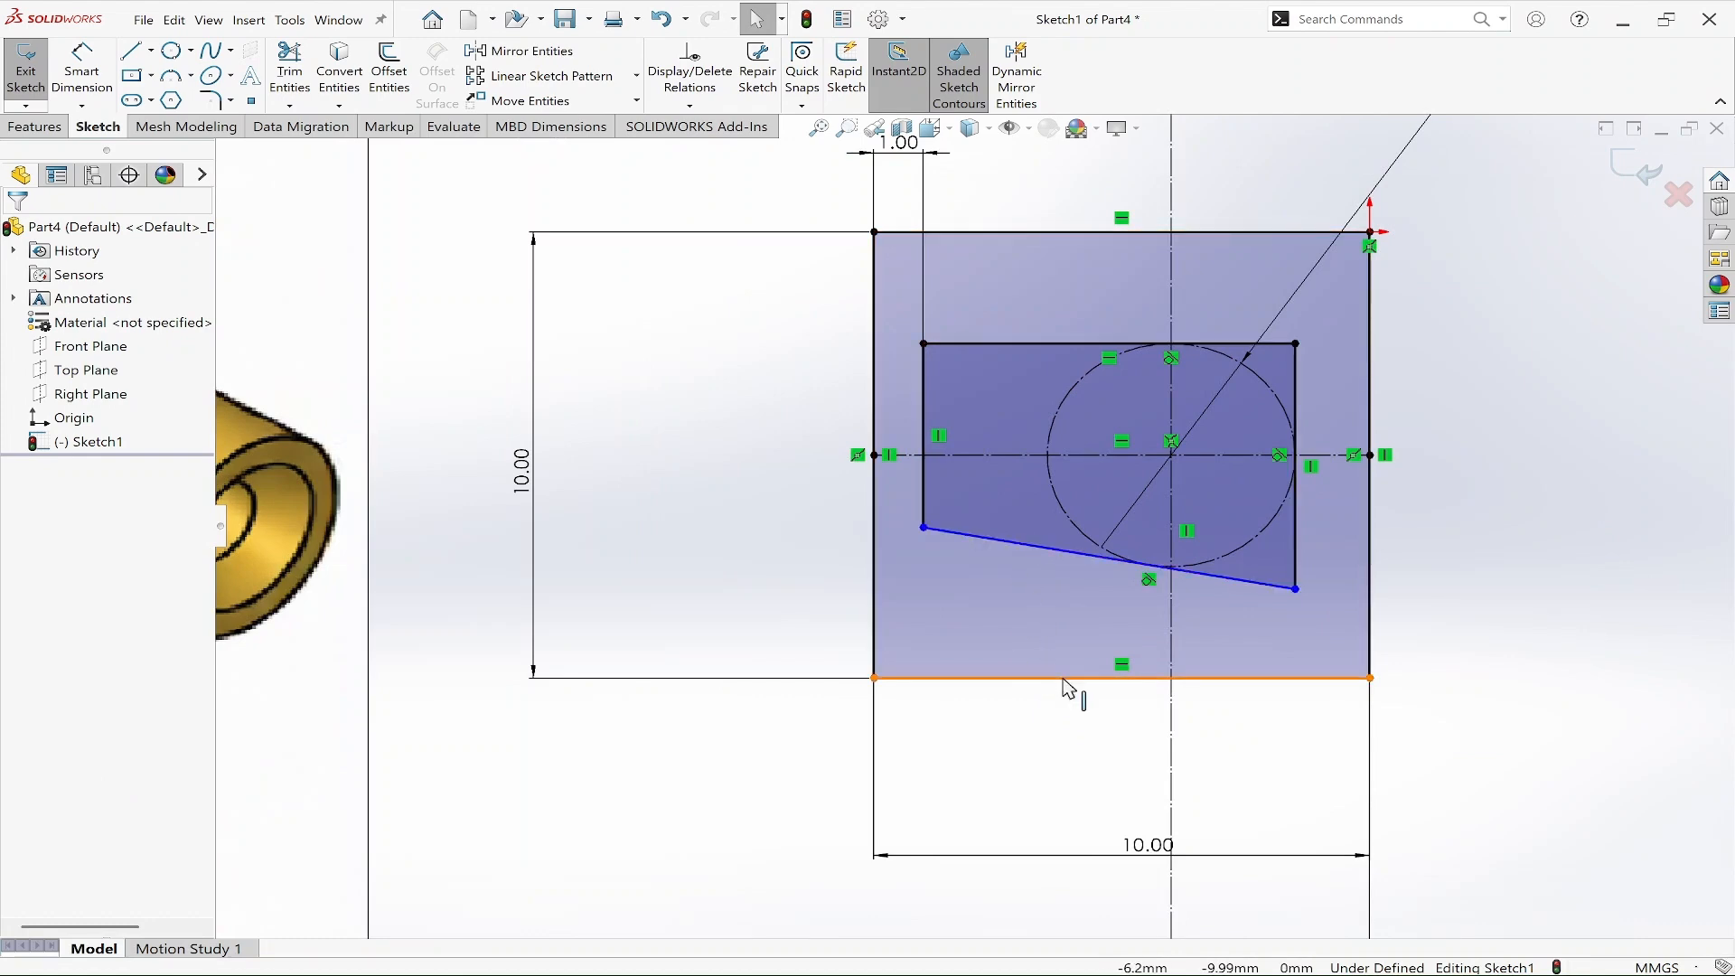
scroll(974, 525, up, 5)
scroll(465, 500, down, 5)
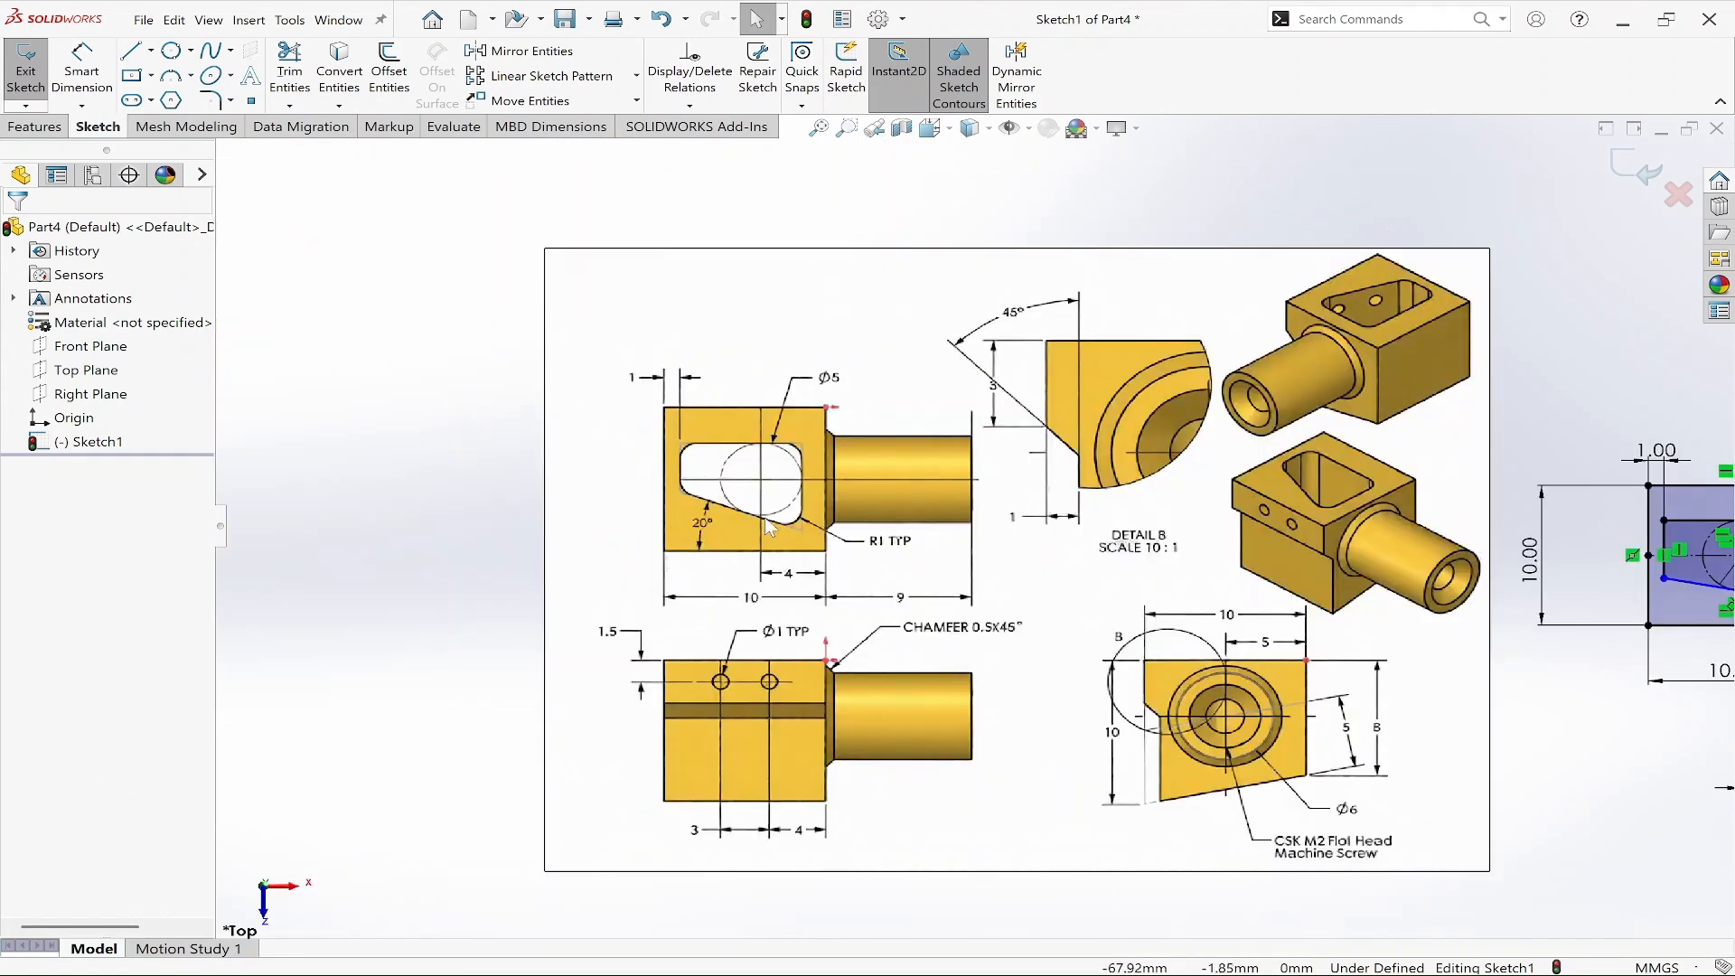
scroll(705, 531, up, 5)
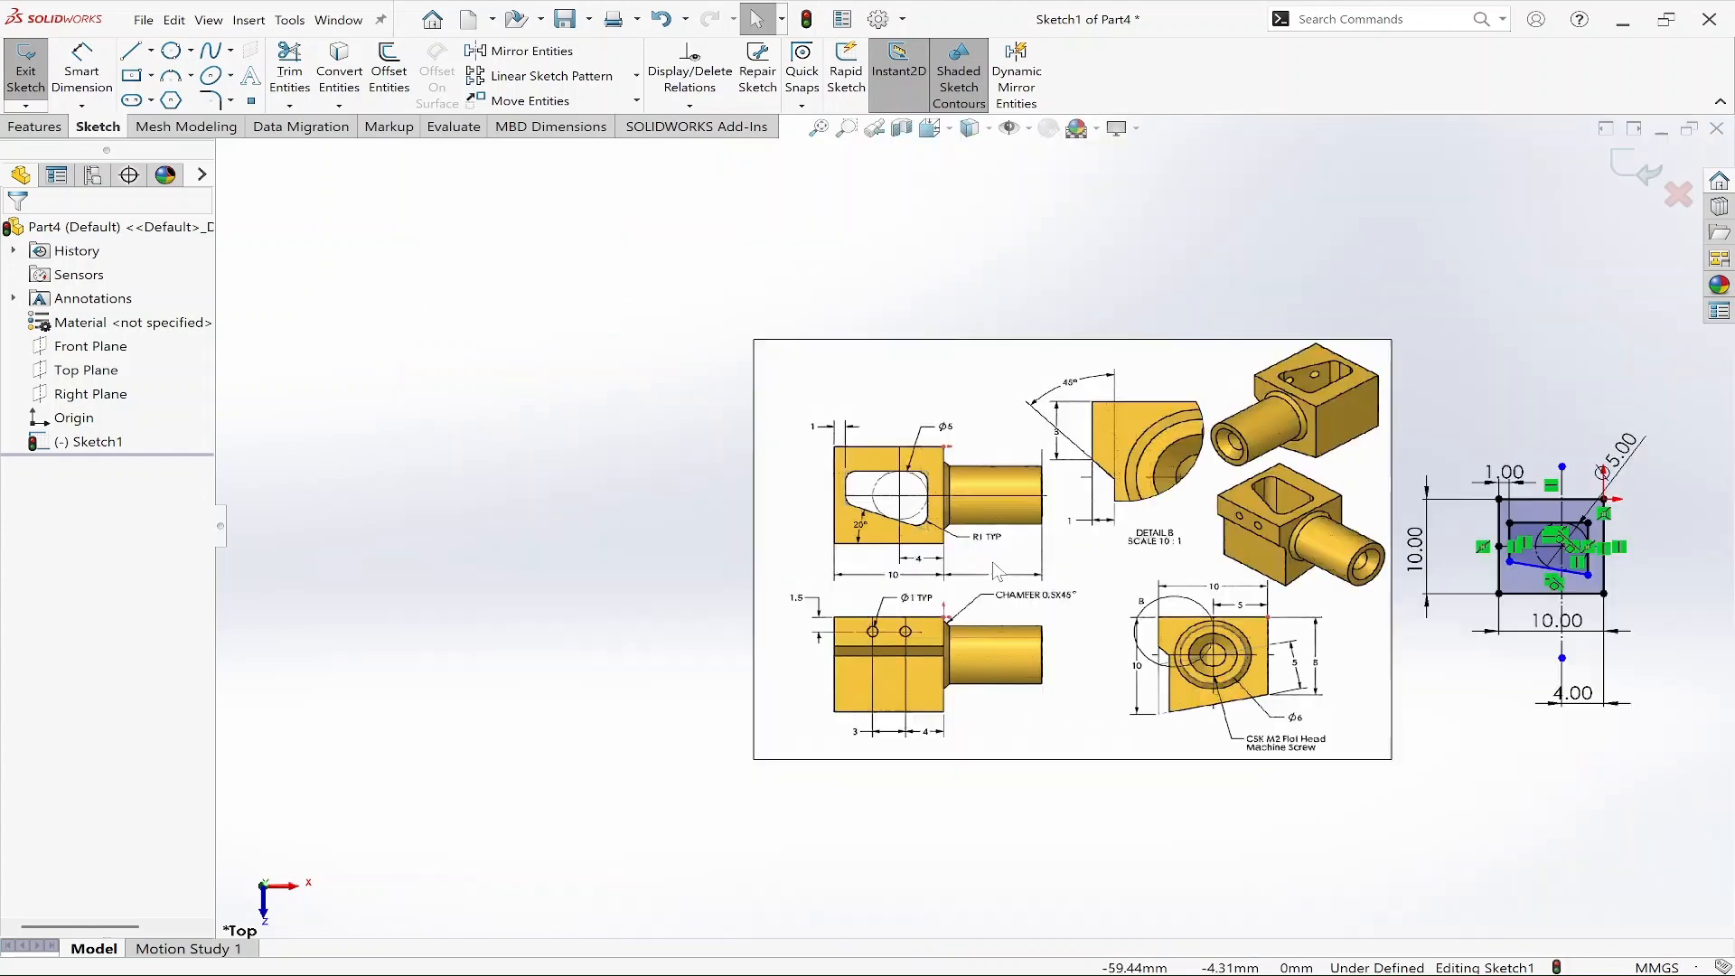
scroll(1455, 623, down, 6)
right_drag(1454, 623, 1479, 503)
click(1085, 495)
click(1044, 611)
click(1043, 565)
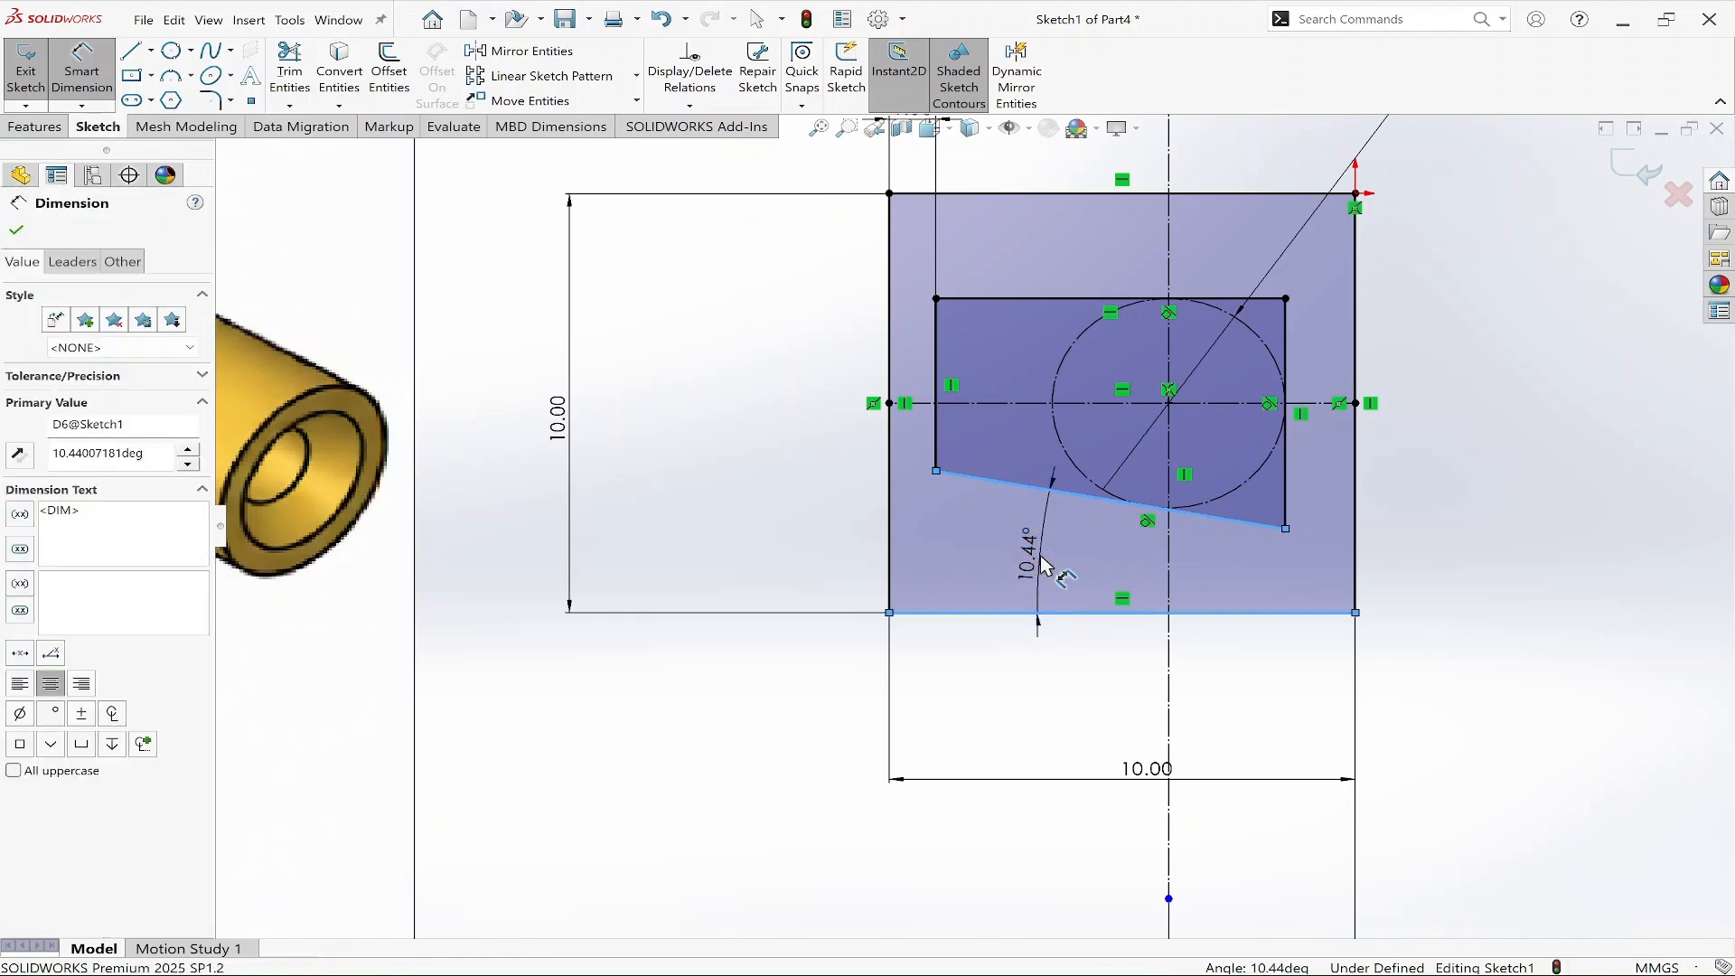
text(20)
key(Return)
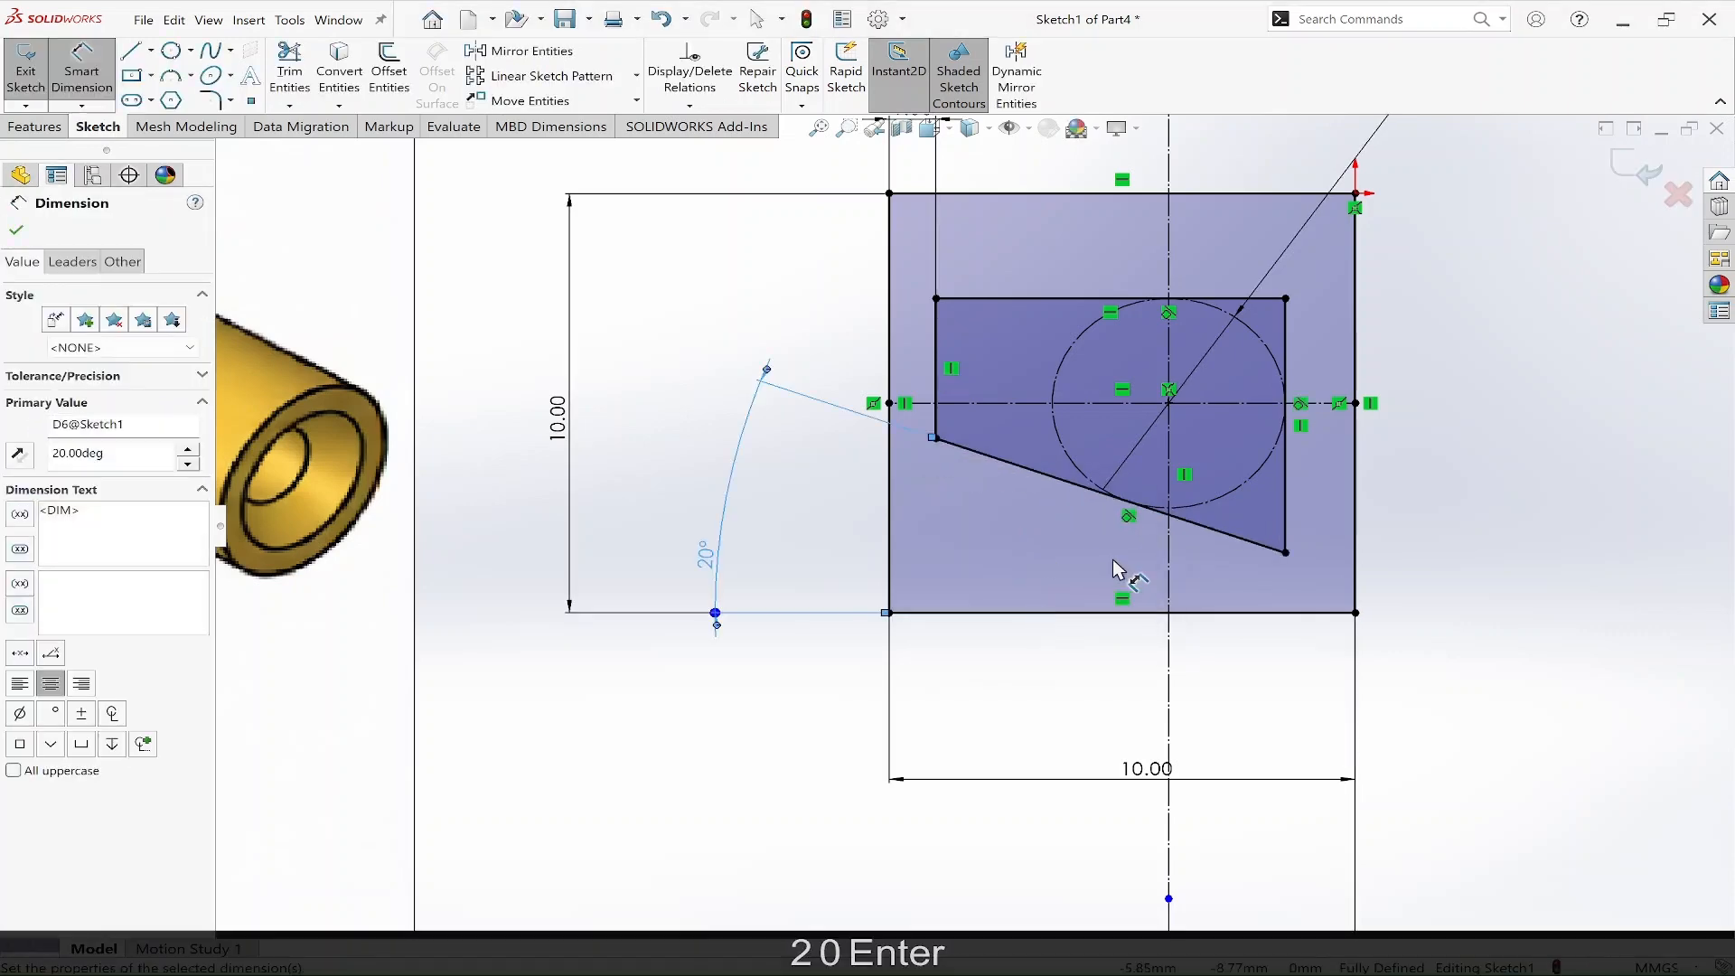
key(Escape)
Examine the reference drawing's views of the pocket and the rest of the part.
scroll(1270, 608, up, 2)
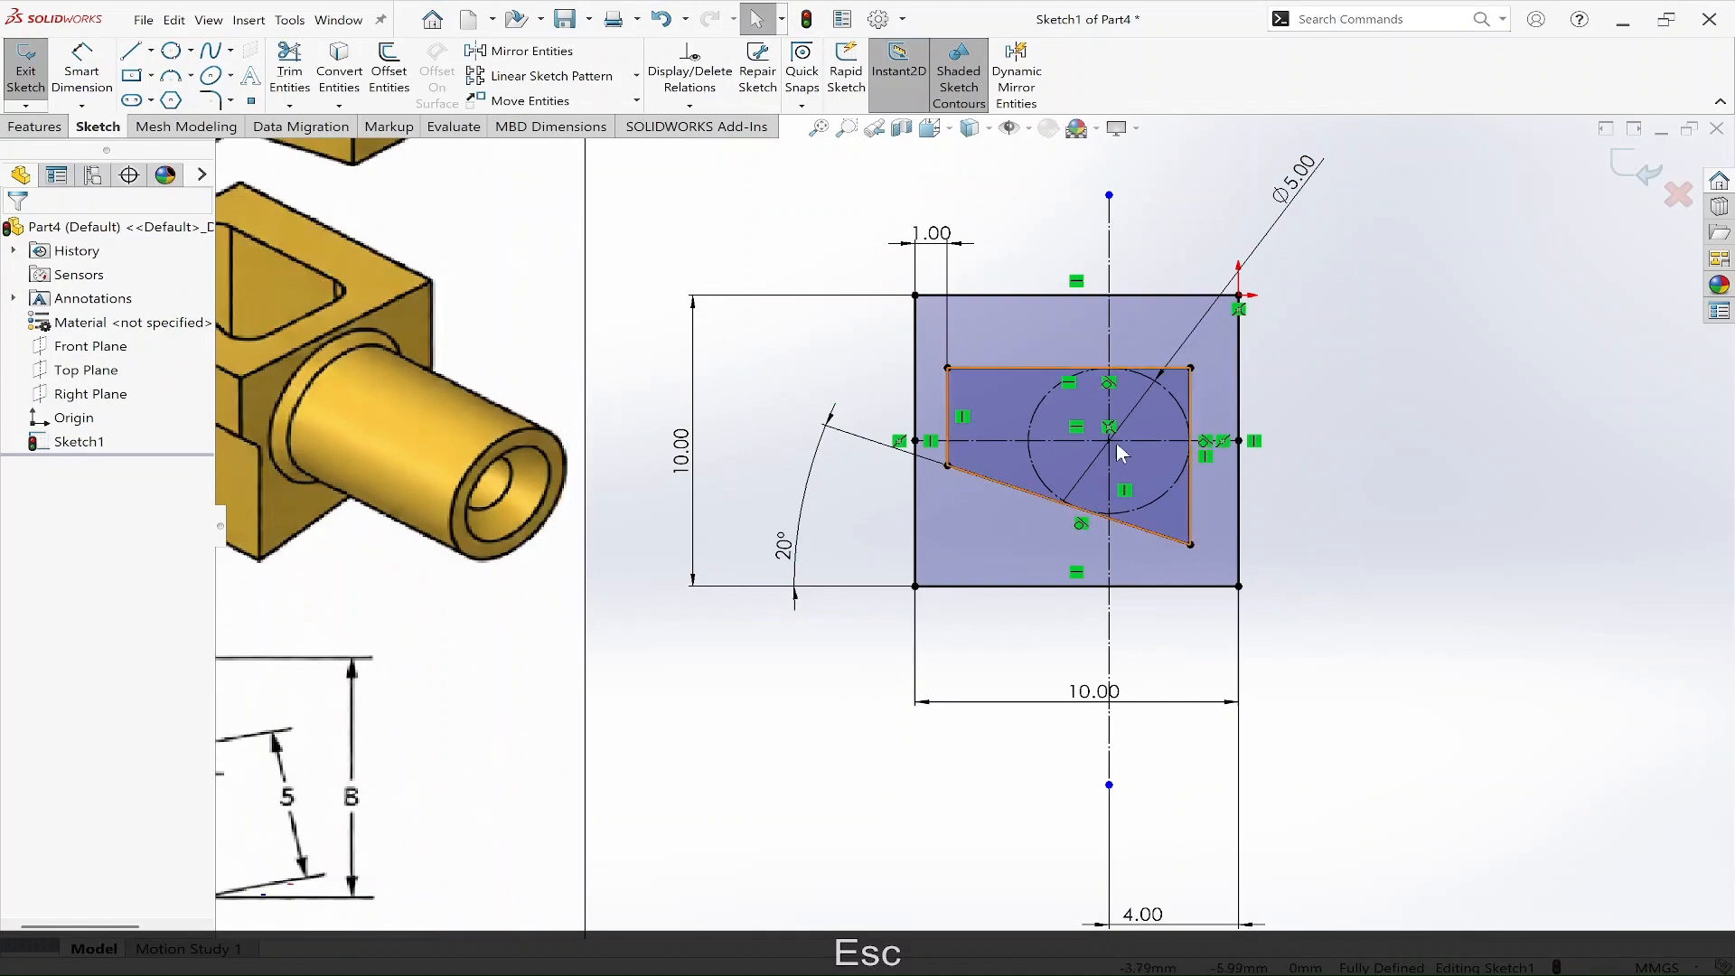
scroll(1039, 506, up, 6)
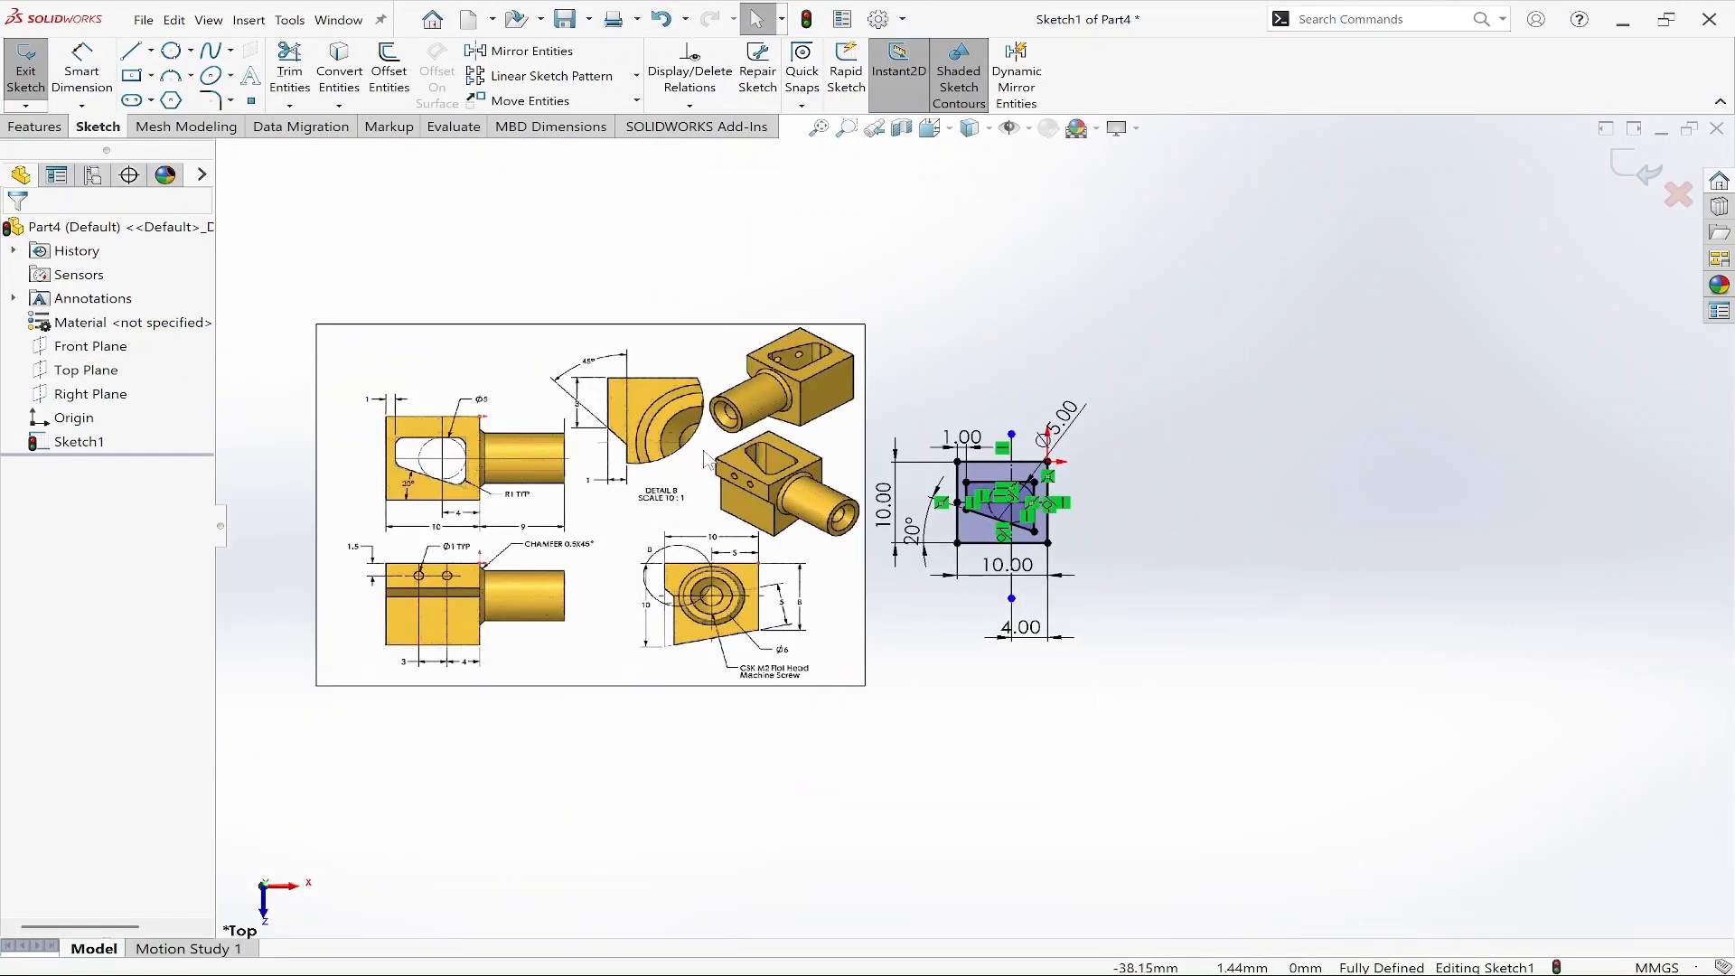
scroll(687, 458, down, 3)
ctrl+middle_drag(666, 634, 776, 615)
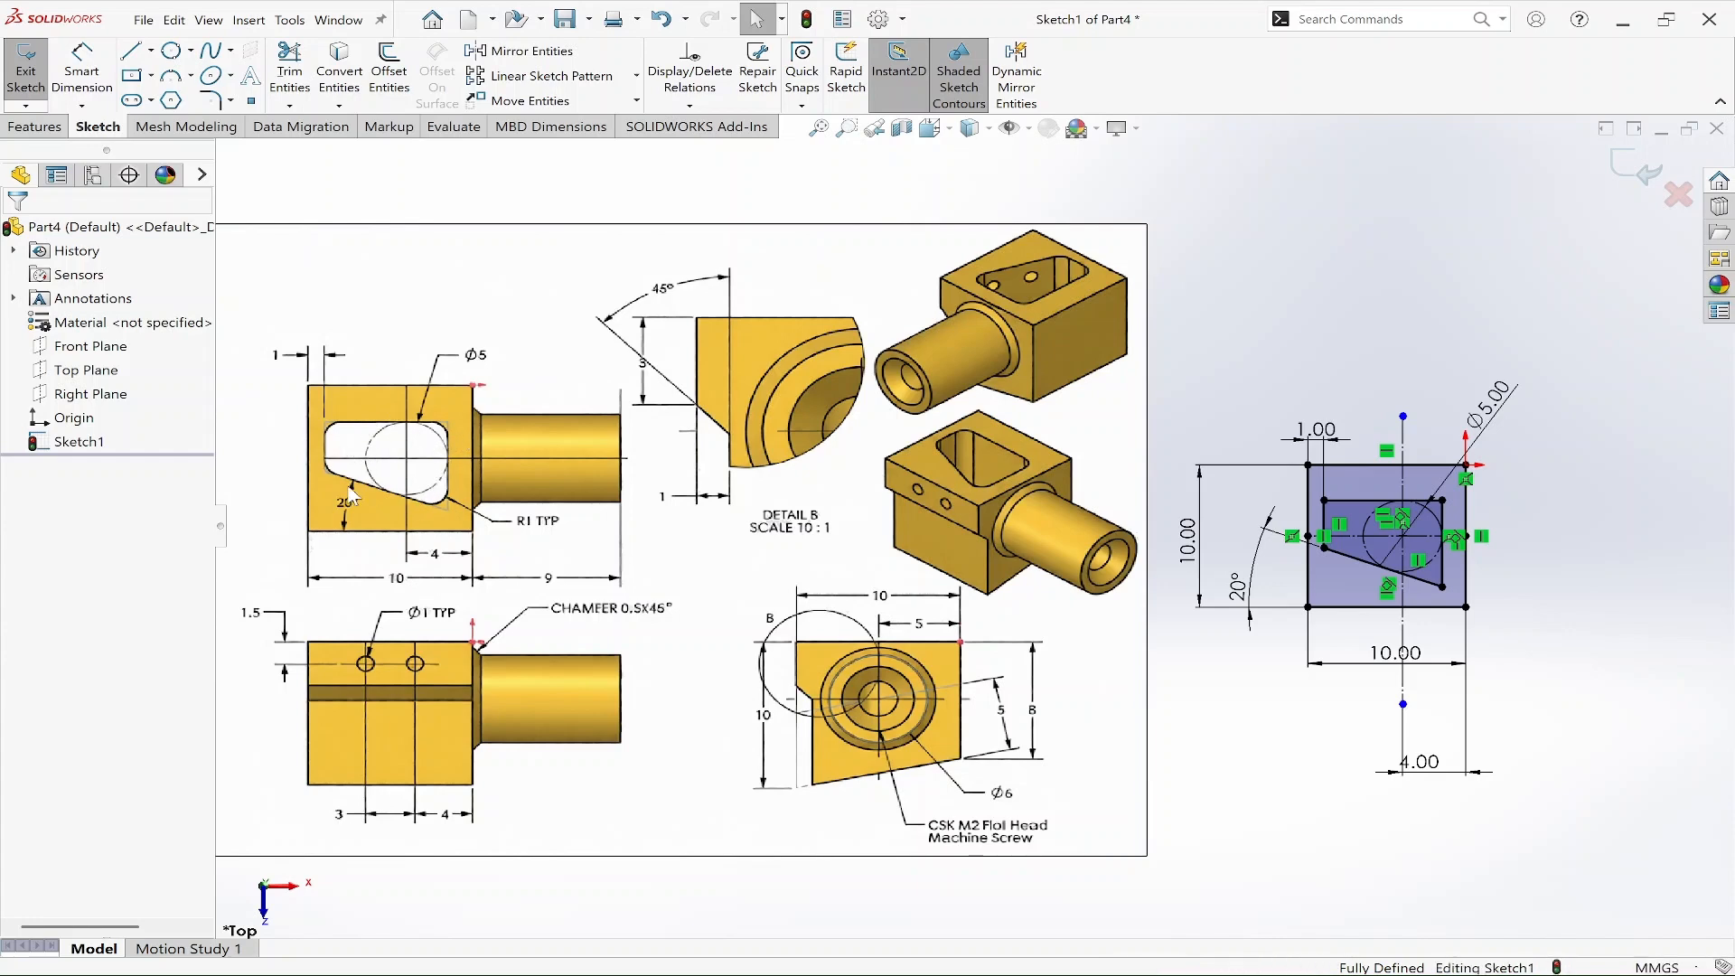
scroll(371, 483, down, 2)
scroll(474, 496, down, 2)
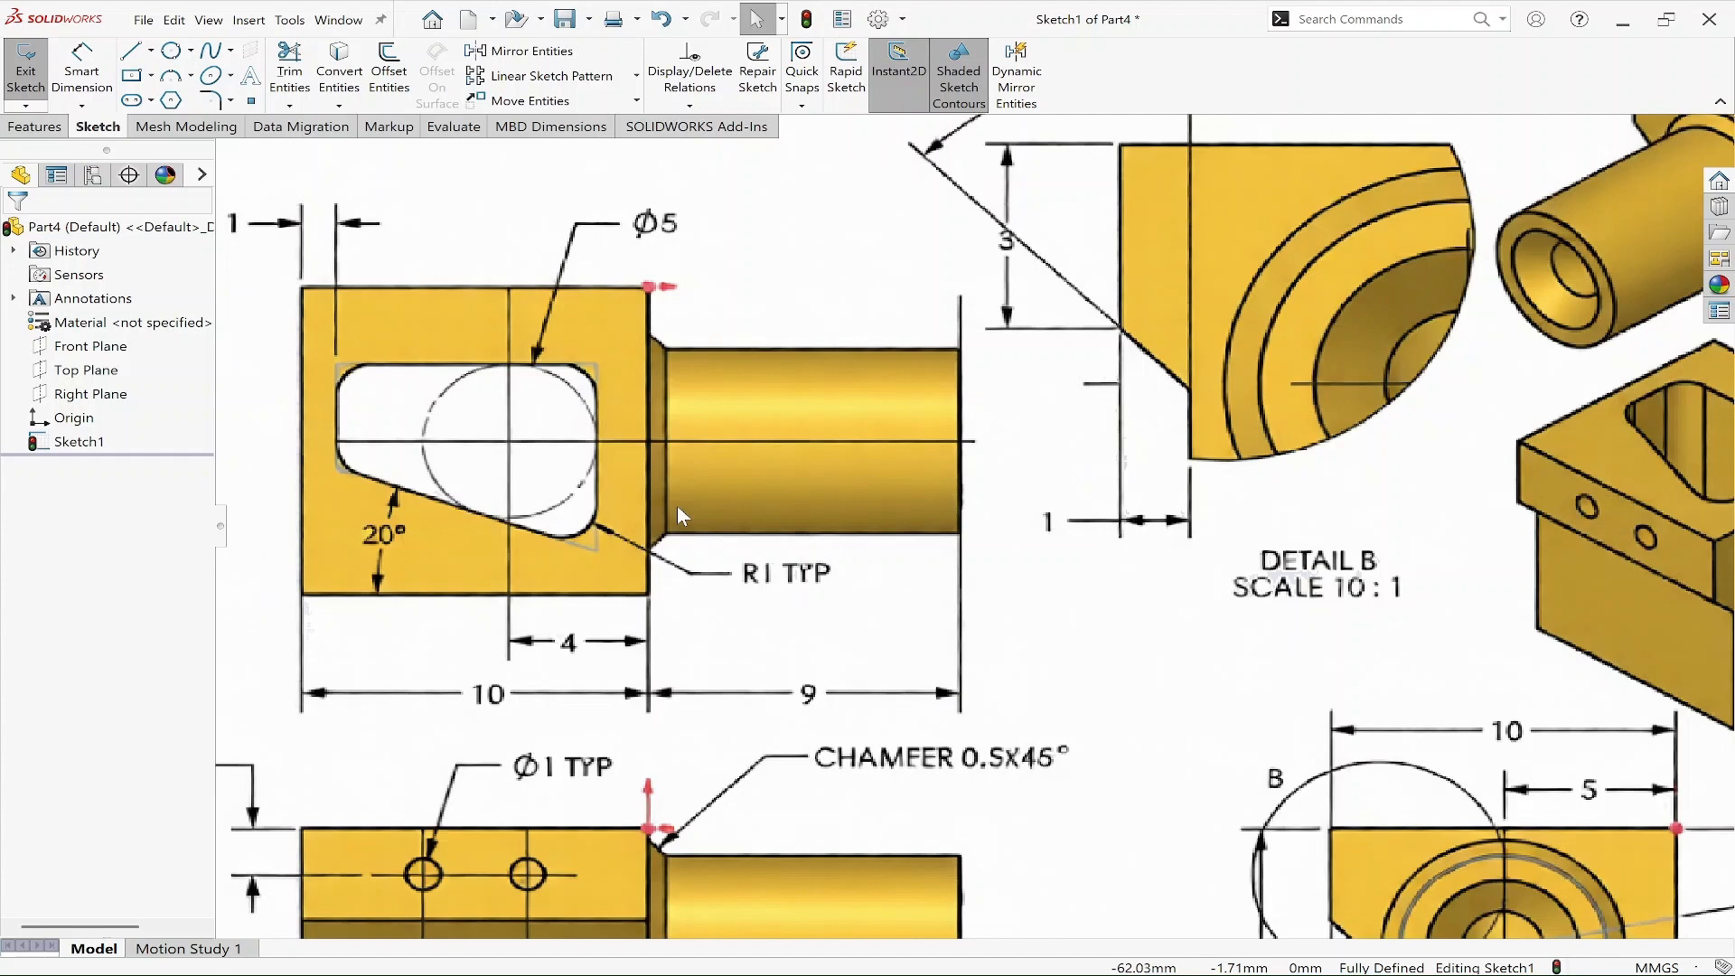
key(f)
key(ctrl+2)
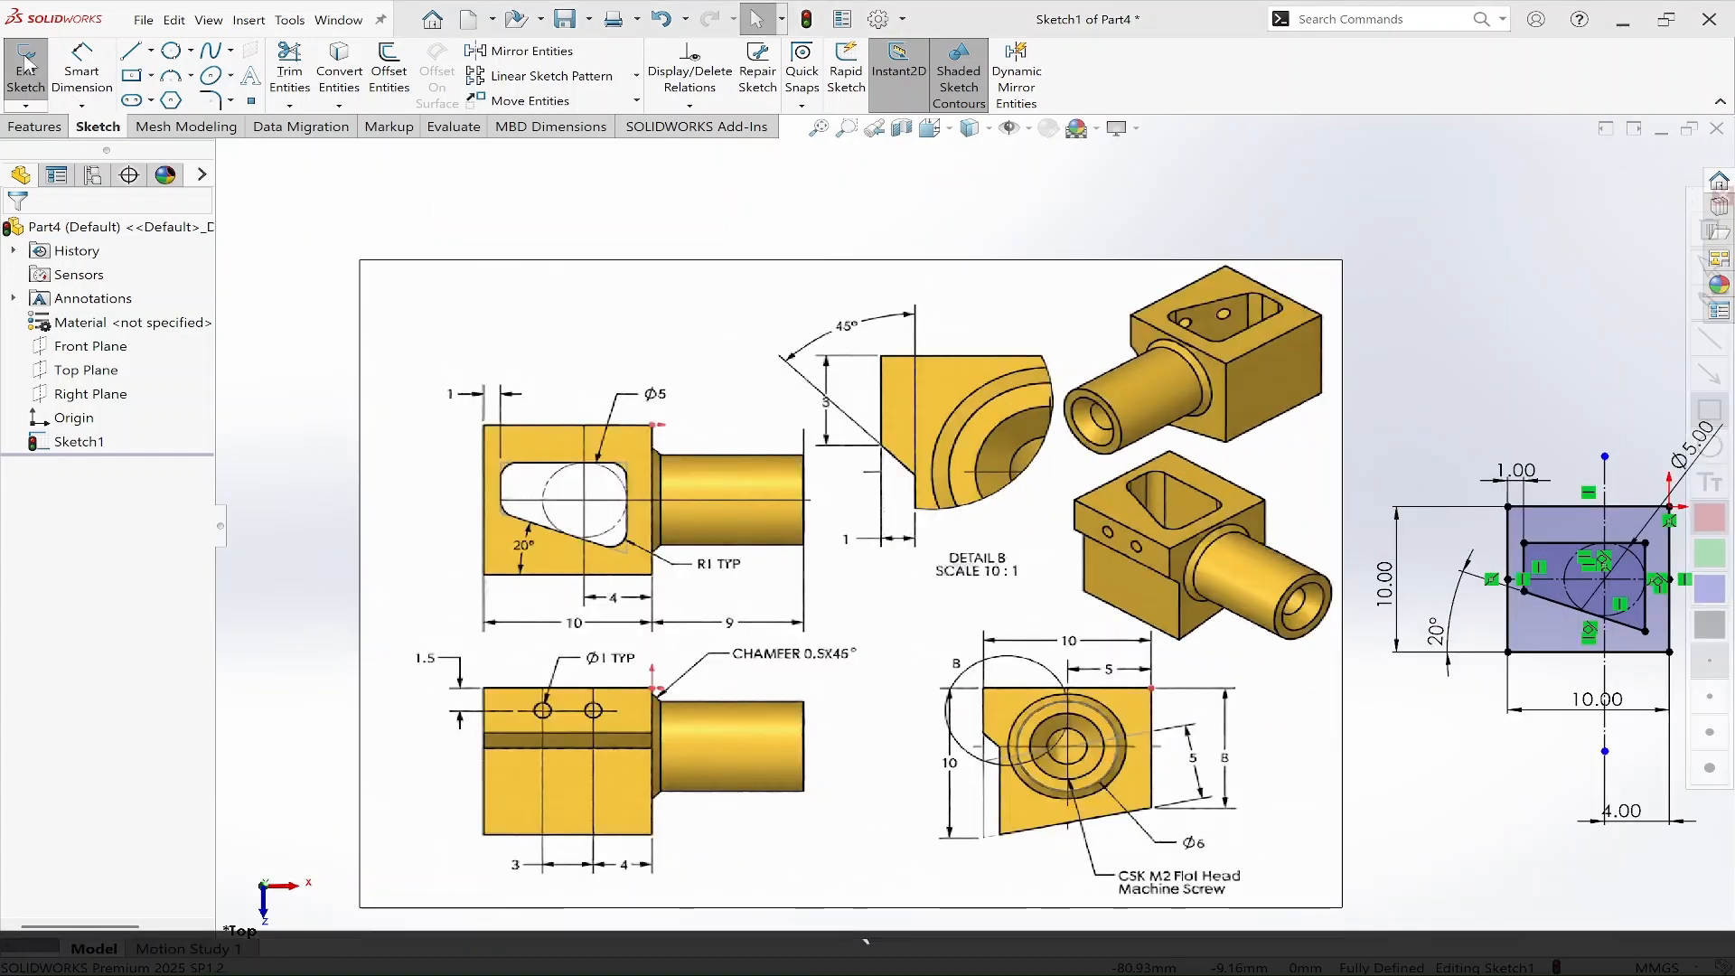
drag(179, 74, 245, 121)
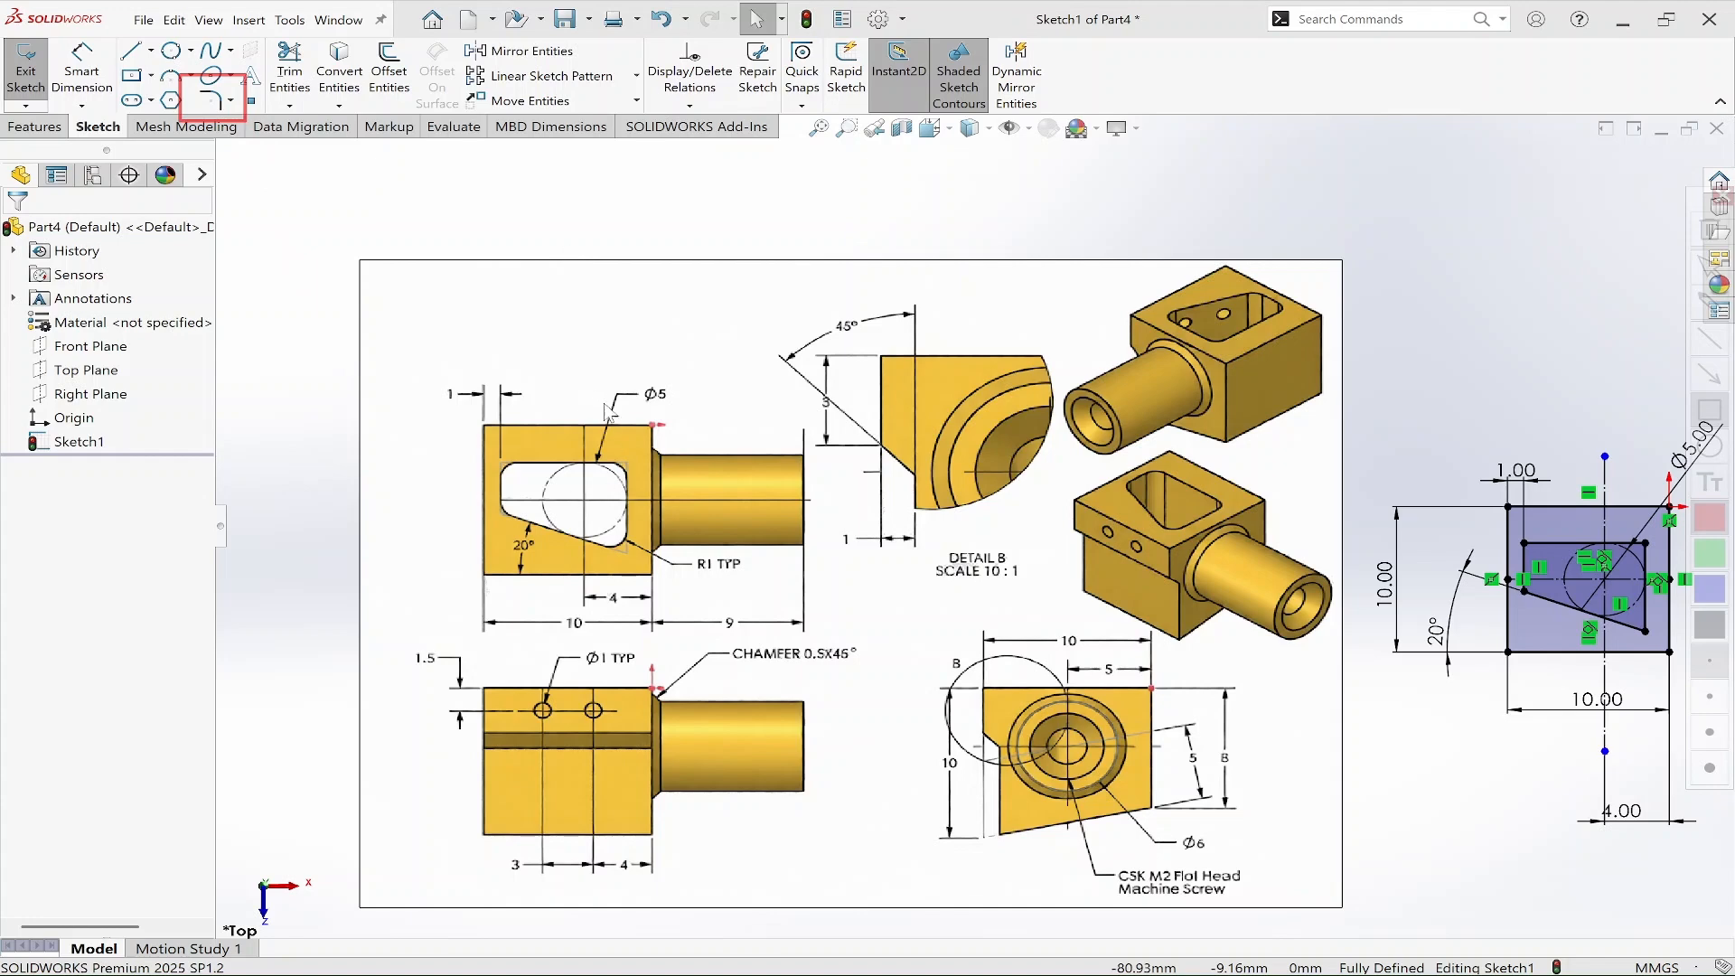
key(Escape)
scroll(974, 533, up, 2)
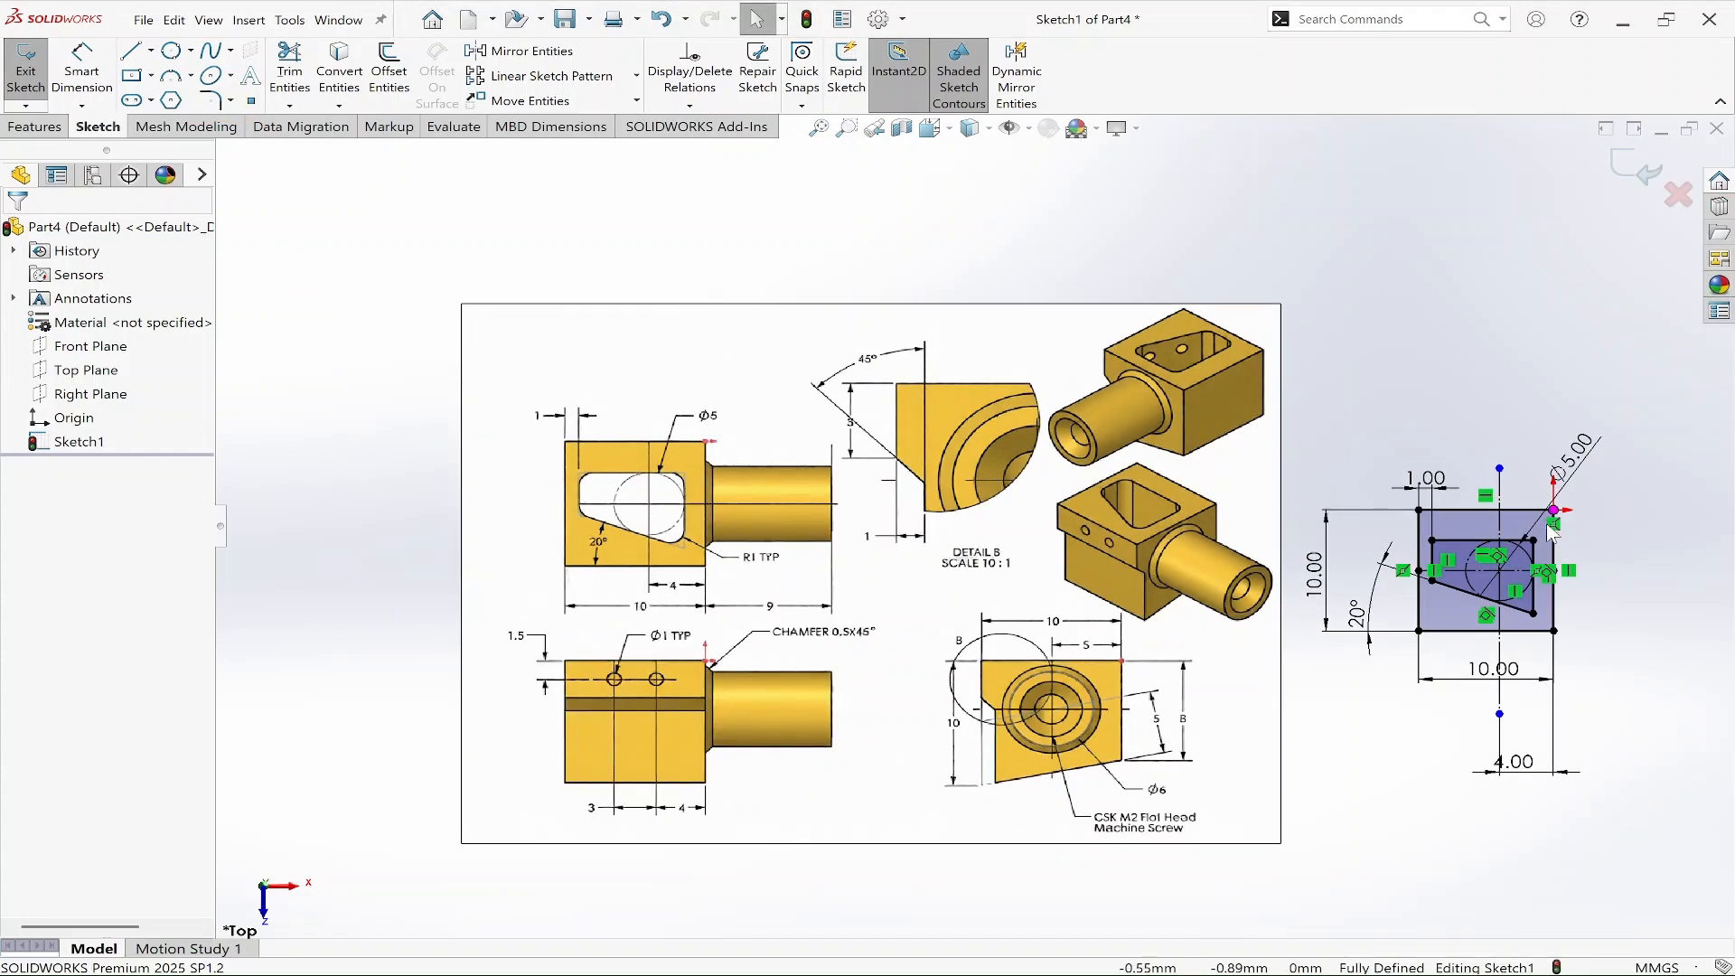
scroll(1549, 533, down, 1)
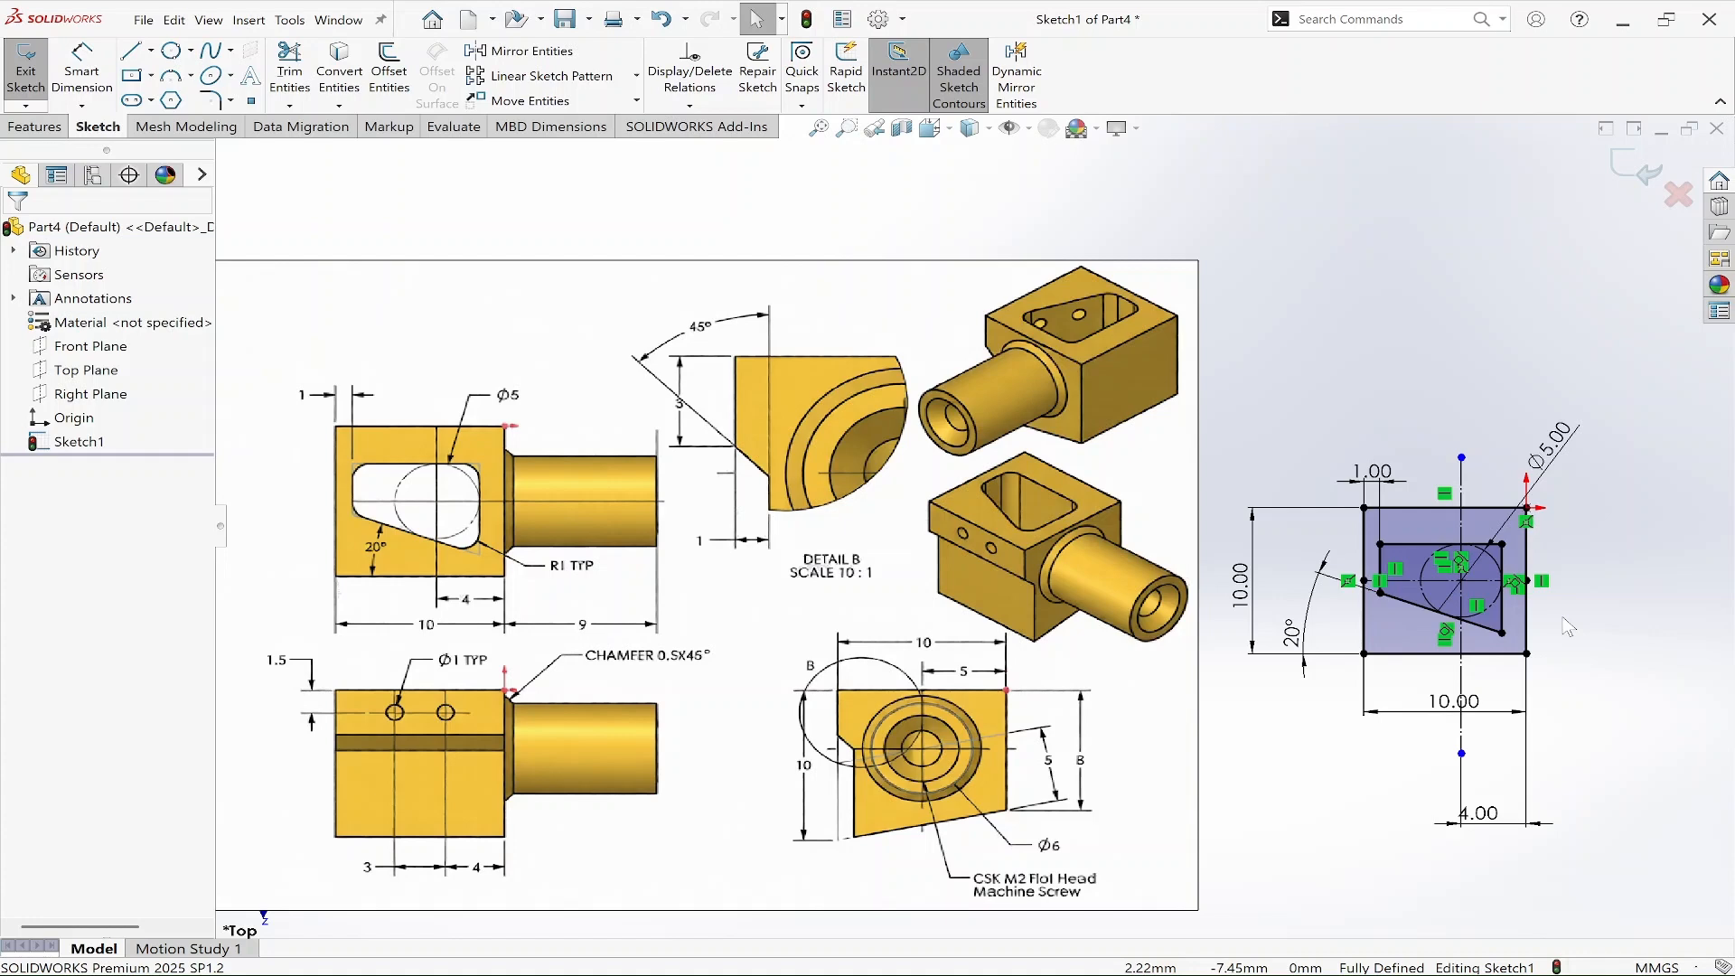
click(1588, 655)
scroll(1570, 675, down, 3)
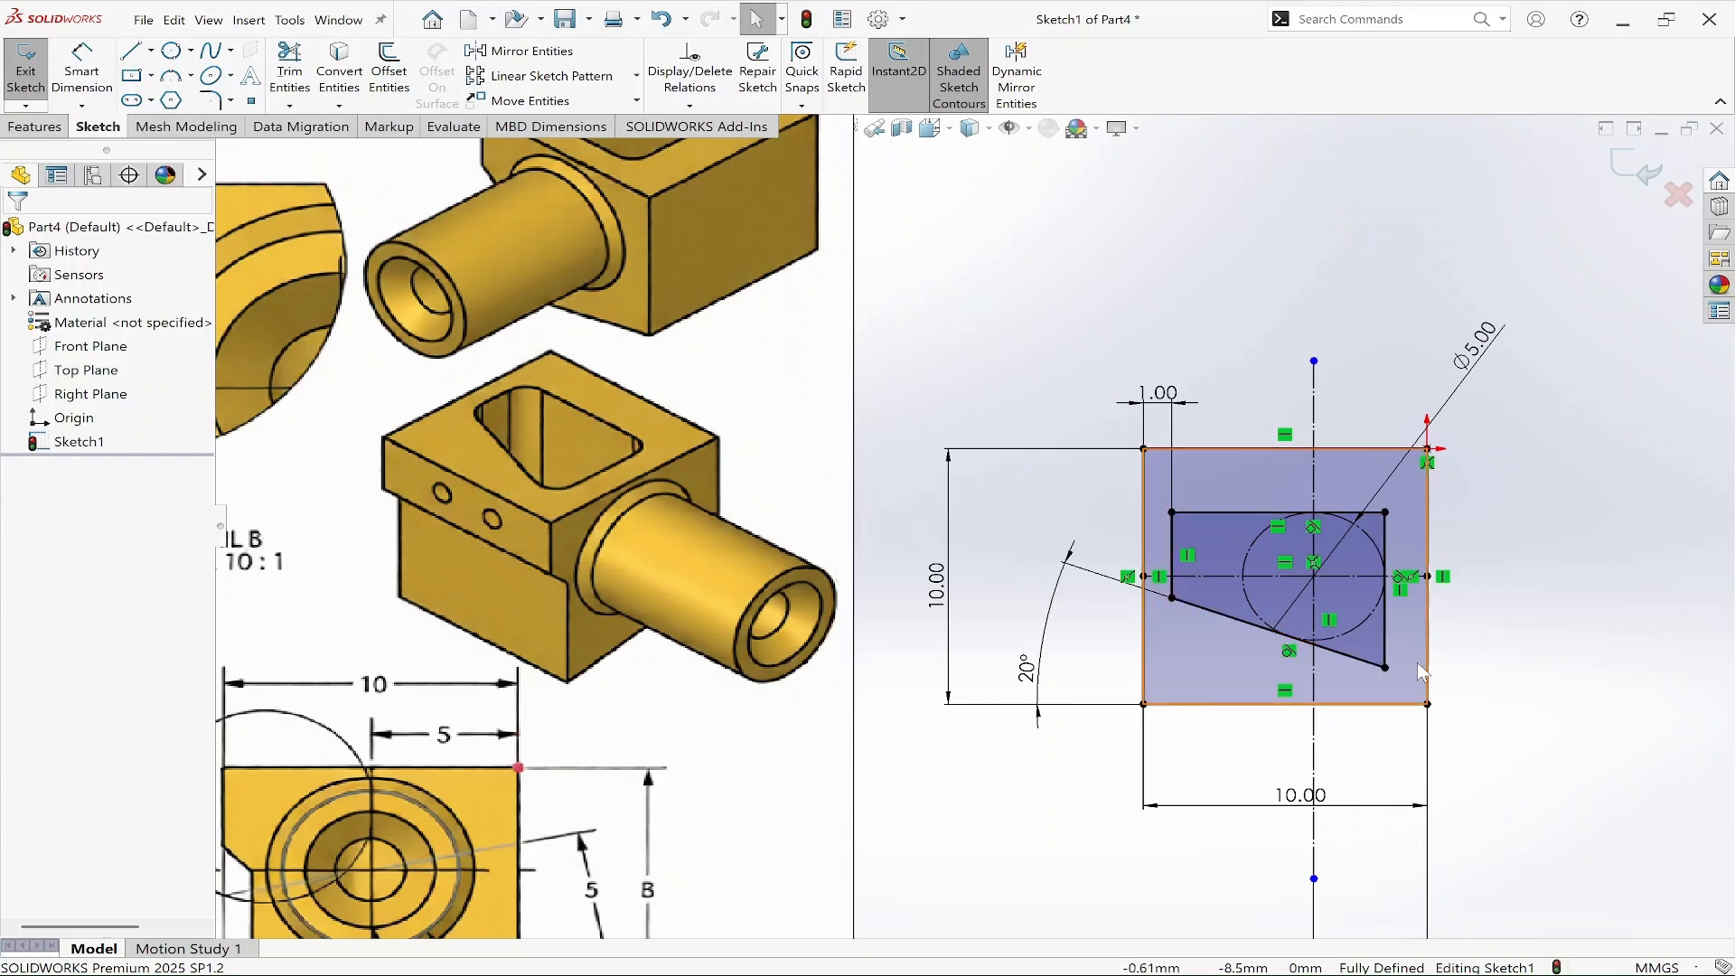
scroll(973, 527, up, 5)
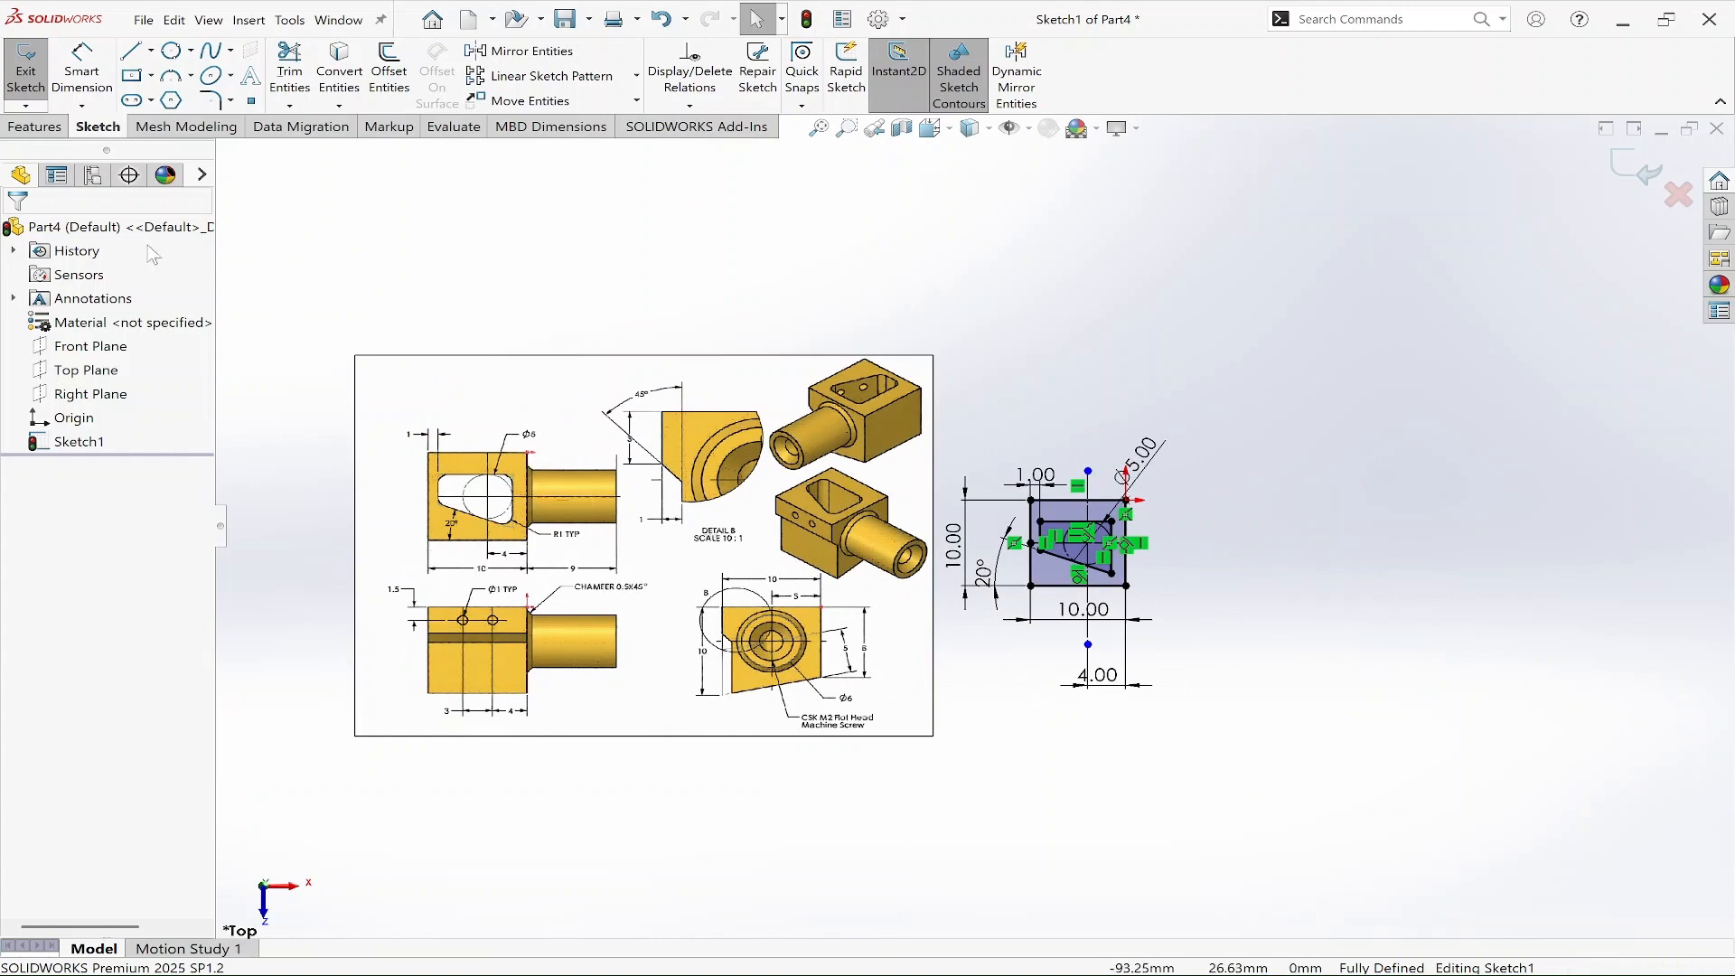
Extrude the sketch as a boss 10 mm deep.
click(34, 126)
click(34, 70)
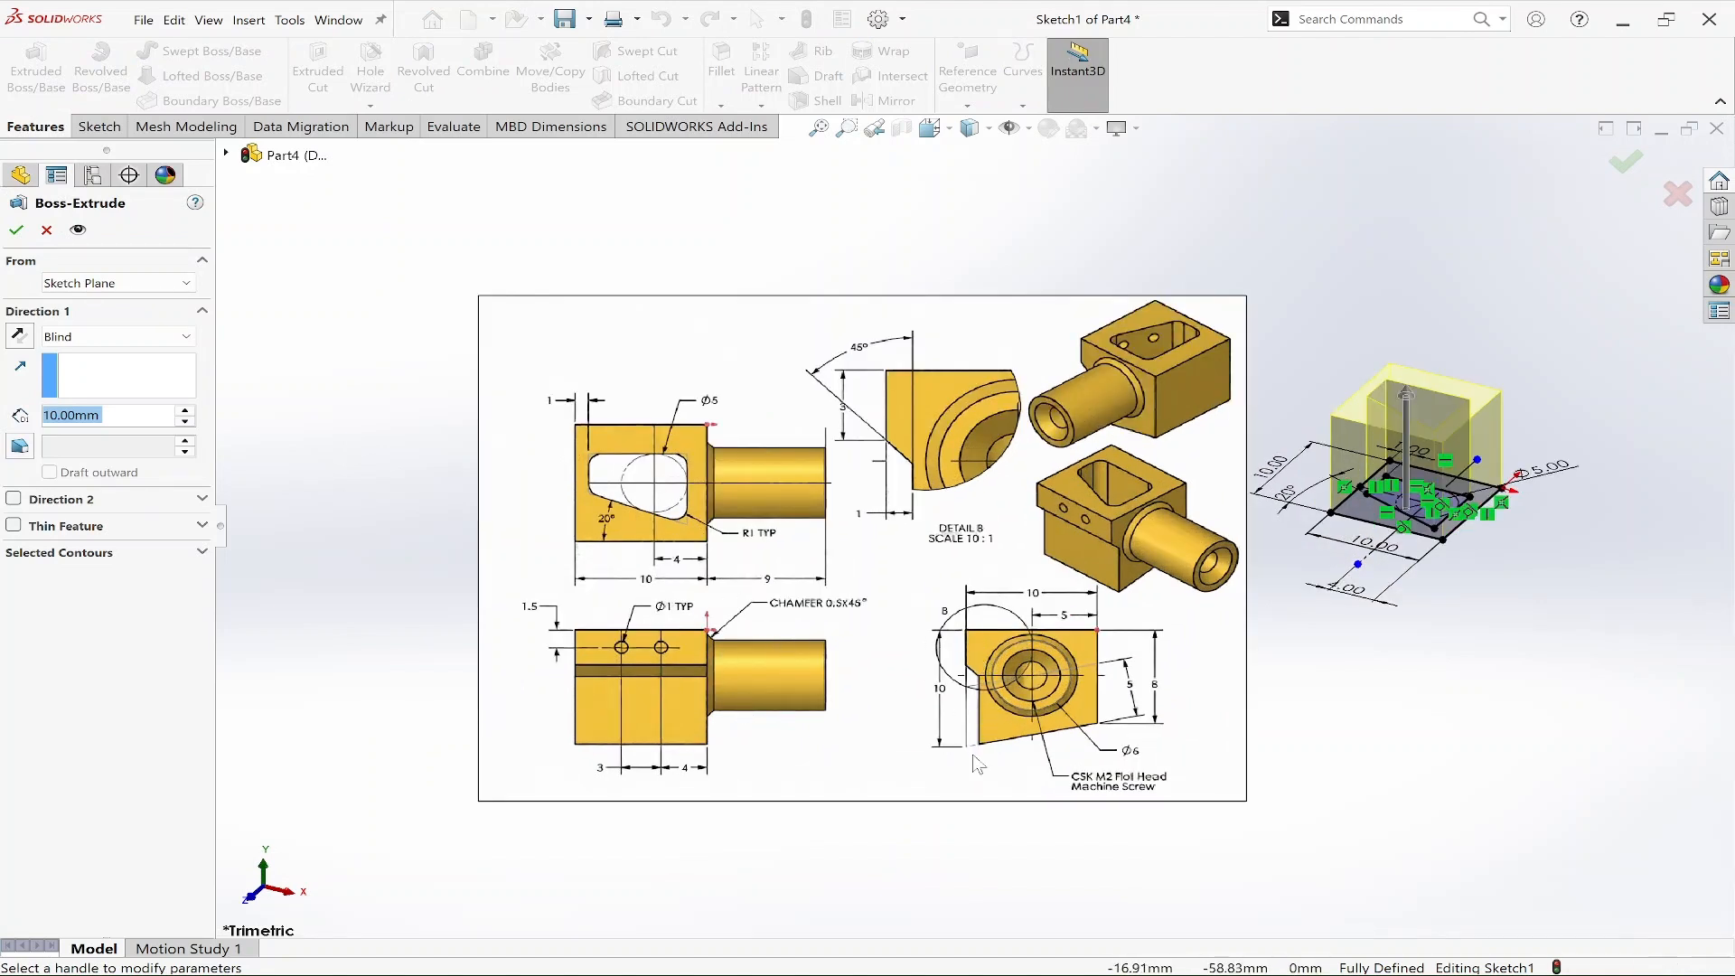
click(16, 230)
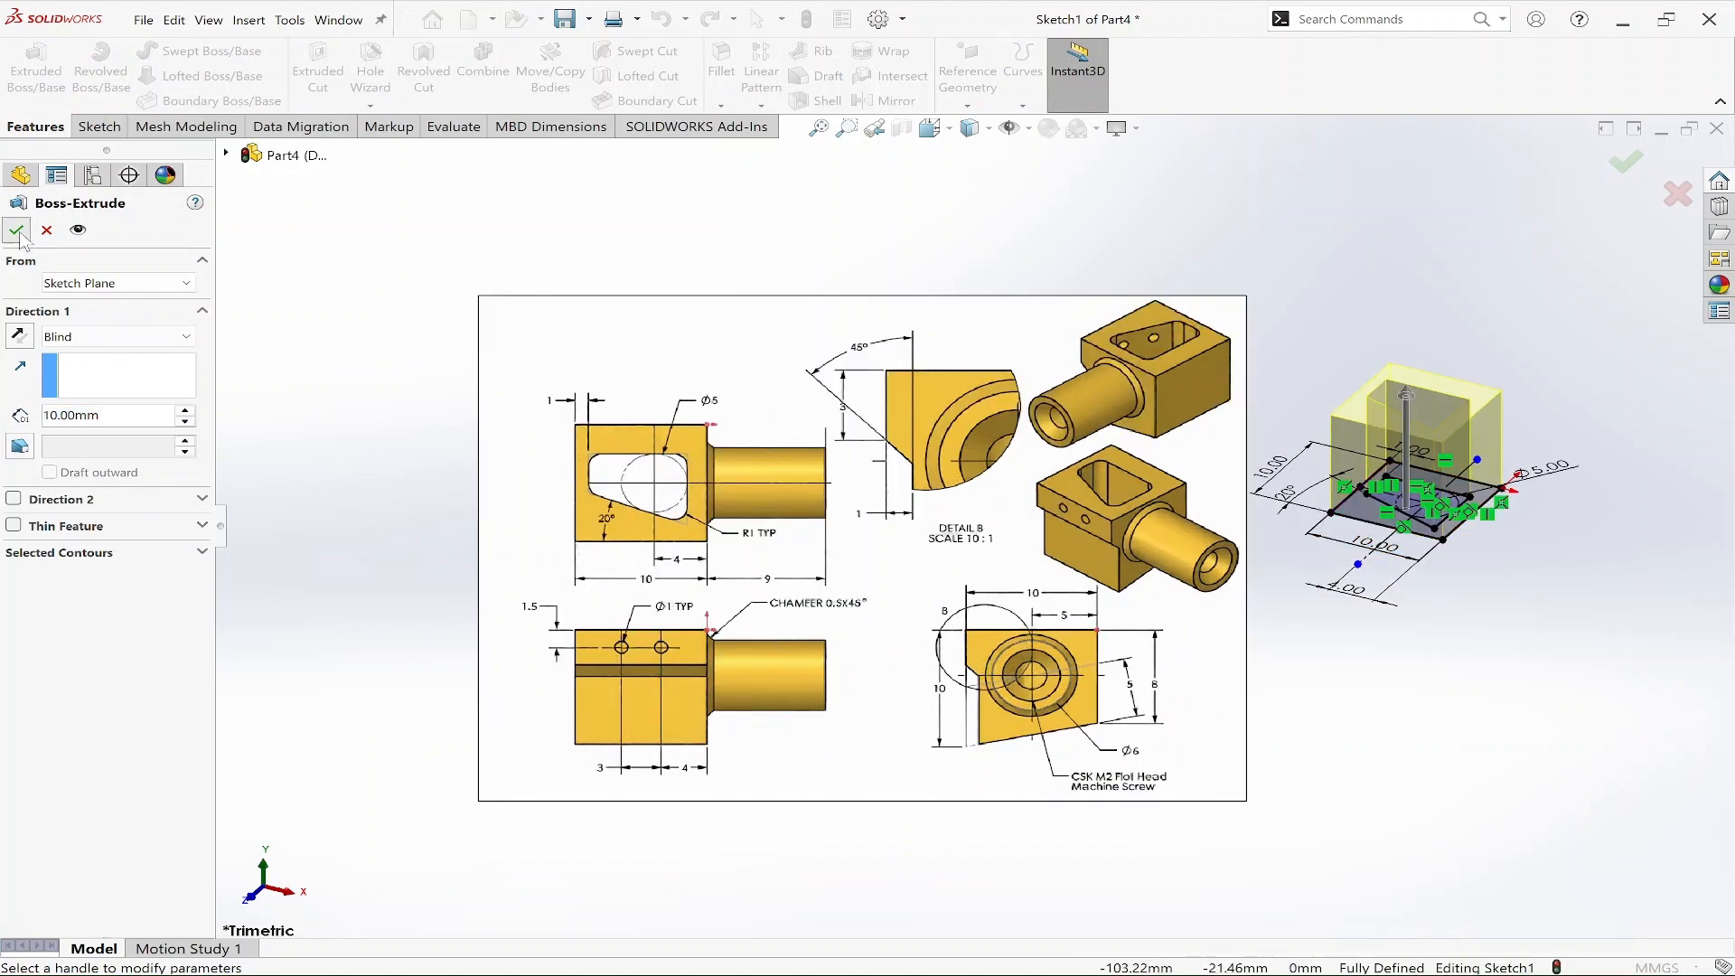
Start a new sketch on the block's side face.
click(1458, 652)
mouse_move(1507, 549)
middle_down()
mouse_move(1568, 736)
mouse_move(1549, 737)
middle_up()
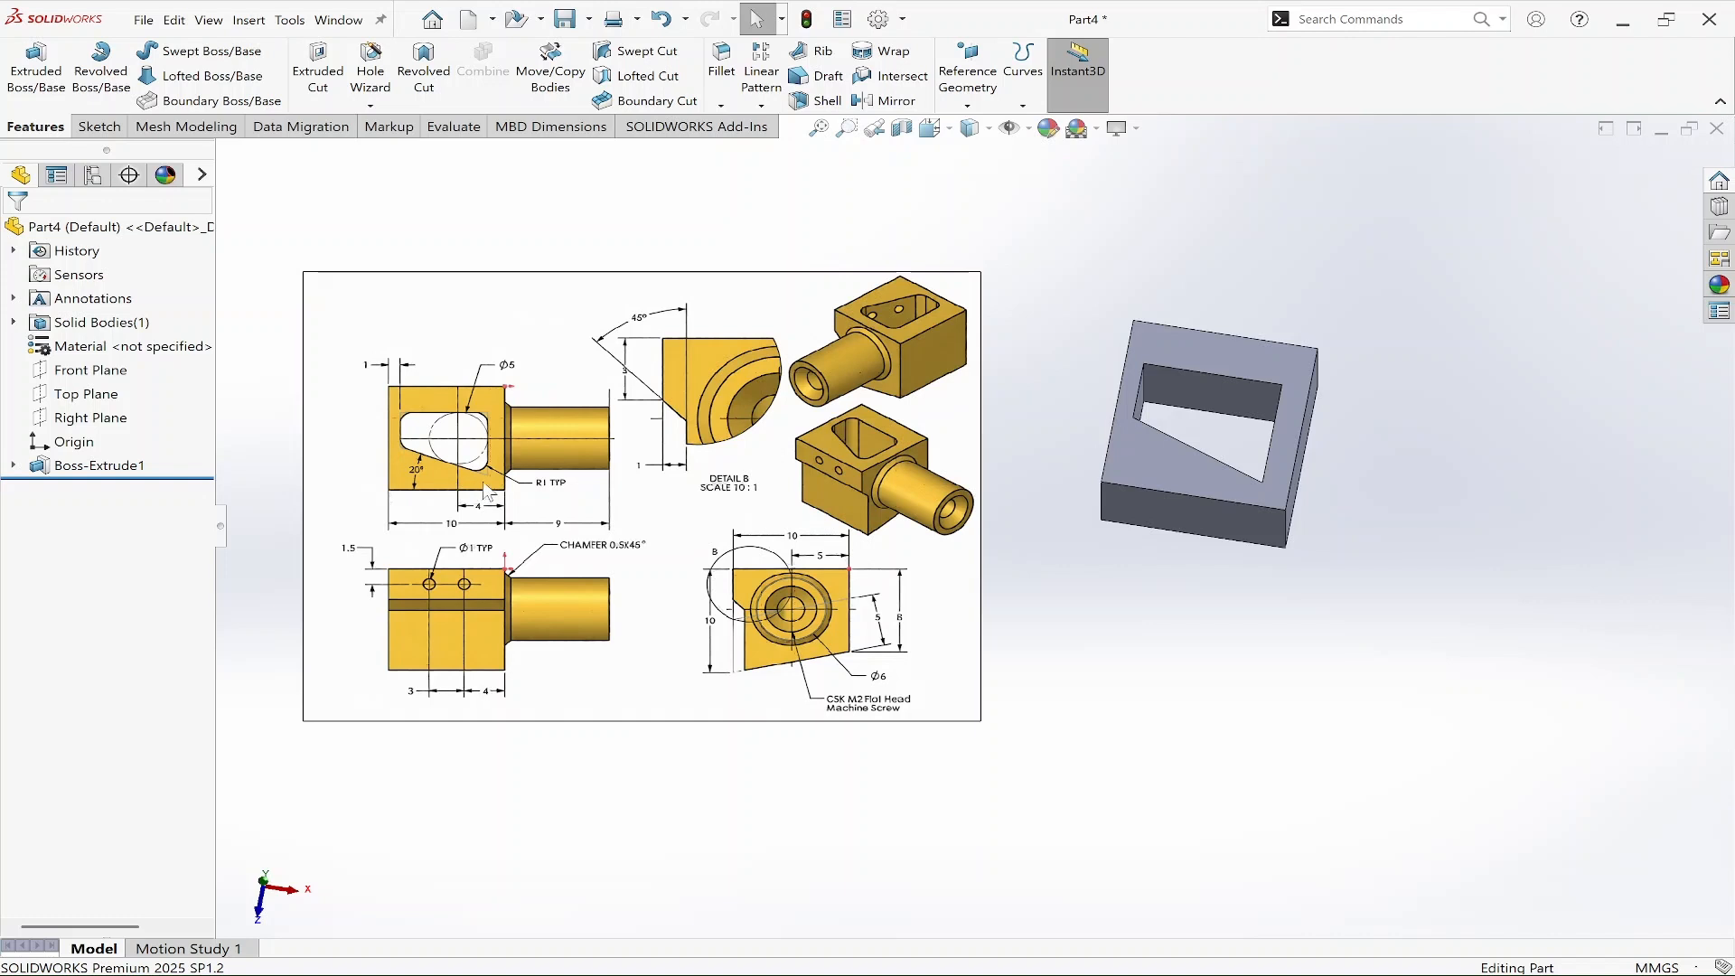
middle_drag(1221, 603, 1259, 403)
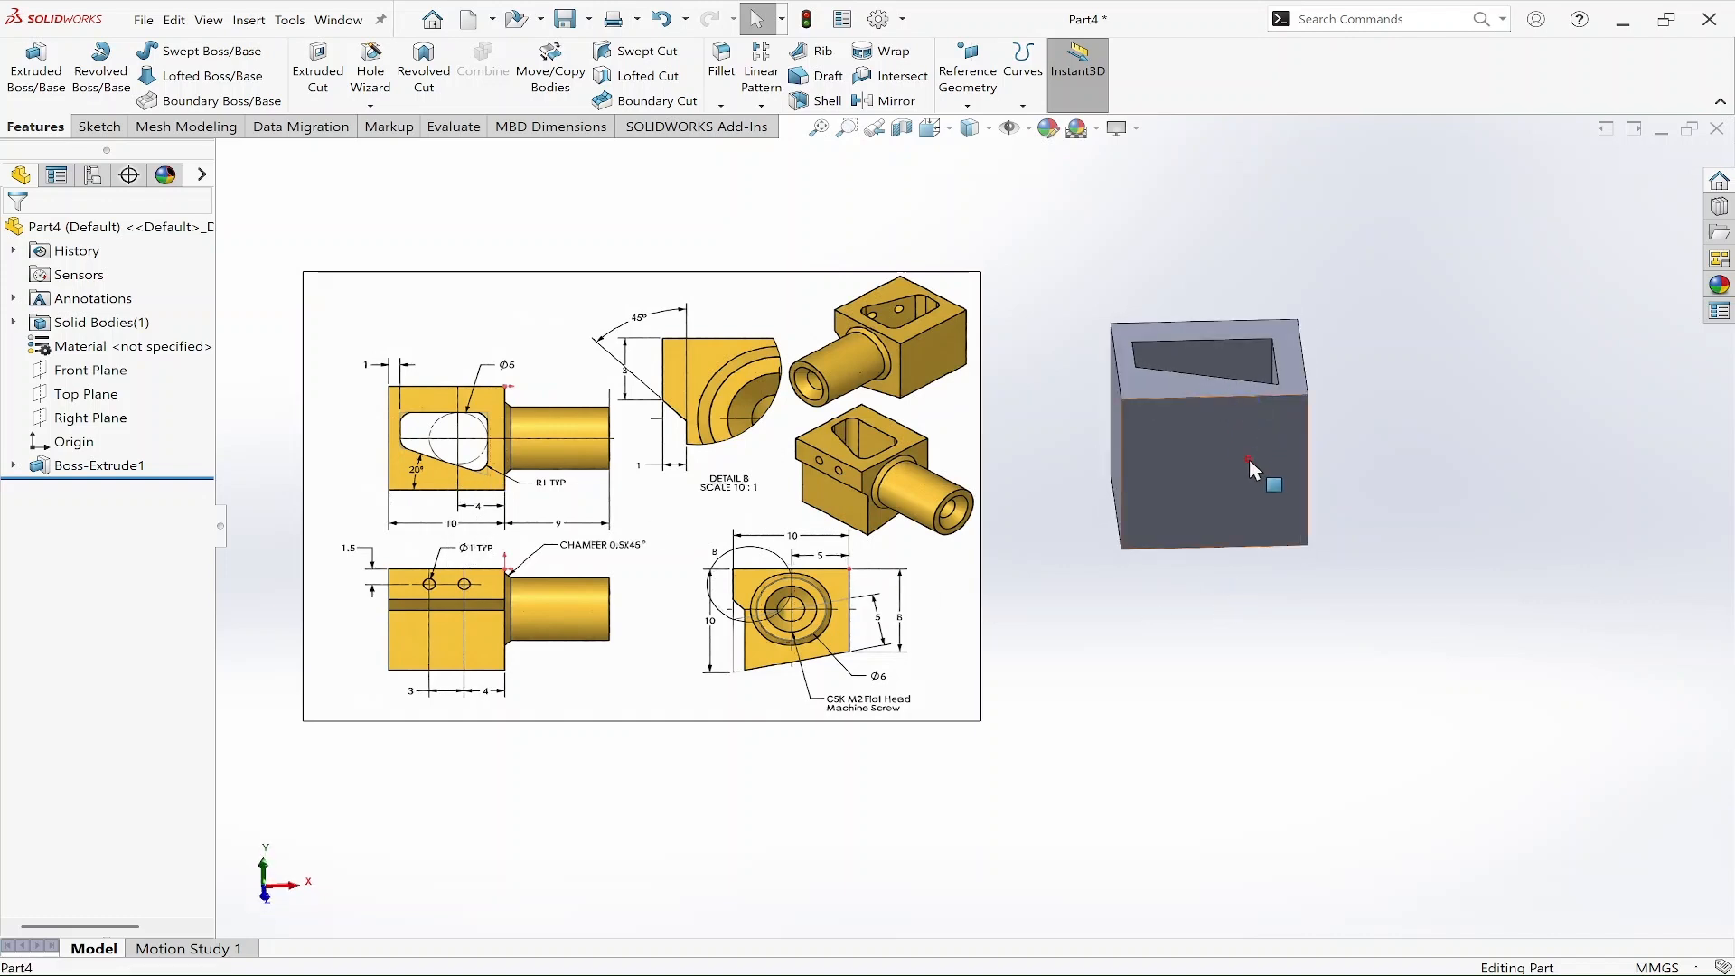
click(1254, 470)
click(1321, 400)
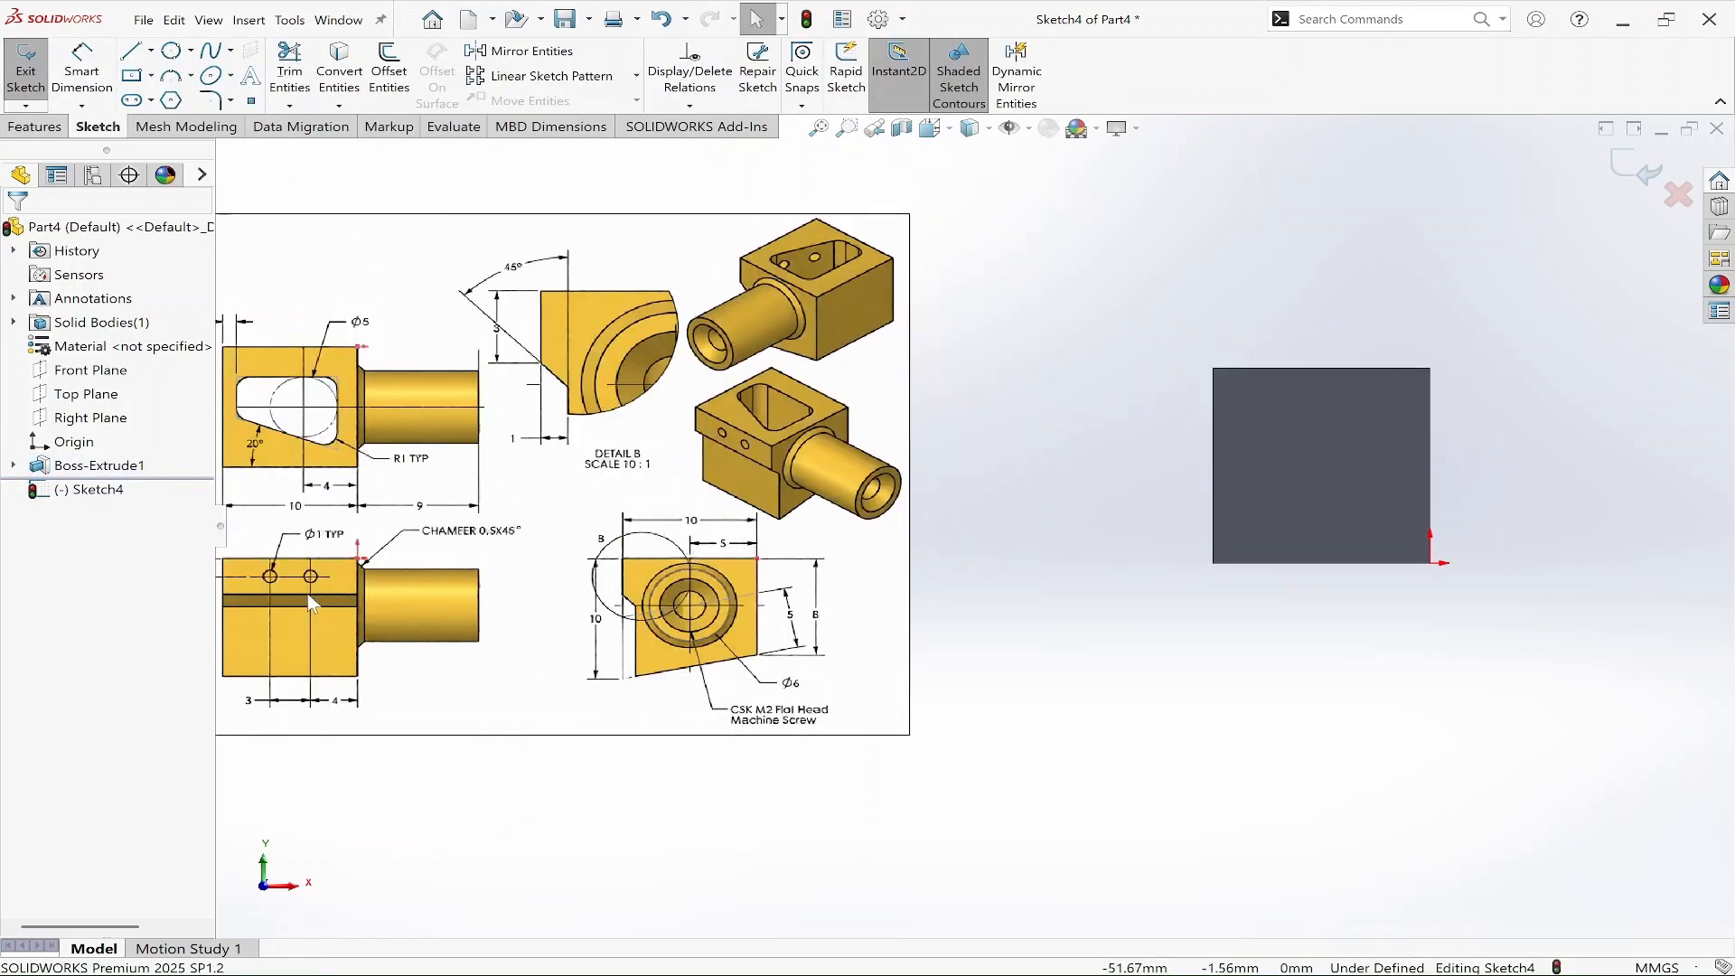
Draw two small circles side by side near the face's top edge.
right_drag(1091, 707, 1210, 678)
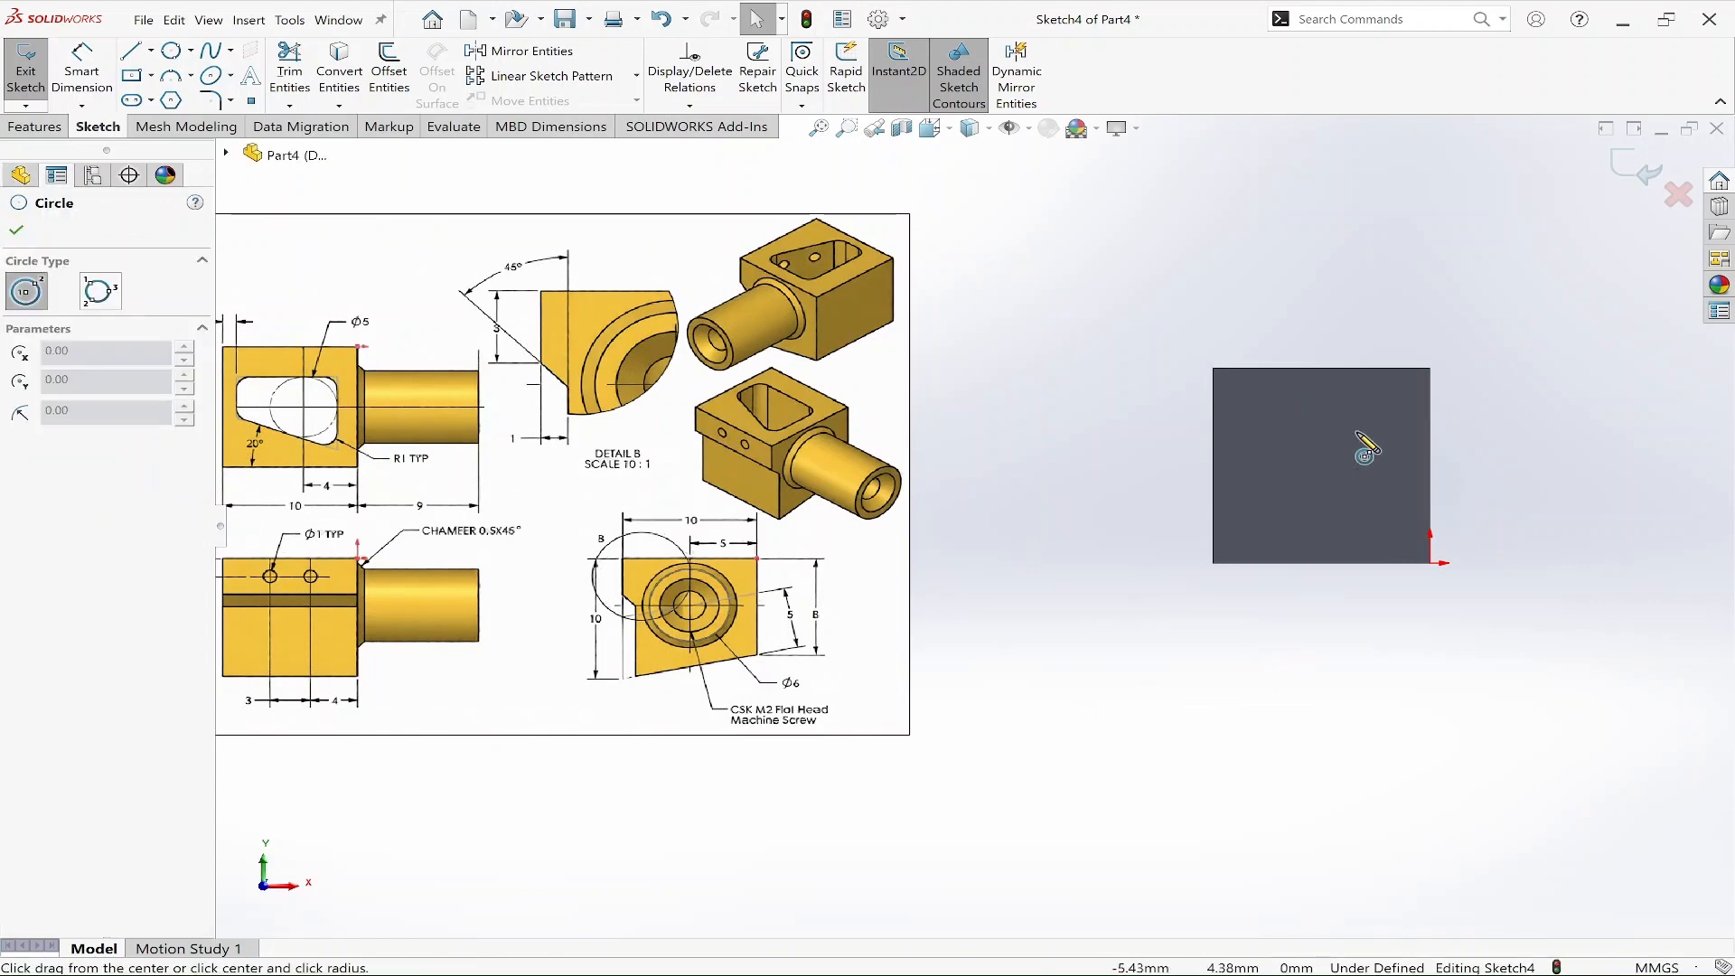
click(1372, 392)
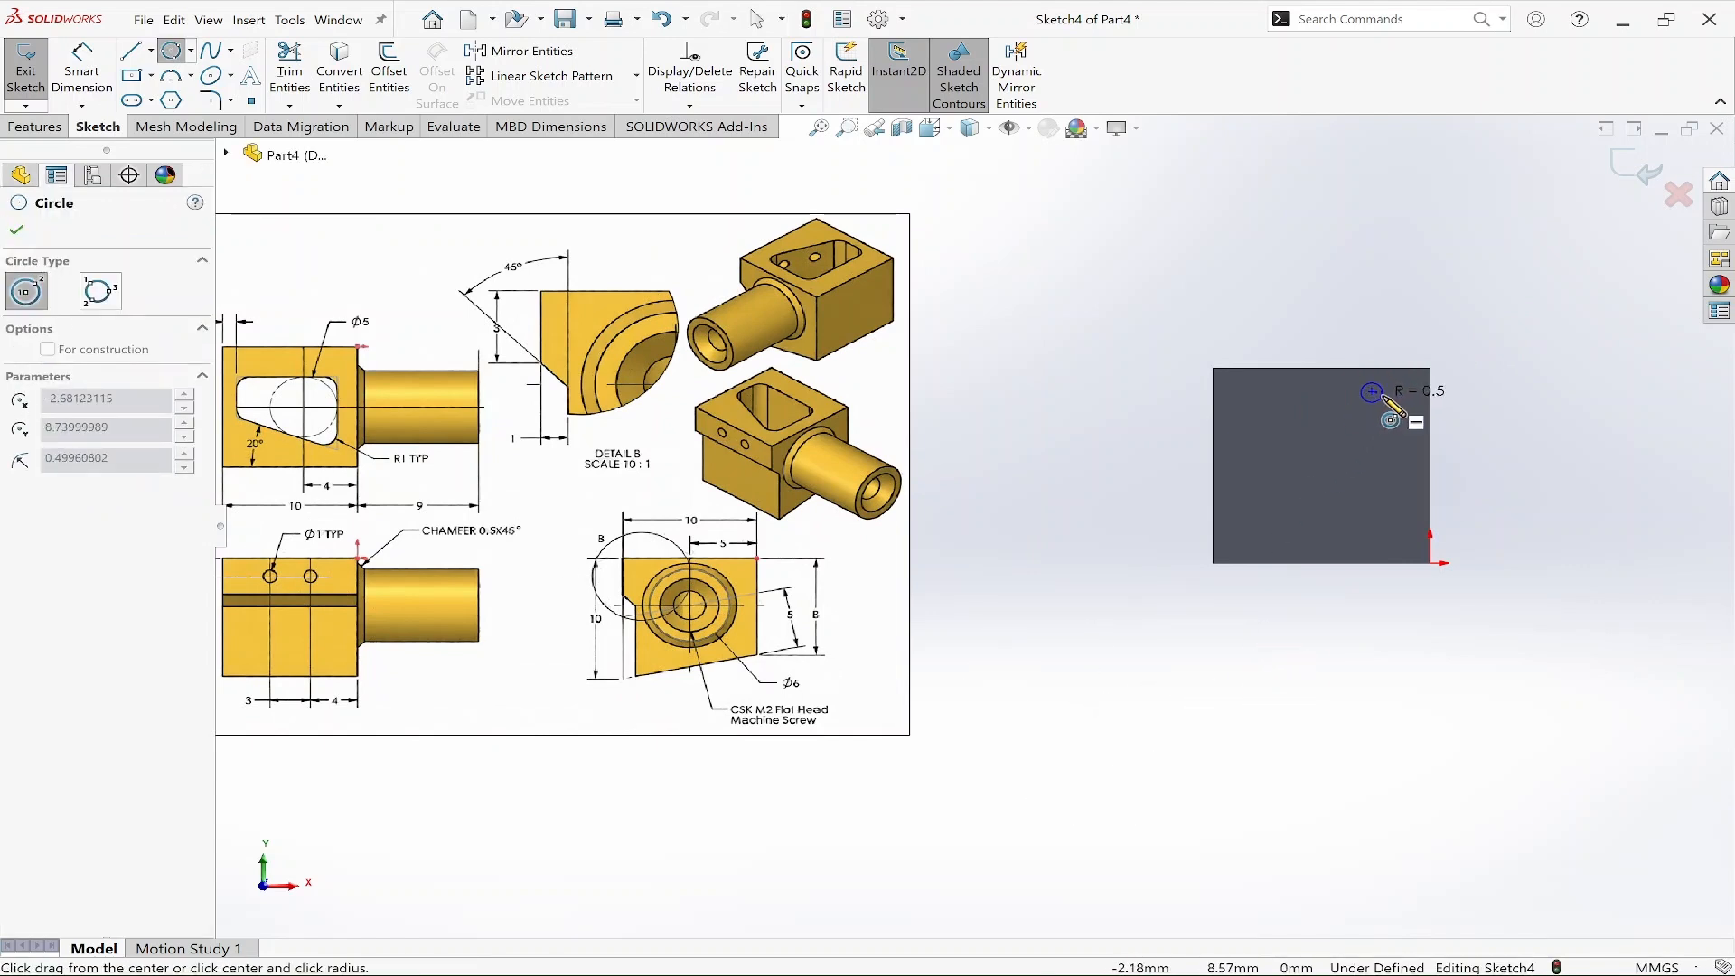
click(1382, 403)
click(1291, 393)
click(1306, 398)
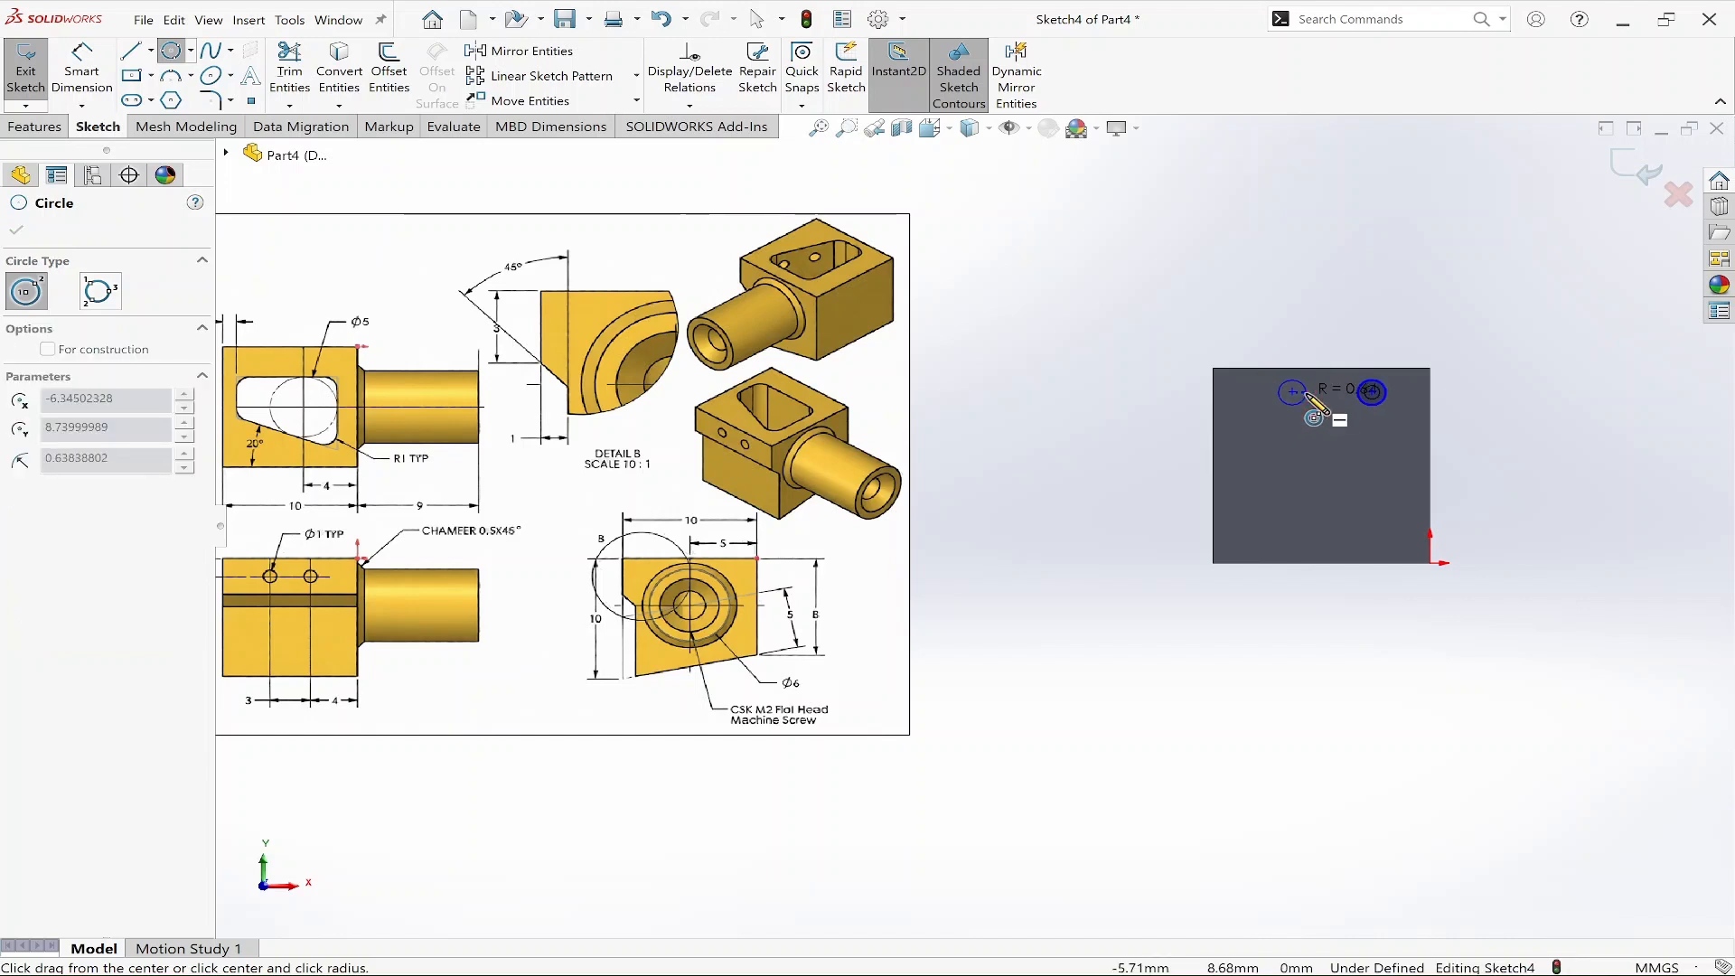
key(Escape)
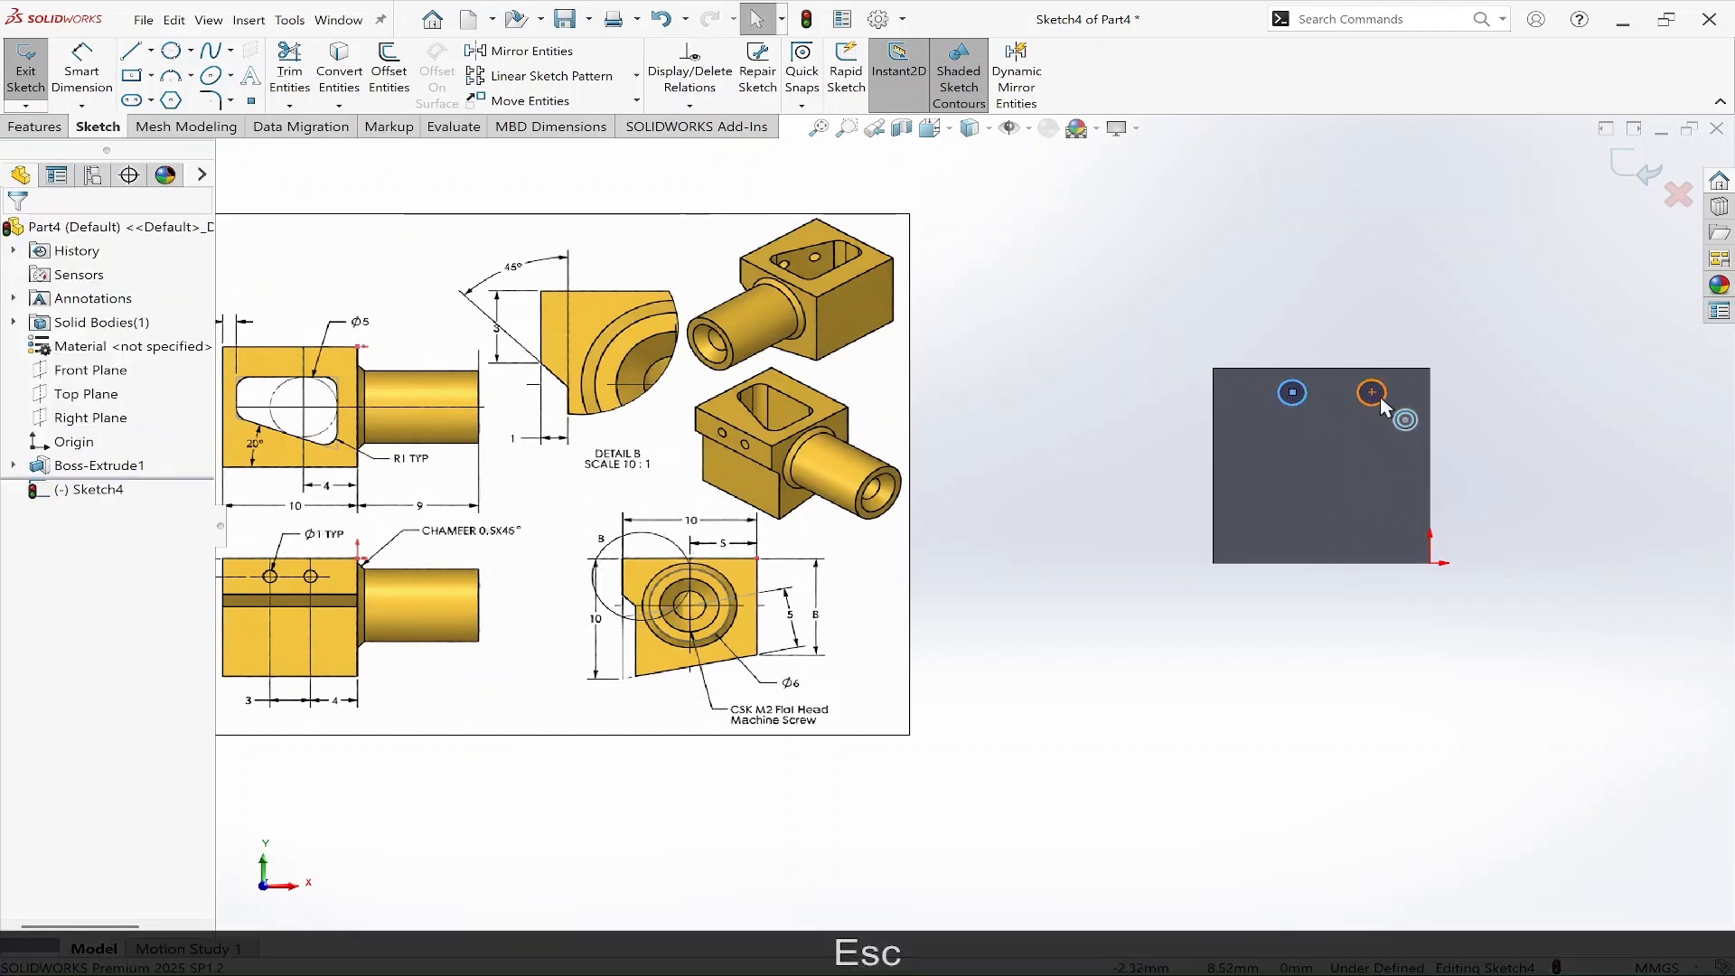
Make the two circle centres horizontal to each other.
click(1371, 392)
shift+click(1293, 393)
click(1340, 333)
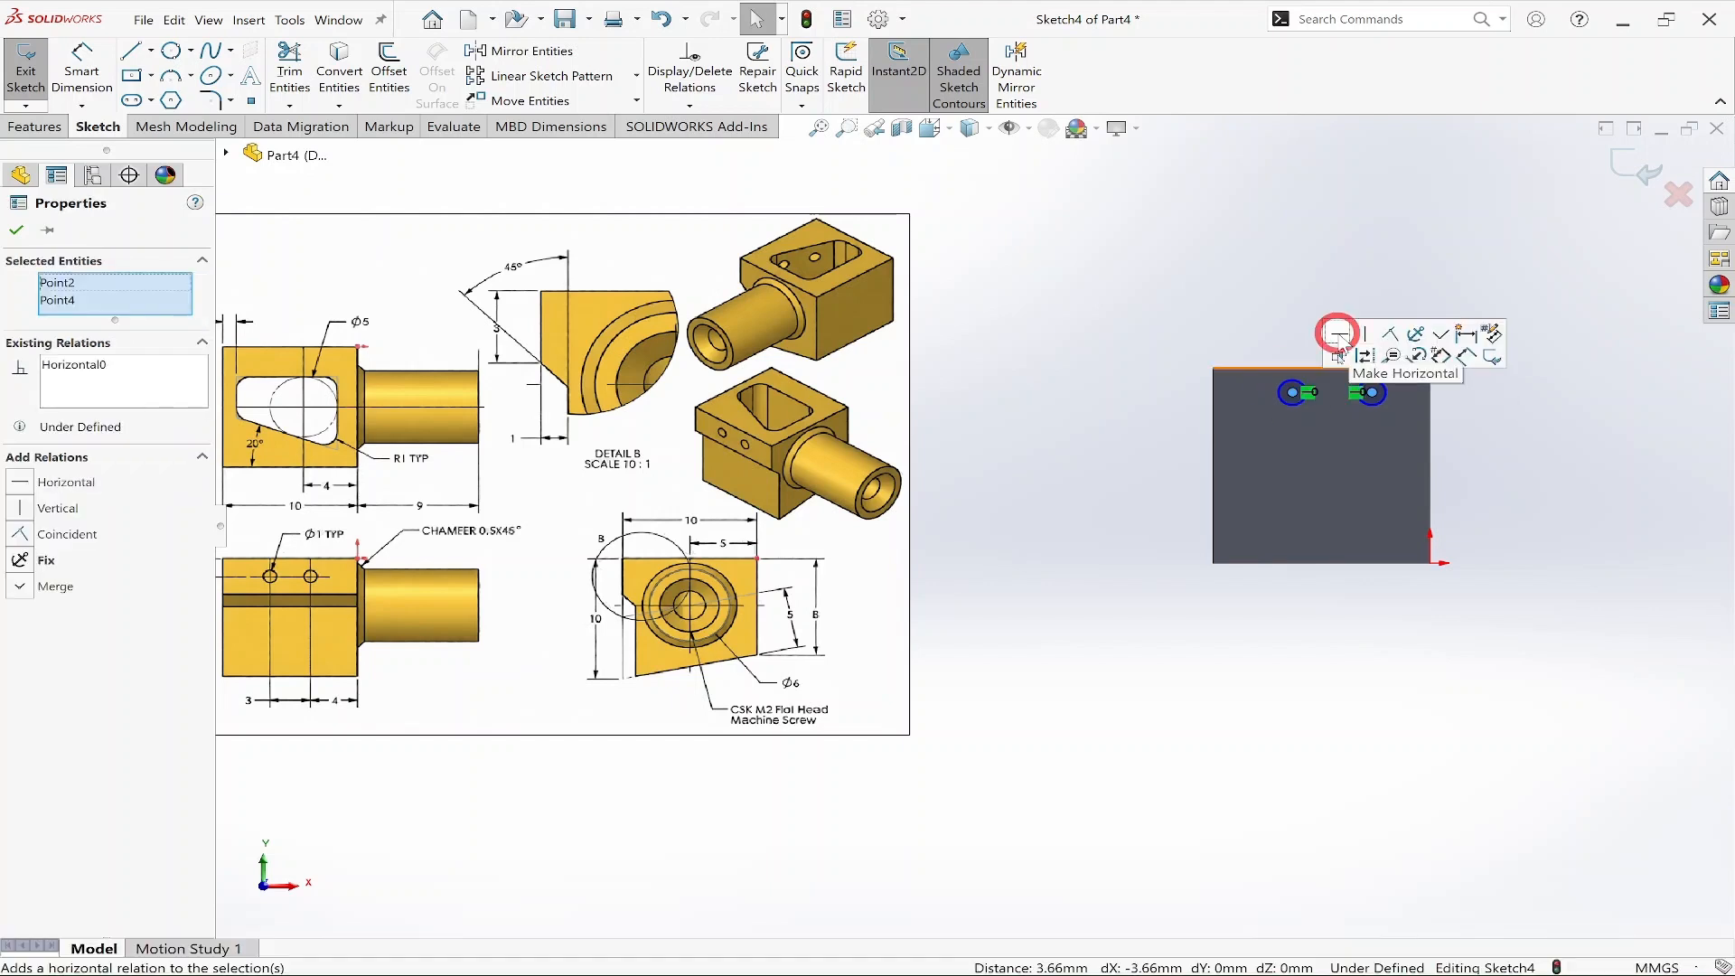
key(Escape)
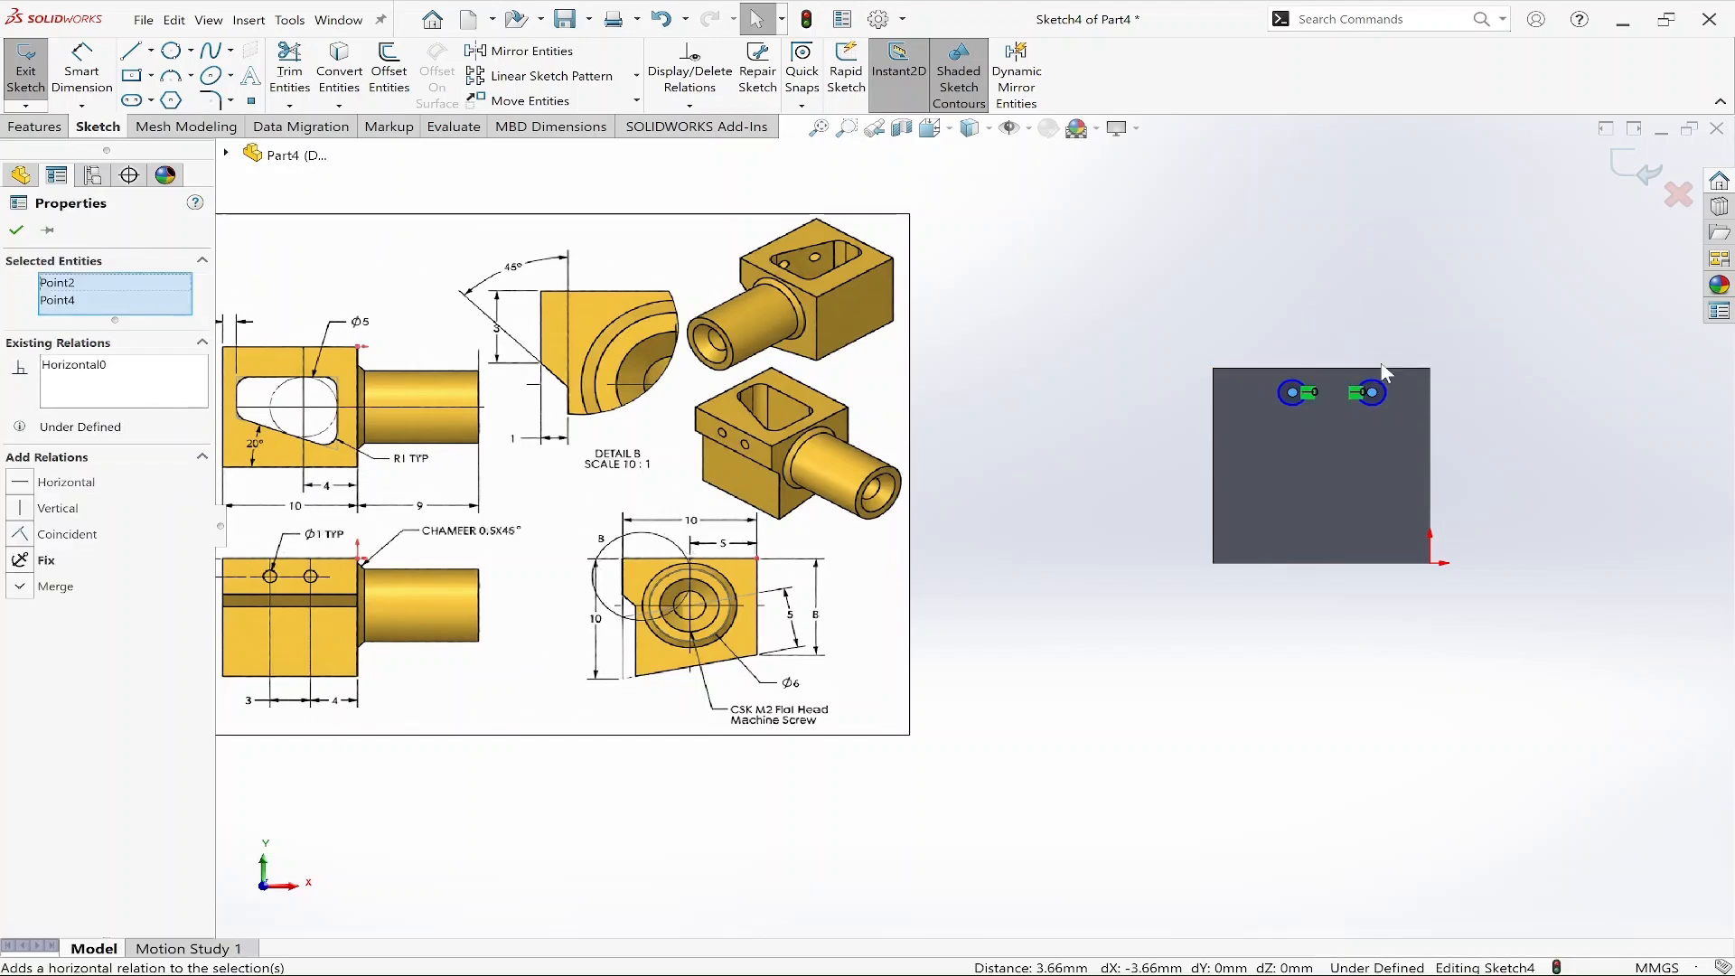
key(Escape)
Dimension the right circle's diameter as 1 mm.
key(d)
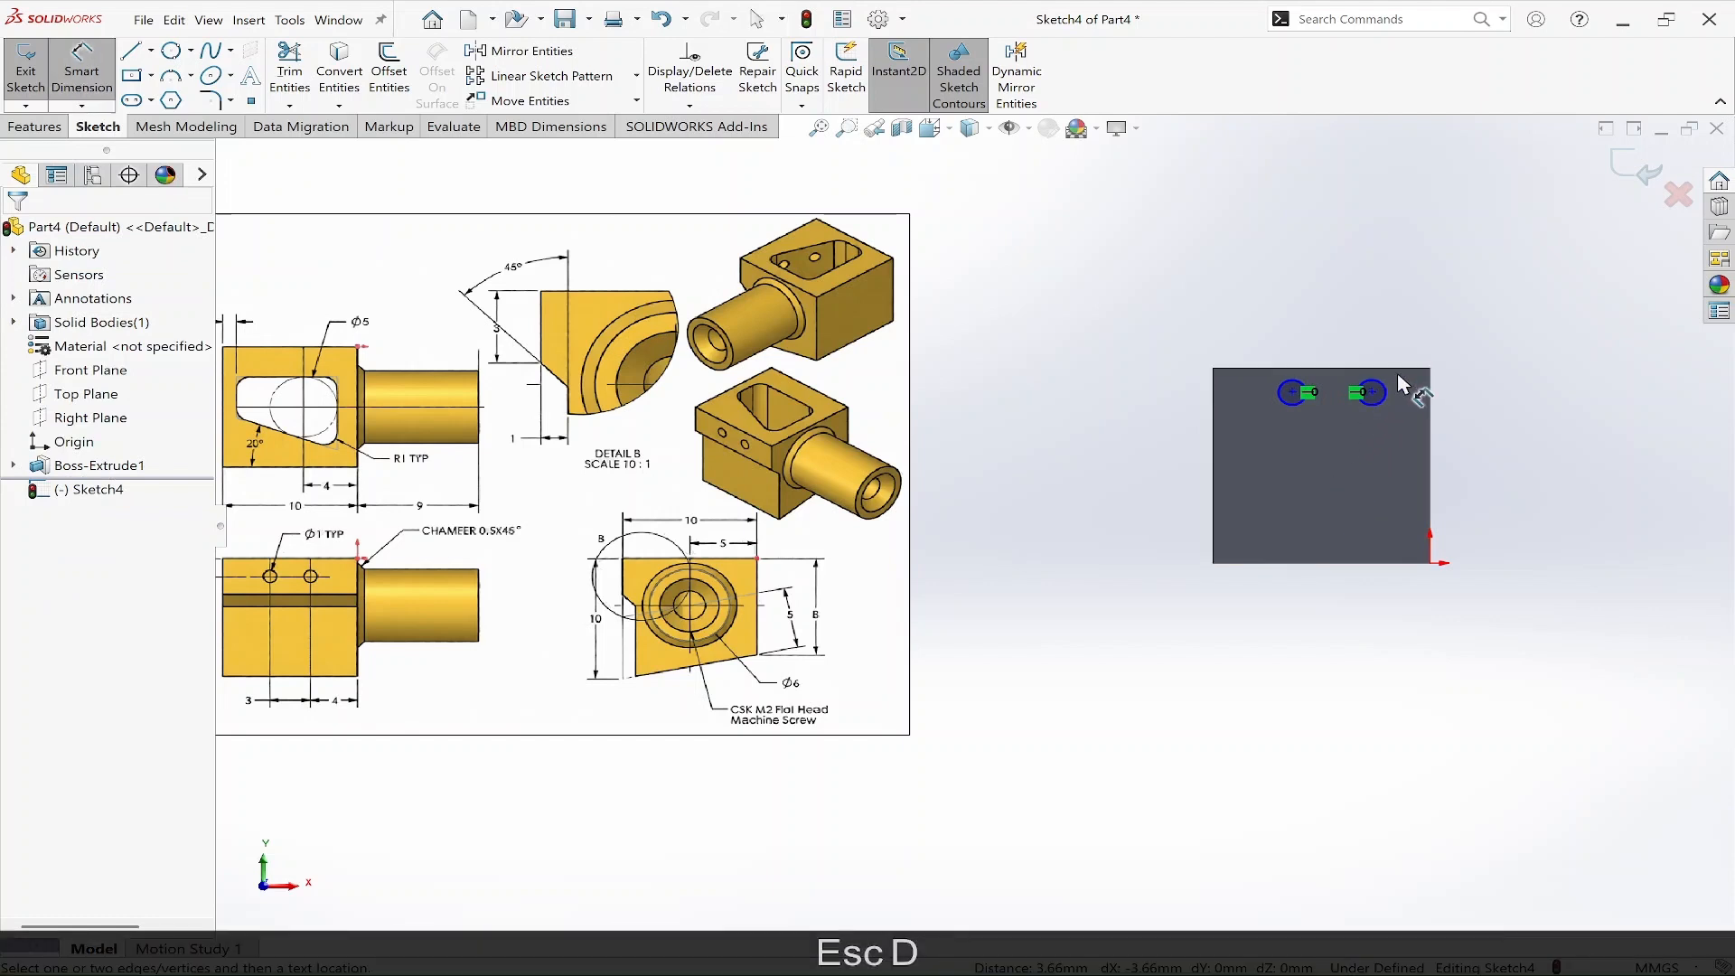
click(1382, 382)
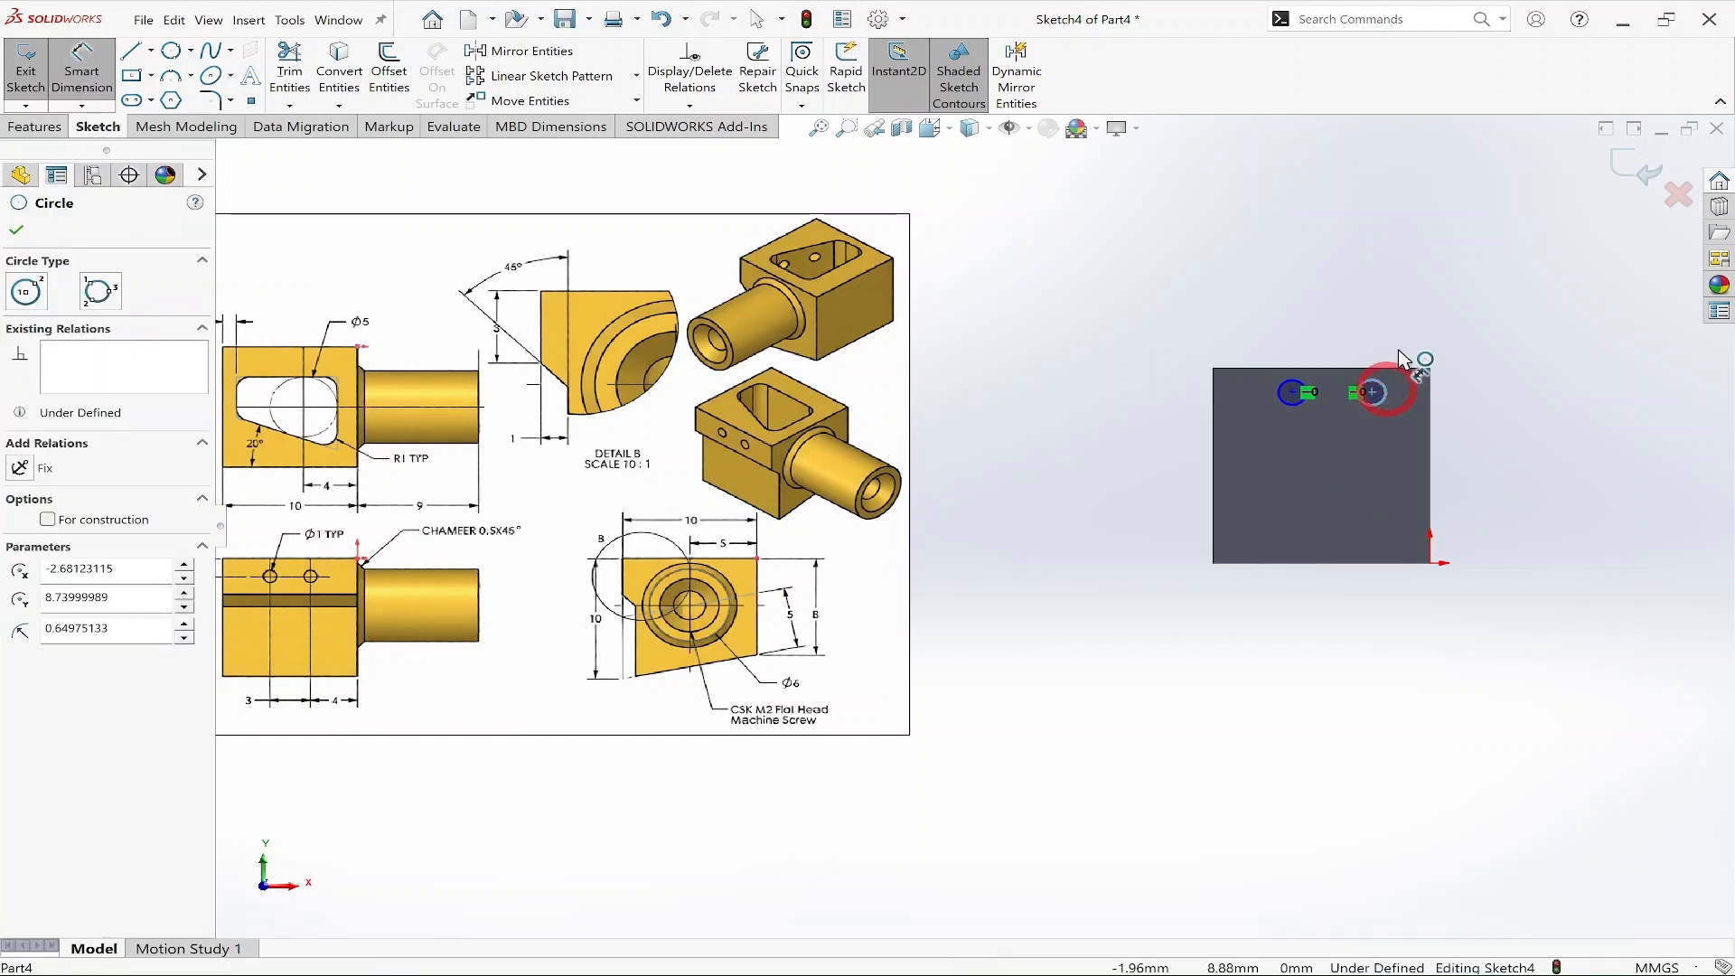
click(1414, 316)
key(Return)
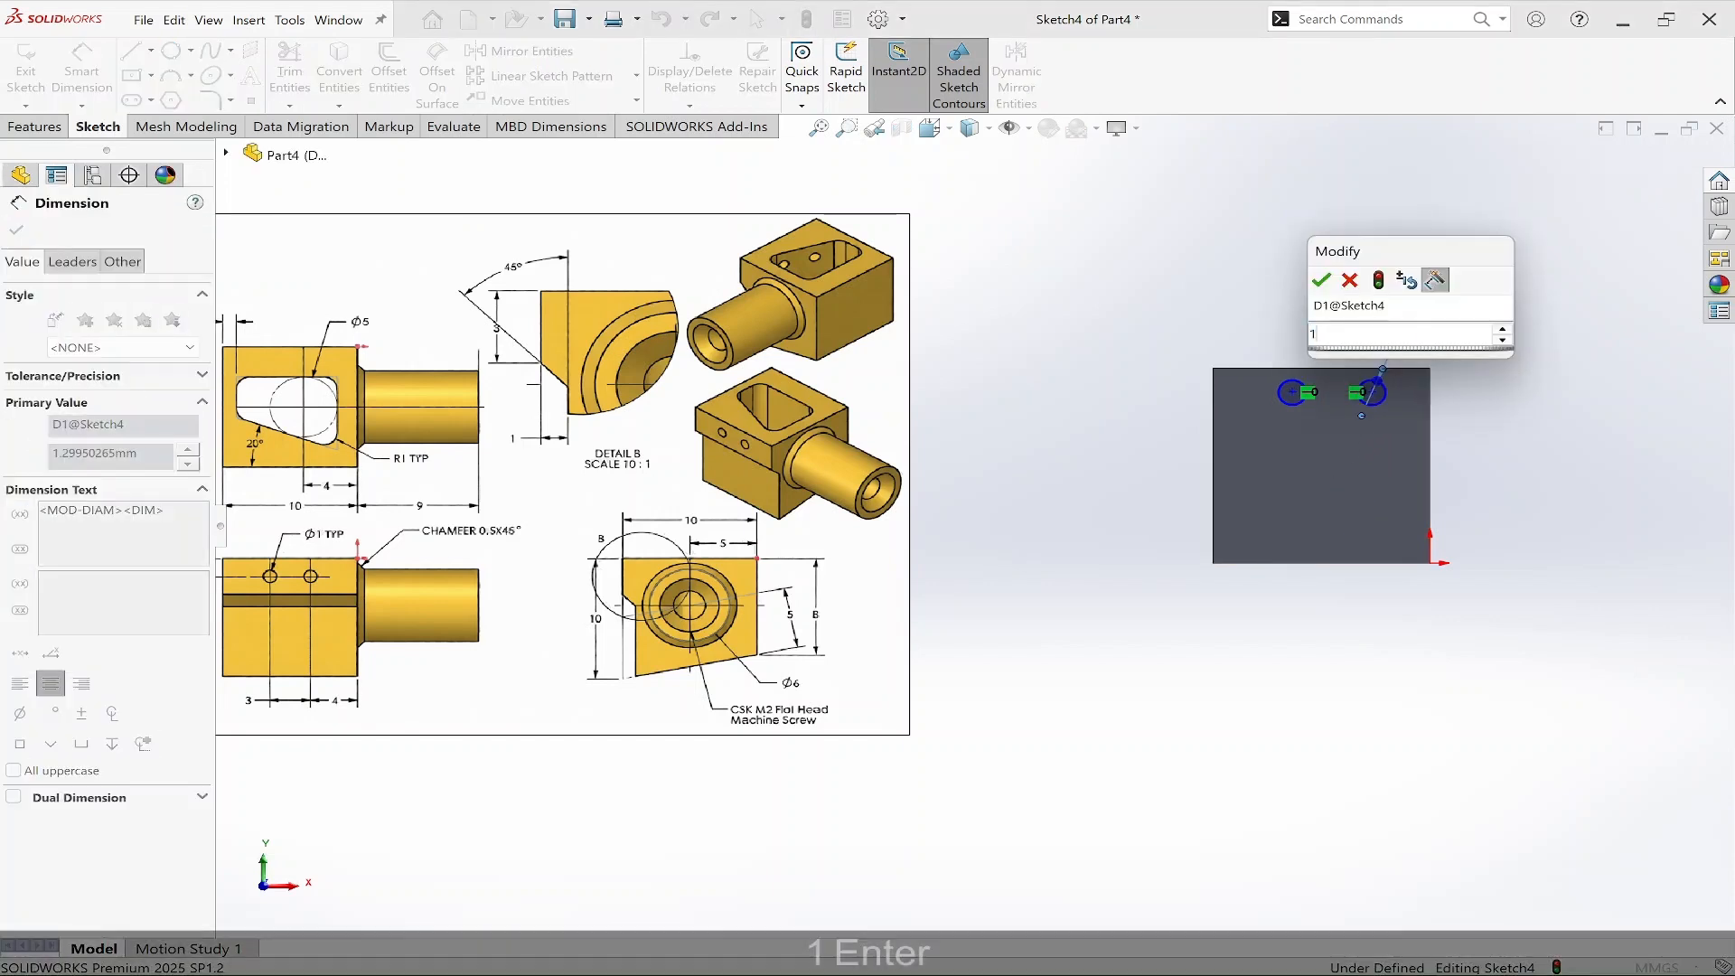
key(Escape)
key(Escape)
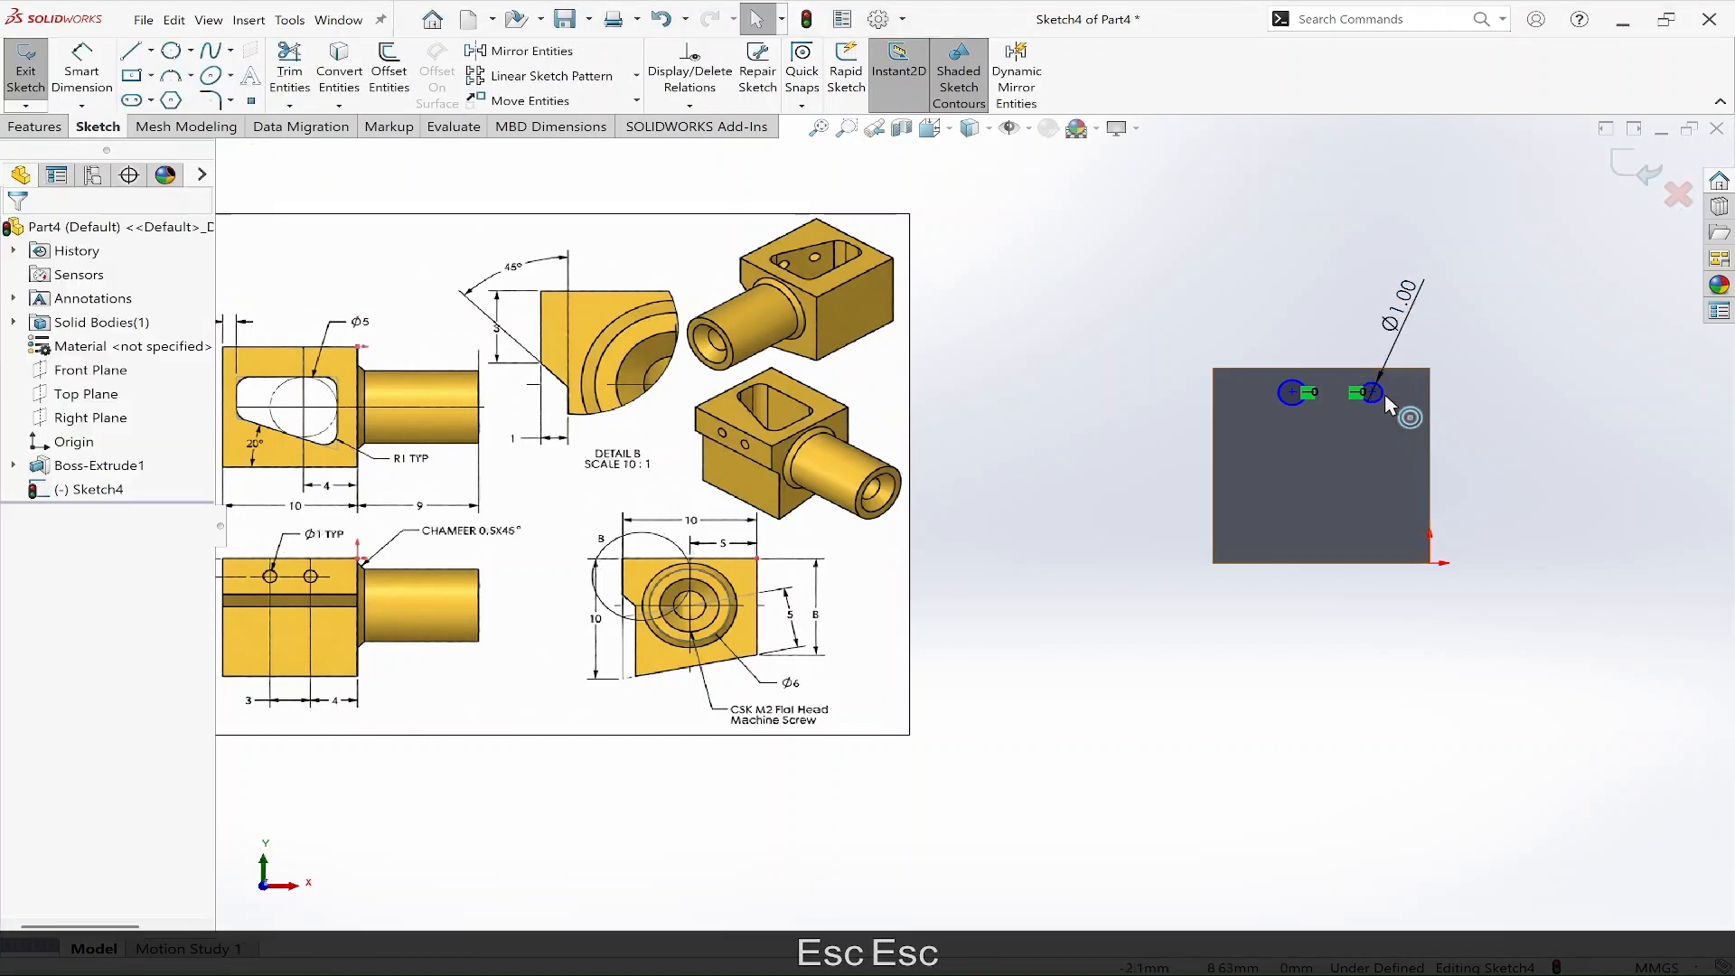
Make the two small circles equal in size.
click(1384, 394)
shift+click(1292, 398)
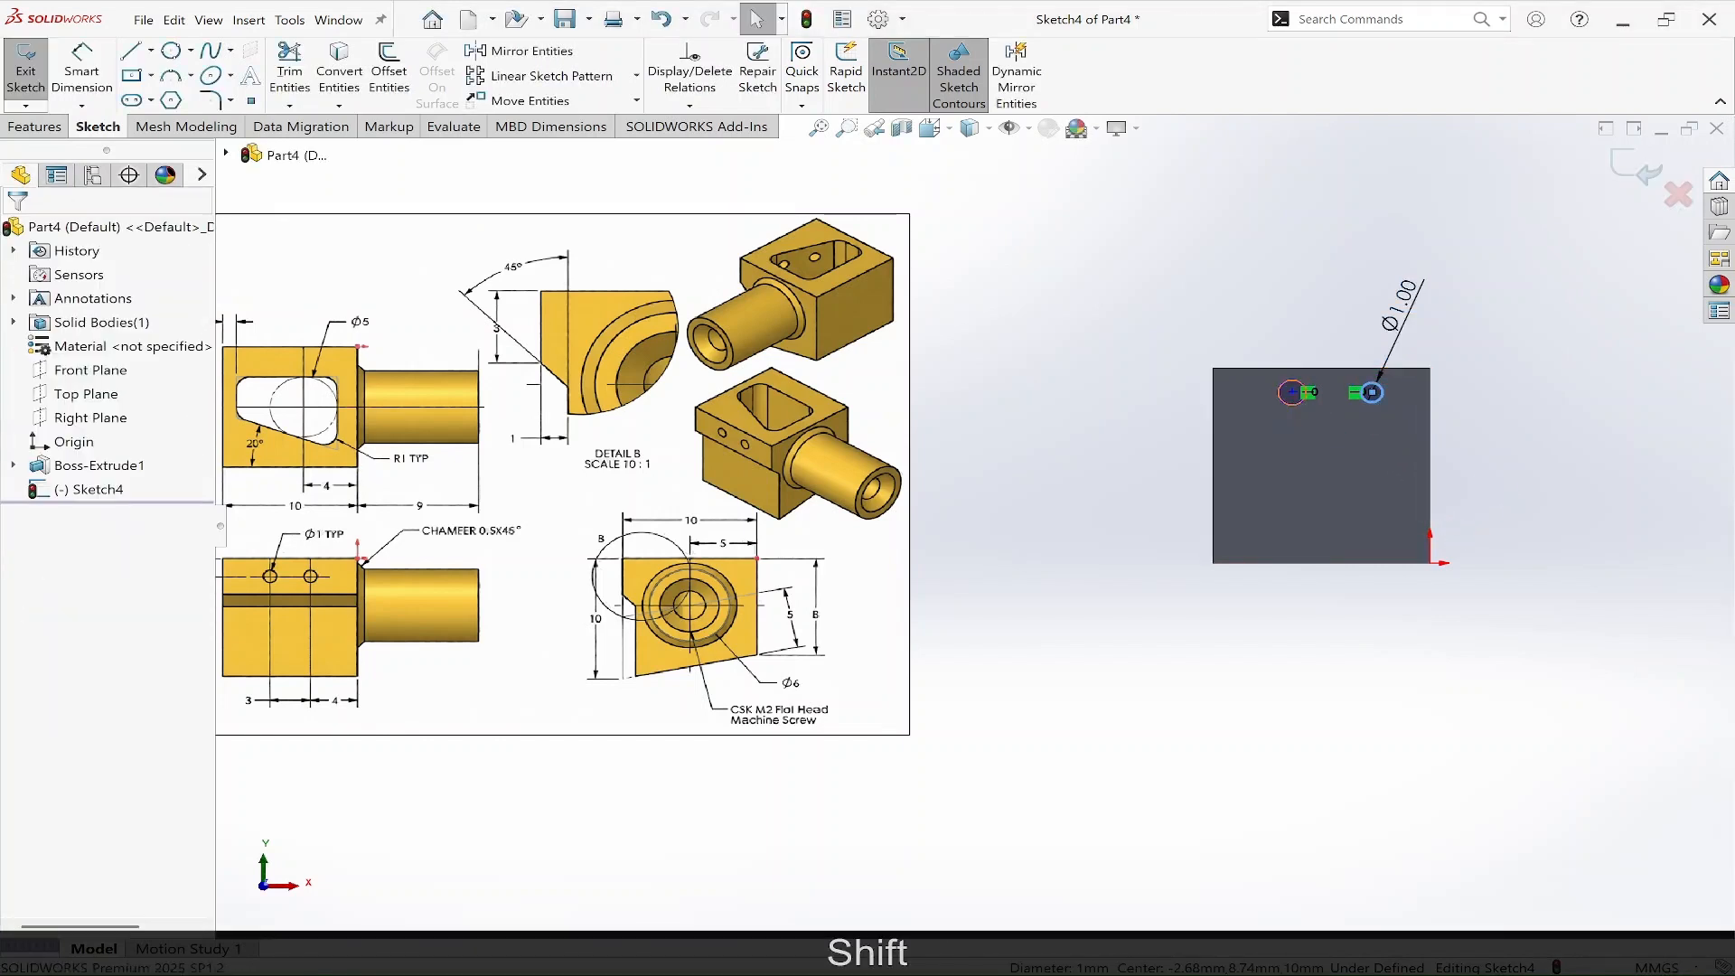
click(1412, 344)
key(Escape)
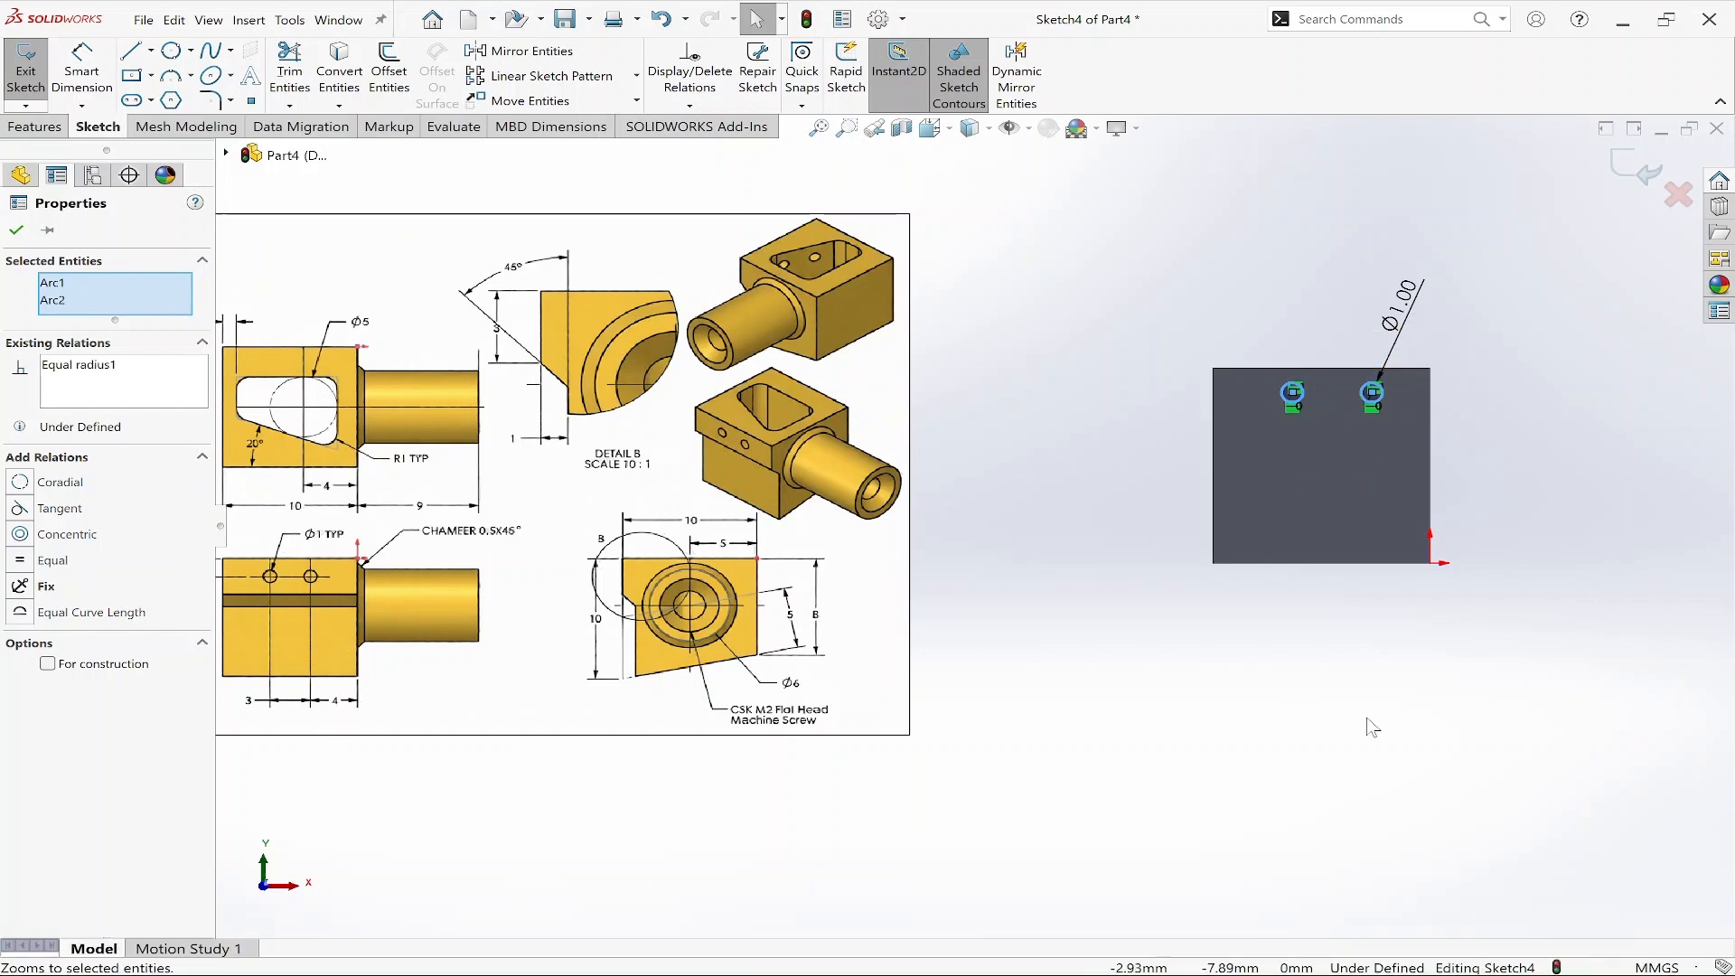
Dimension the horizontal distance between the two circle centres as 3 mm.
scroll(1423, 372, down, 6)
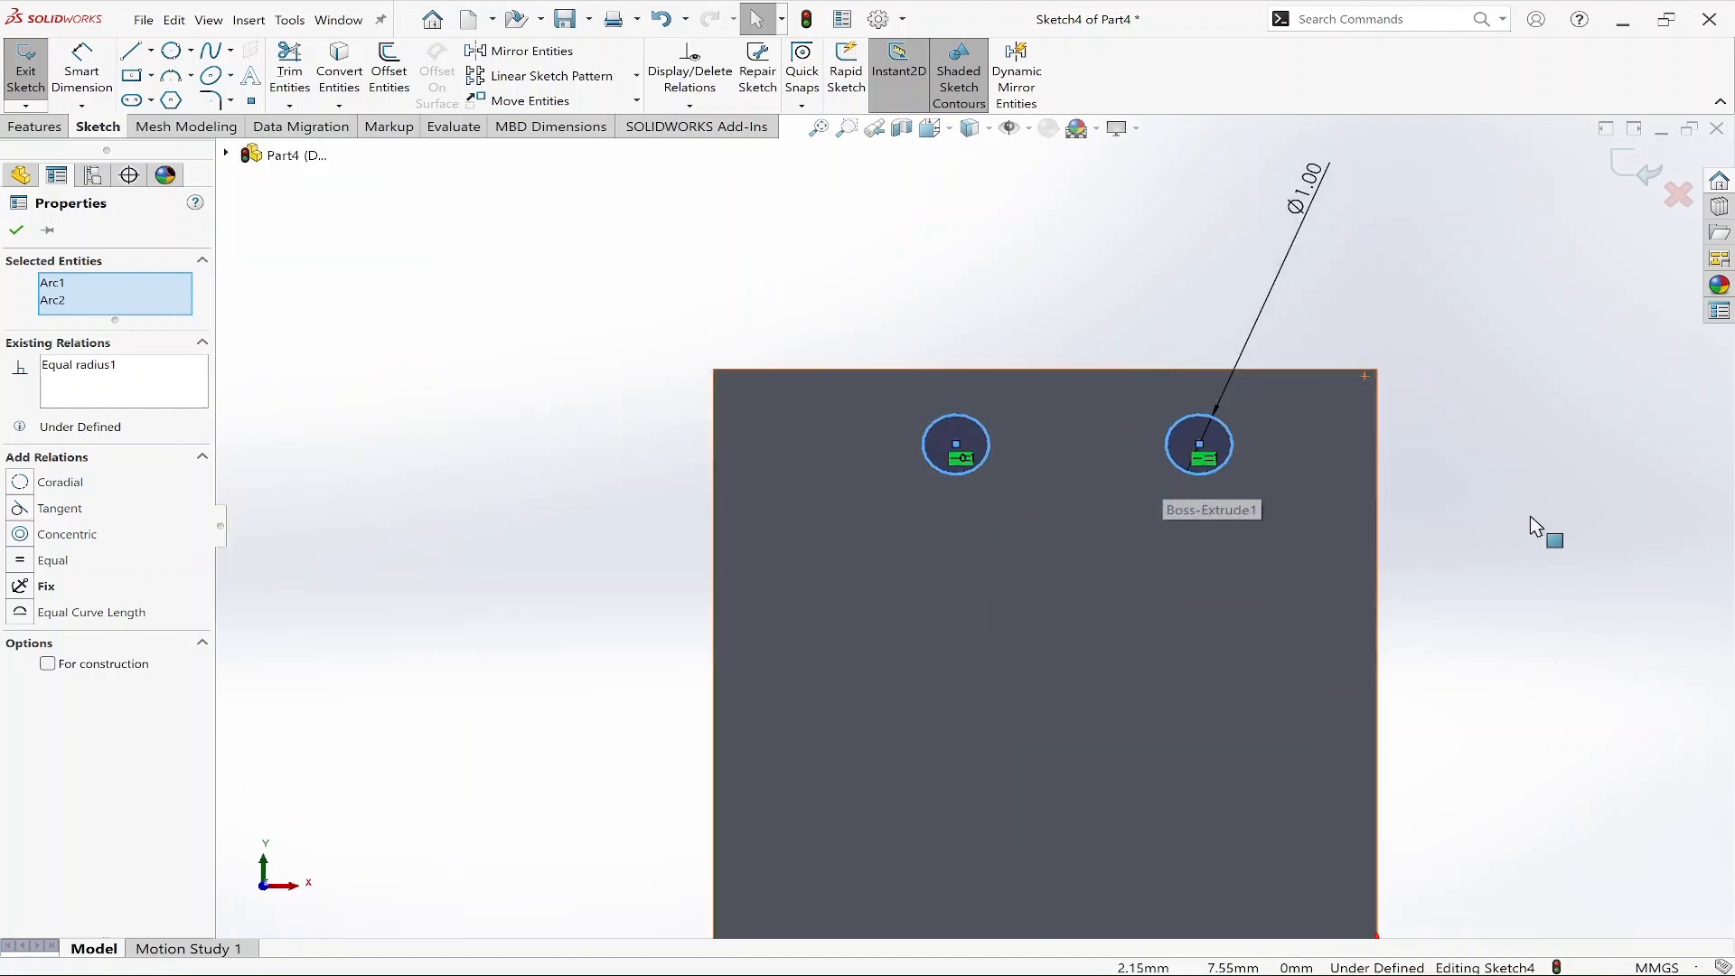
key(d)
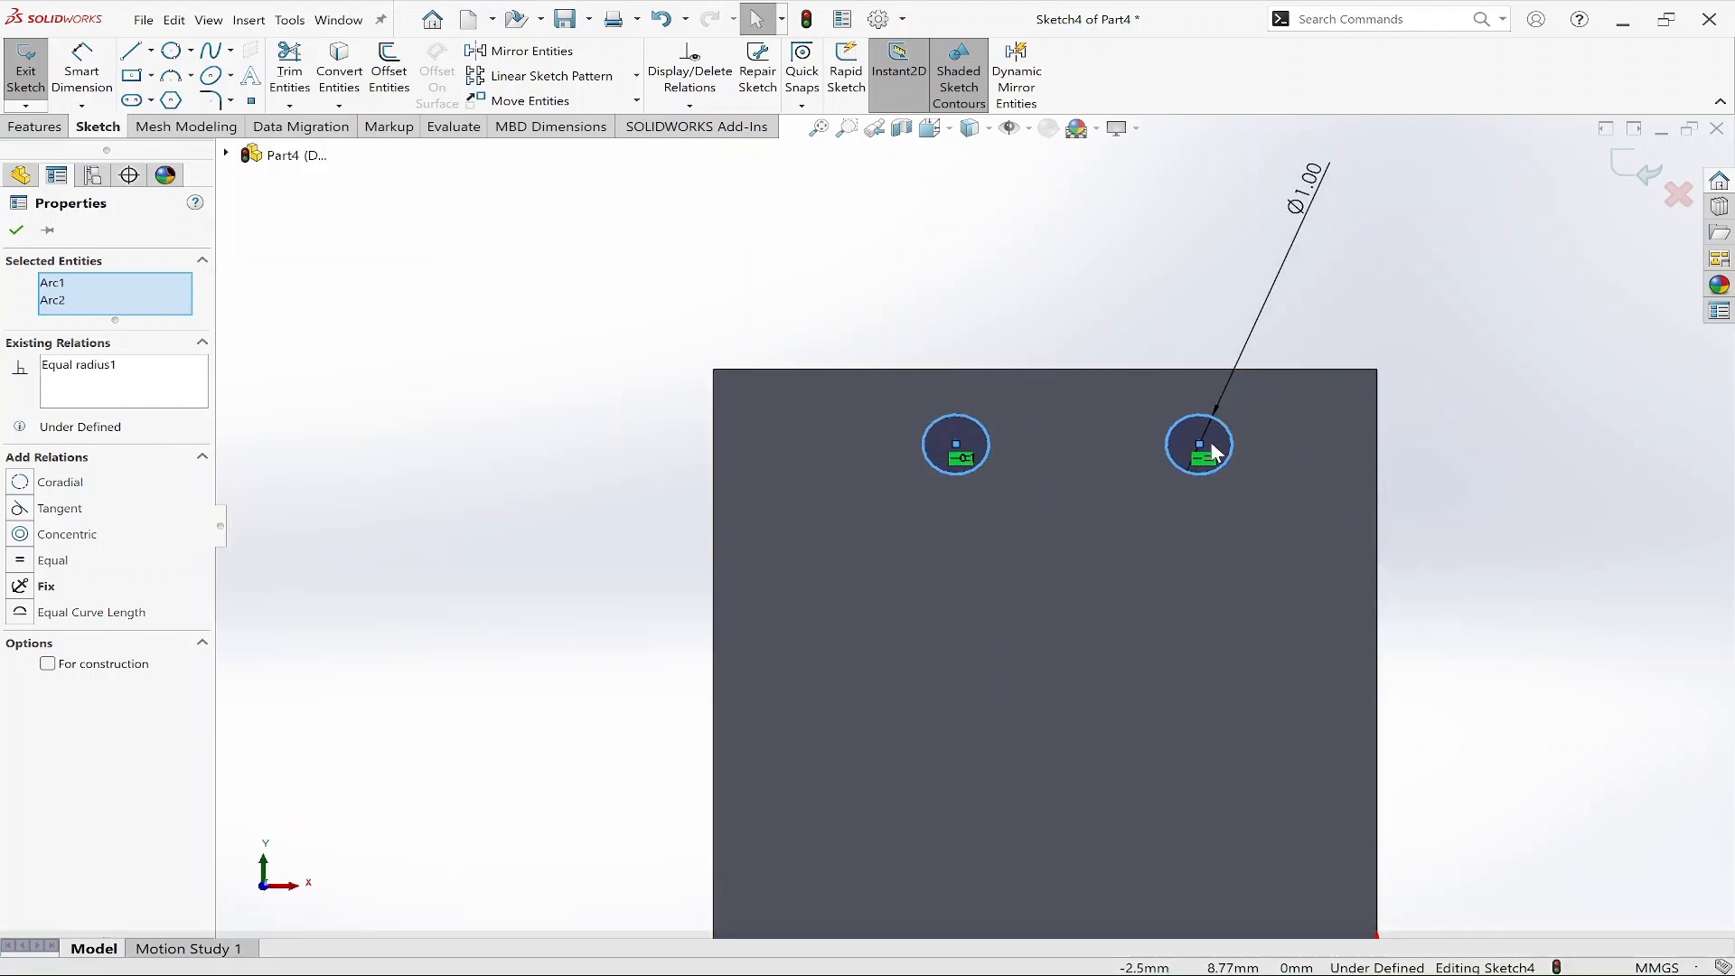
key(Escape)
key(Escape)
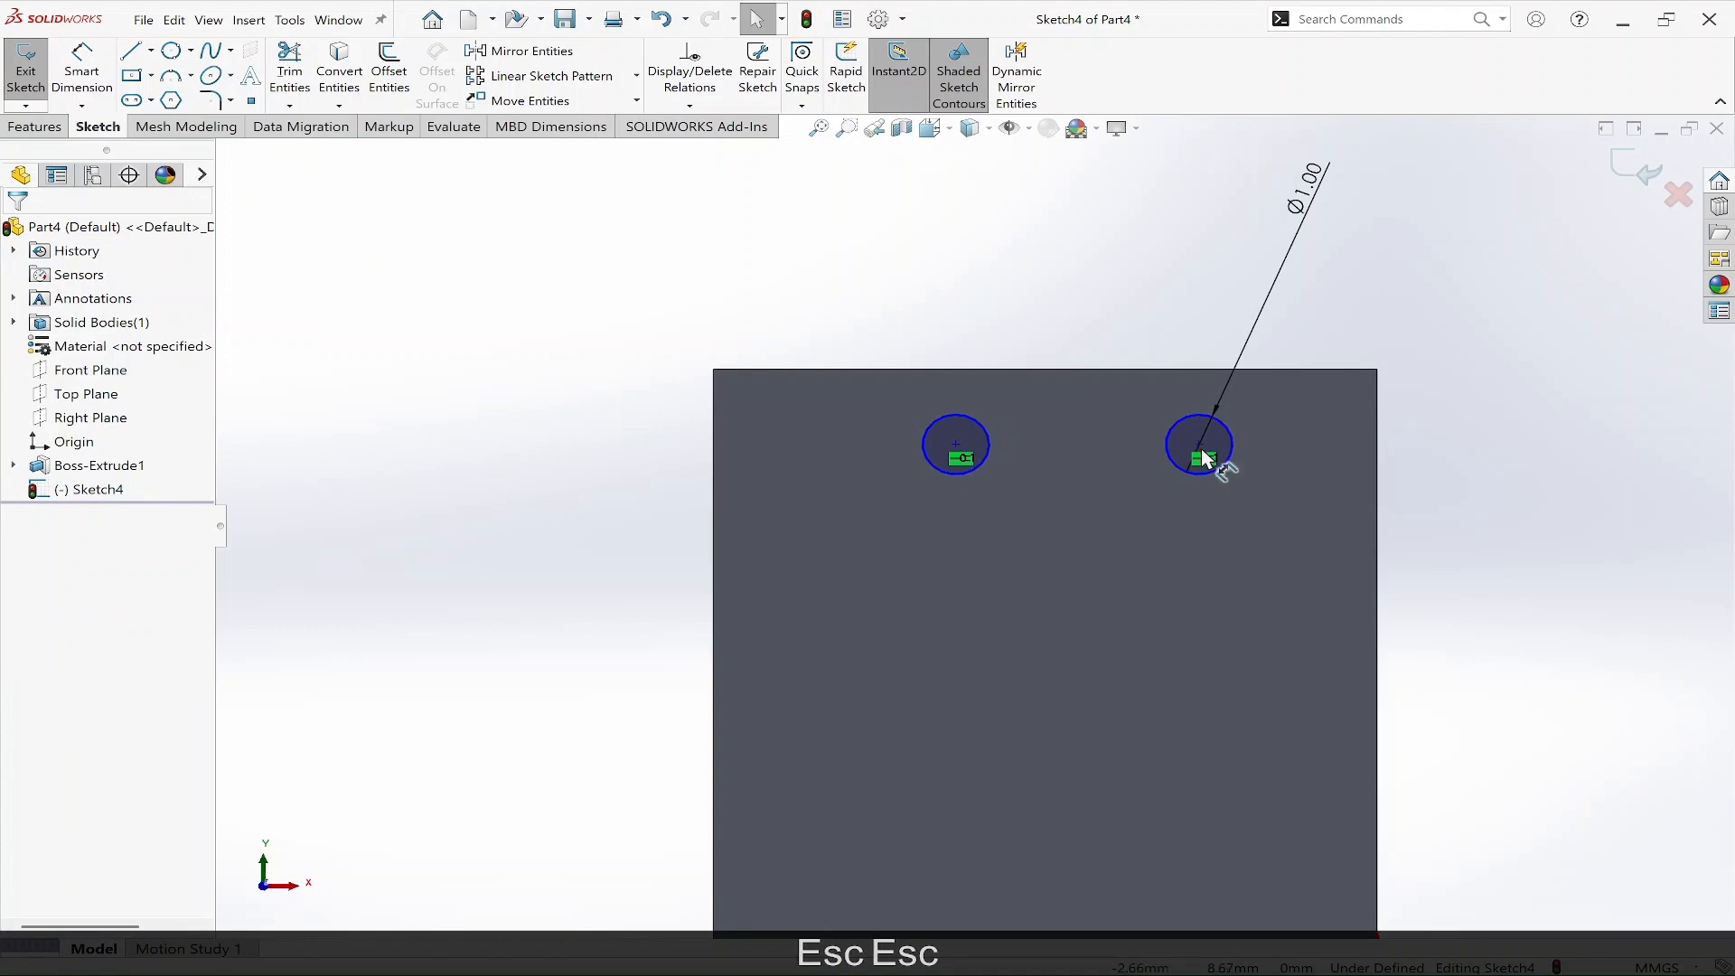
key(d)
click(1200, 445)
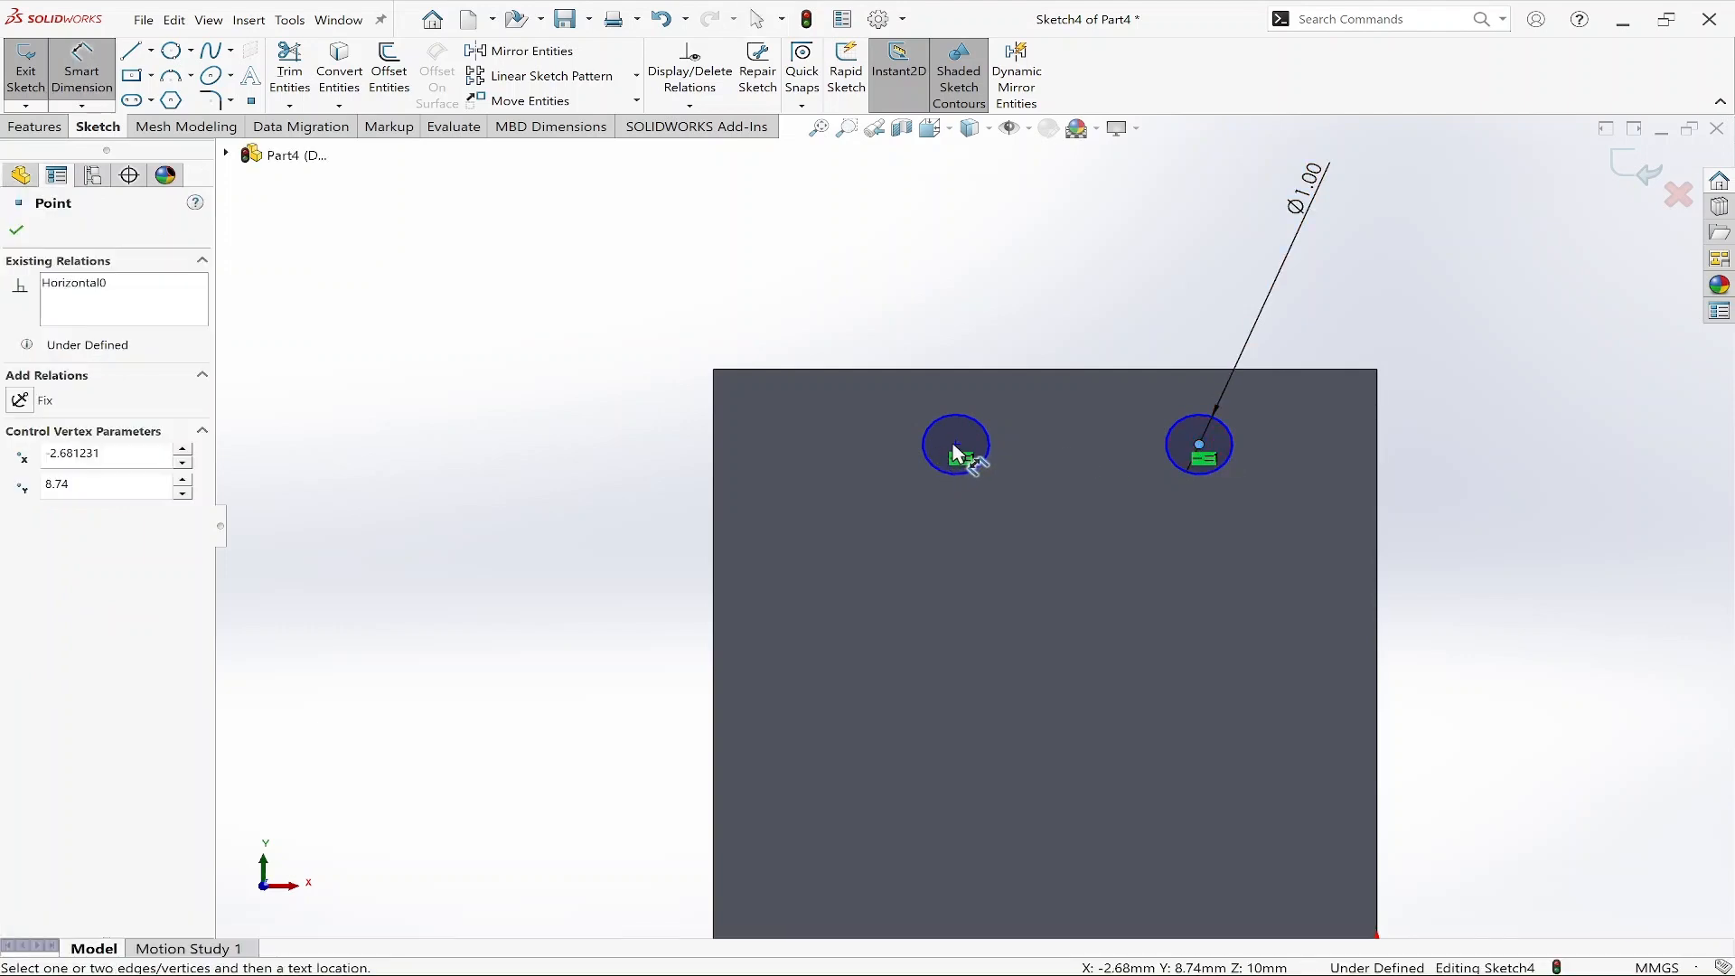
click(955, 445)
click(1039, 280)
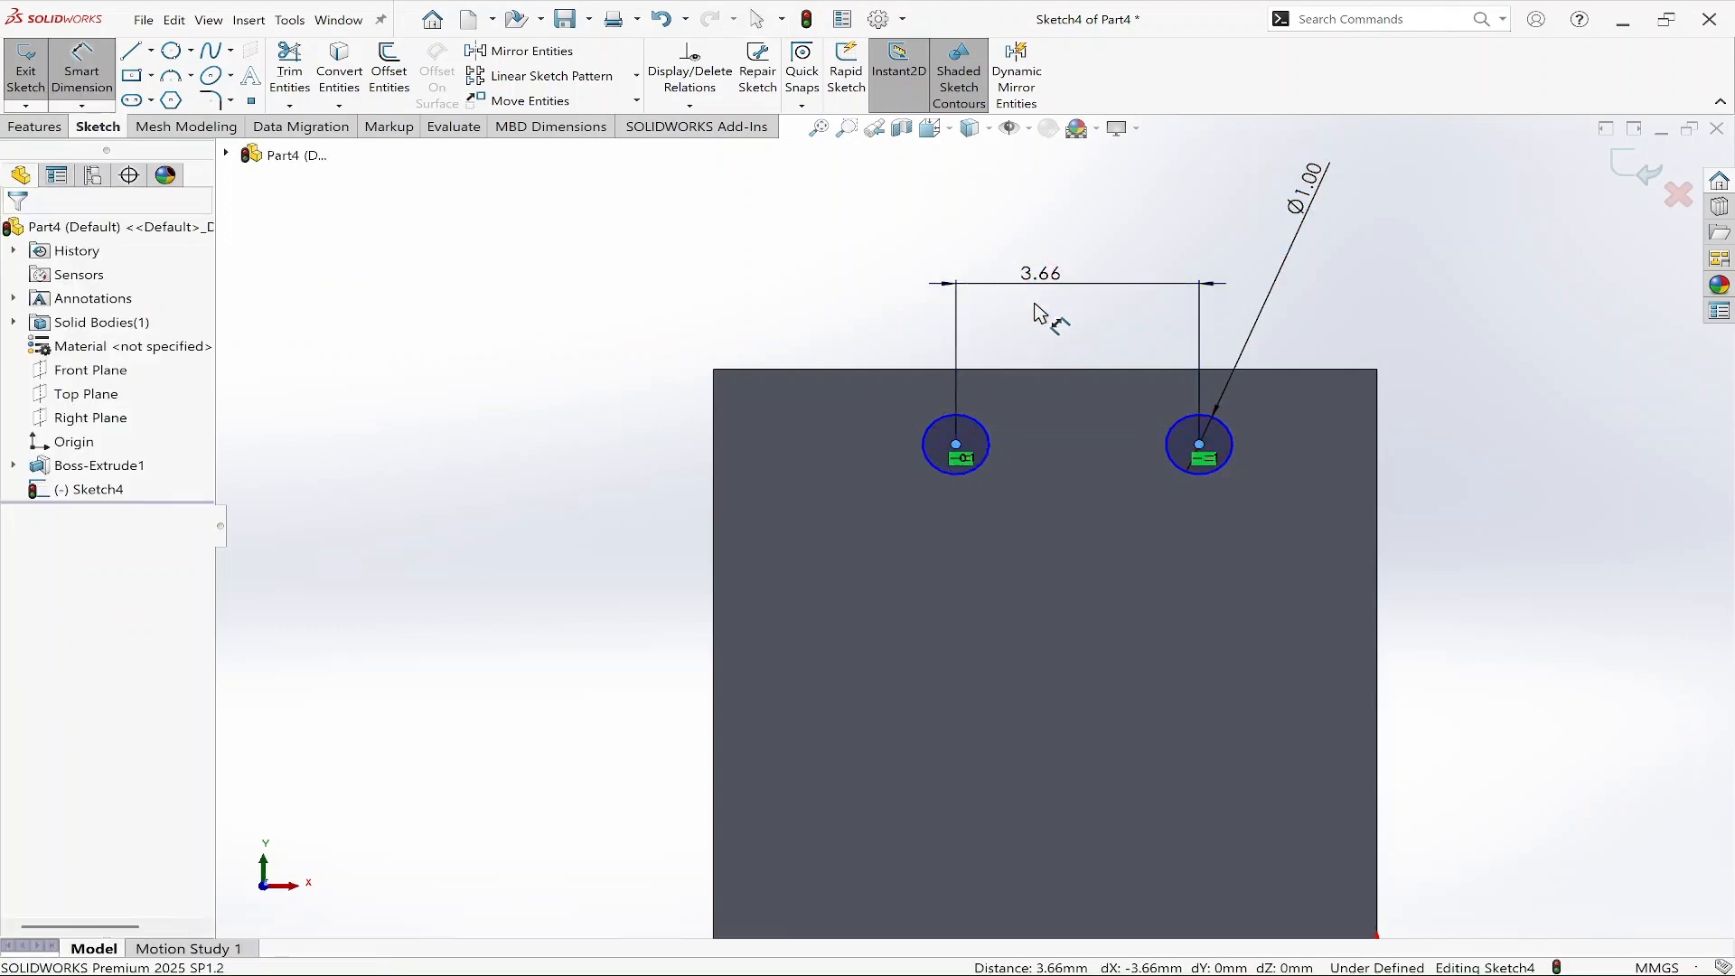
text(3.00mm)
key(Return)
Dimension the right circle's centre from the face's right edge as 4 mm.
scroll(1296, 612, up, 5)
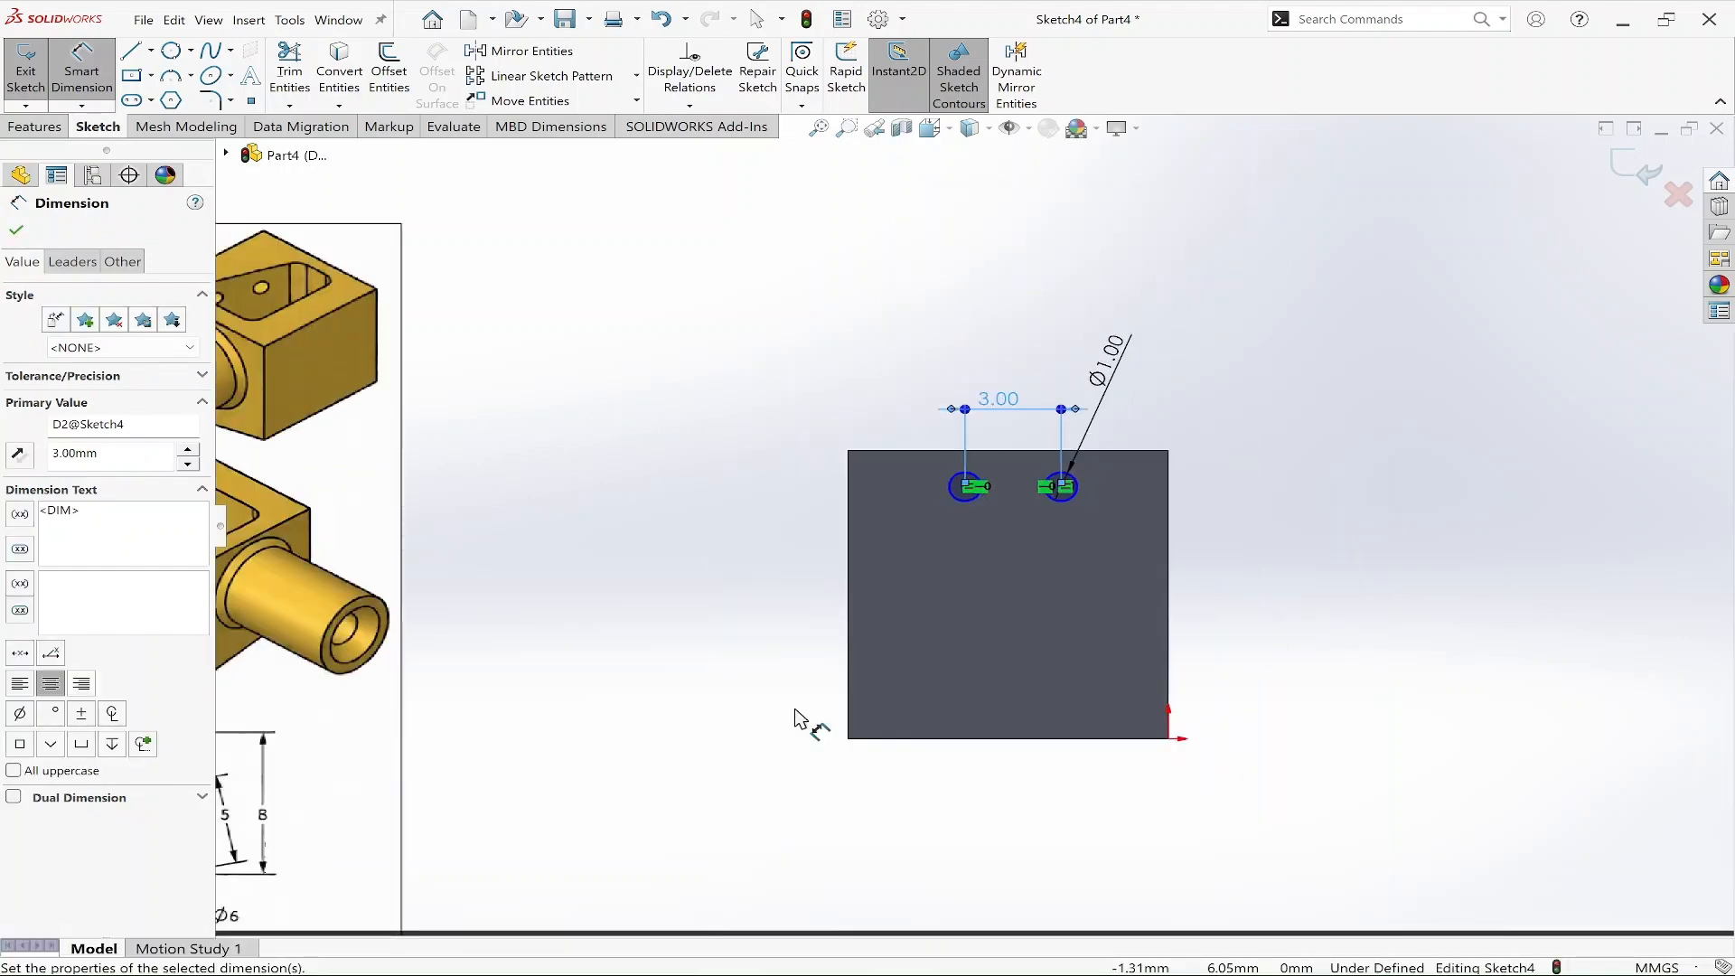
scroll(449, 759, up, 2)
scroll(453, 597, down, 4)
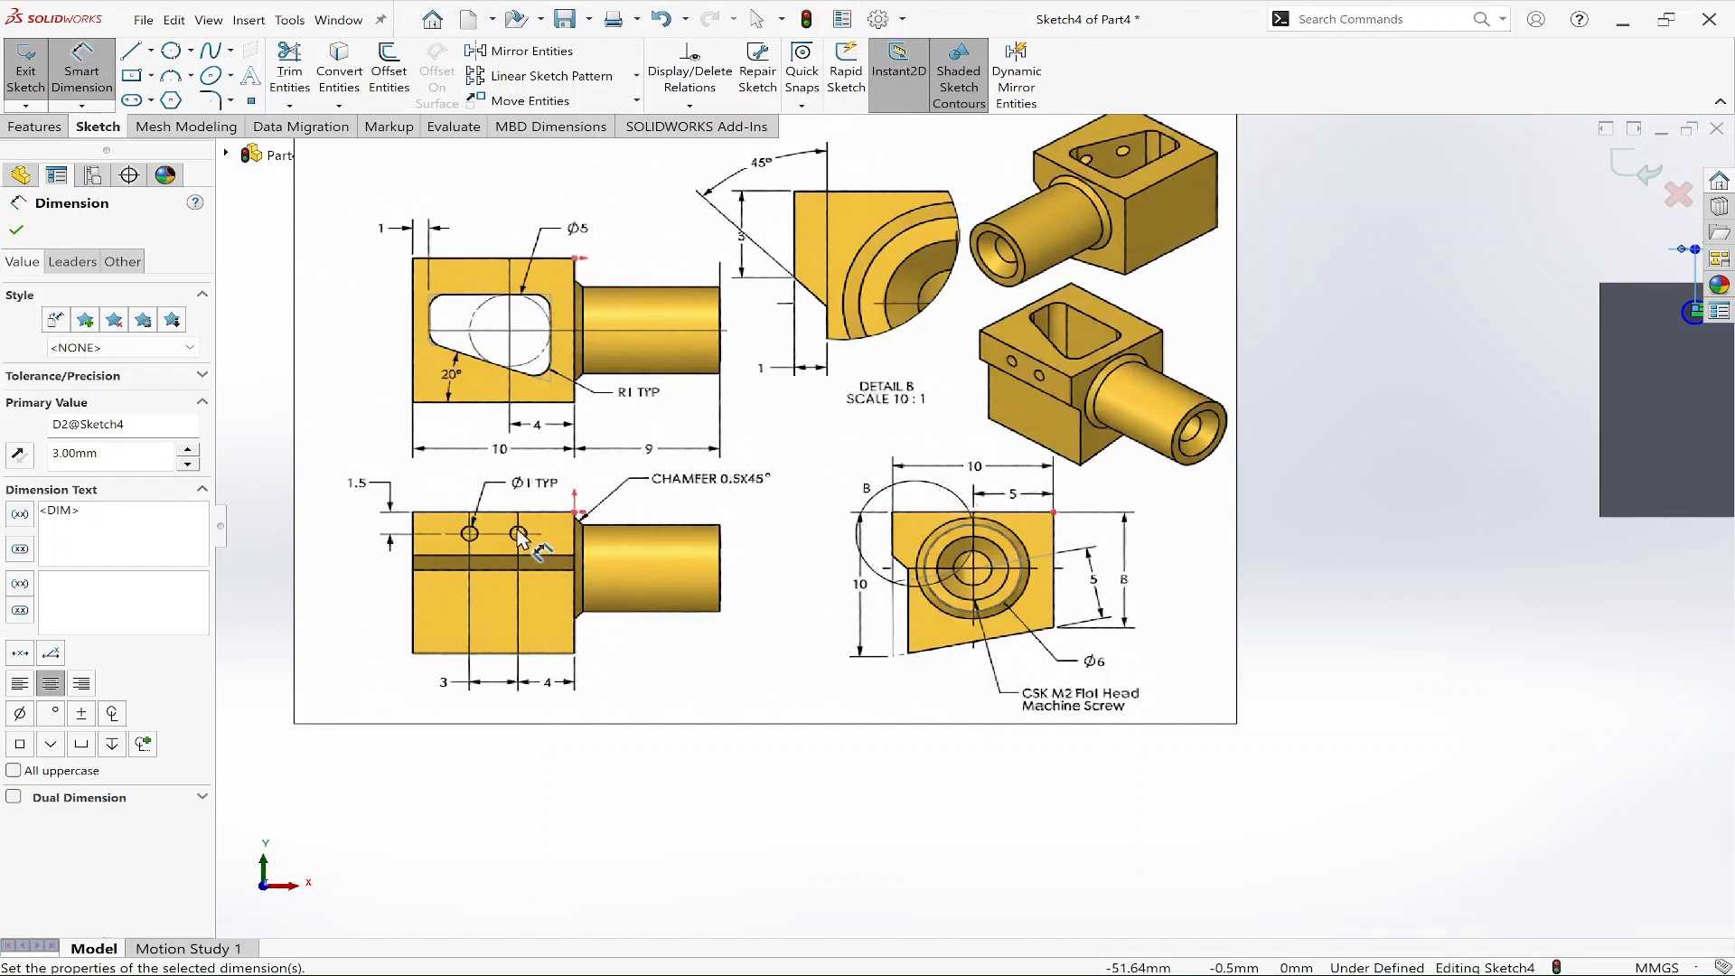
scroll(1463, 380, up, 4)
scroll(1432, 437, down, 4)
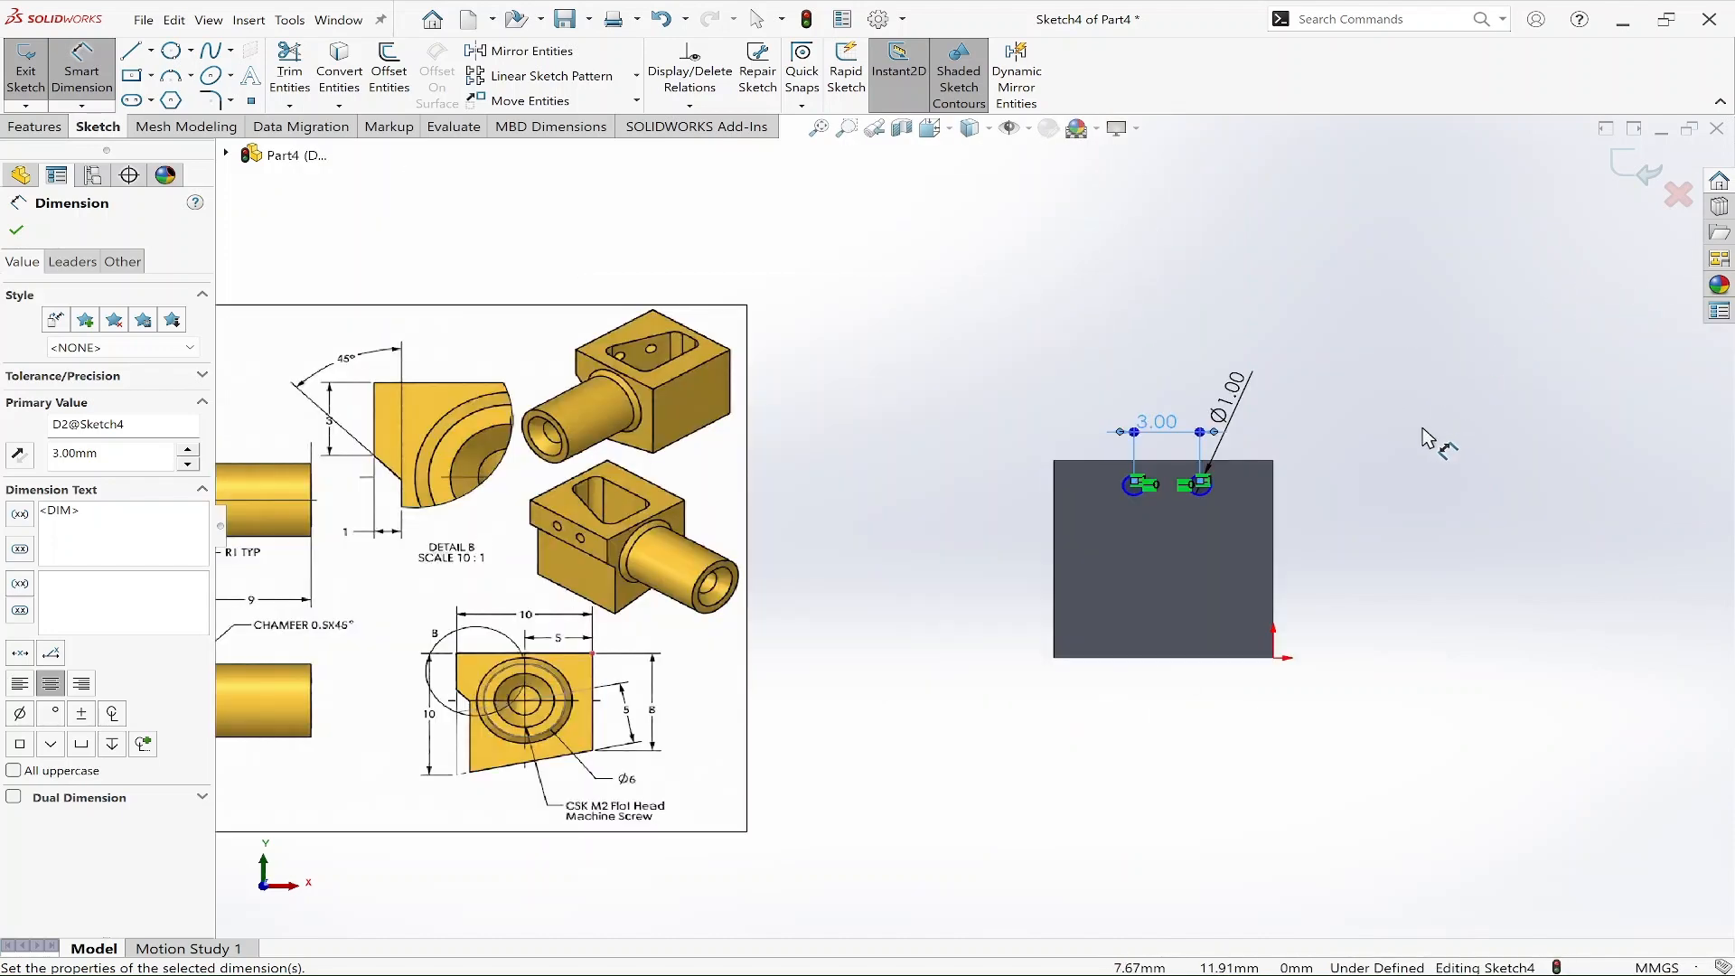
scroll(1141, 533, down, 2)
mouse_move(1147, 528)
mouse_down()
mouse_move(1053, 542)
mouse_move(994, 522)
mouse_up()
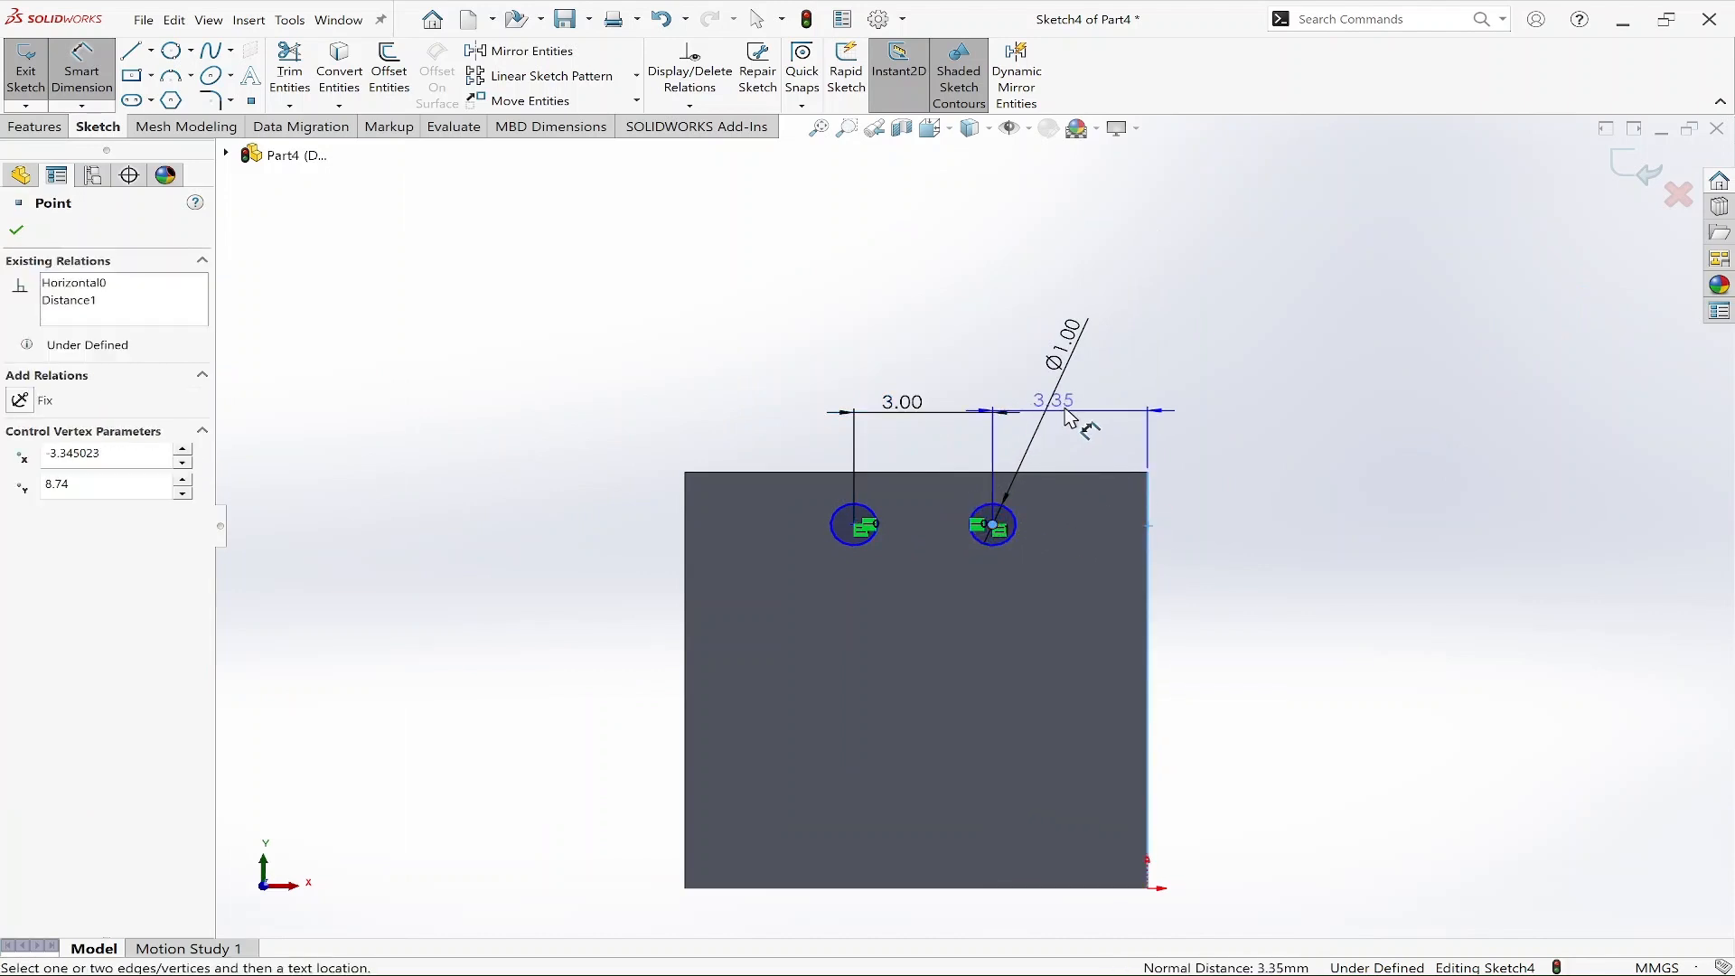
click(1058, 411)
text(4)
key(Return)
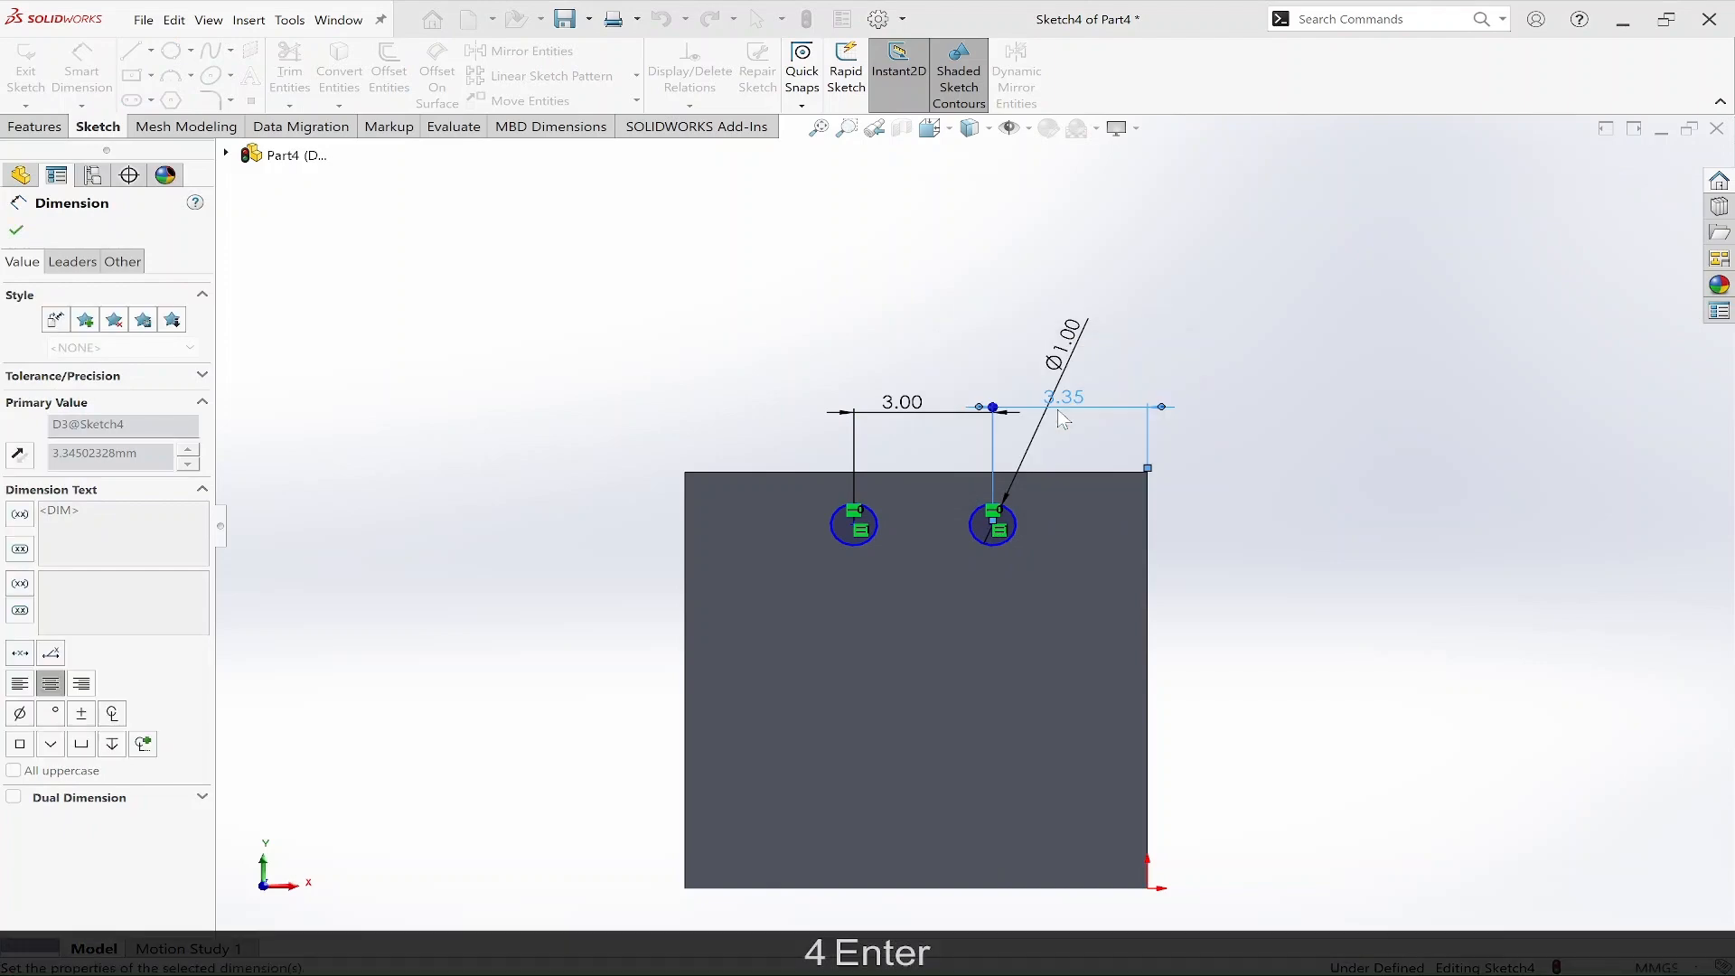
key(Escape)
Dimension the left circle's centre 1.5 mm below the face's top edge.
scroll(973, 526, up, 5)
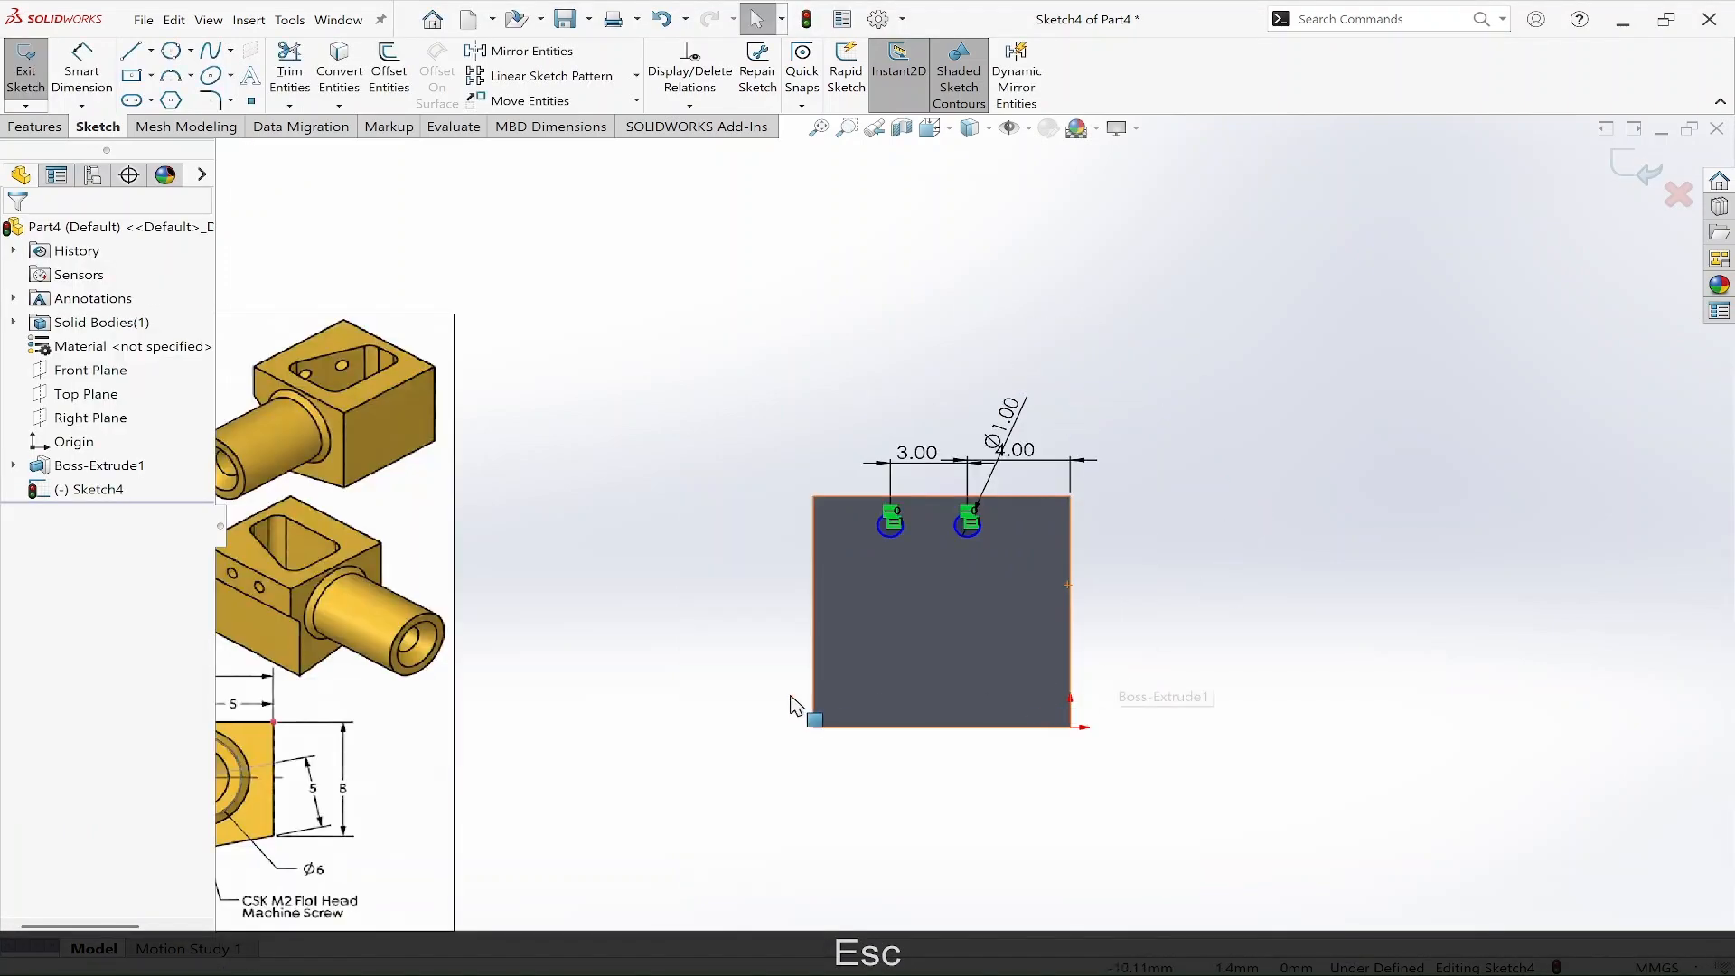
scroll(344, 664, down, 3)
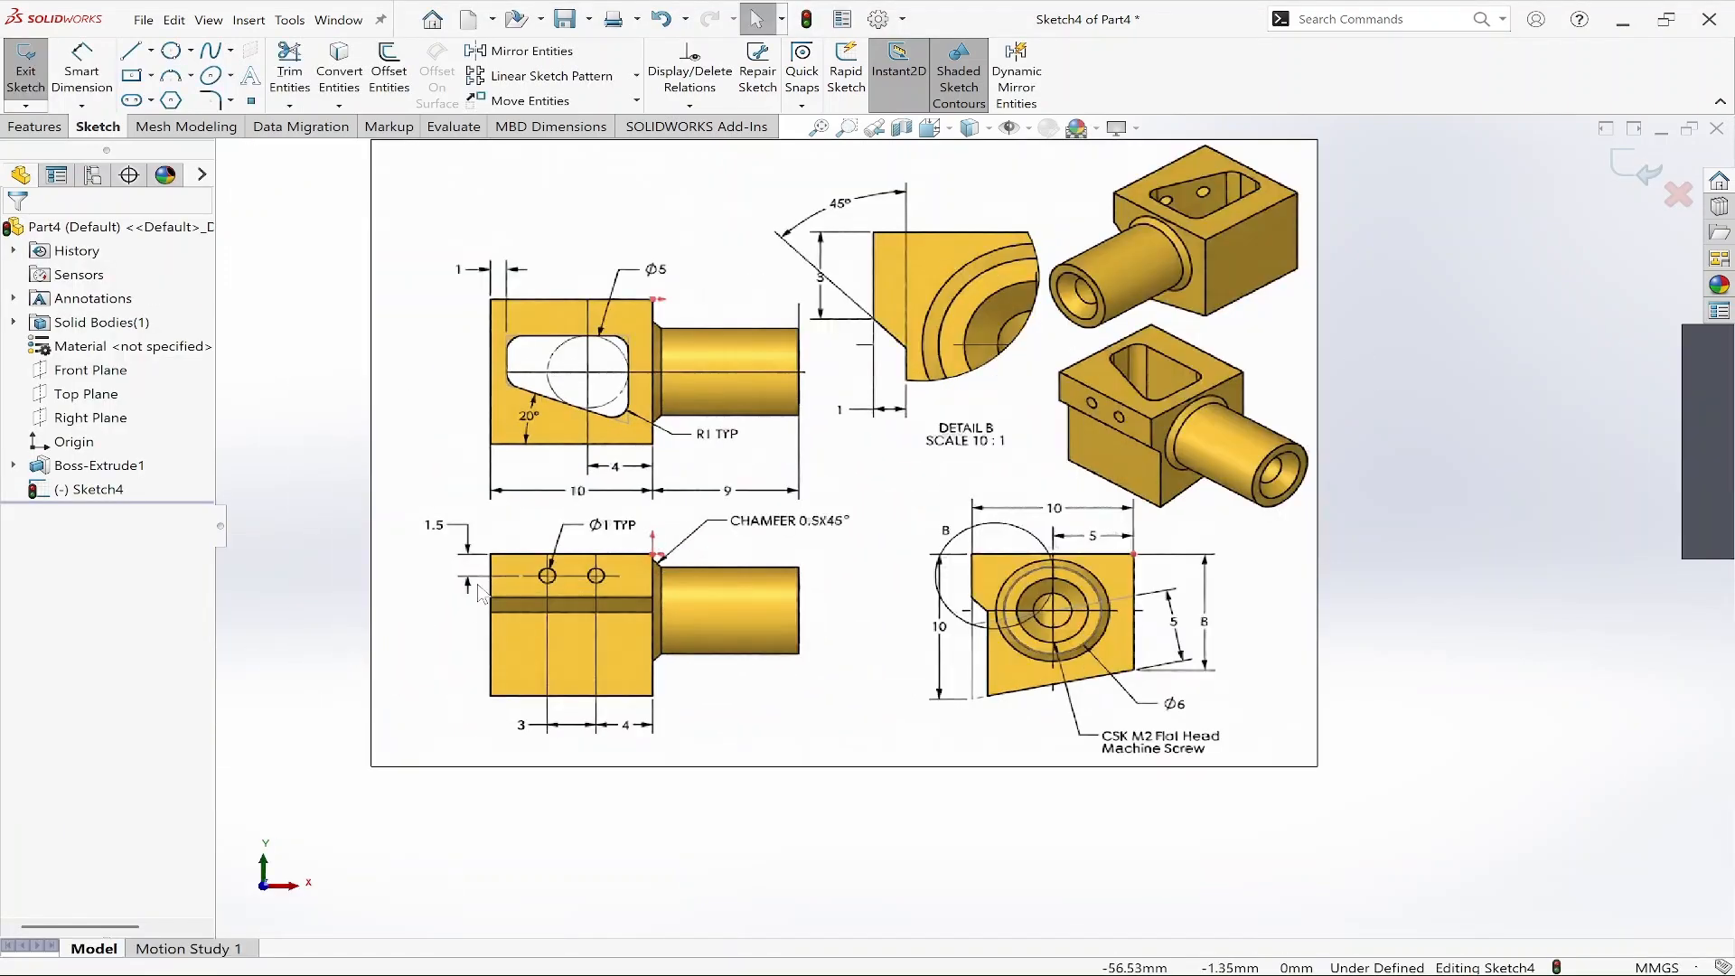
scroll(548, 564, down, 2)
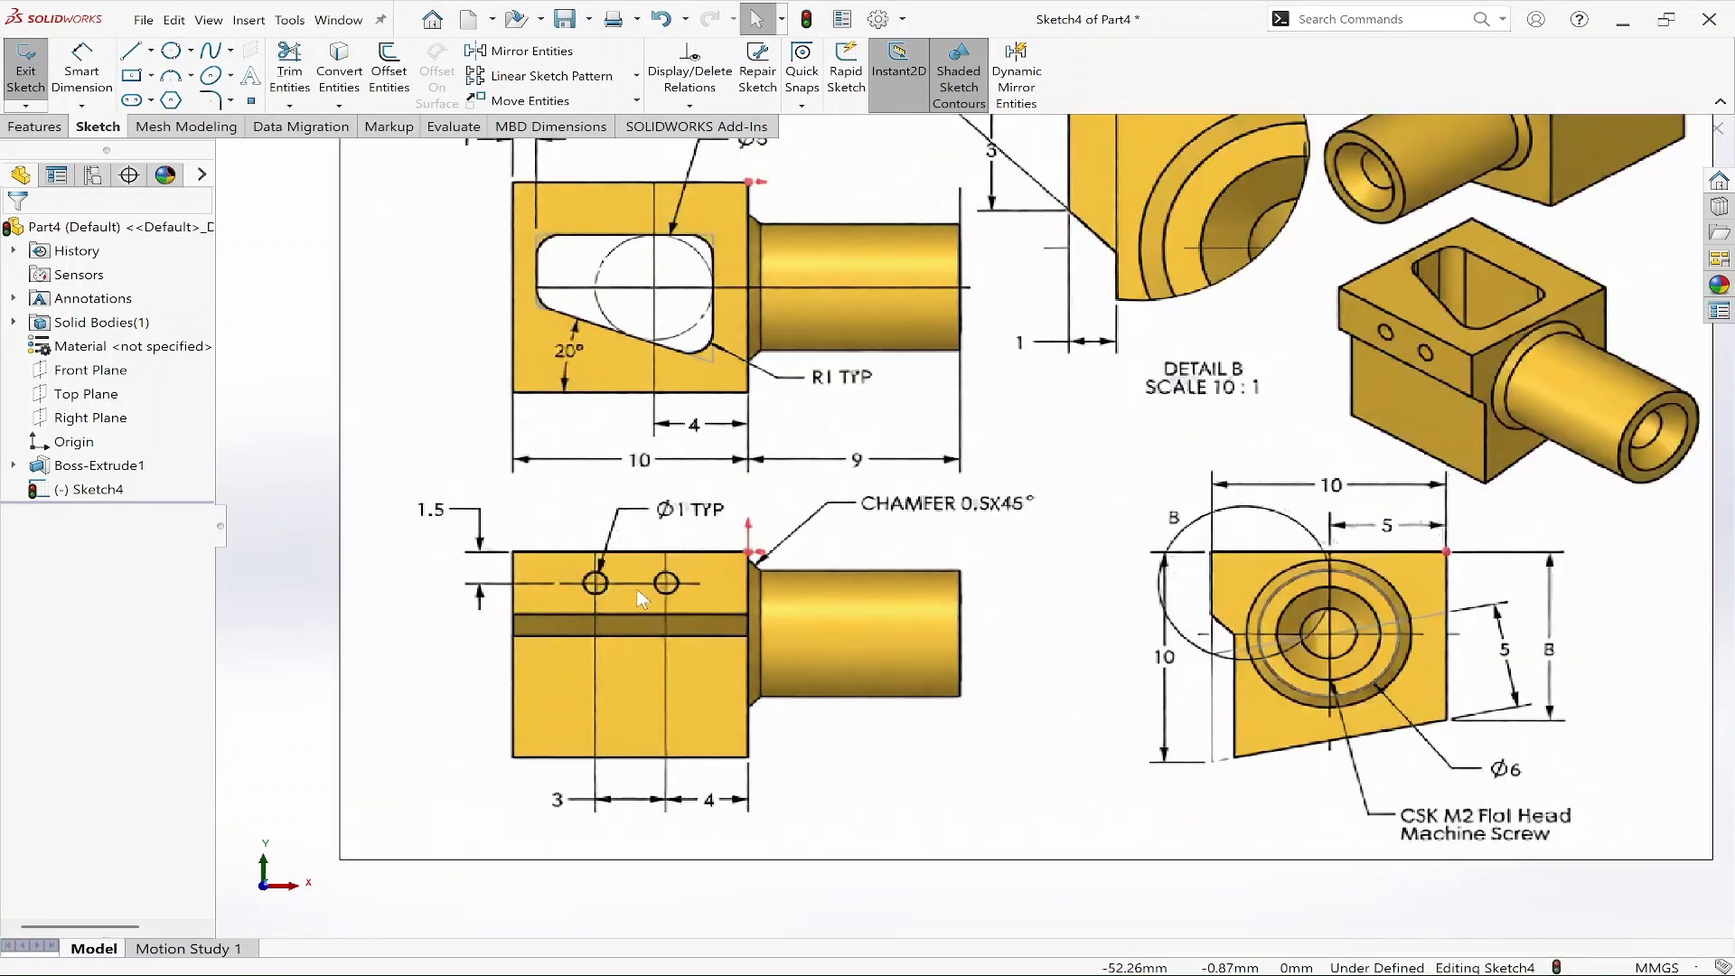
scroll(974, 525, up, 4)
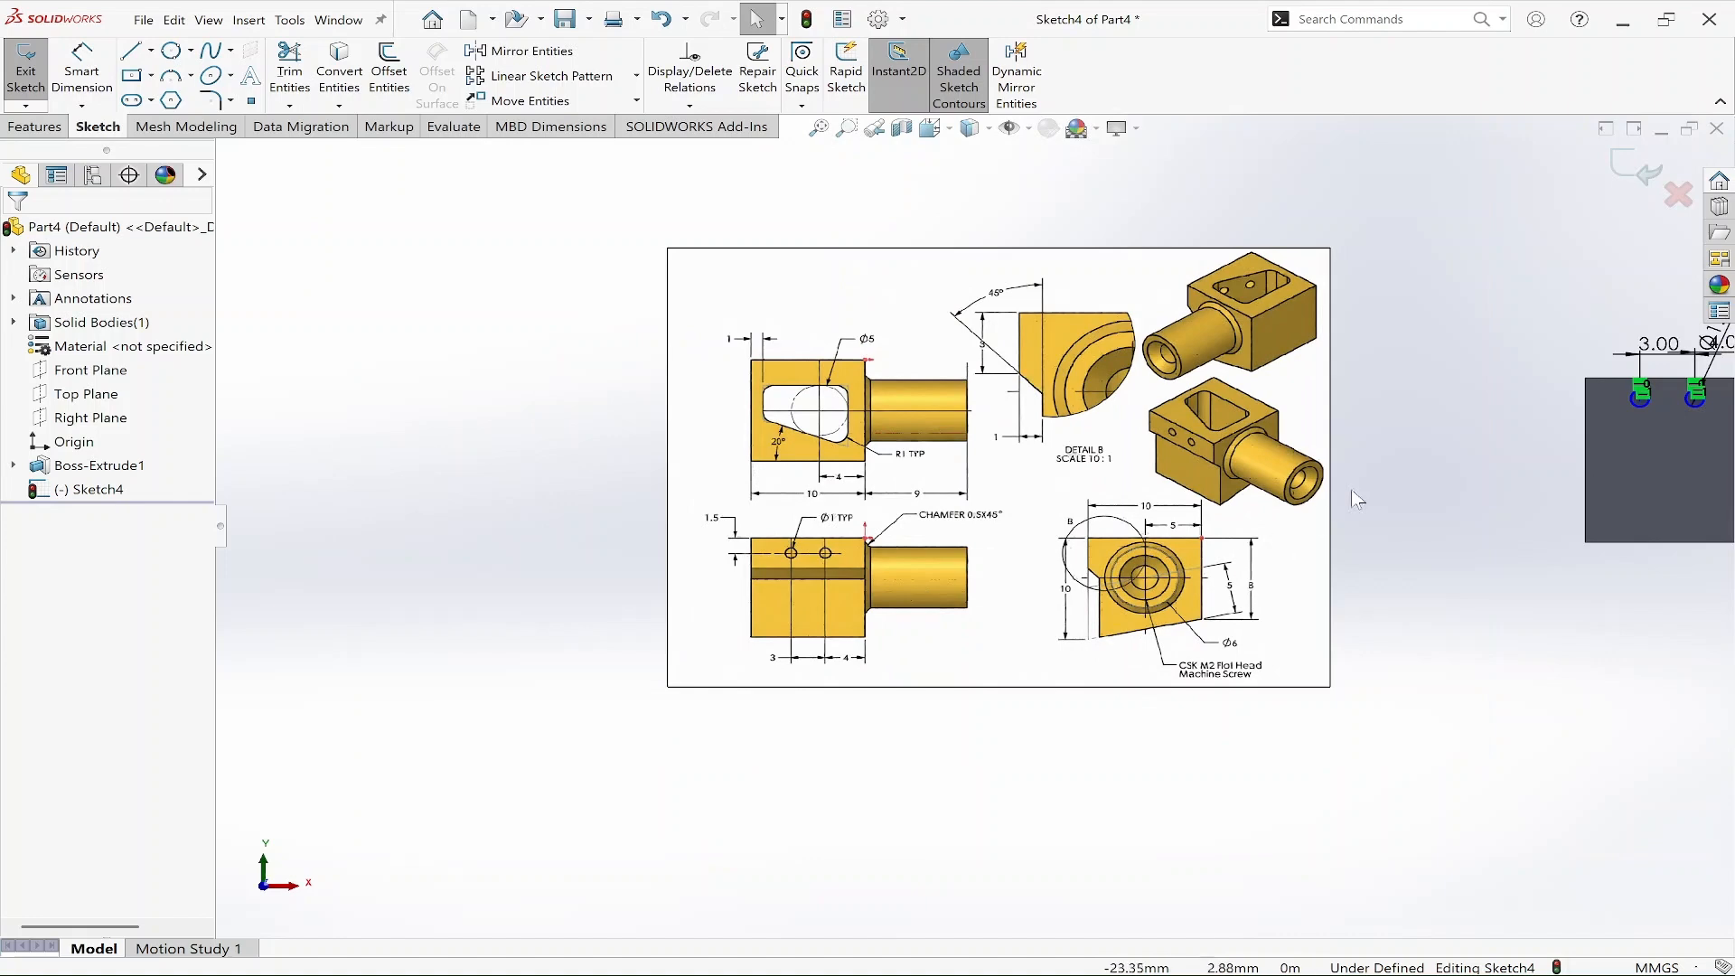
scroll(1572, 416, down, 6)
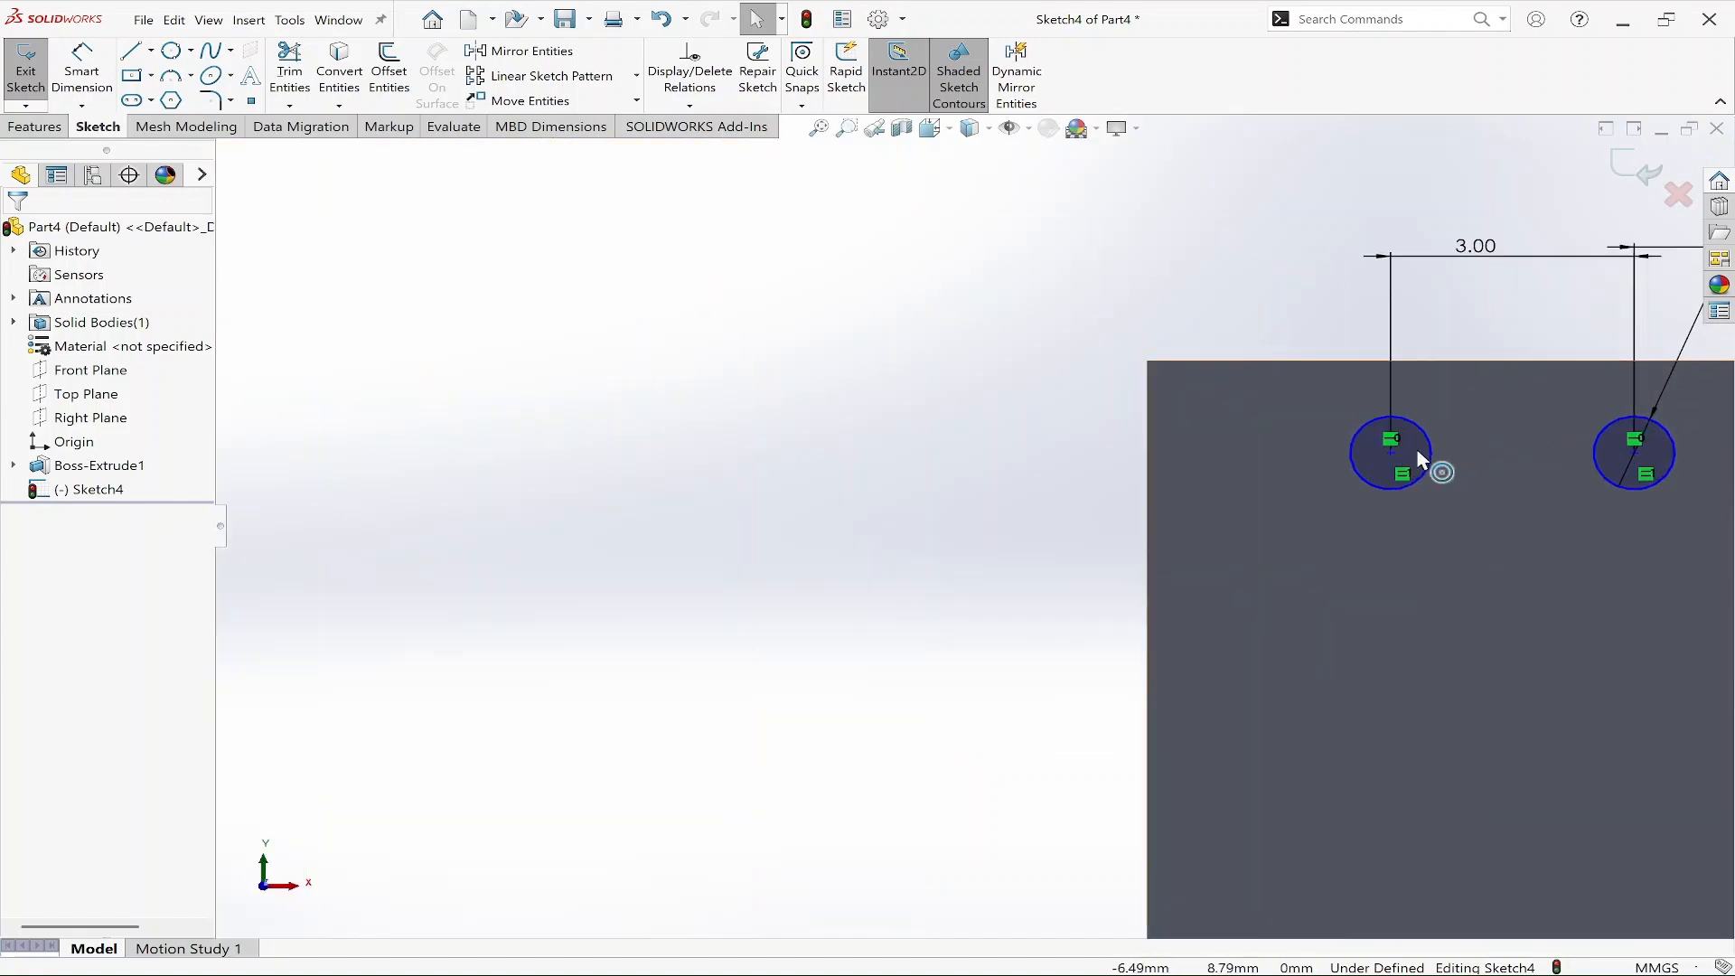
key(d)
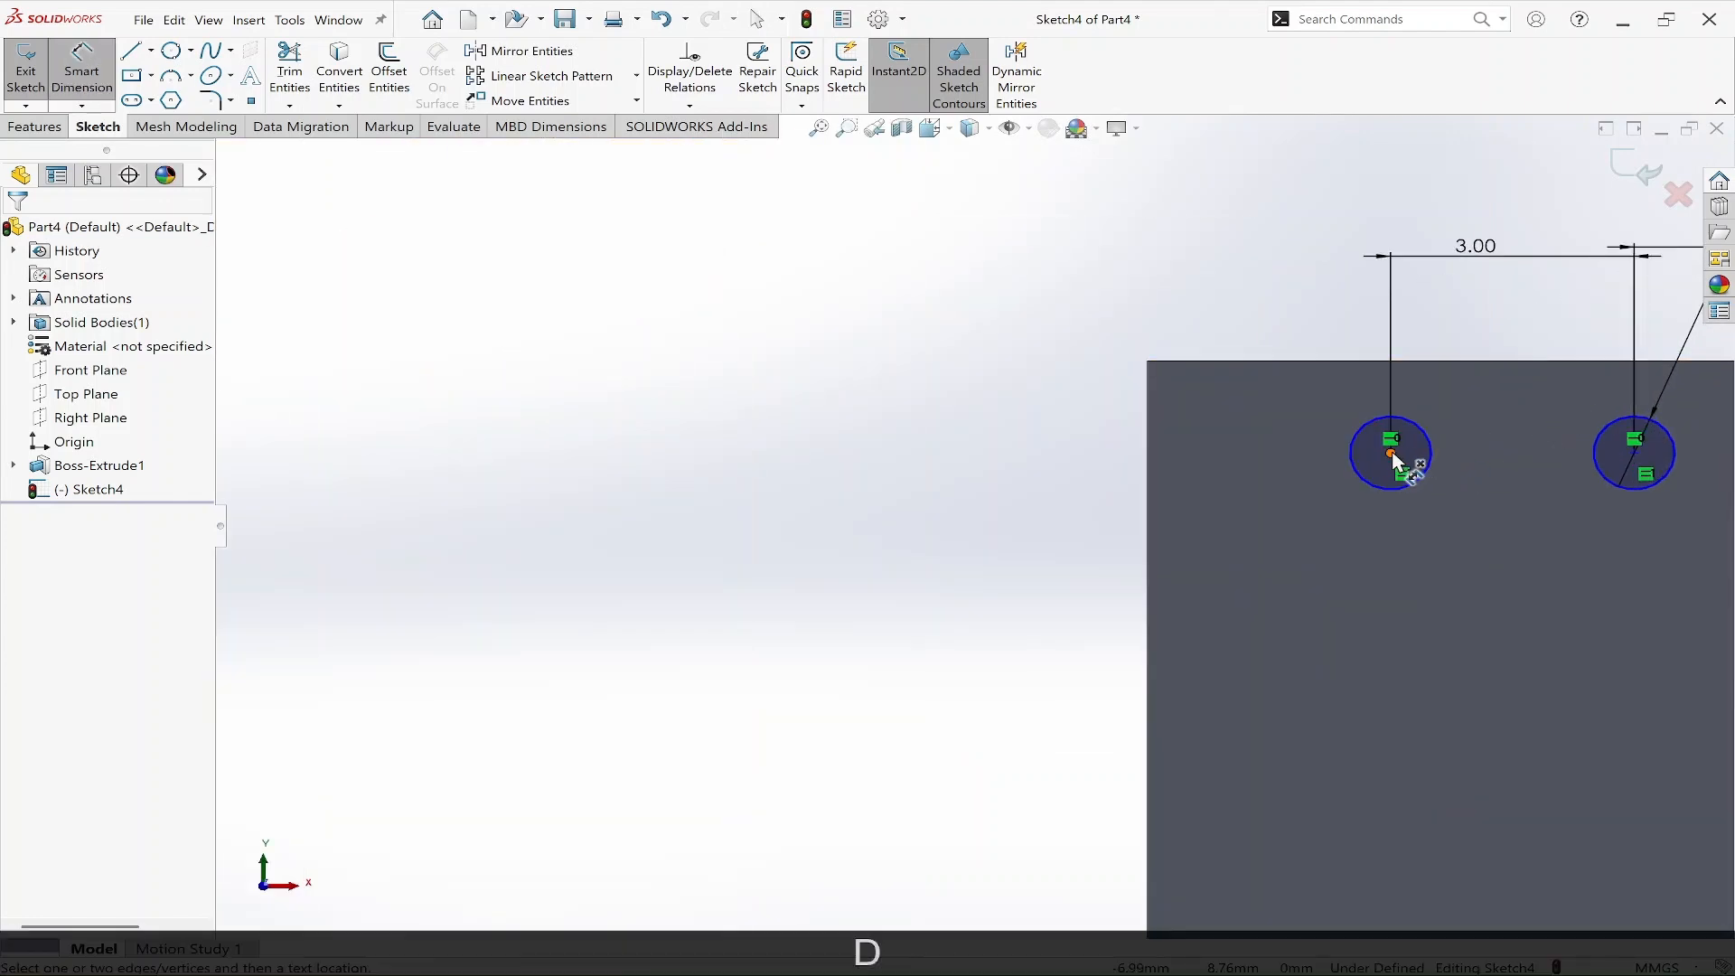
click(1392, 454)
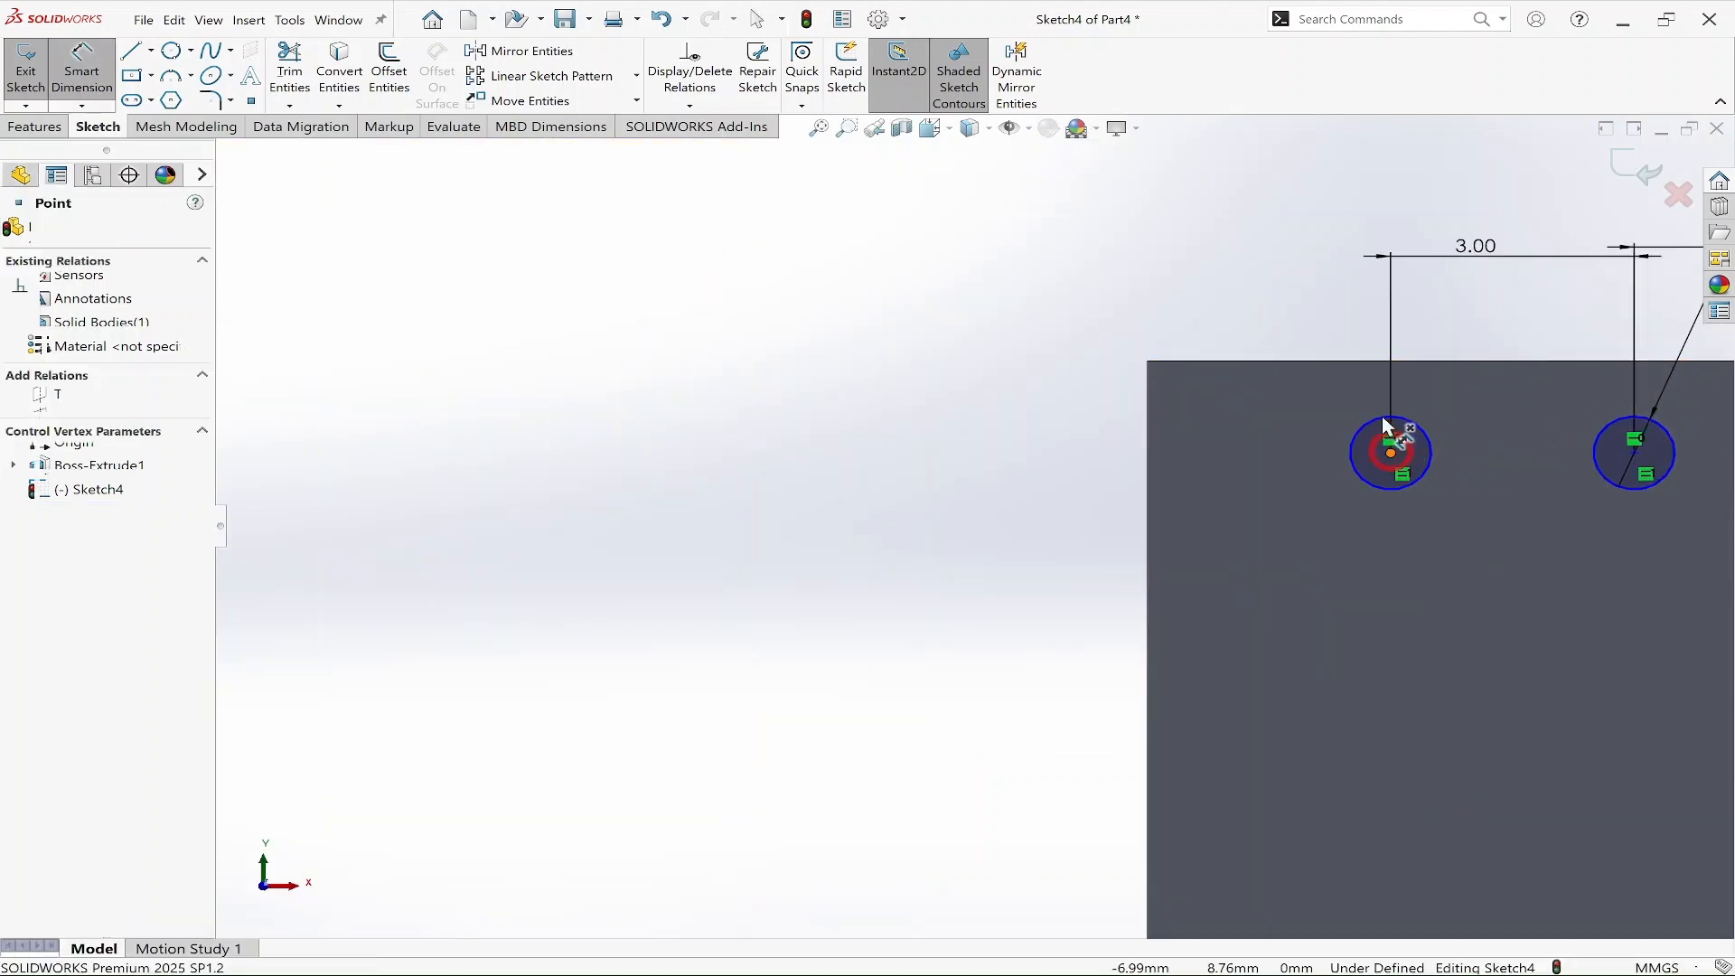
click(1375, 362)
click(823, 428)
text(1.5)
key(Return)
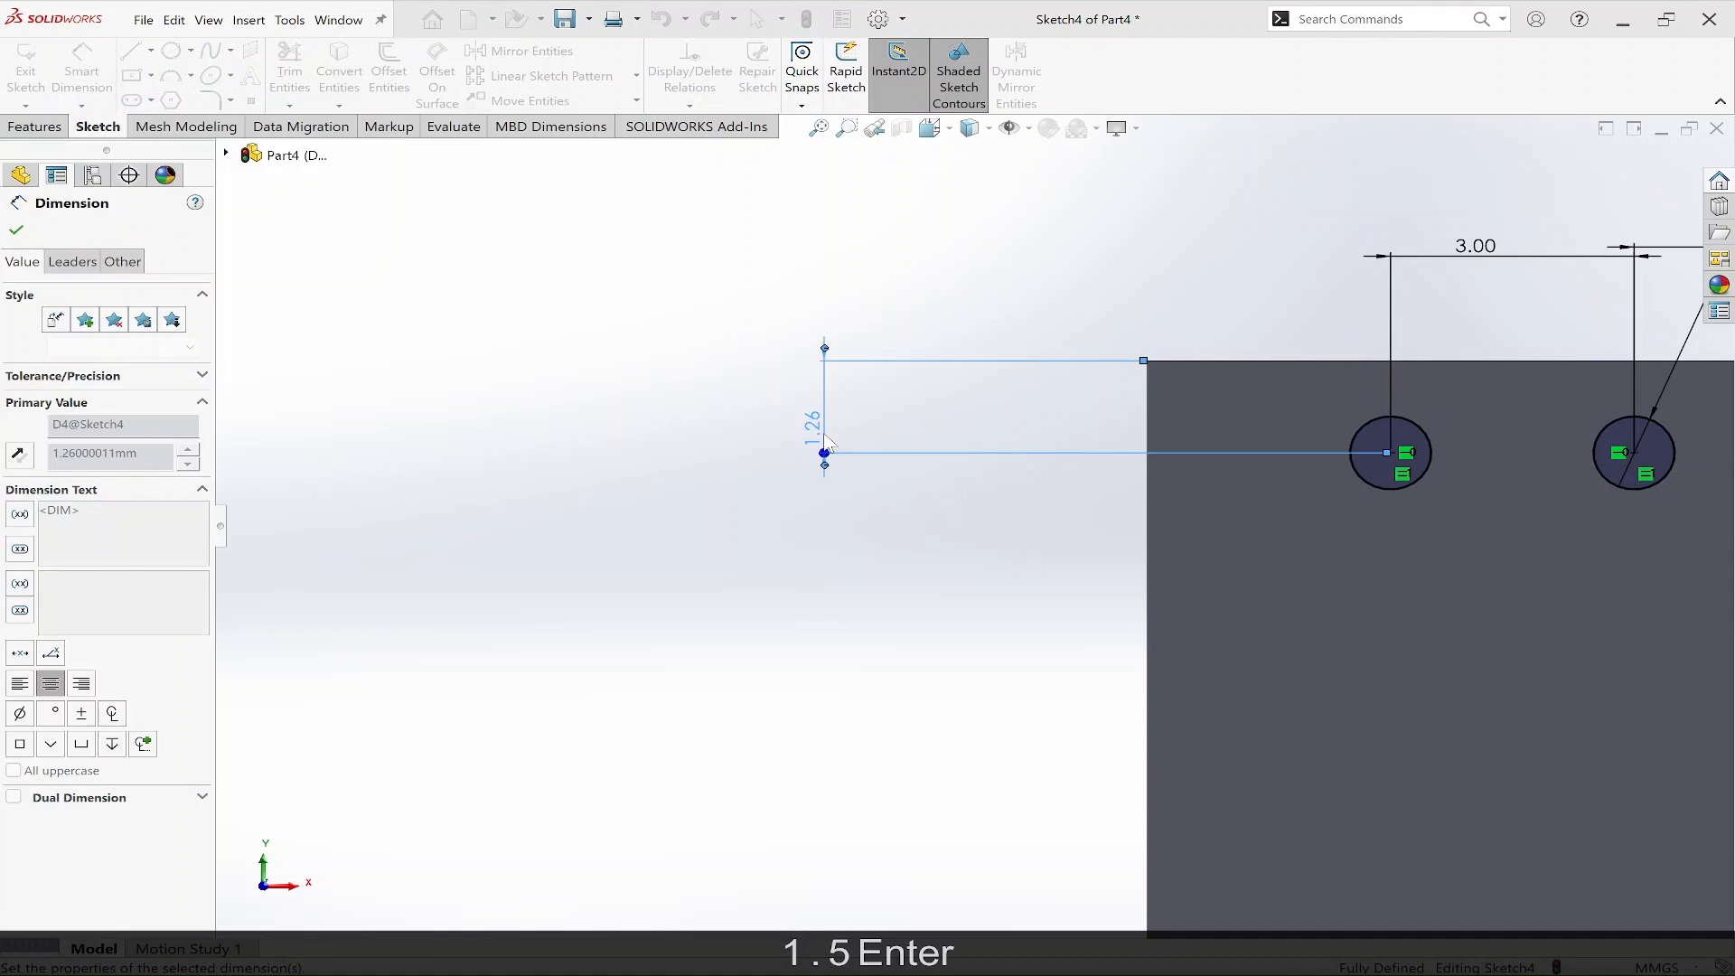
scroll(994, 540, down, 3)
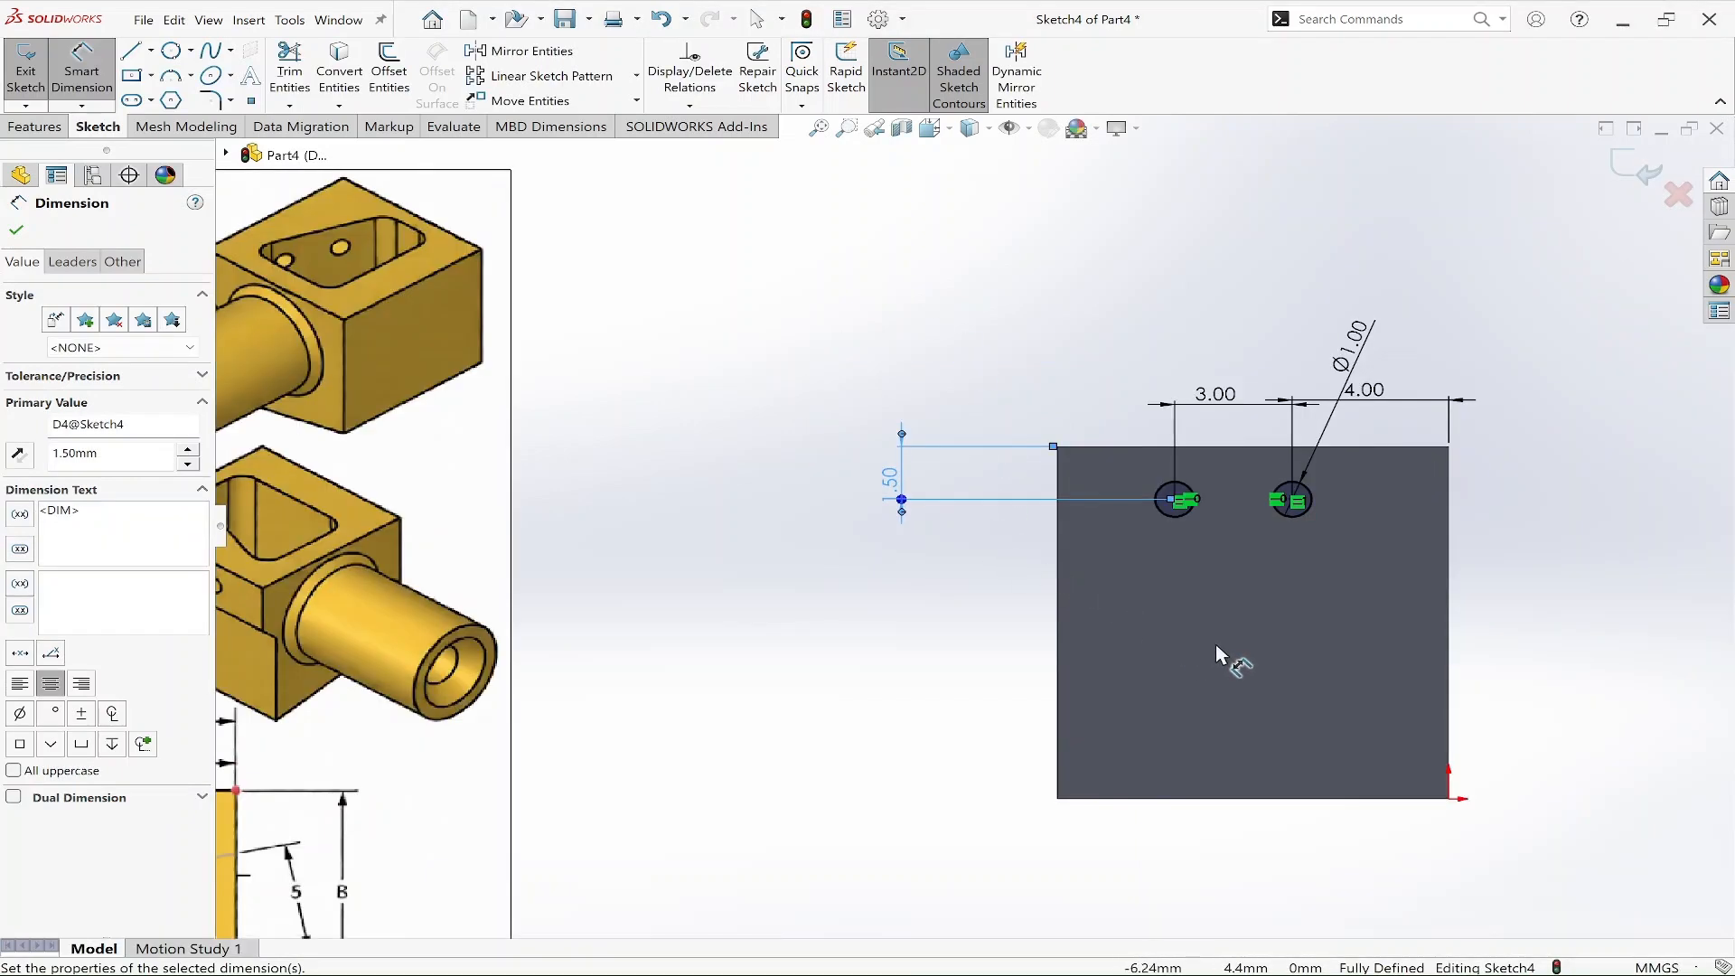
key(Escape)
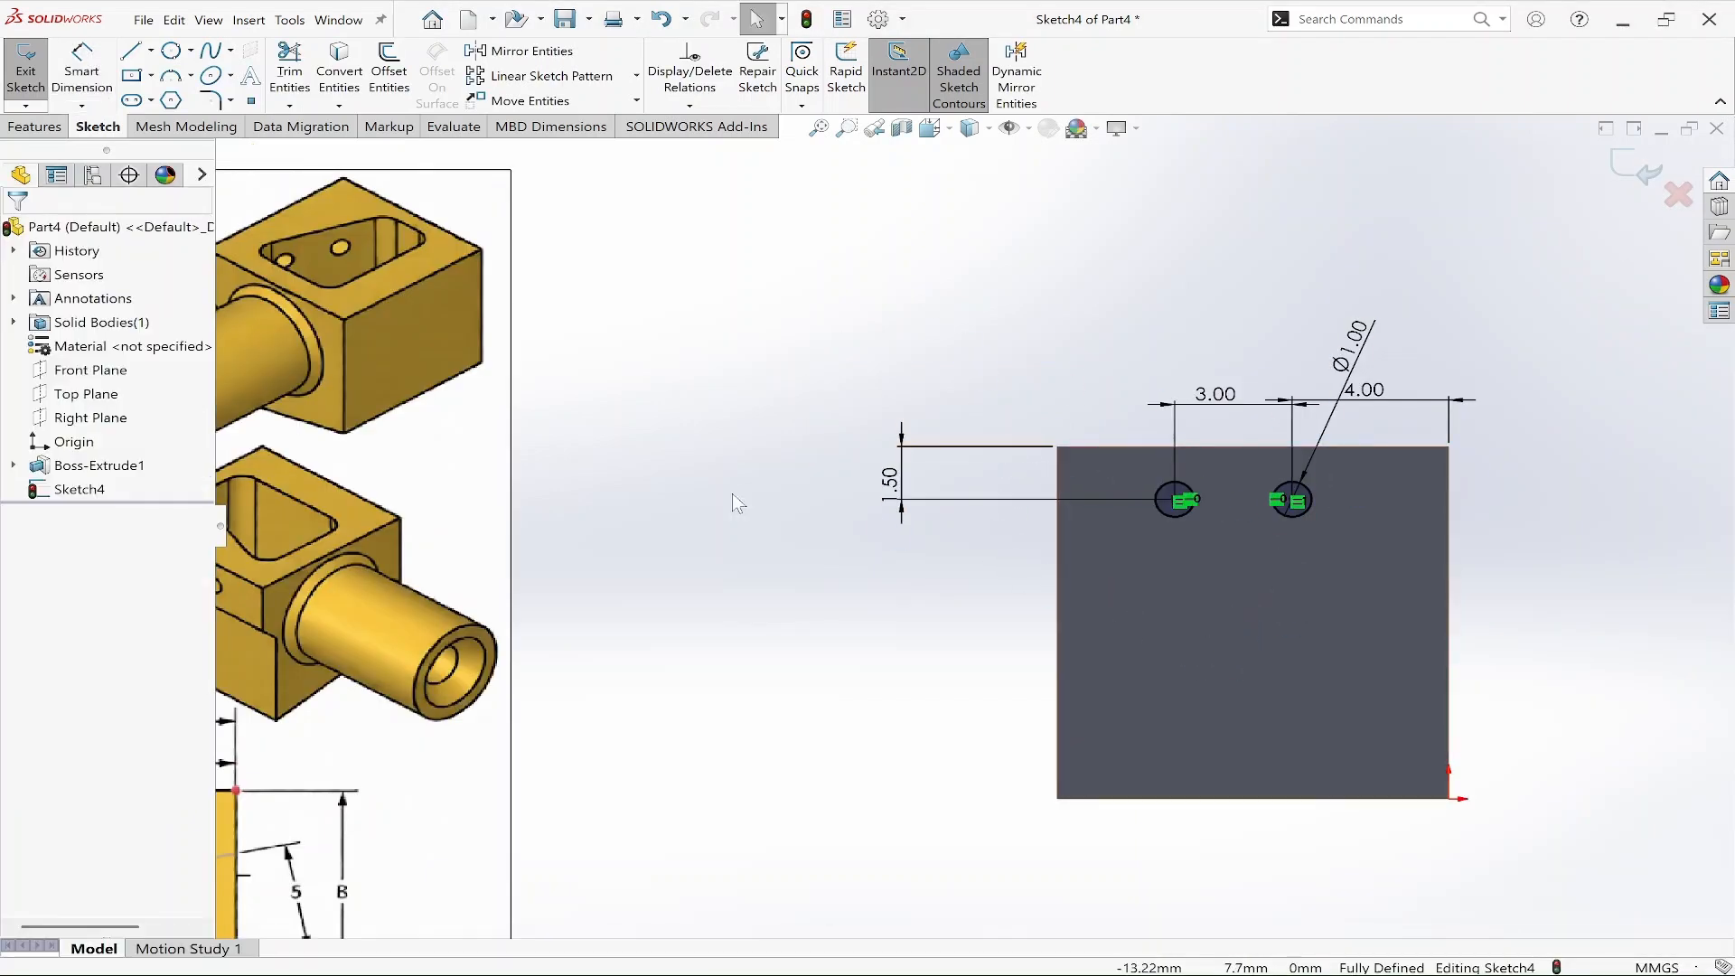
Cut-extrude the two circles into the block with the Up To Next end condition.
click(50, 127)
click(318, 71)
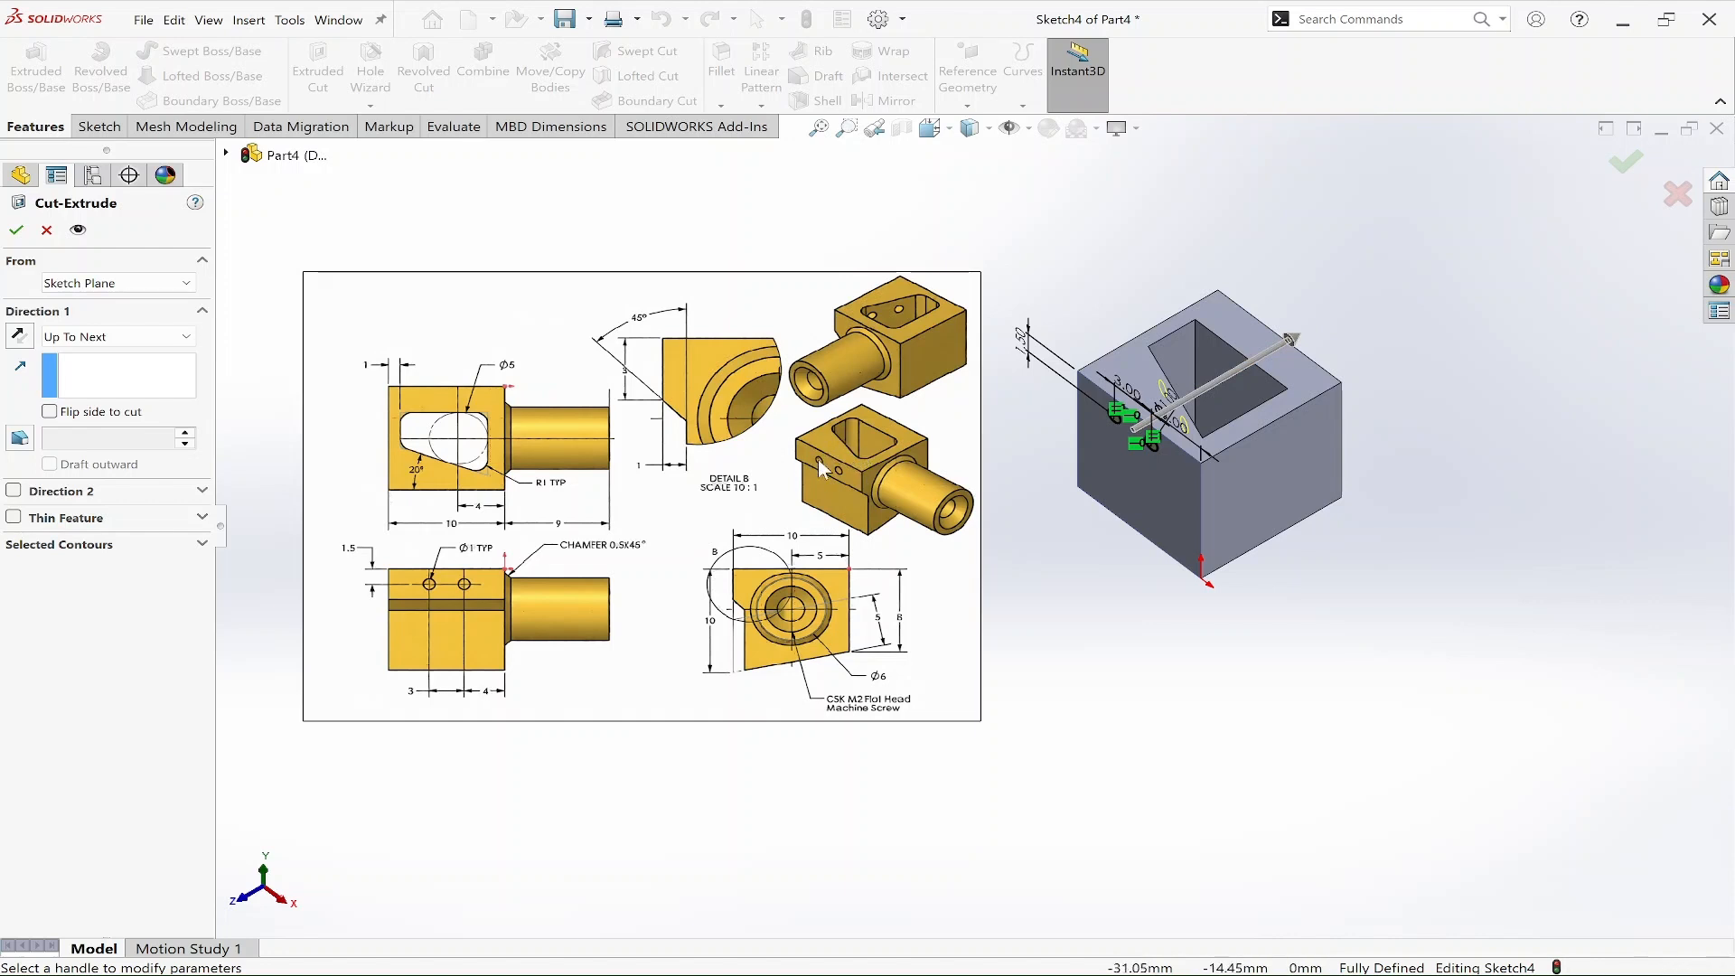
click(141, 340)
click(143, 336)
click(145, 332)
click(81, 356)
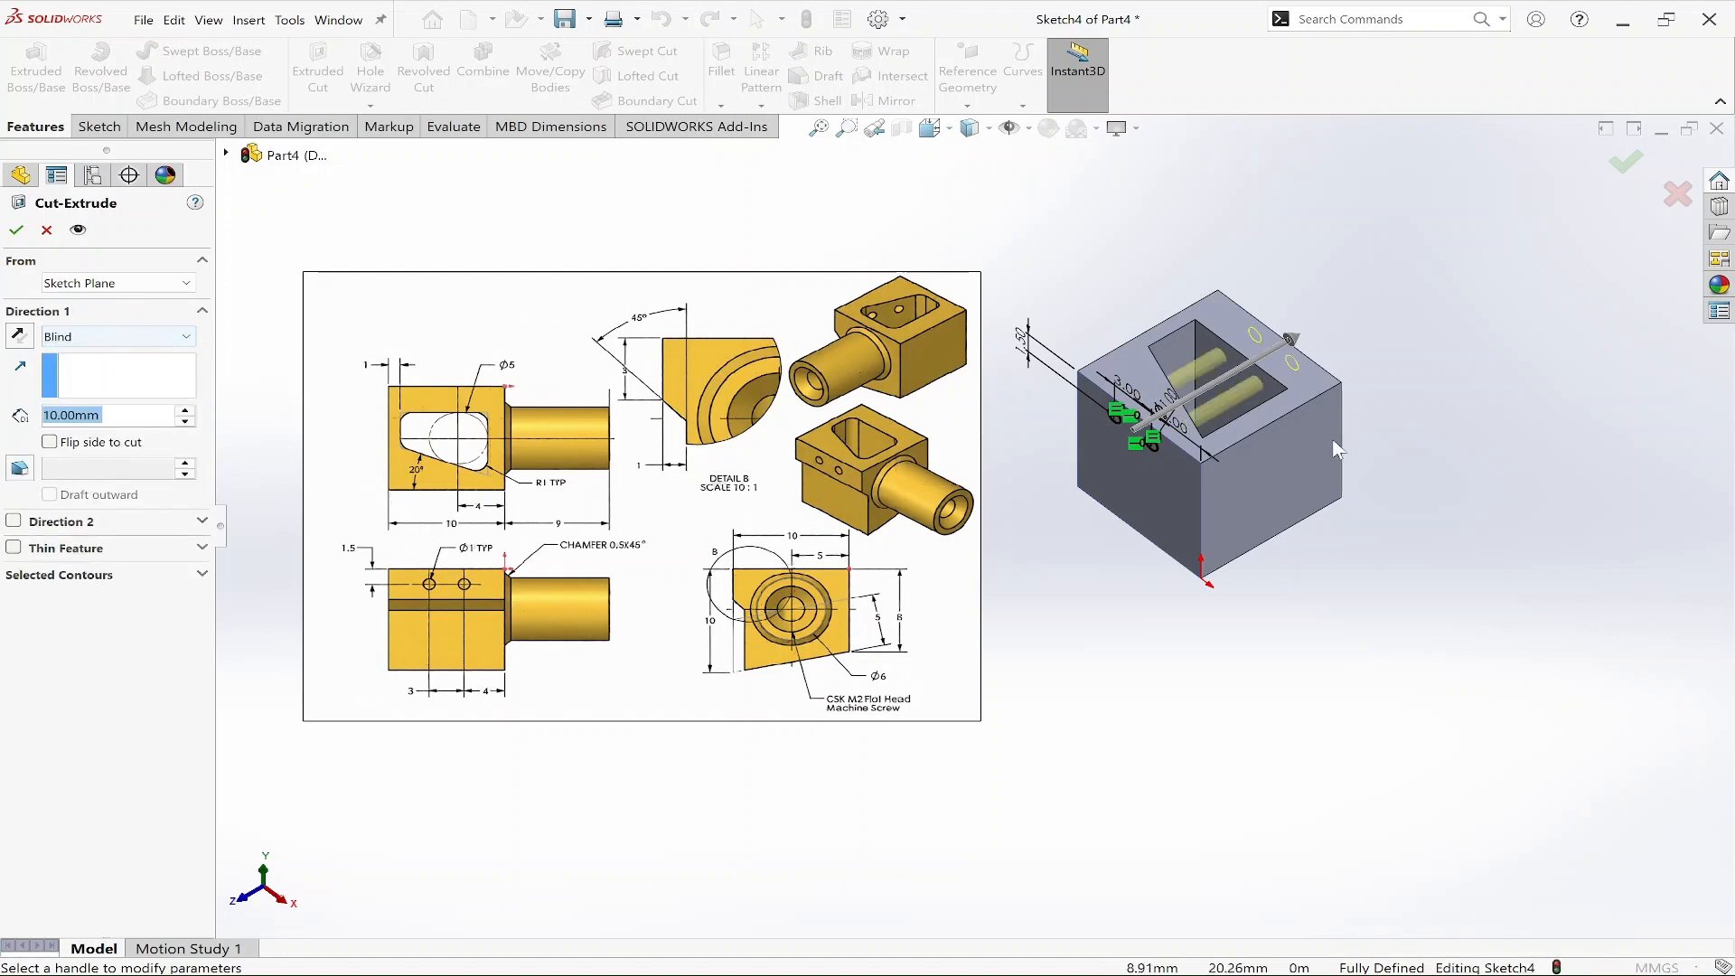
middle_drag(1237, 527, 1034, 469)
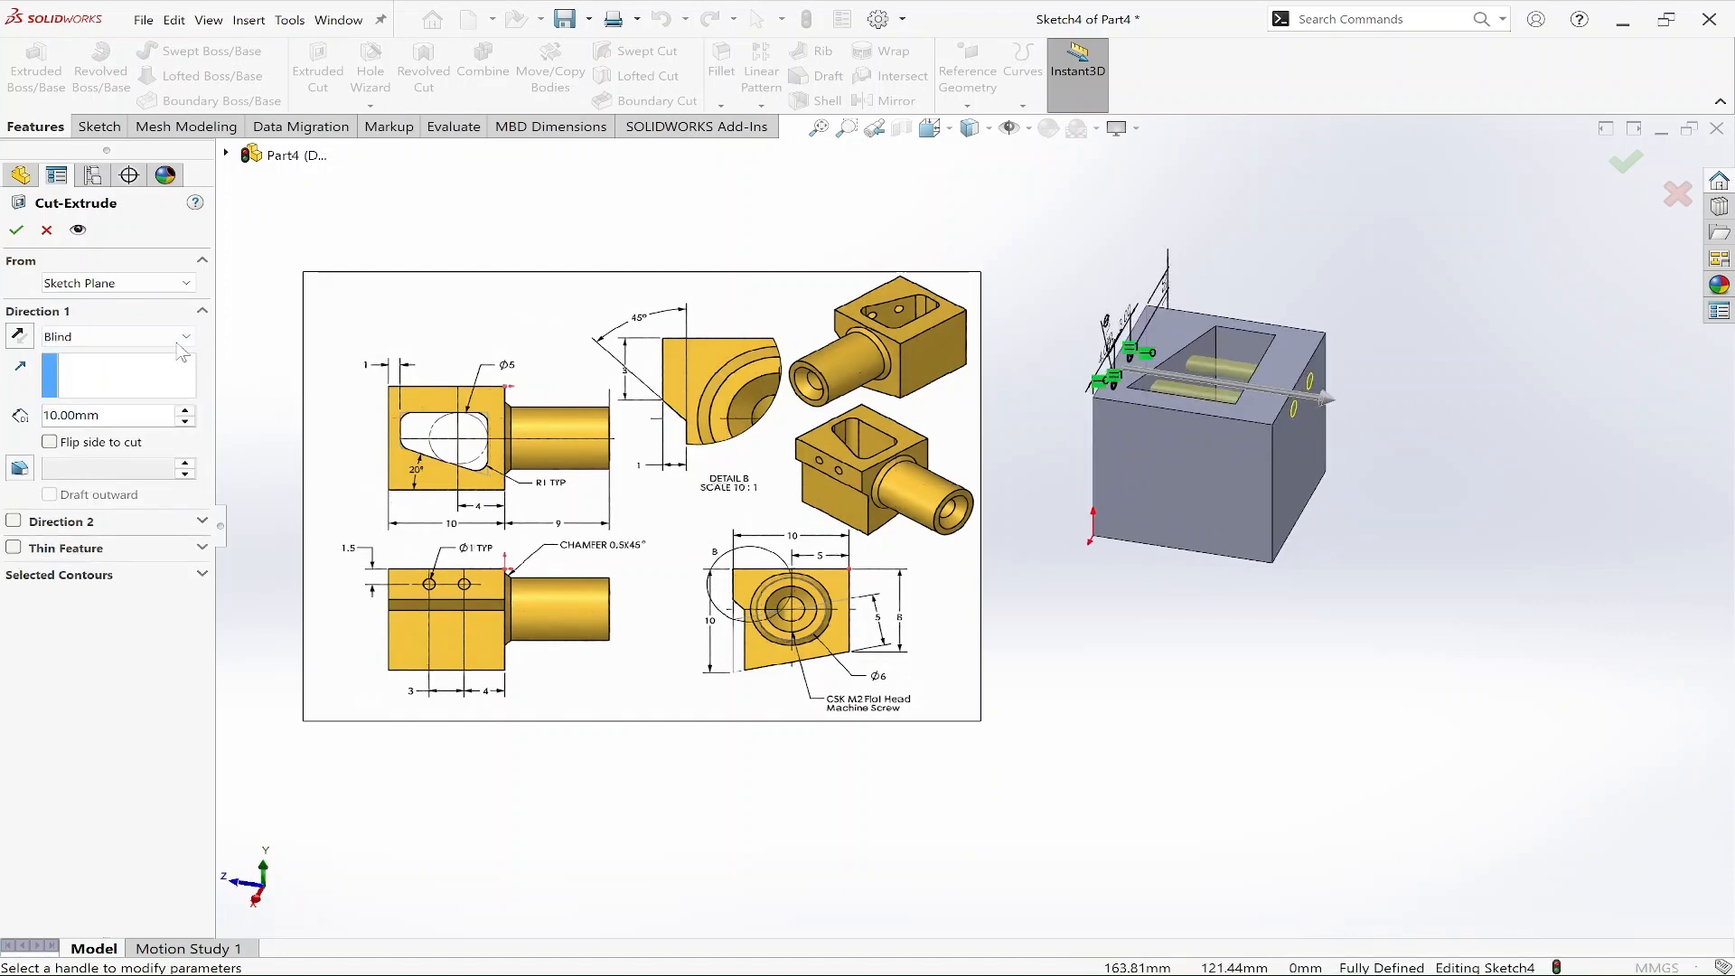
click(117, 336)
click(134, 406)
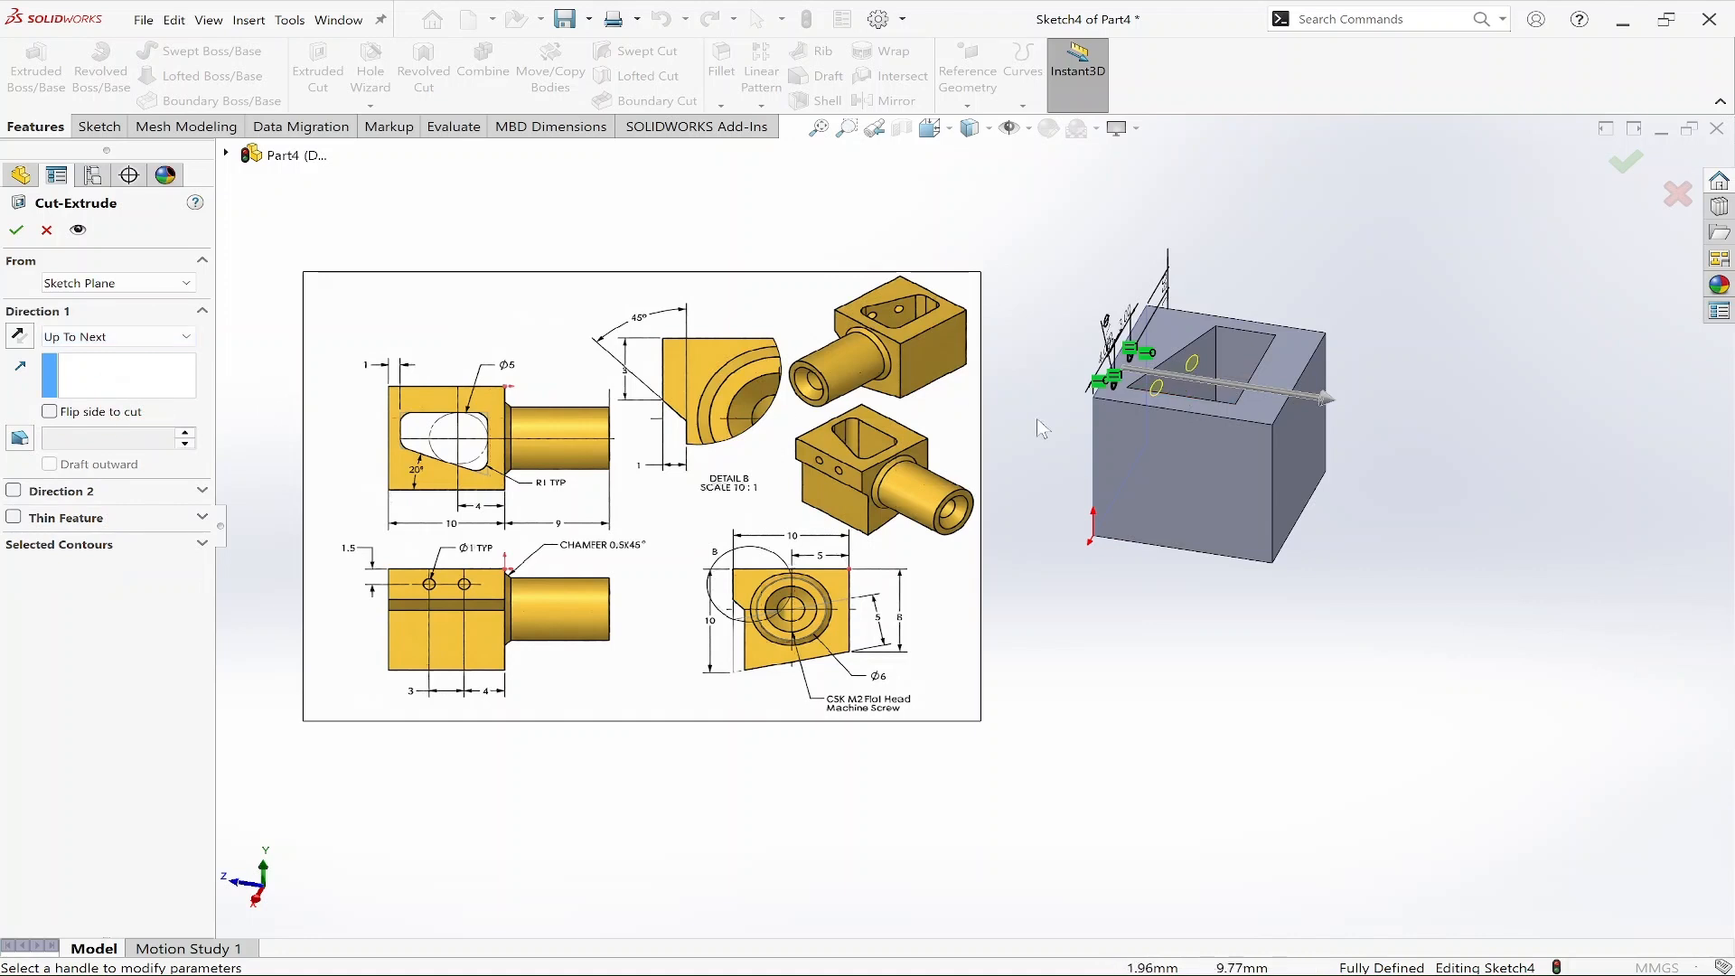
click(16, 230)
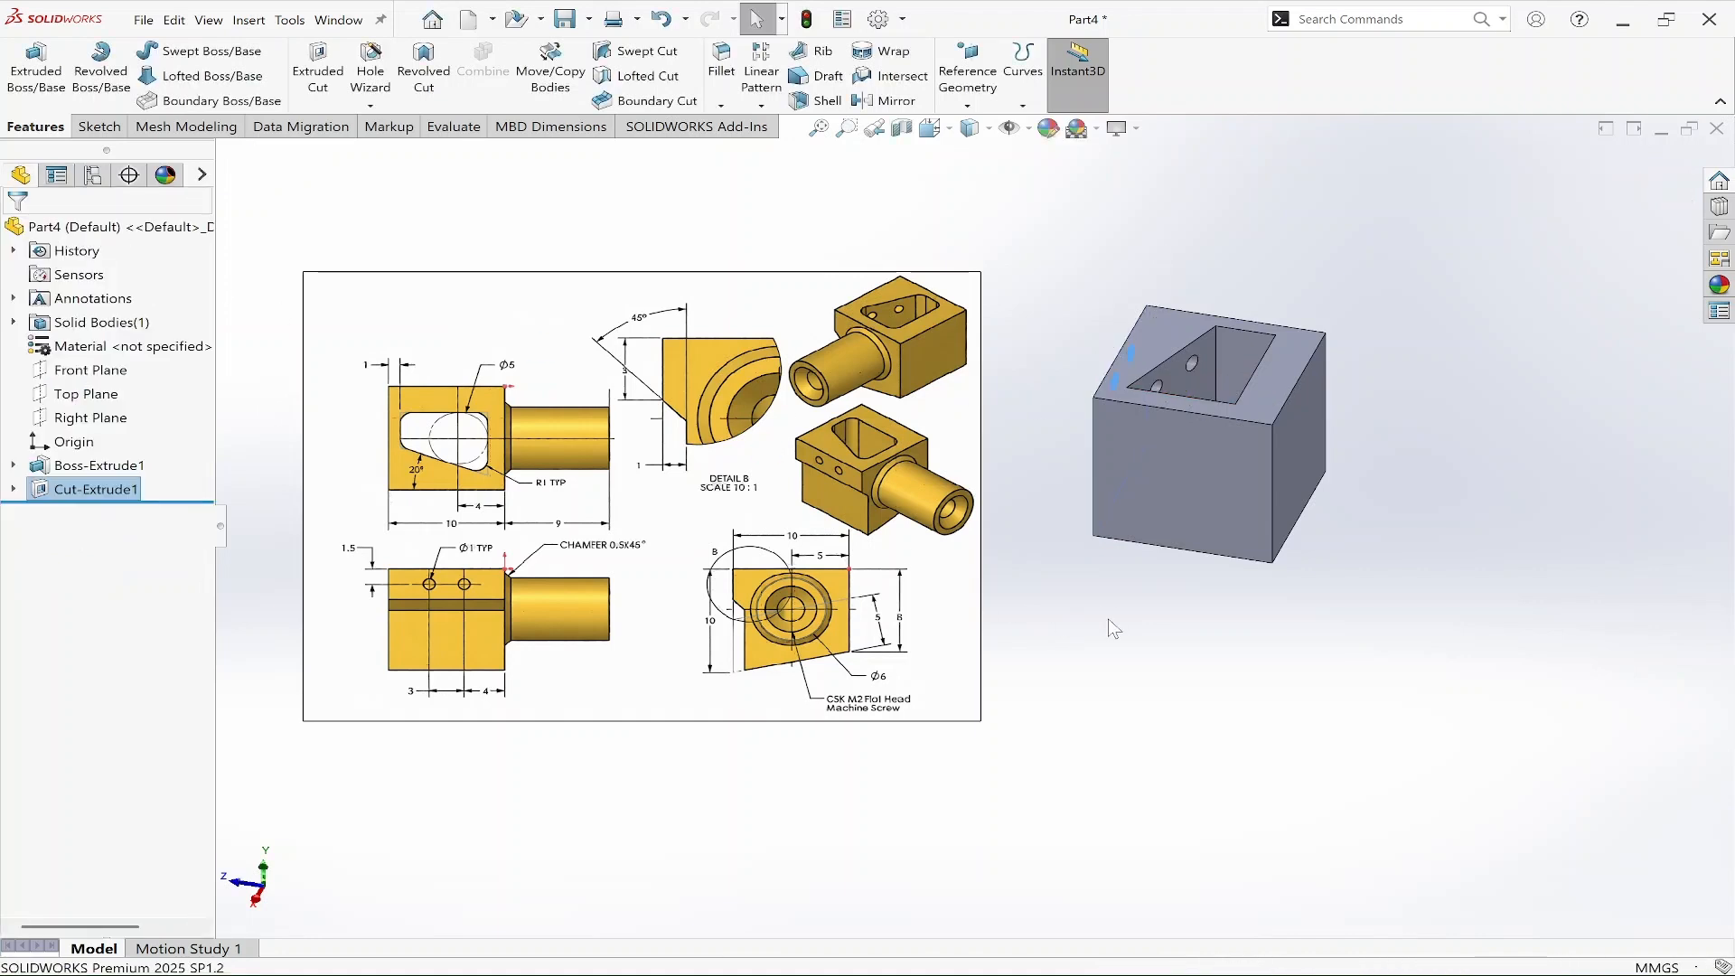
Start a new sketch on the Right Plane.
middle_drag(1160, 658, 1188, 611)
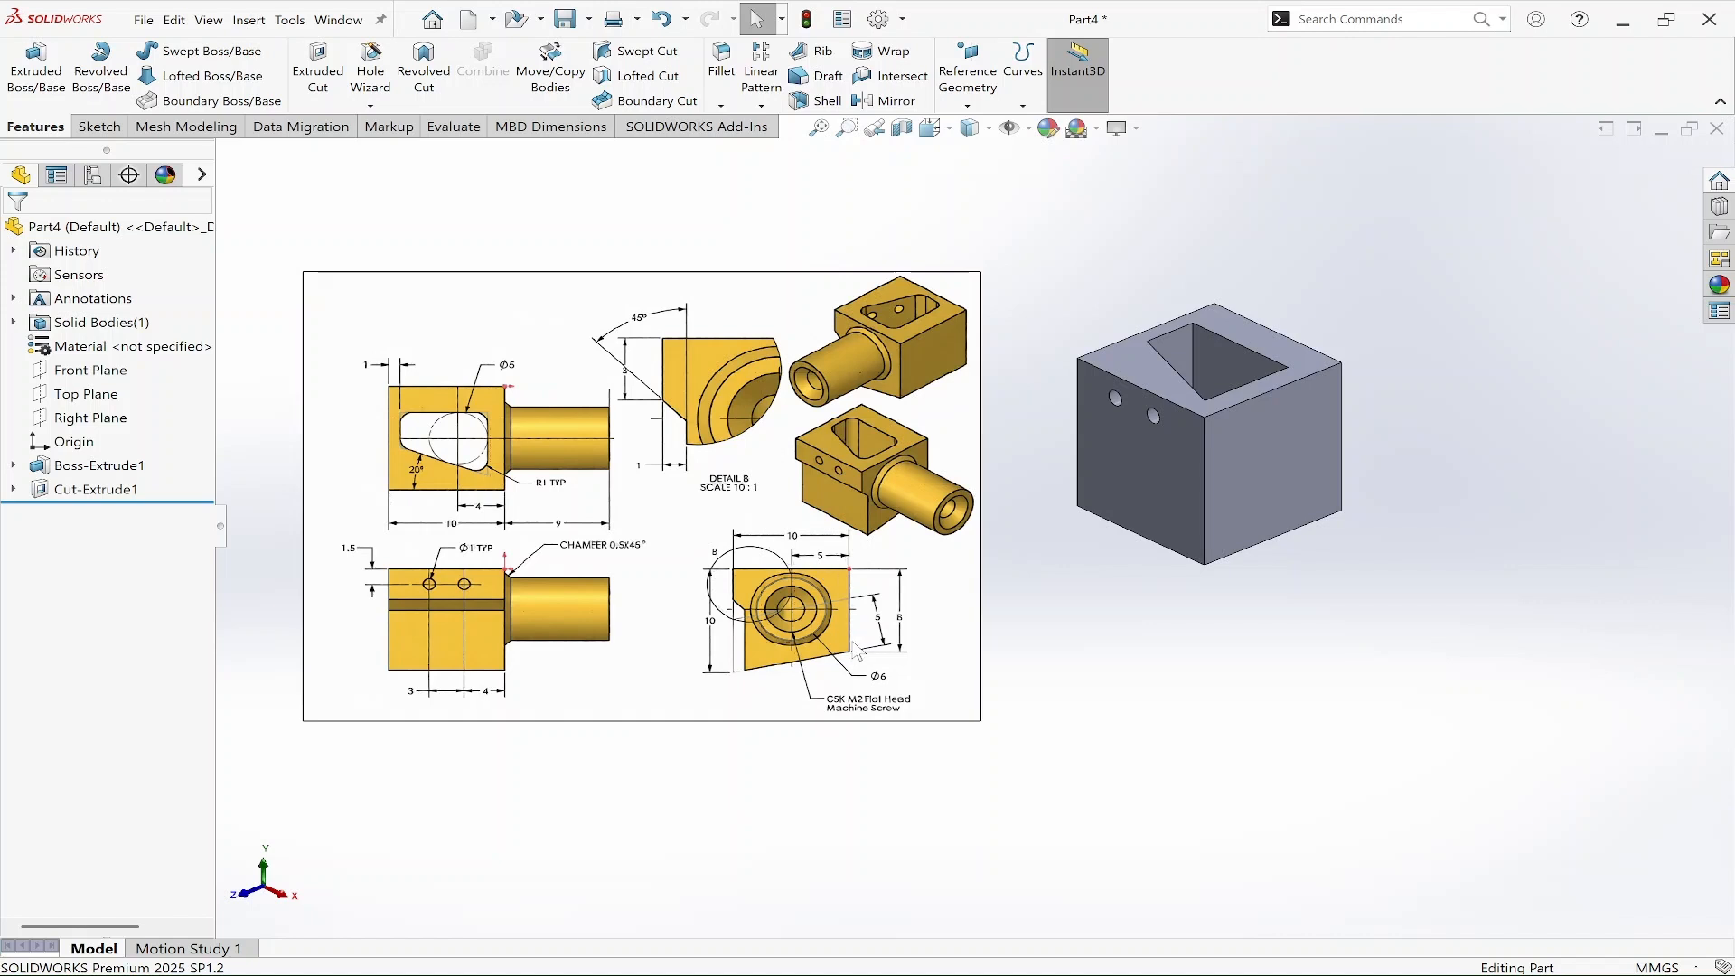
middle_drag(1373, 603, 1437, 569)
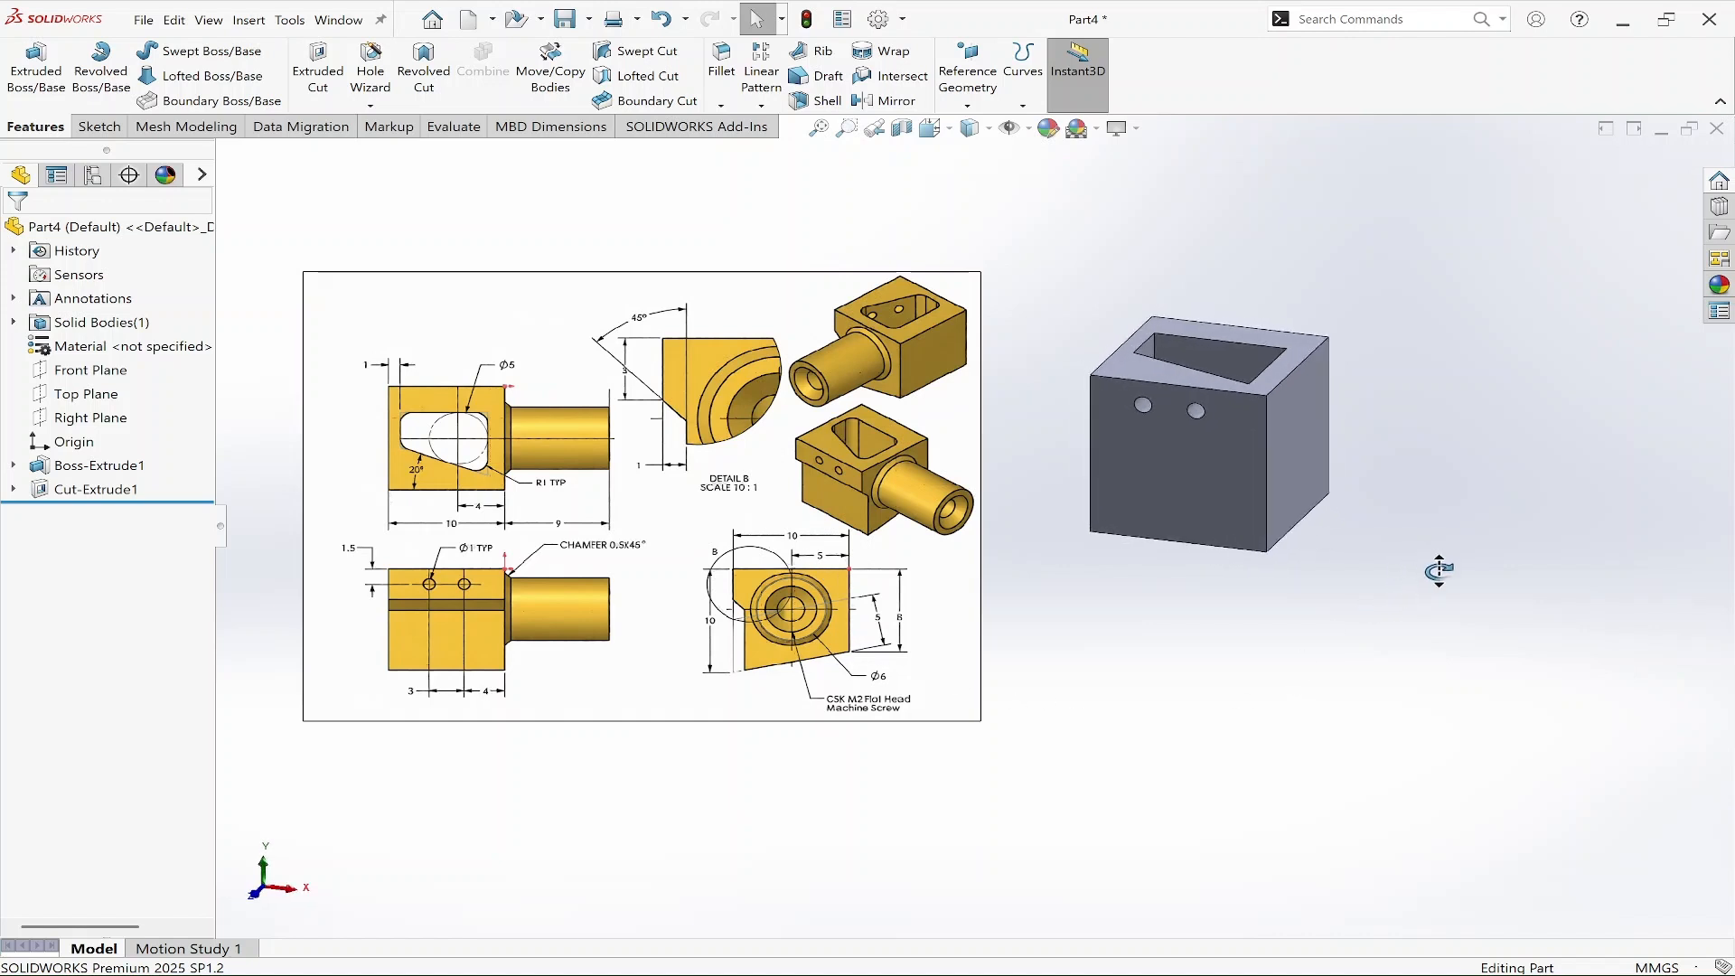
click(97, 420)
click(115, 400)
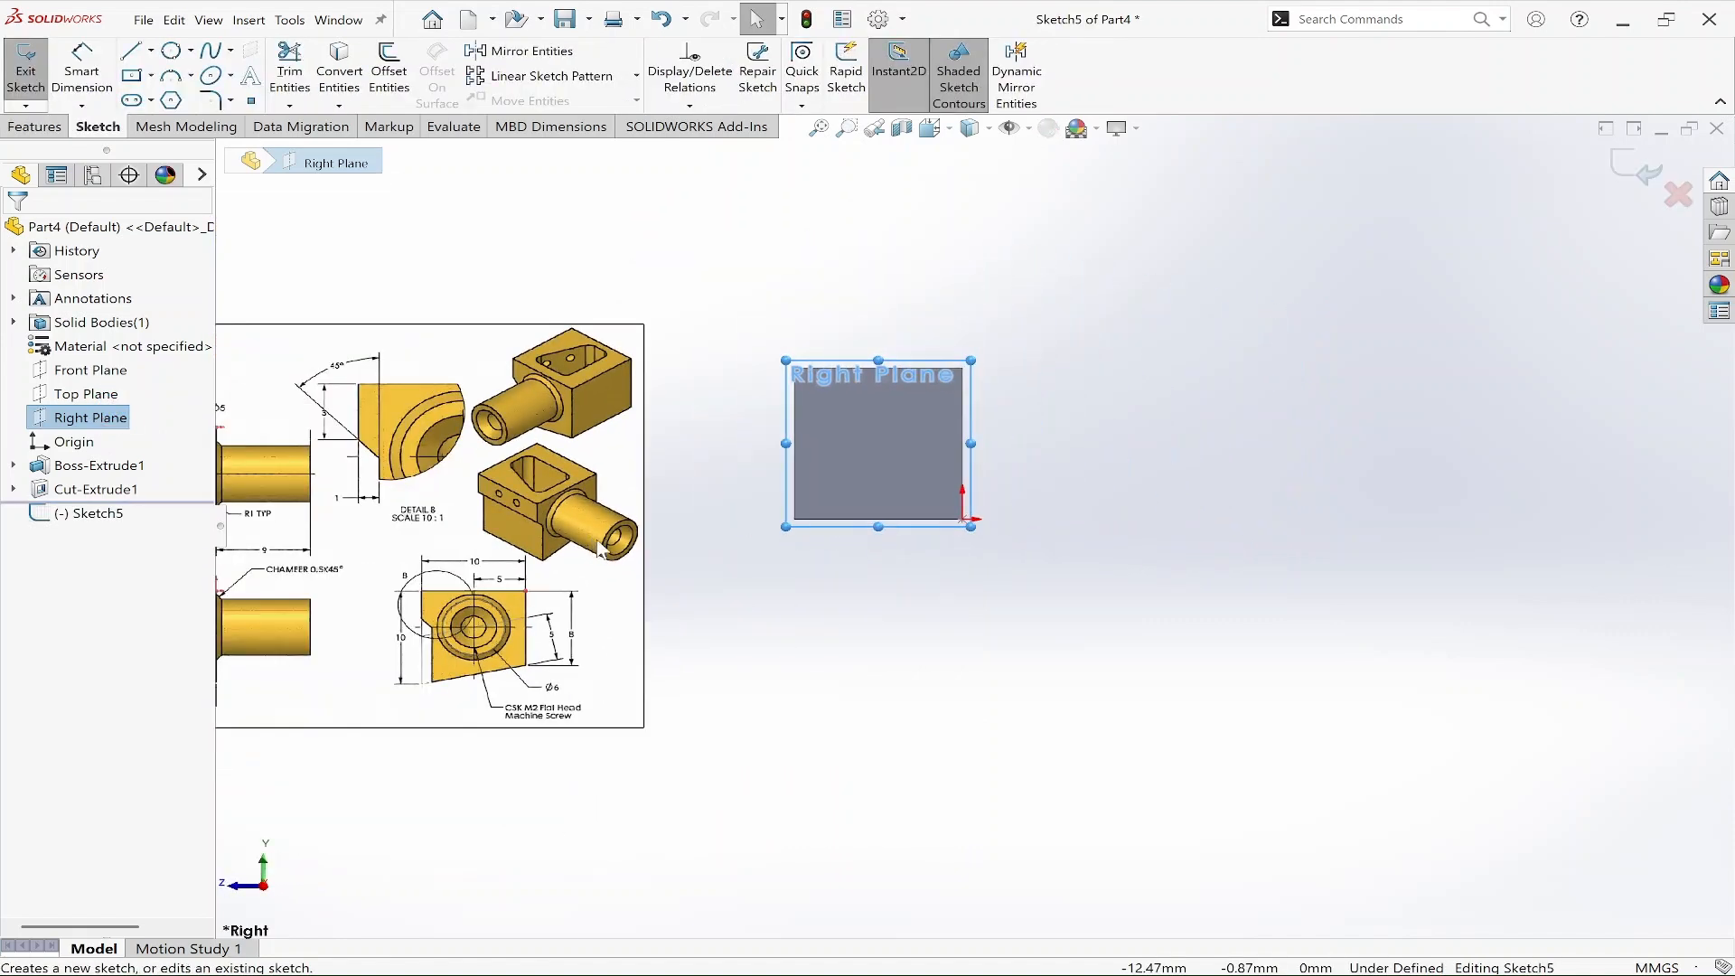
scroll(527, 723, down, 2)
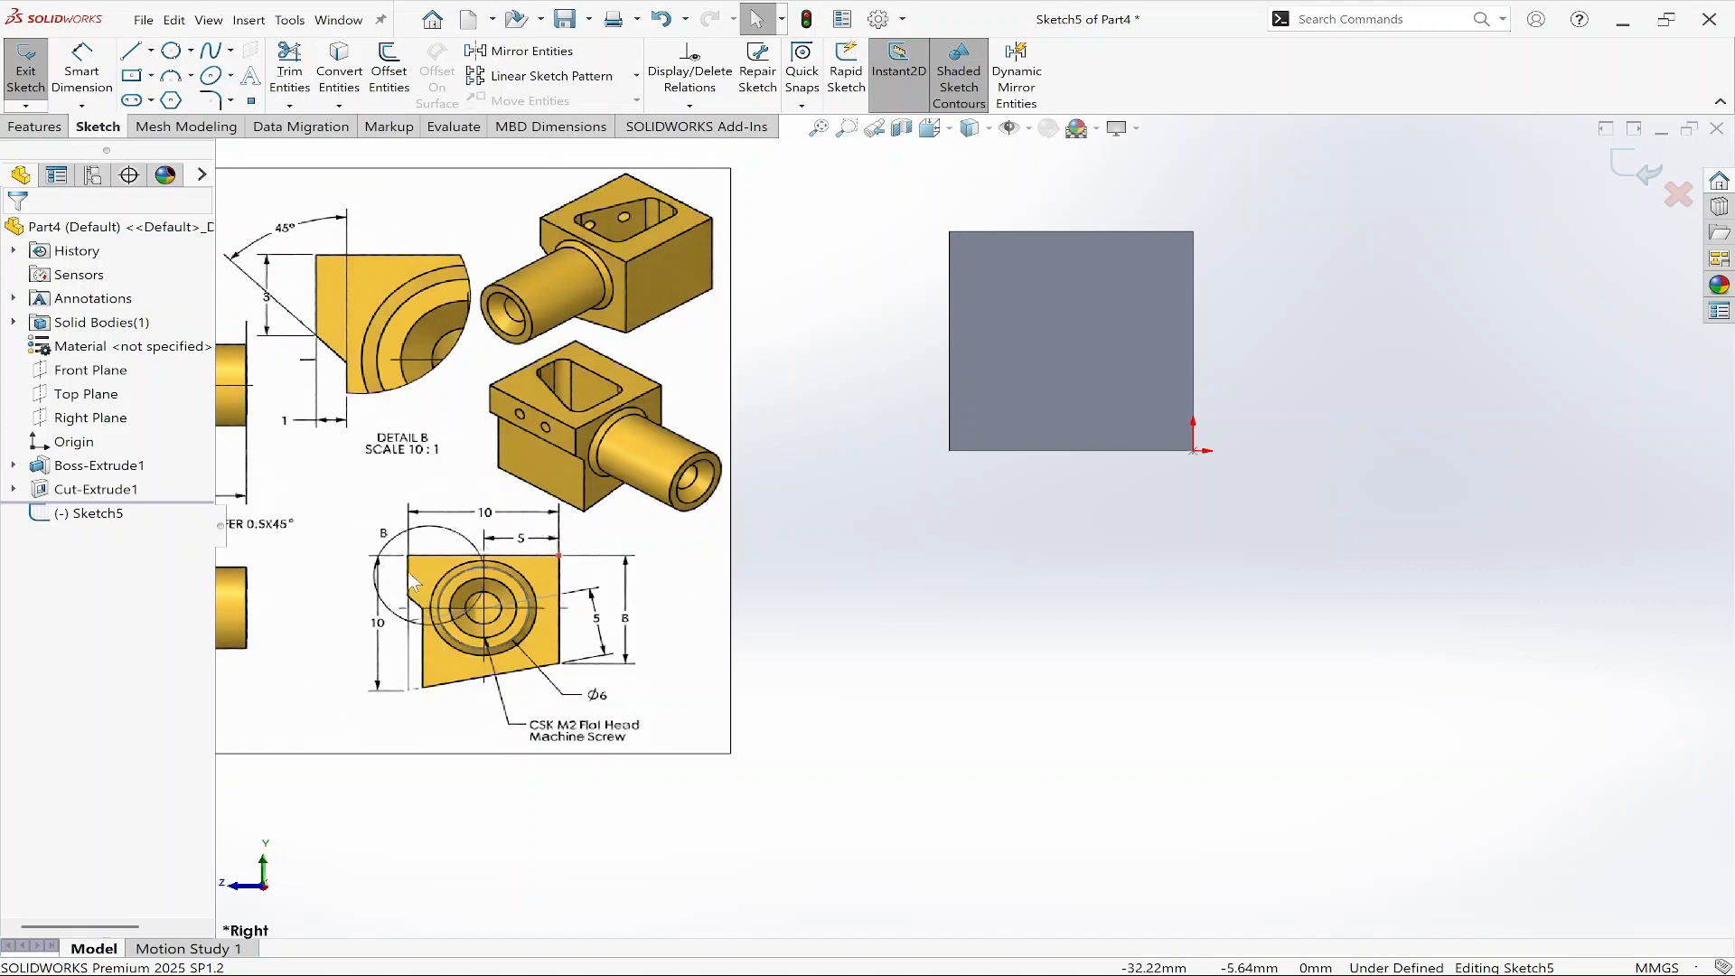
Draw a vertical line across the face from its top edge to its bottom edge.
right_drag(967, 558, 845, 561)
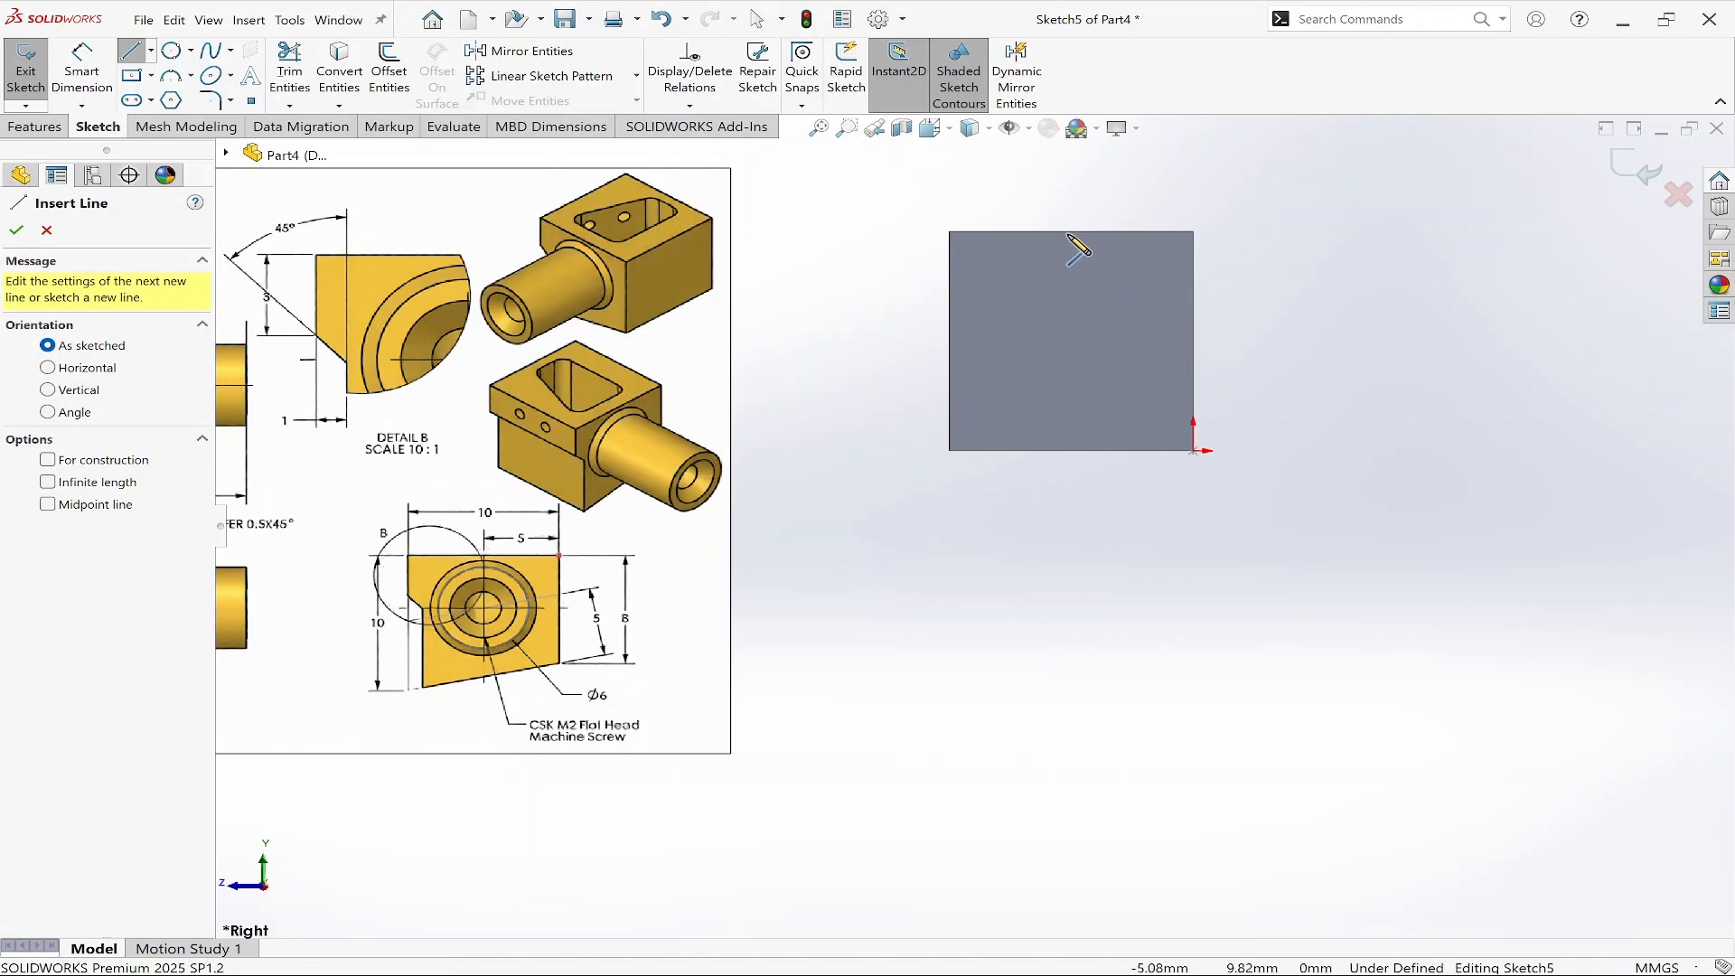
click(1069, 232)
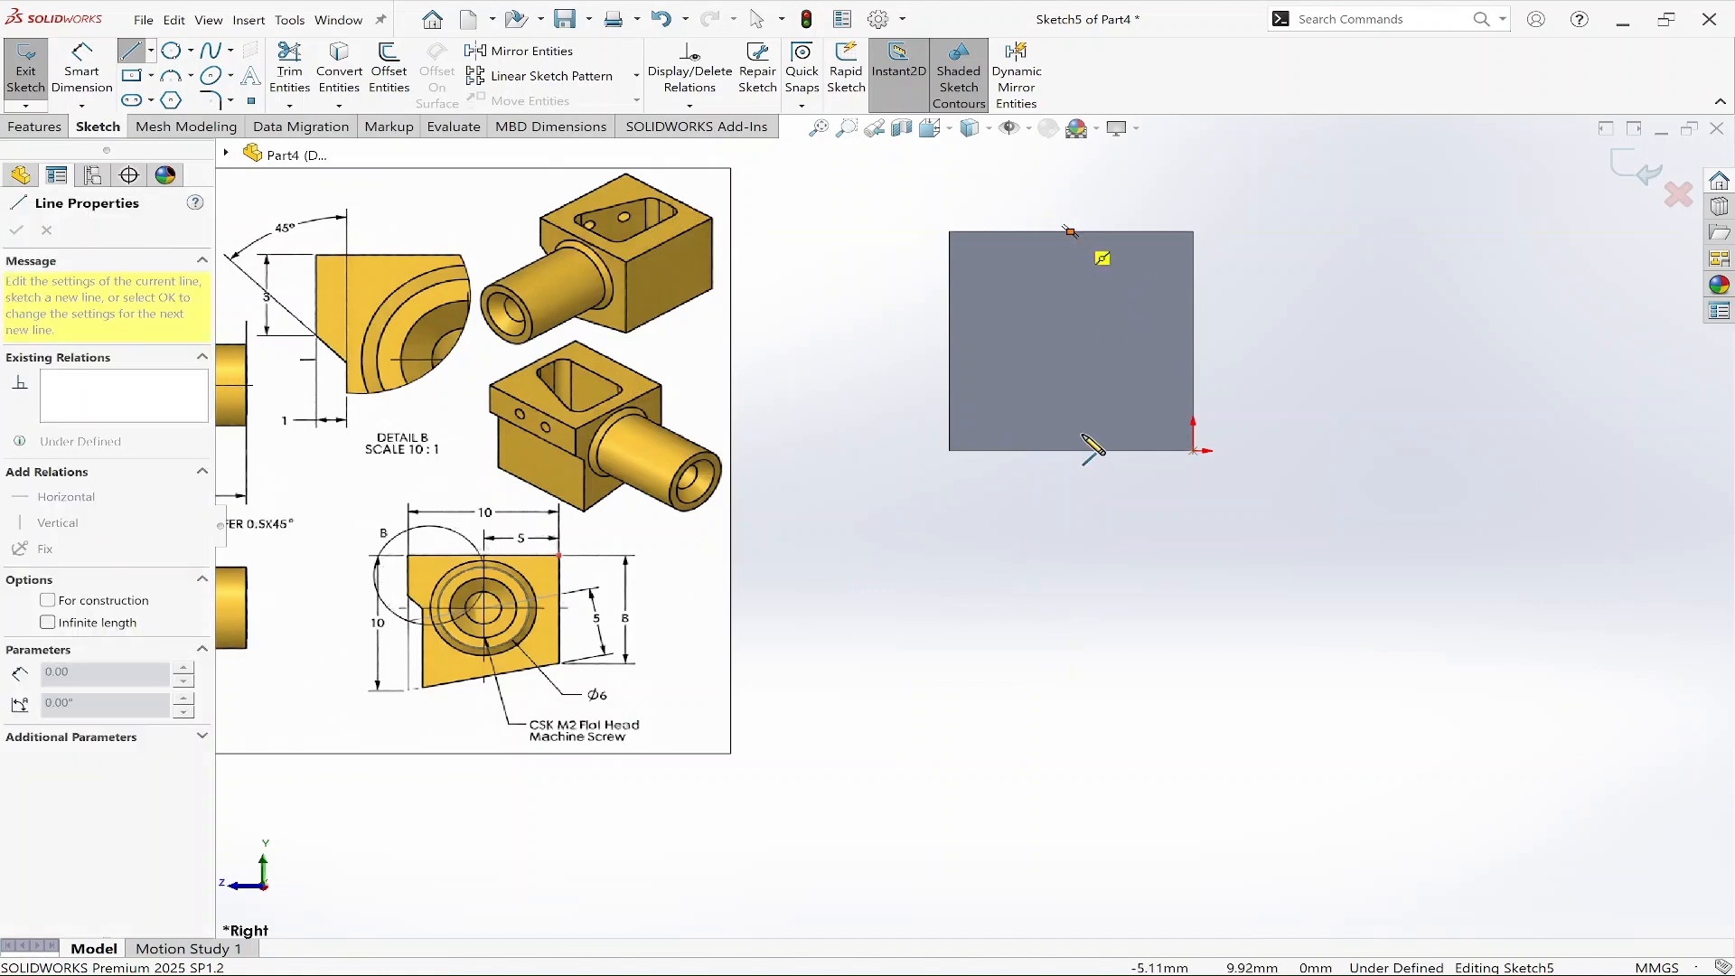
click(1071, 449)
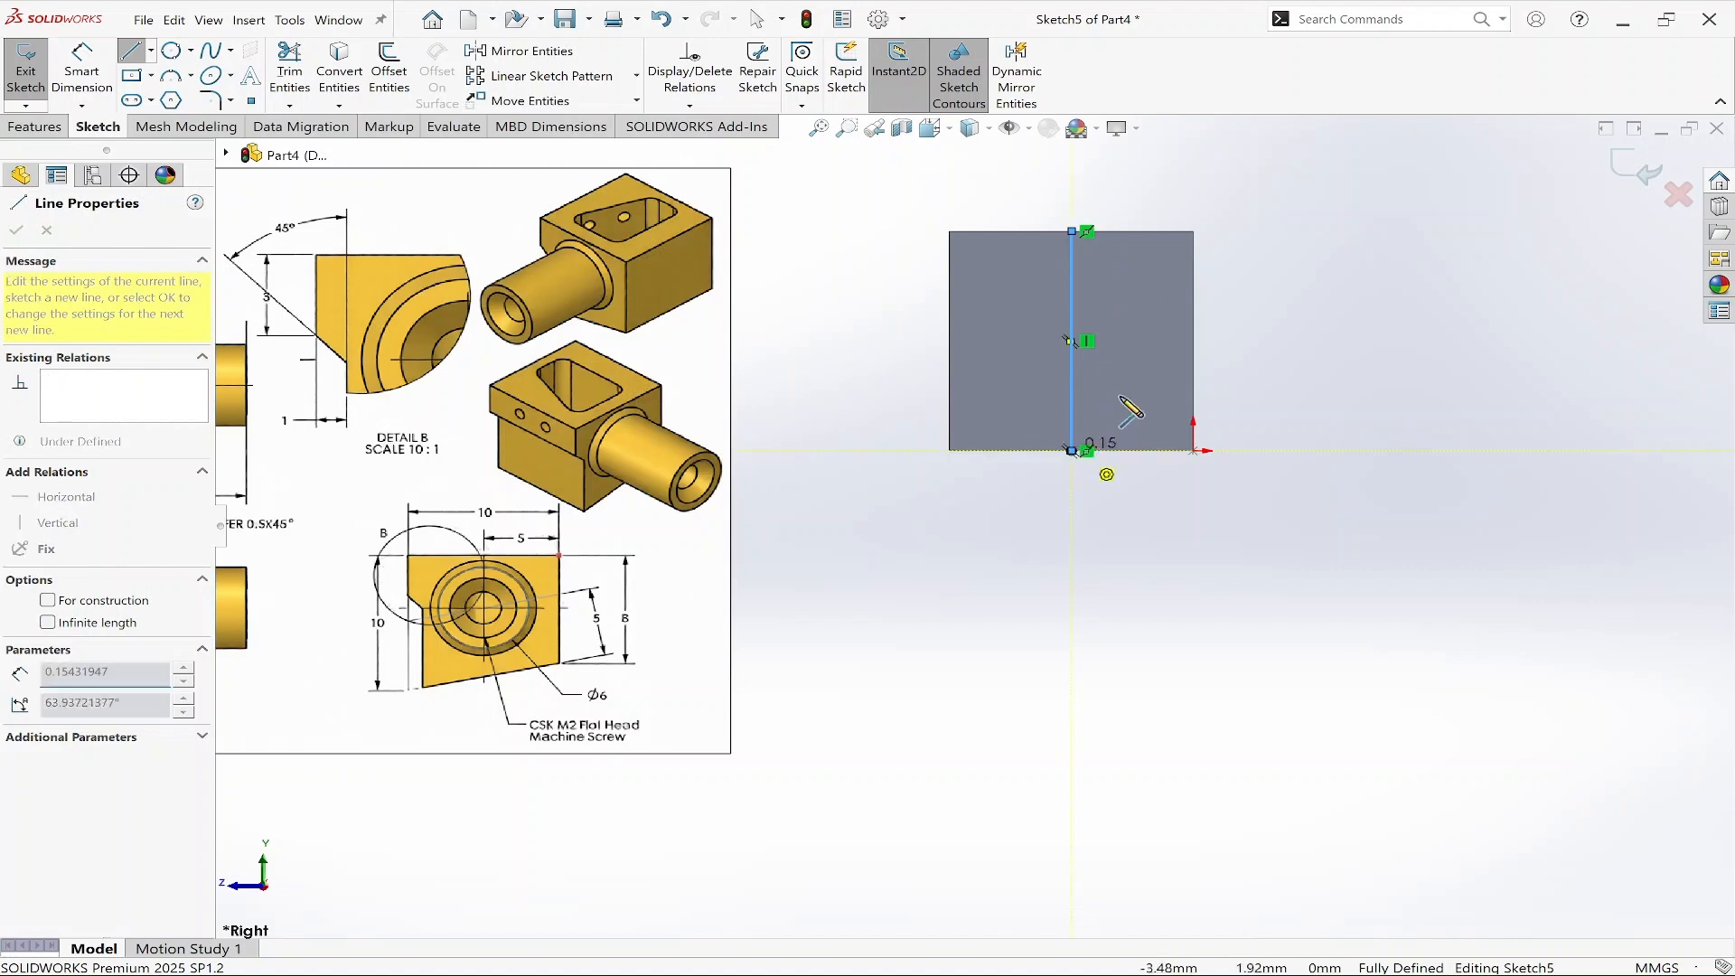
right_click(1121, 446)
key(Escape)
key(Escape)
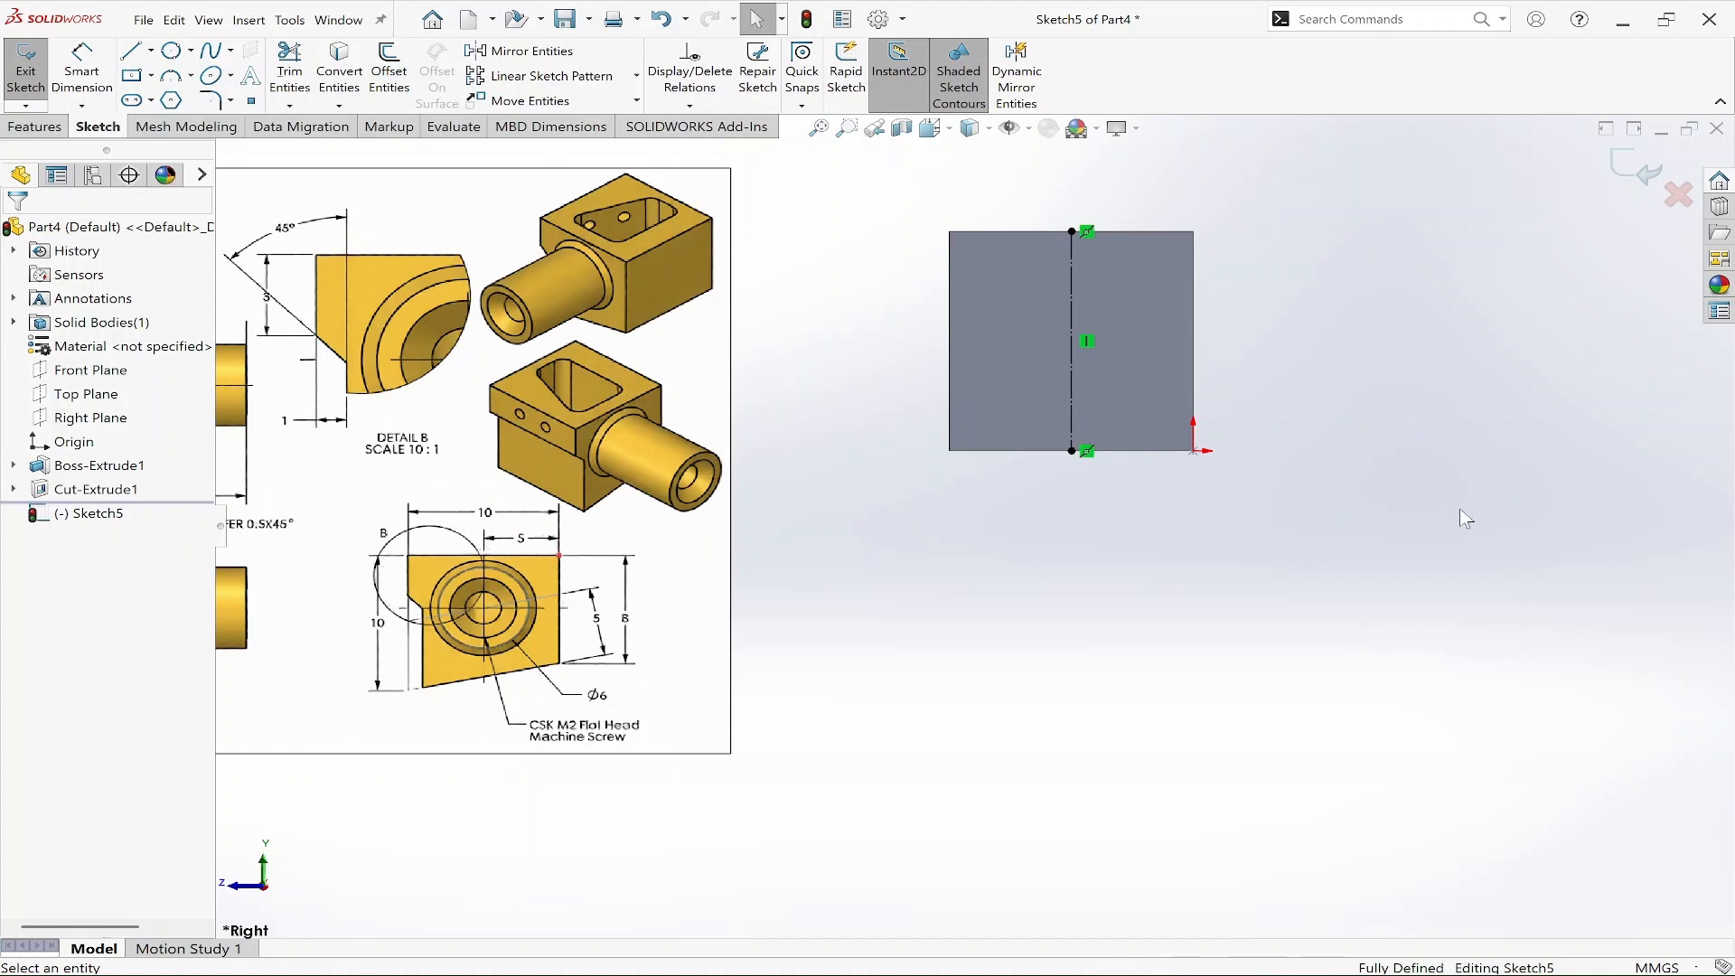
Draw a vertical line down the face's right edge, starting at its top corner.
key(l)
click(1194, 232)
click(1194, 378)
key(Escape)
Dimension the right edge line's length as 8 mm.
key(d)
click(1197, 303)
click(1251, 307)
text(8)
key(Return)
key(Escape)
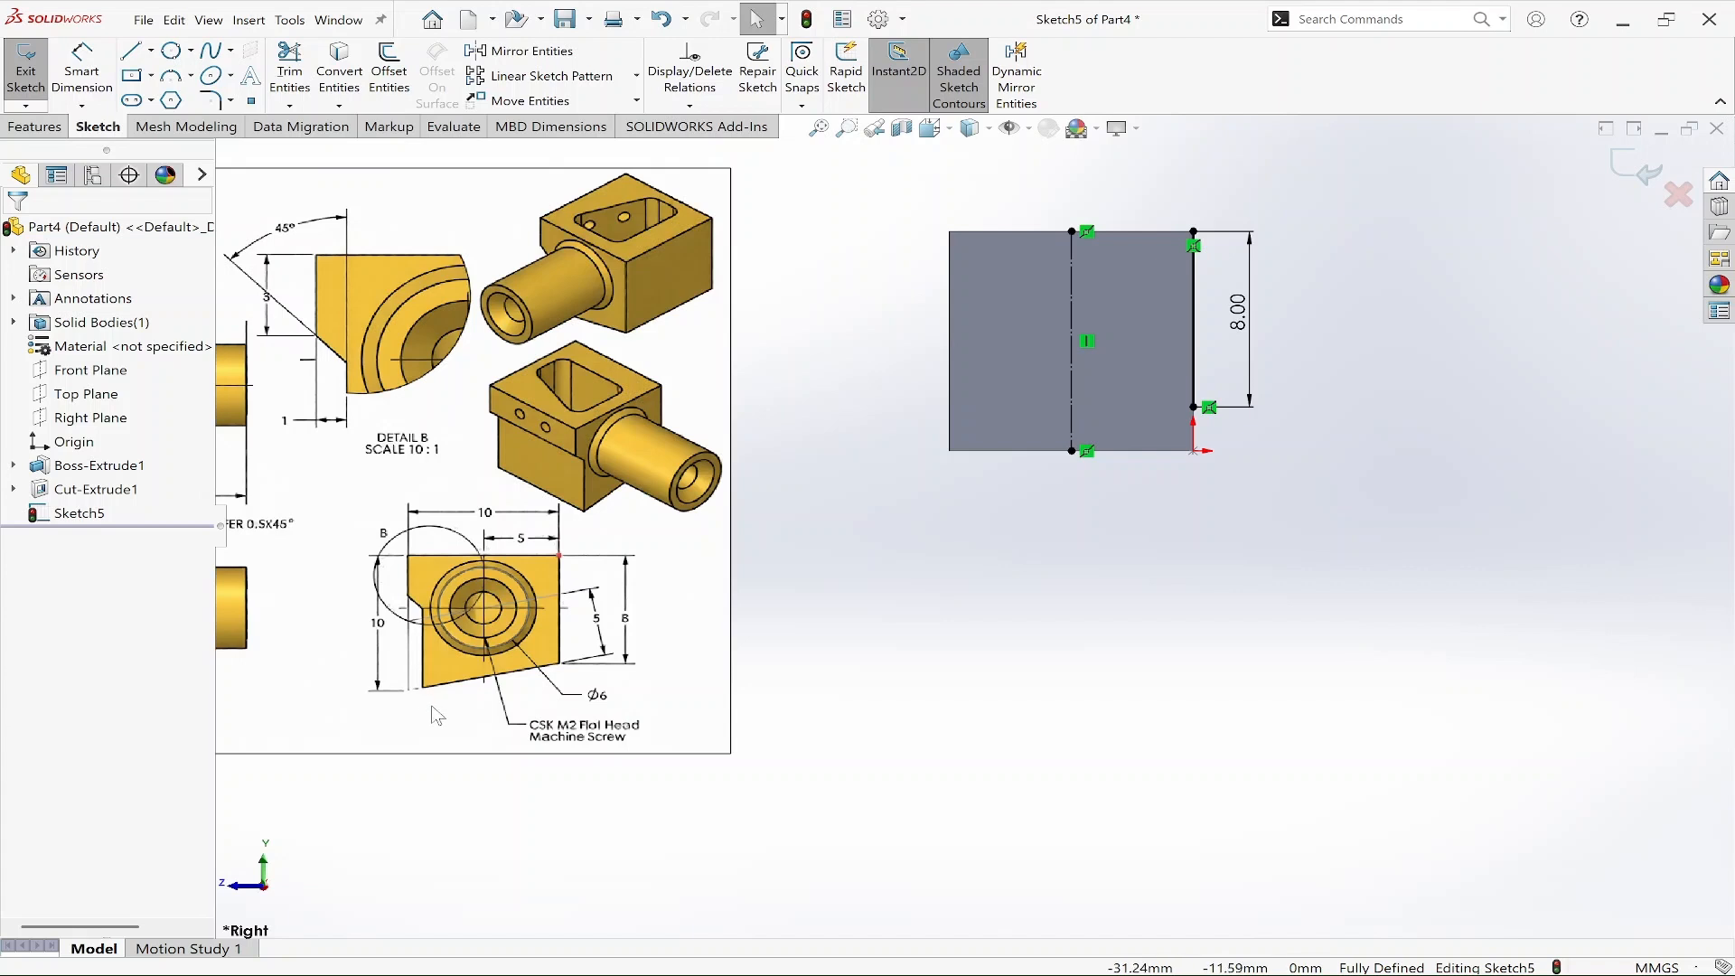
Draw a sloped line from the face's bottom-left corner to the lower end of the right edge line.
right_drag(1120, 669, 1014, 659)
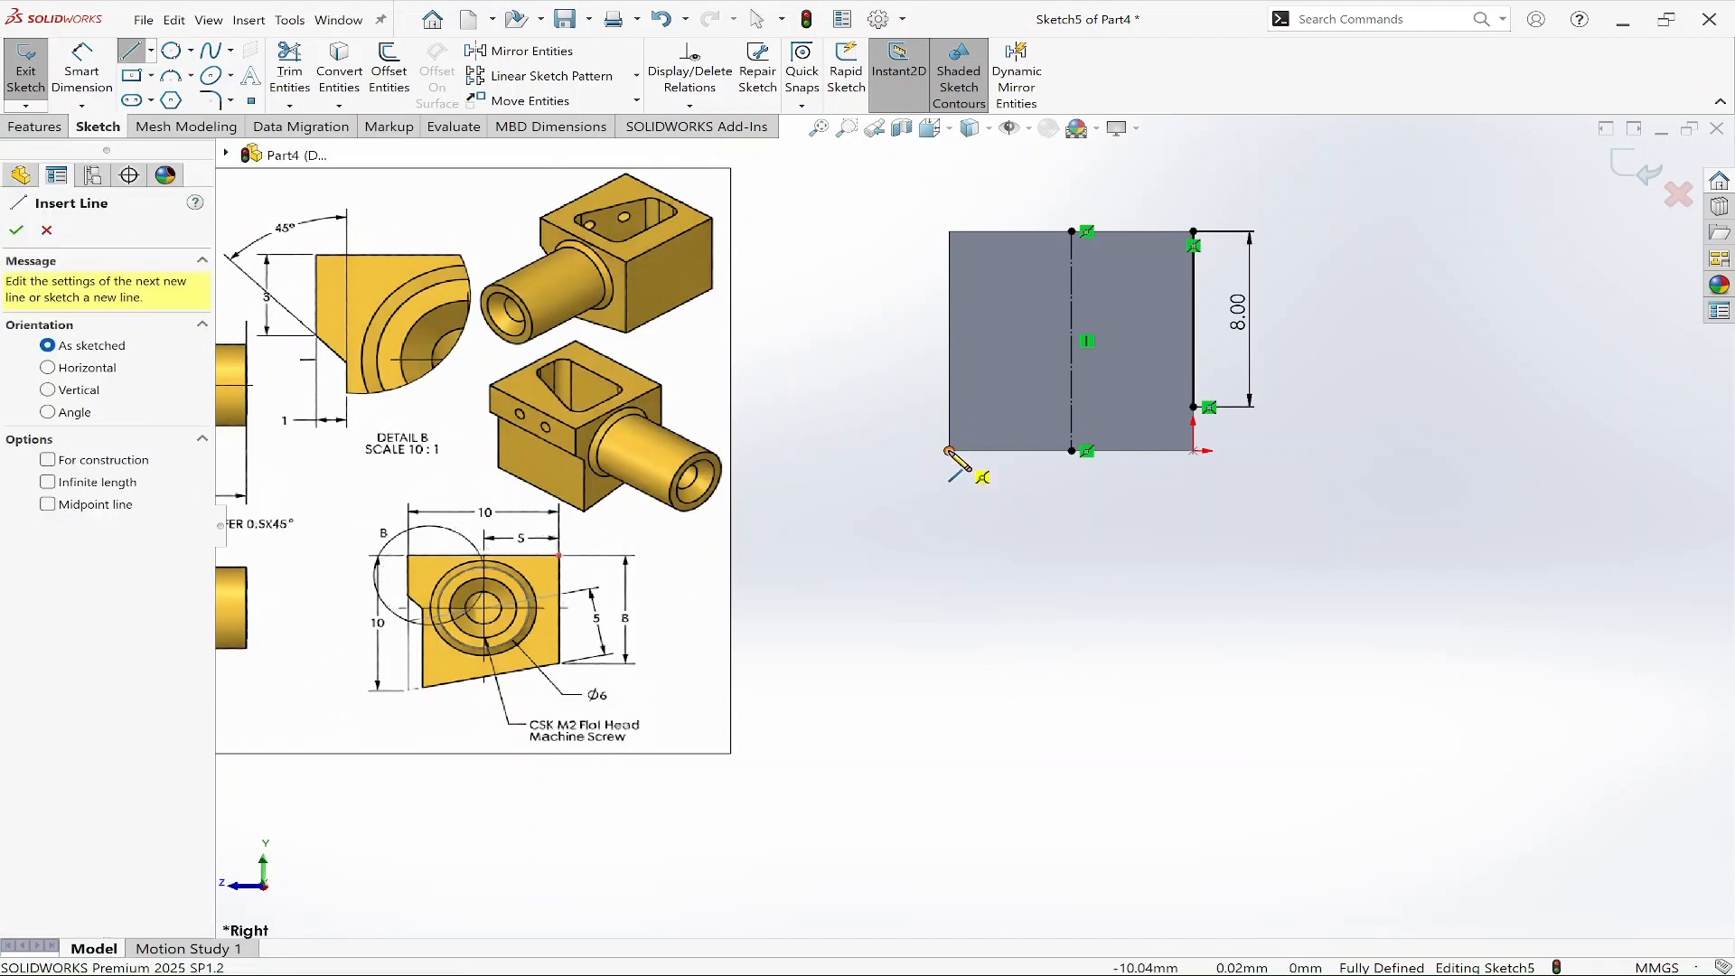
click(949, 451)
click(1194, 407)
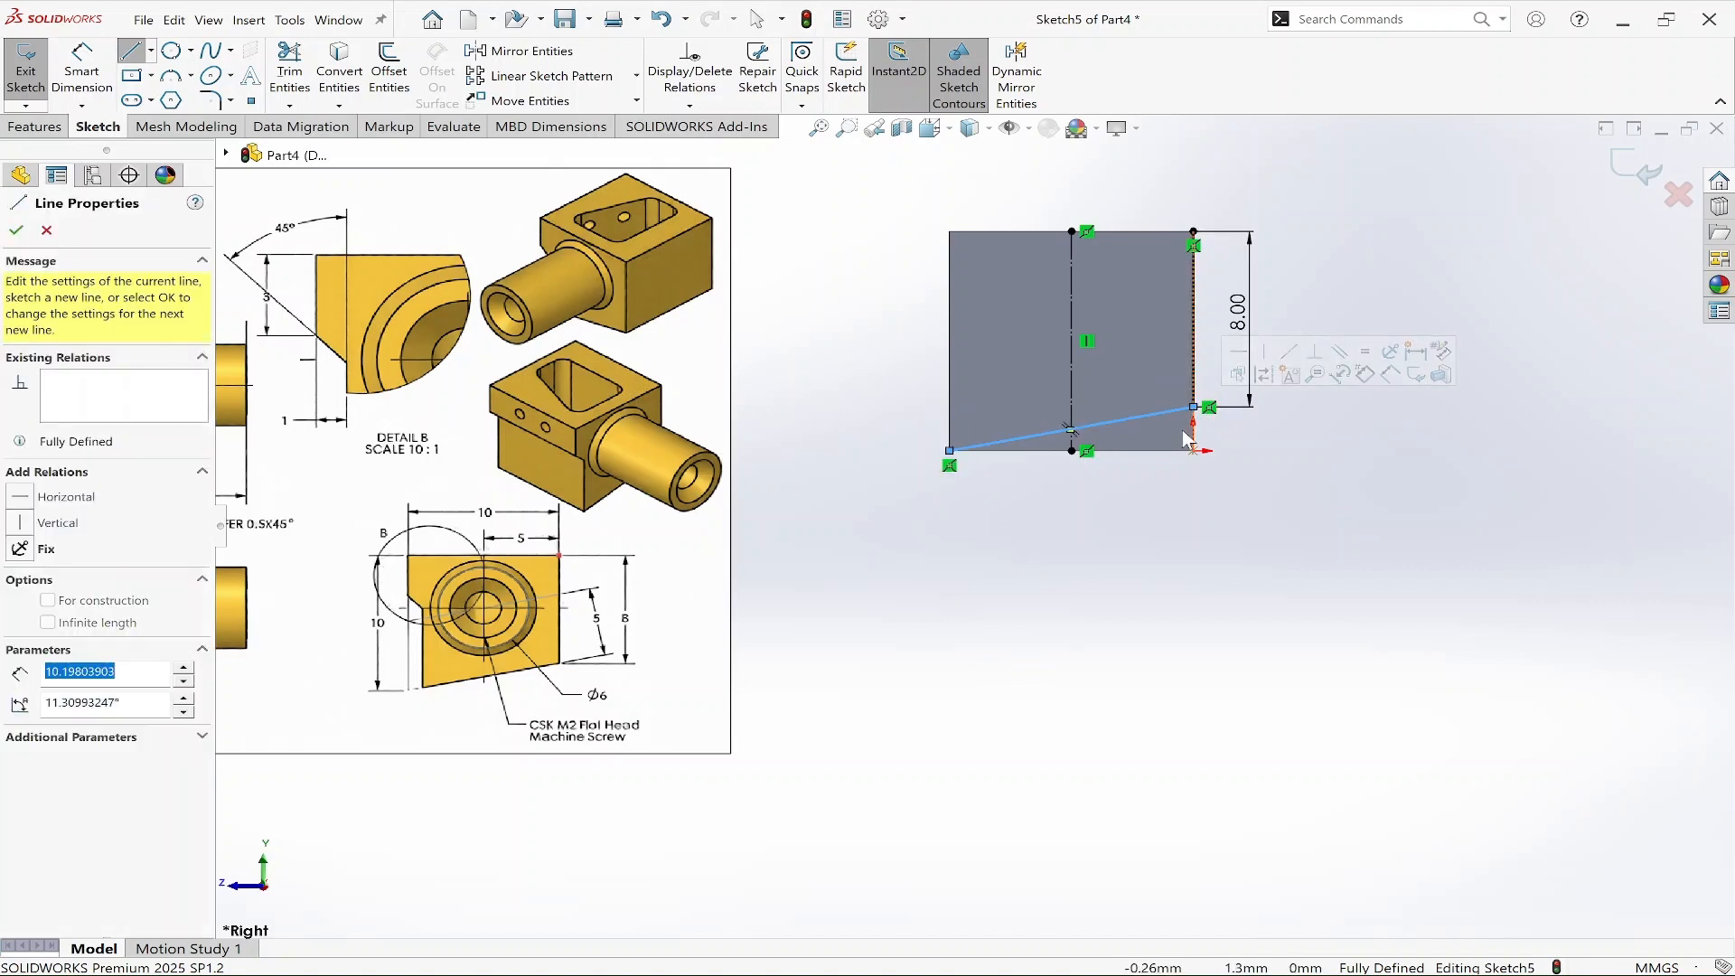
key(Escape)
key(Escape)
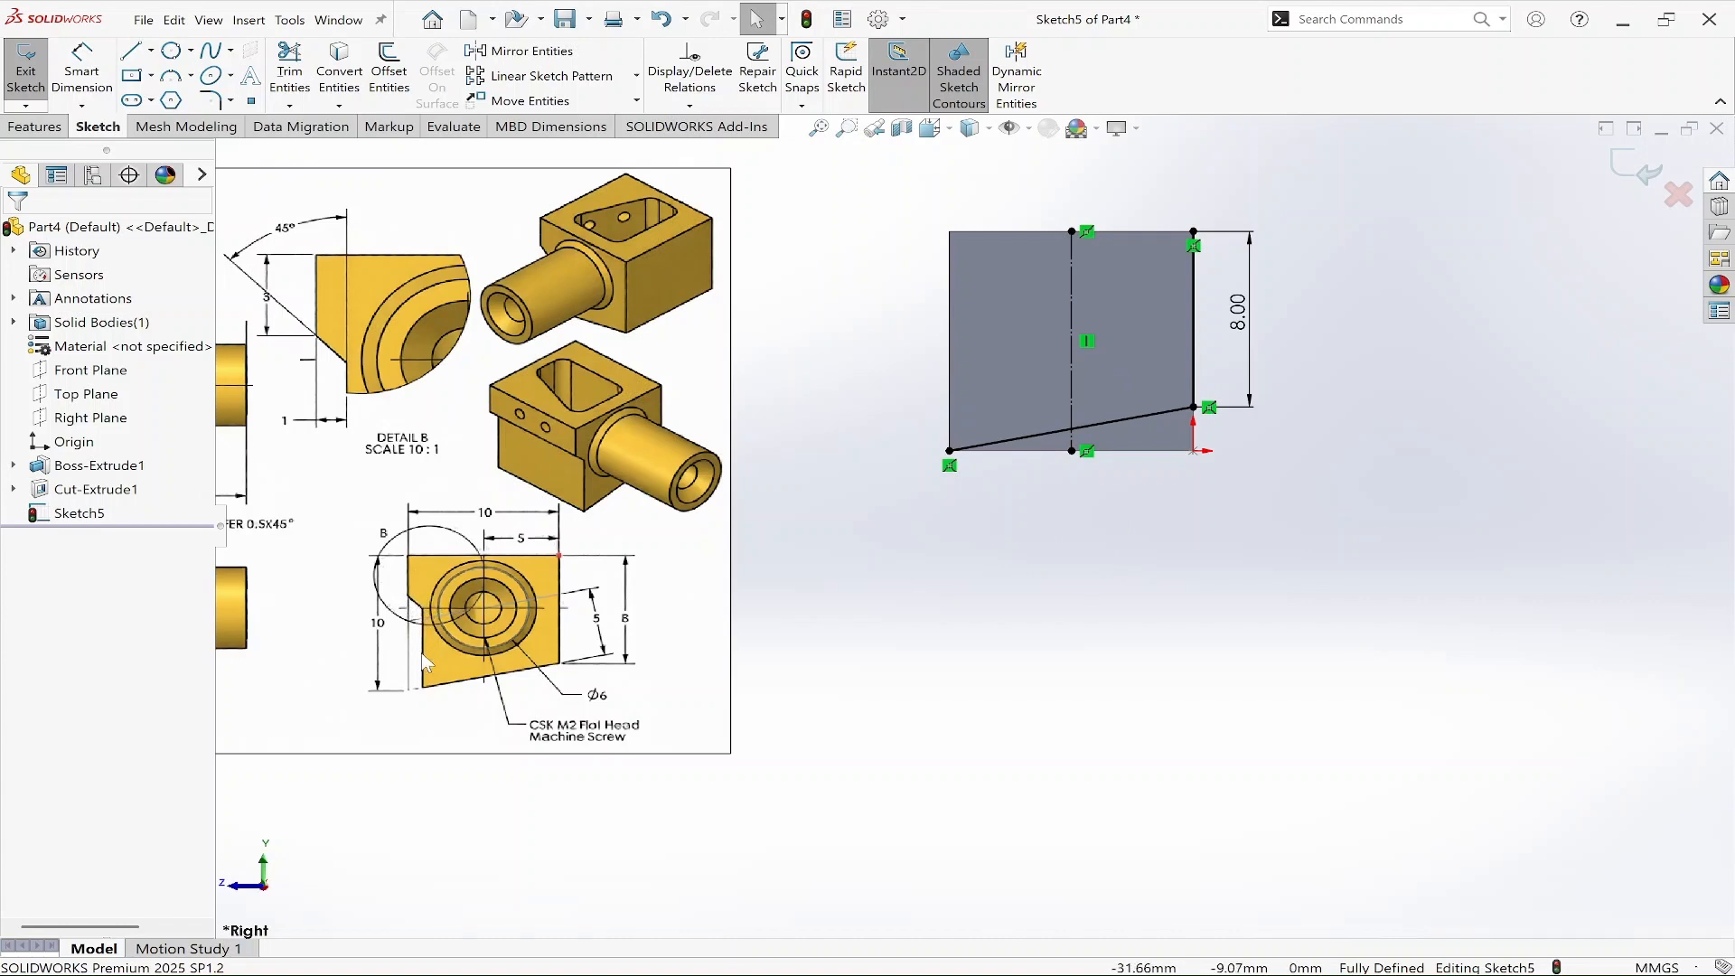
Draw a connected line chain from the top-left corner down the left edge, angling inward, then straight down to the bottom edge.
right_drag(823, 600, 714, 634)
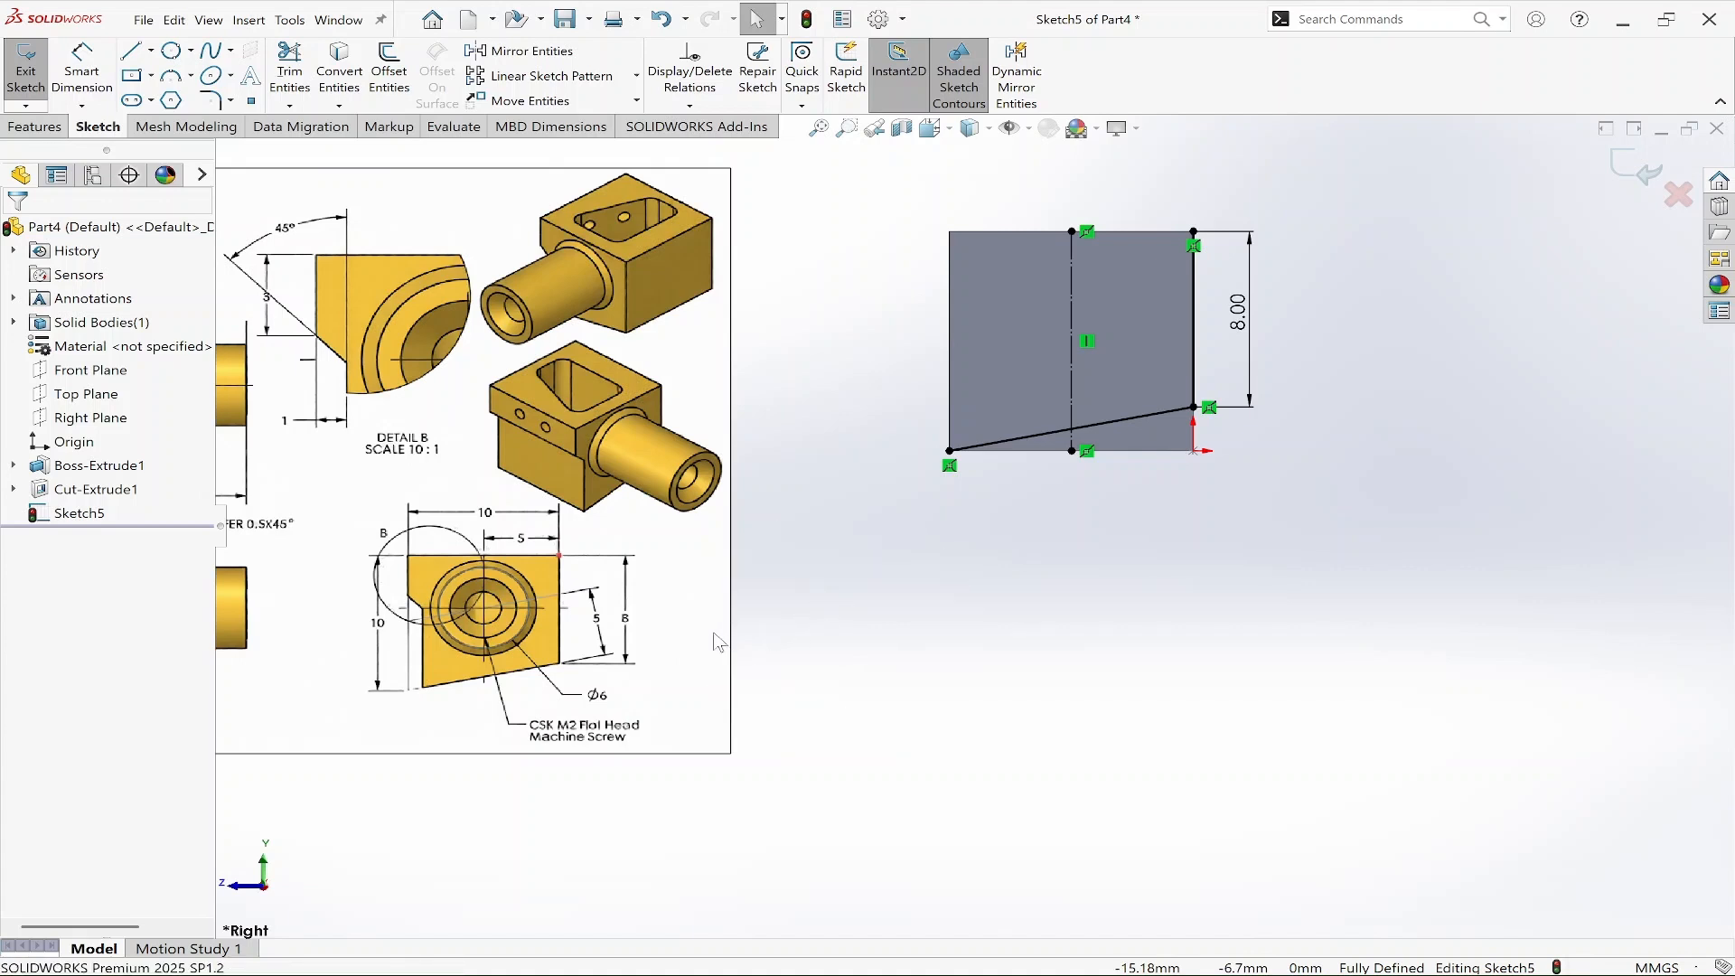
click(949, 232)
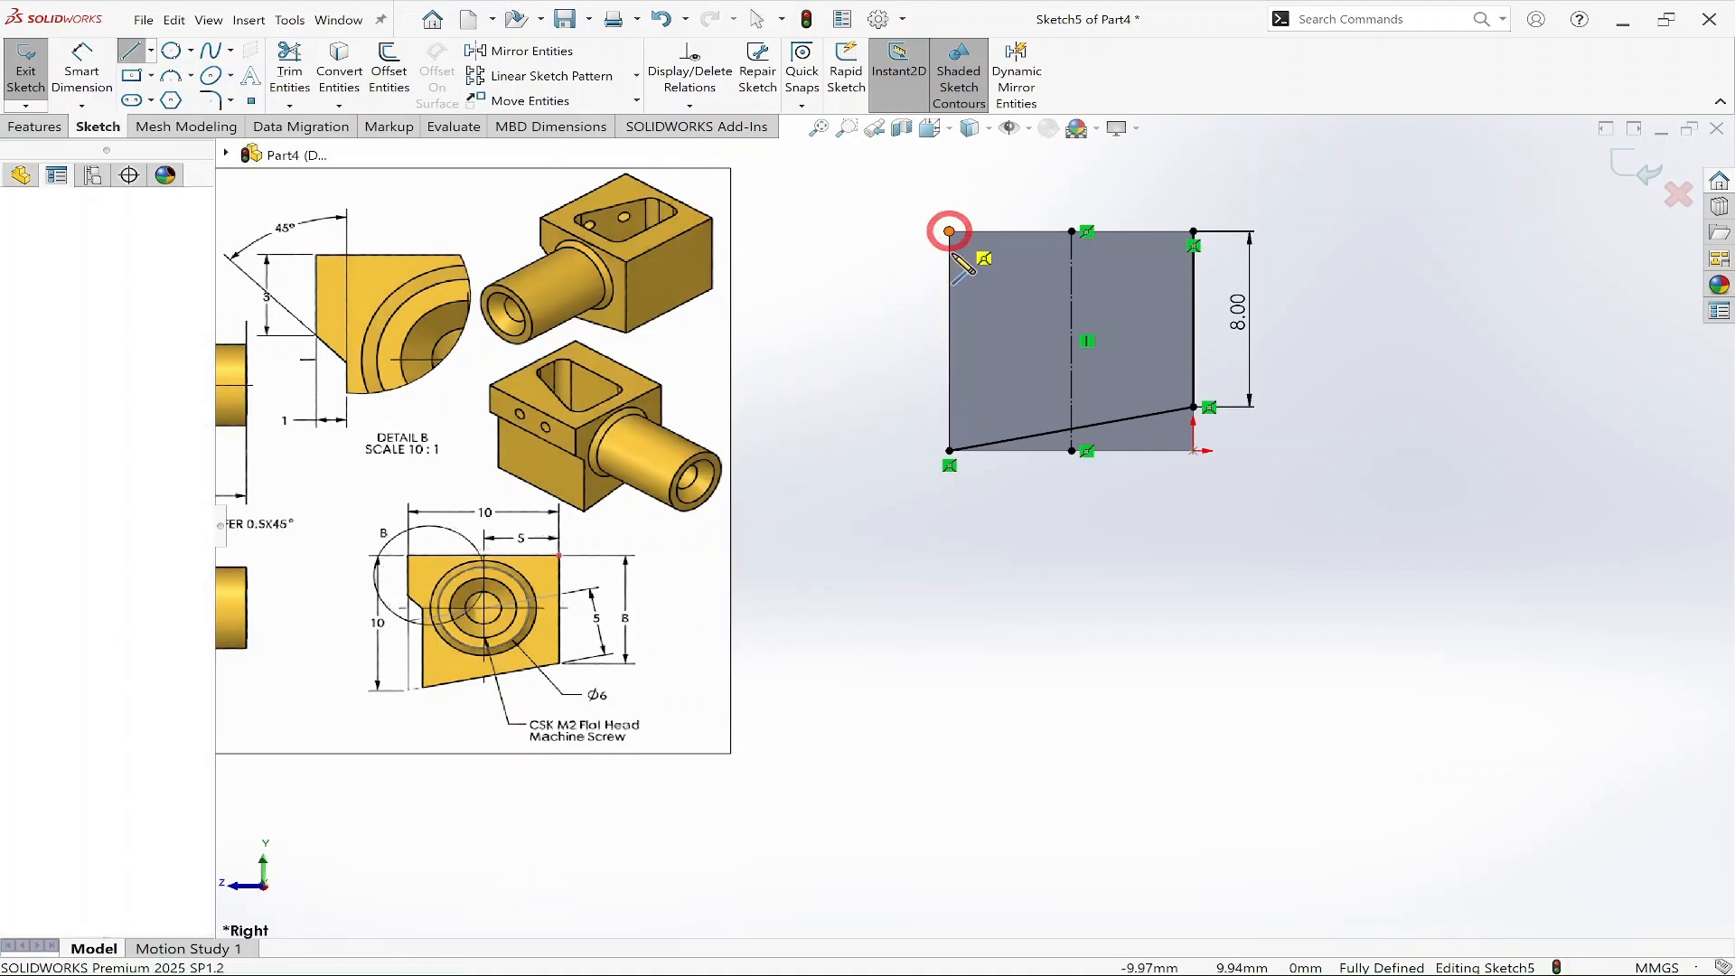
click(949, 307)
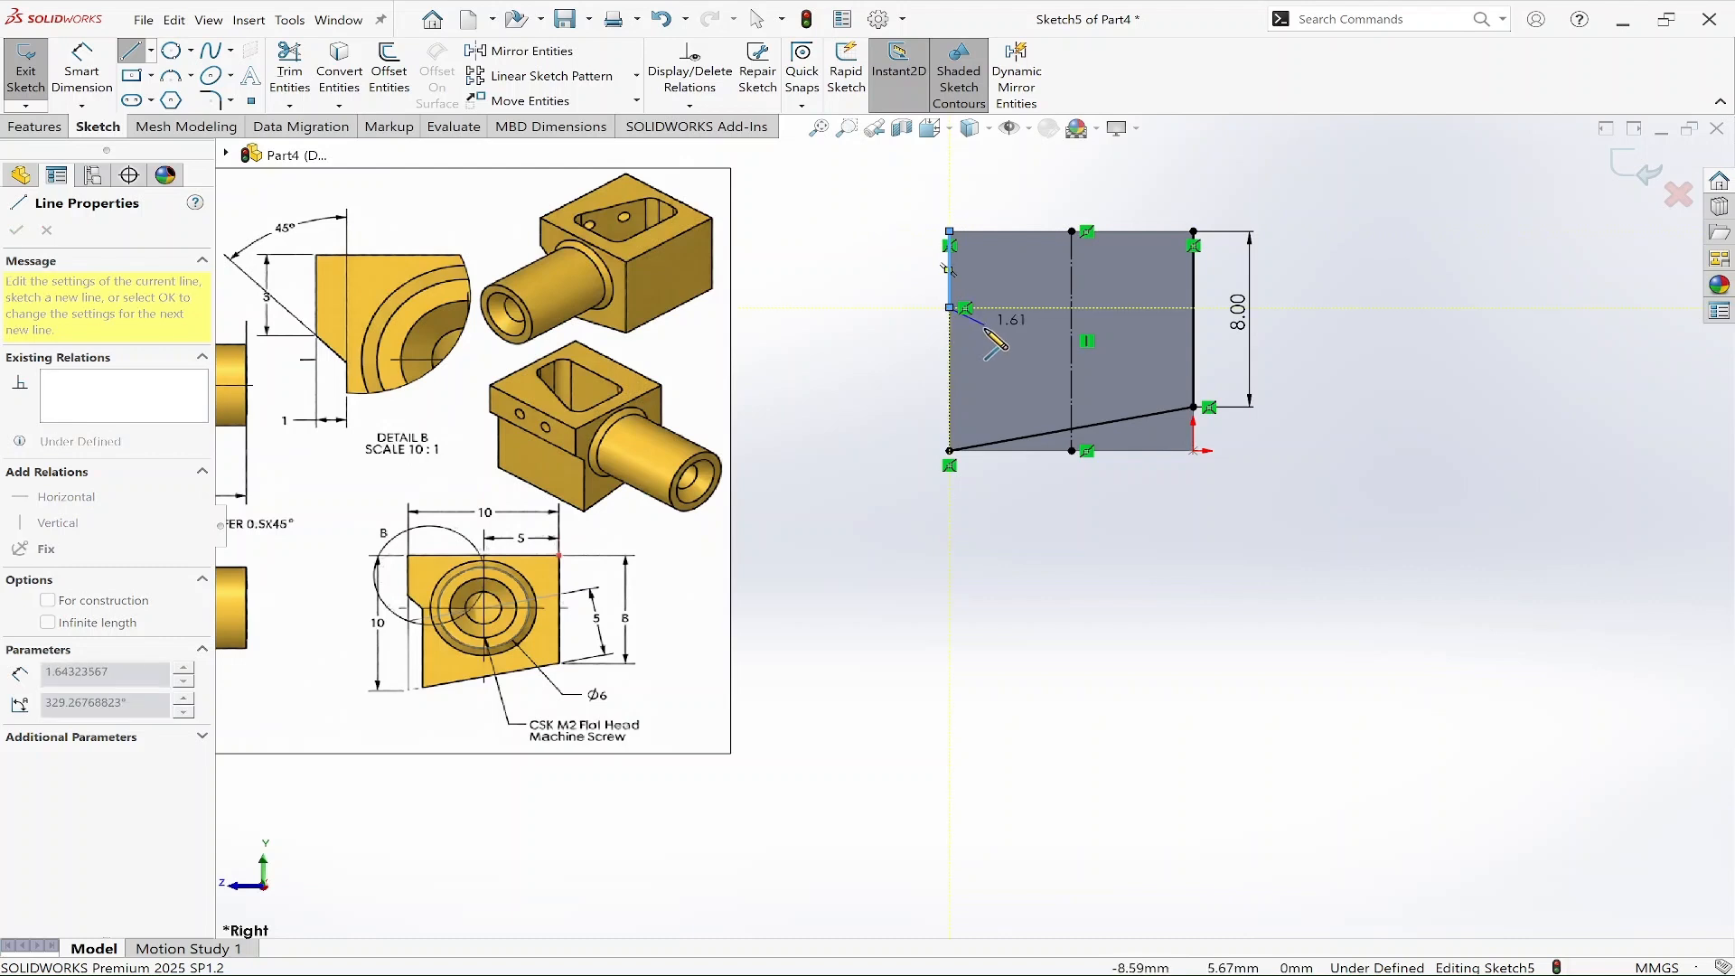
click(984, 333)
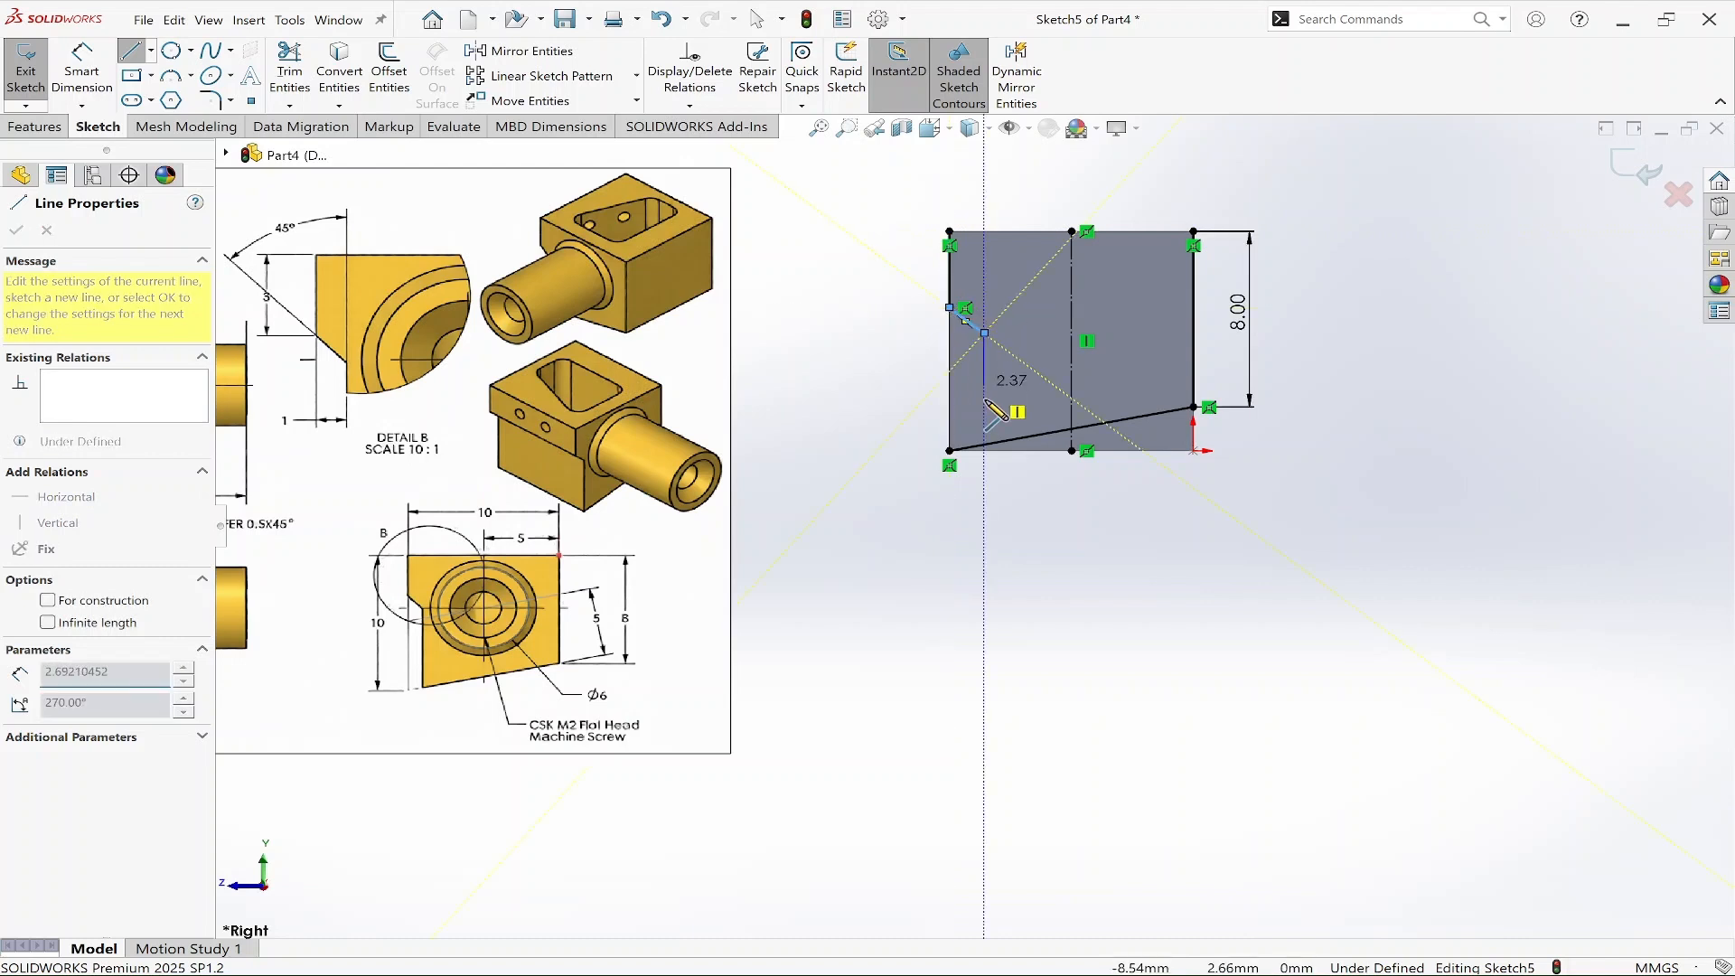
click(984, 449)
key(Escape)
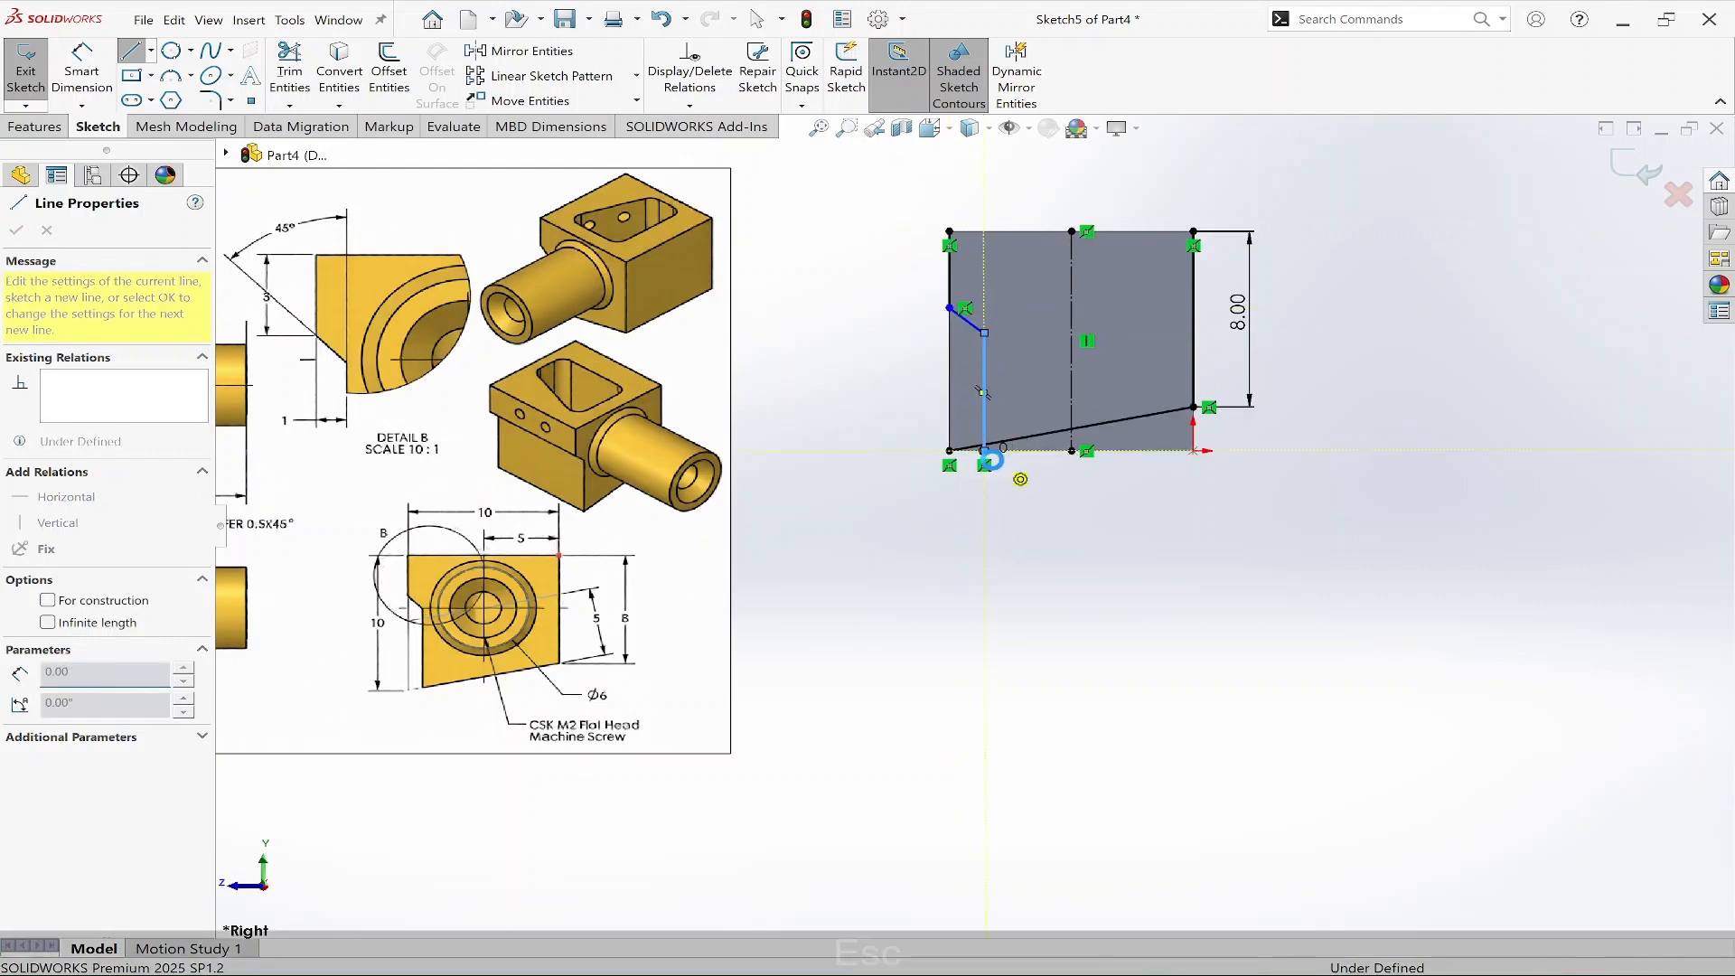
key(Escape)
key(Escape)
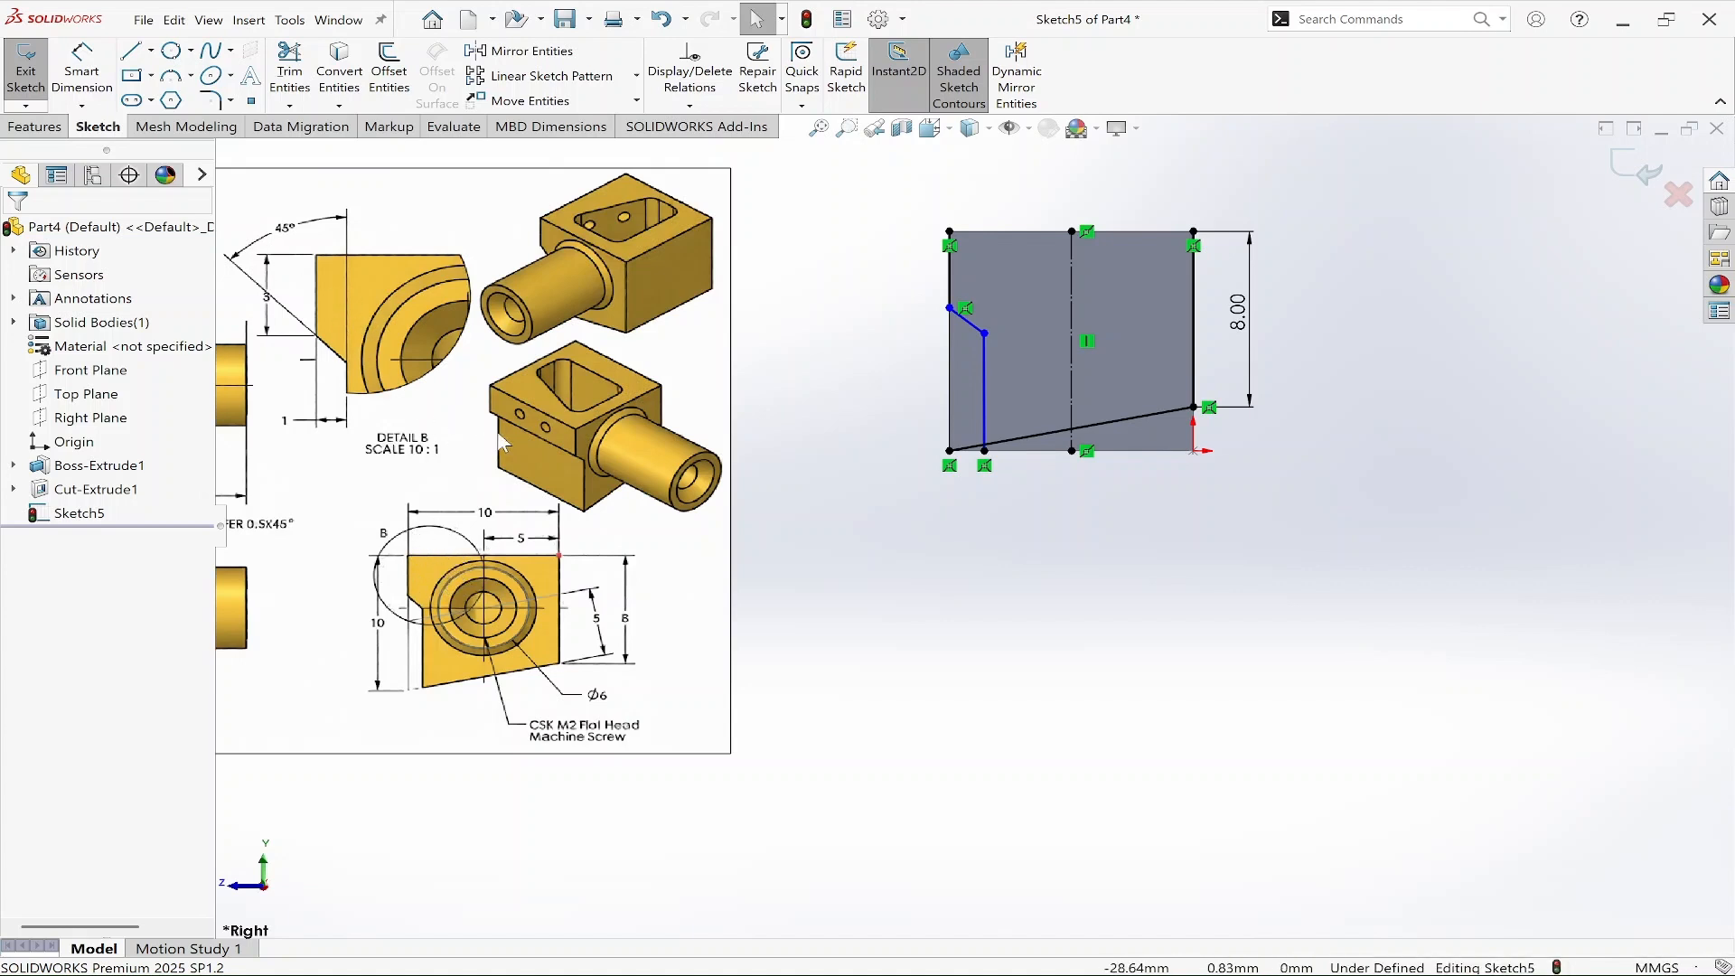
Dimension the short left-edge segment of the chain as 3 mm.
ctrl+middle_drag(532, 444, 640, 516)
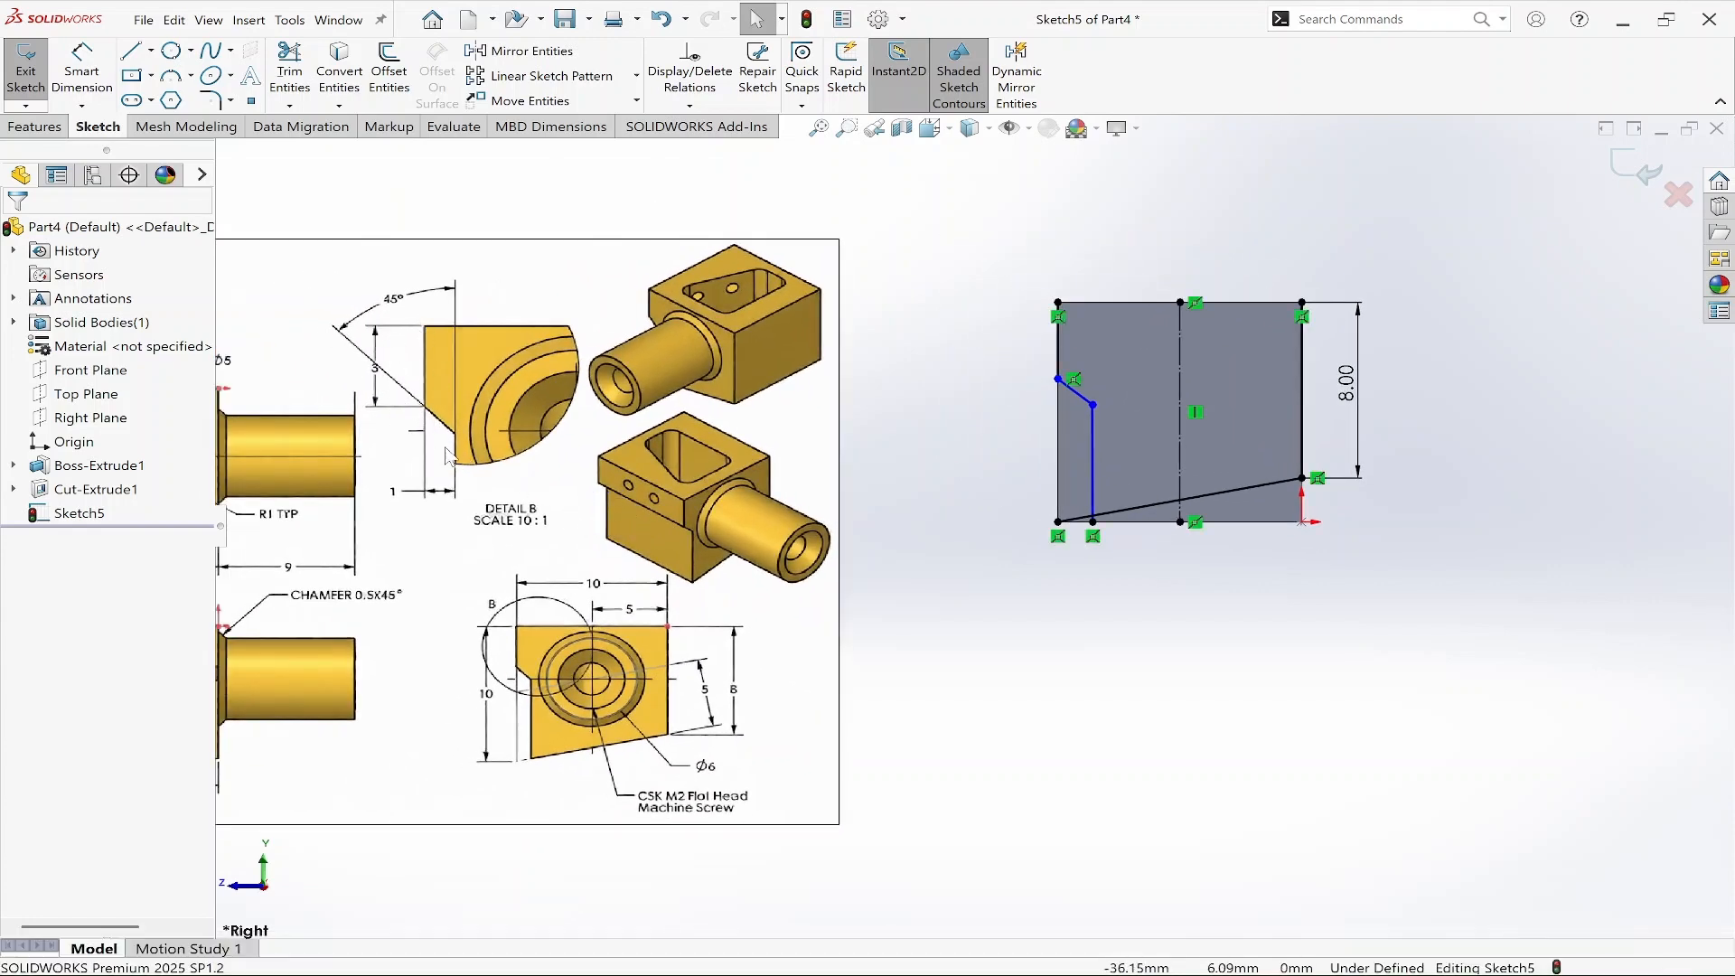
right_drag(1240, 506, 1220, 443)
click(1057, 334)
click(1009, 347)
text(3)
key(Return)
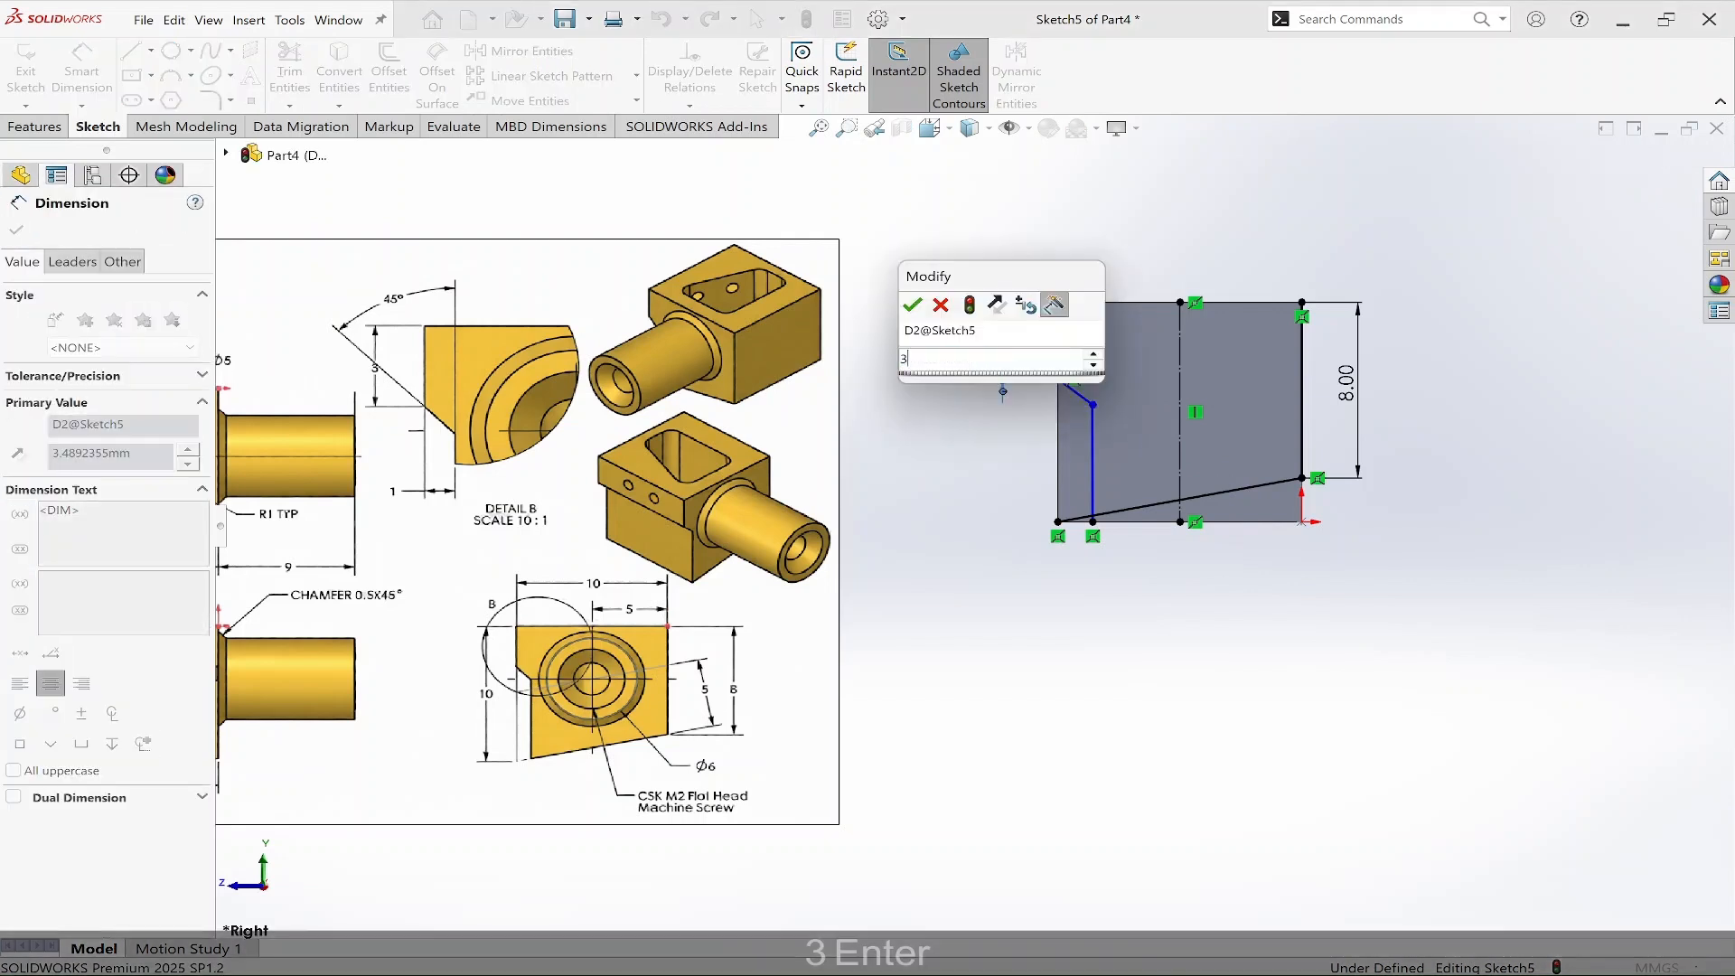
key(Escape)
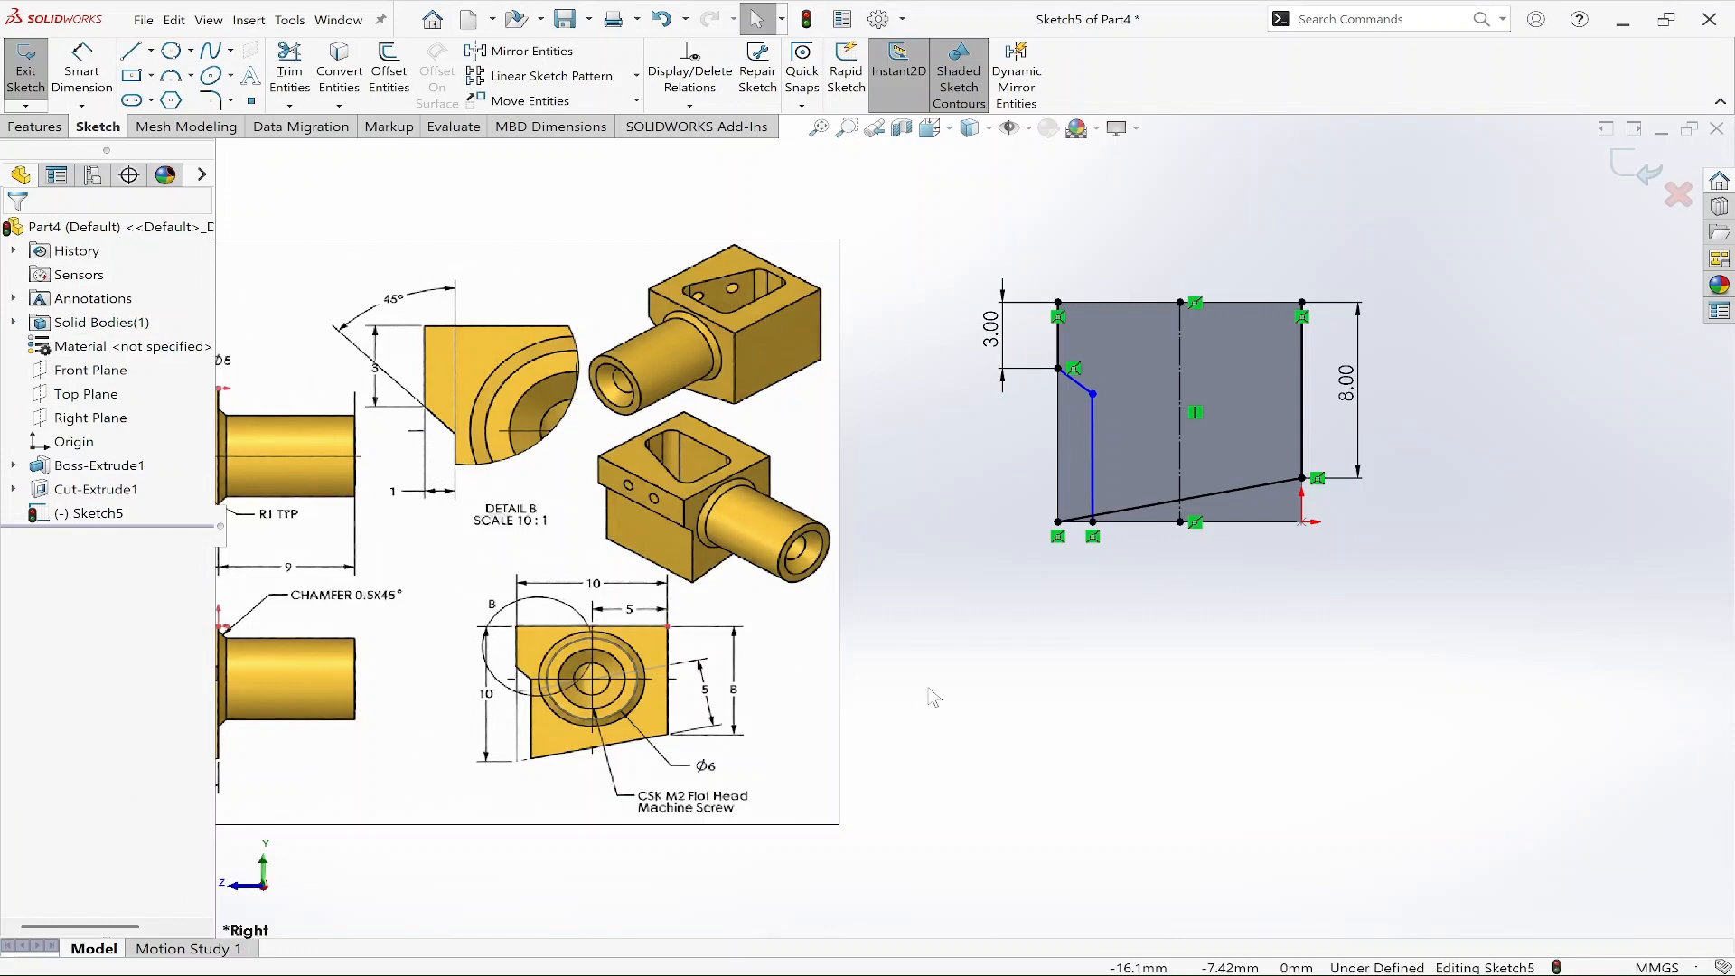
Try to dimension the angle between the inner vertical line and the left-edge segment, and undo it.
right_drag(1144, 665, 1138, 596)
click(1092, 422)
click(1055, 341)
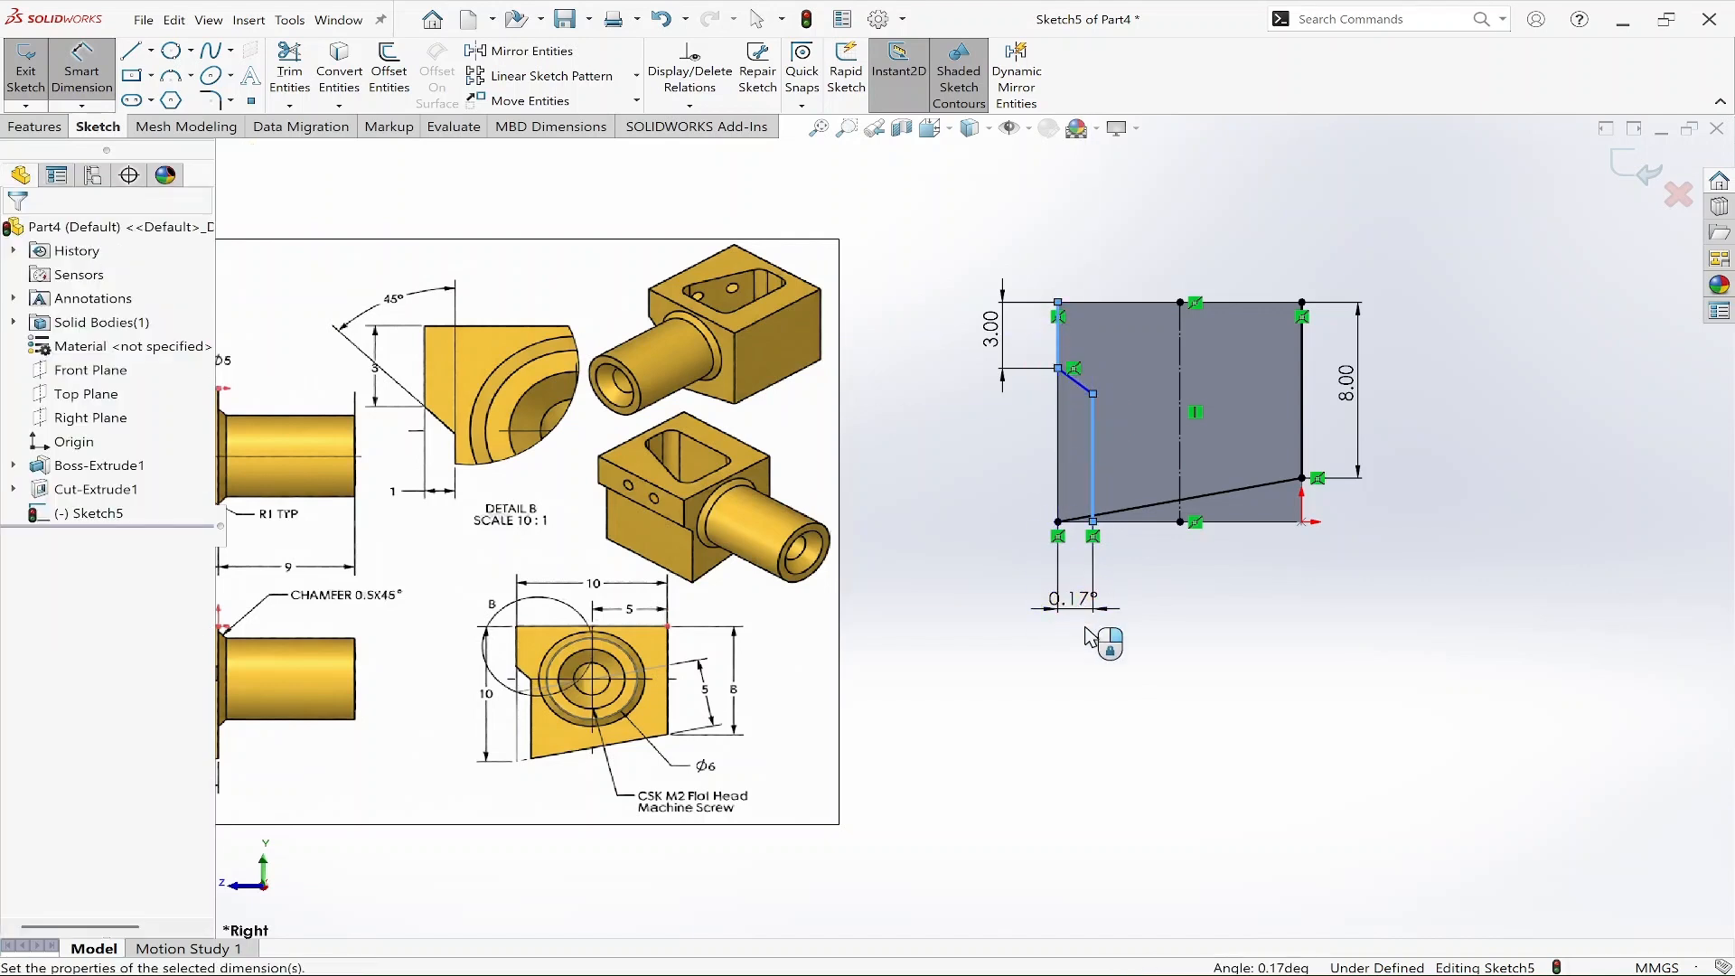
click(1080, 601)
key(Escape)
key(Escape)
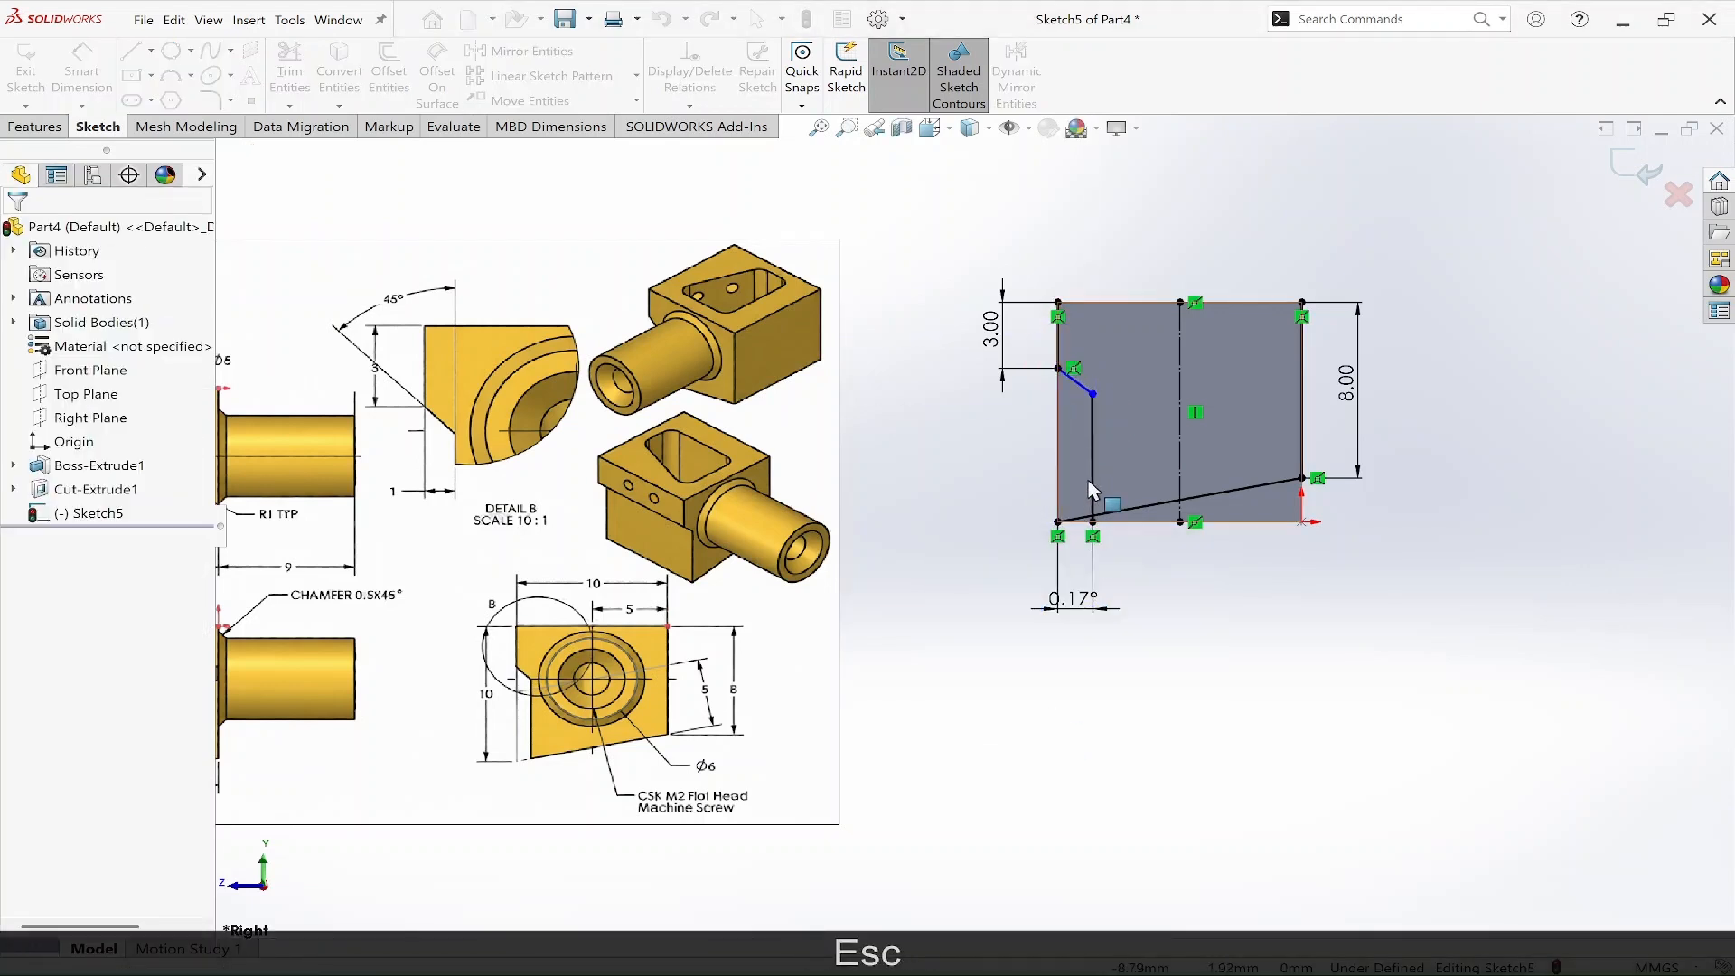
key(ctrl+z)
key(ctrl+z)
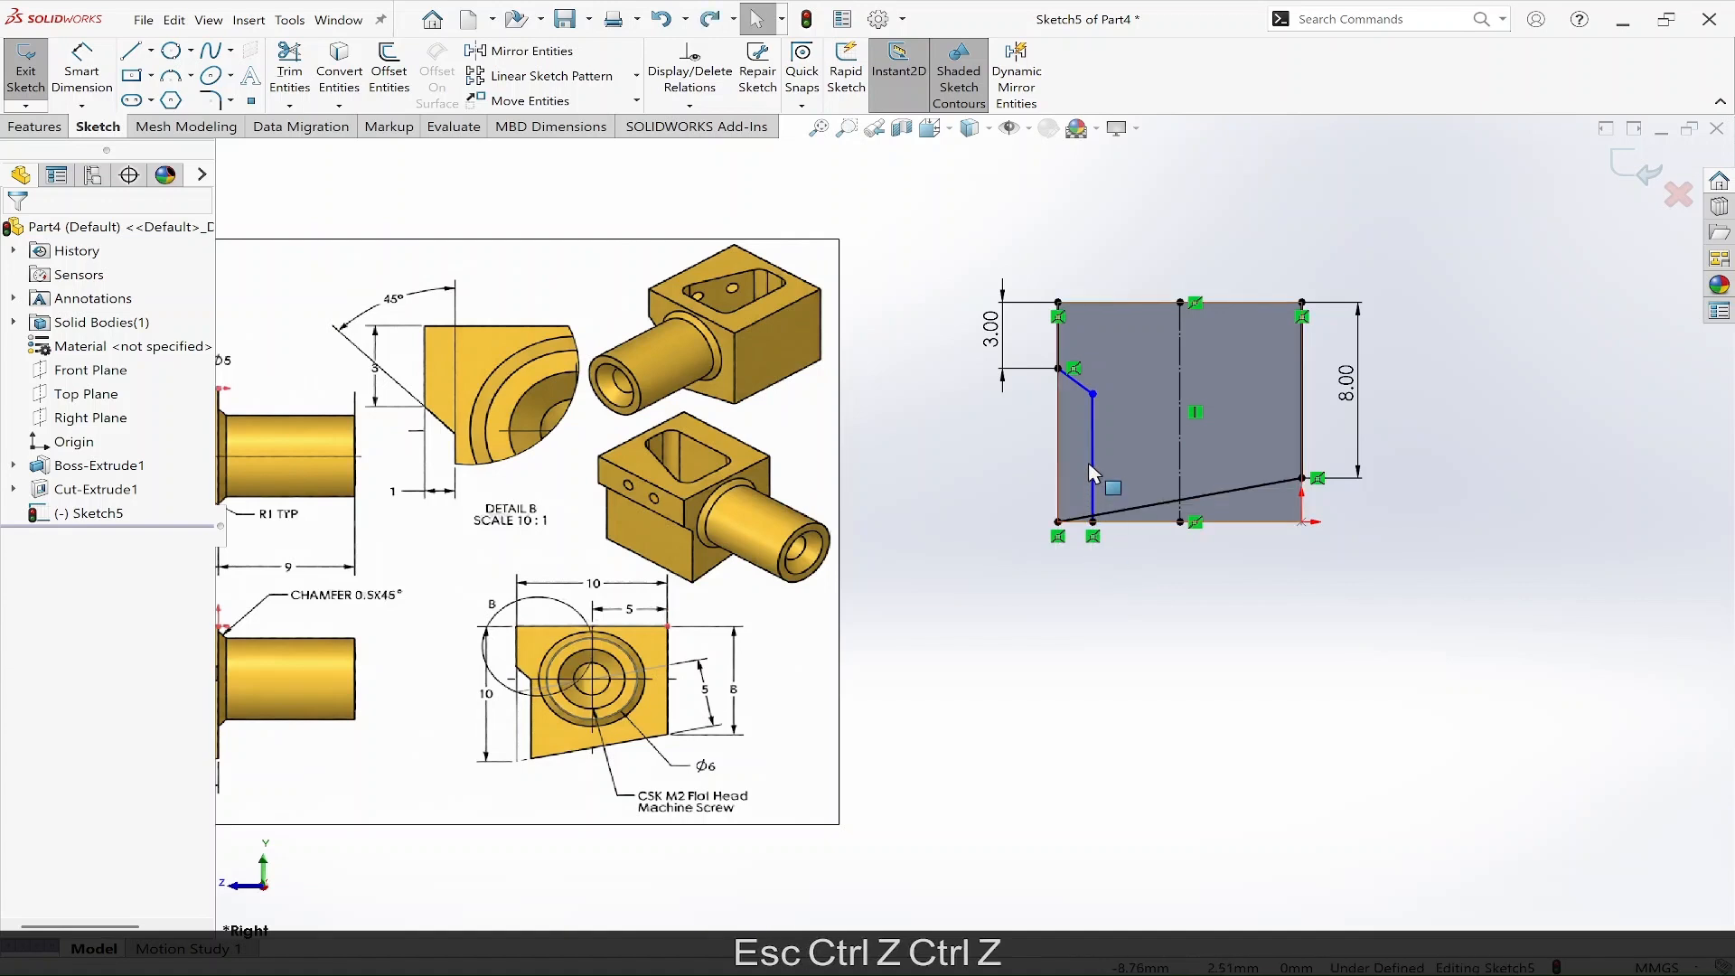
Make the chain's inner line vertical.
key(Escape)
key(Escape)
click(1092, 459)
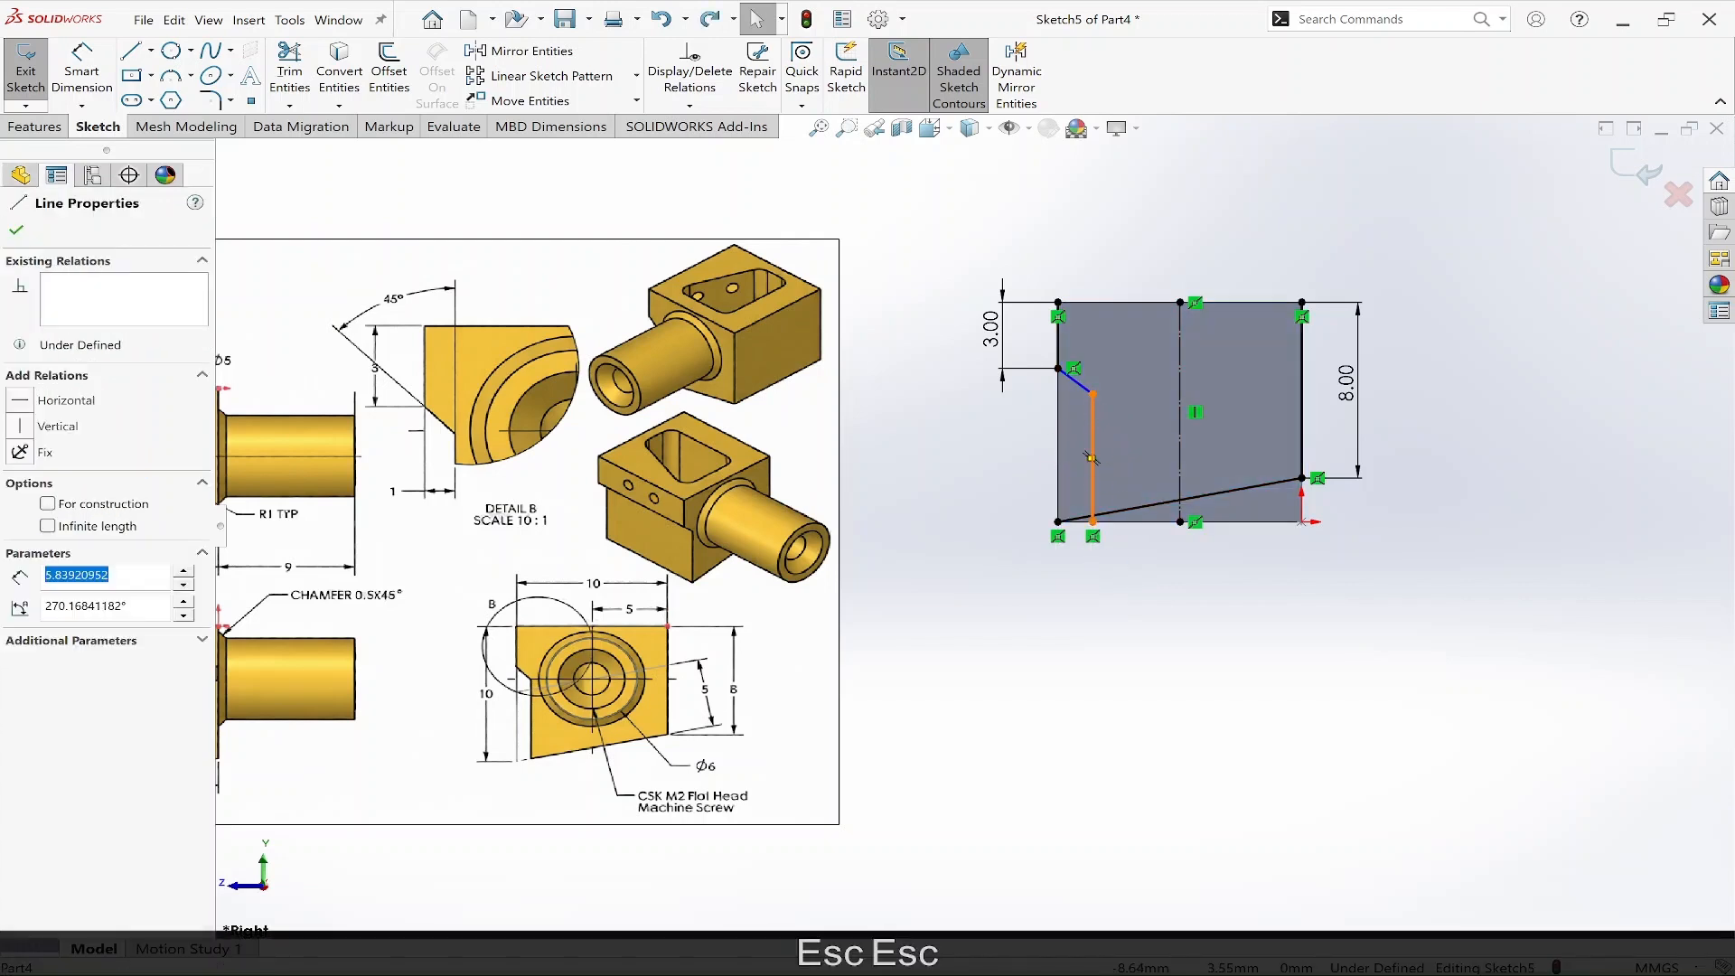
key(Escape)
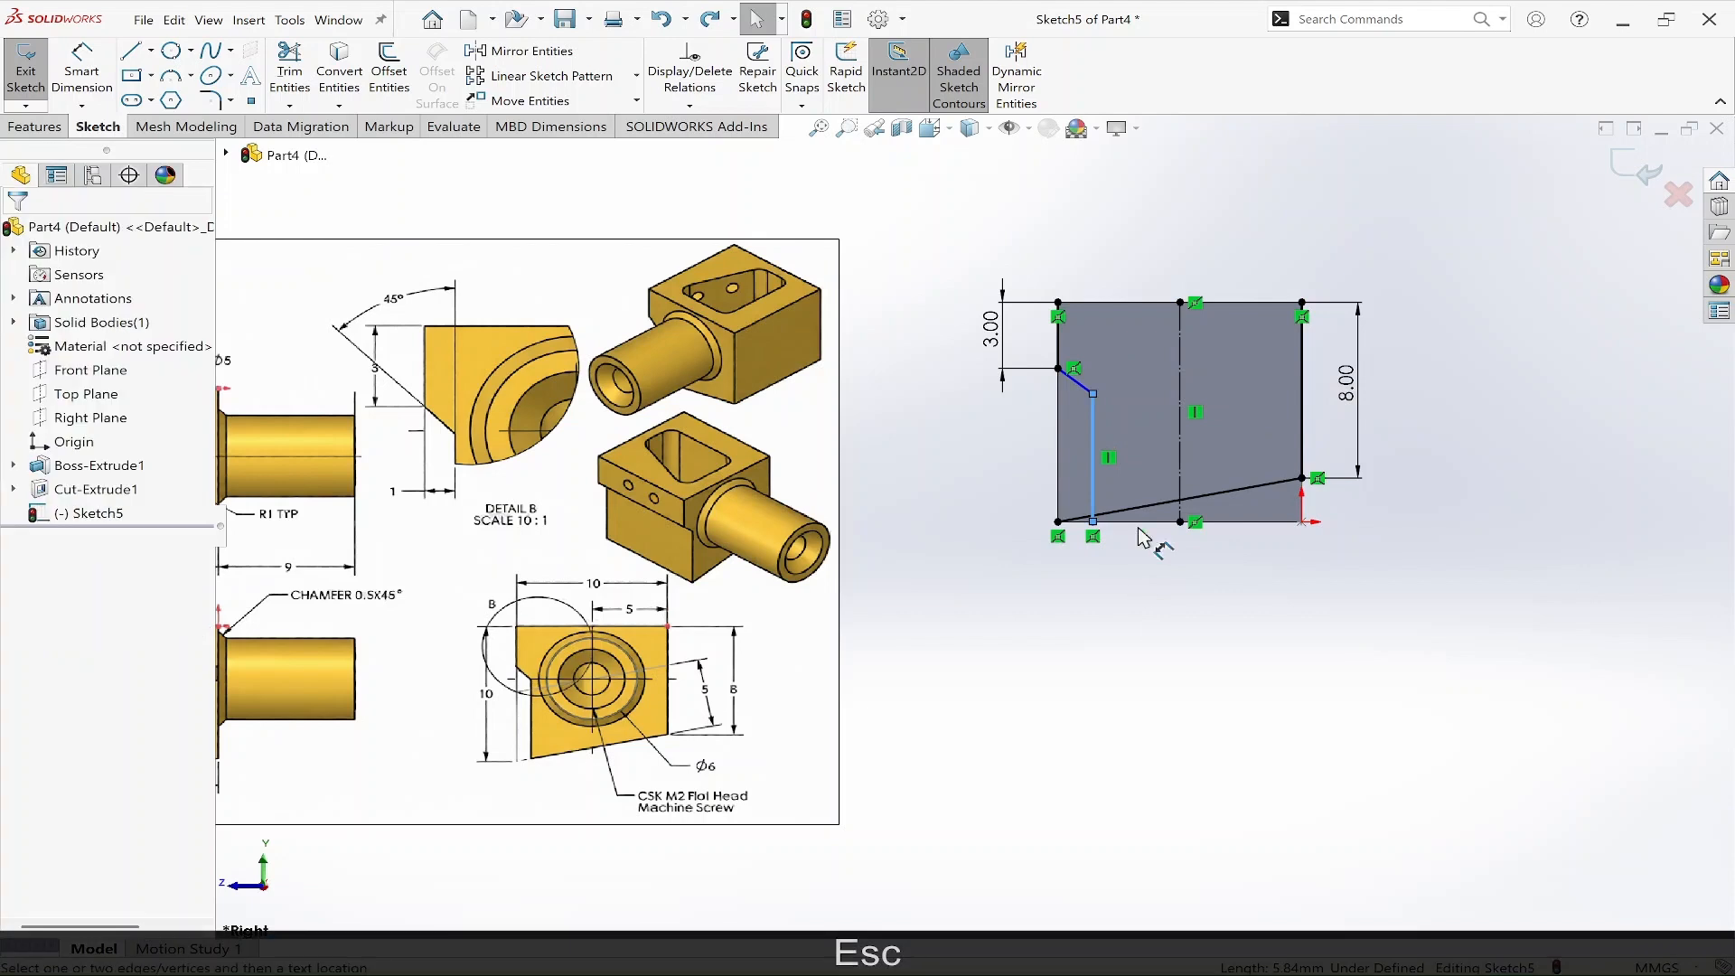
Try to dimension the inner vertical line's offset from the left-edge segment.
click(1058, 327)
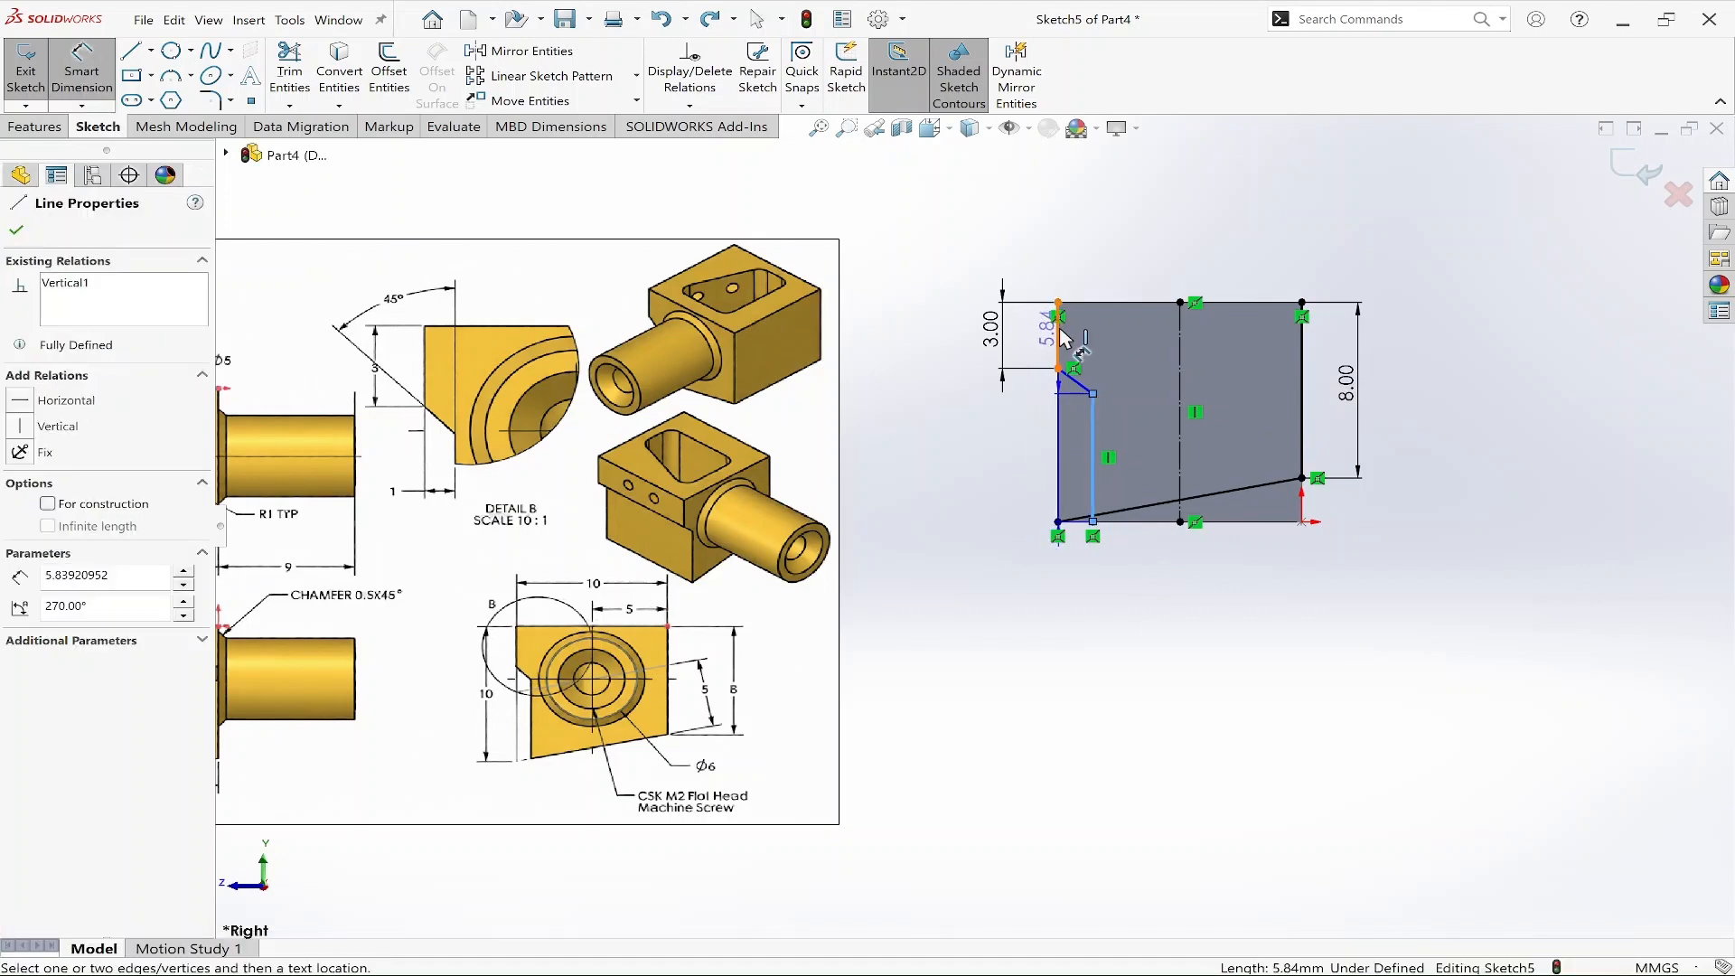
click(1072, 240)
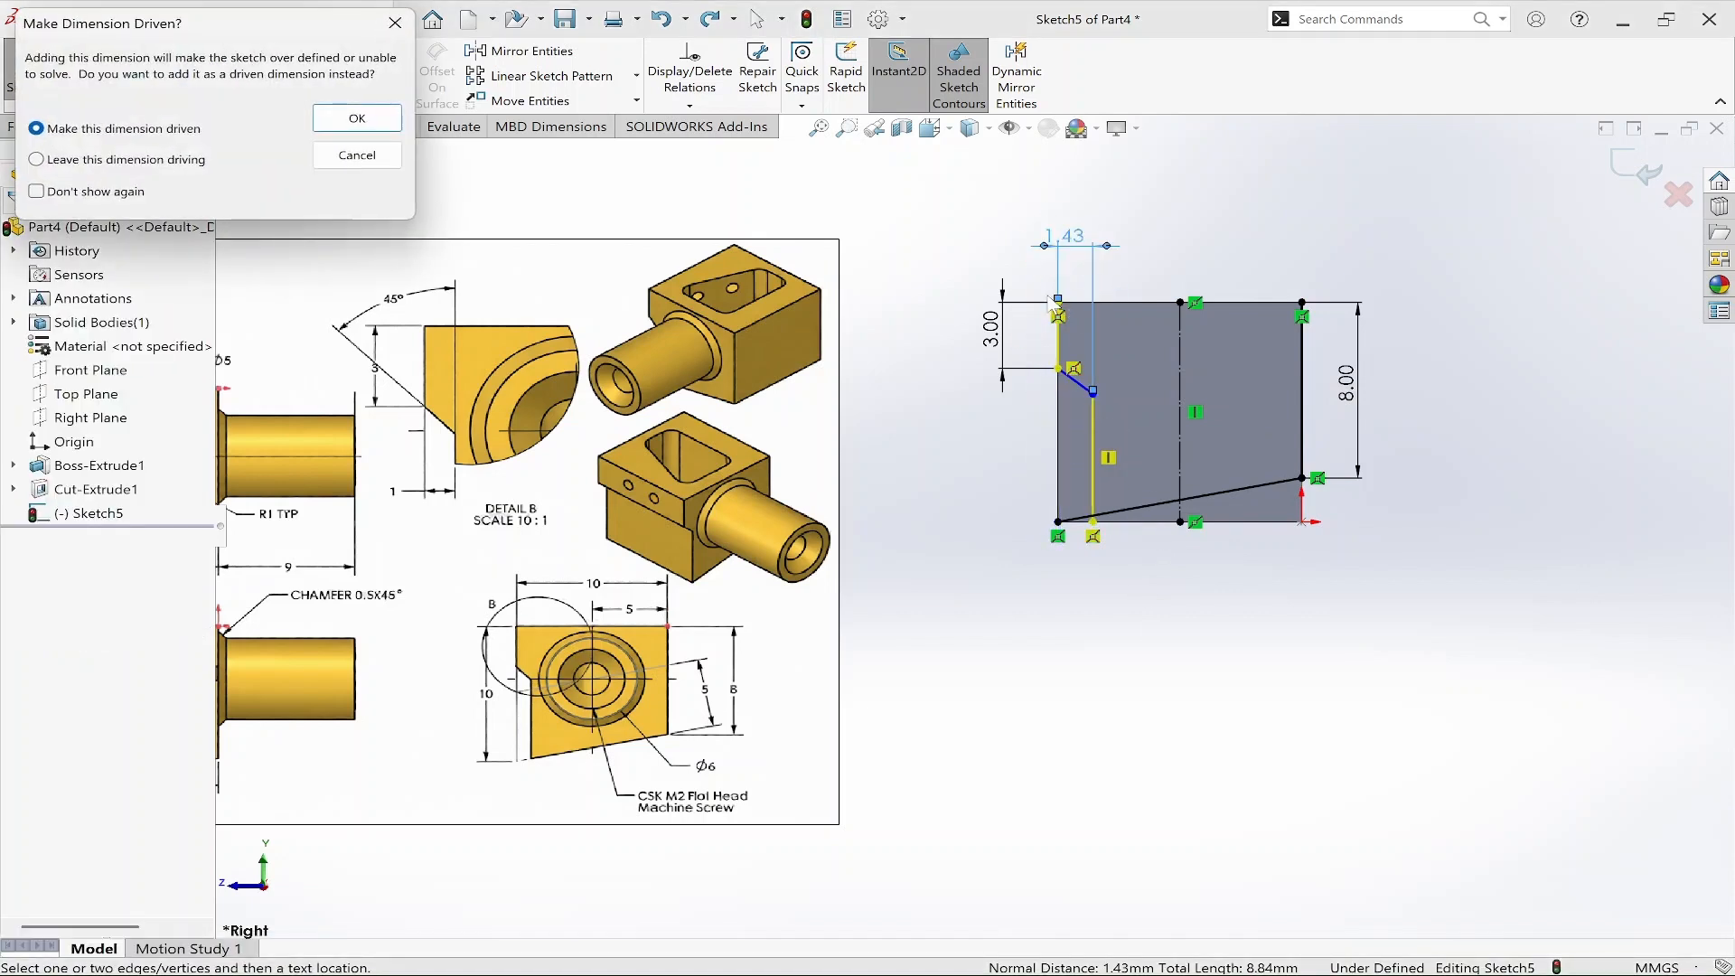
key(Escape)
key(Escape)
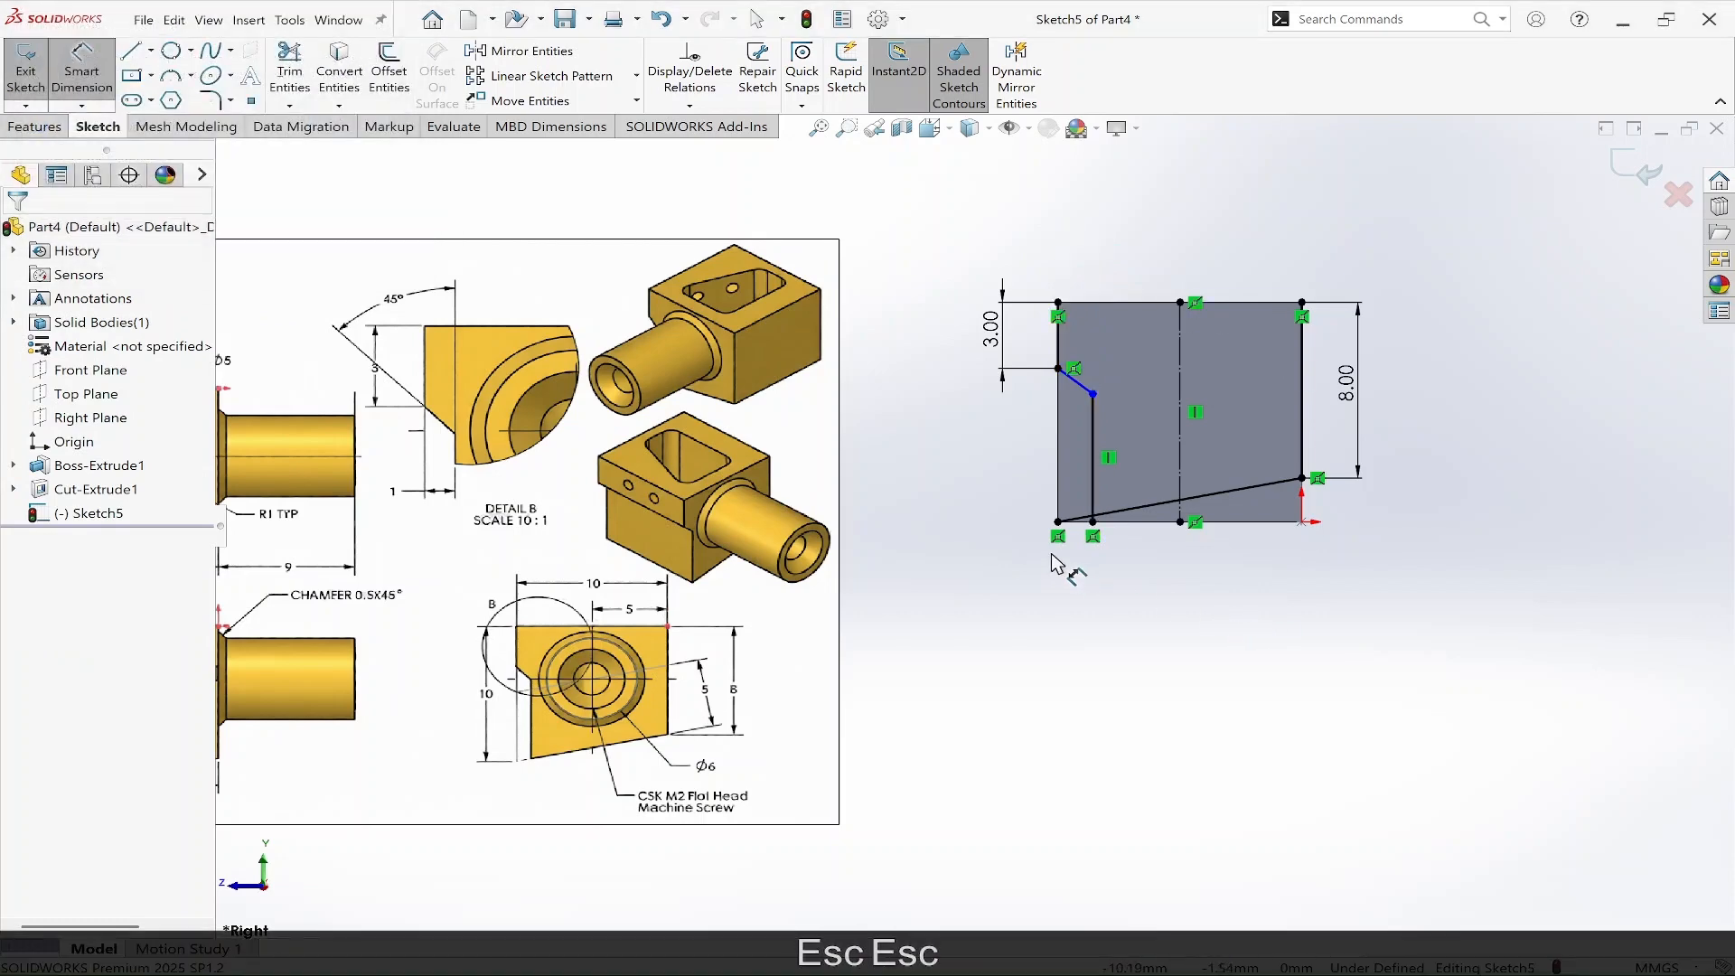
Delete the relation at the bottom end of the inner vertical line.
scroll(1118, 467, down, 2)
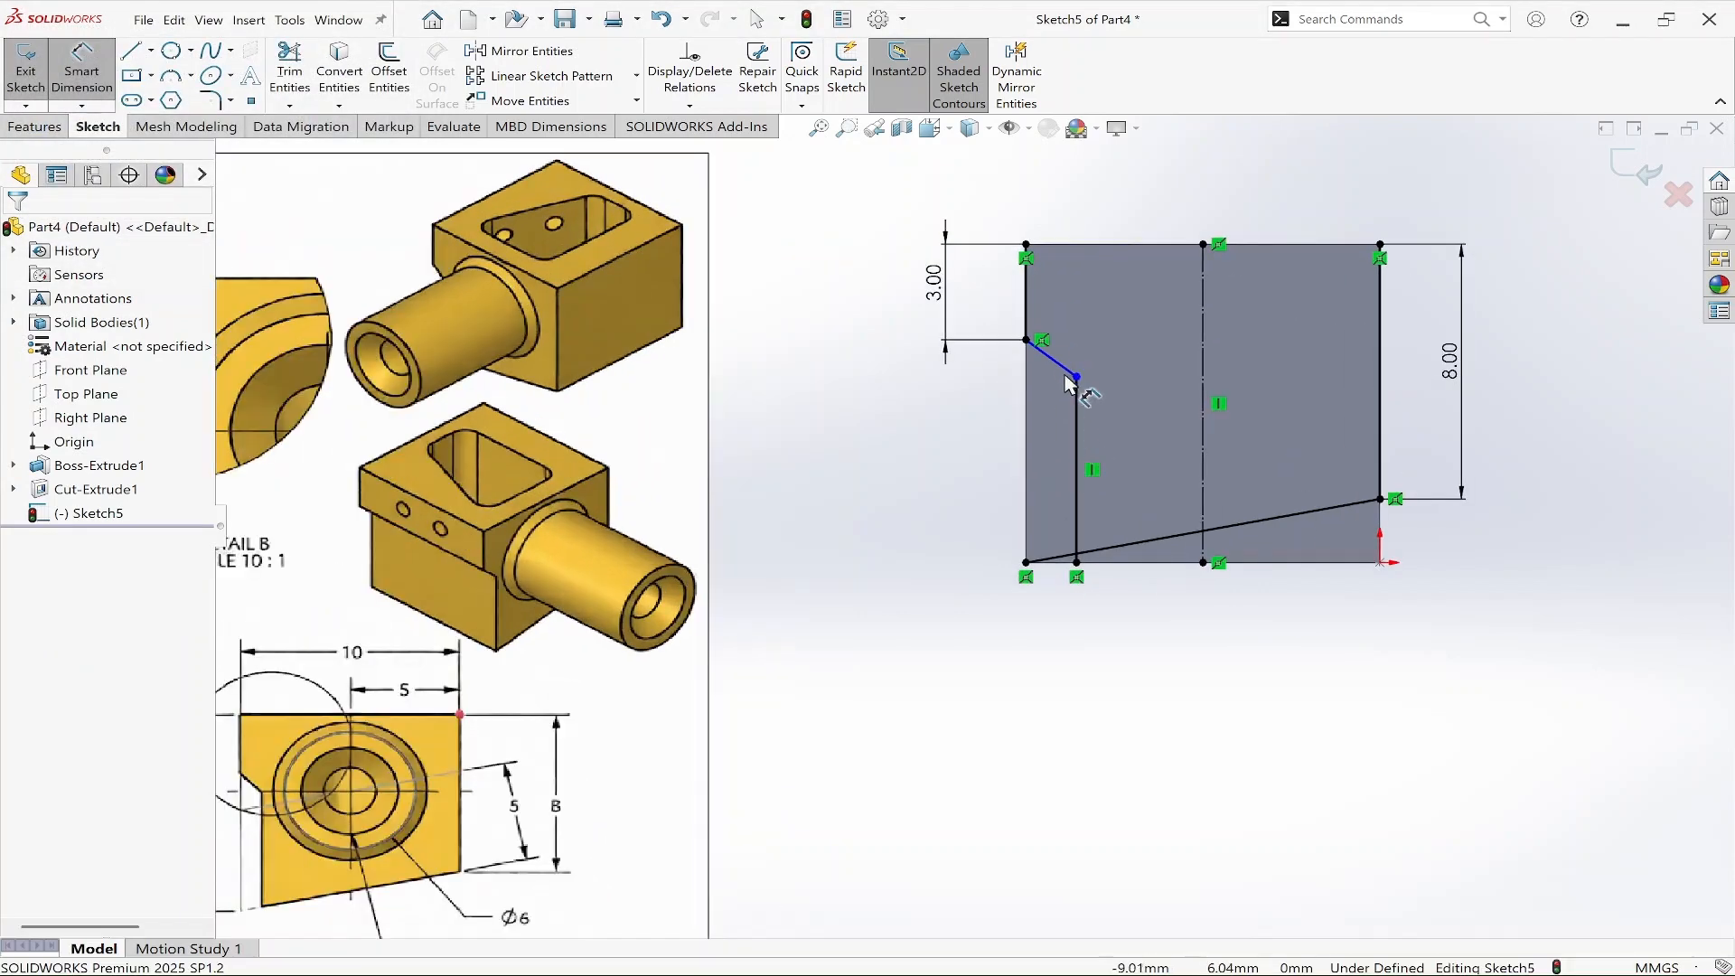
key(Escape)
scroll(1091, 586, down, 3)
scroll(1092, 586, down, 1)
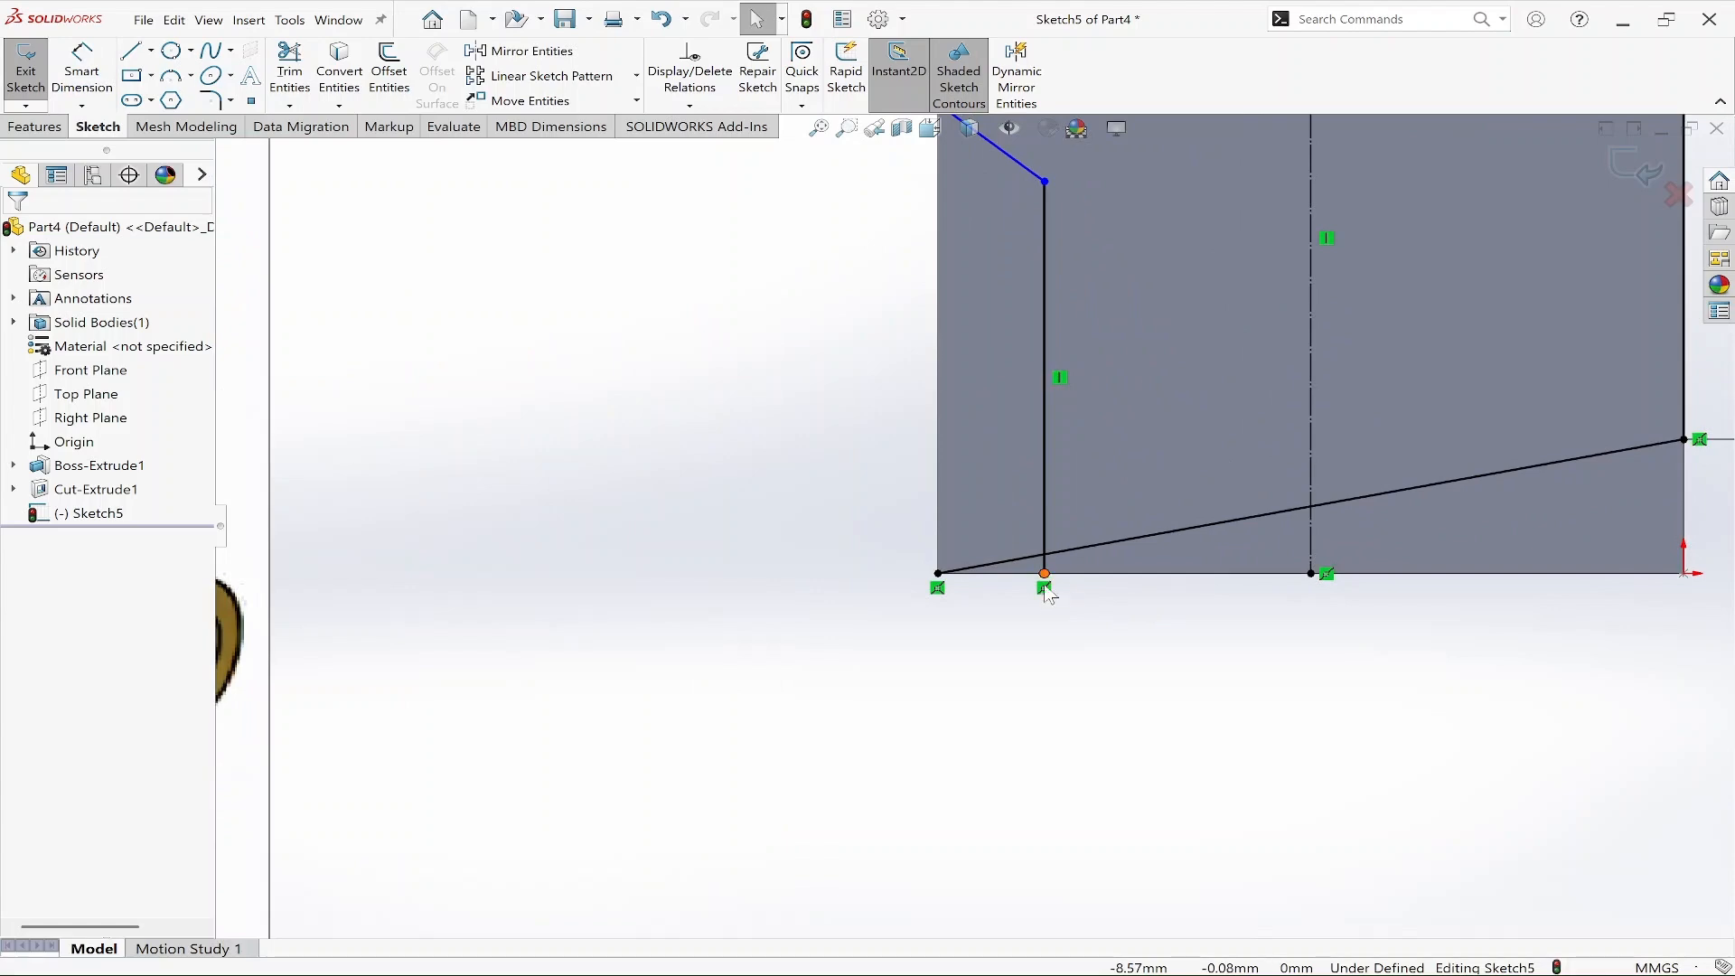
click(1045, 588)
key(Delete)
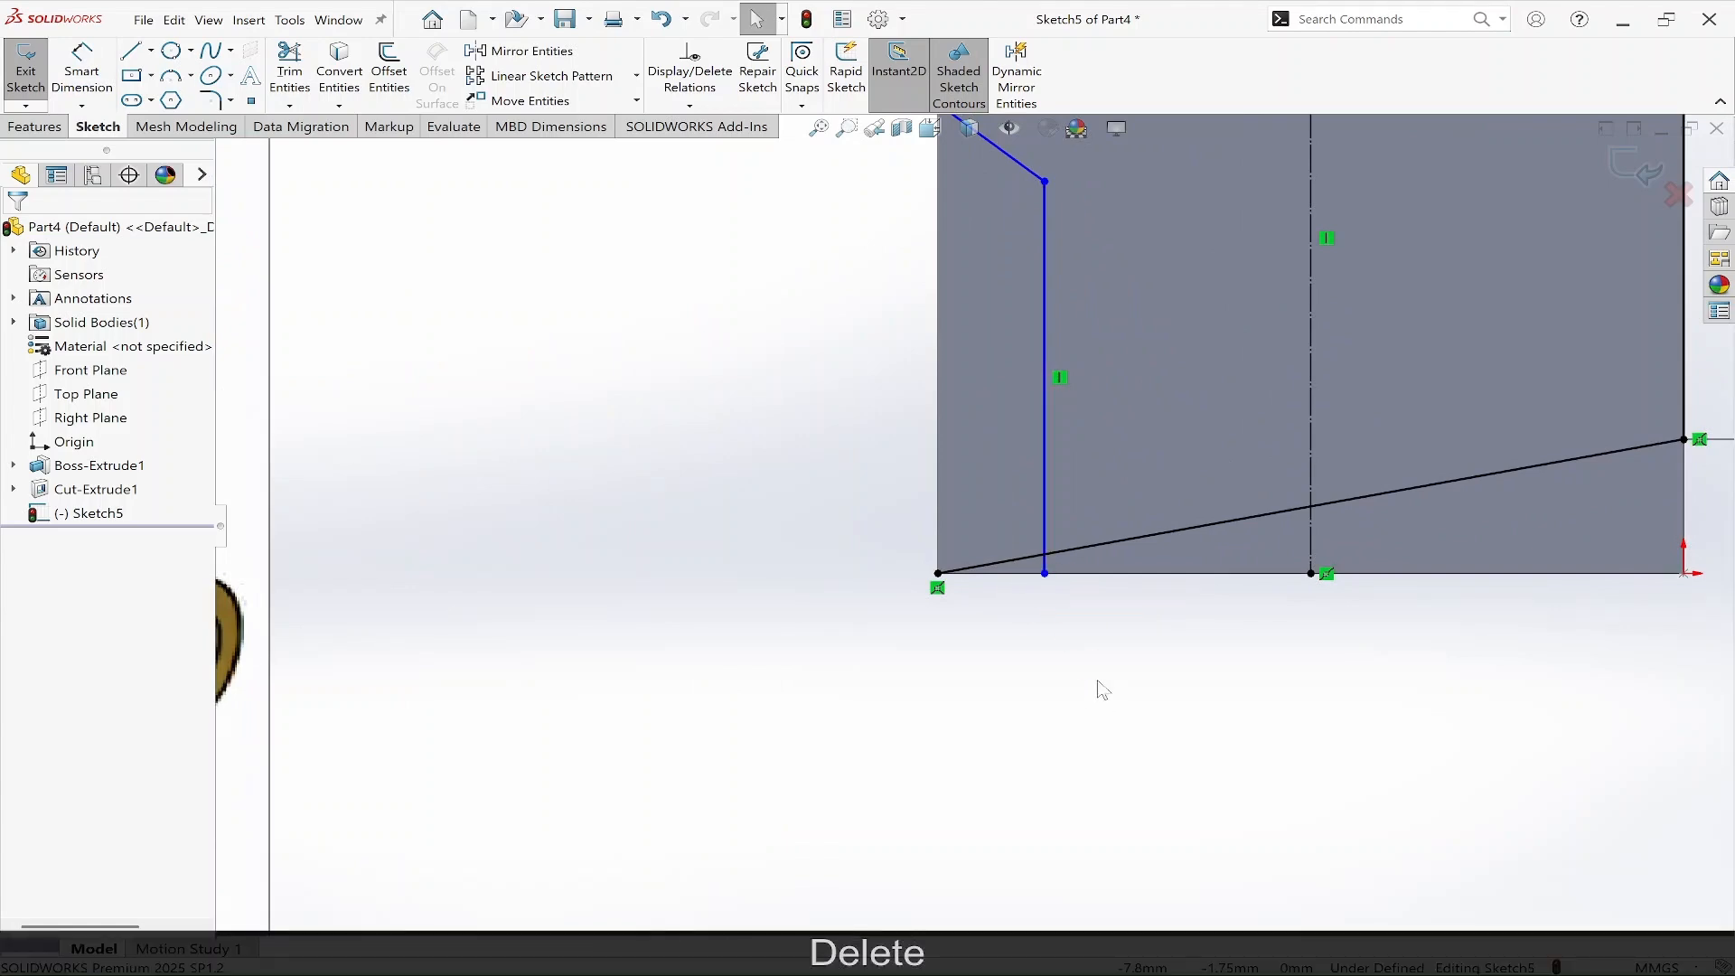
Dimension the inner vertical line 1 mm from the face's left edge.
scroll(1084, 651, up, 5)
click(1002, 415)
key(d)
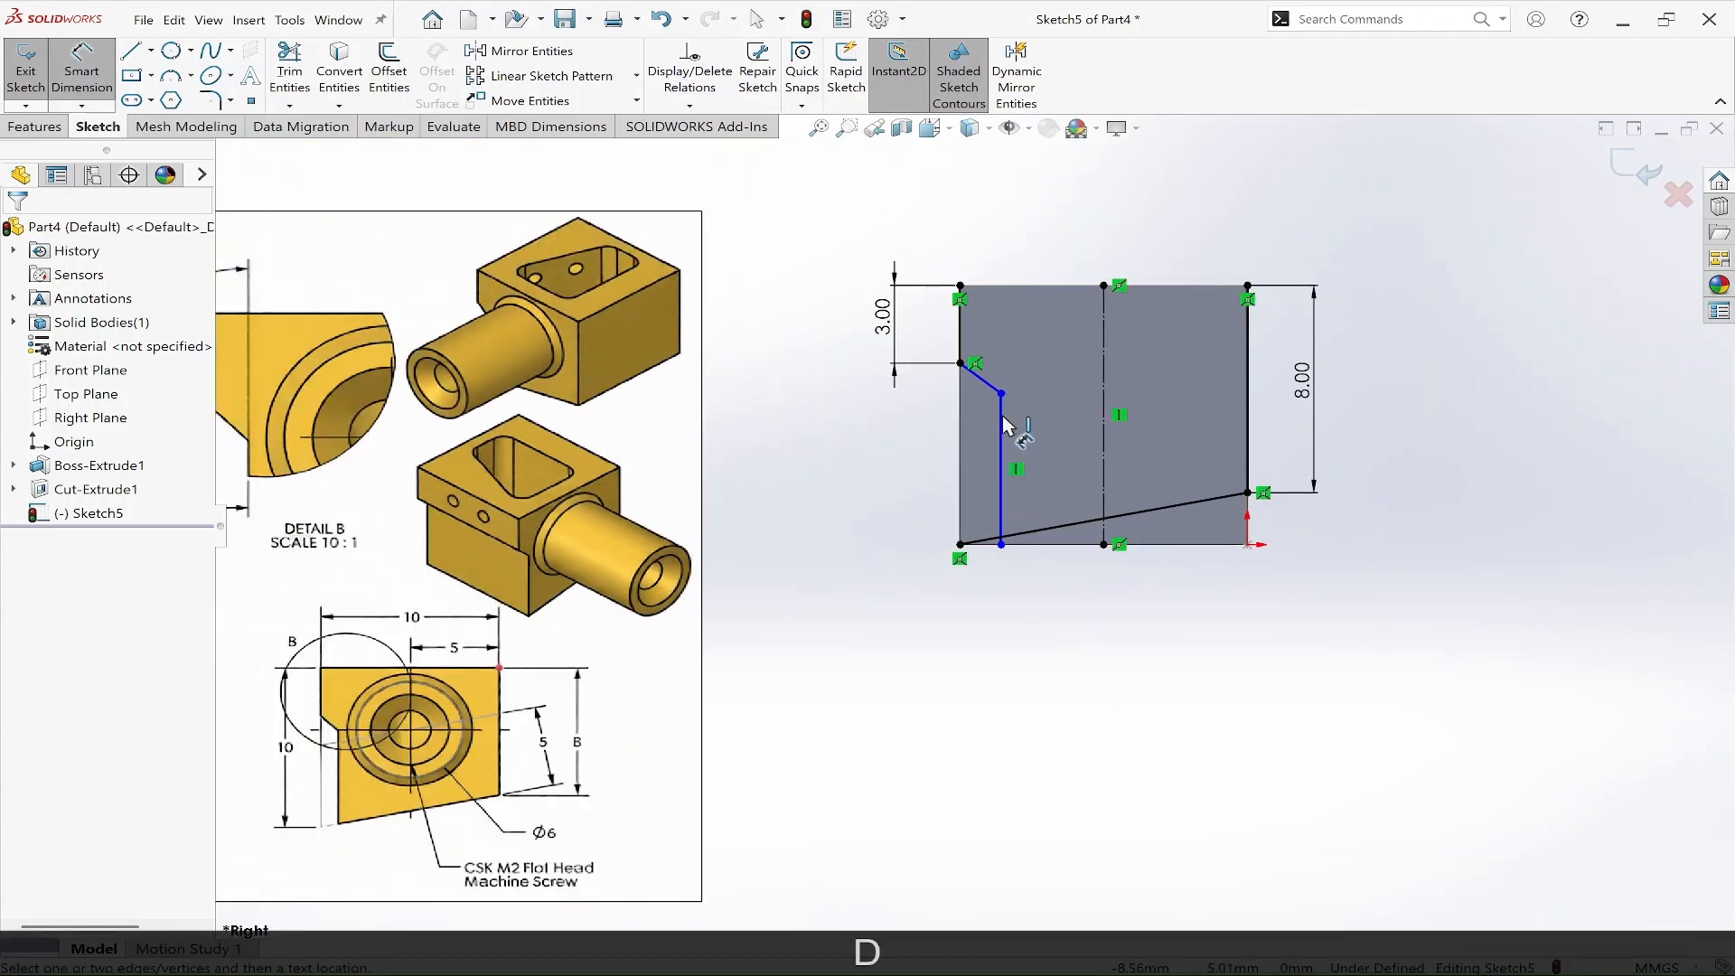
click(959, 305)
click(975, 240)
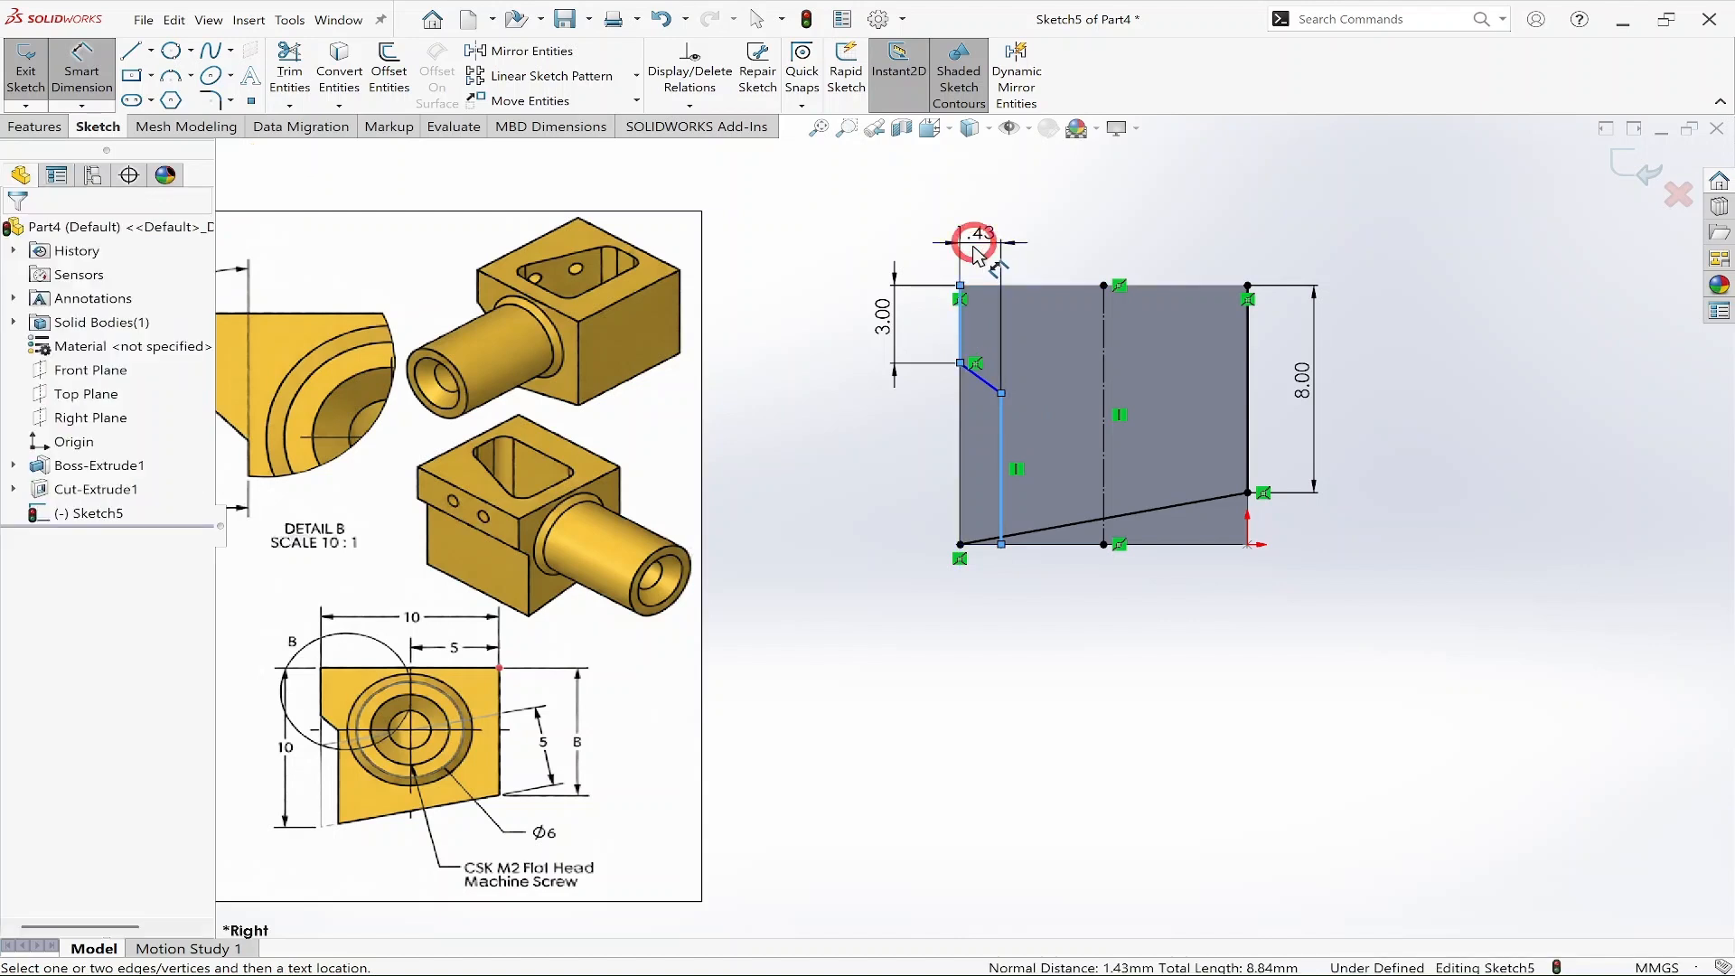
text(1)
key(Return)
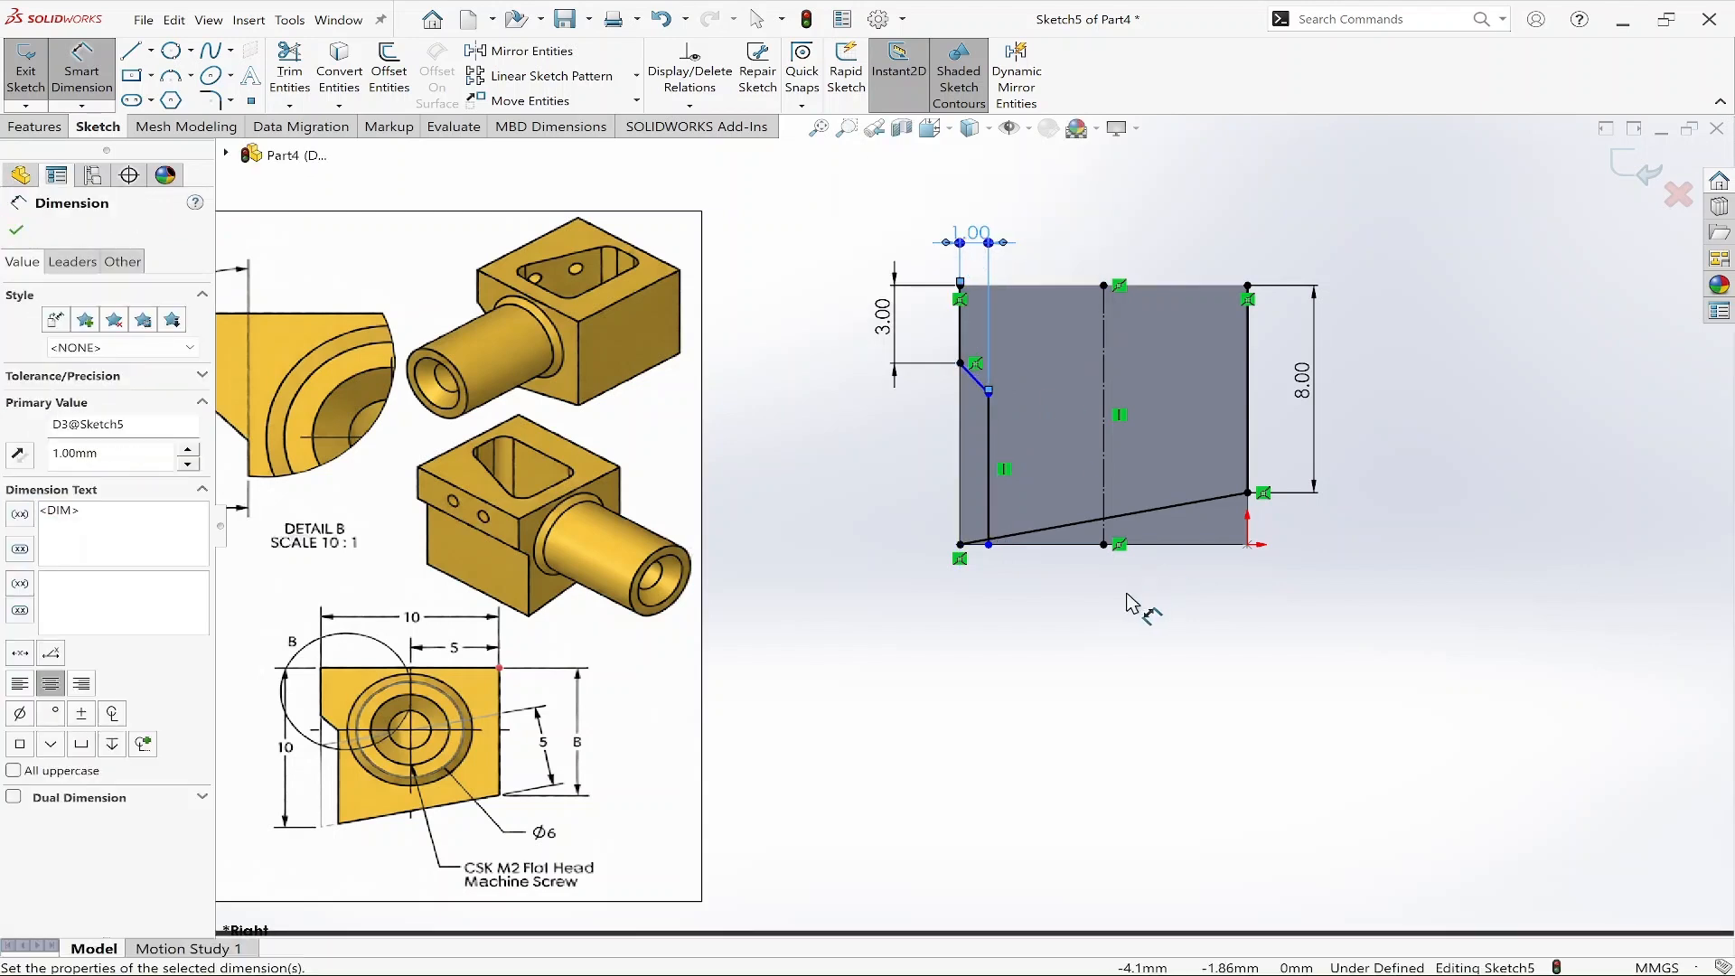
scroll(603, 580, up, 1)
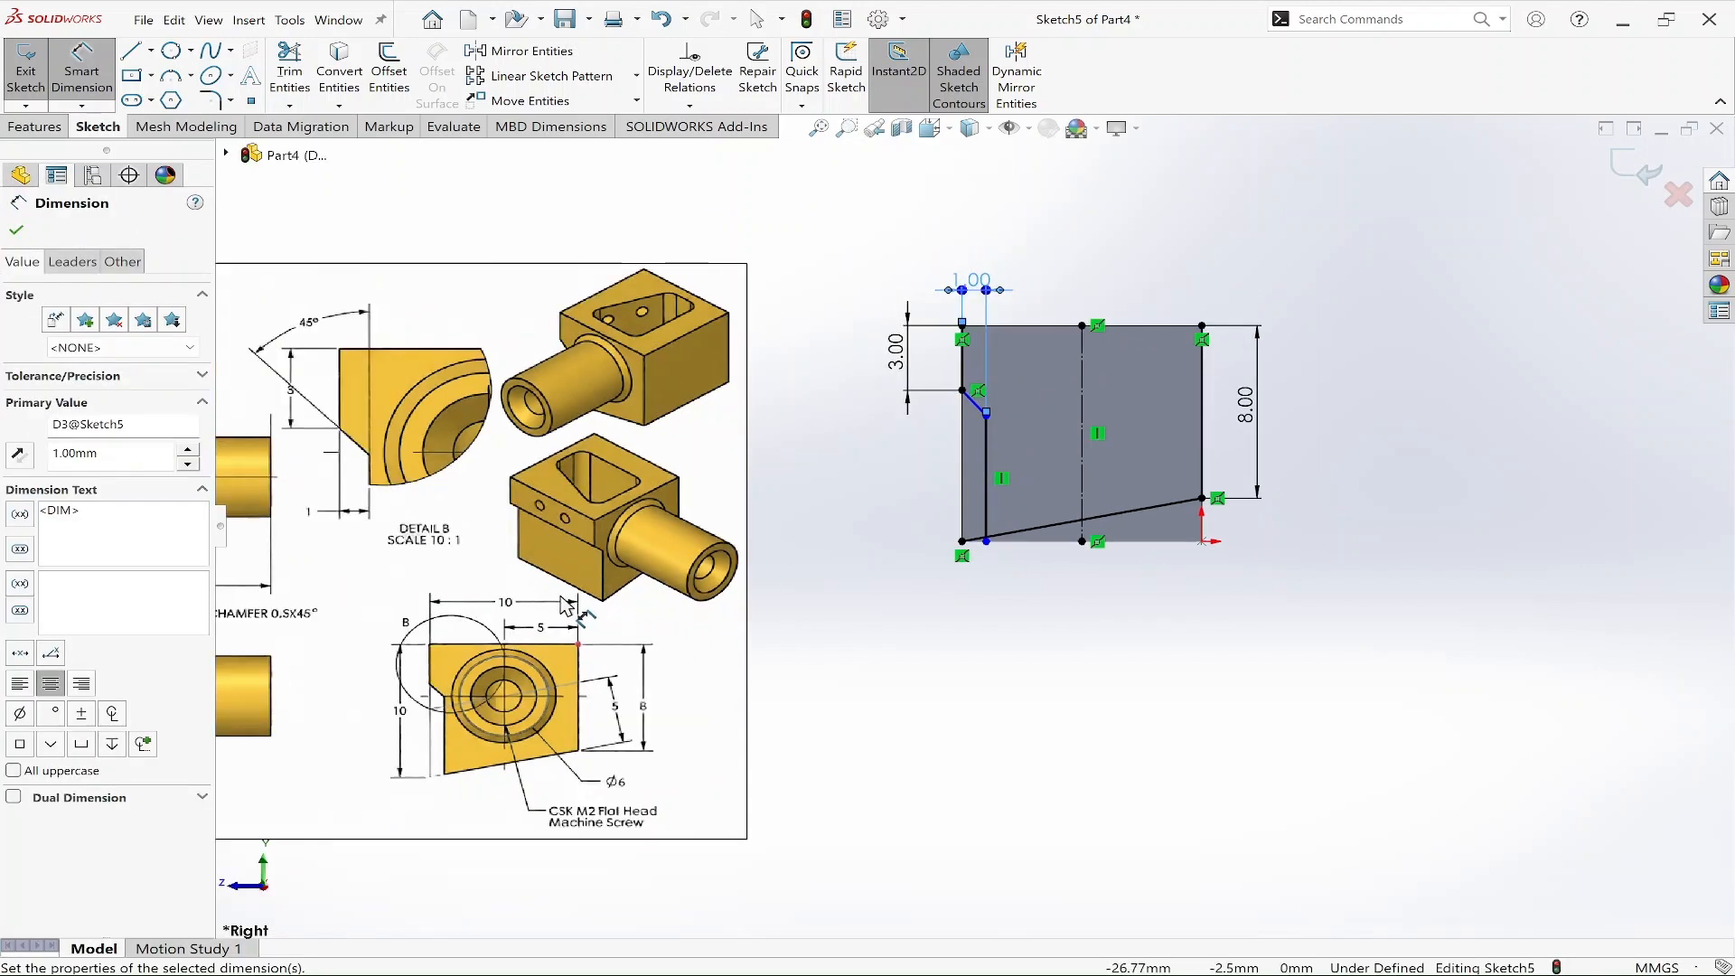
key(Escape)
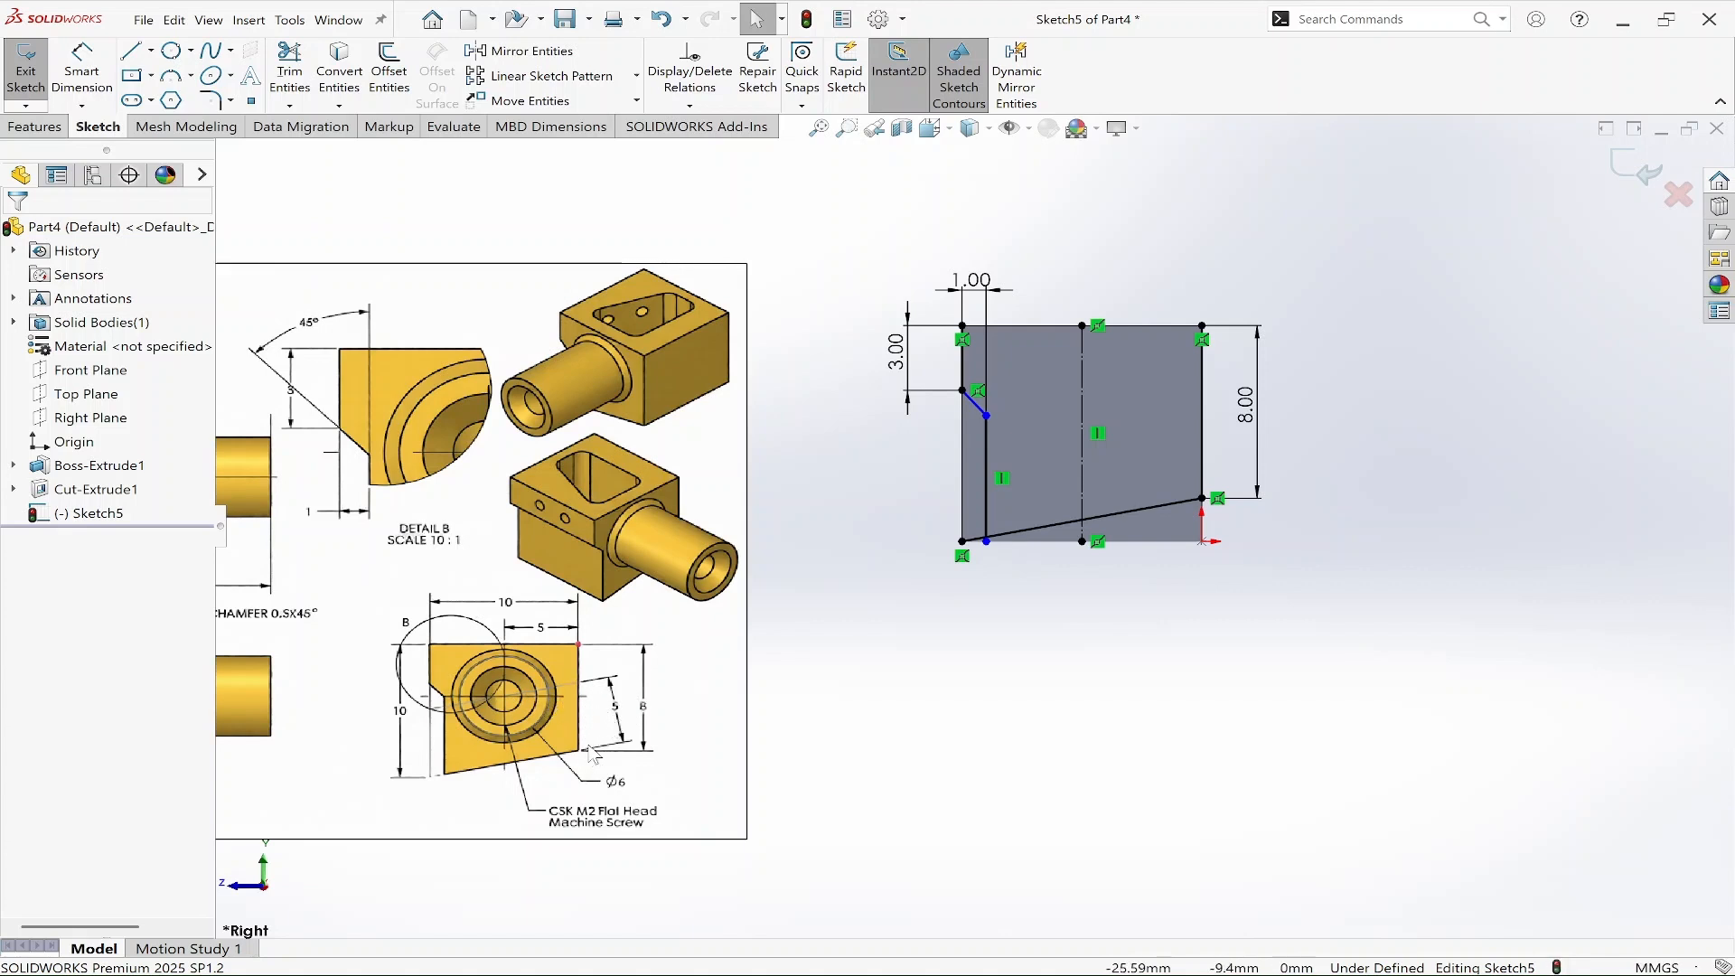
Draw a horizontal construction line about 6 mm long across the middle of the face.
right_drag(1342, 628, 1269, 623)
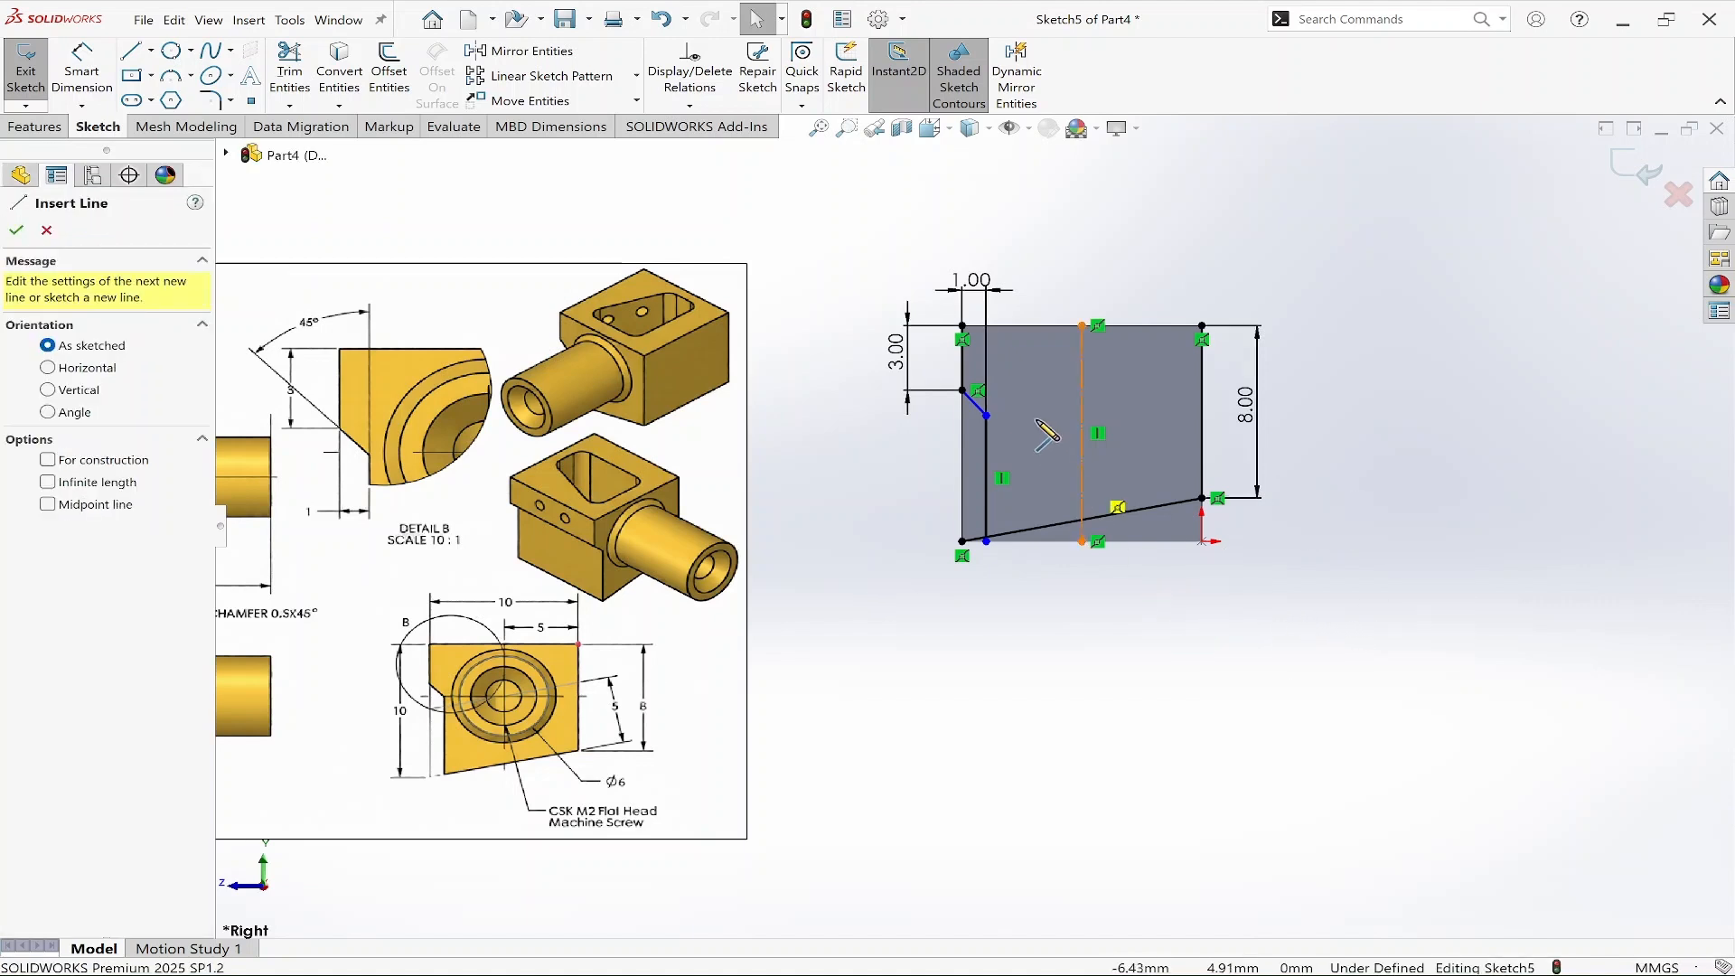
click(1017, 423)
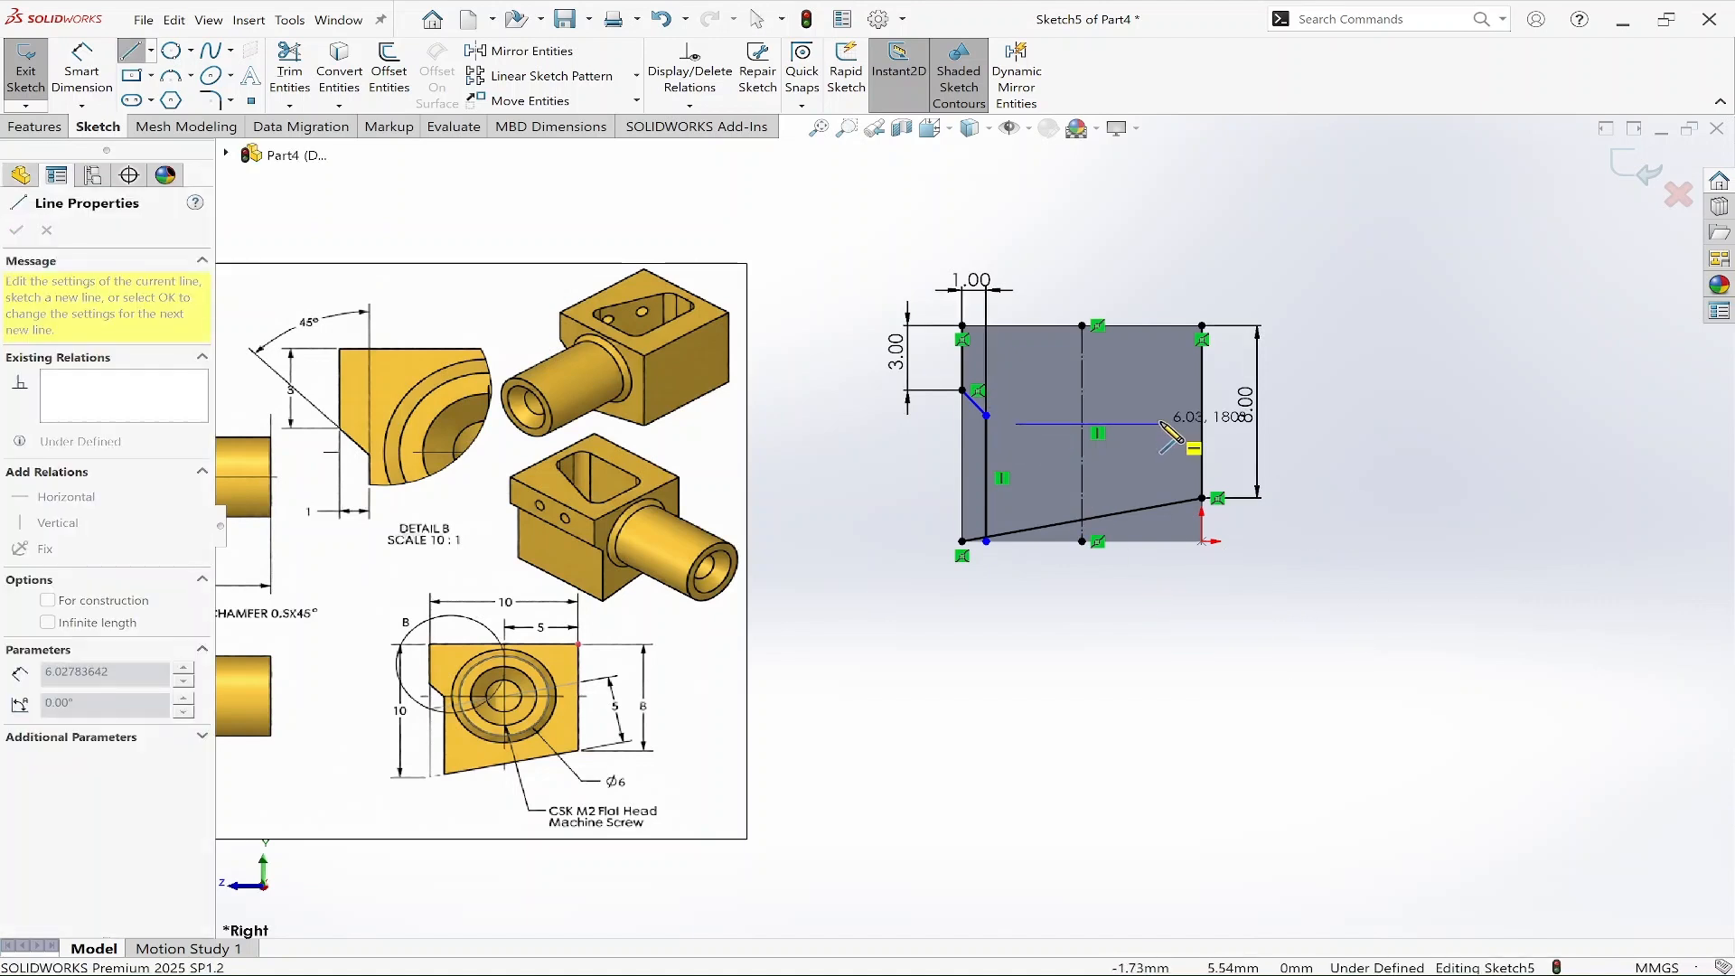
right_click(1162, 423)
click(1205, 405)
Dimension the construction line 4 mm above the lower end of the right edge line.
right_drag(1417, 708, 1409, 637)
click(1148, 424)
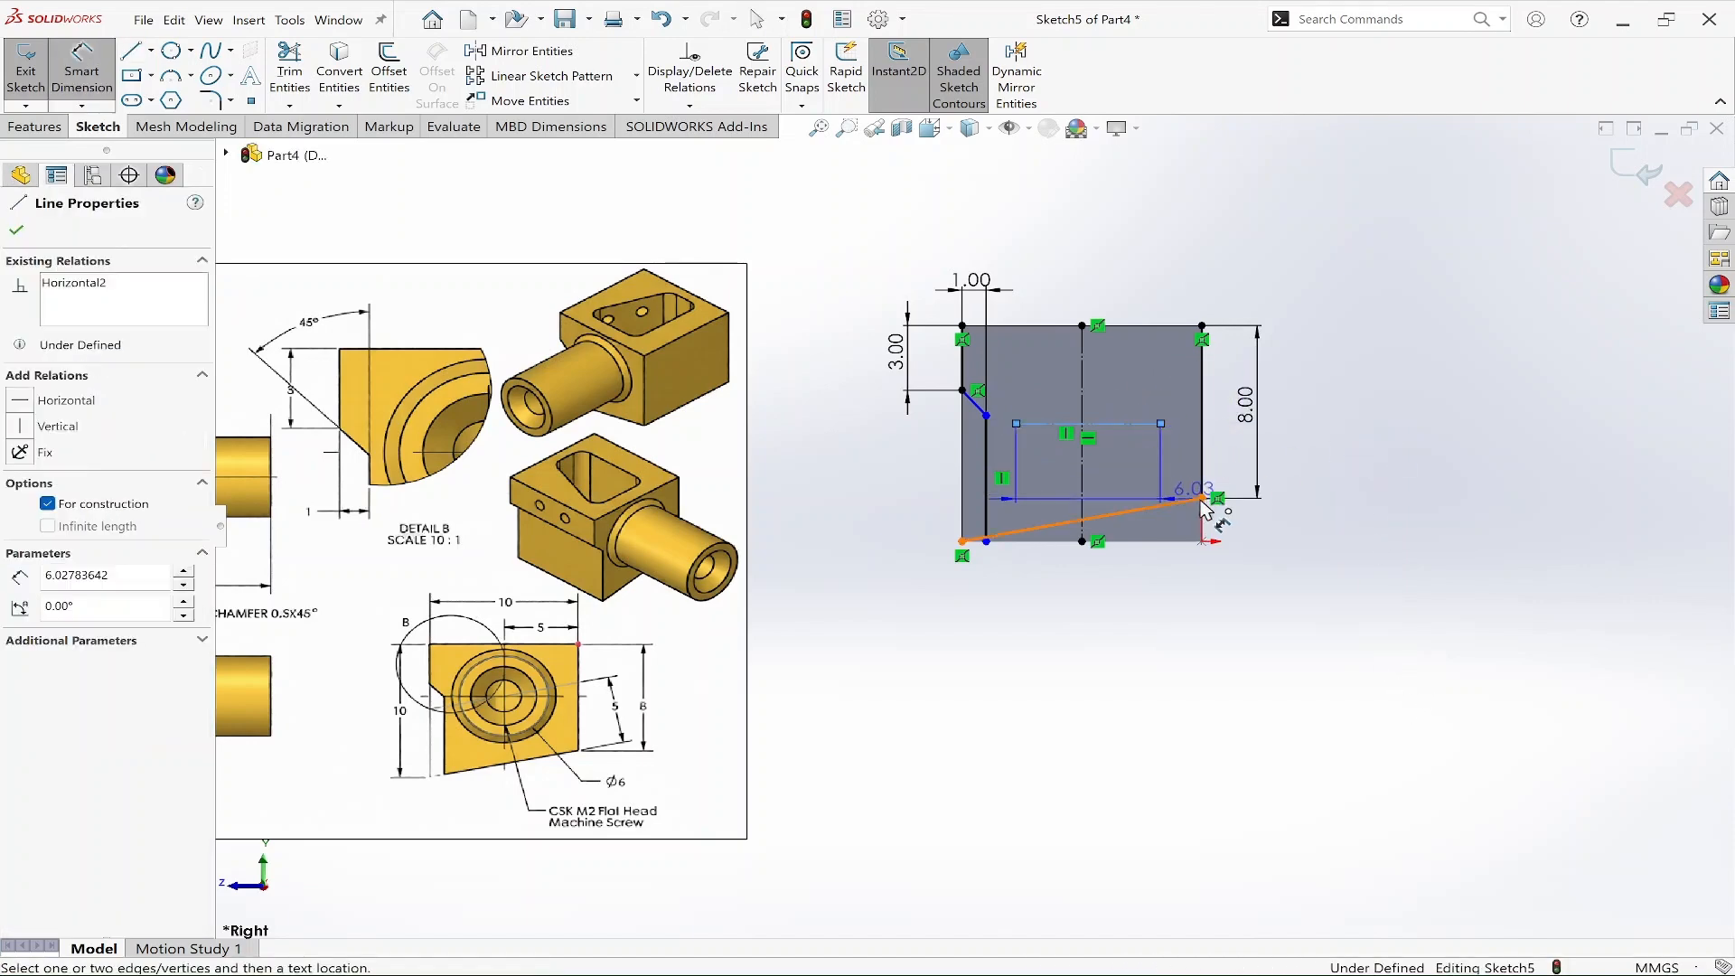
click(1319, 496)
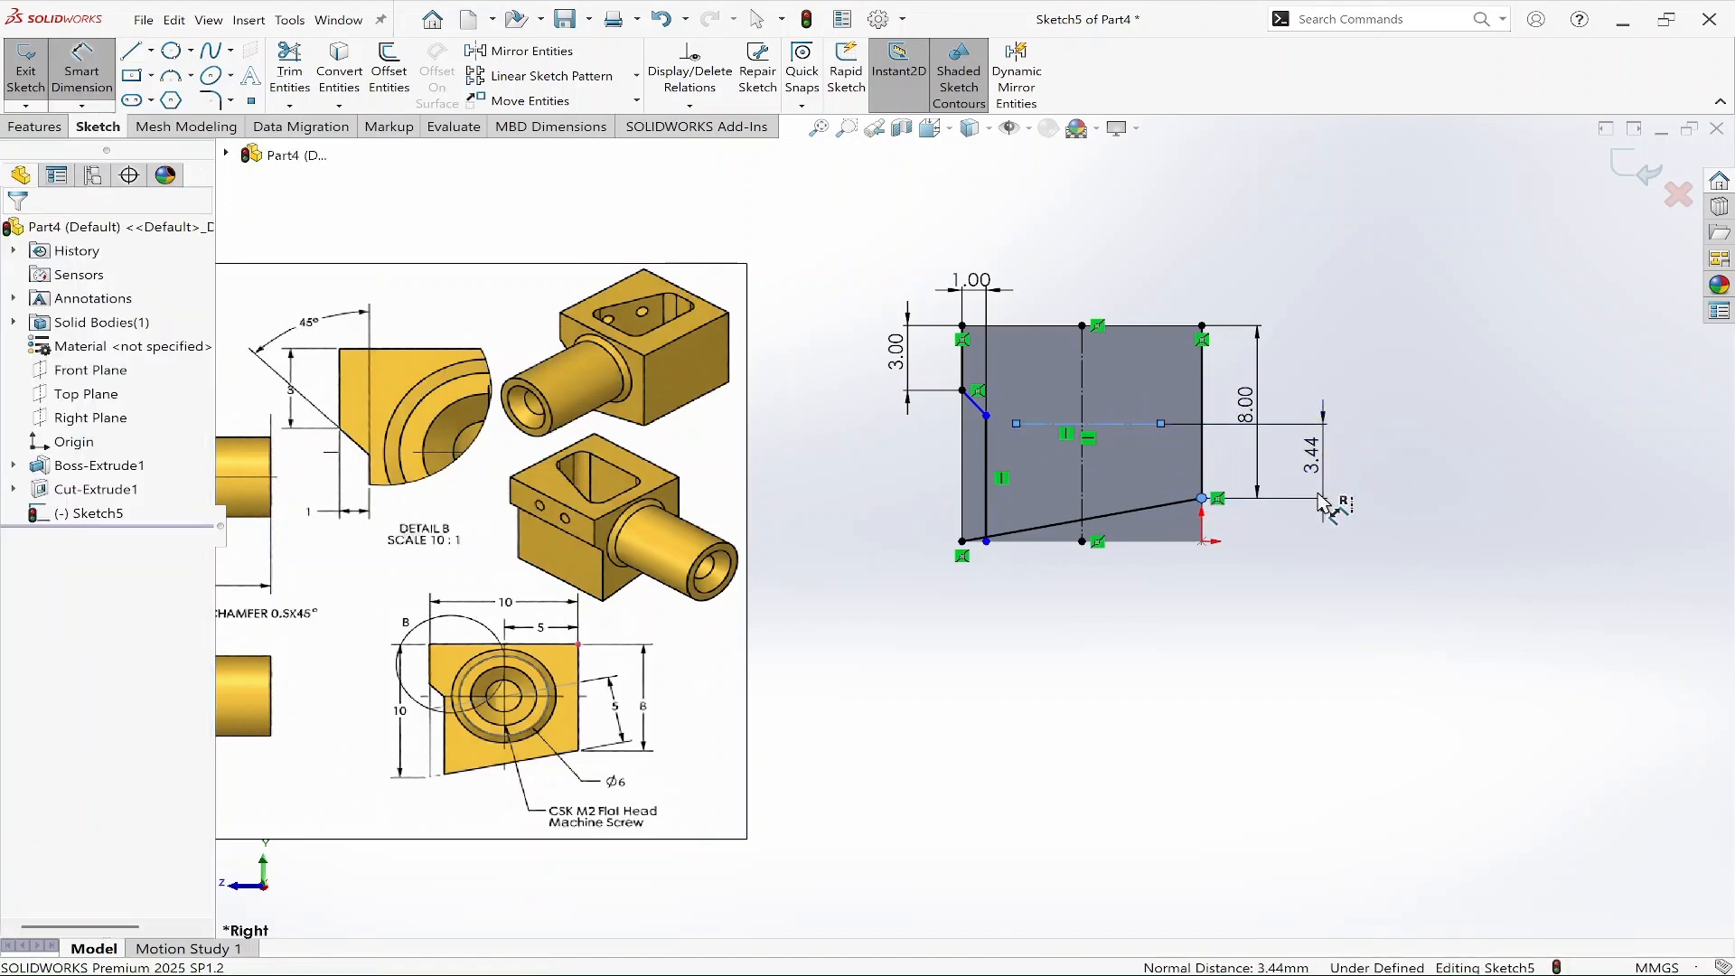
text(4)
key(Return)
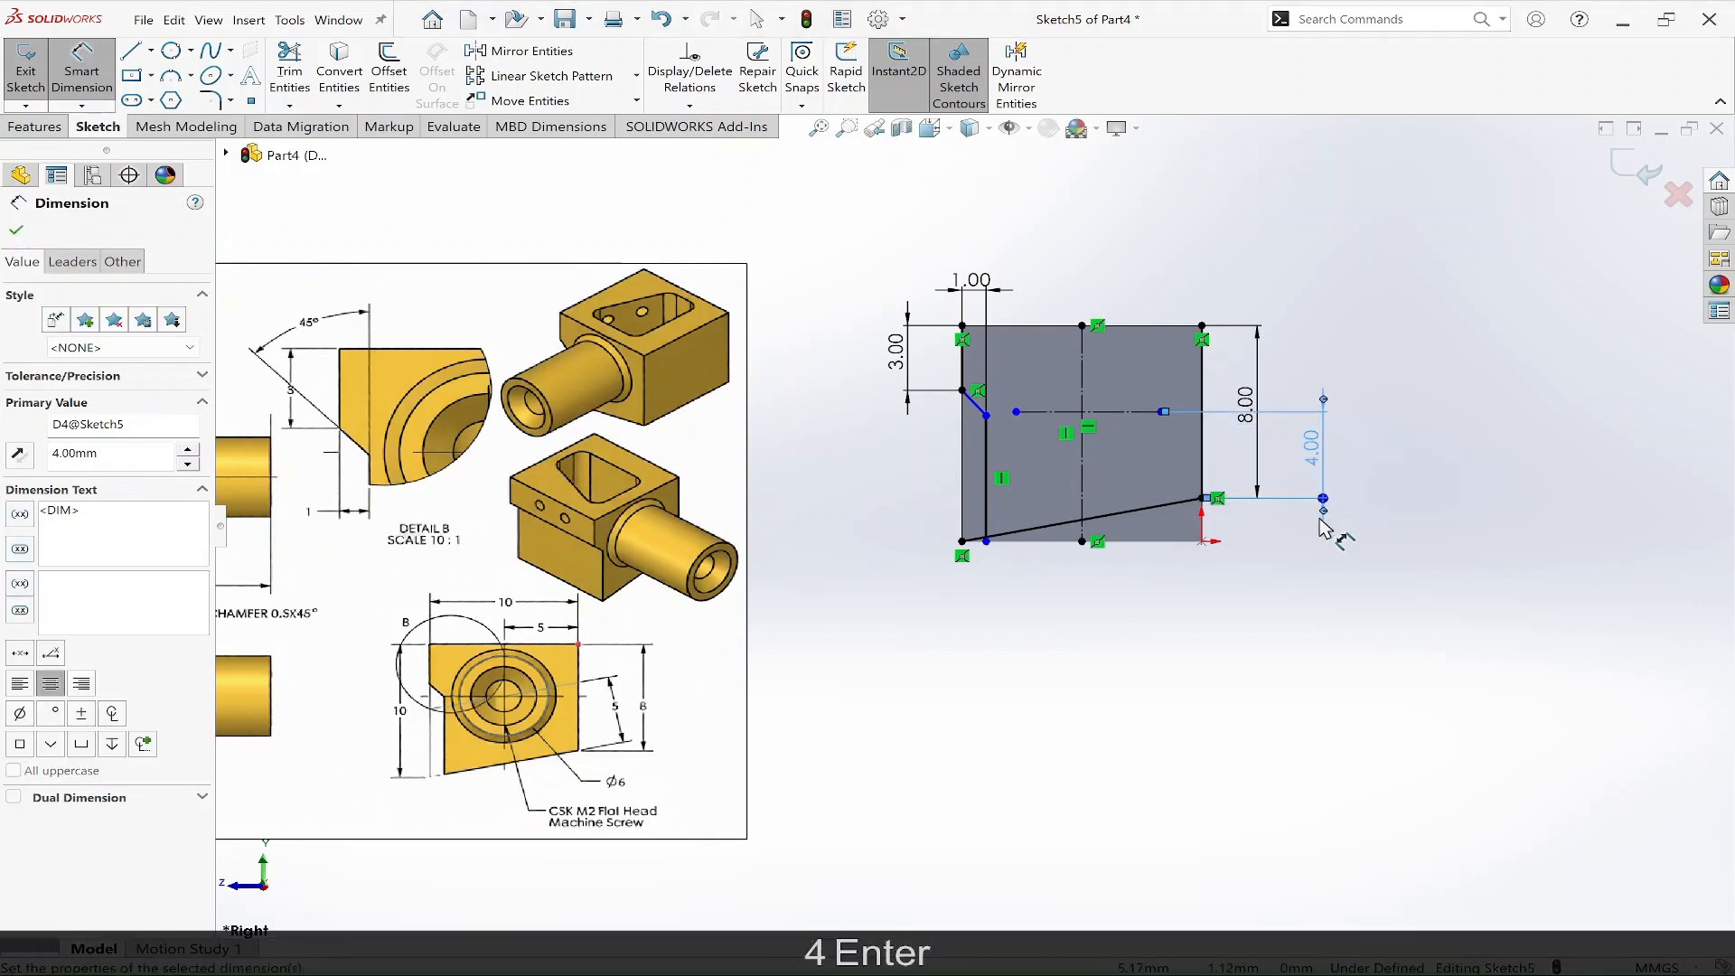
key(Escape)
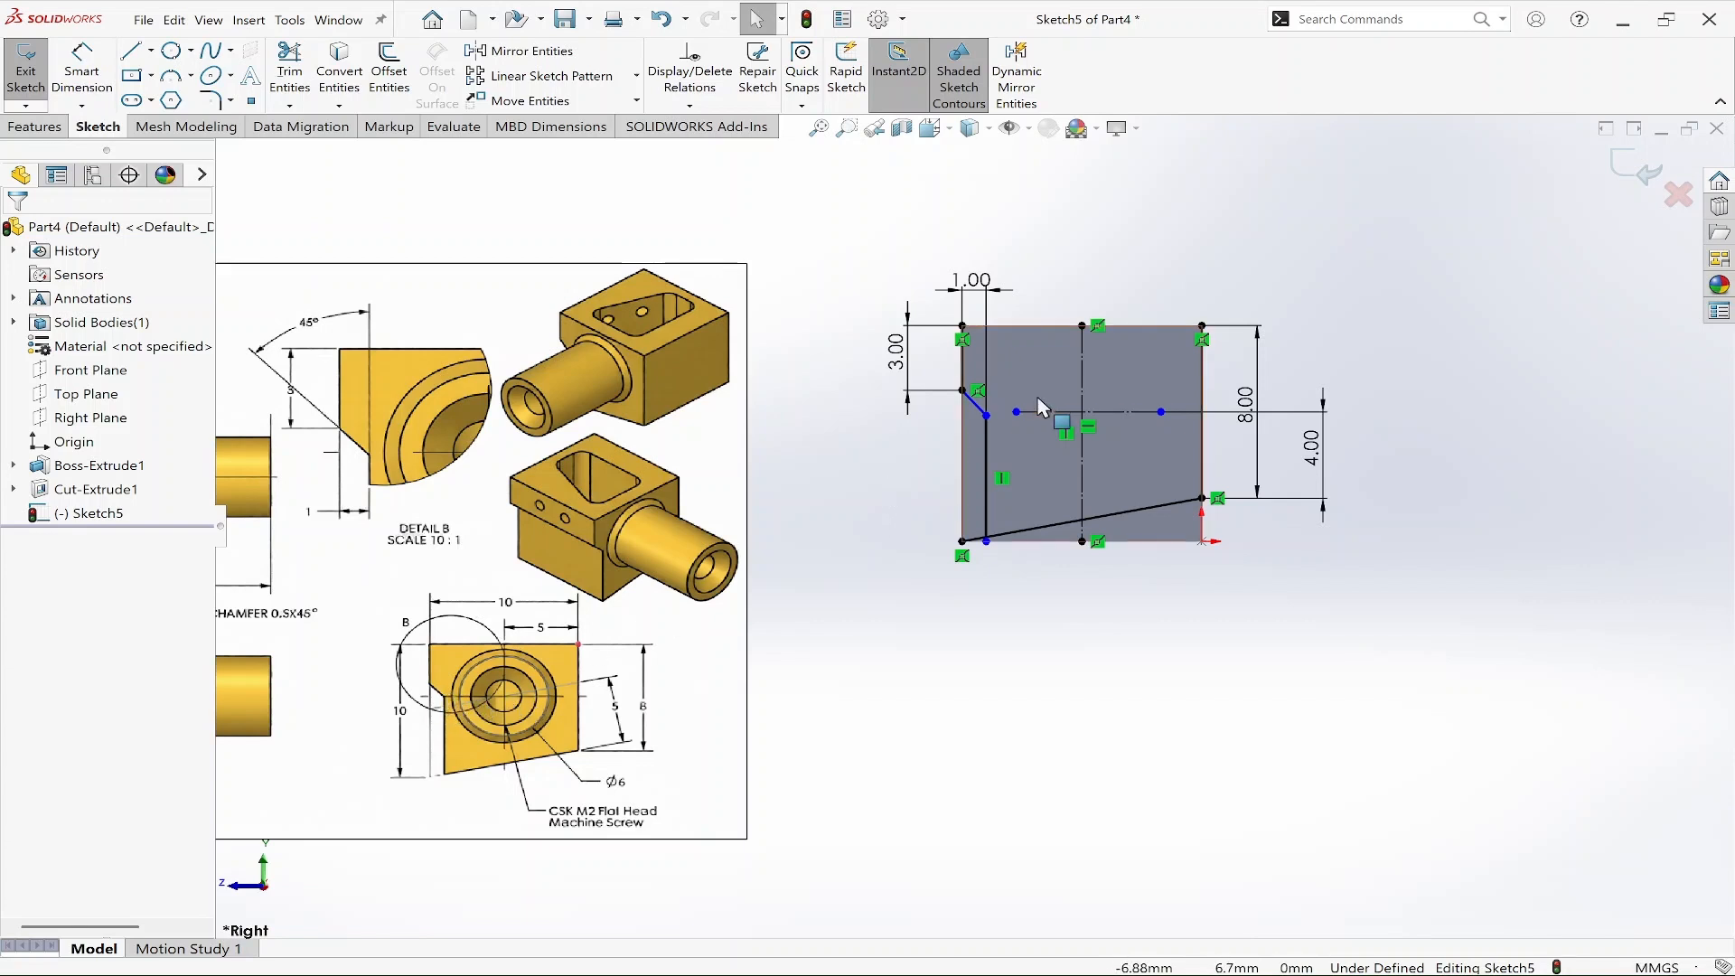
Extend the horizontal construction line leftward and make the inner chamfer corner point coincident with it.
drag(1015, 412, 901, 411)
key(Escape)
scroll(992, 423, down, 5)
click(974, 456)
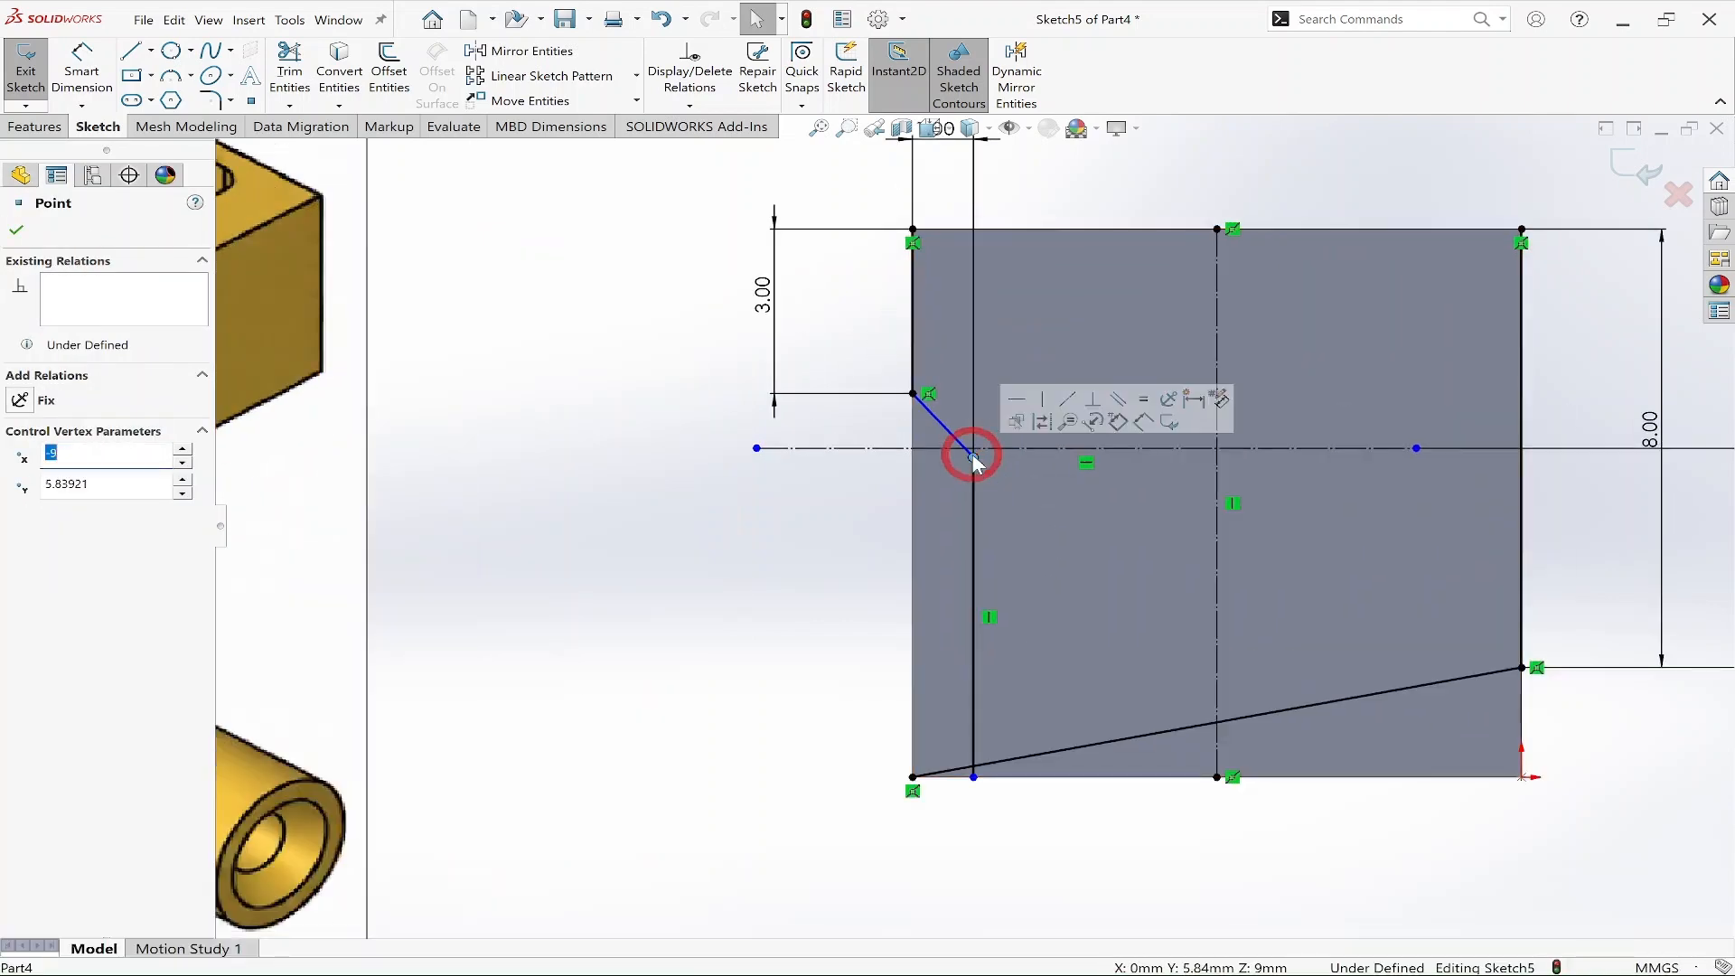
shift+click(988, 449)
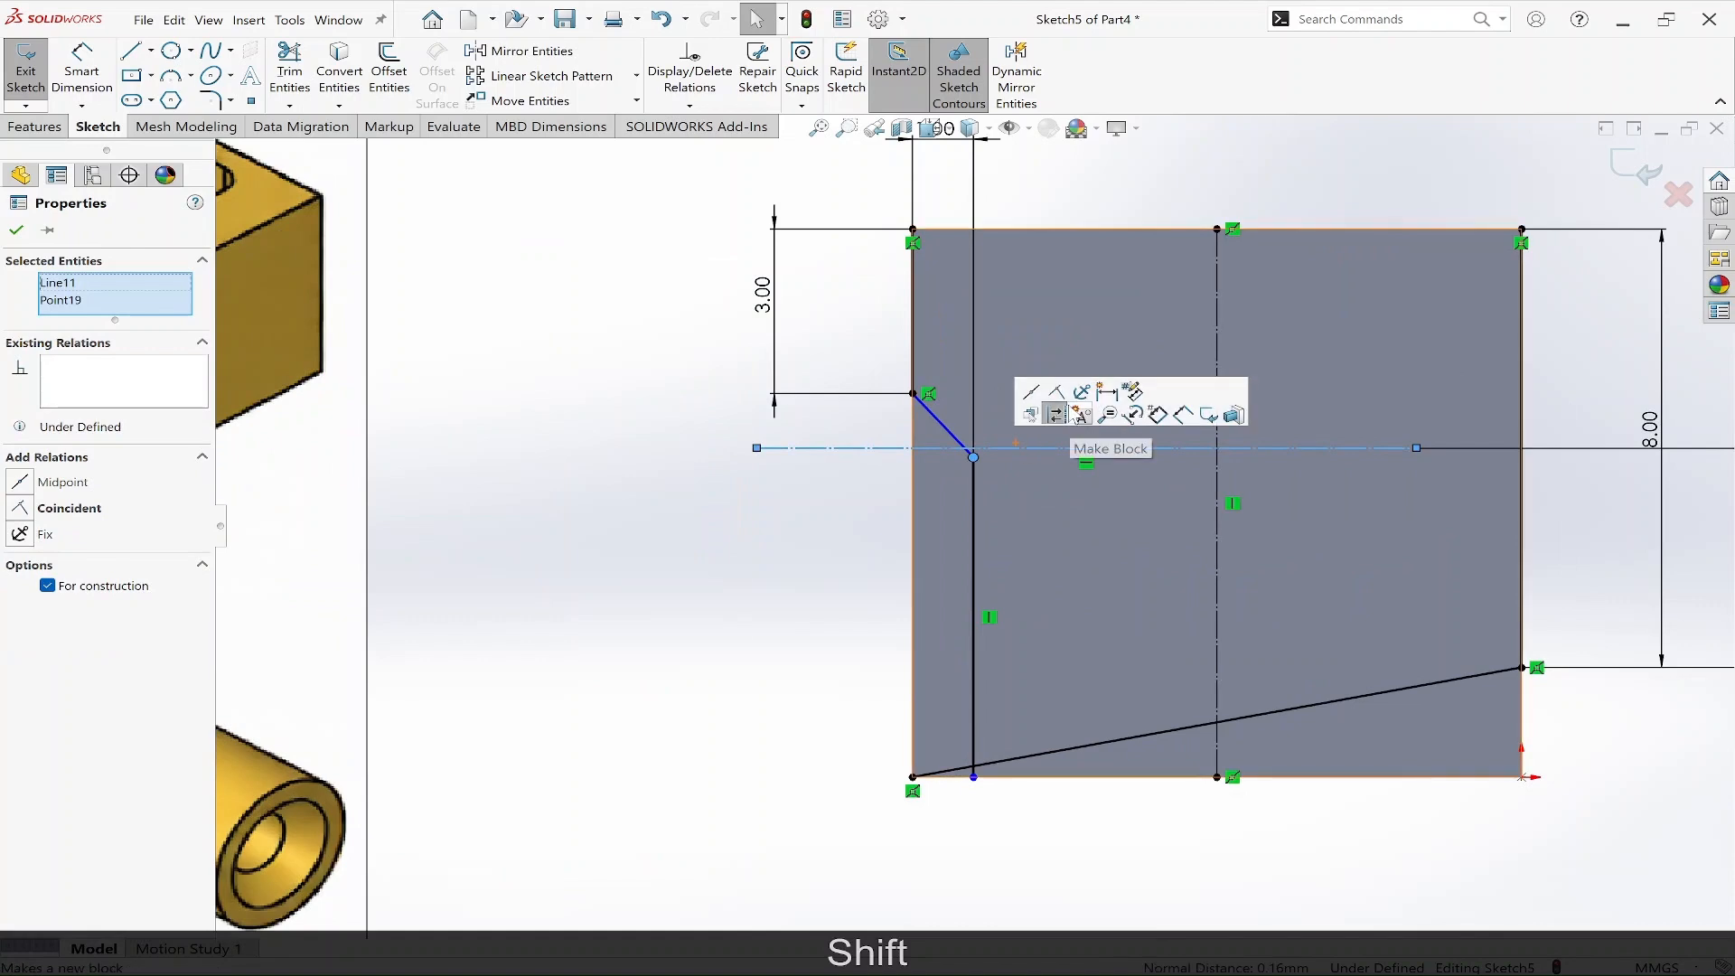
click(1058, 404)
key(Escape)
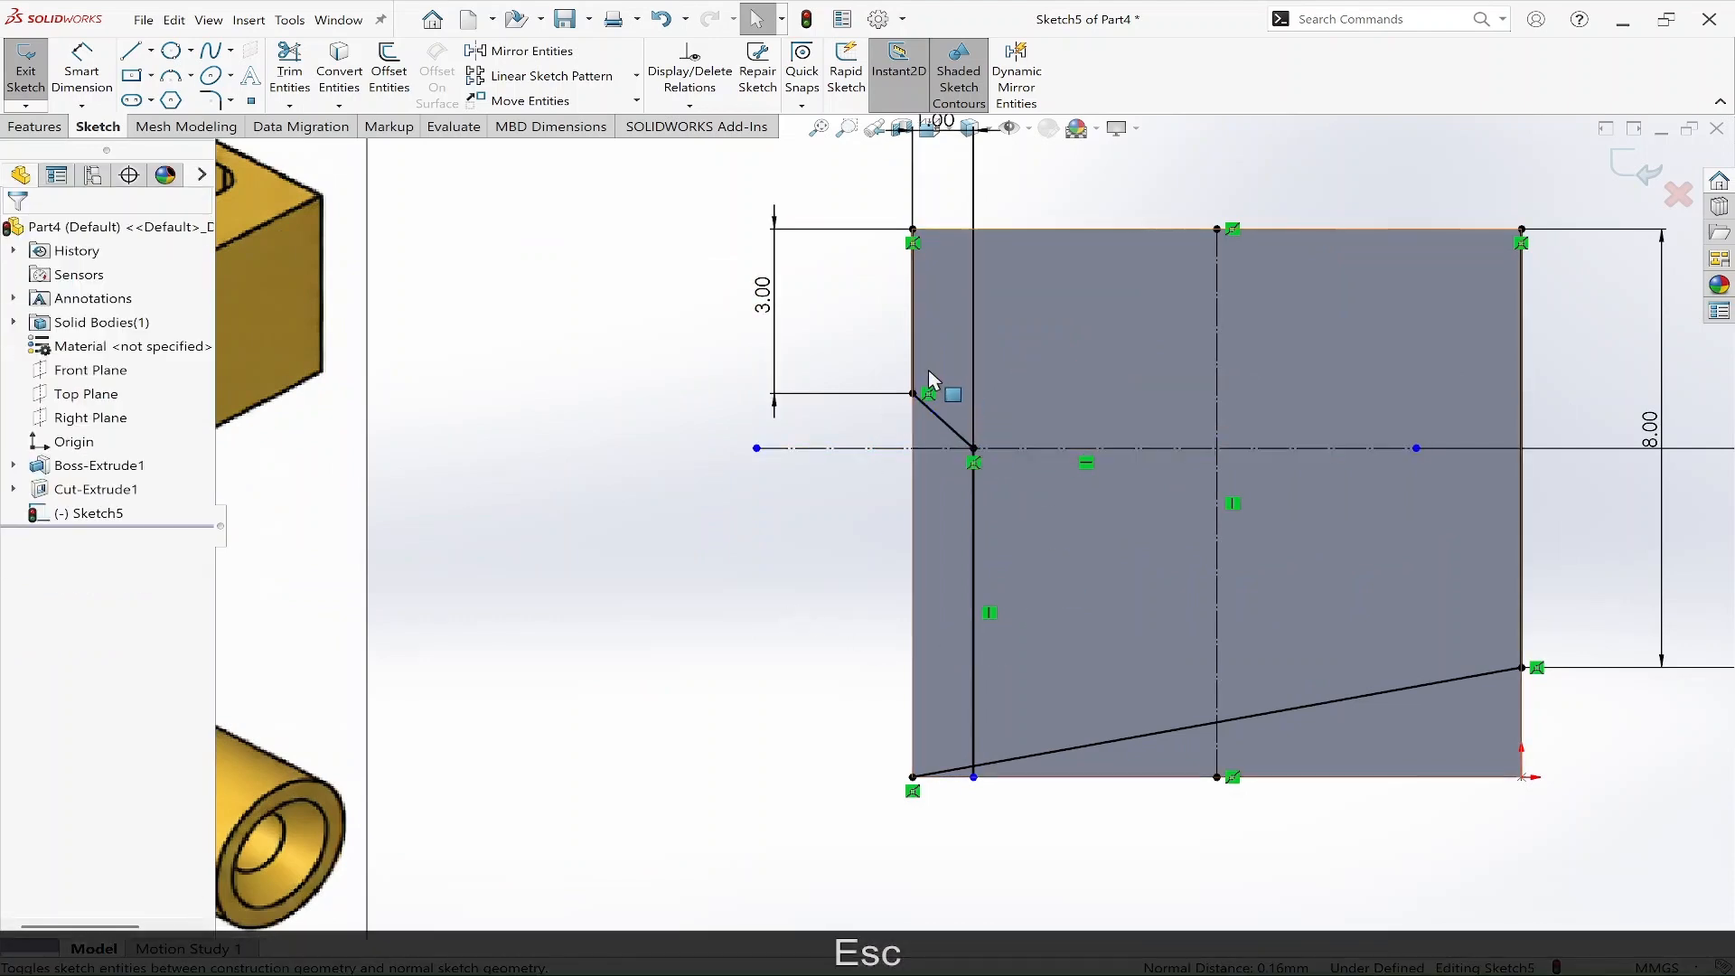
Draw a circle with radius about 3 mm centred where the horizontal construction line crosses the vertical centerline.
scroll(967, 520, up, 3)
right_drag(1288, 777, 1328, 764)
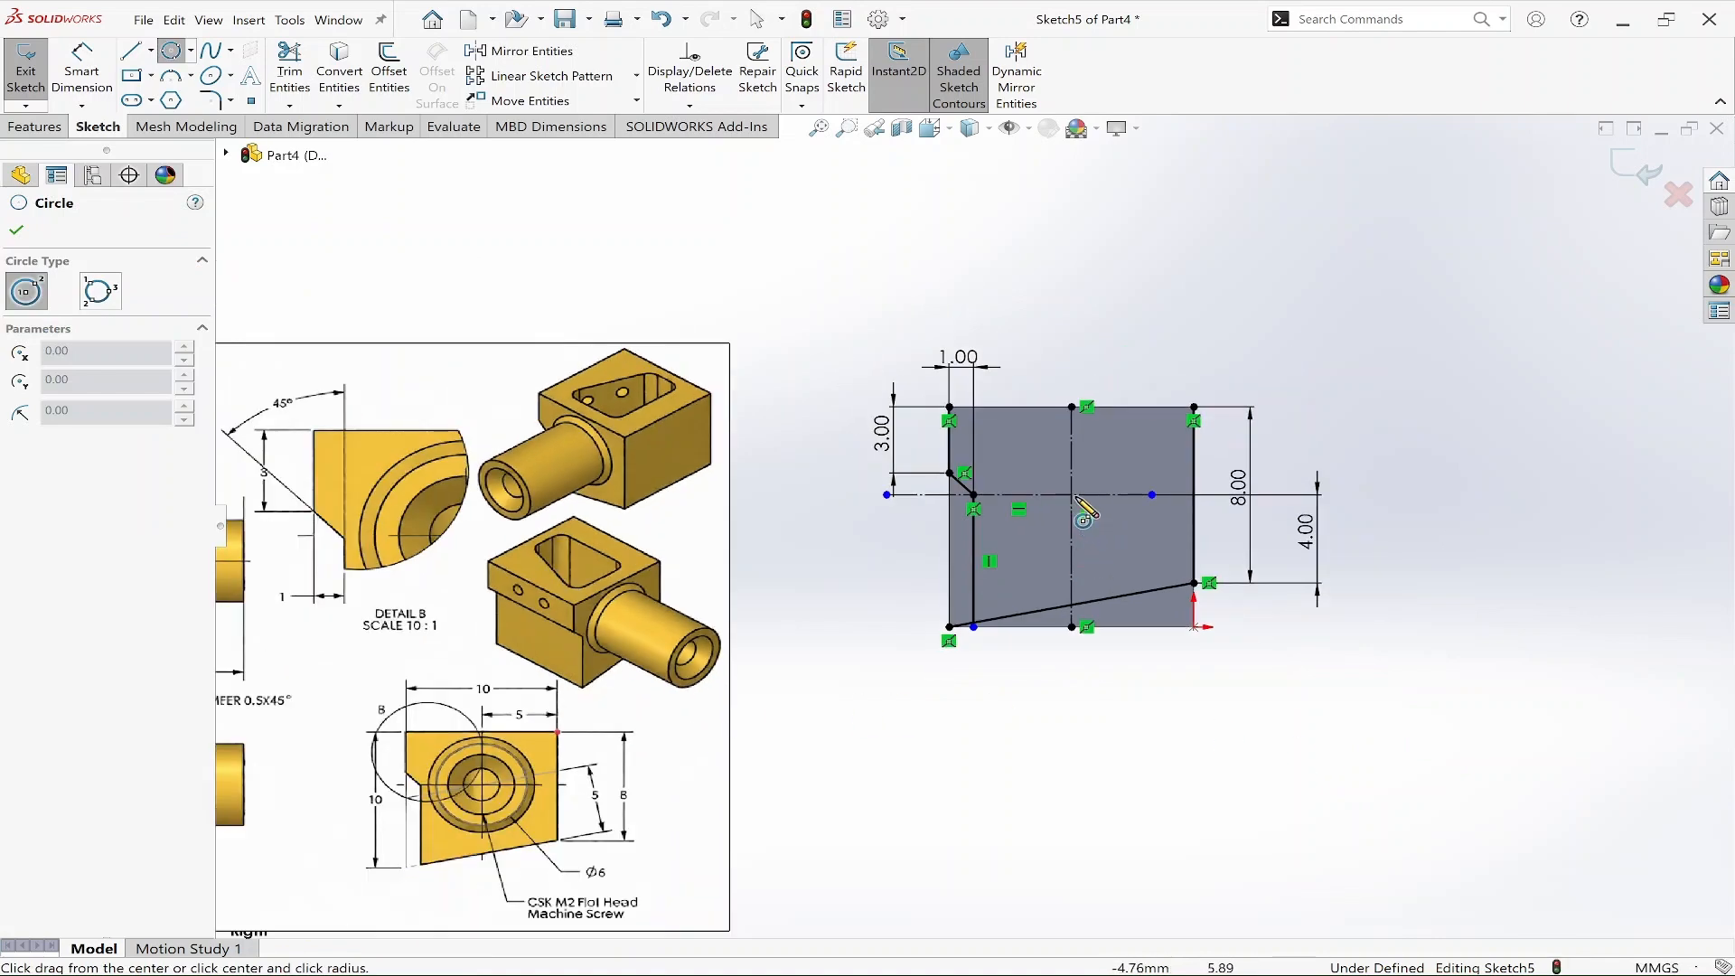
click(1071, 495)
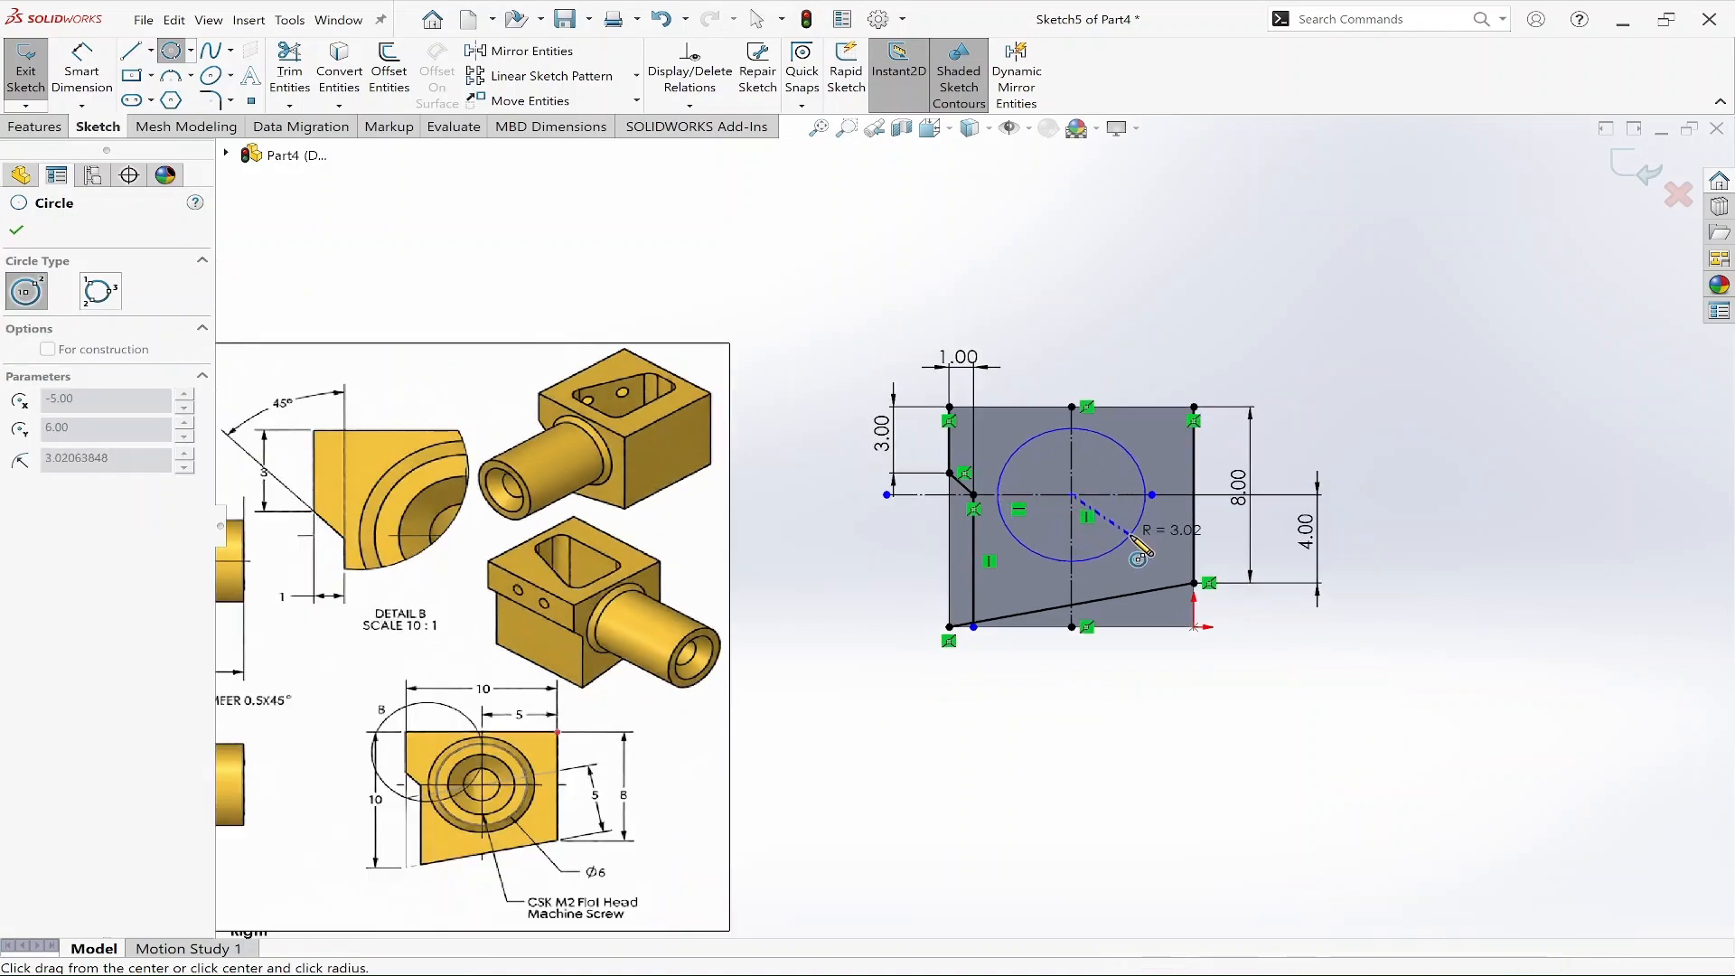
click(1129, 542)
key(Escape)
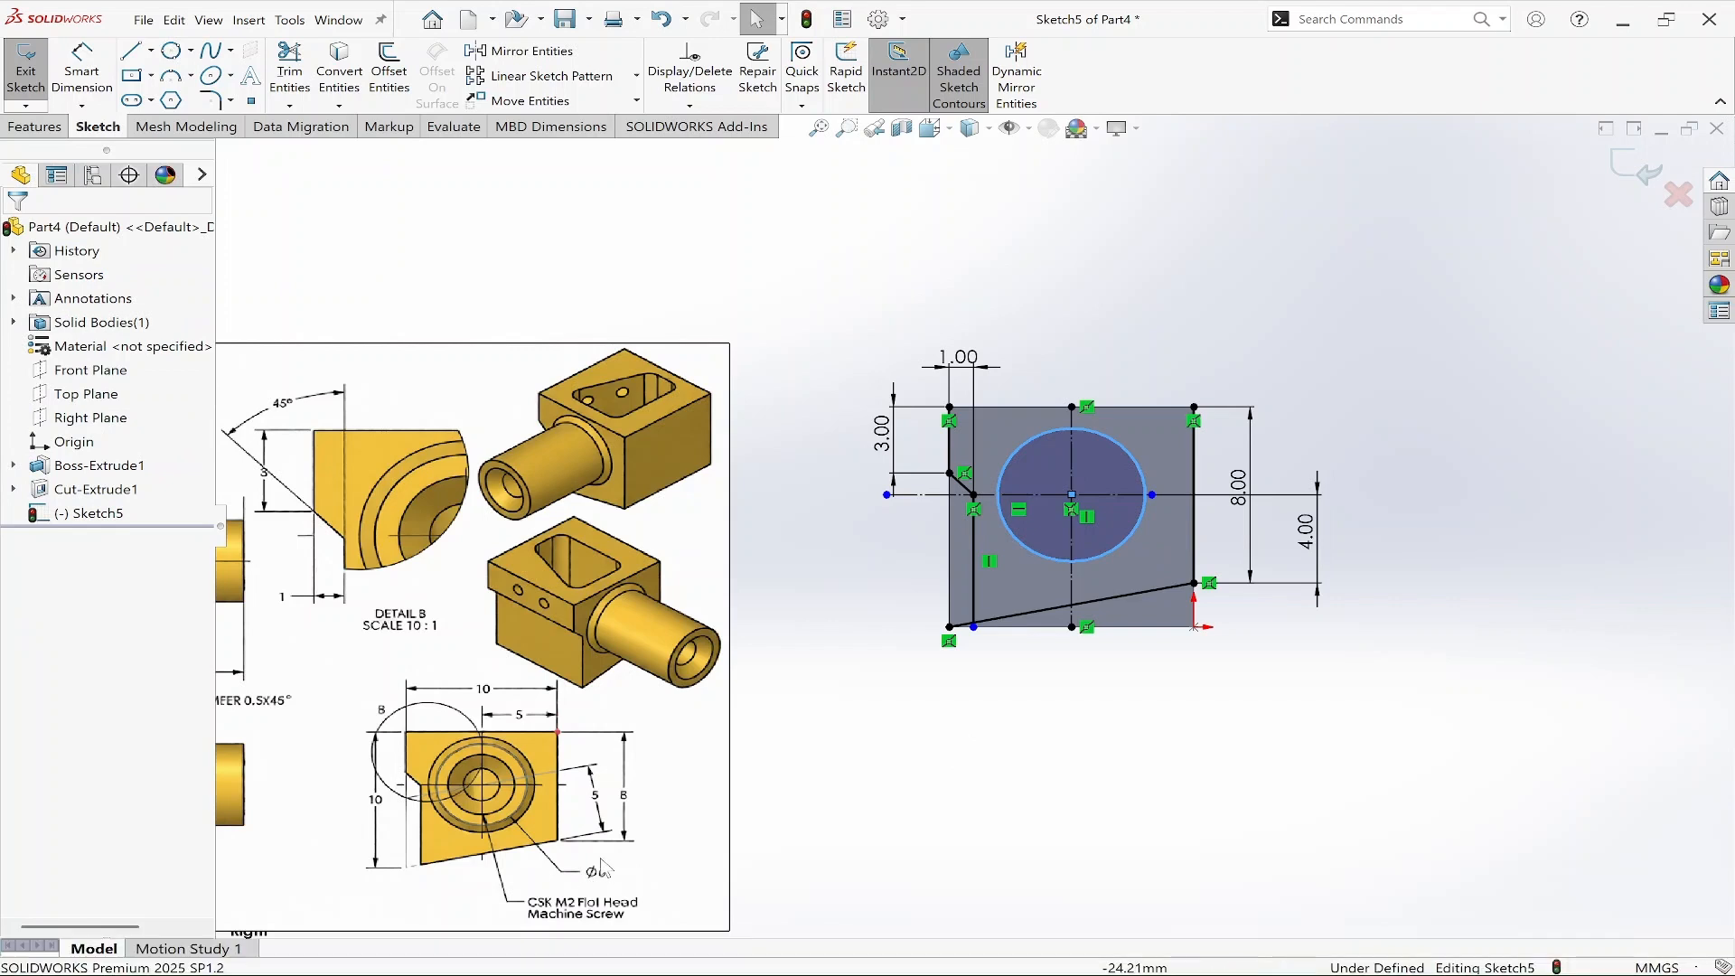
Dimension the circle's diameter as 6 mm.
key(d)
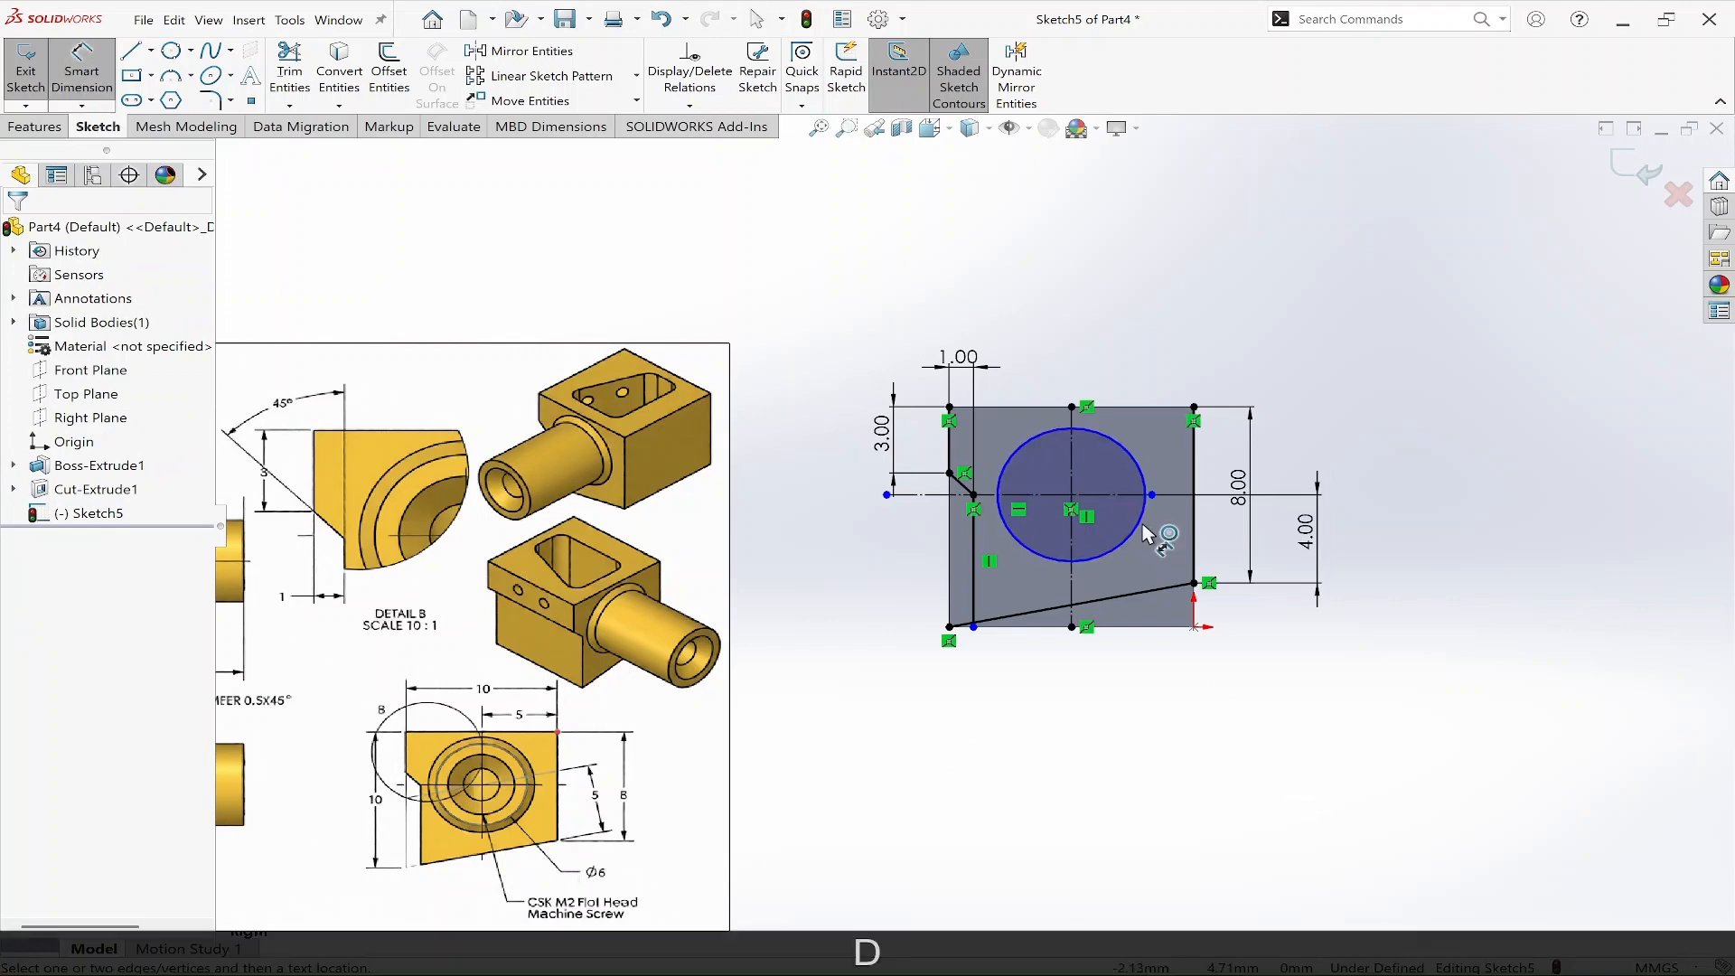
click(1146, 536)
click(1283, 633)
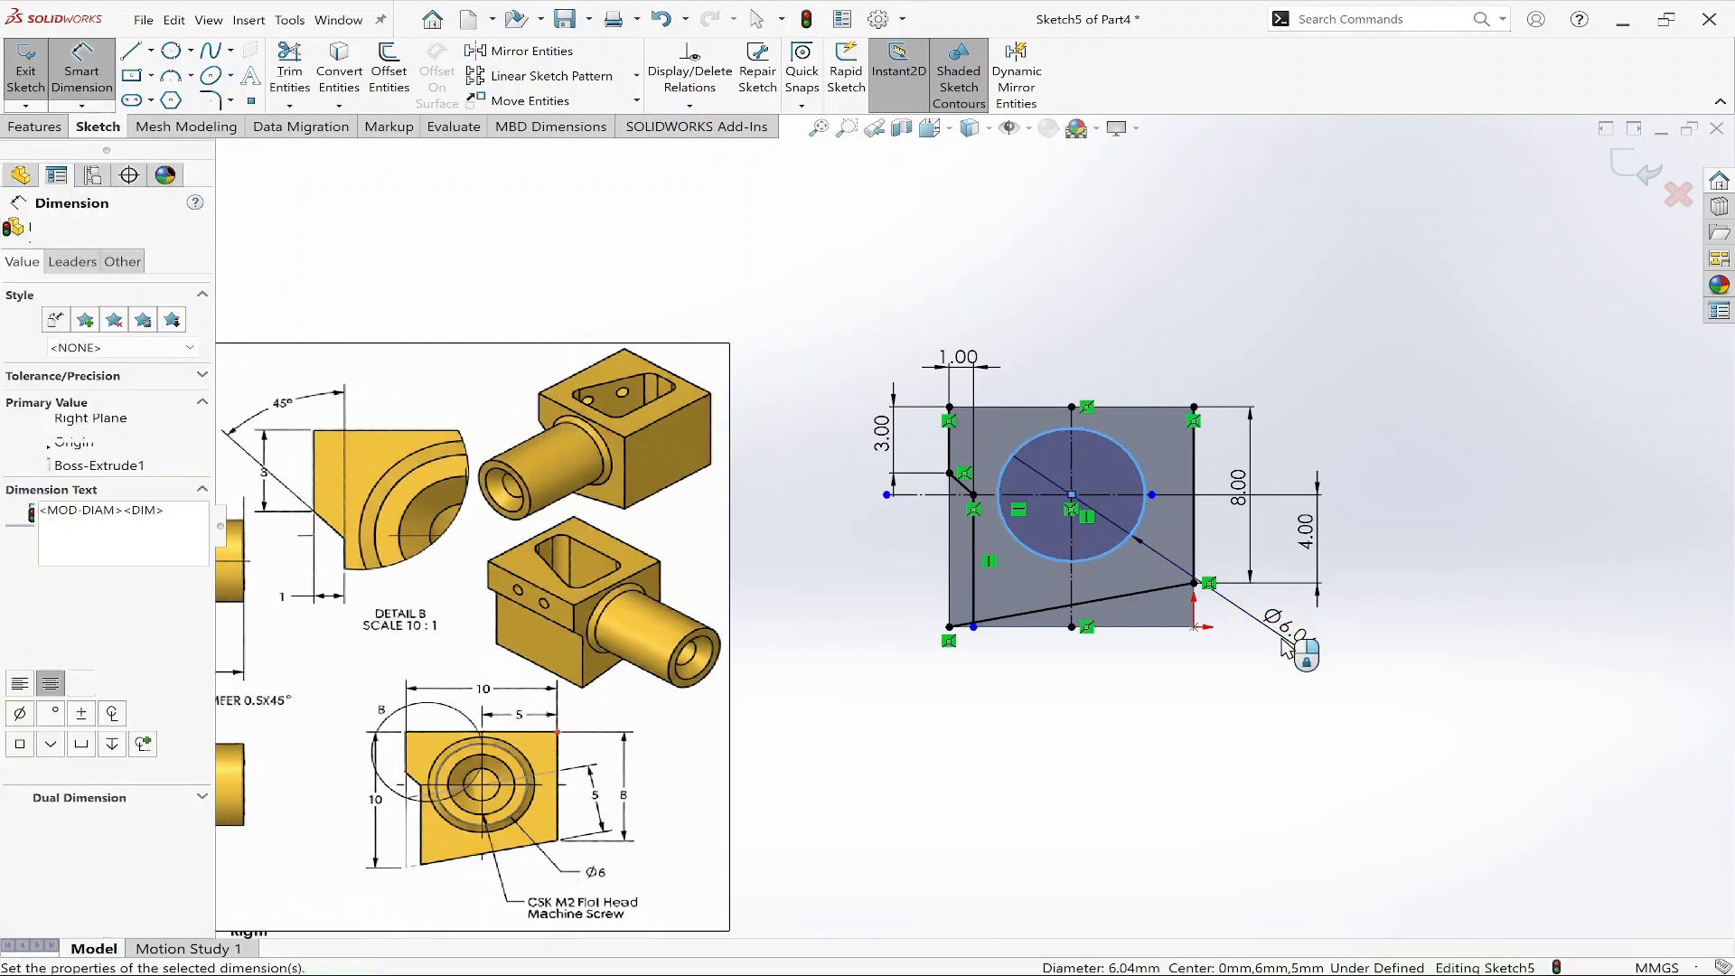
text(6.04127696mm)
key(Return)
key(Escape)
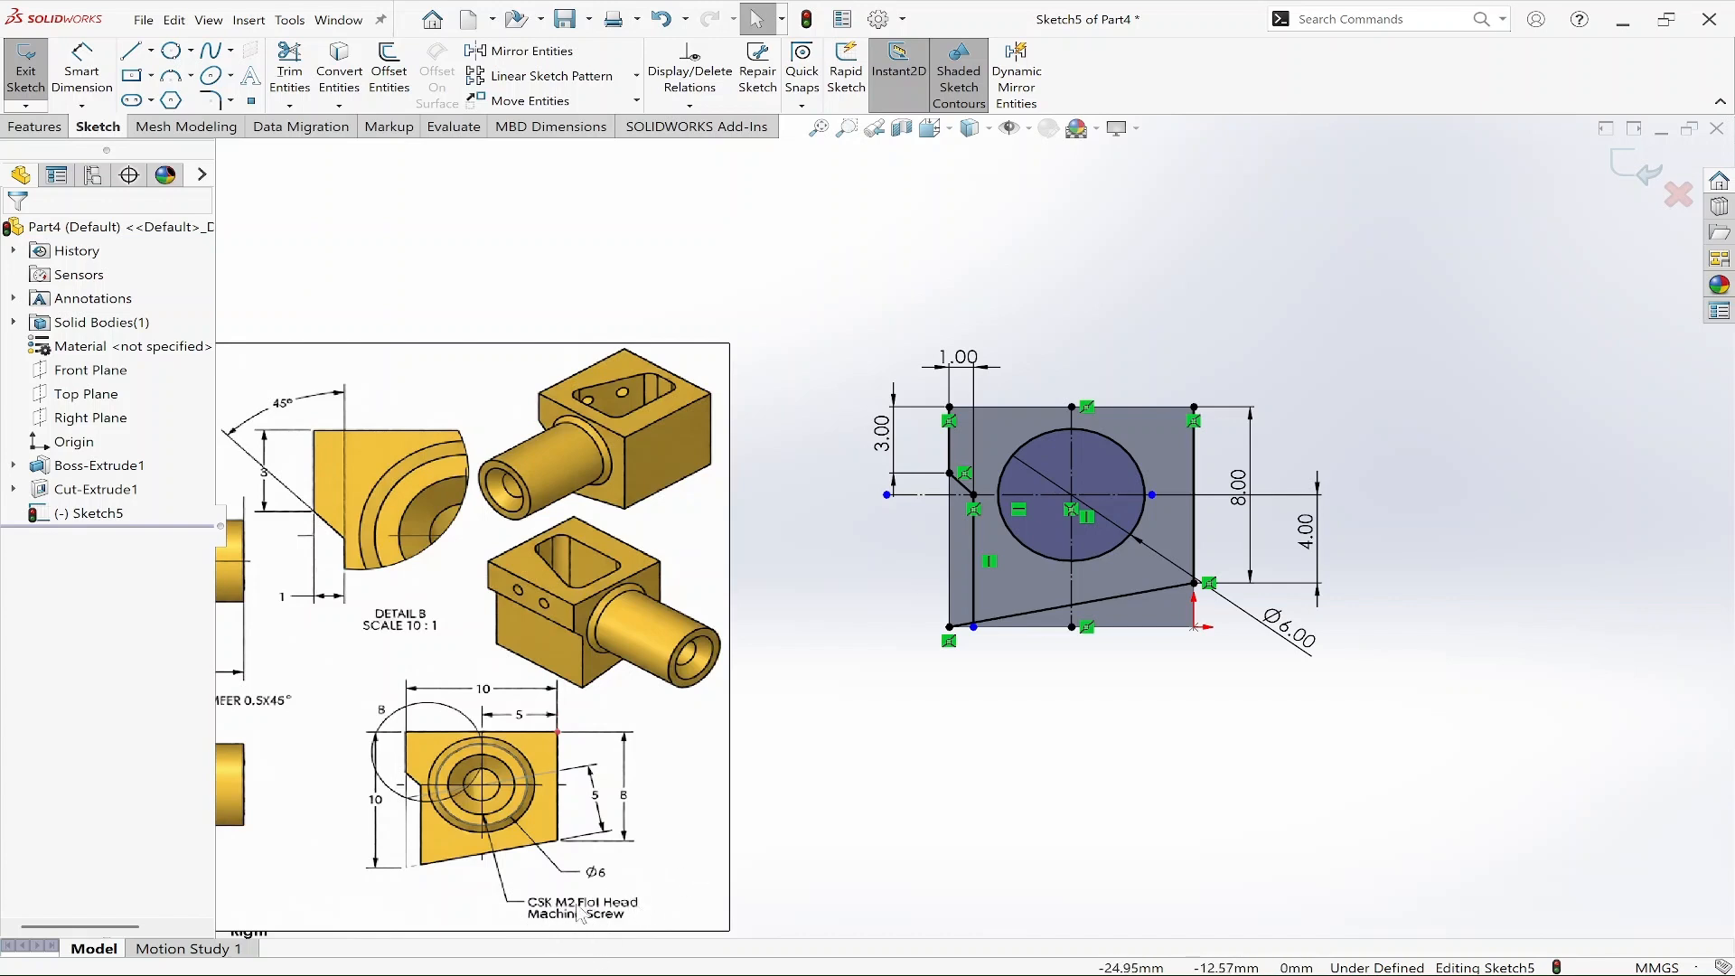
Draw a line along the face's top edge from the right corner to the left corner.
key(Escape)
right_drag(1484, 586, 1382, 514)
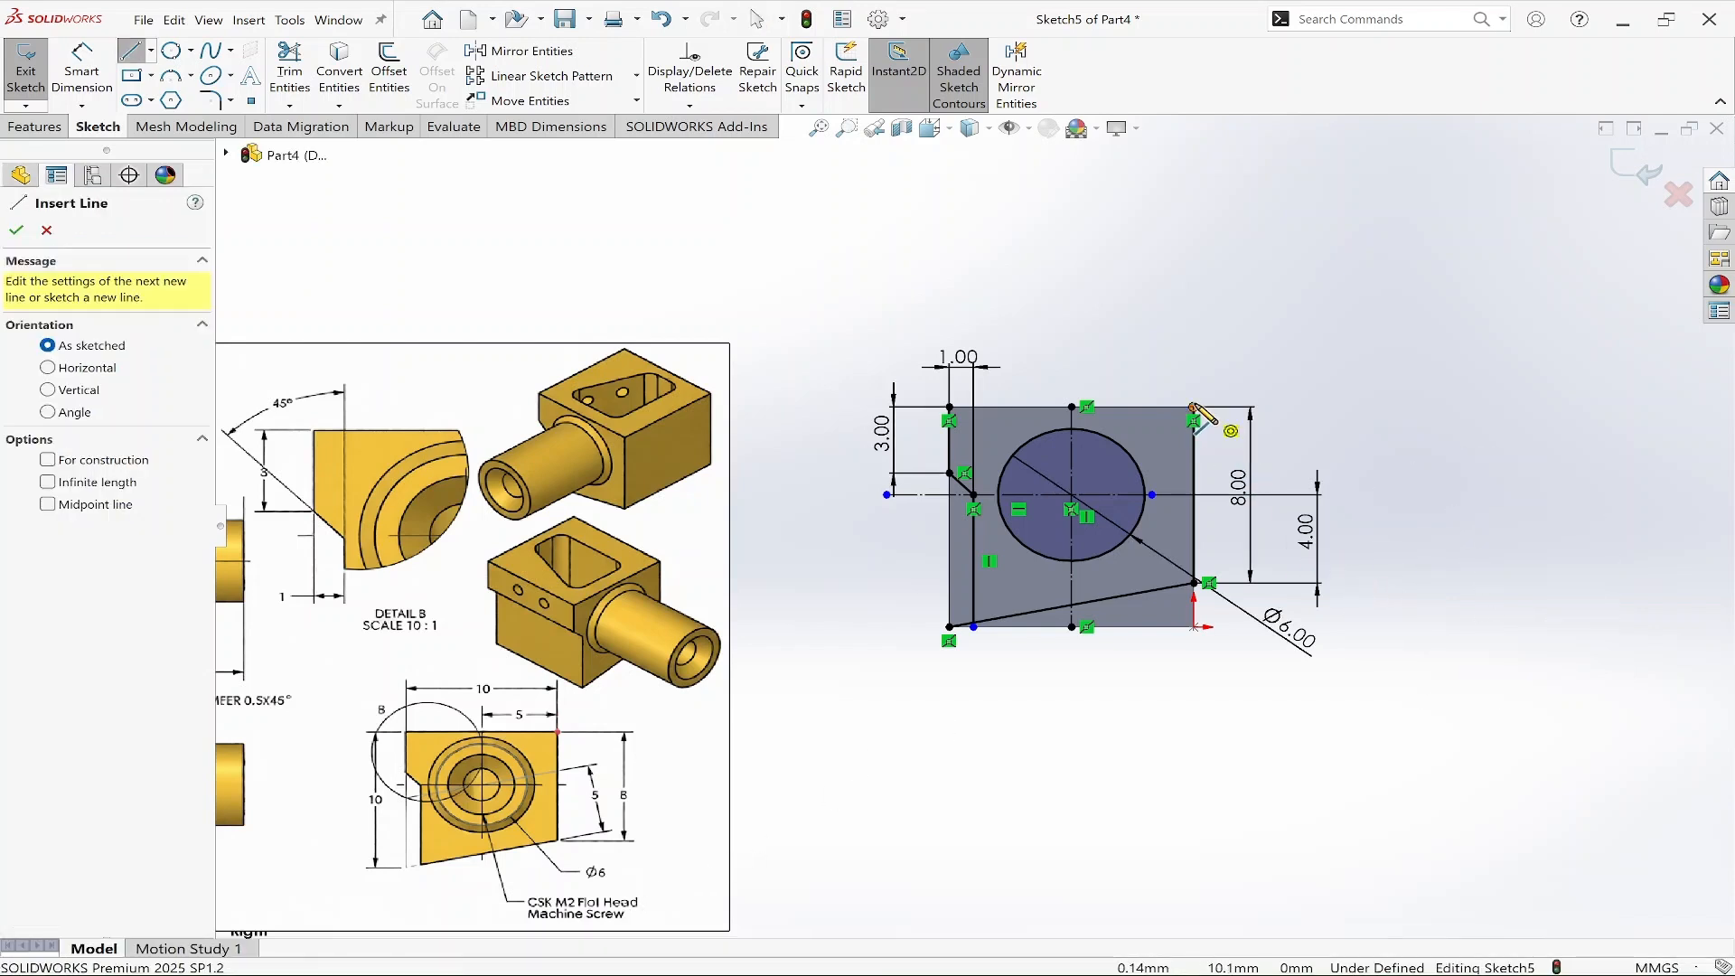
drag(1194, 408, 948, 407)
key(Escape)
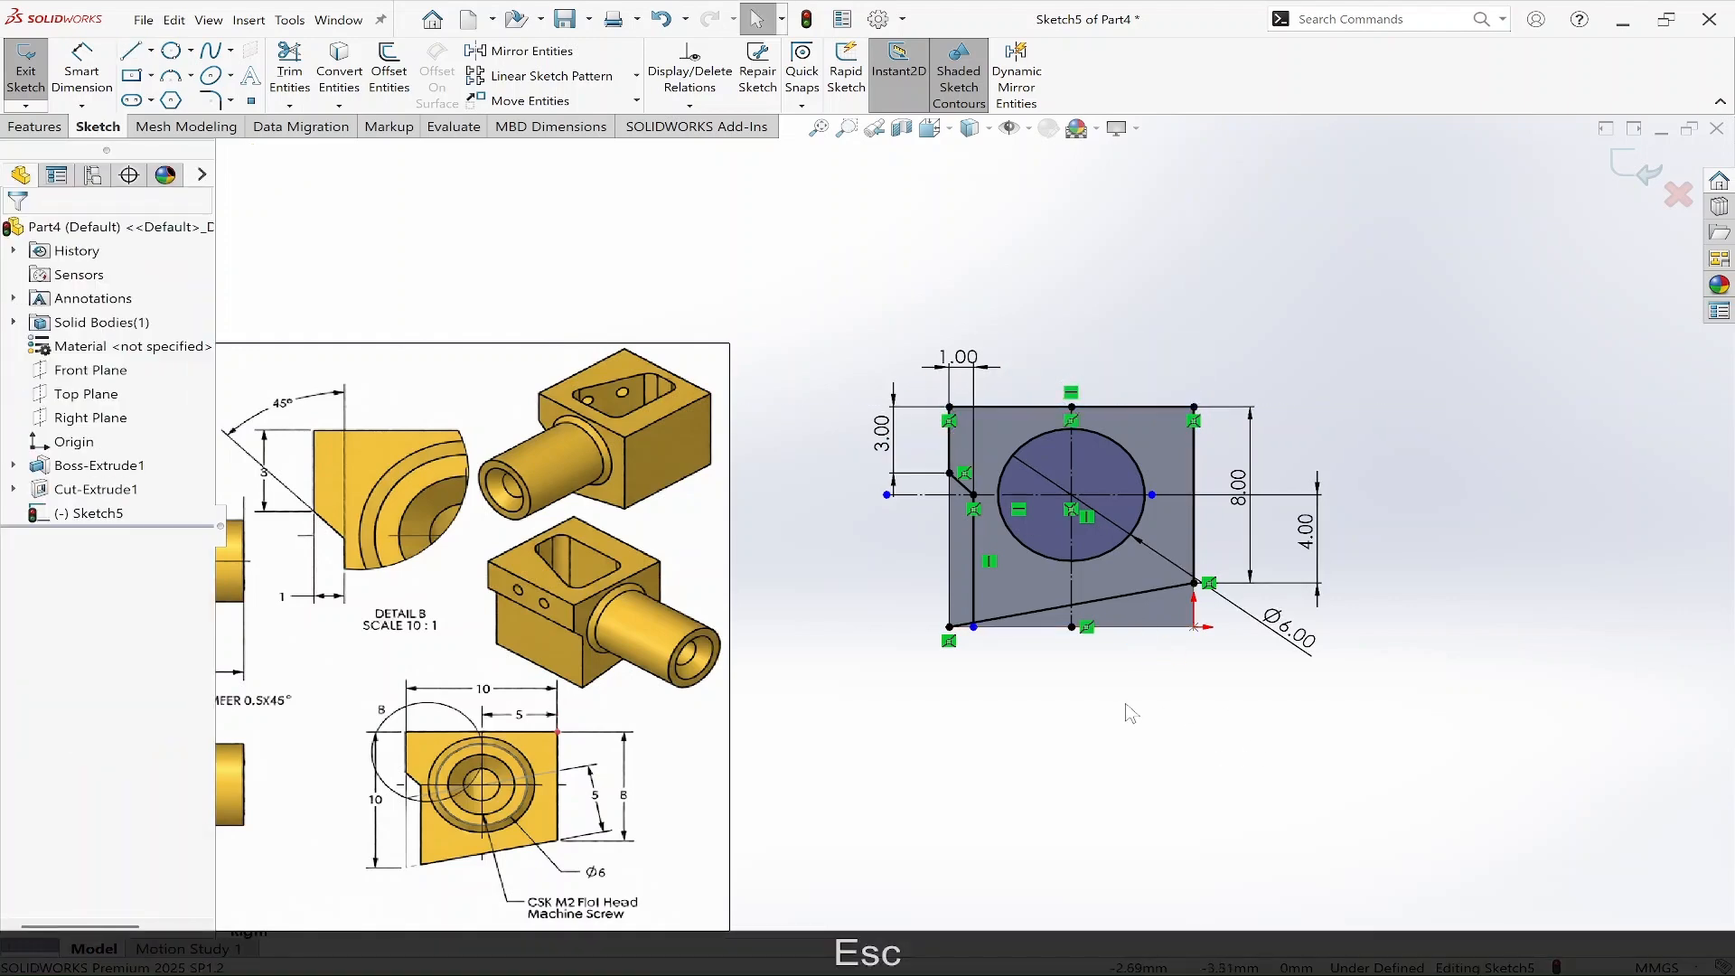
Trim away the stub of the slanted bottom line left of the inner vertical line.
scroll(1011, 663, down, 8)
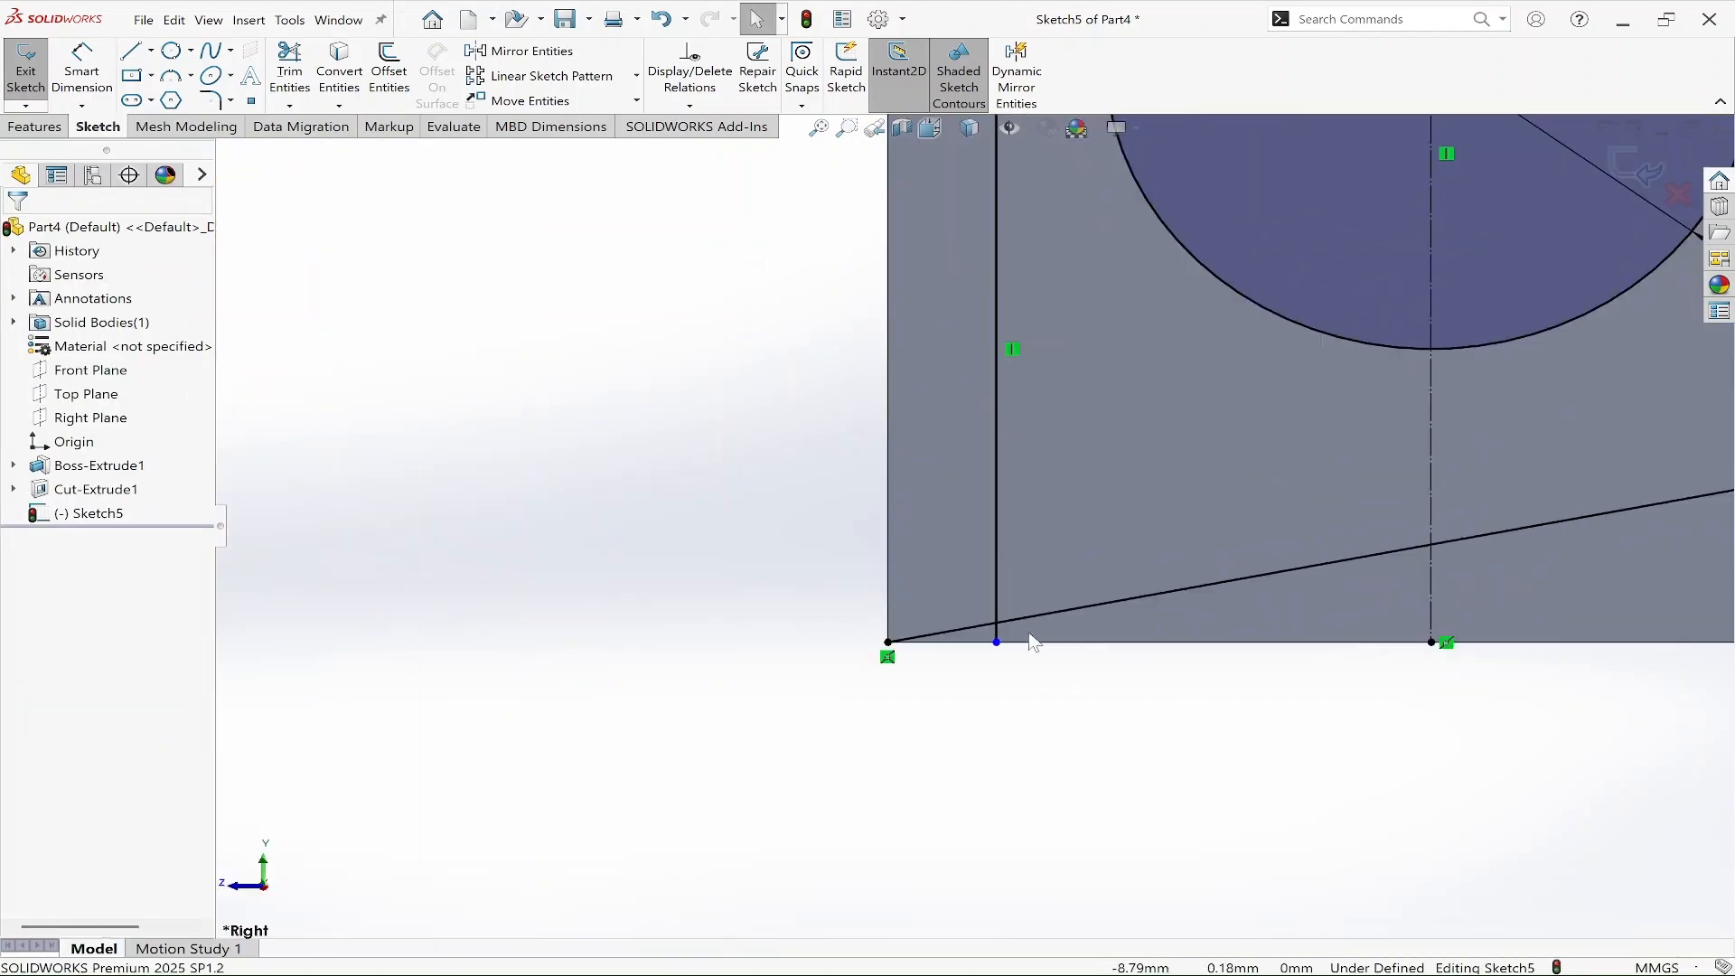
right_drag(1172, 717, 1124, 723)
right_drag(1220, 699, 1051, 635)
click(988, 632)
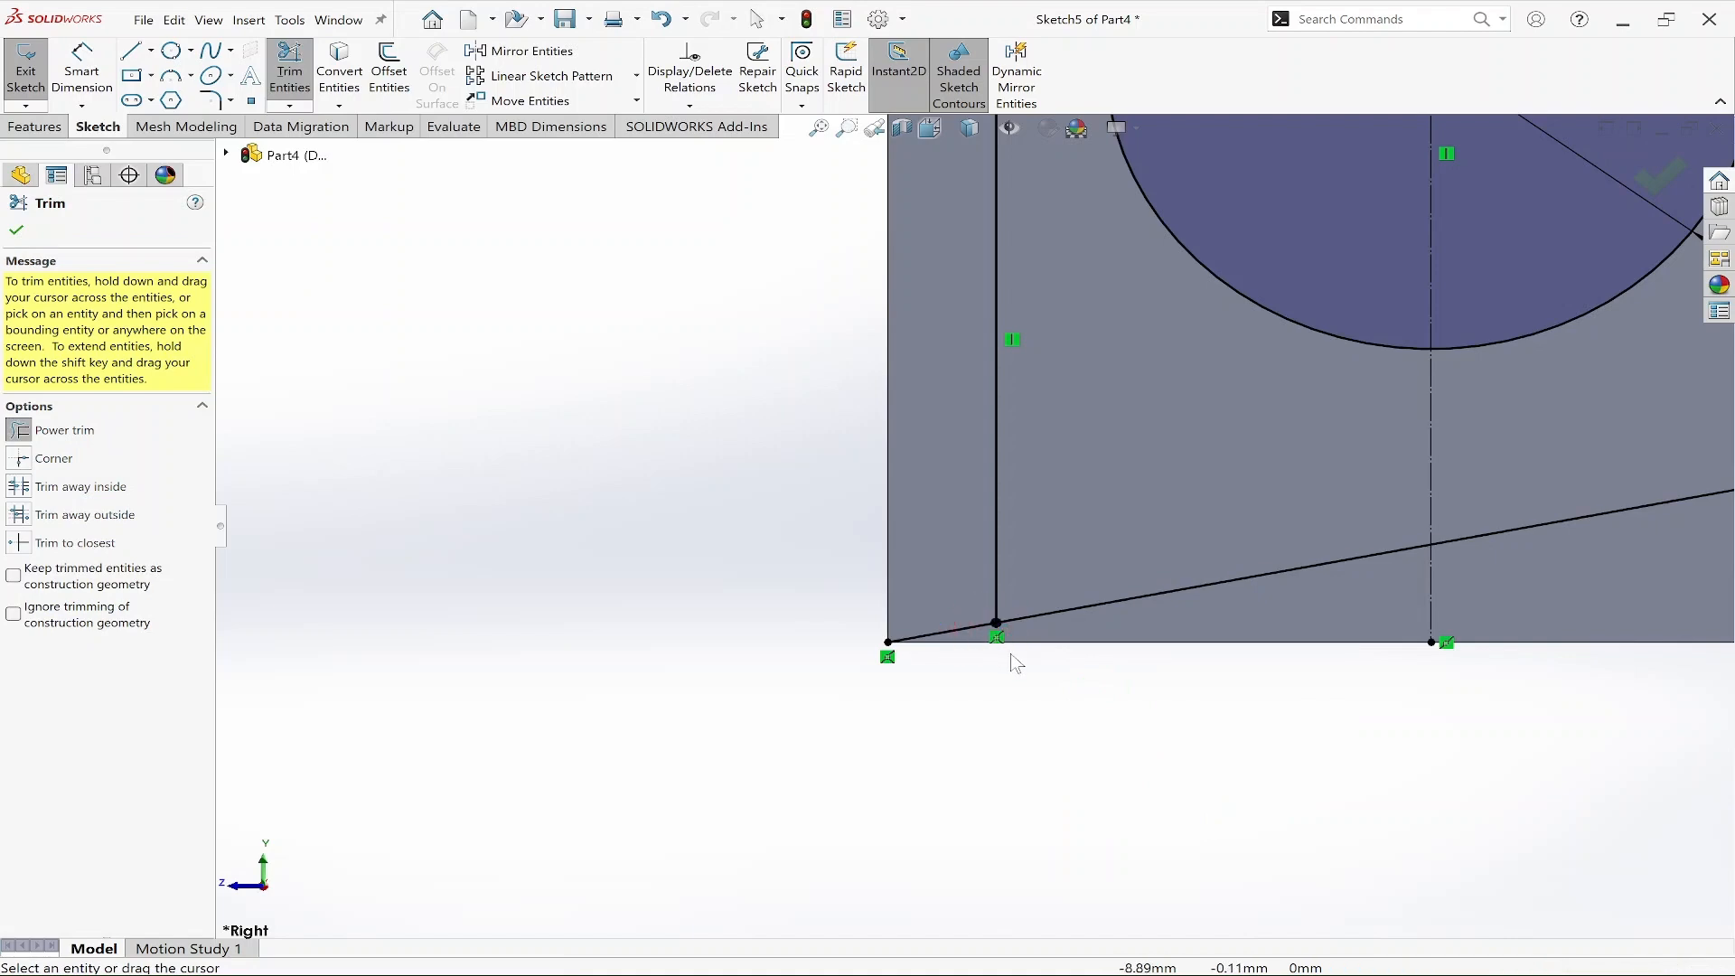
drag(941, 618, 919, 594)
scroll(999, 710, up, 8)
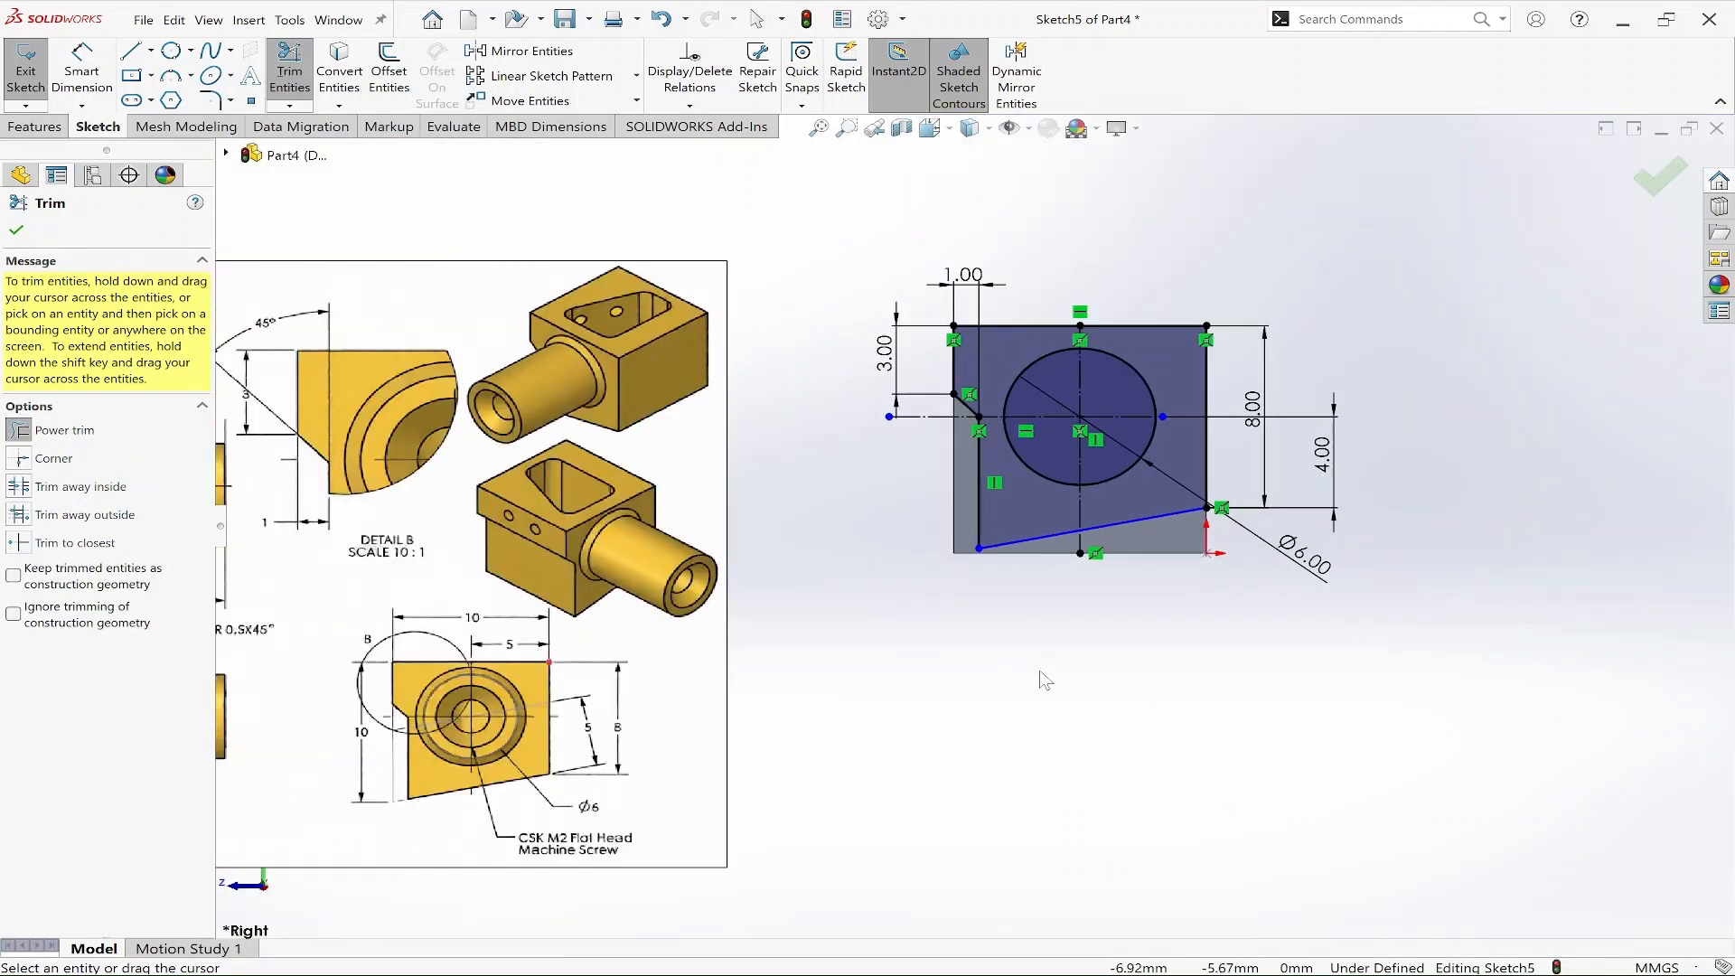
click(1678, 189)
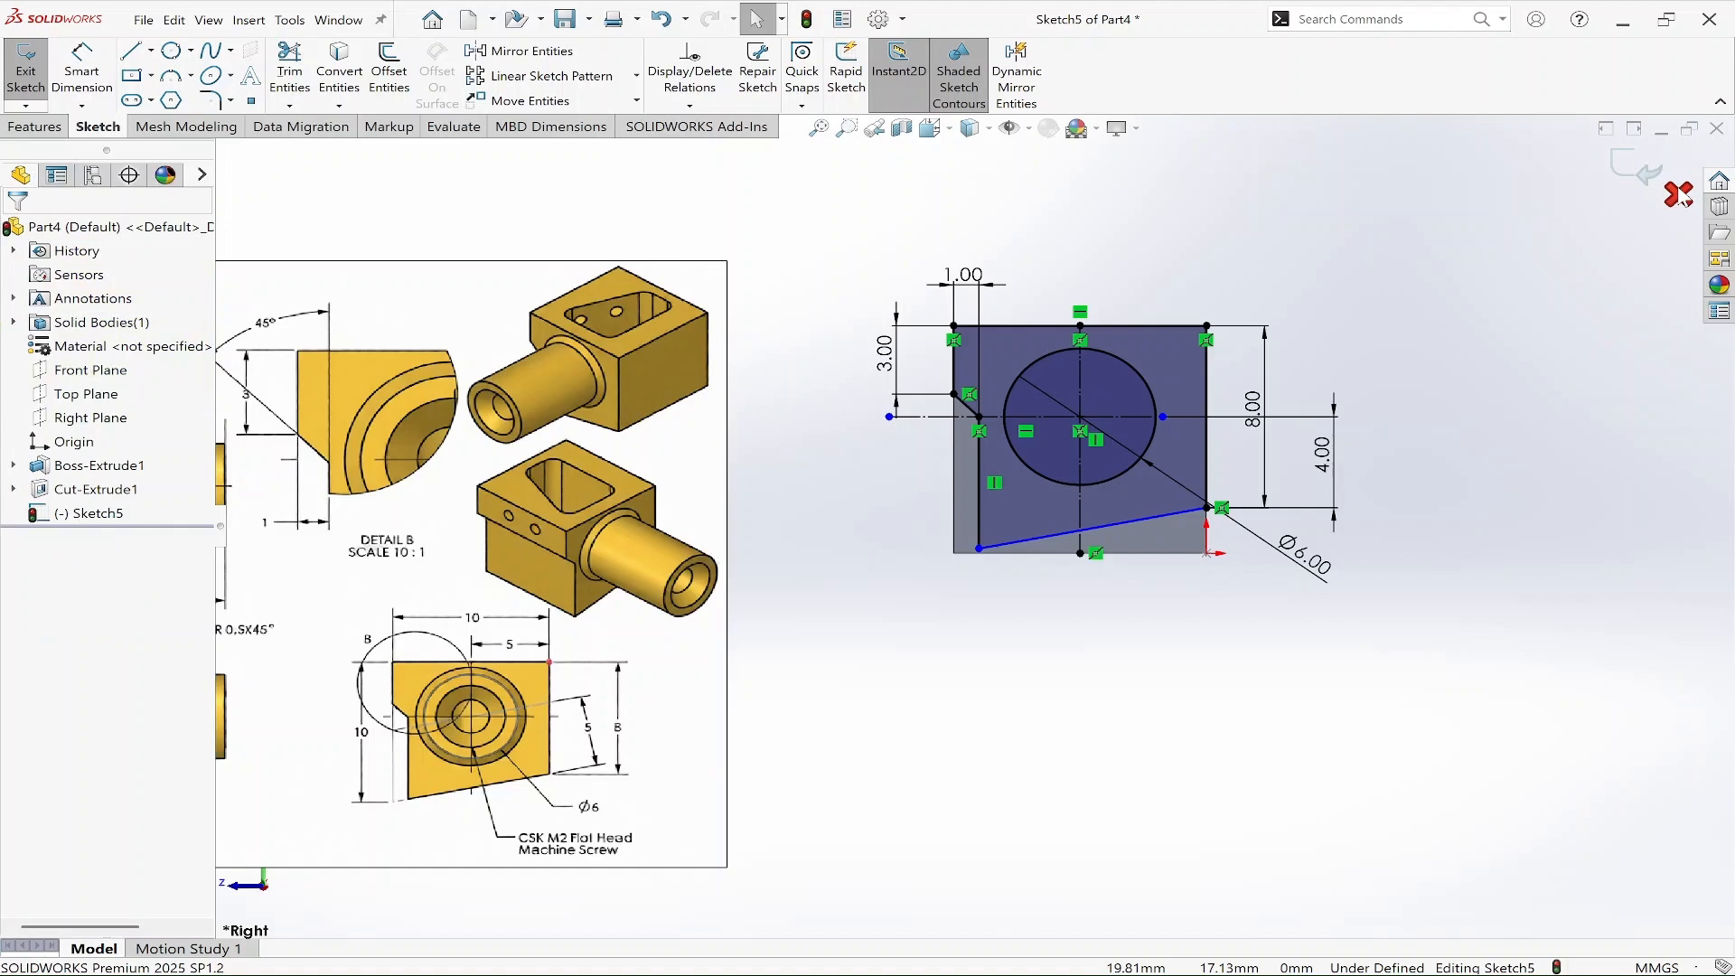
Exit the sketch and cut-extrude it as Blind with the cut side flipped.
click(1633, 168)
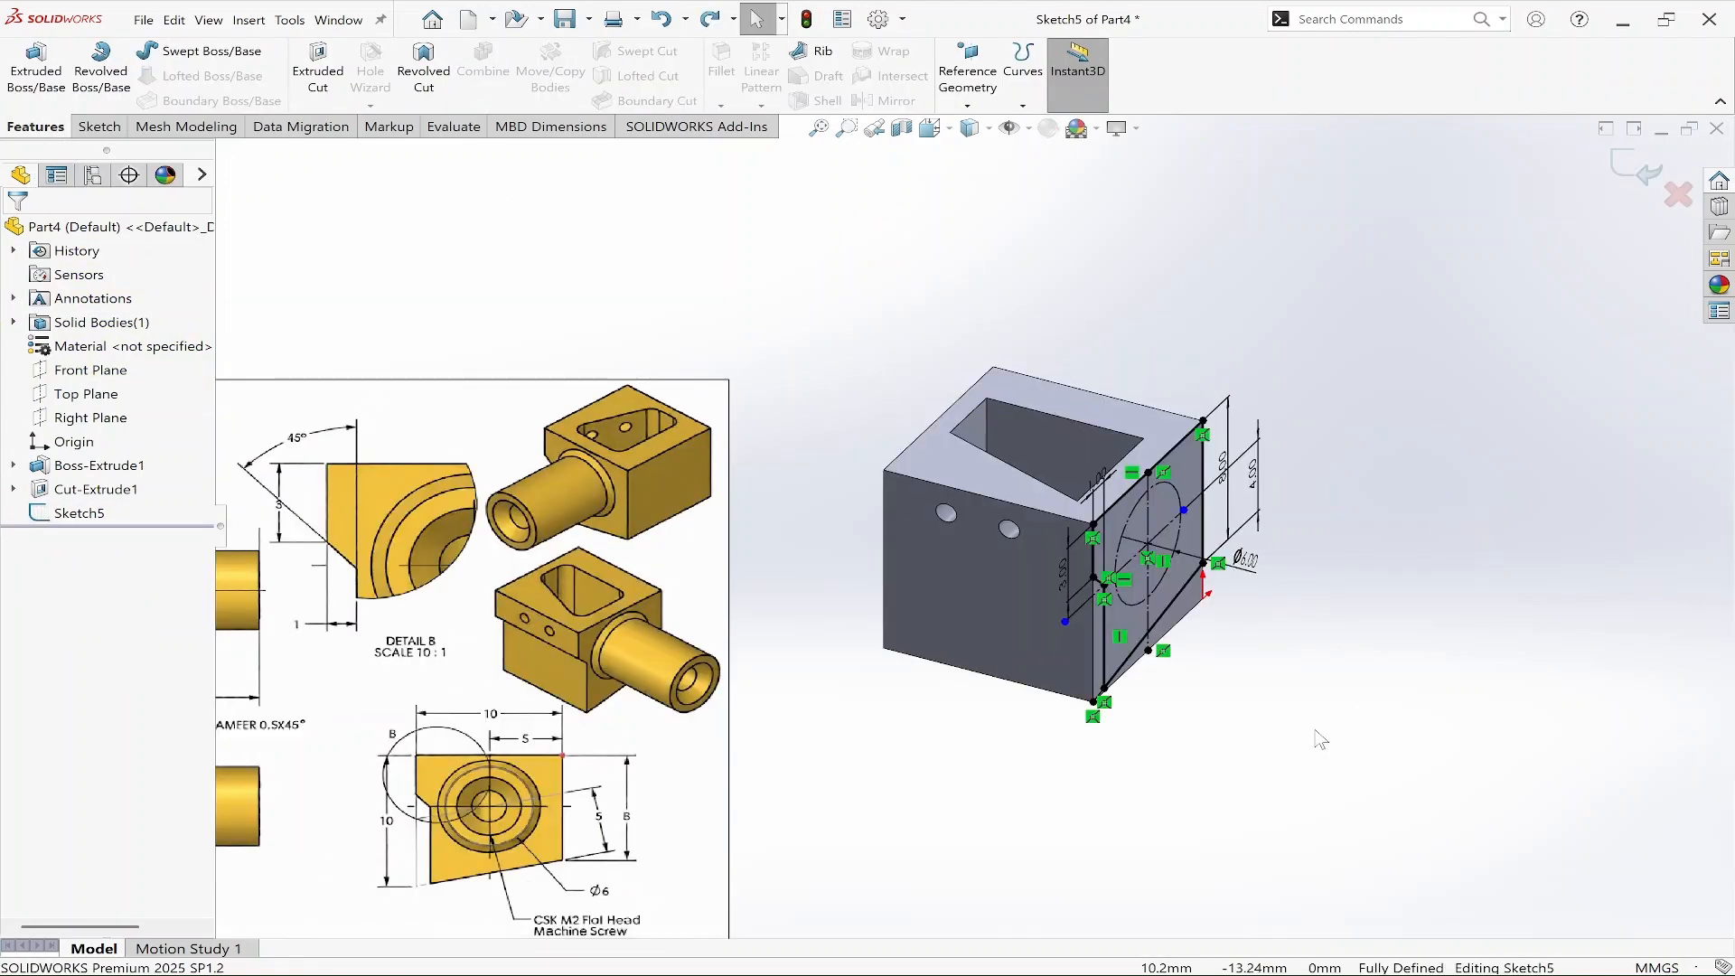
mouse_move(1315, 732)
middle_down()
mouse_move(1108, 613)
mouse_move(1231, 588)
mouse_move(1267, 677)
middle_up()
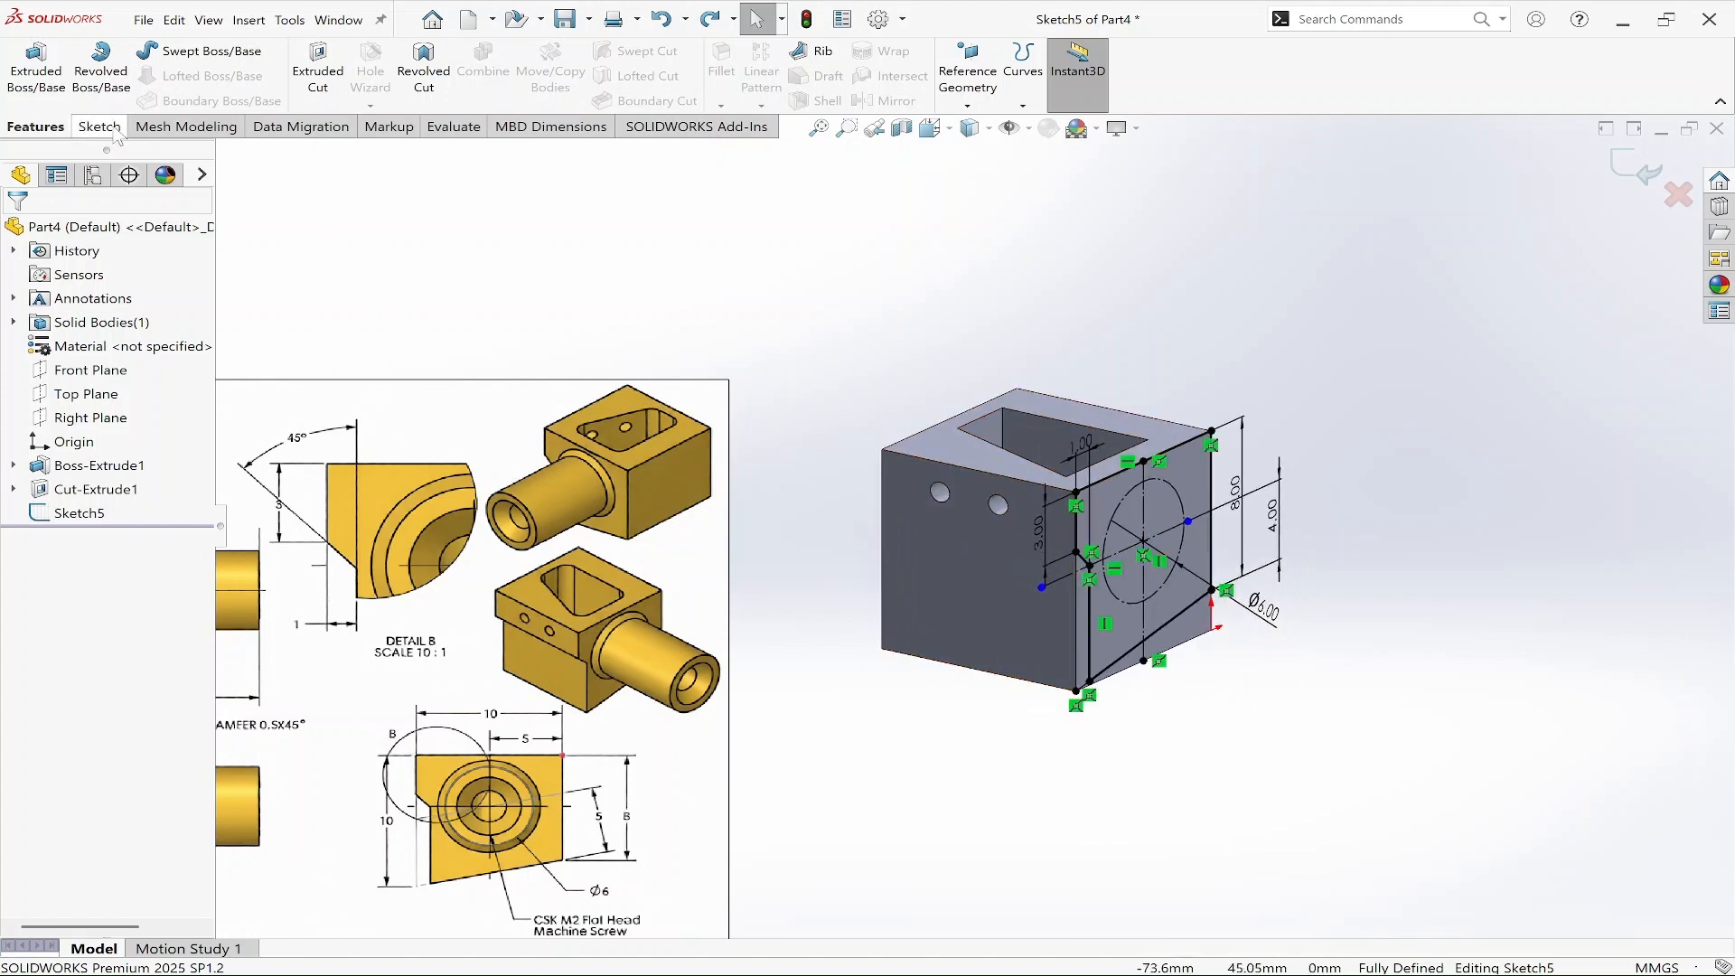
click(317, 73)
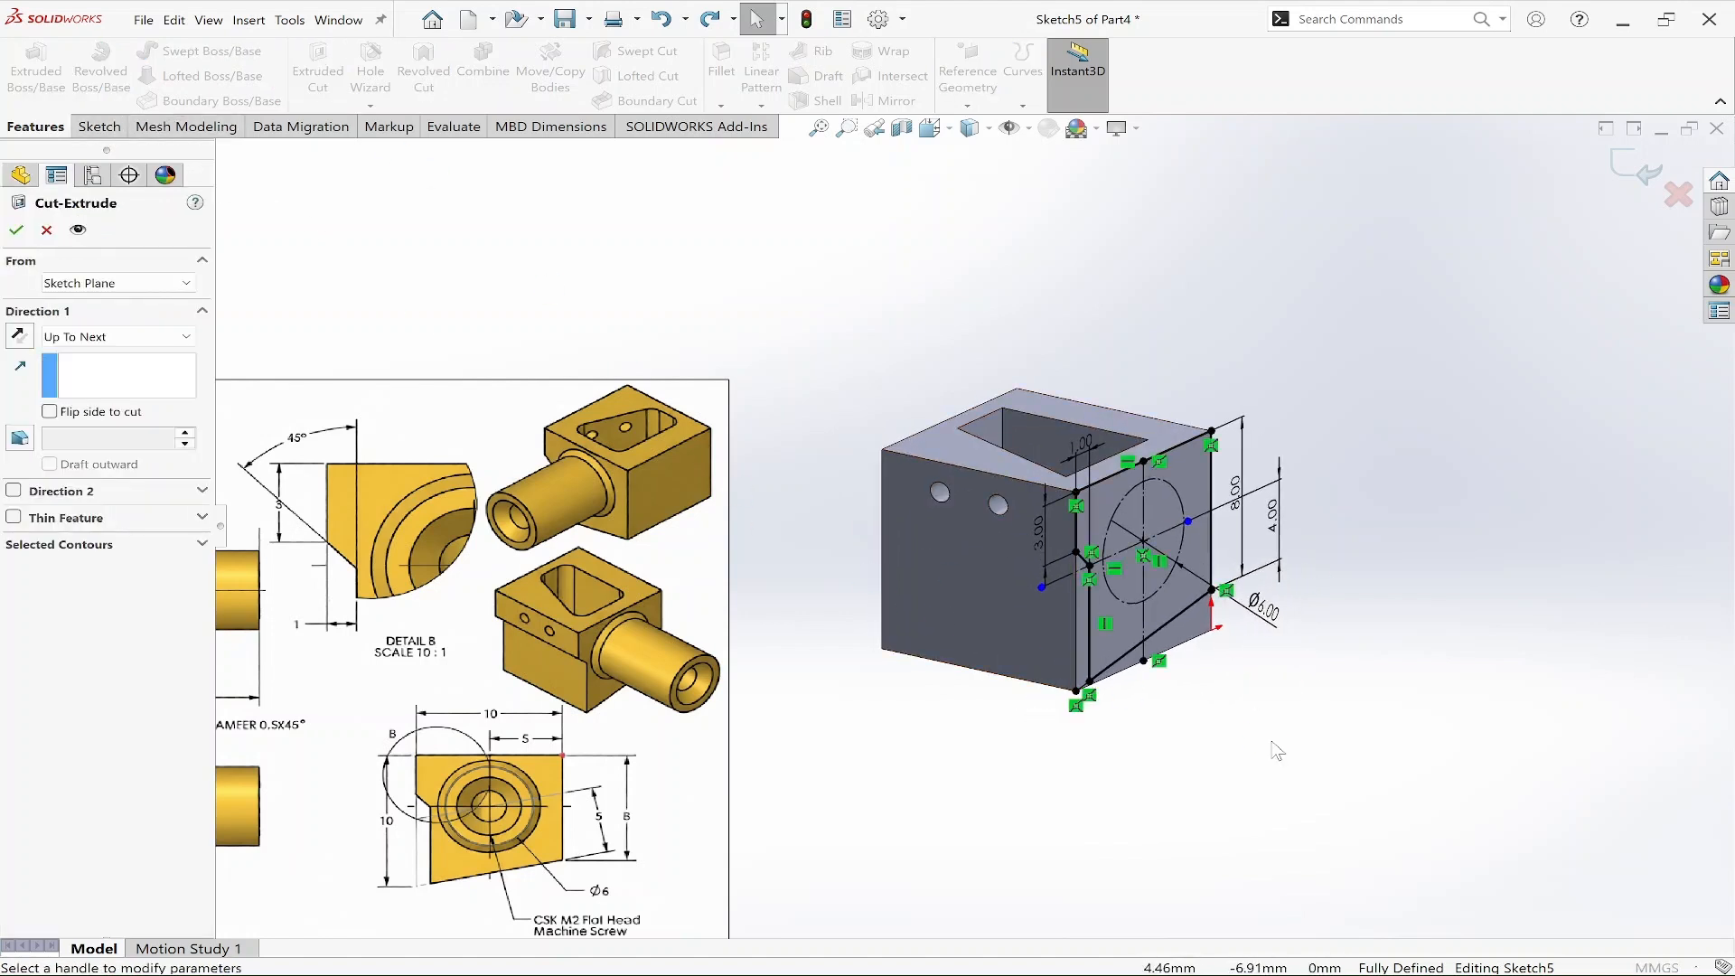
mouse_move(1286, 673)
middle_down()
mouse_move(1277, 612)
mouse_move(1270, 759)
mouse_move(1232, 670)
mouse_move(1233, 615)
mouse_move(1166, 601)
mouse_move(1247, 705)
mouse_move(1204, 658)
mouse_move(1231, 623)
middle_up()
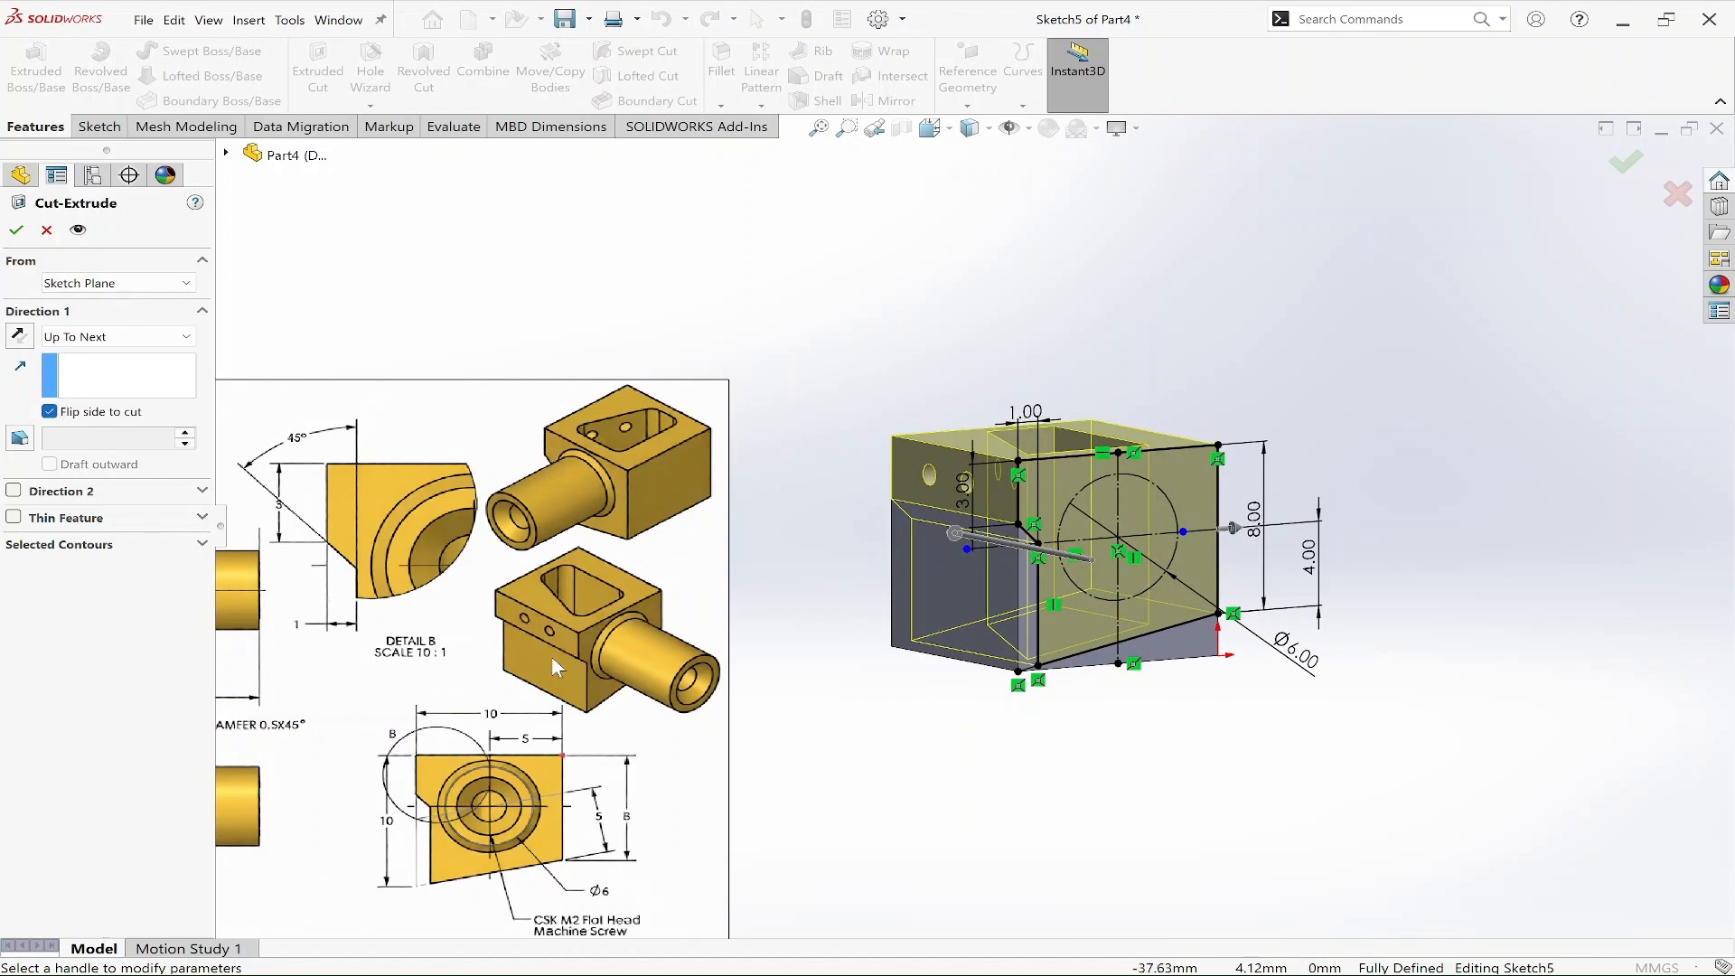
click(116, 336)
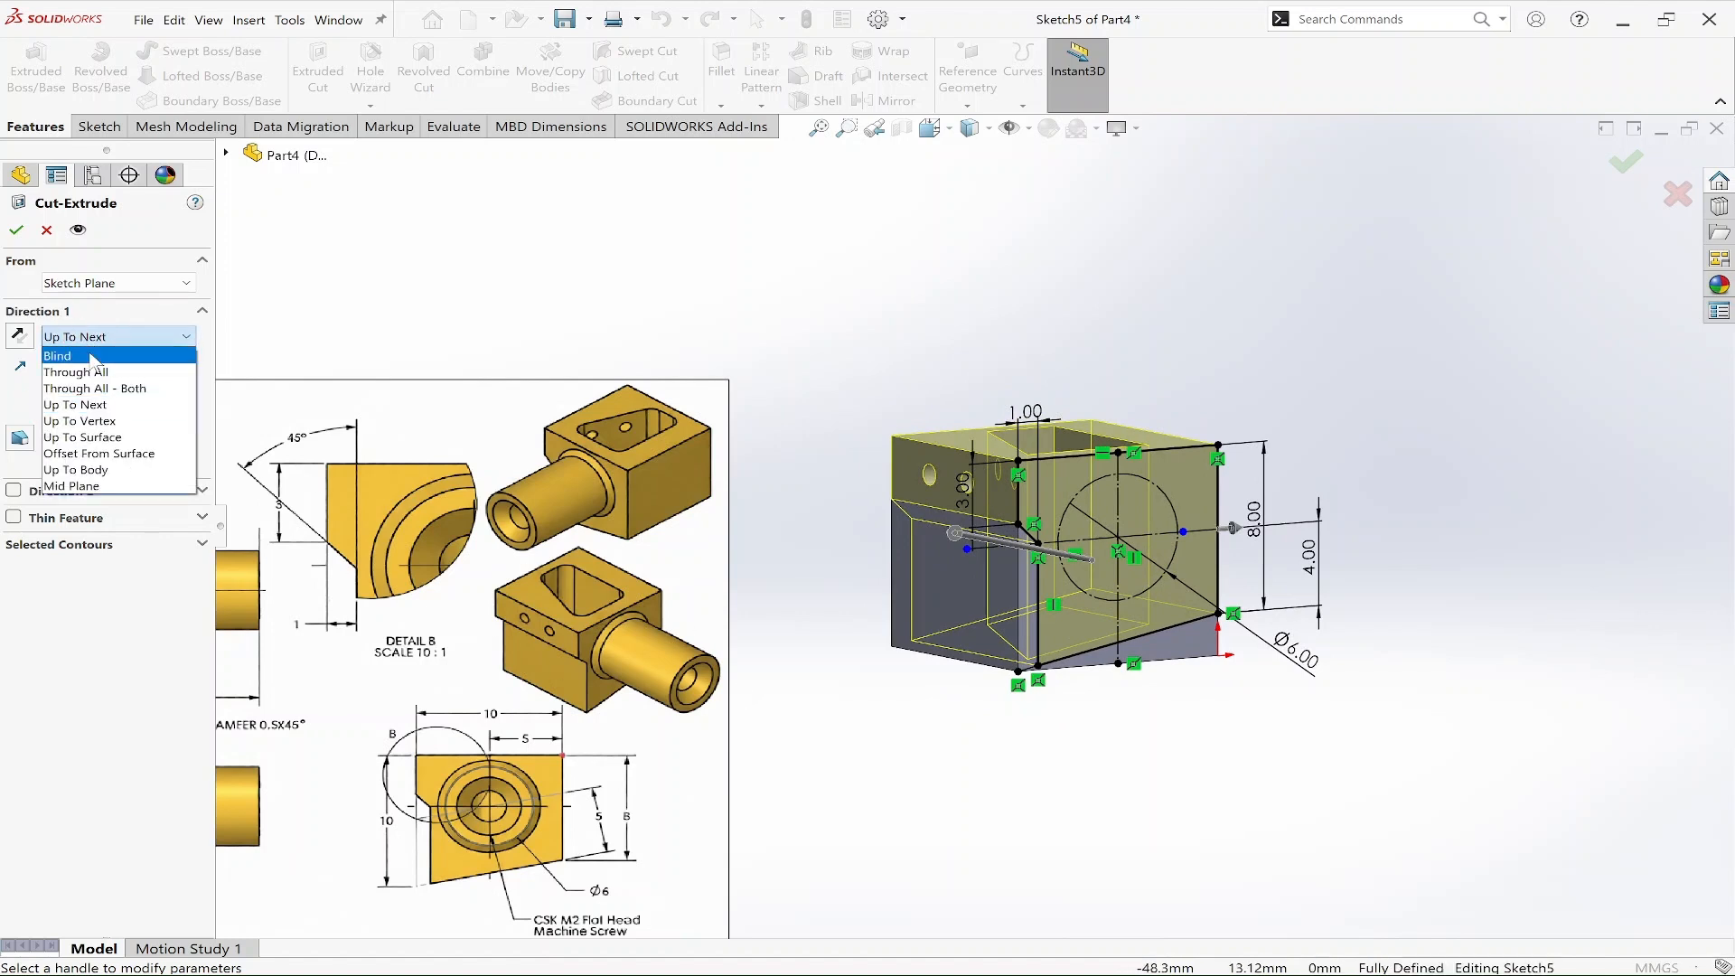
click(73, 349)
mouse_move(1263, 713)
middle_down()
mouse_move(1382, 612)
mouse_move(1211, 658)
mouse_move(1367, 554)
mouse_move(1283, 620)
mouse_move(1246, 701)
middle_up()
click(1623, 162)
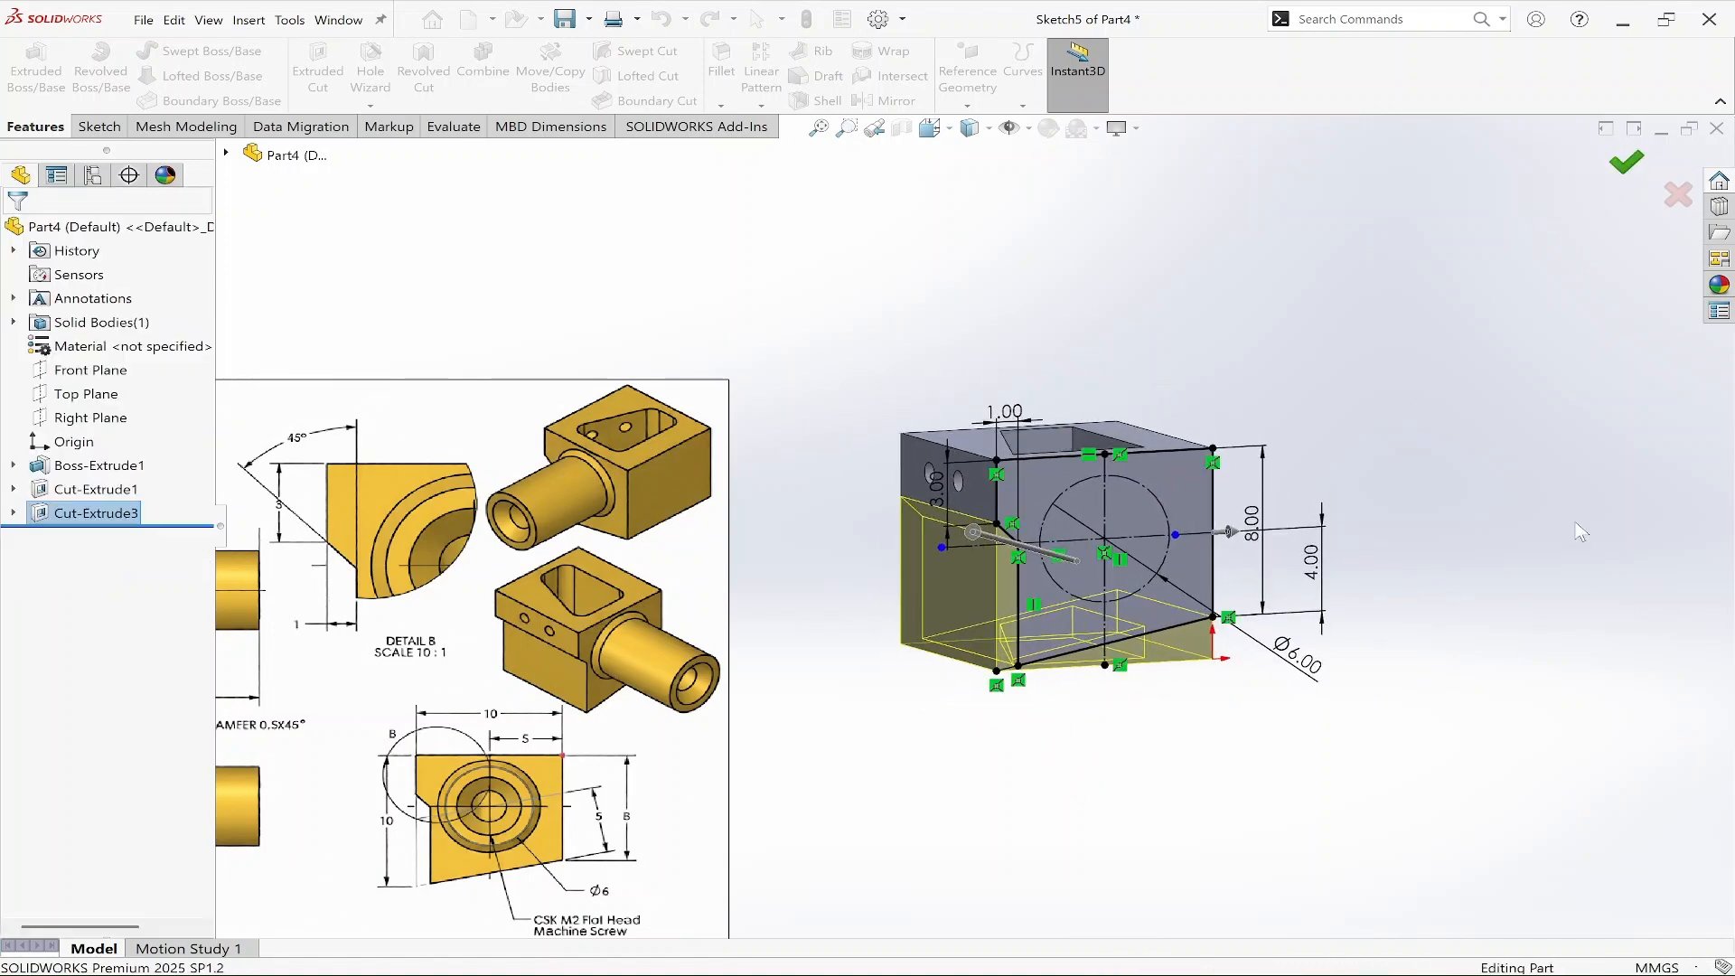
Start a new sketch on the profiled side face of the block.
middle_drag(1491, 605, 1427, 643)
click(990, 594)
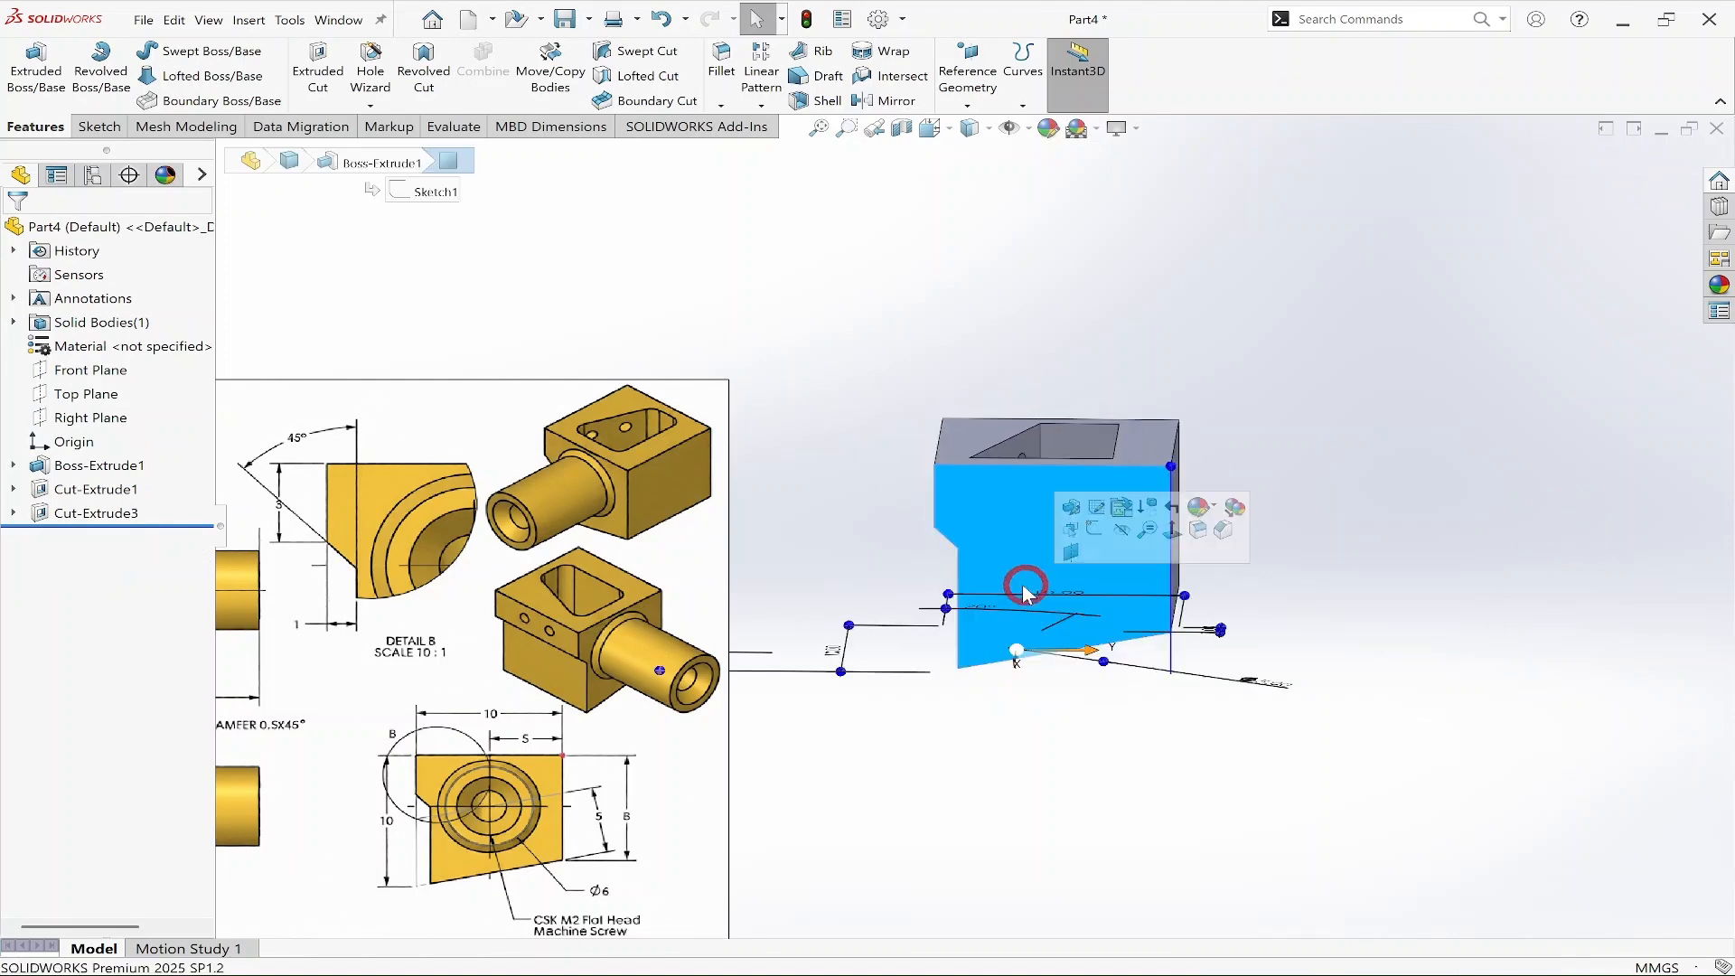
click(1067, 536)
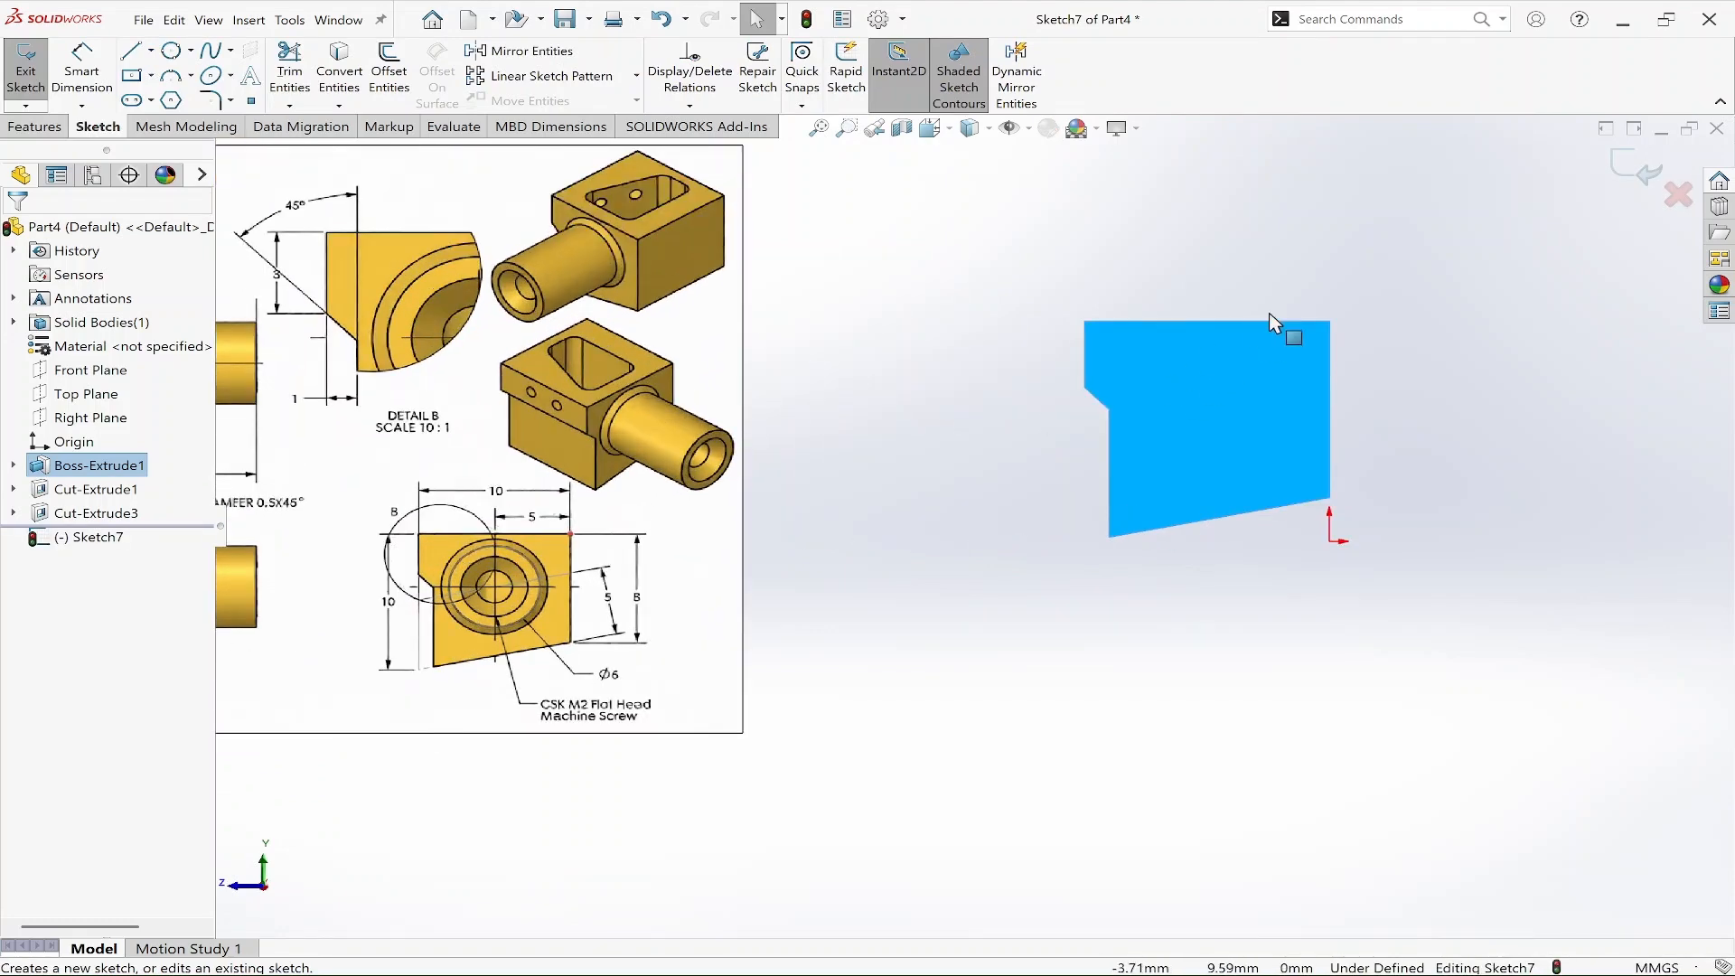
right_drag(1429, 584, 1283, 587)
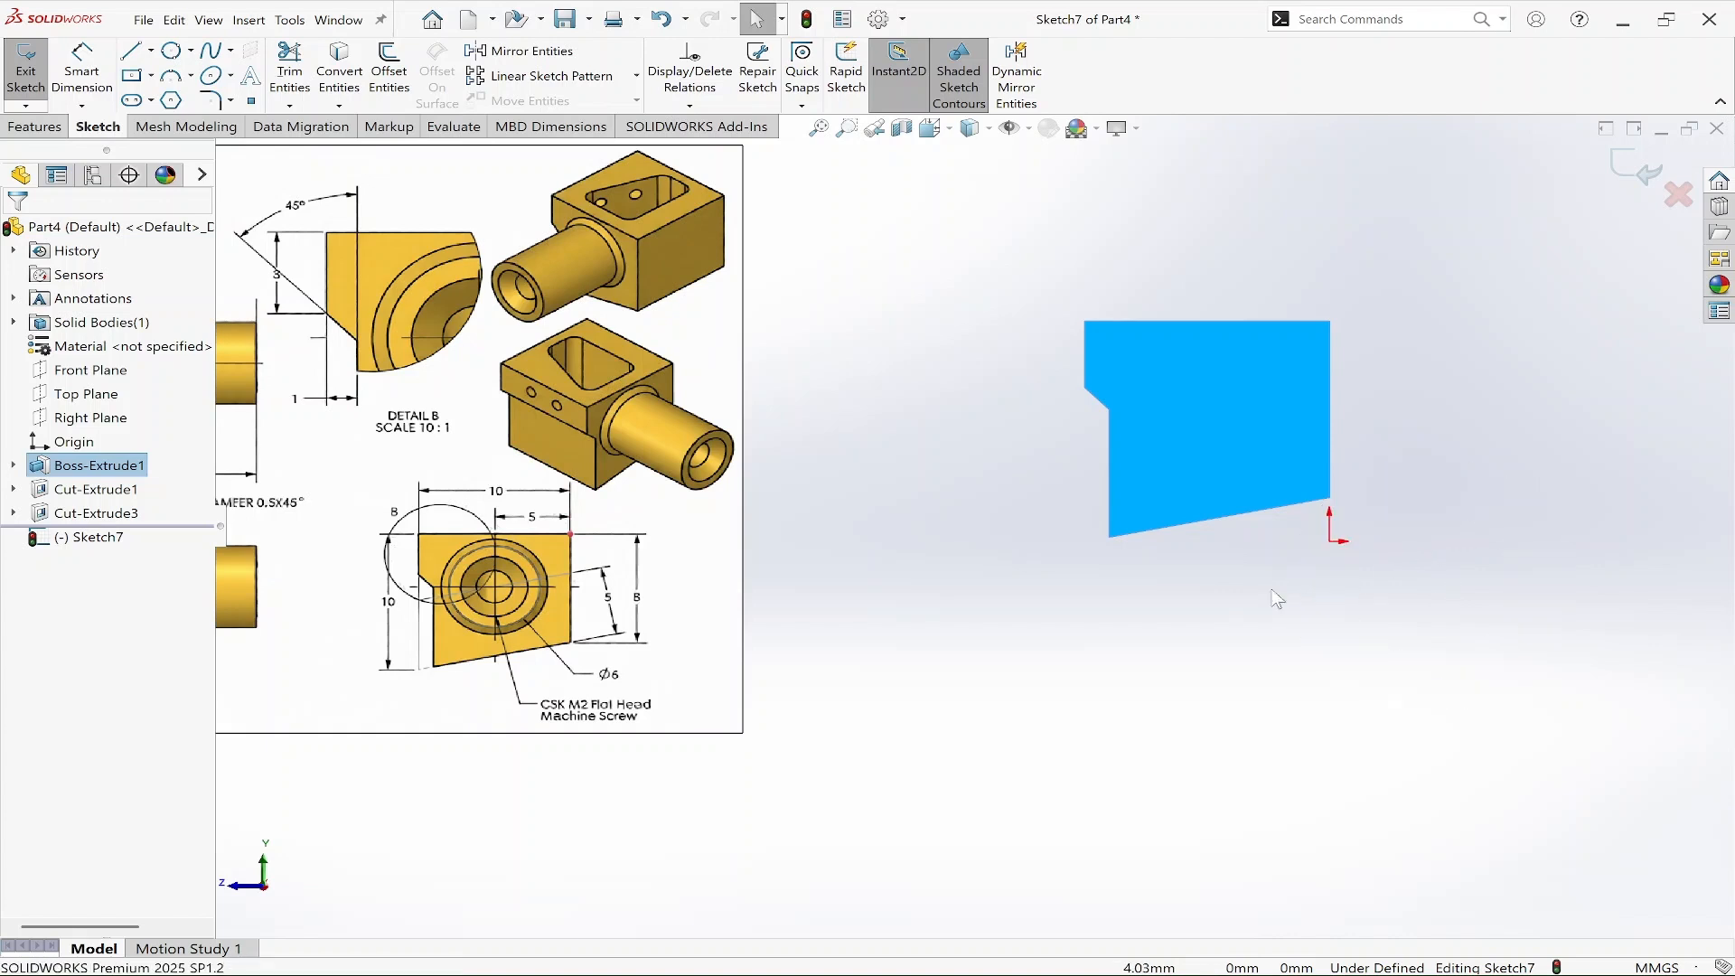
scroll(1296, 322, down, 3)
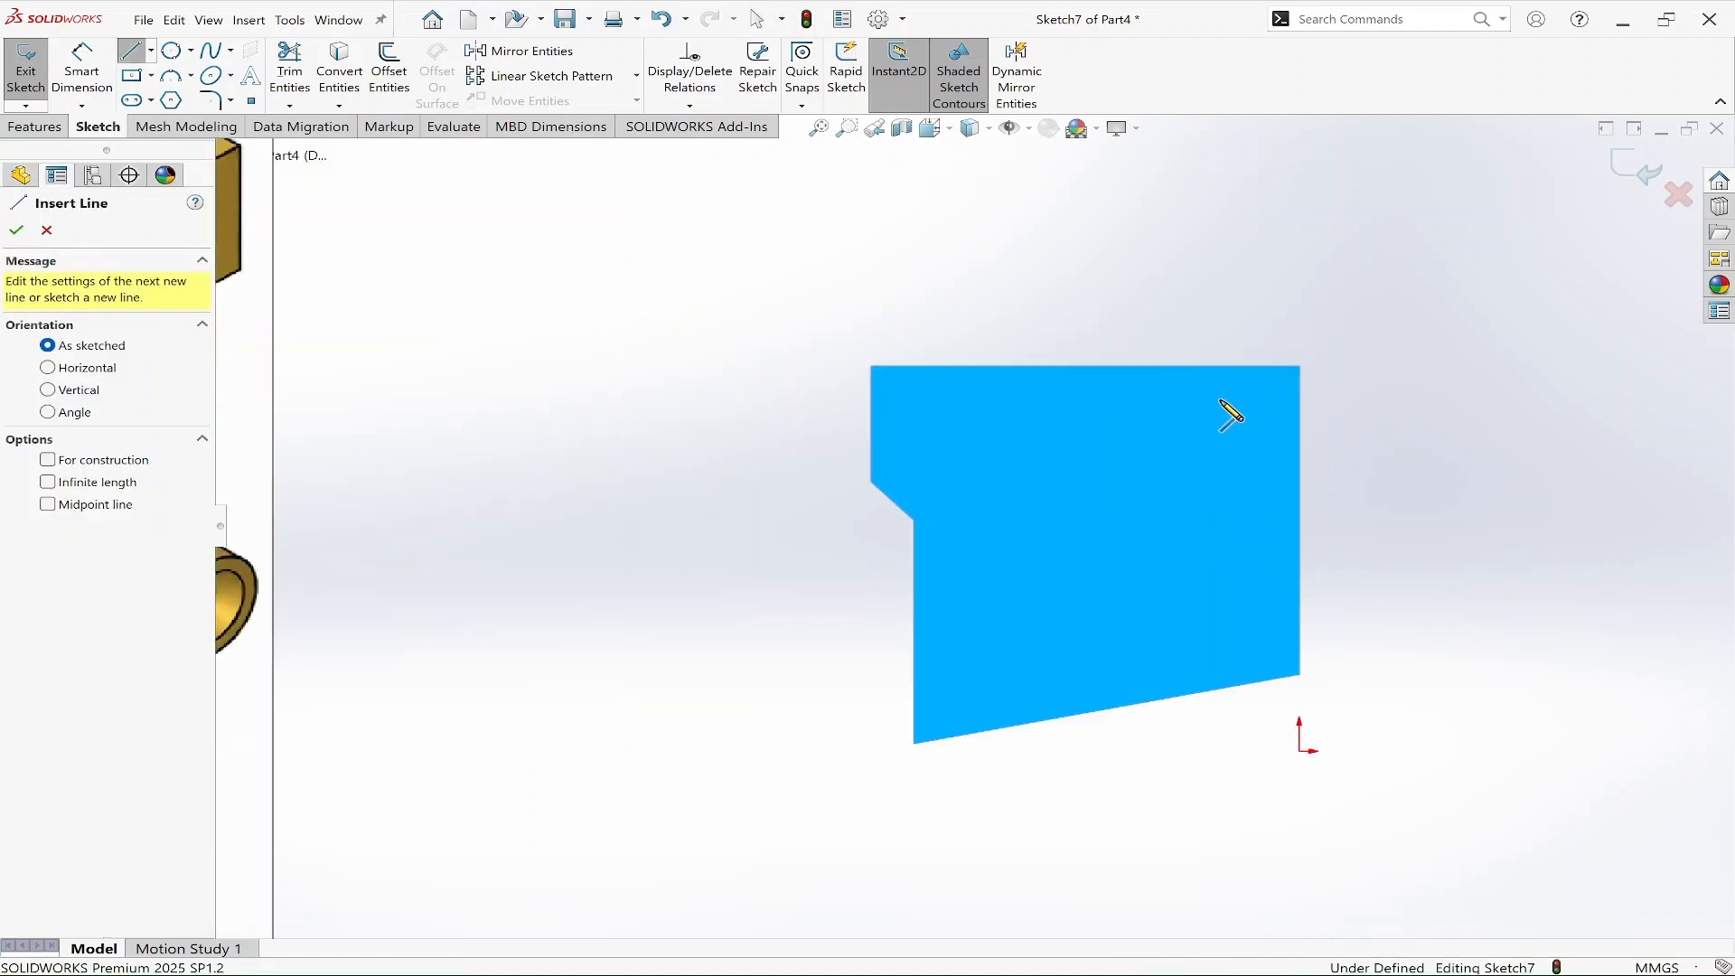
Draw a vertical construction line about 8.3 mm long down from the midpoint of the face's top edge.
click(1085, 366)
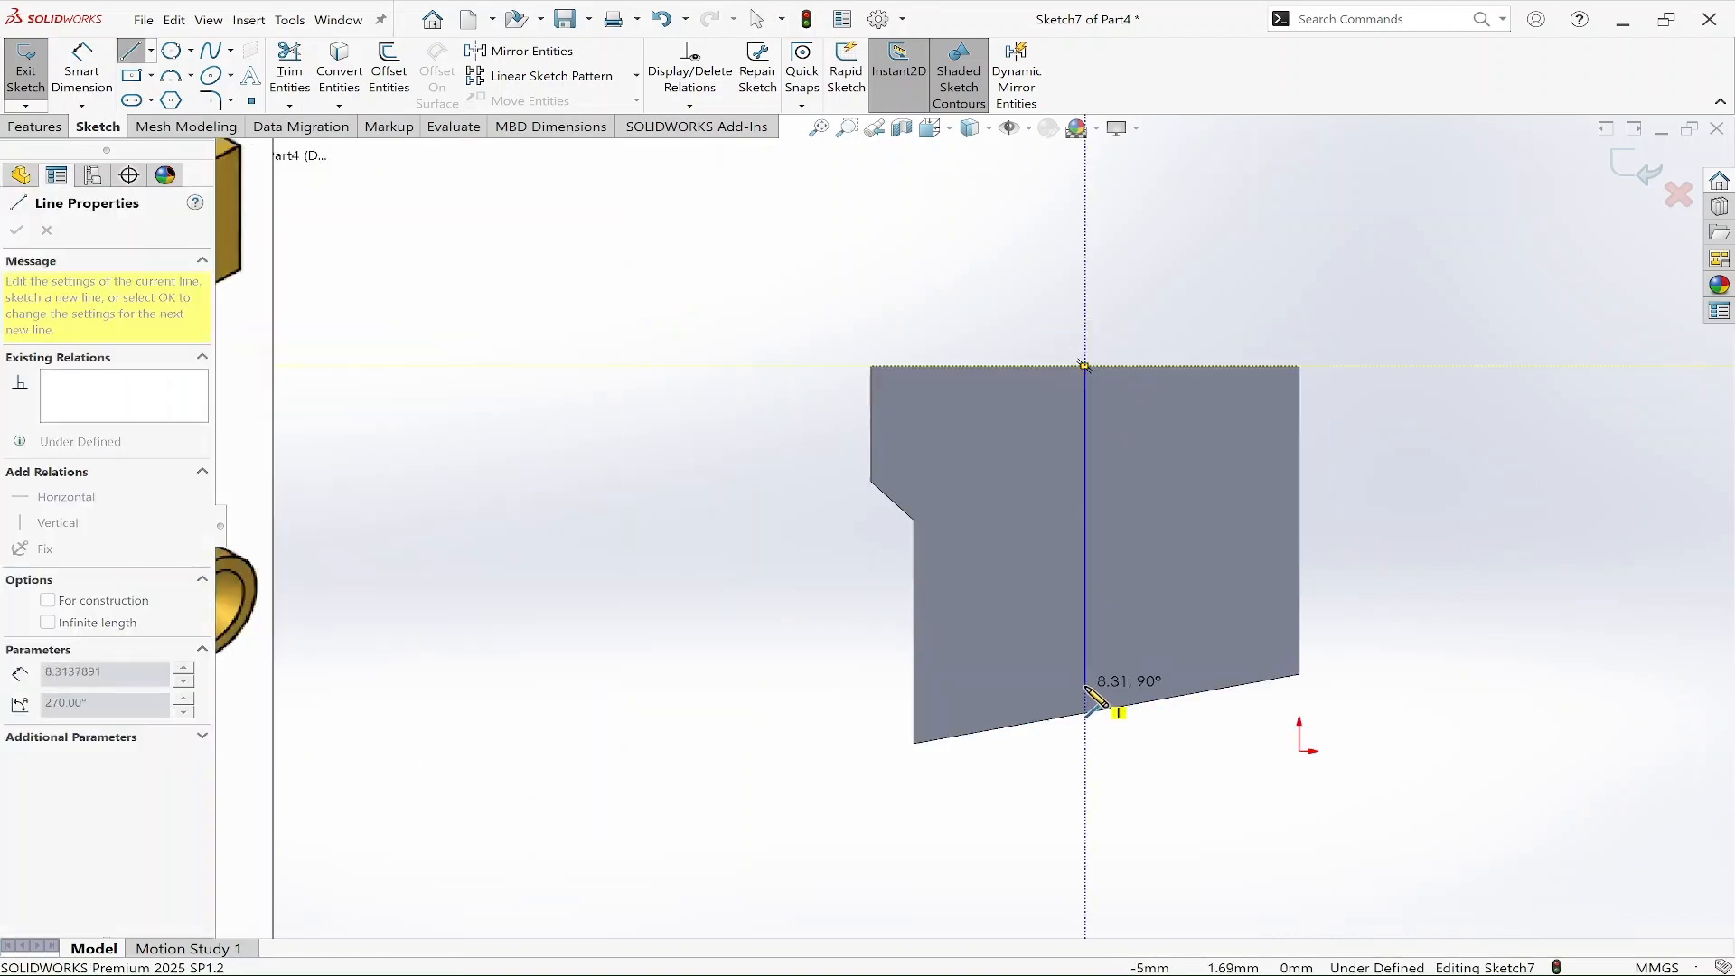
right_click(1090, 681)
click(1143, 700)
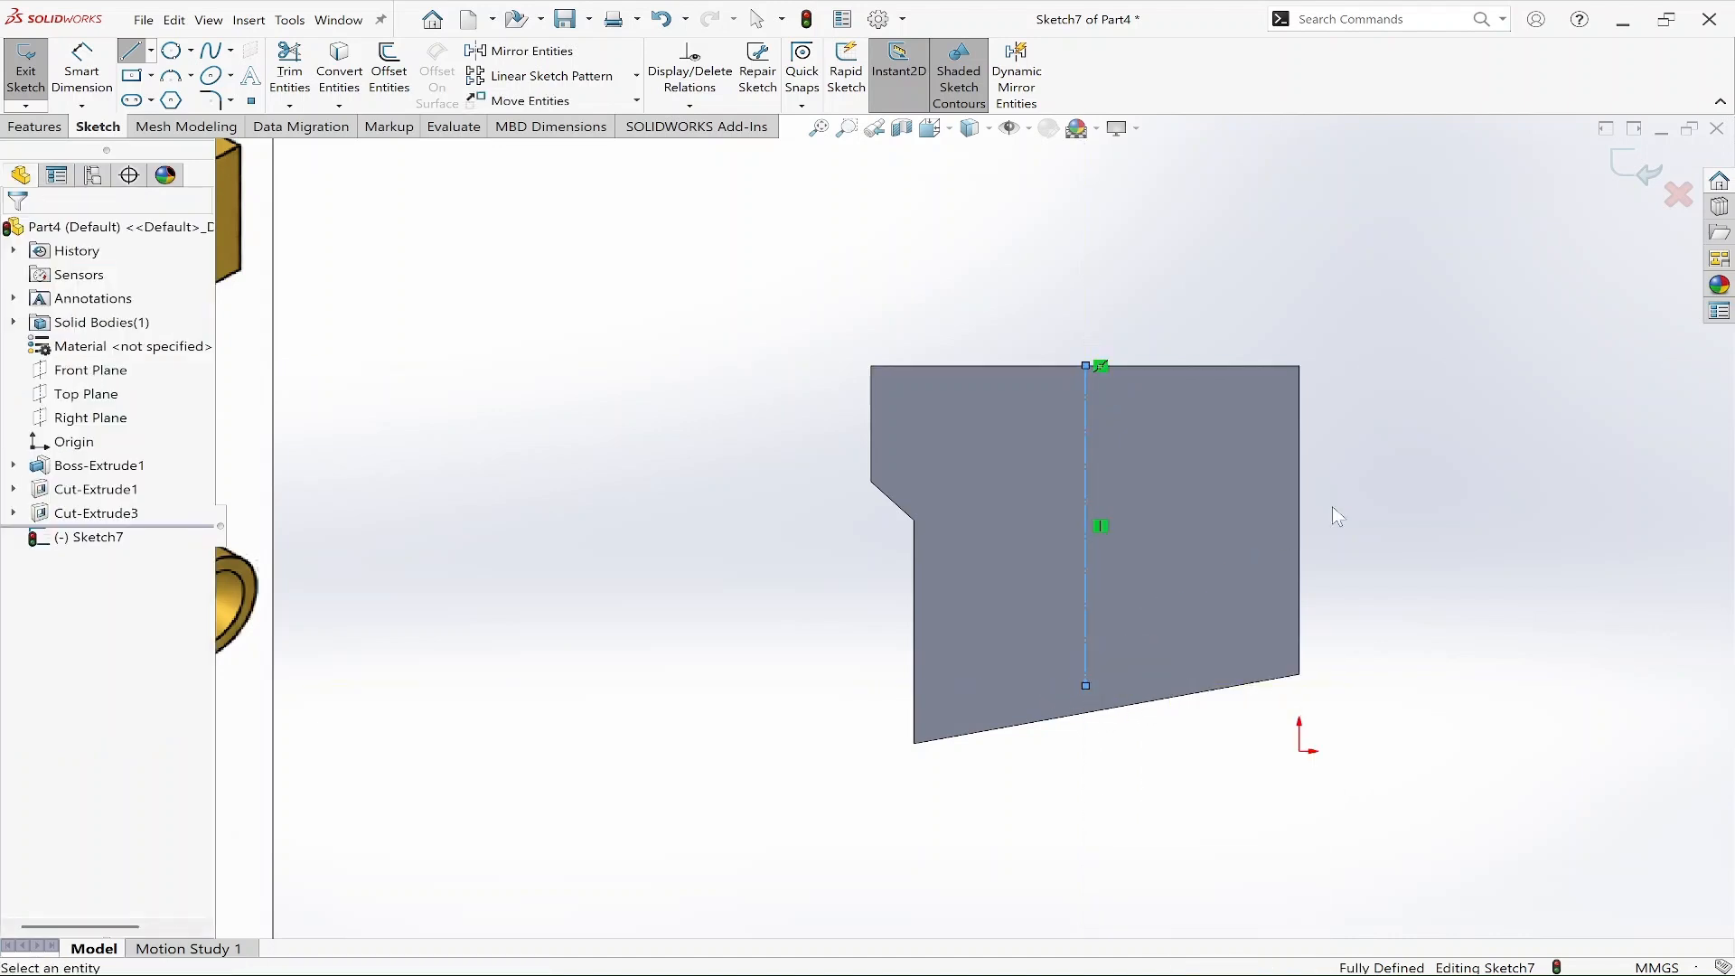
right_drag(1541, 532, 1534, 331)
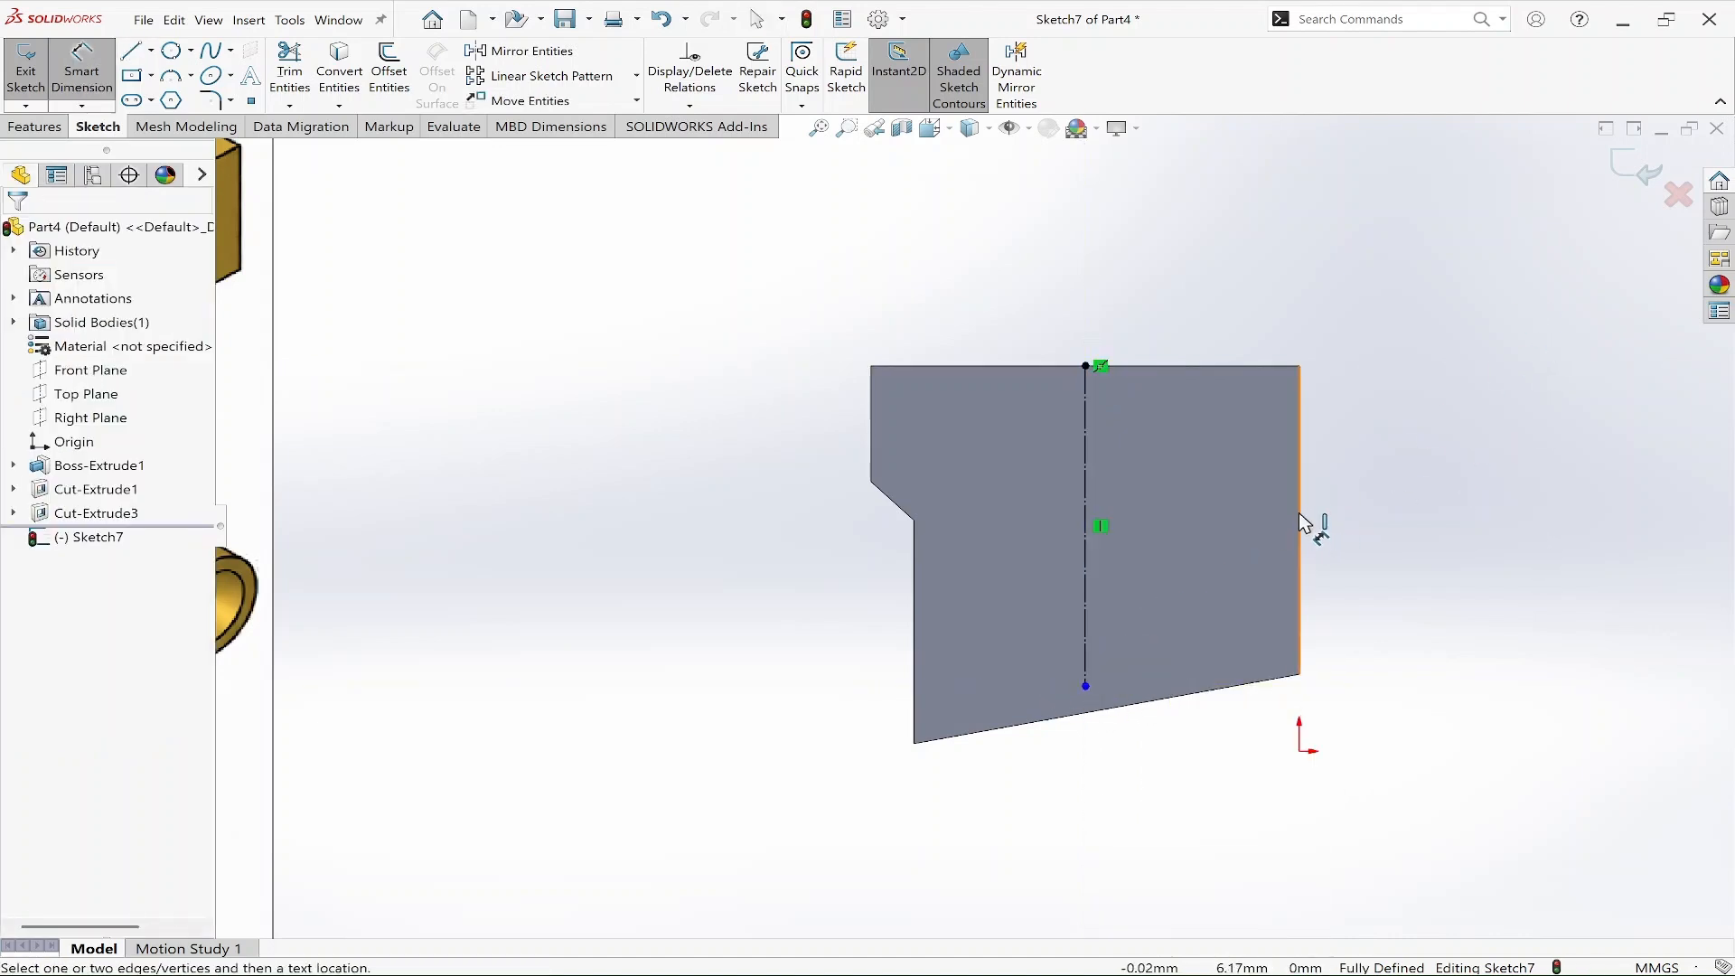
Draw a horizontal construction line about 6 mm long leftward from the midpoint of the right edge.
right_drag(1402, 508, 1274, 534)
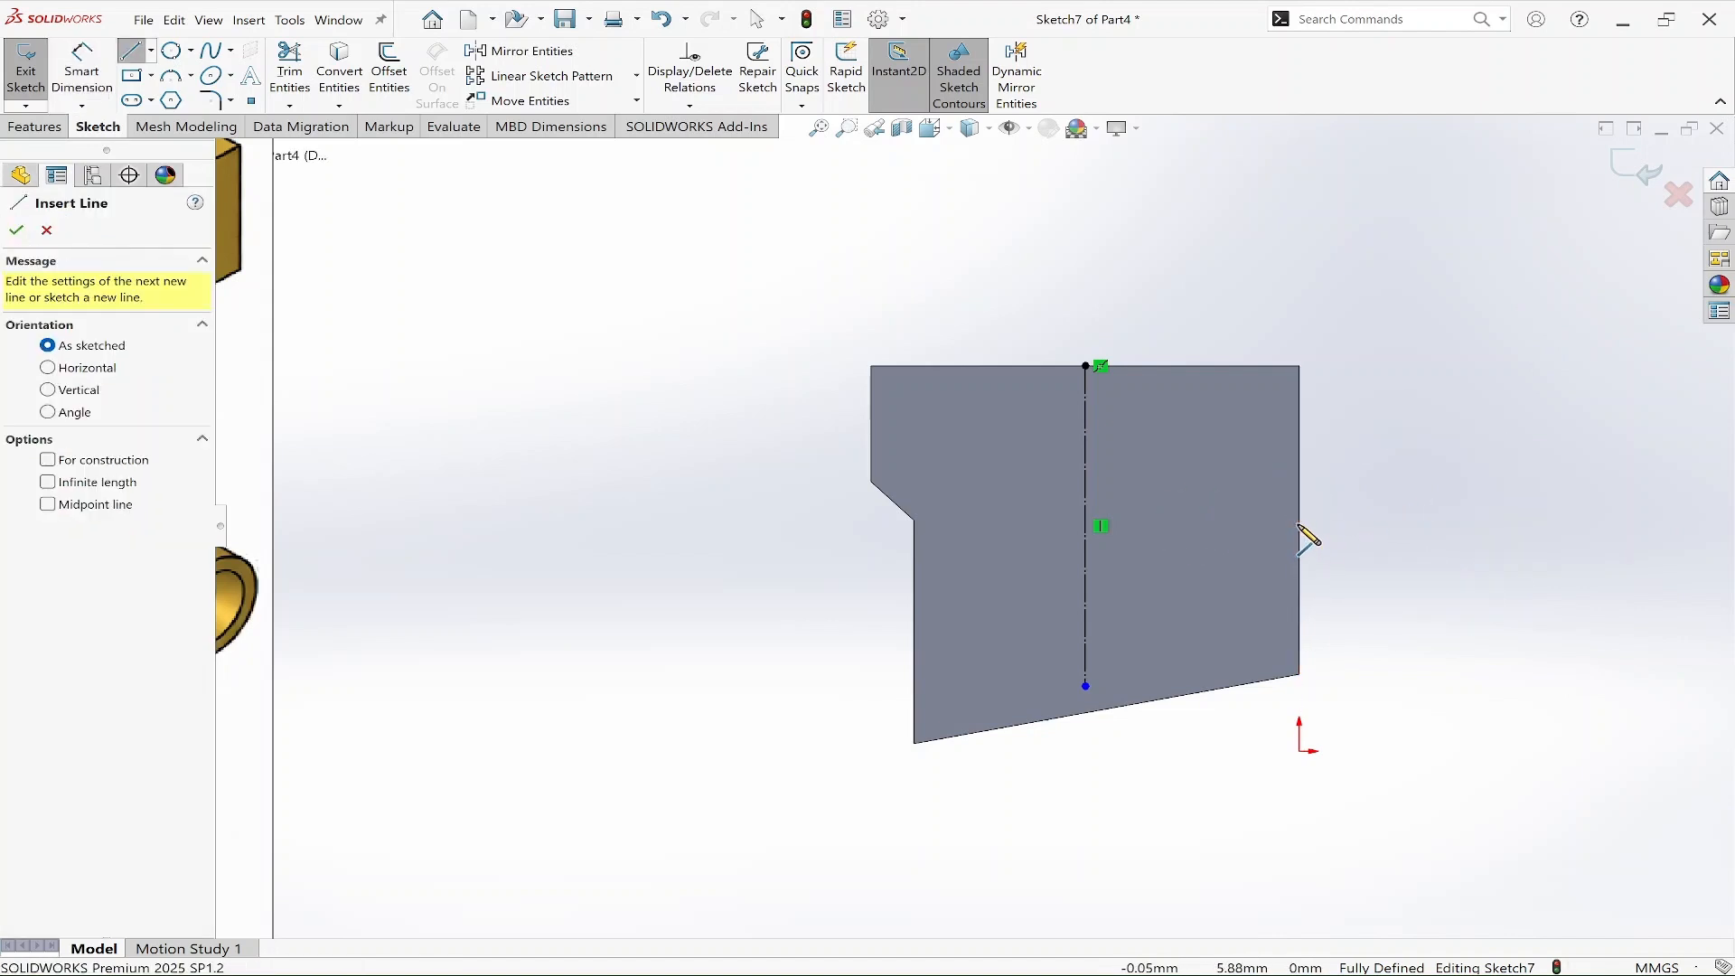
click(1023, 519)
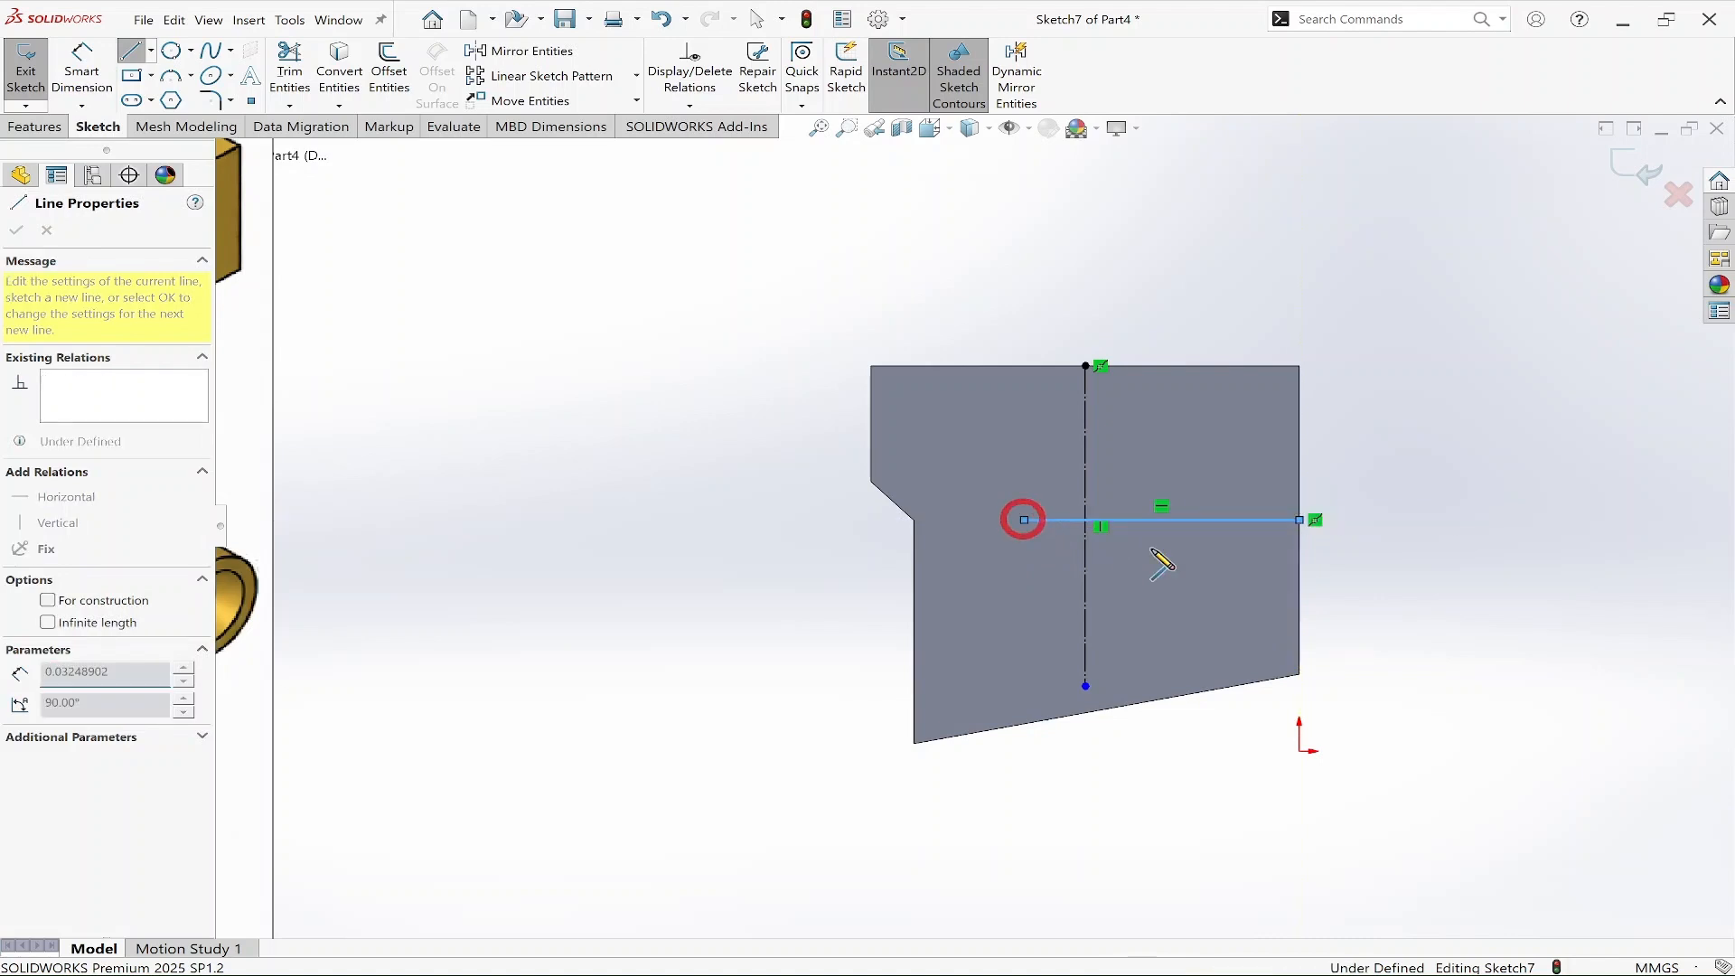
right_click(1265, 517)
click(1364, 541)
key(Escape)
Draw a circle centred at the intersection of the two construction lines.
right_drag(1452, 599, 1568, 601)
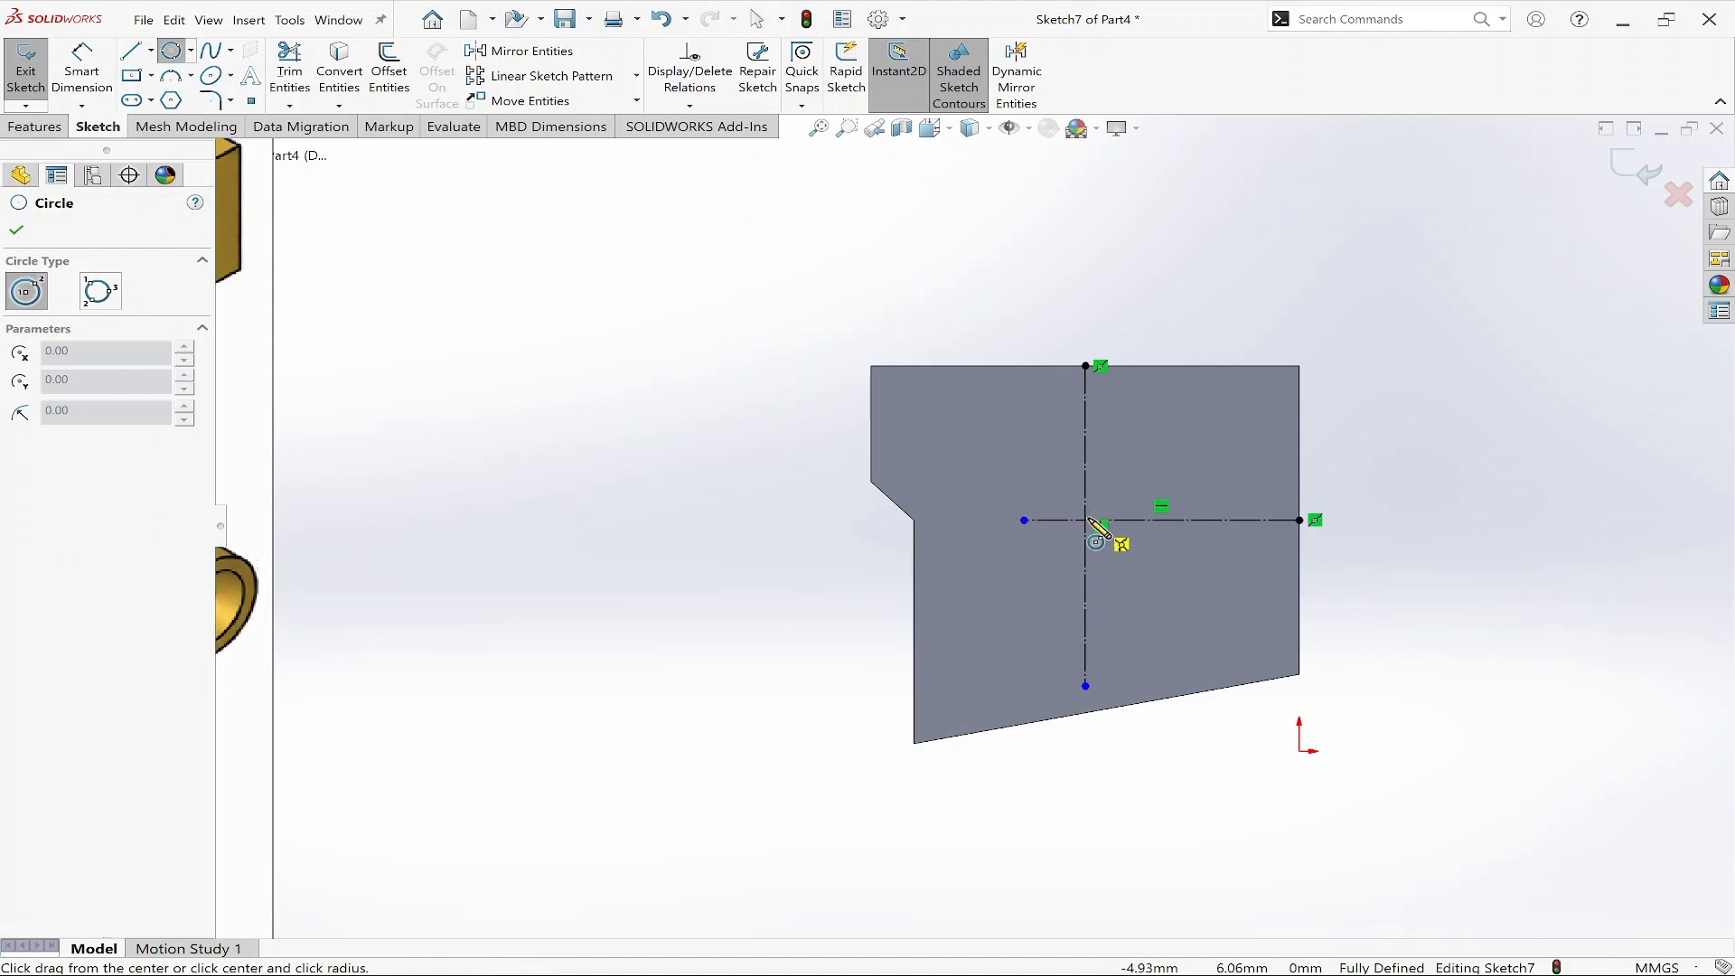
click(1086, 519)
click(1156, 585)
key(Escape)
Dimension the circle's diameter as 6 mm.
right_drag(1469, 527, 1467, 461)
click(1183, 545)
click(1215, 766)
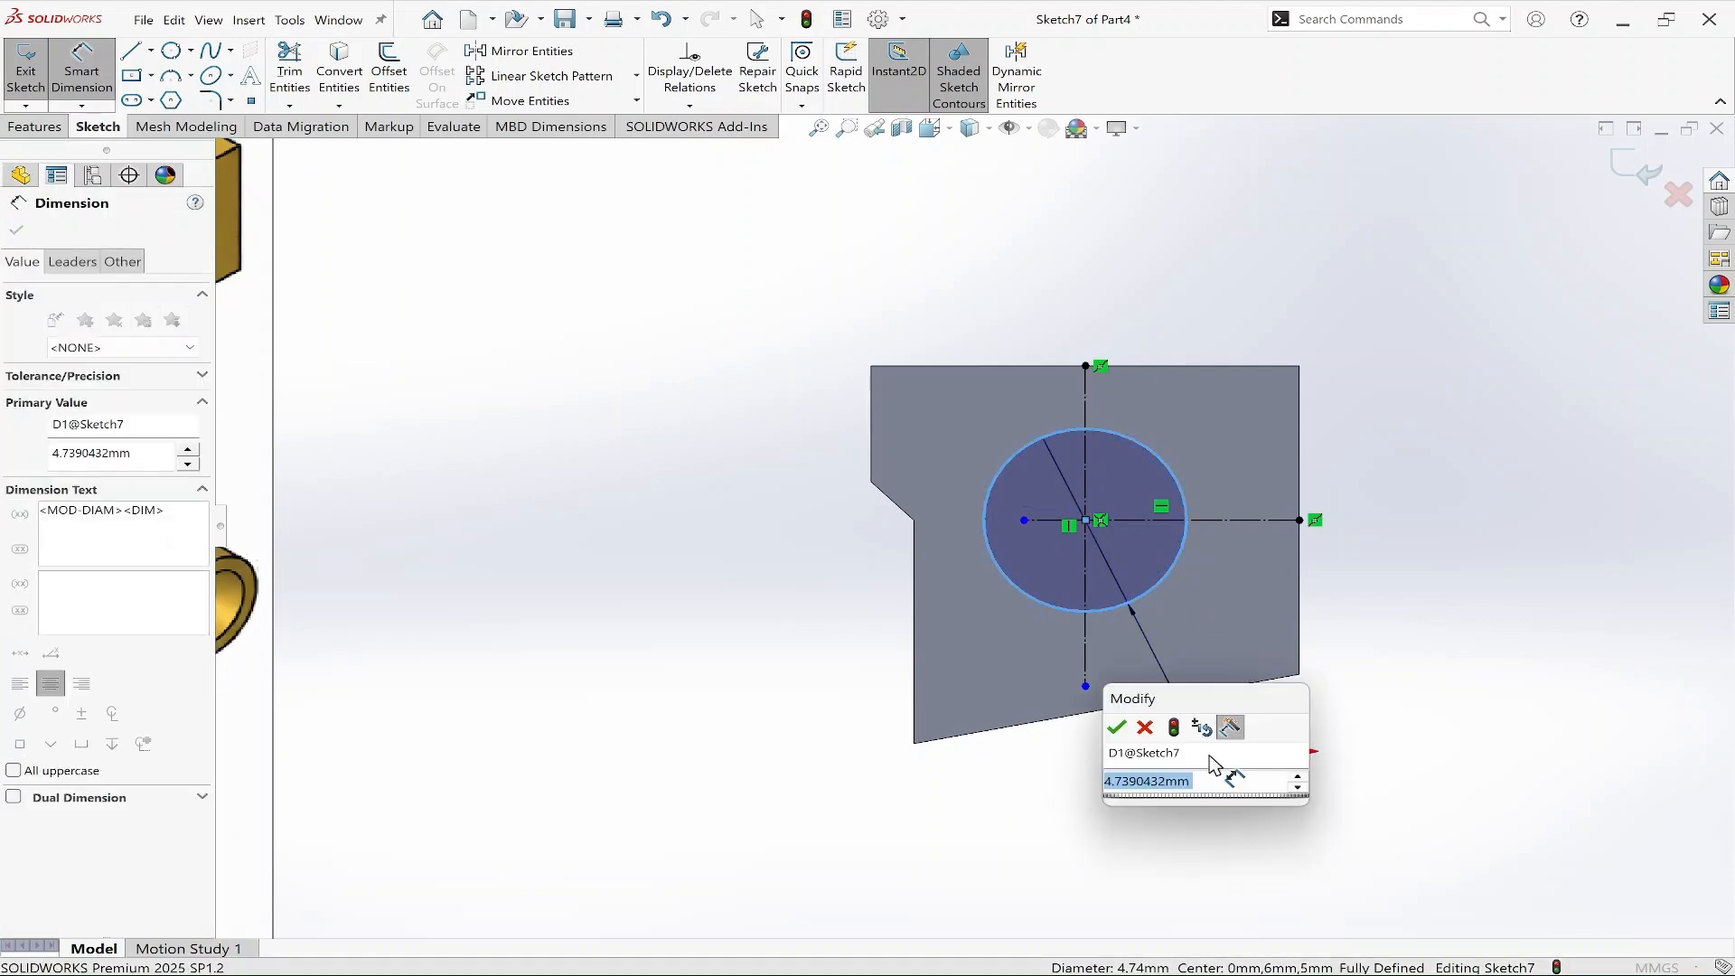
text(6)
key(Return)
key(Escape)
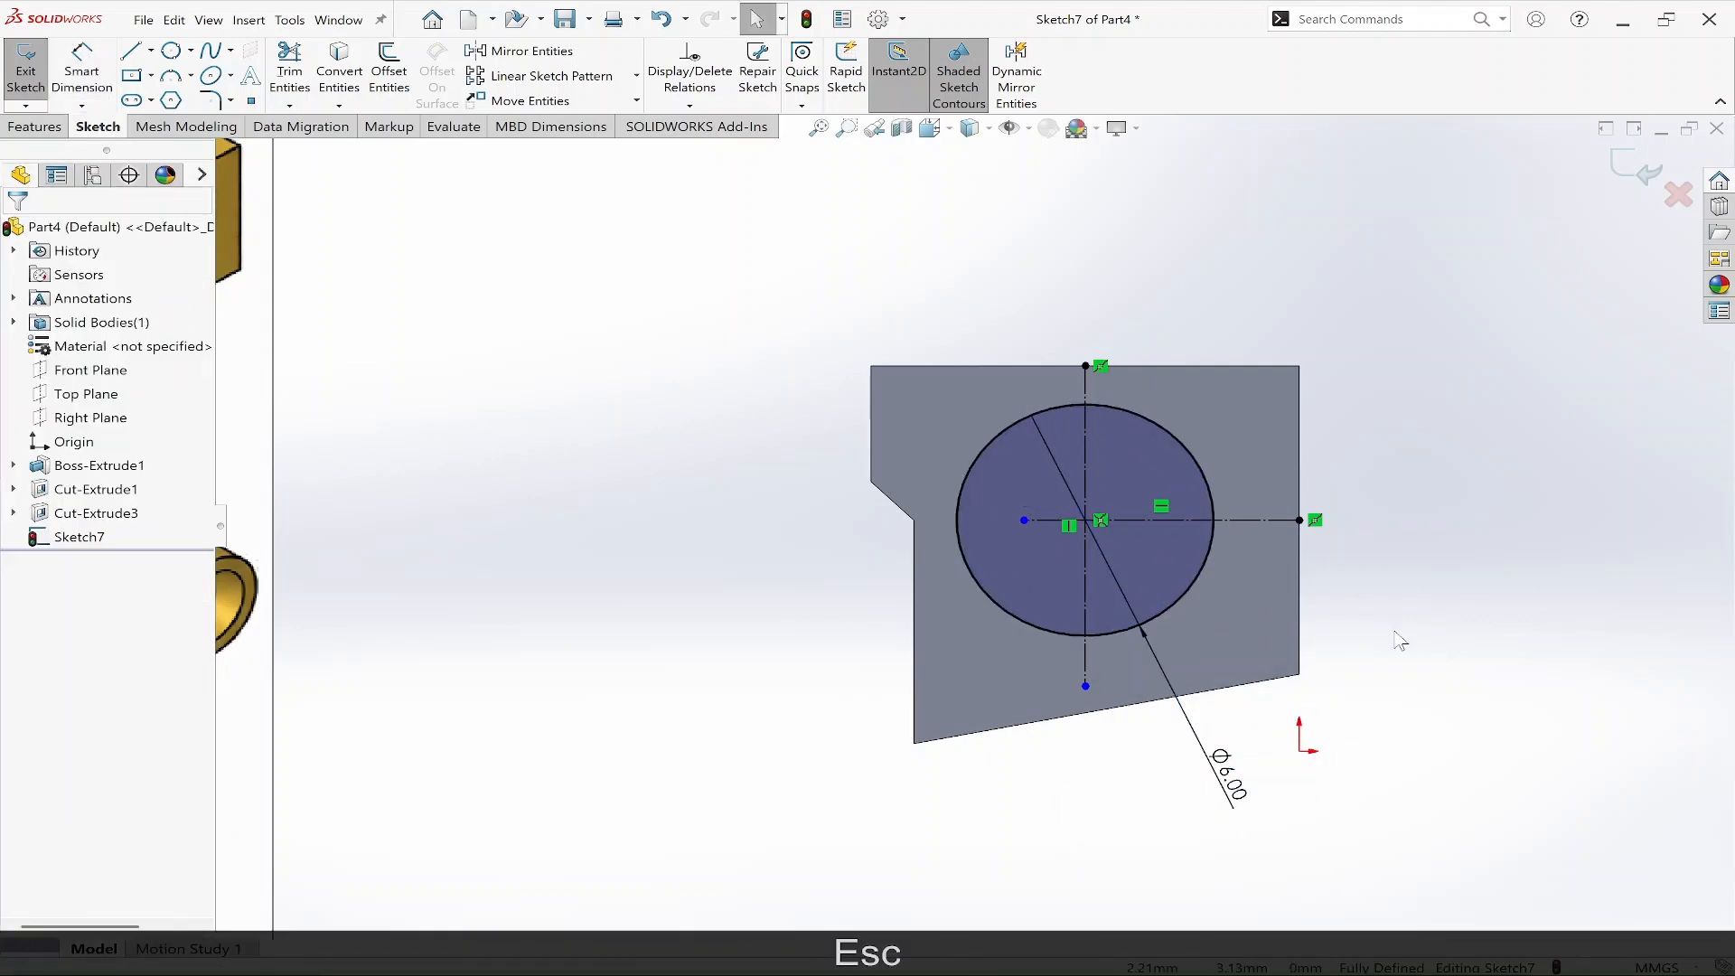
Extrude the Ø6 circle as a boss 9 mm long.
scroll(1397, 632, up, 2)
scroll(974, 706, up, 2)
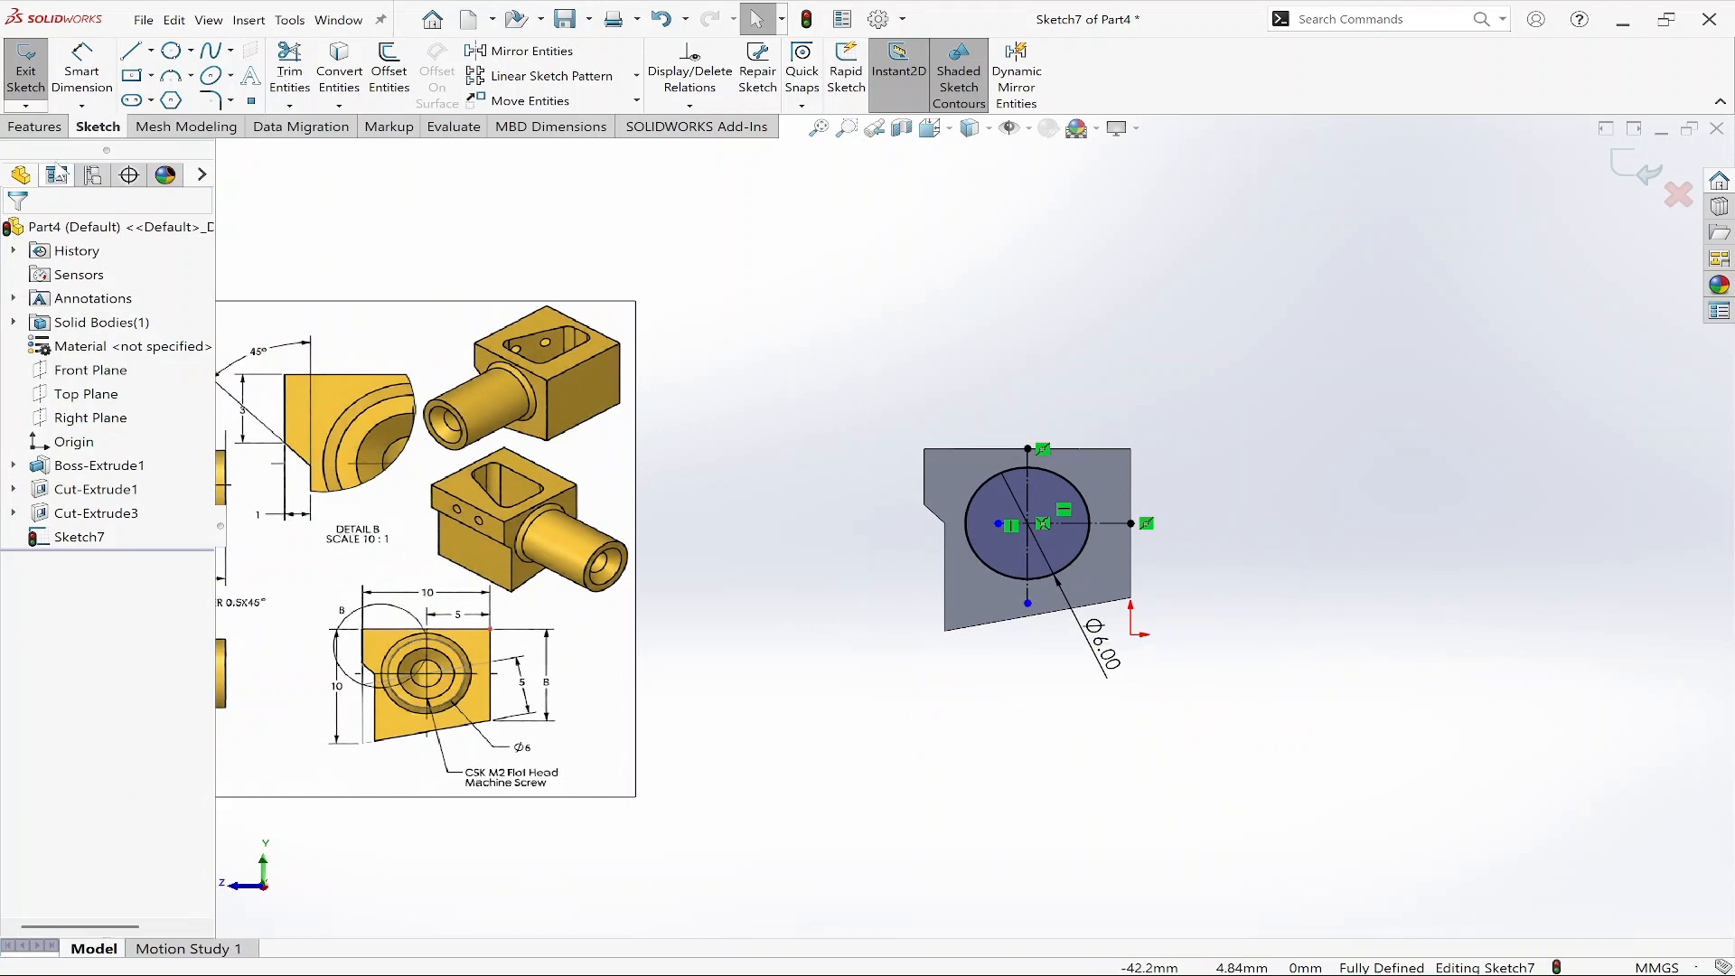
click(35, 127)
click(37, 68)
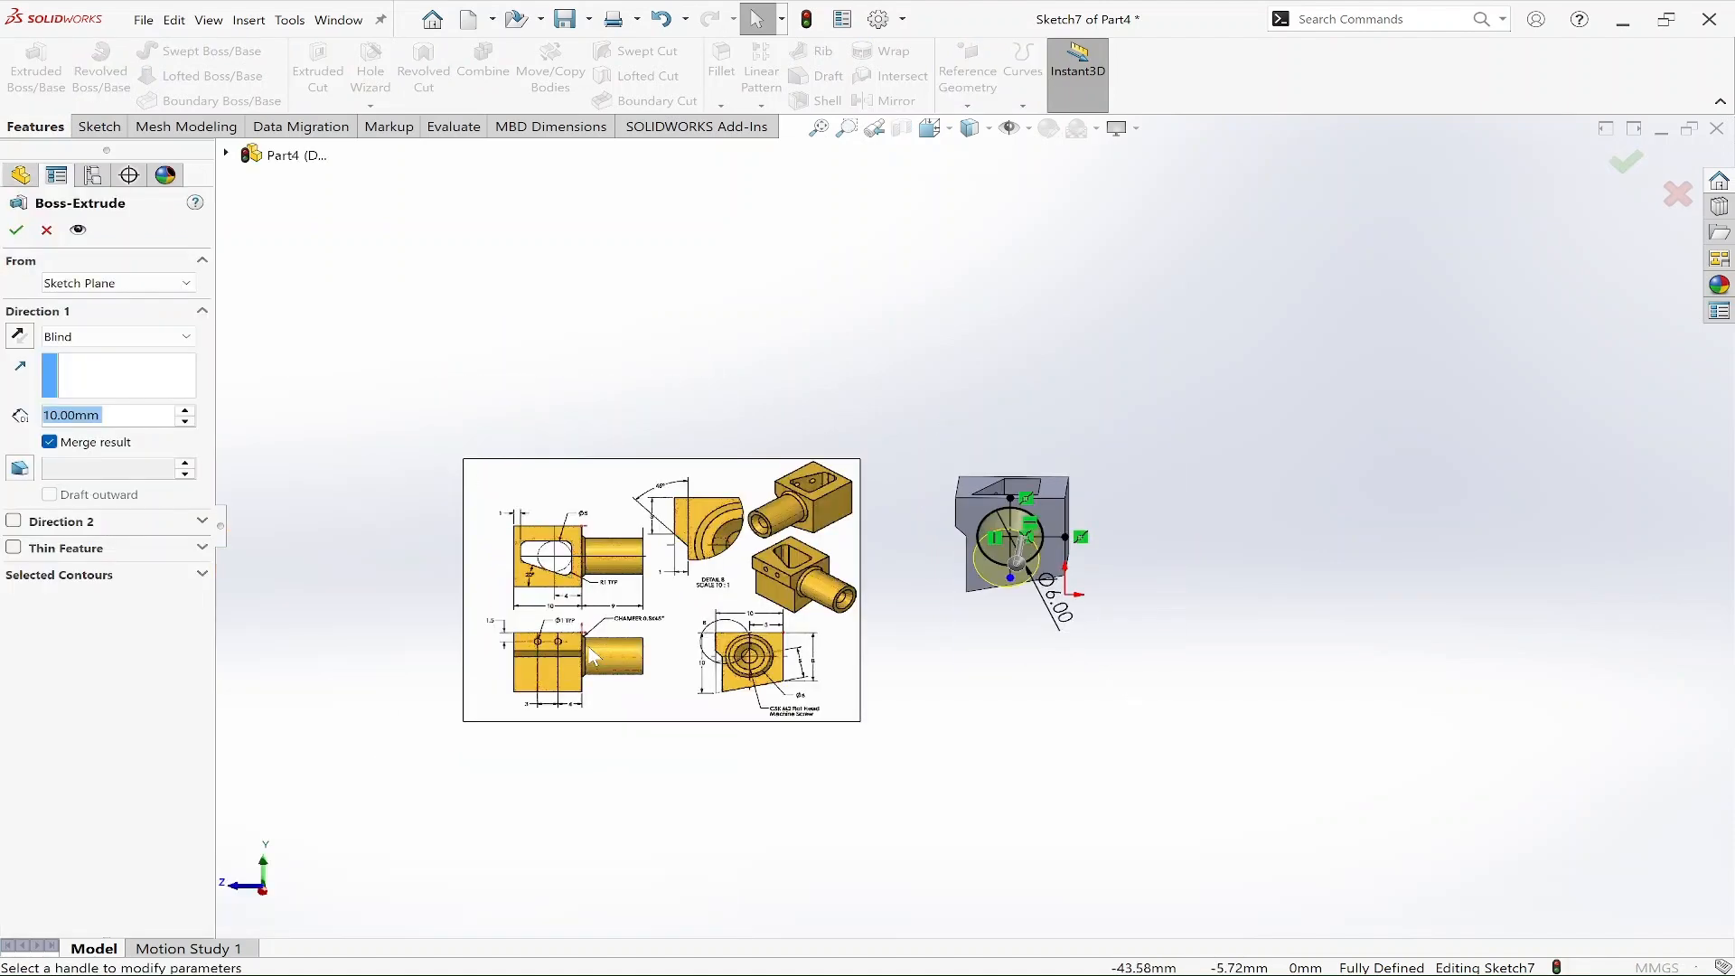
scroll(778, 539, down, 1)
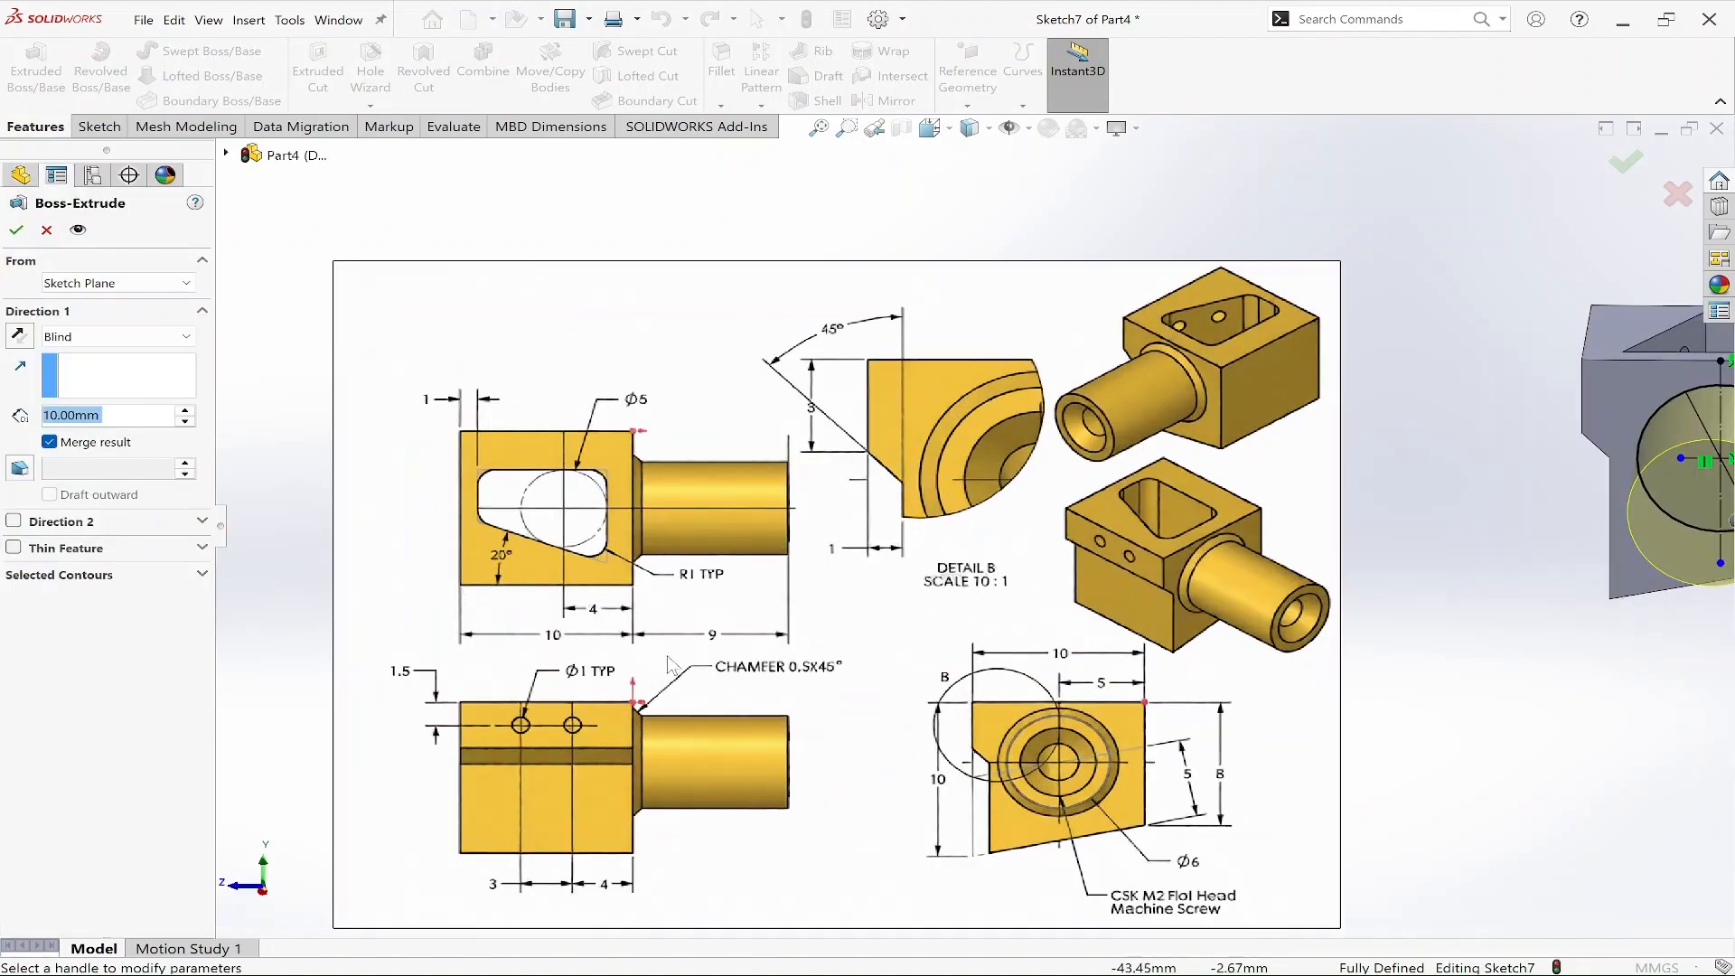
scroll(974, 524, up, 2)
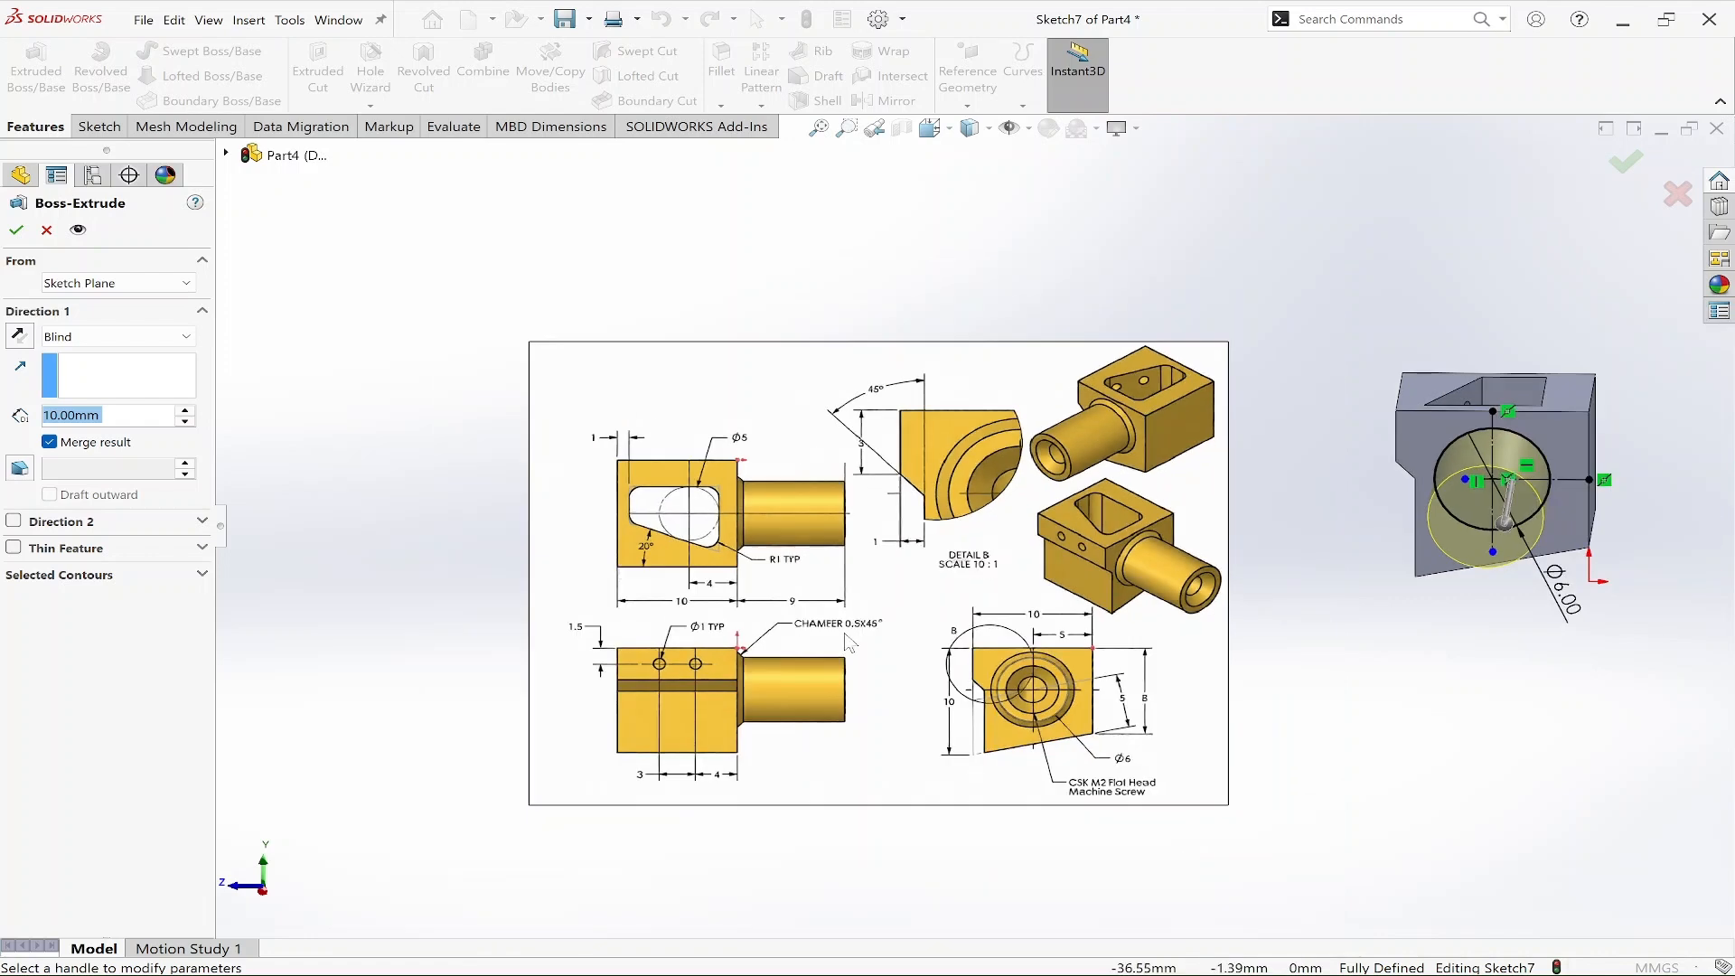
text(9)
key(Return)
right_click(1595, 307)
click(1643, 532)
mouse_move(1642, 531)
middle_down()
mouse_move(1590, 650)
mouse_move(1502, 763)
mouse_move(1437, 720)
mouse_move(1660, 610)
mouse_move(1640, 571)
middle_up()
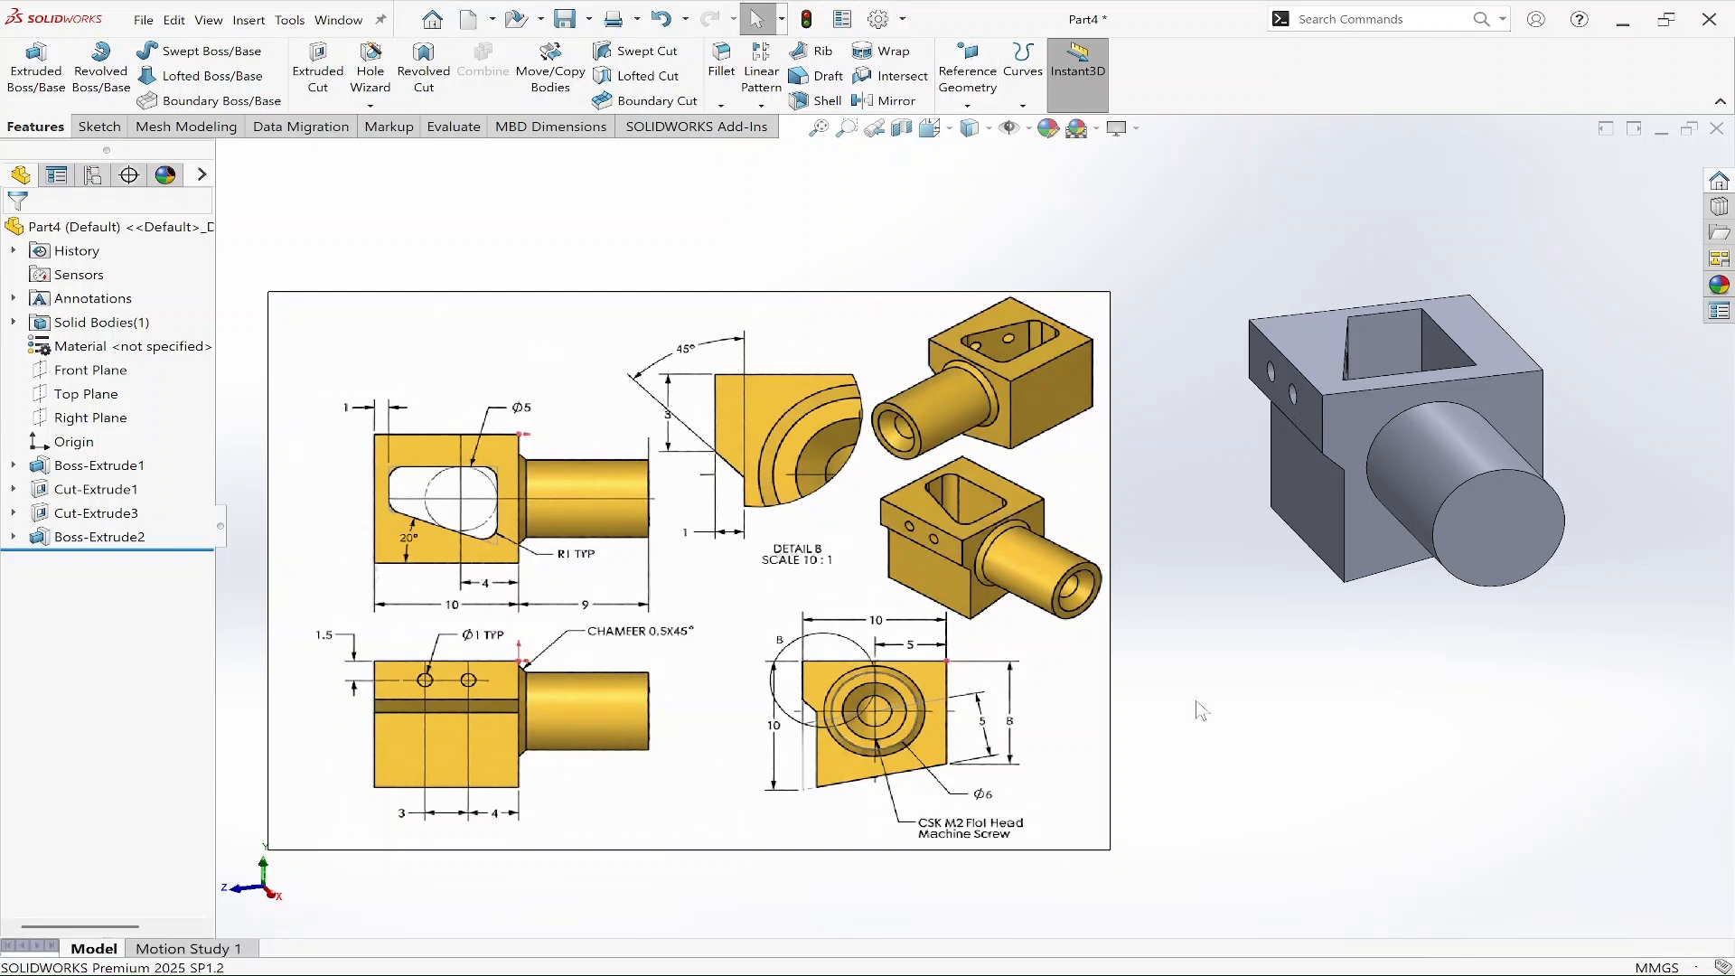
Start a sketch on the boss's end face and draw a vertical construction line across the circle through its centre.
click(1489, 543)
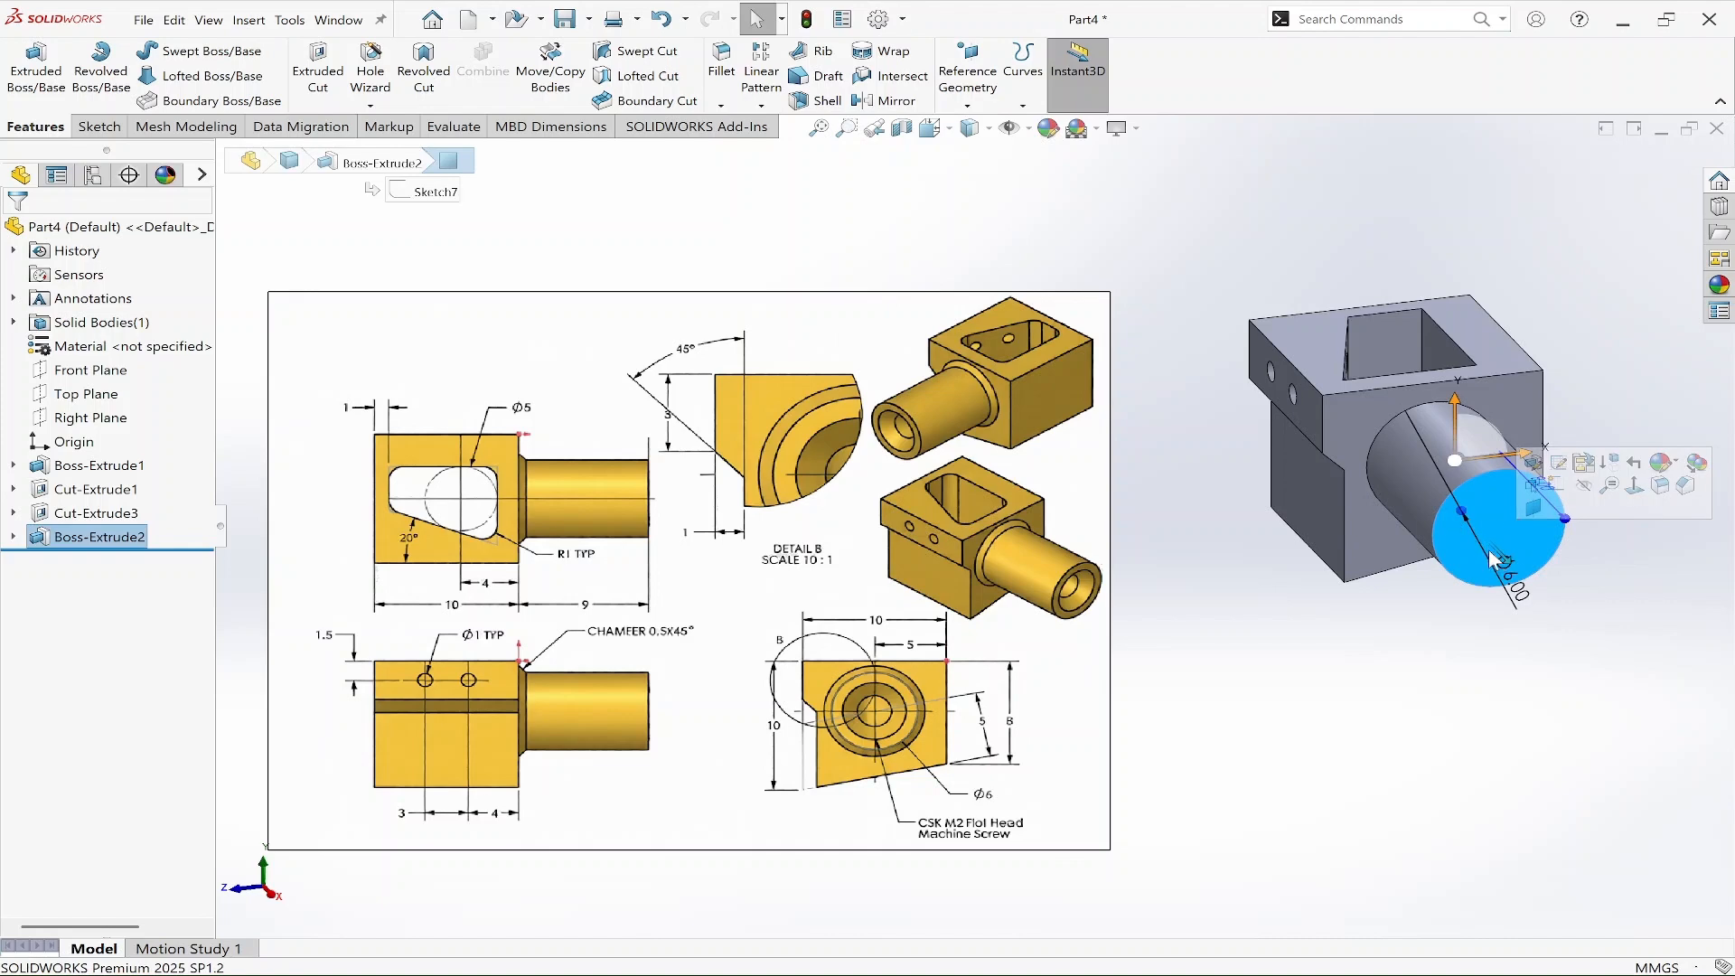
click(1532, 508)
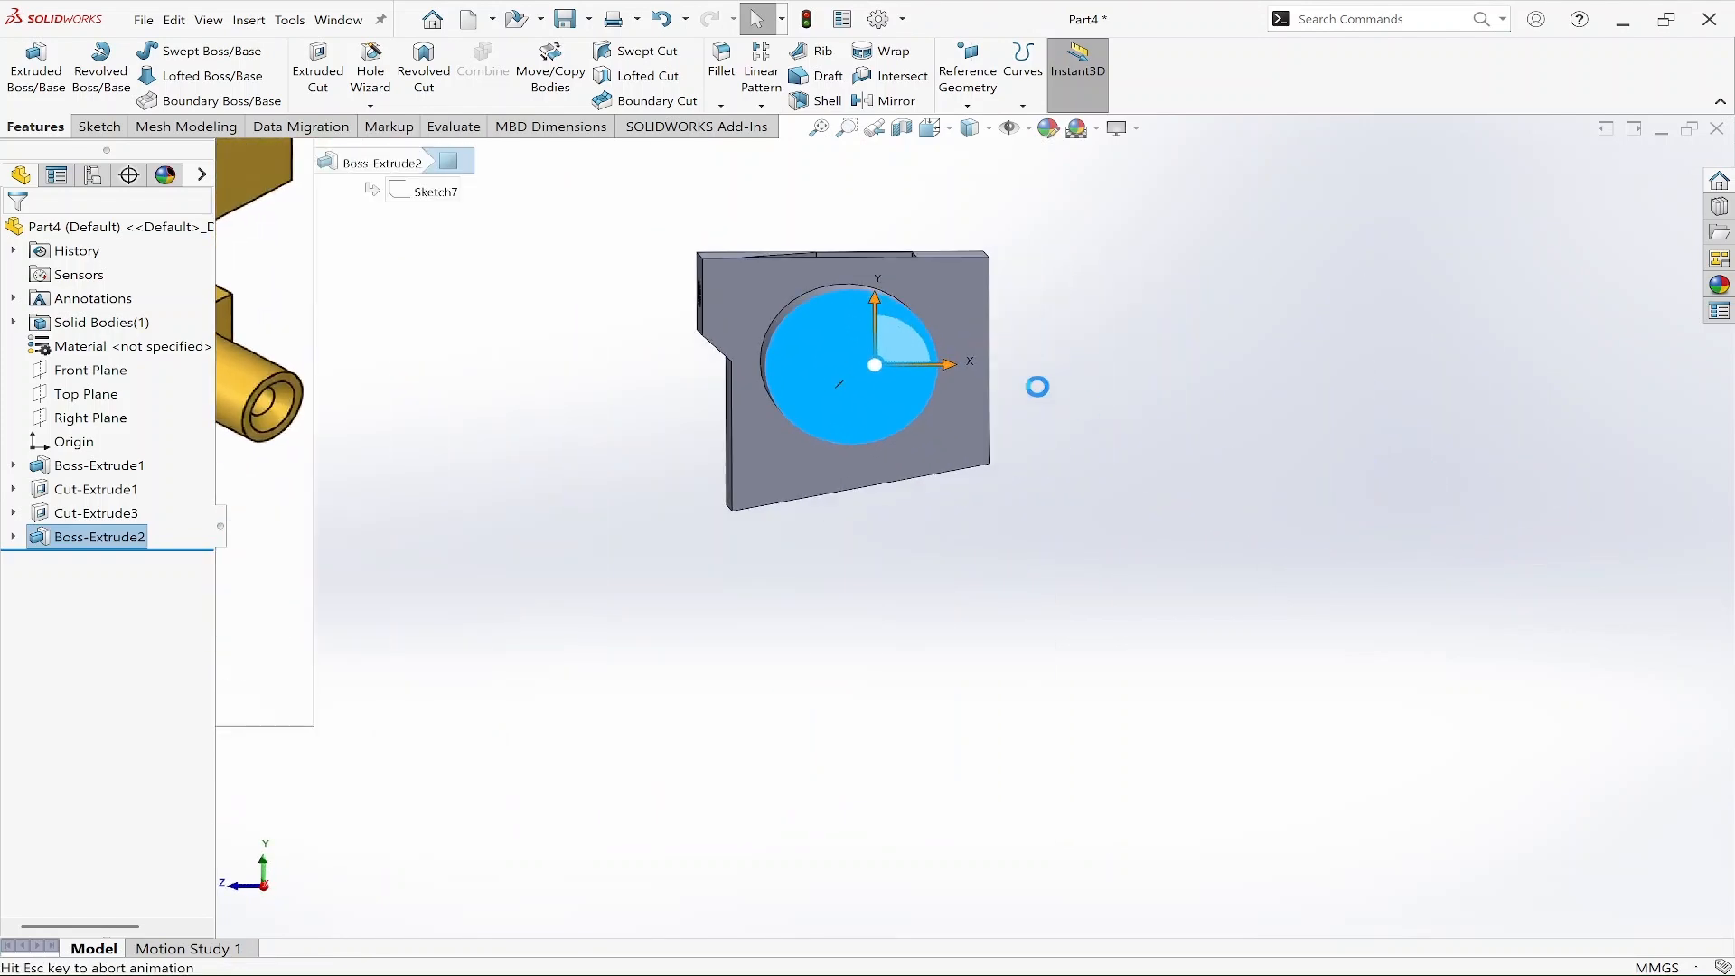
scroll(655, 287, down, 2)
right_drag(1231, 460, 1102, 462)
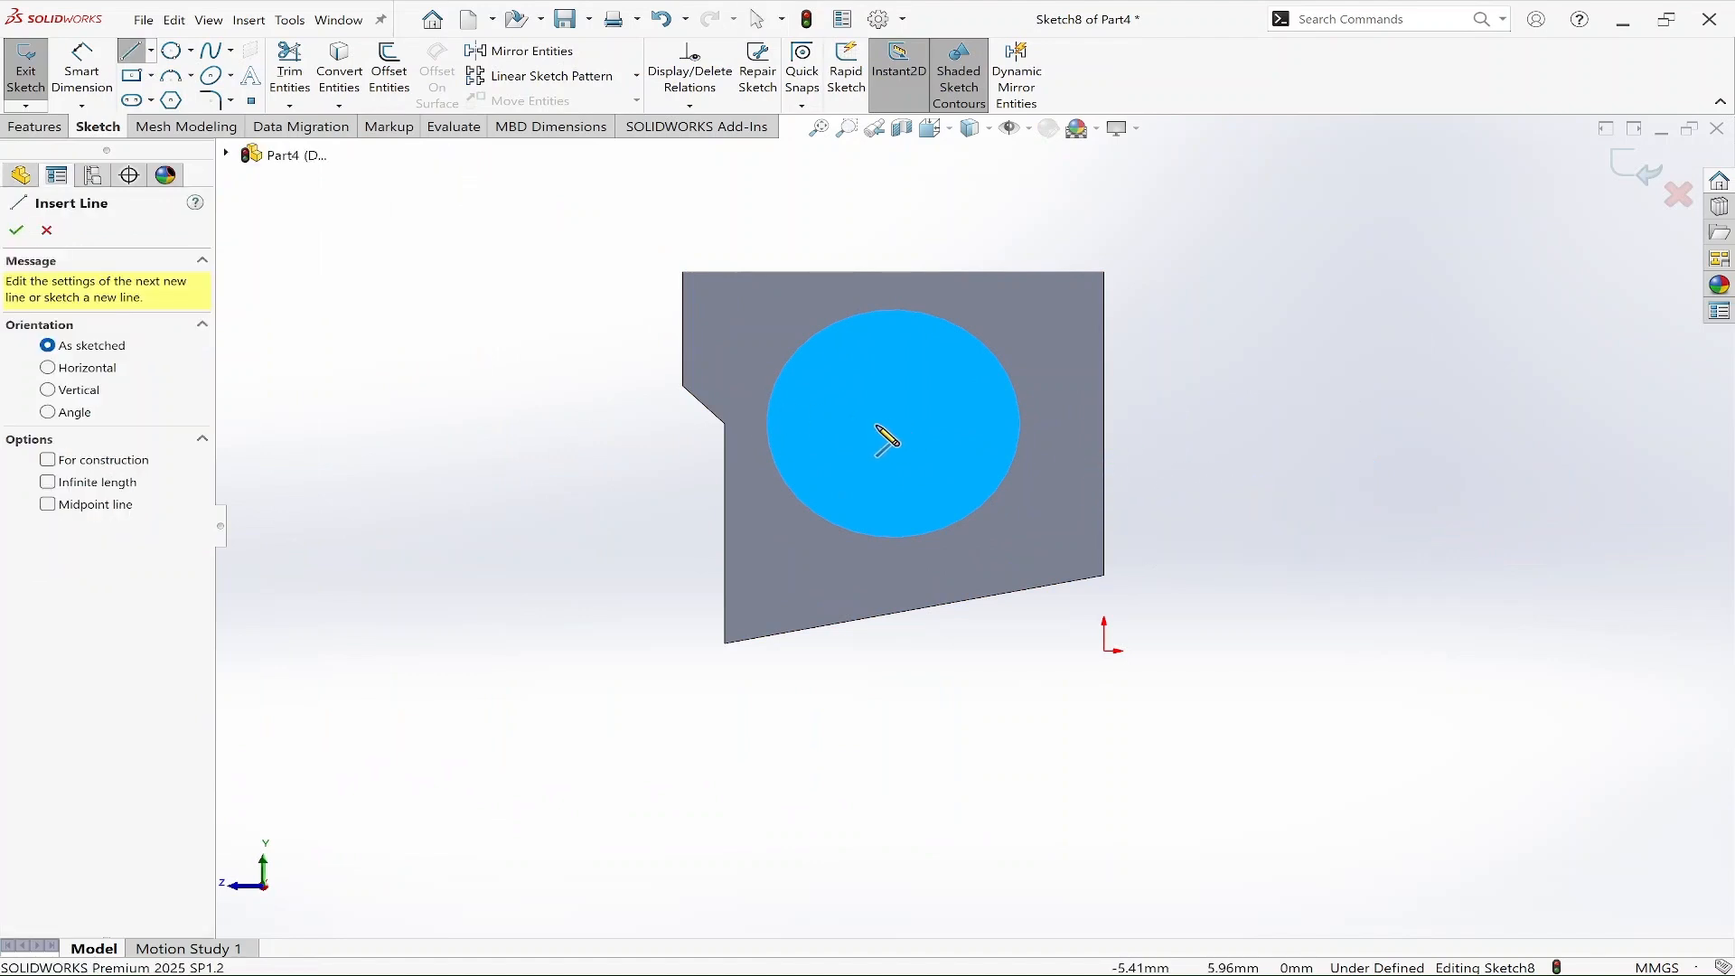
click(893, 310)
click(893, 539)
right_click(983, 432)
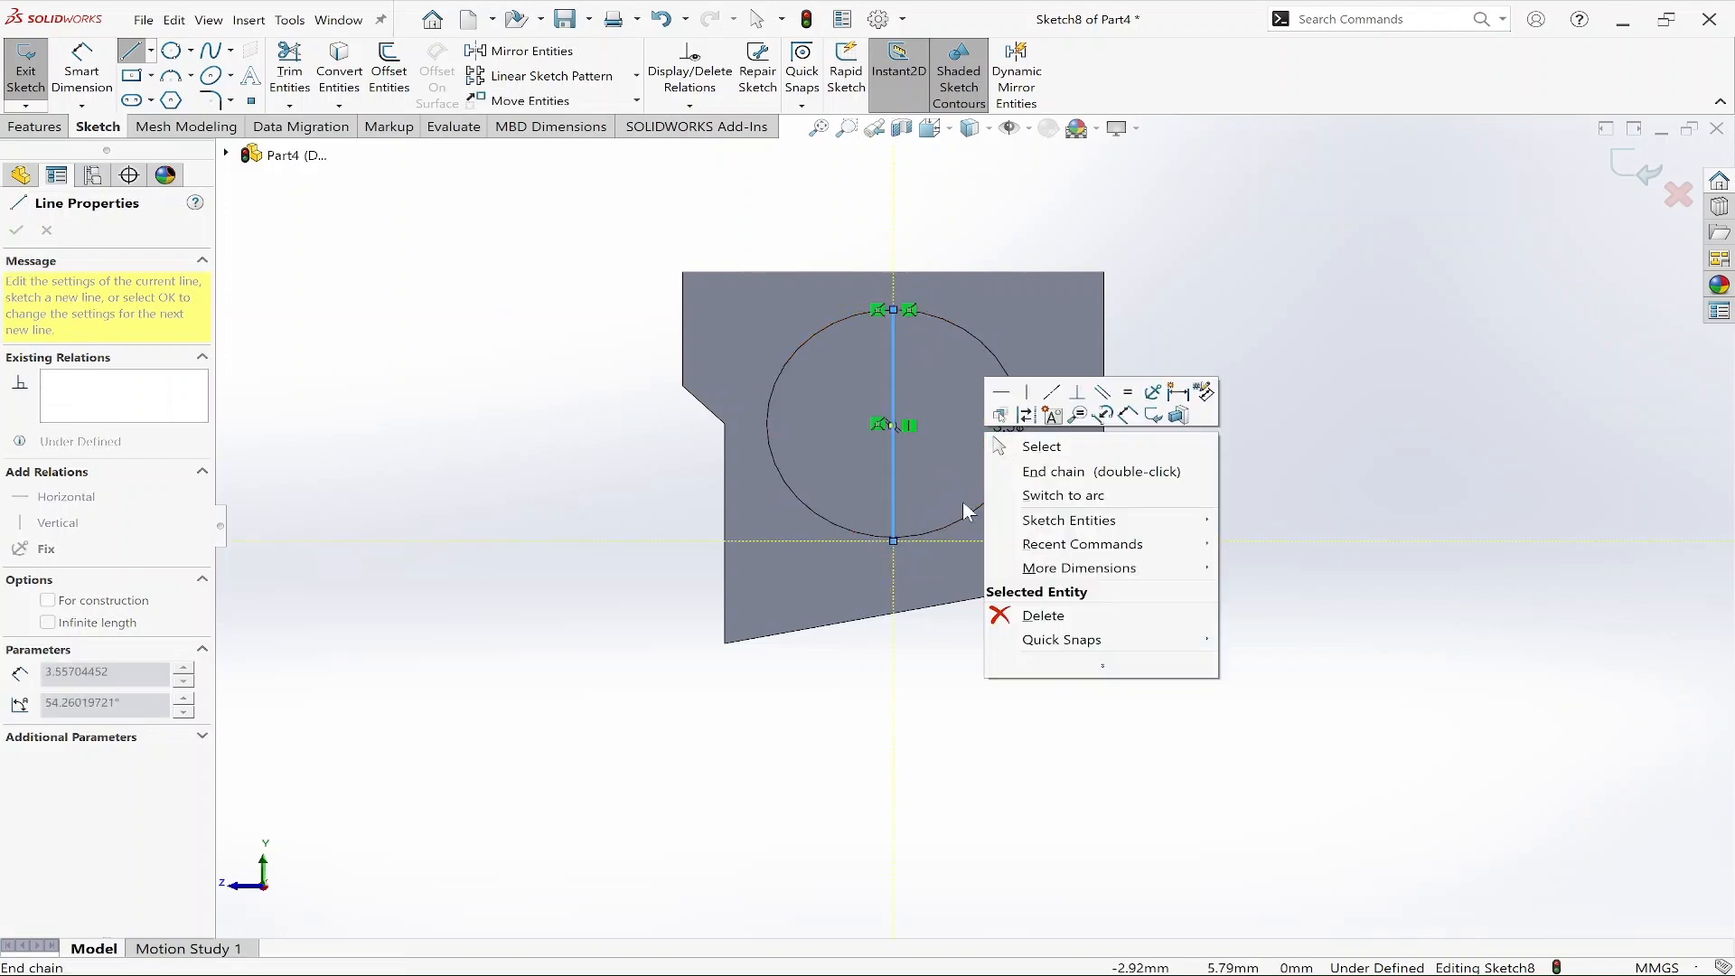
click(1026, 445)
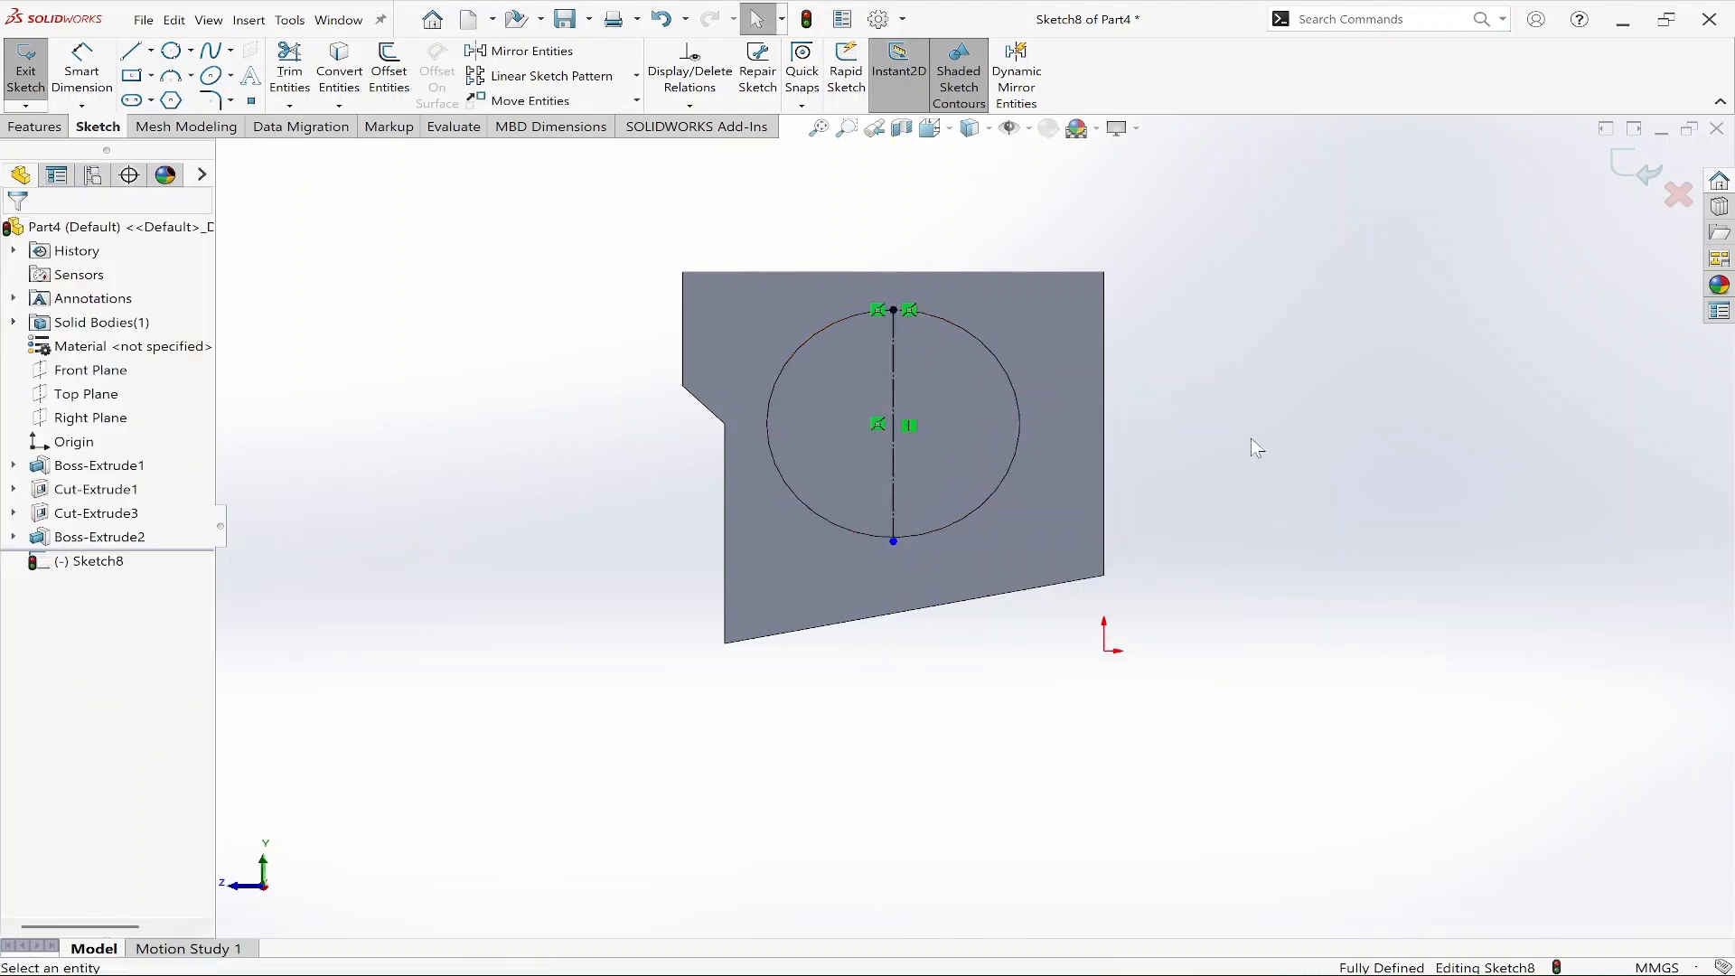
Draw a horizontal construction line across the circle between its side quadrants and exit the sketch.
right_drag(1372, 462, 1301, 460)
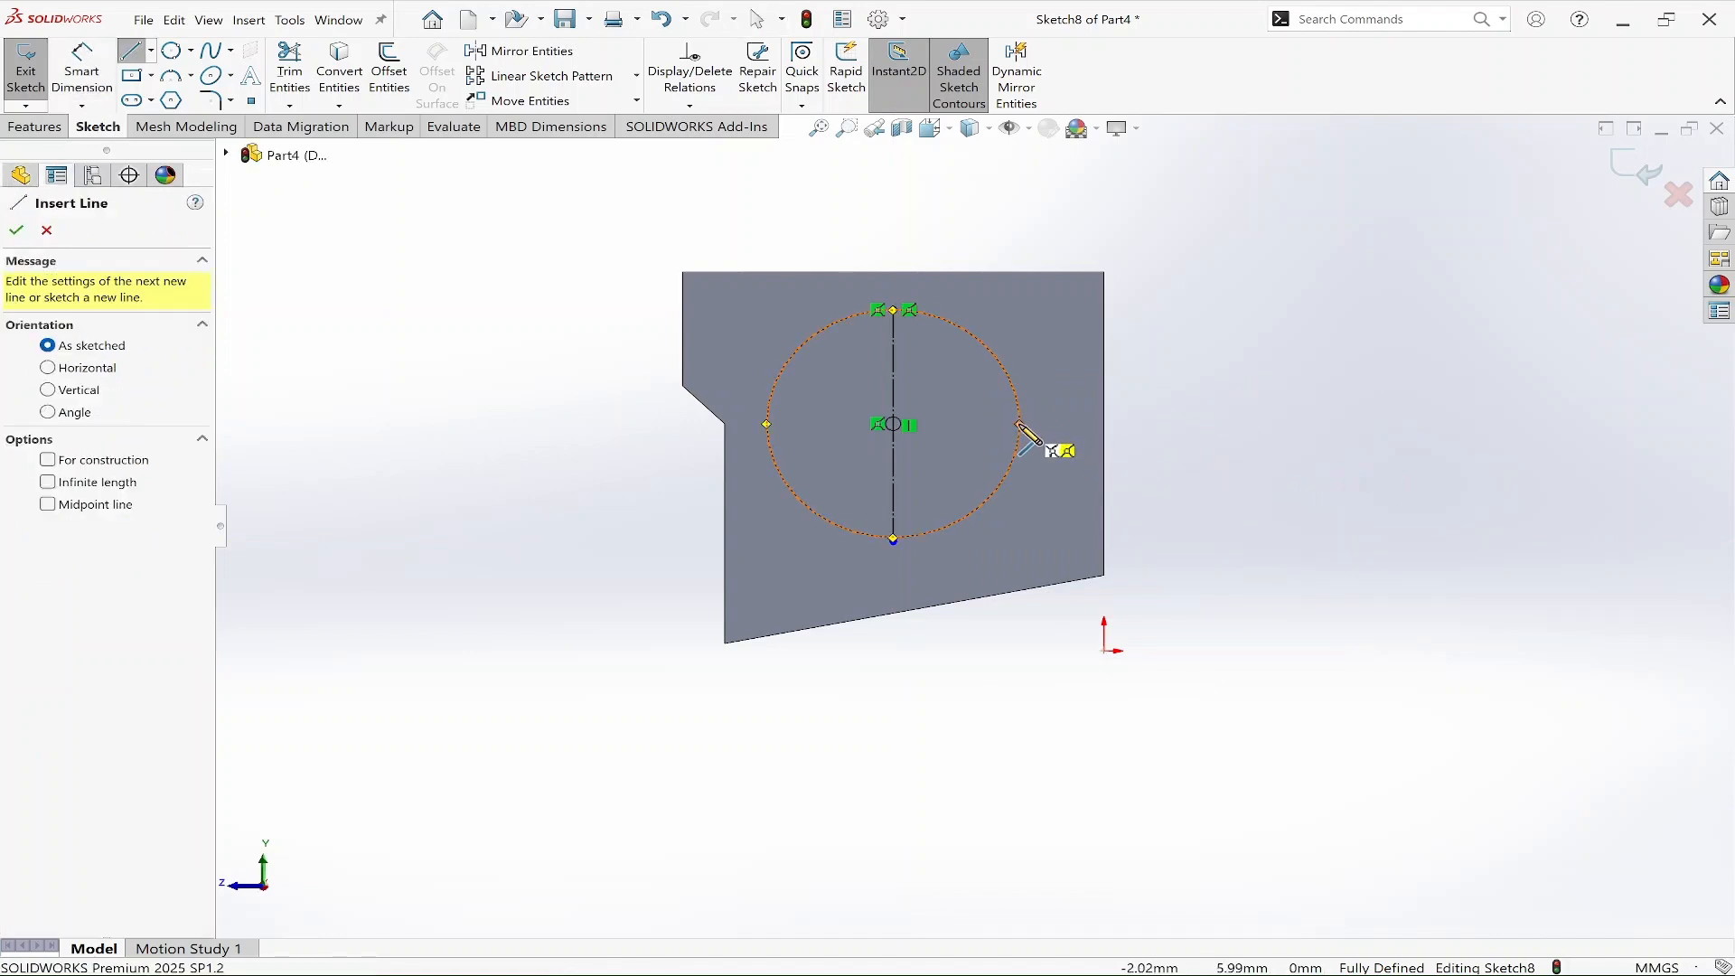
click(1019, 423)
click(766, 423)
right_click(768, 424)
click(812, 409)
click(1263, 390)
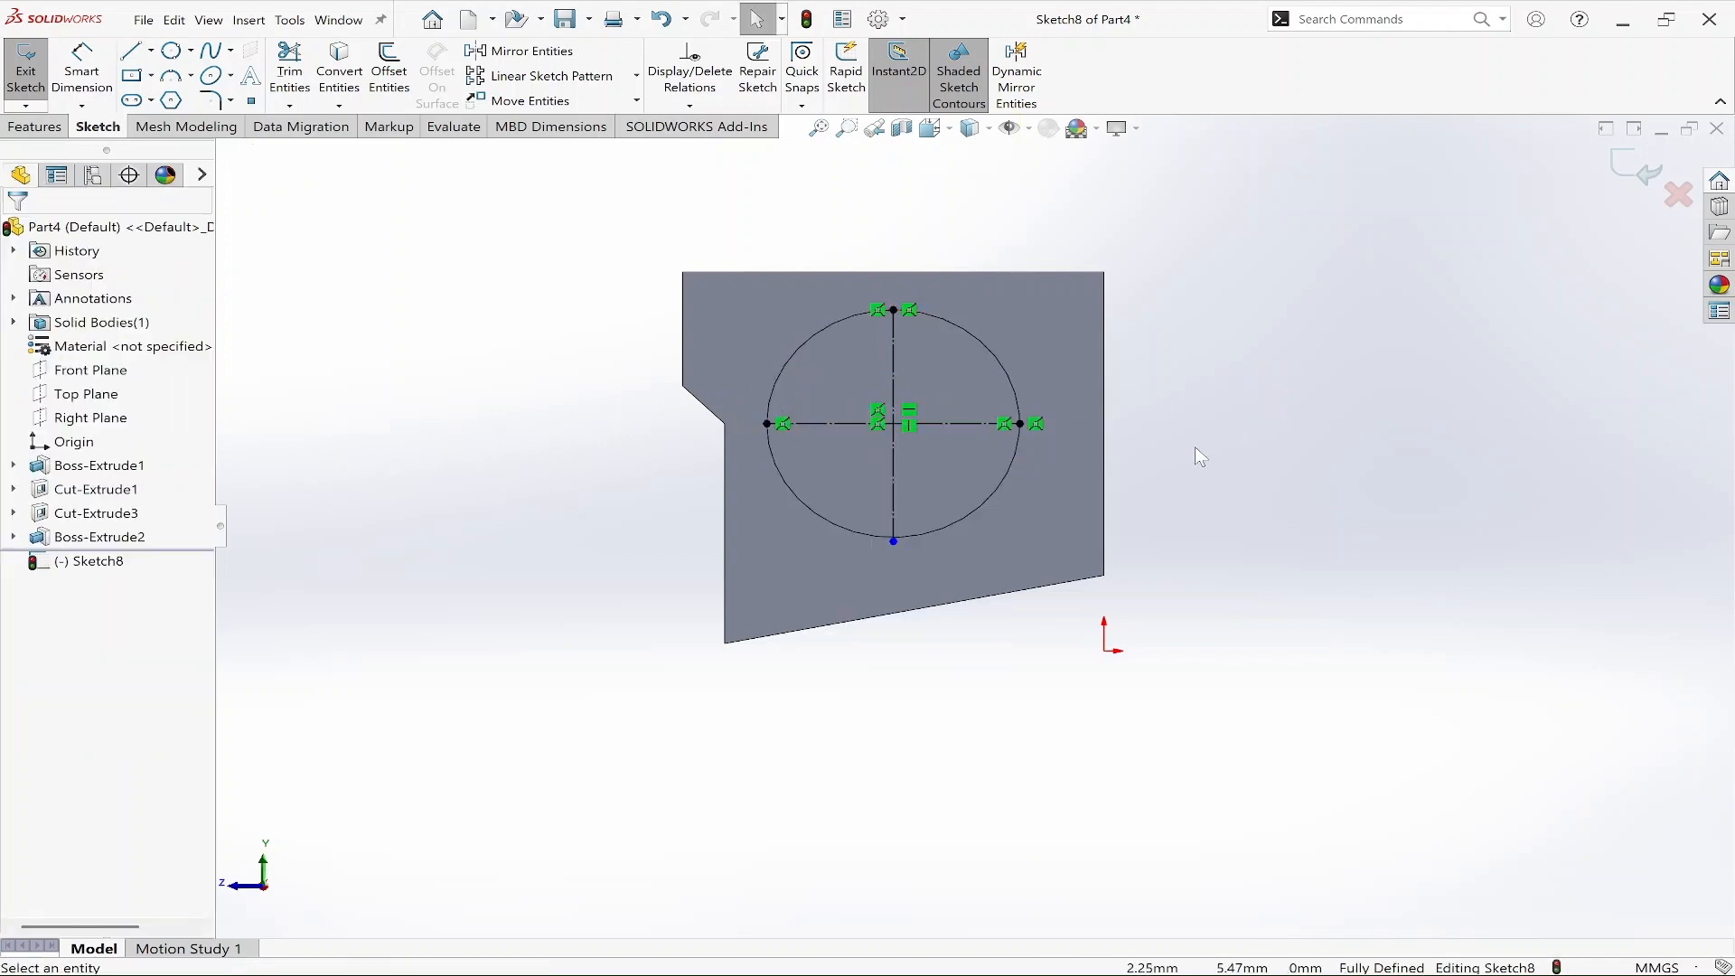
scroll(1200, 437, up, 3)
middle_drag(1202, 435, 1292, 479)
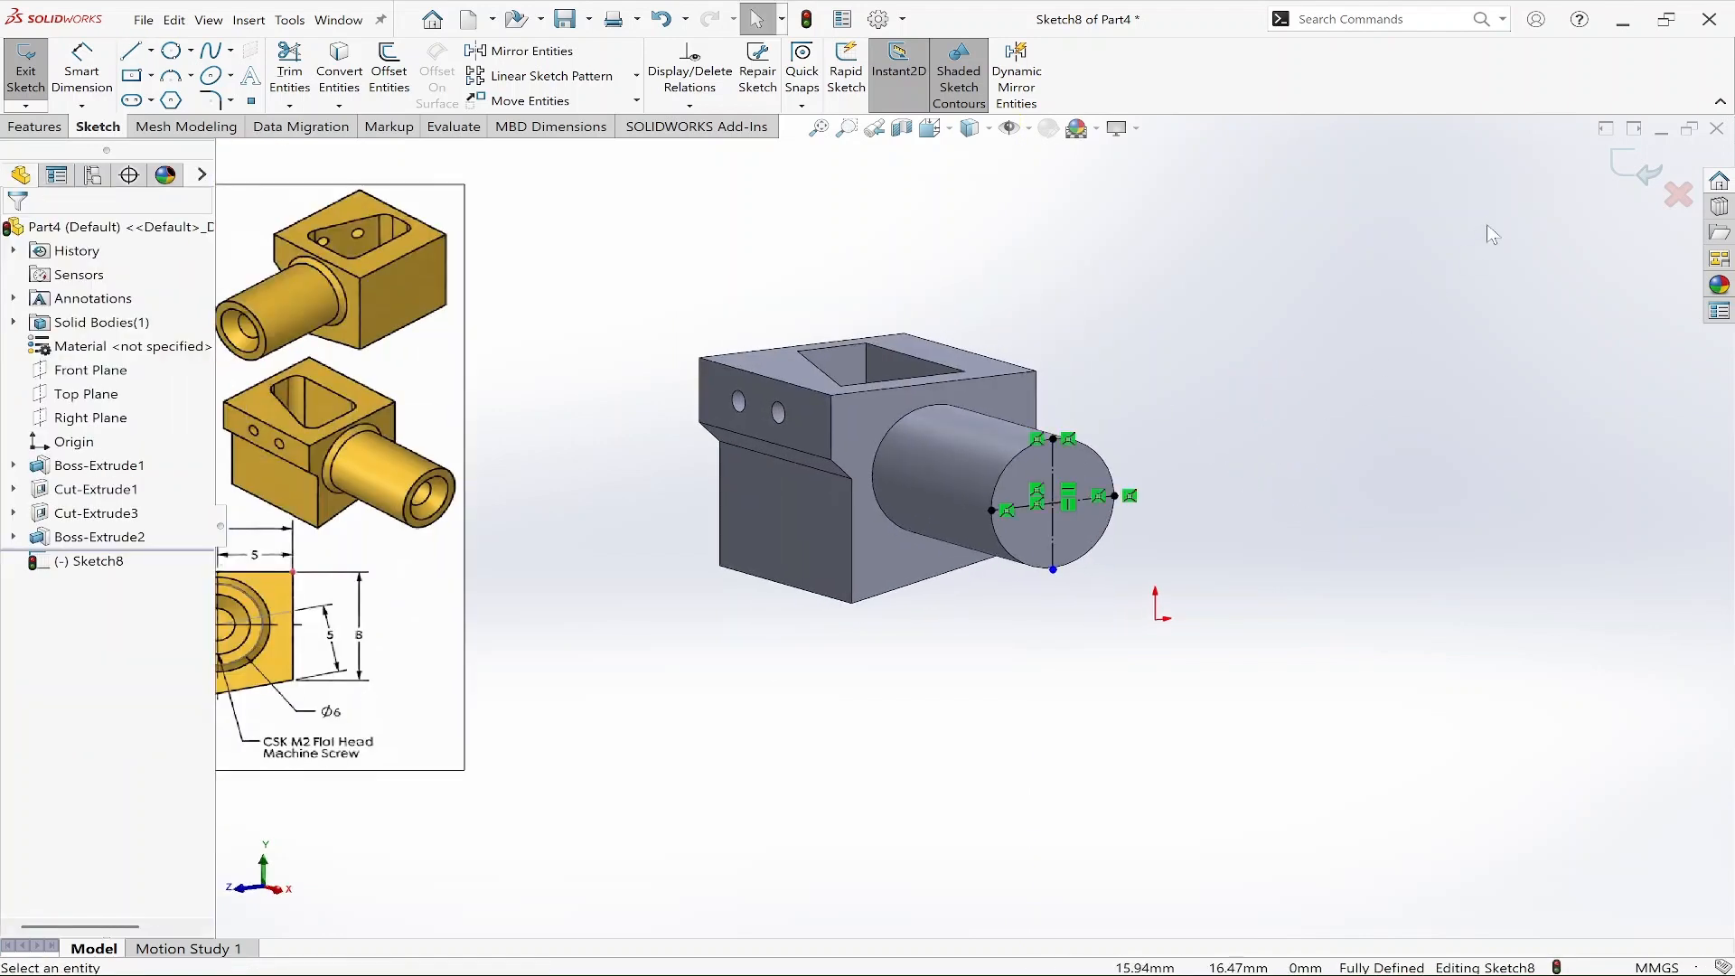
click(1634, 168)
click(1413, 465)
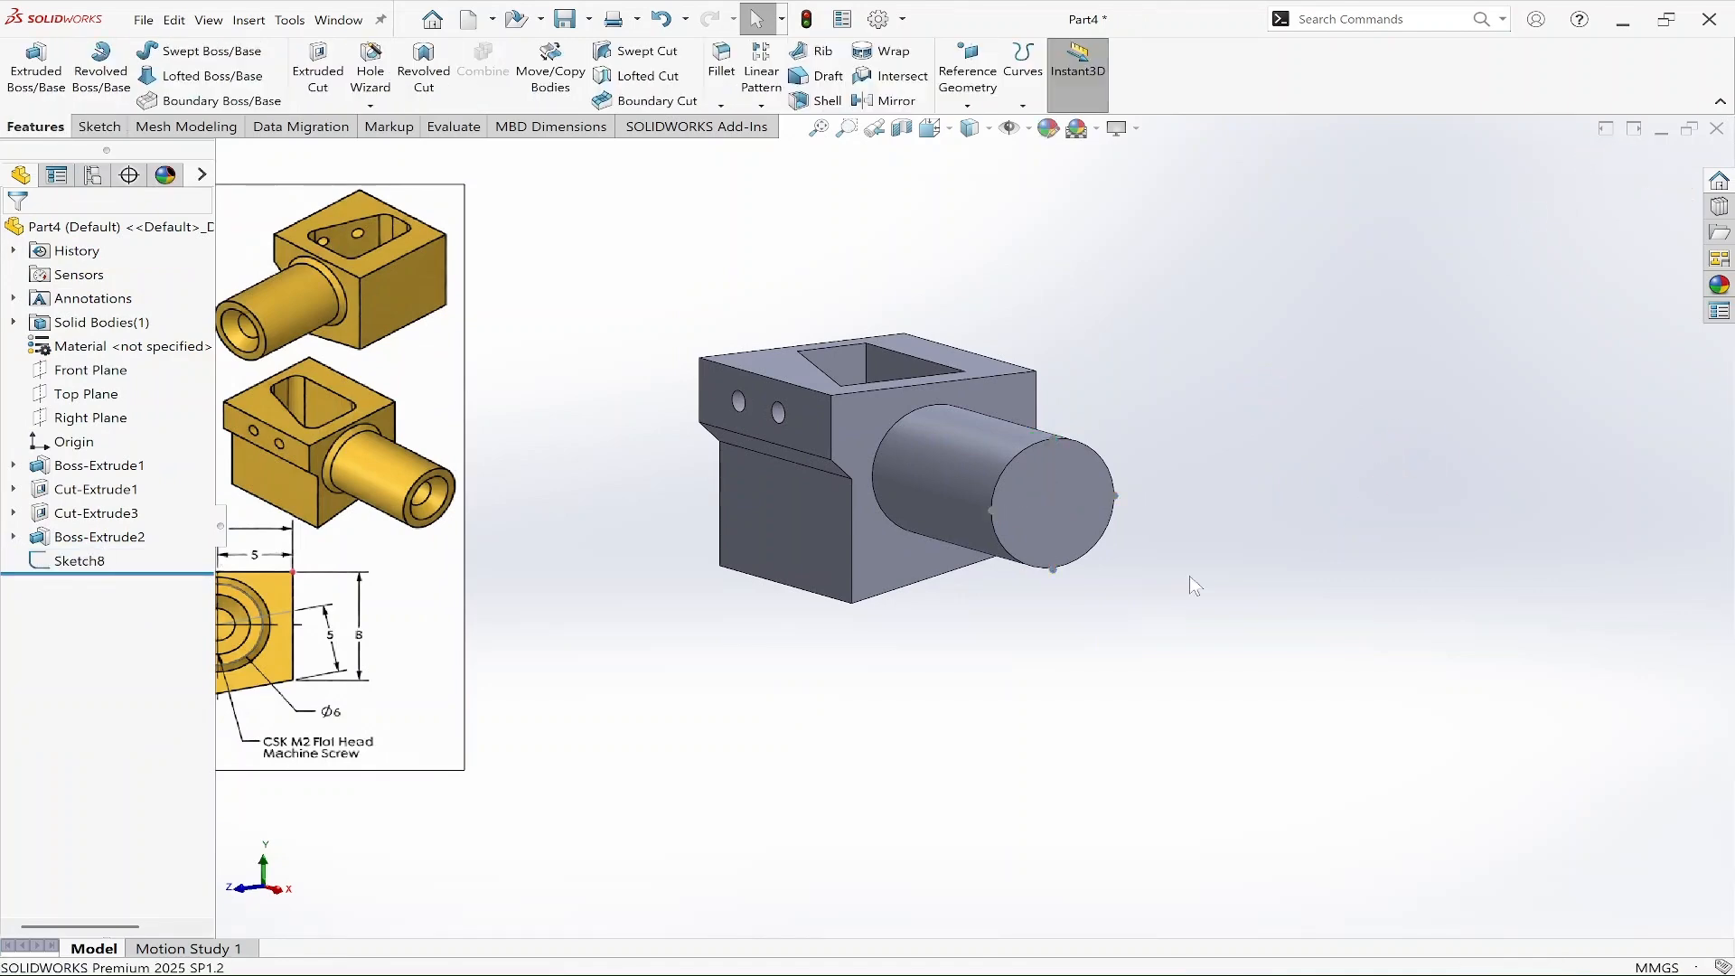
Start the Hole Wizard with a countersink hole type, ISO standard, CTSK Flat ISO 7046-1, size M2, Normal fit.
scroll(1184, 561, up, 2)
scroll(707, 553, up, 1)
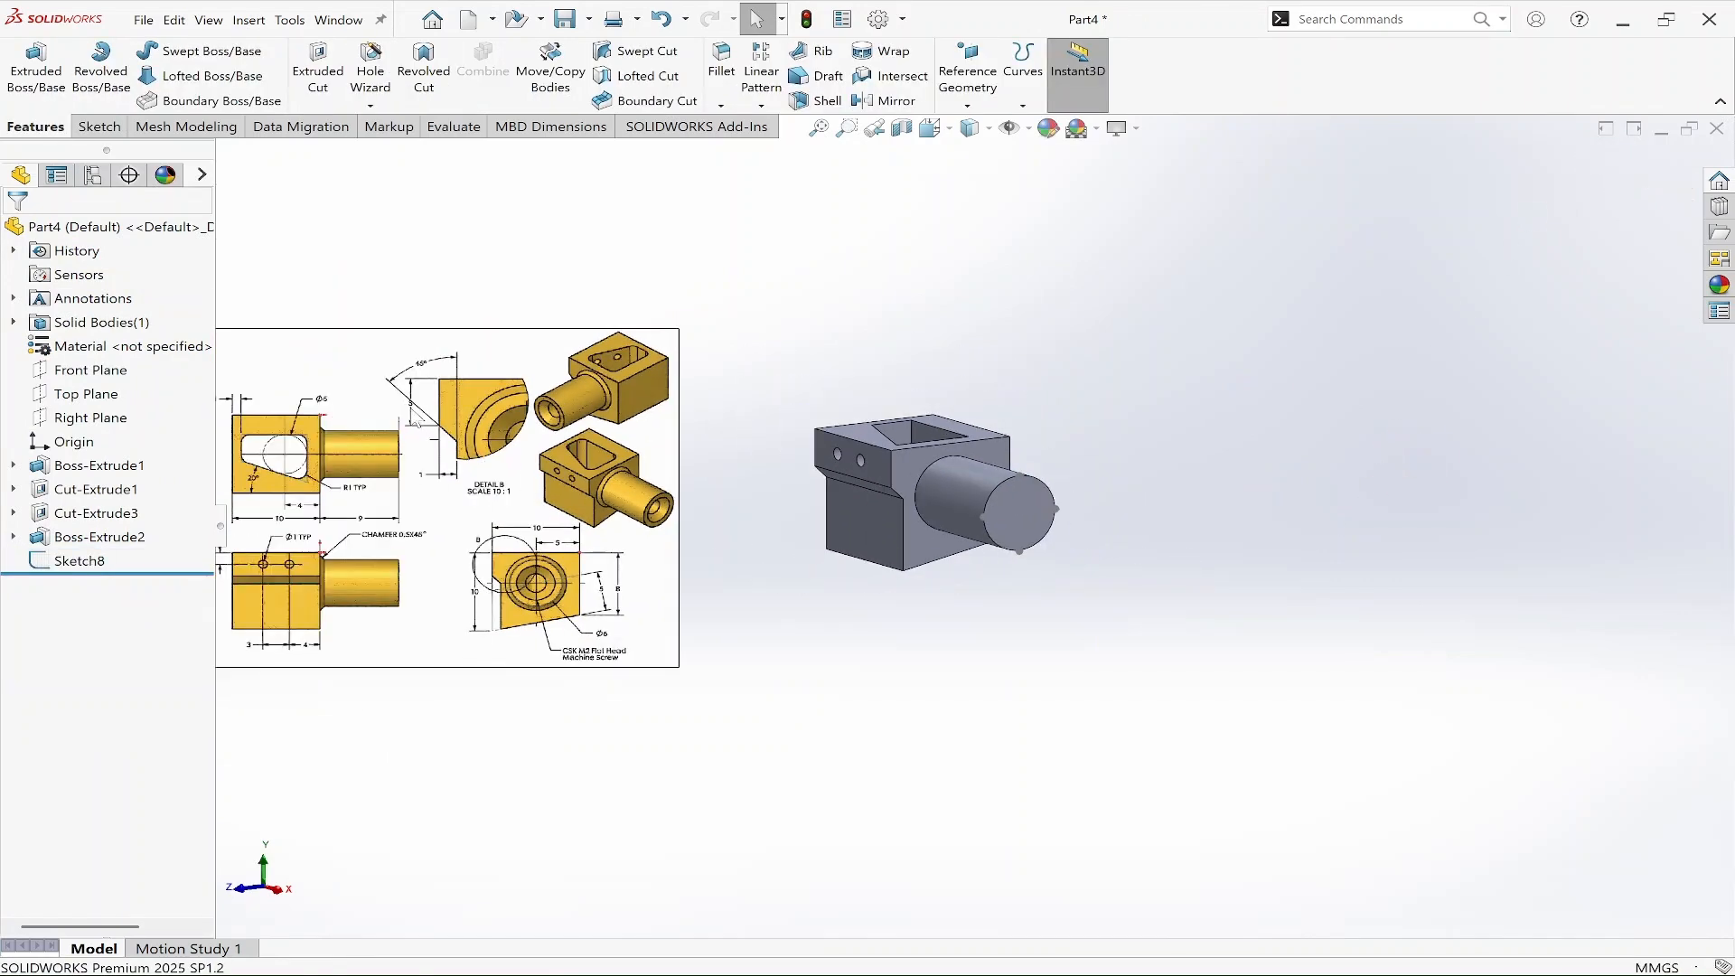
scroll(414, 420, down, 2)
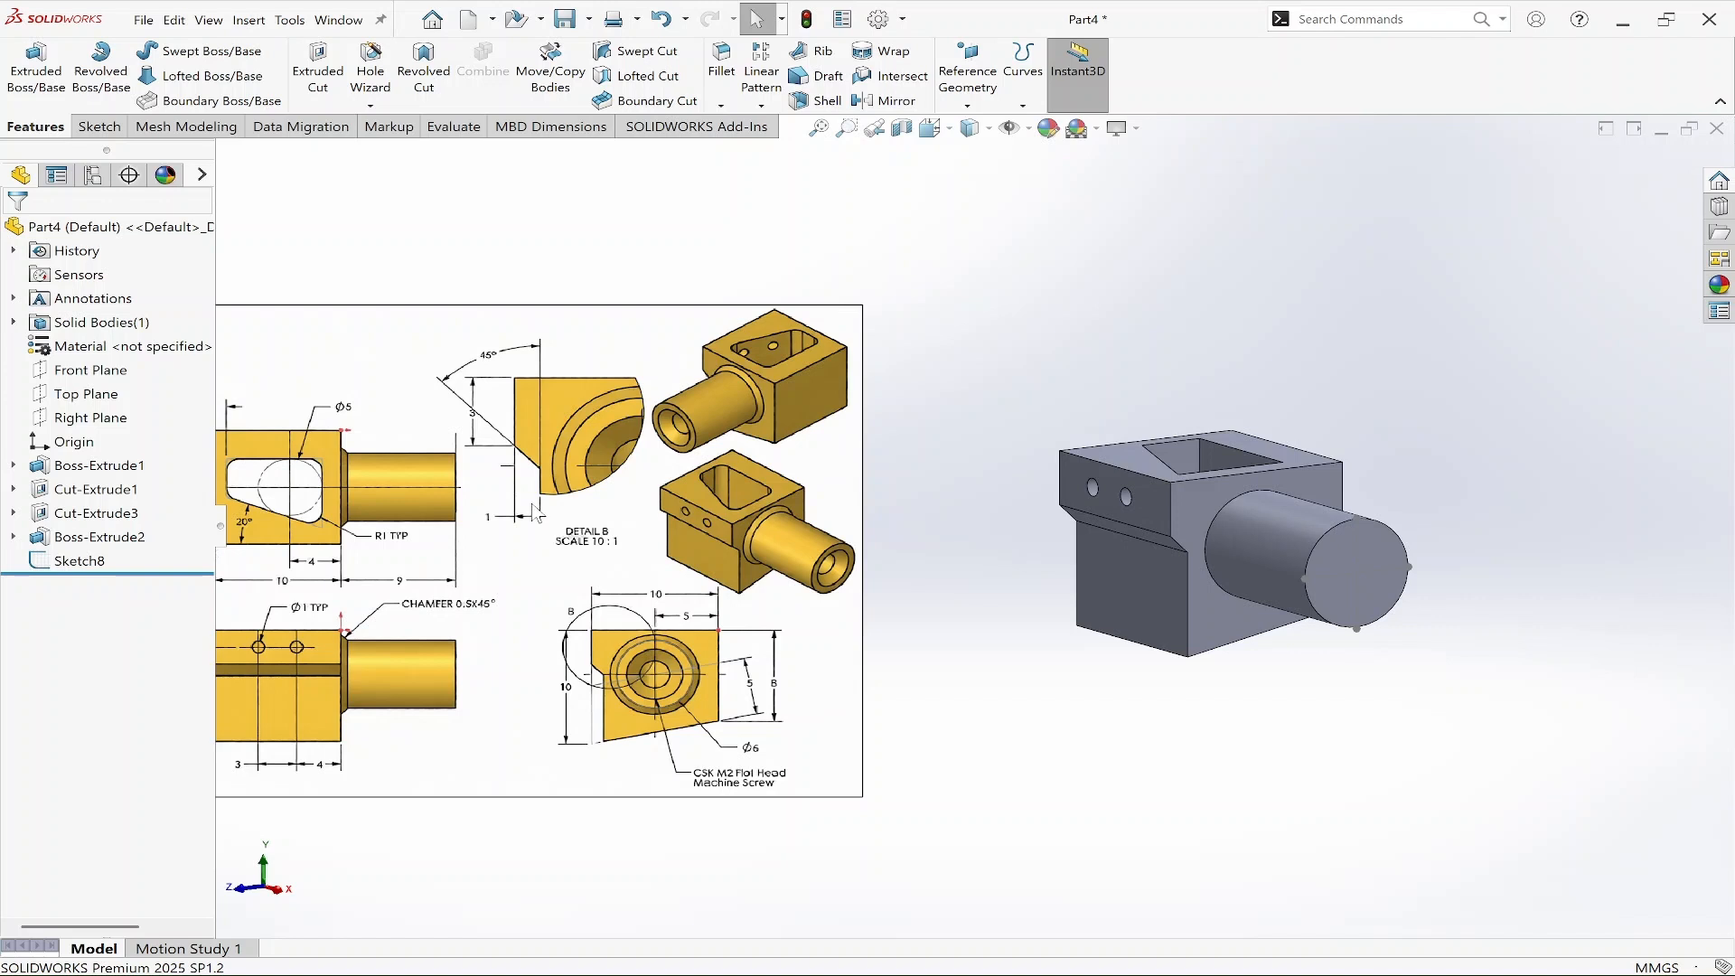
drag(310, 26, 419, 136)
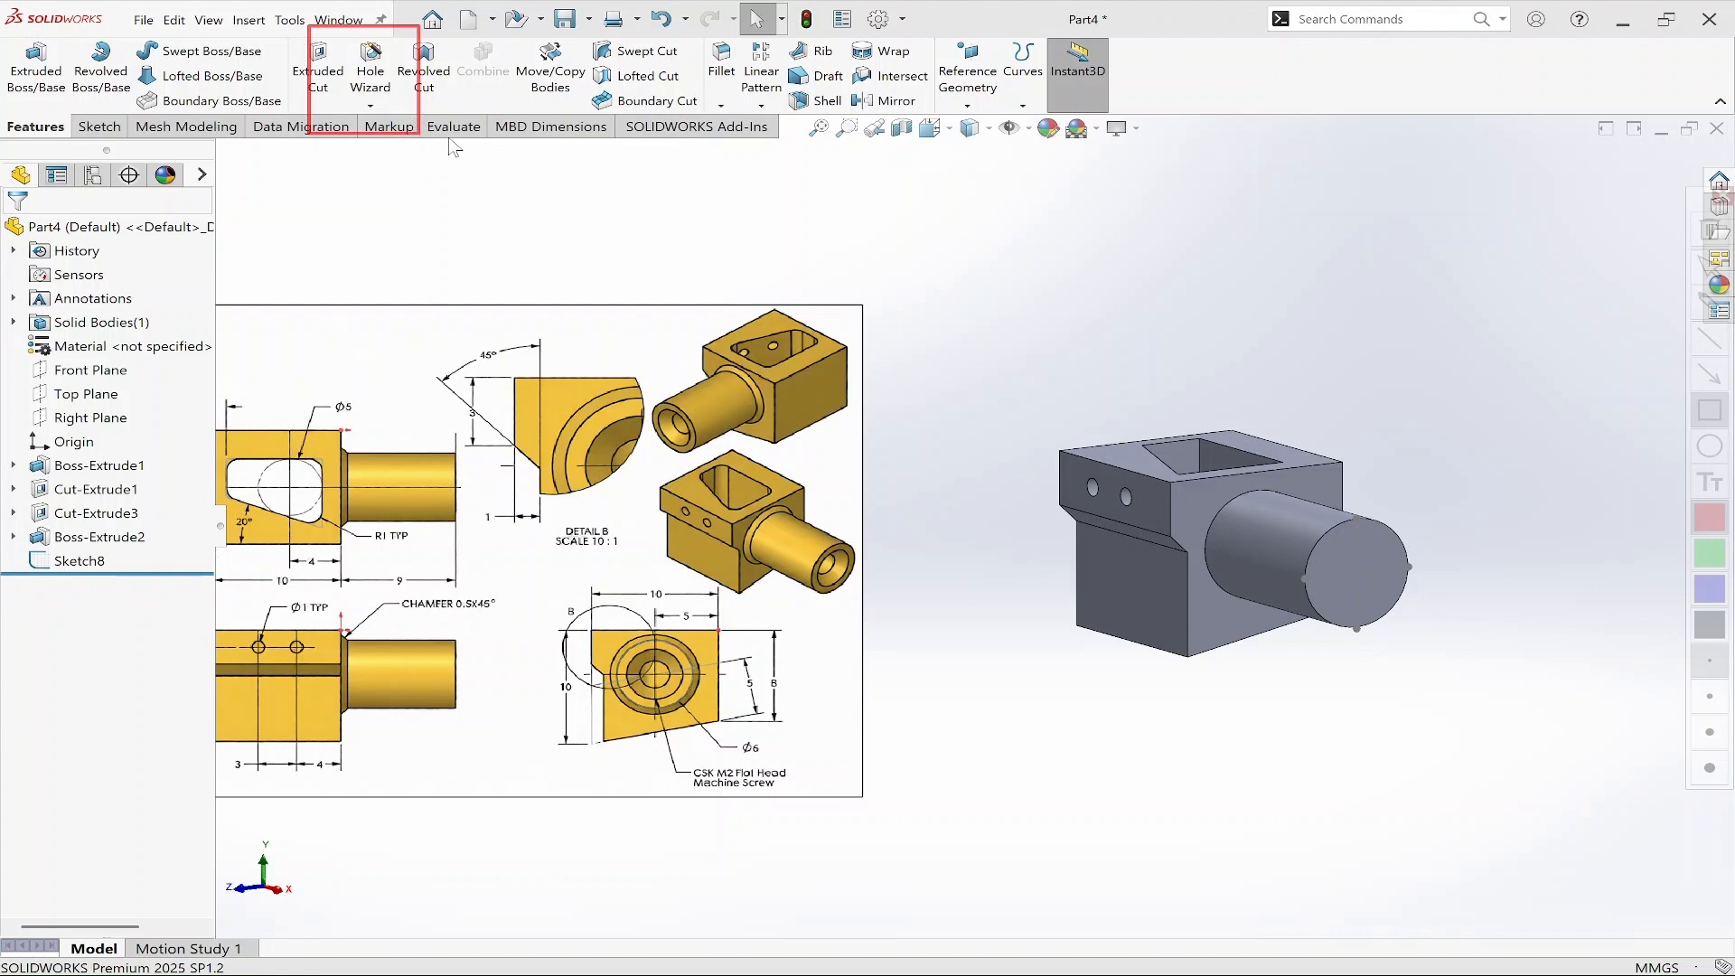
click(370, 73)
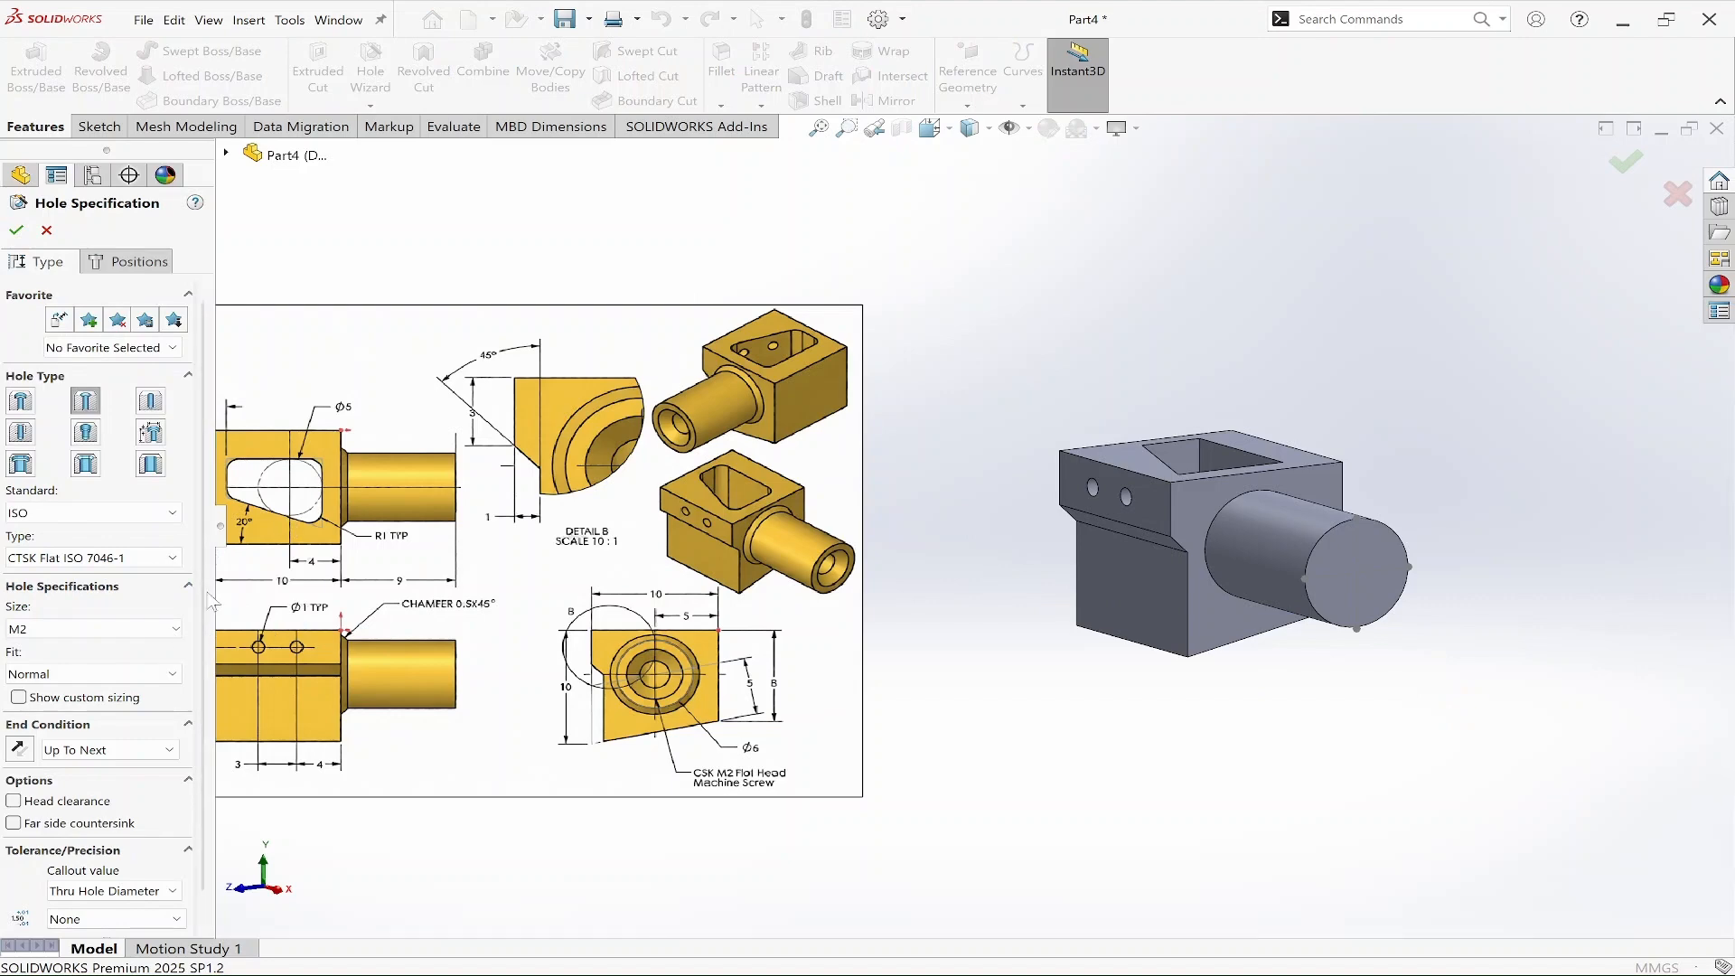
scroll(769, 835, down, 2)
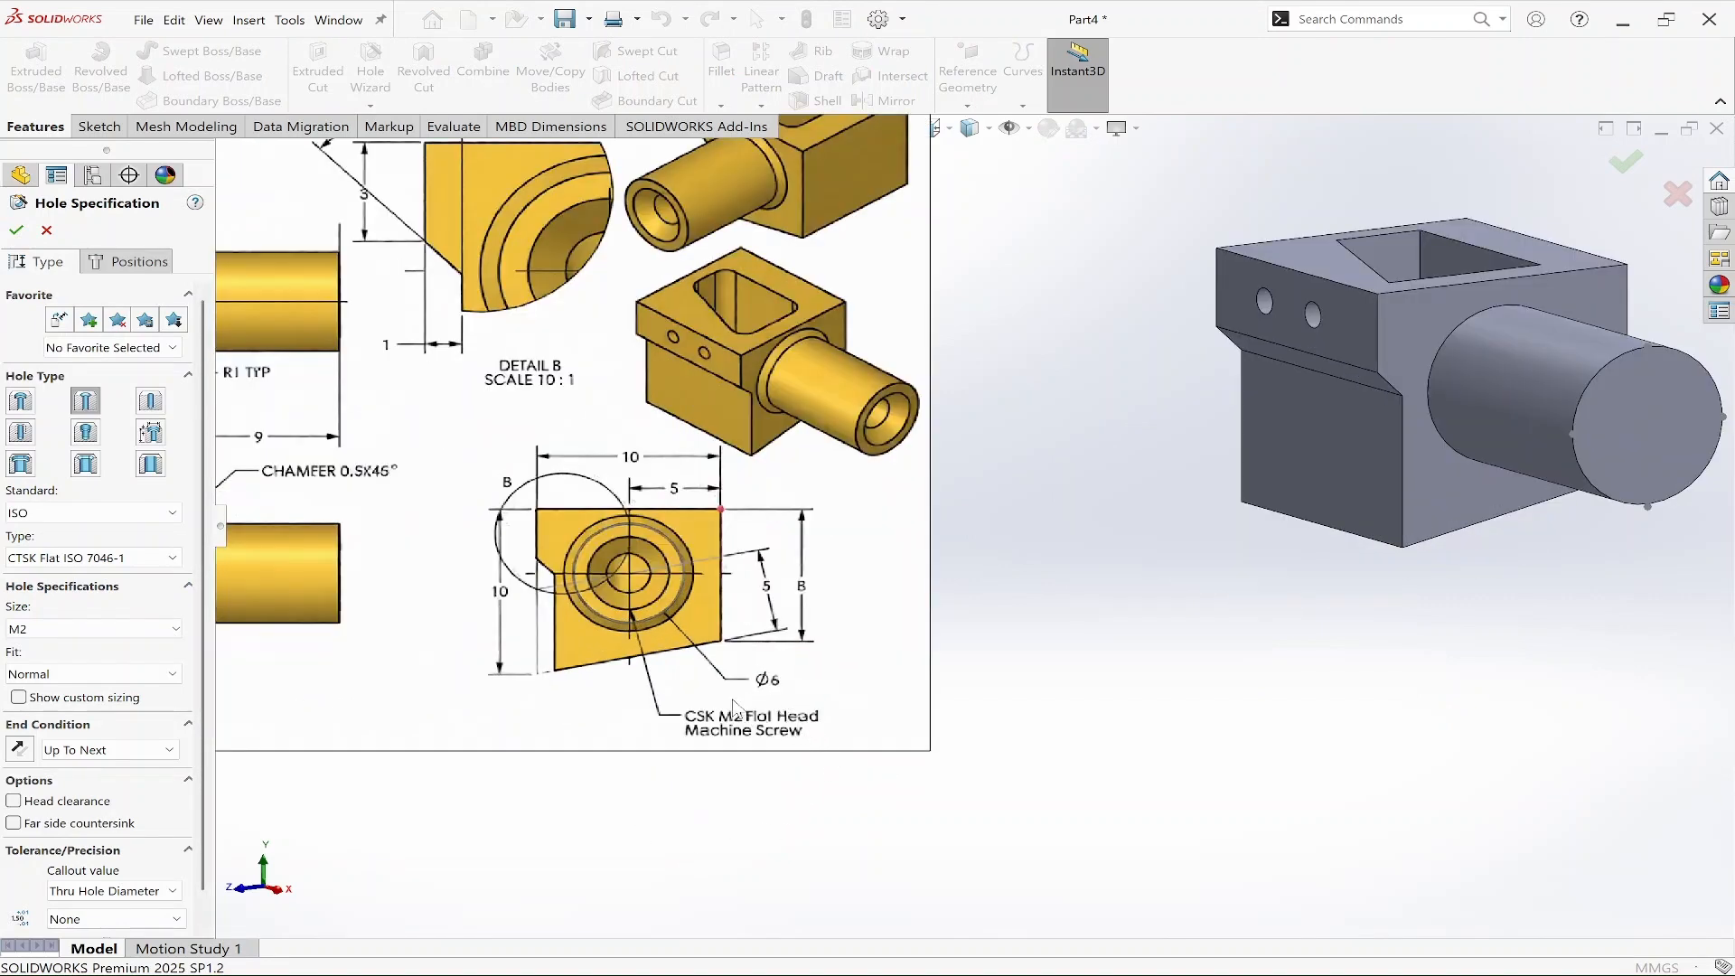
click(87, 408)
click(120, 513)
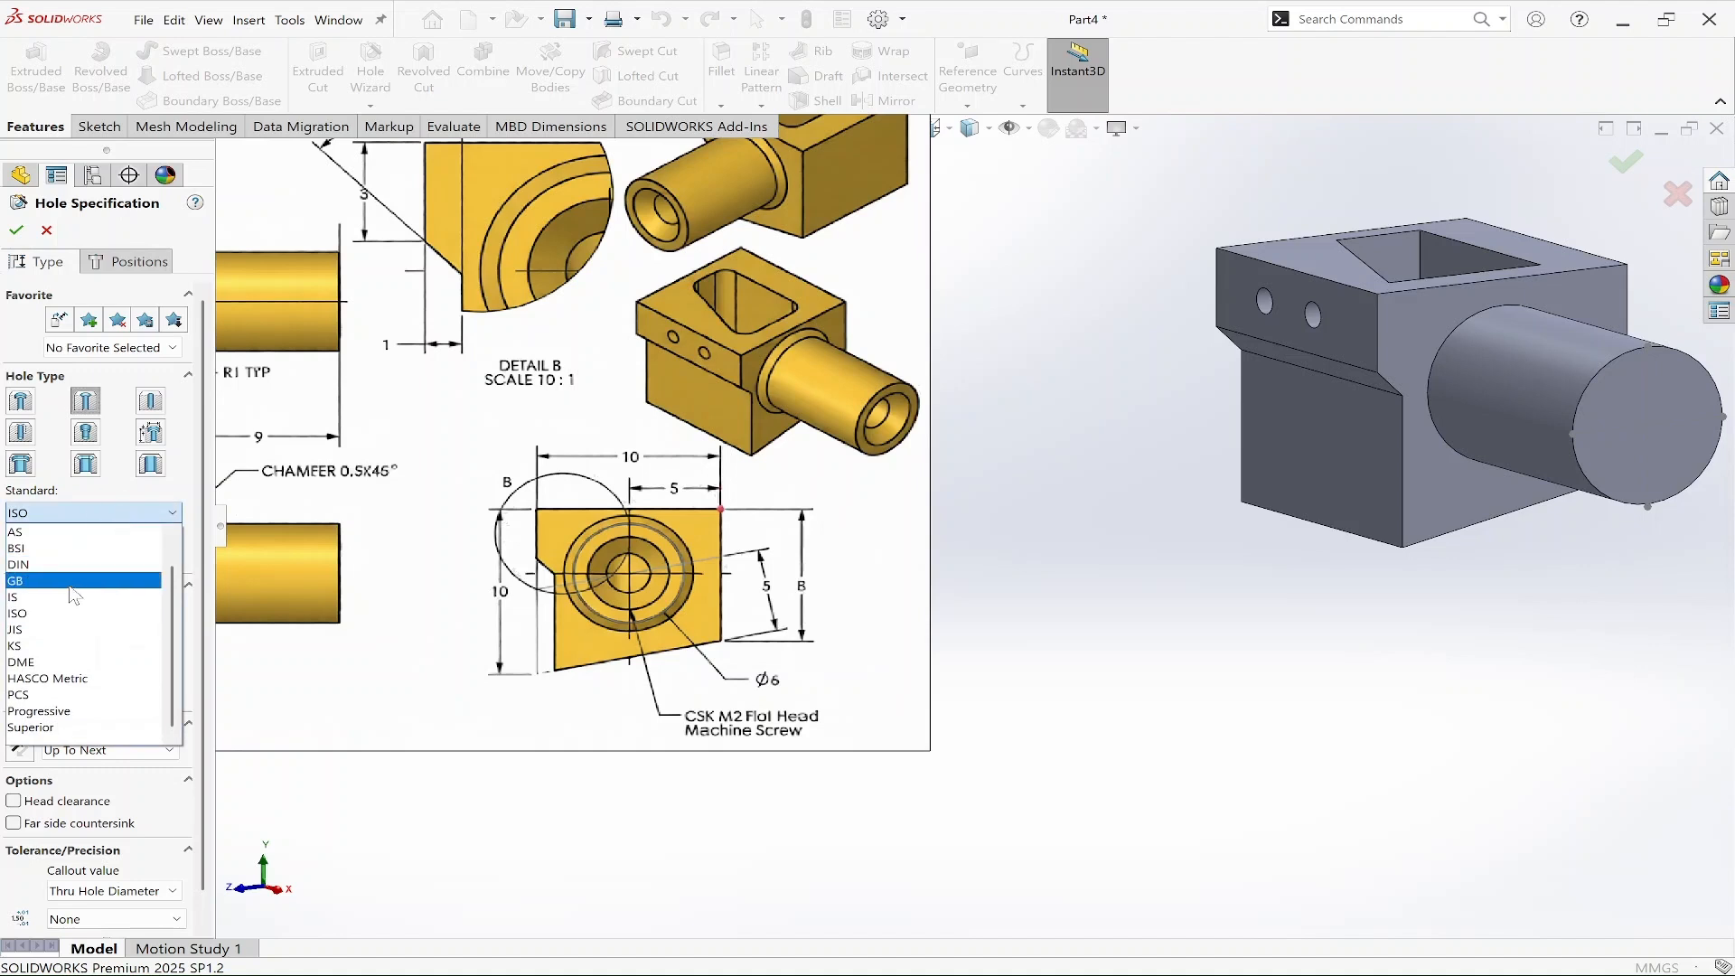
click(70, 619)
click(101, 559)
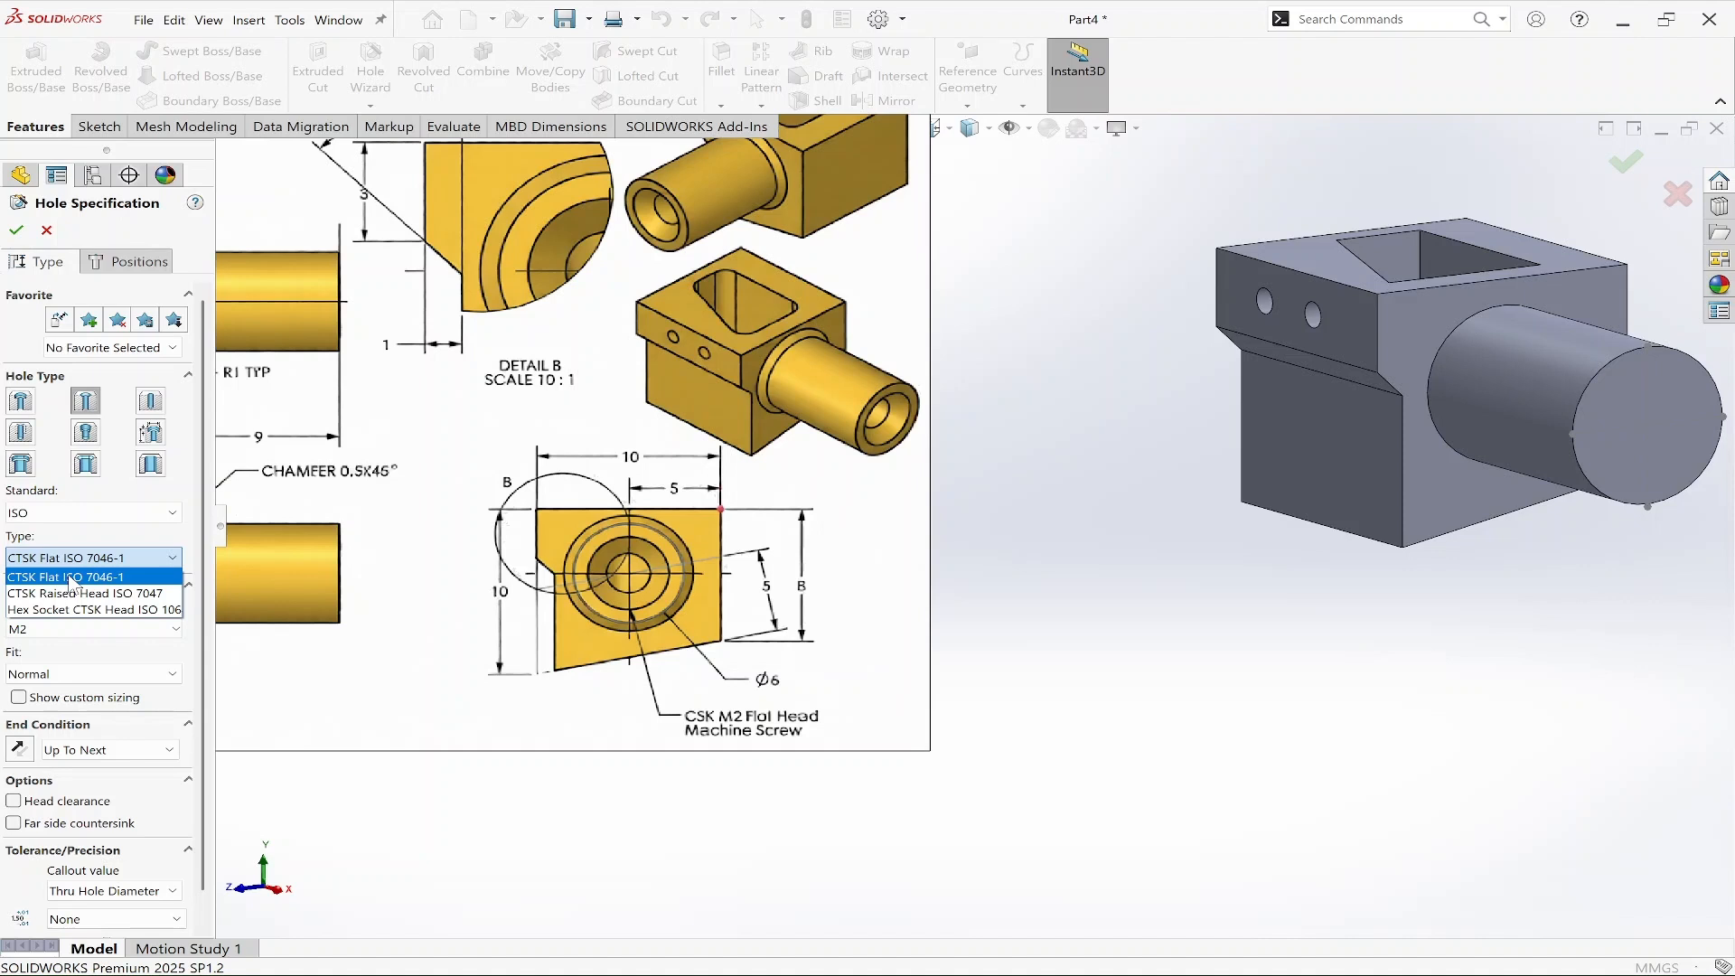
click(147, 578)
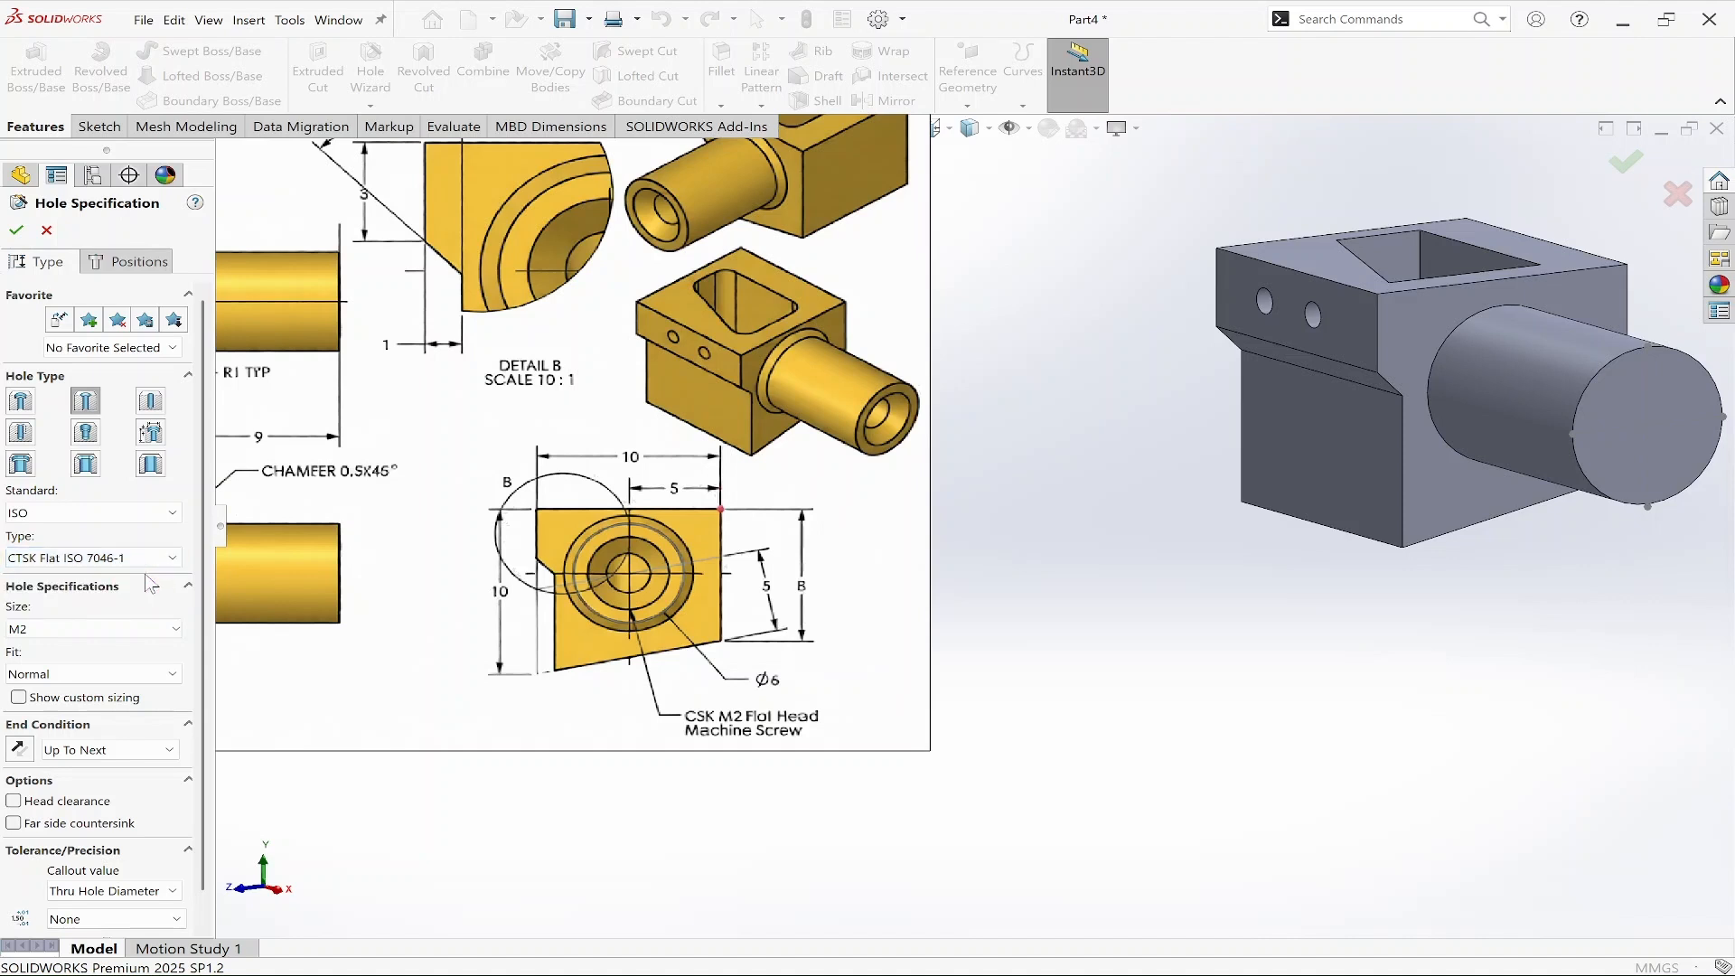
click(158, 628)
click(66, 673)
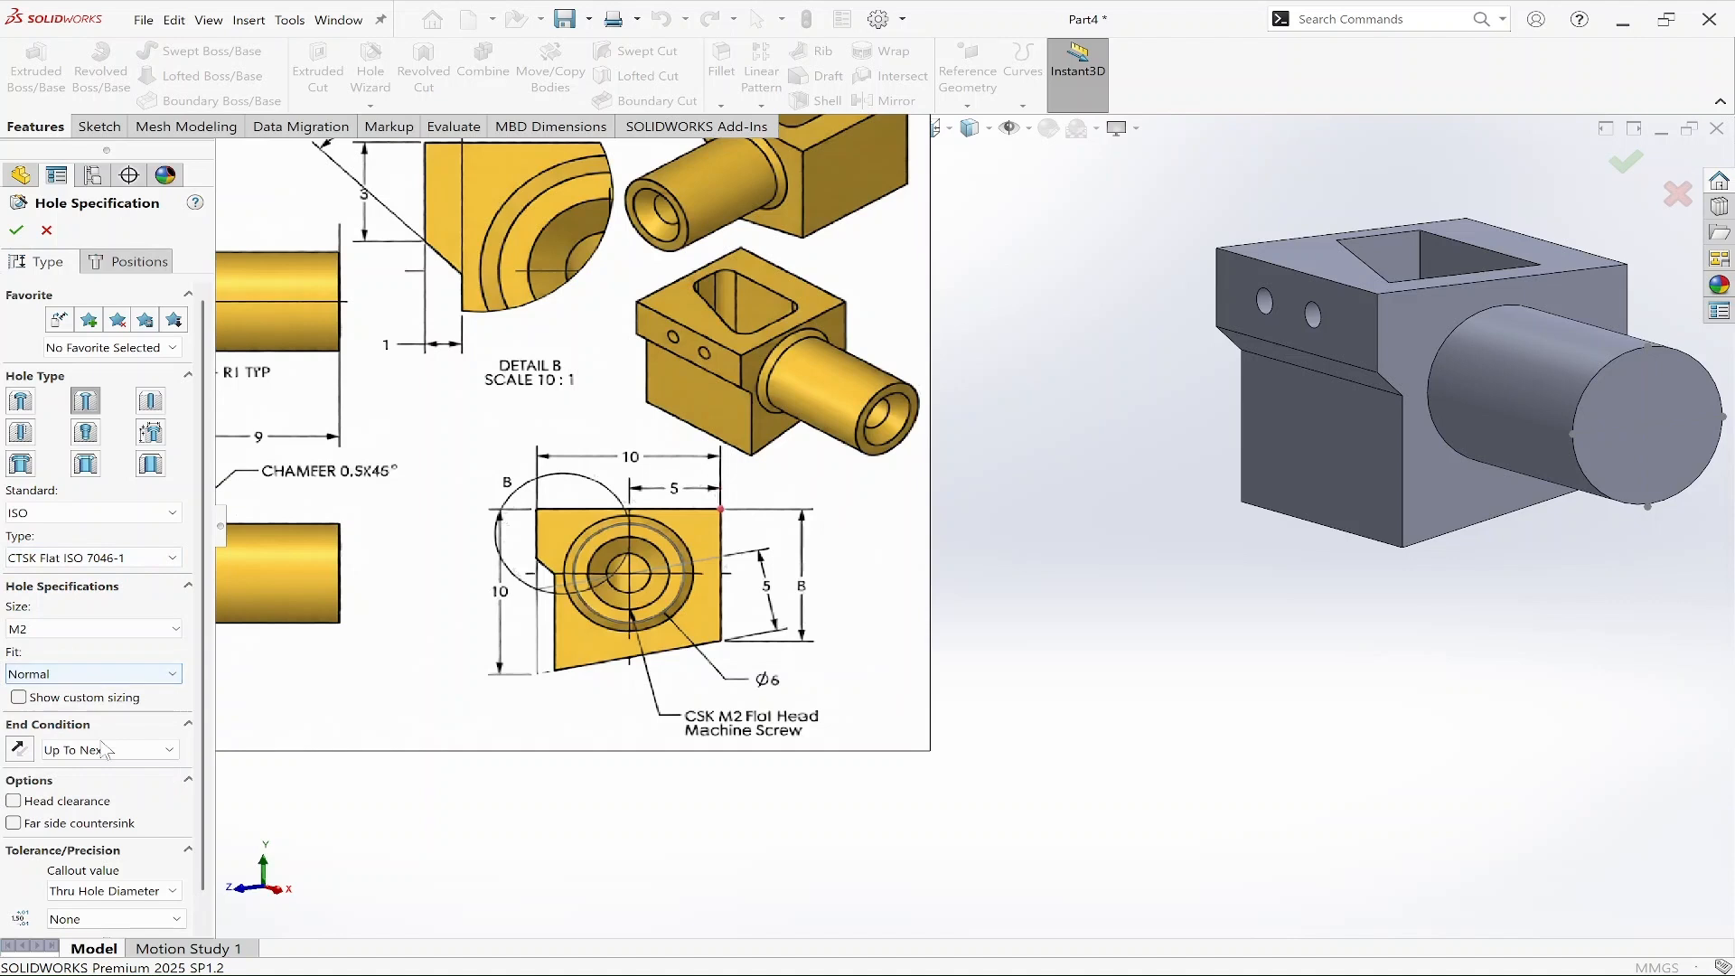
Set the hole's end condition to Up To Next.
scroll(151, 817, down, 1)
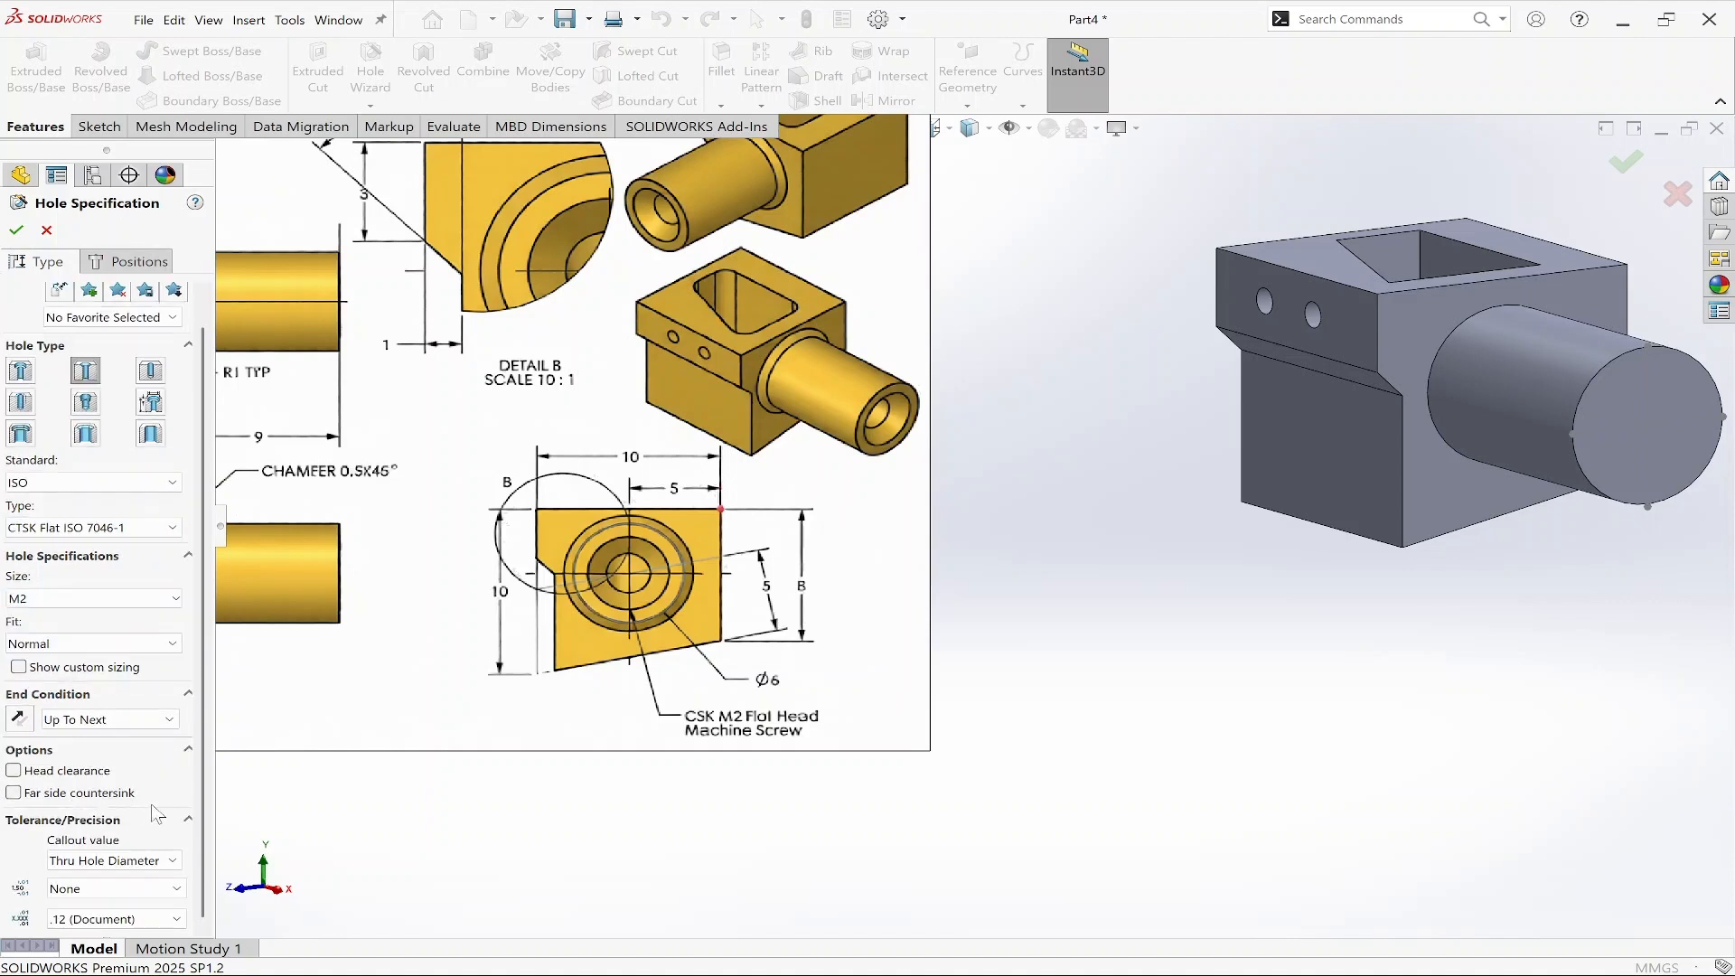
middle_drag(1096, 708, 1170, 825)
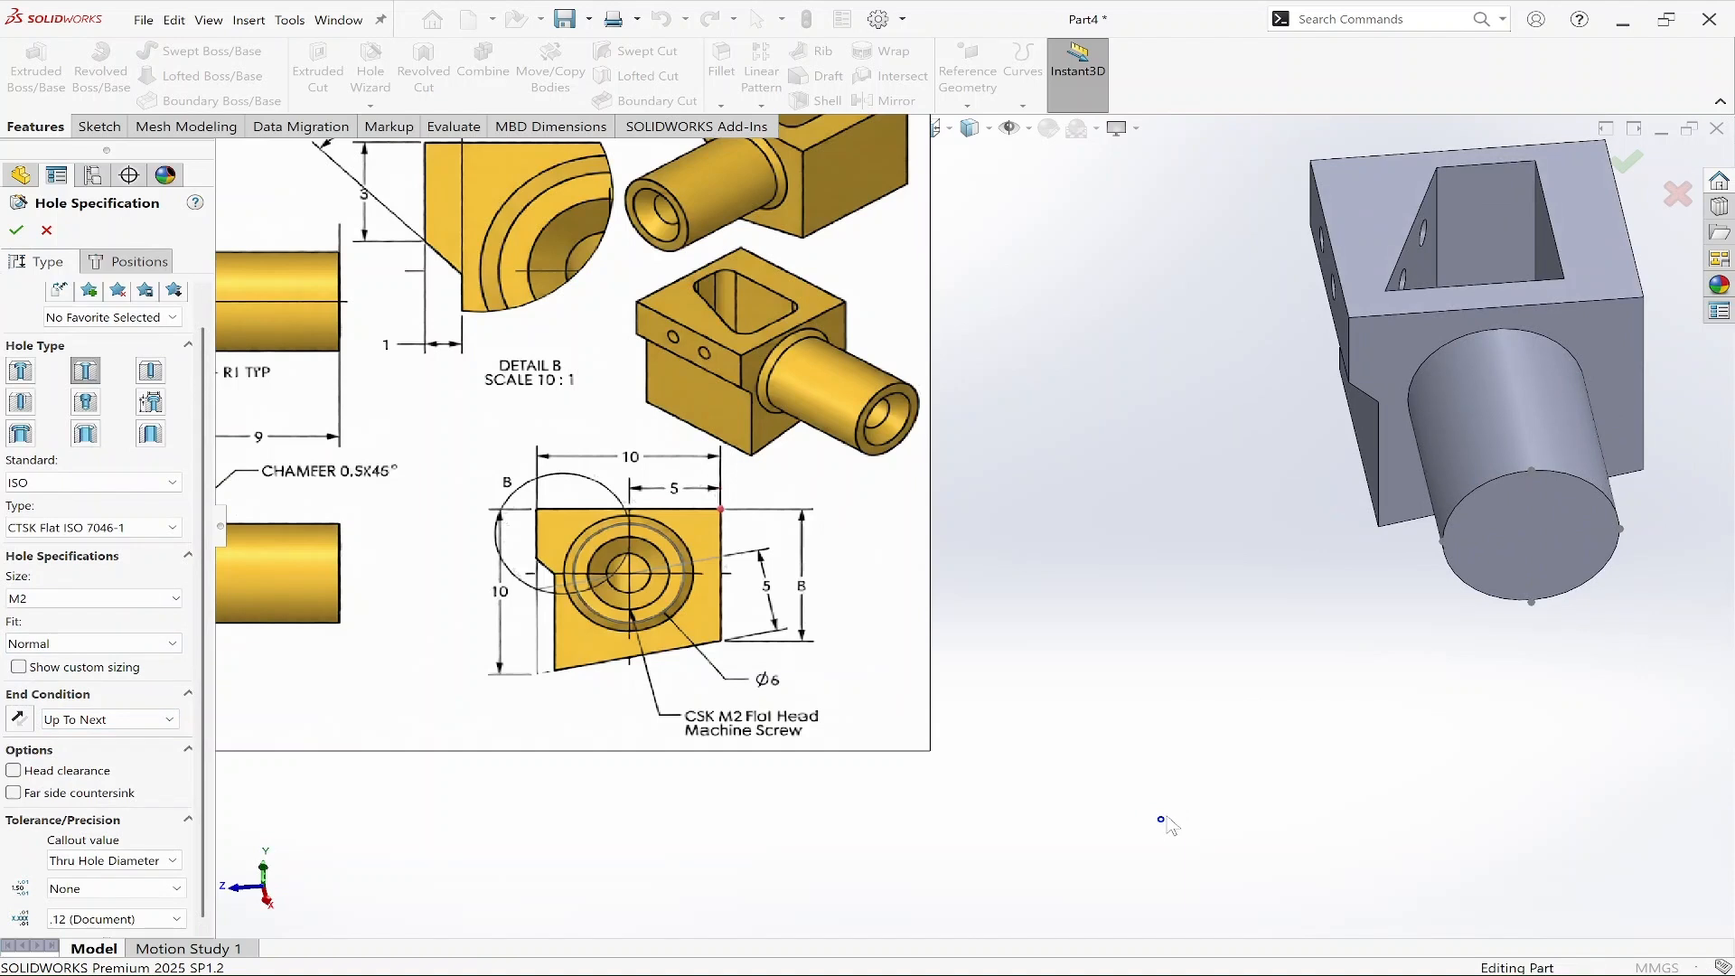
click(81, 719)
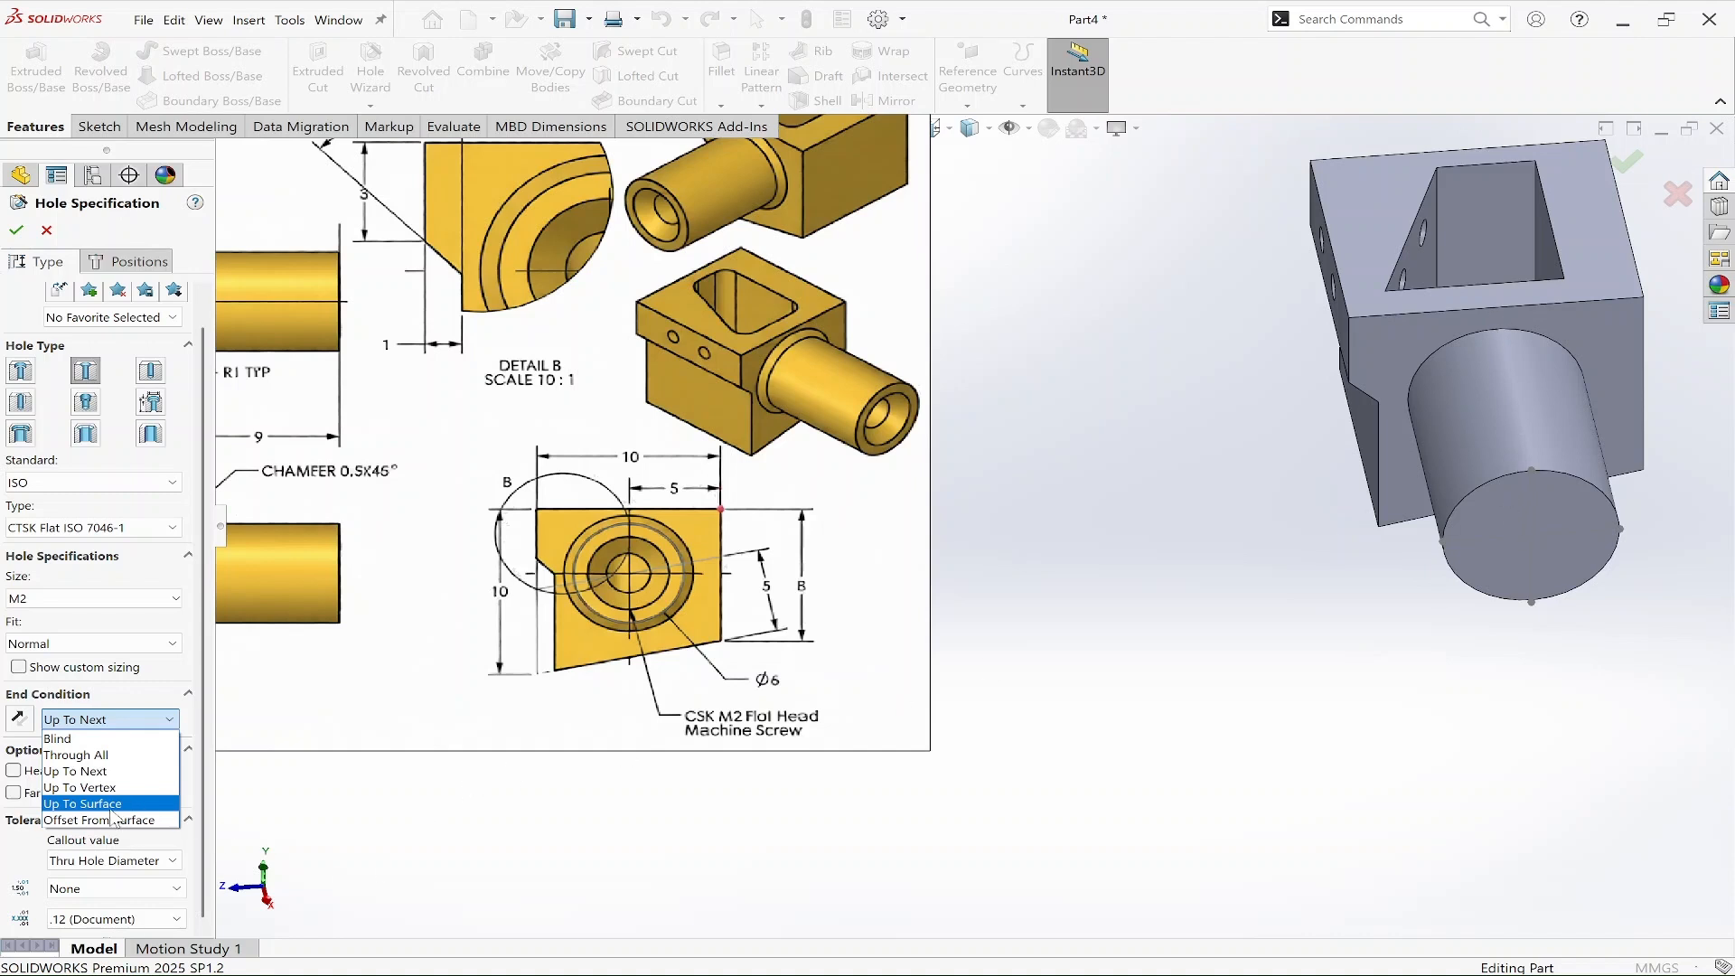
click(83, 771)
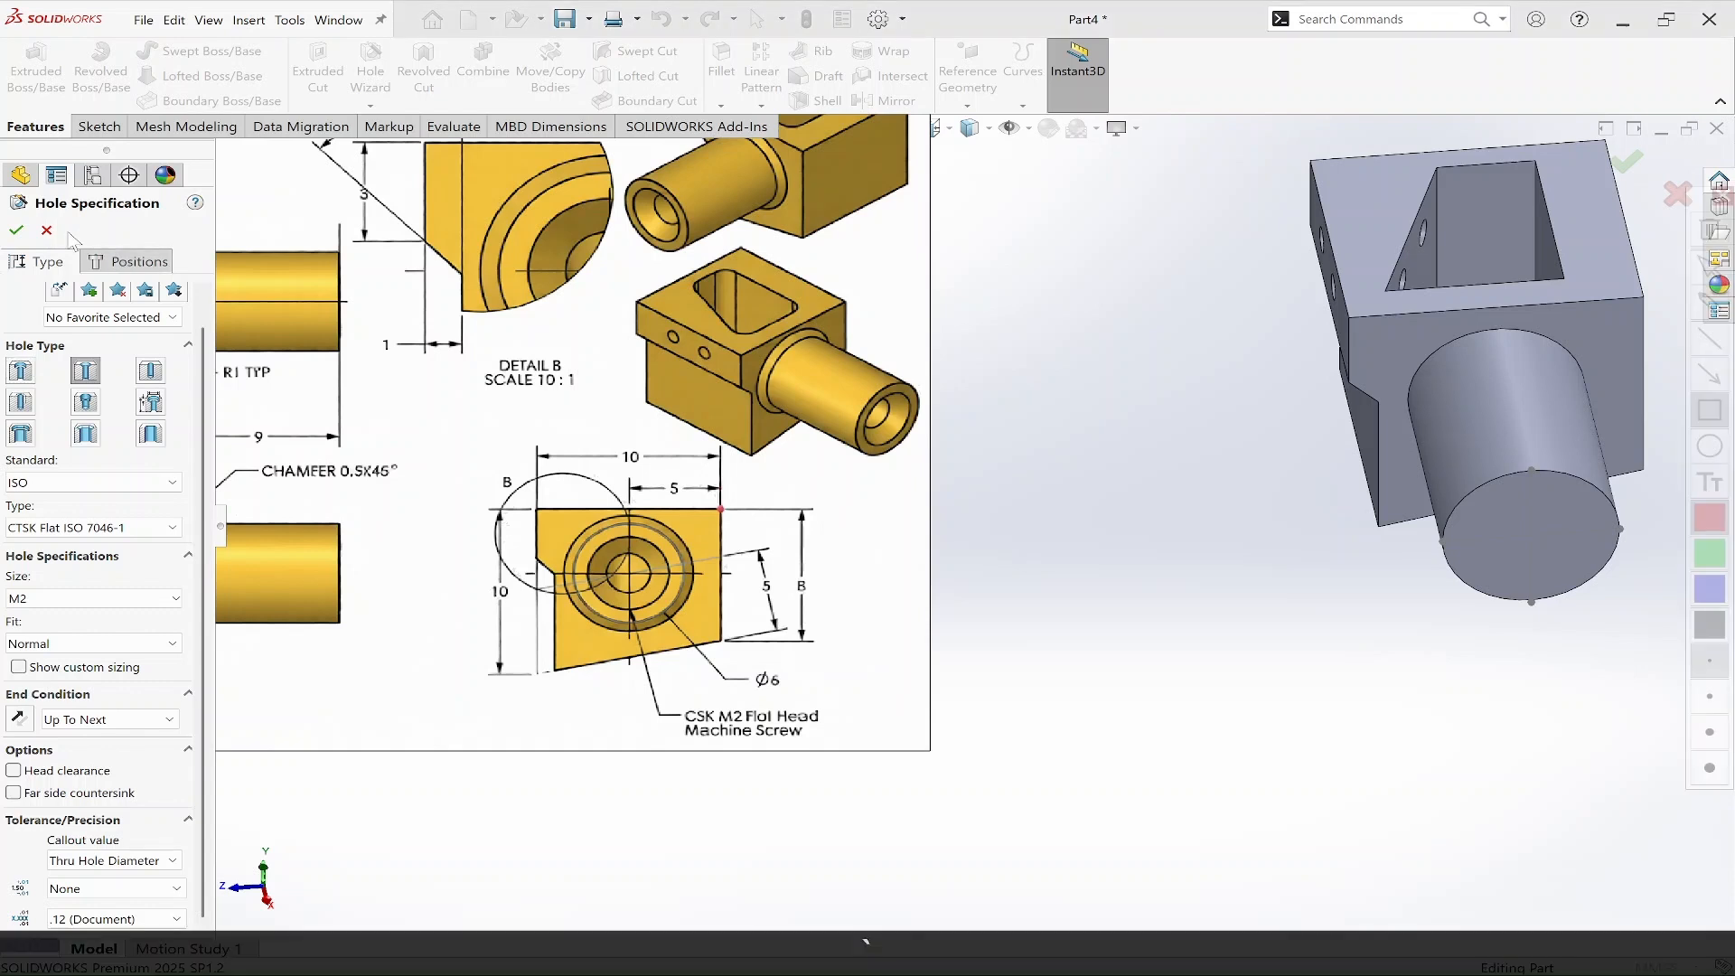
Position the countersunk hole on the existing end-face sketch at the construction lines' intersection and finish the hole.
click(150, 265)
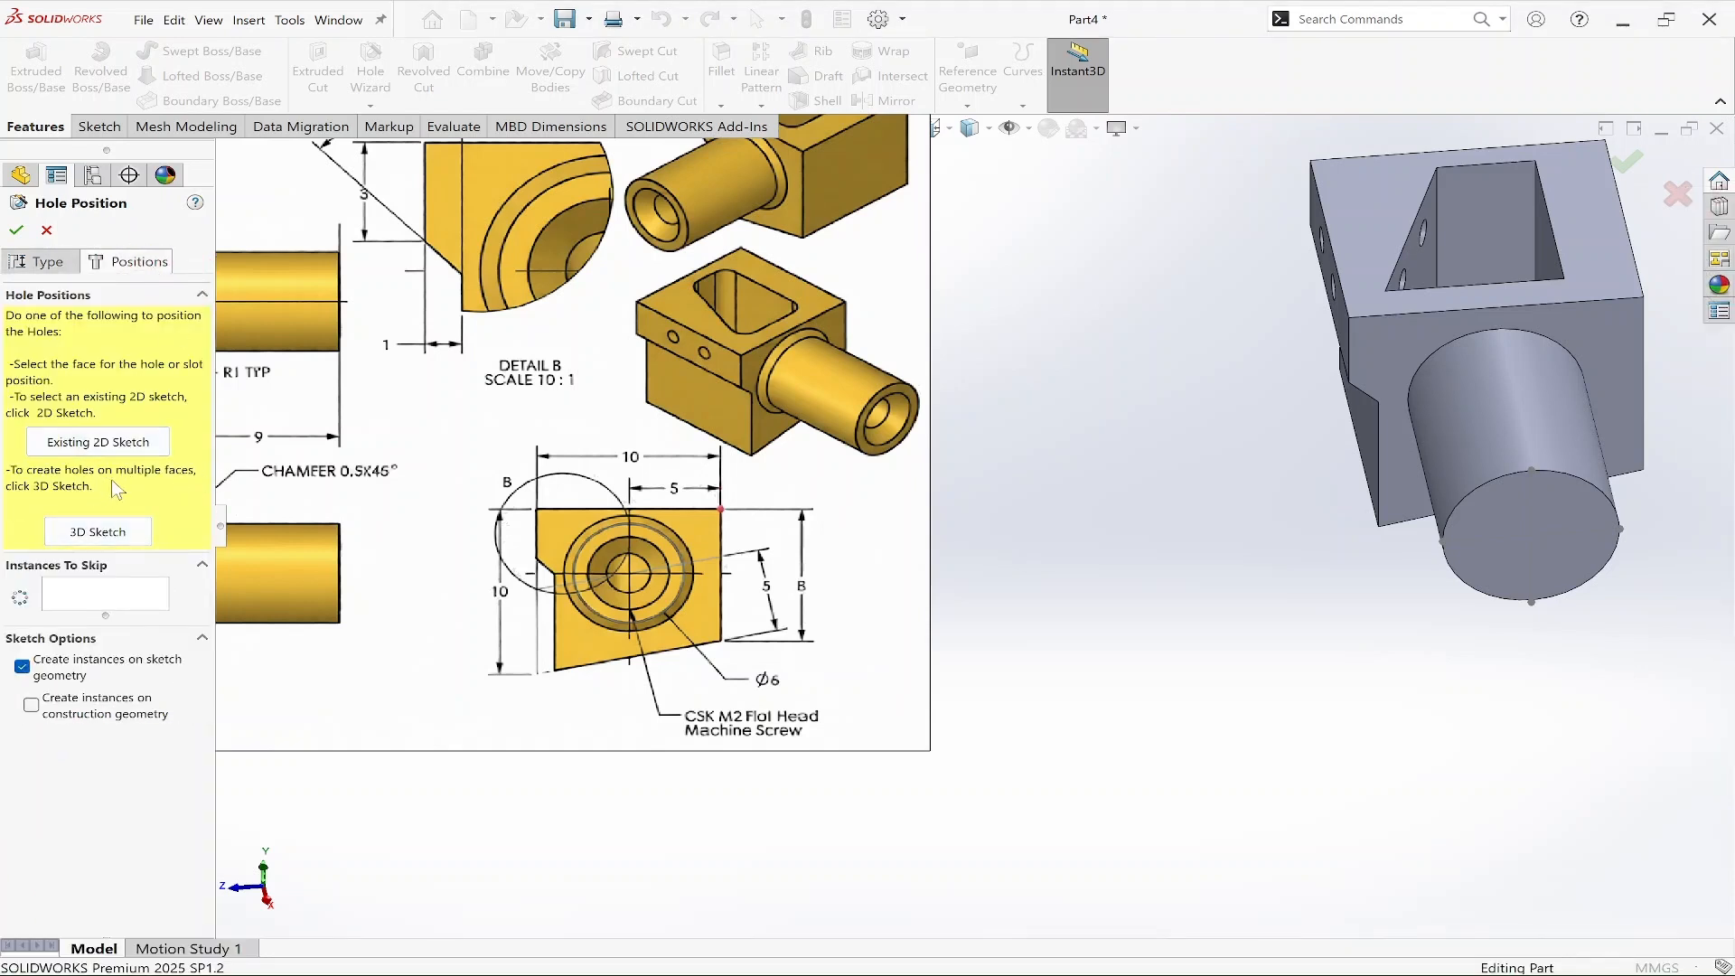
click(137, 444)
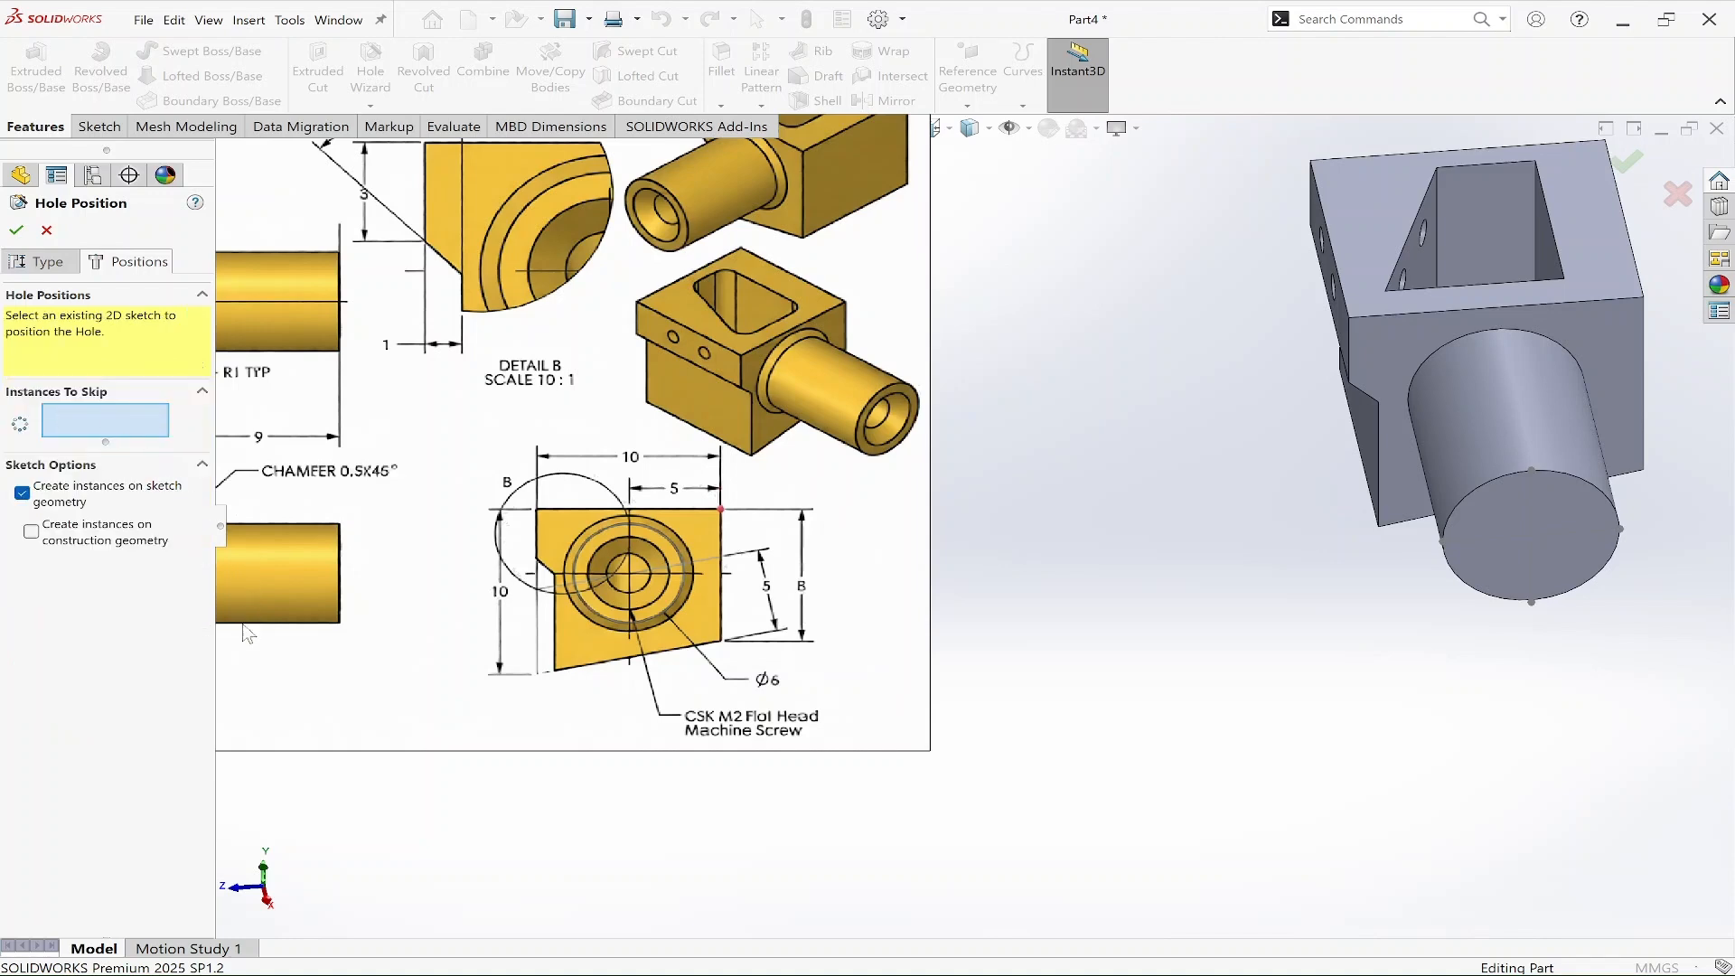
click(1536, 539)
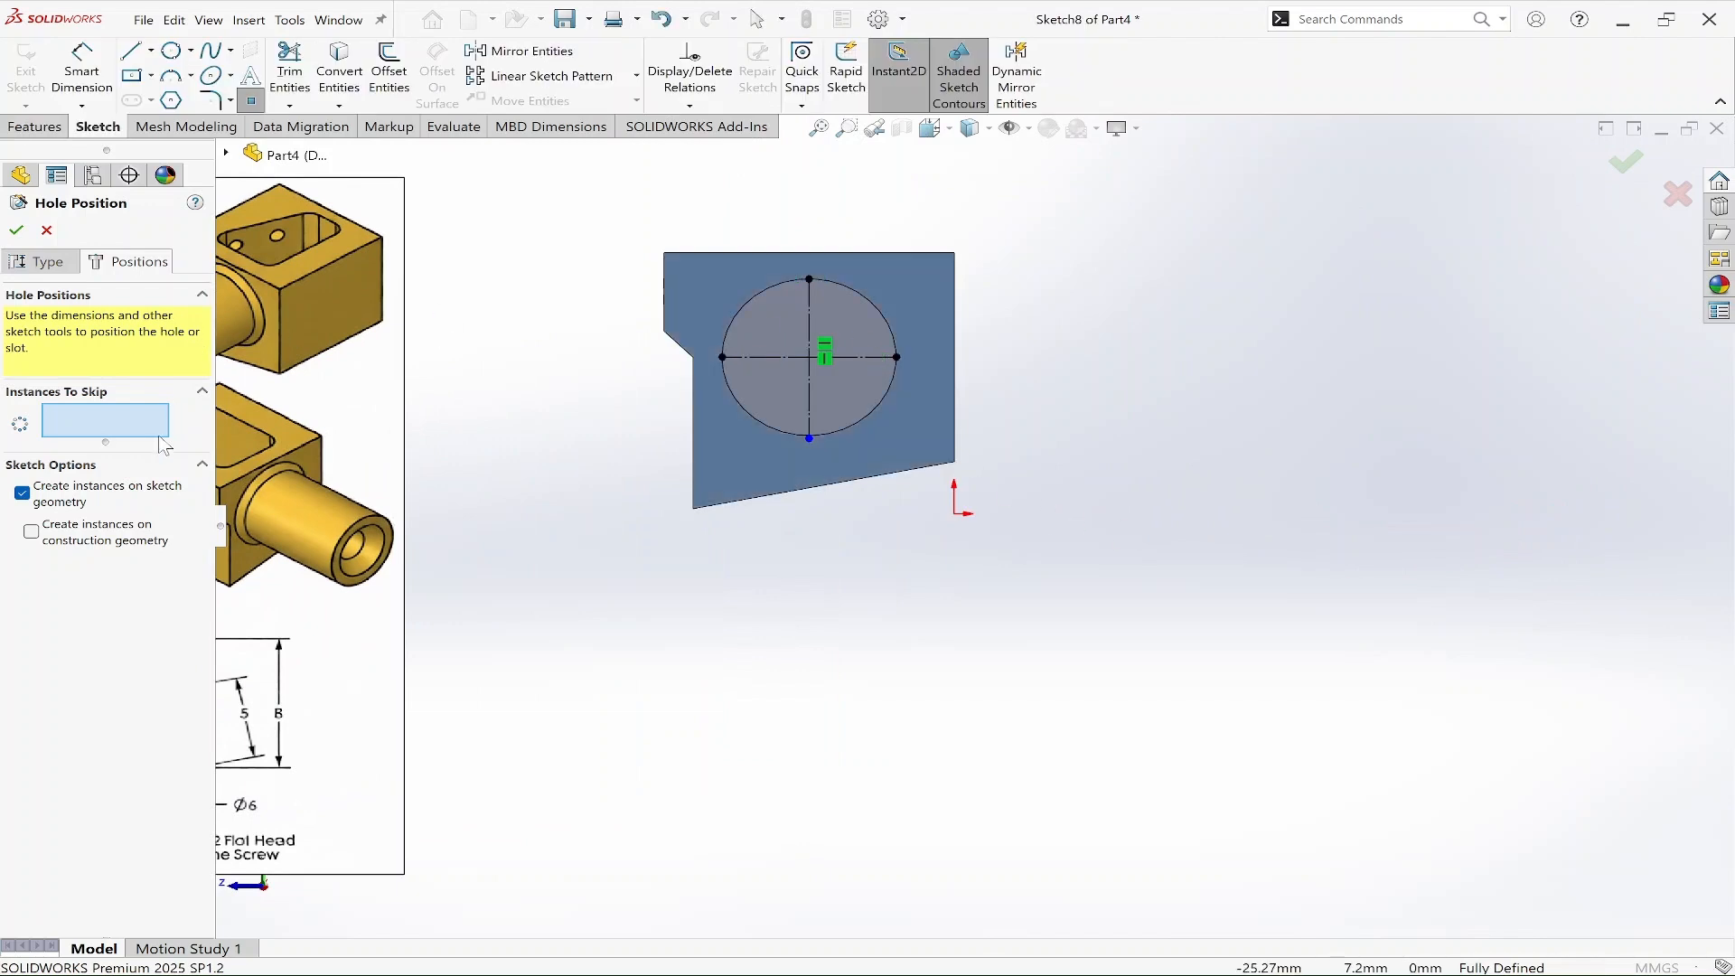
click(808, 358)
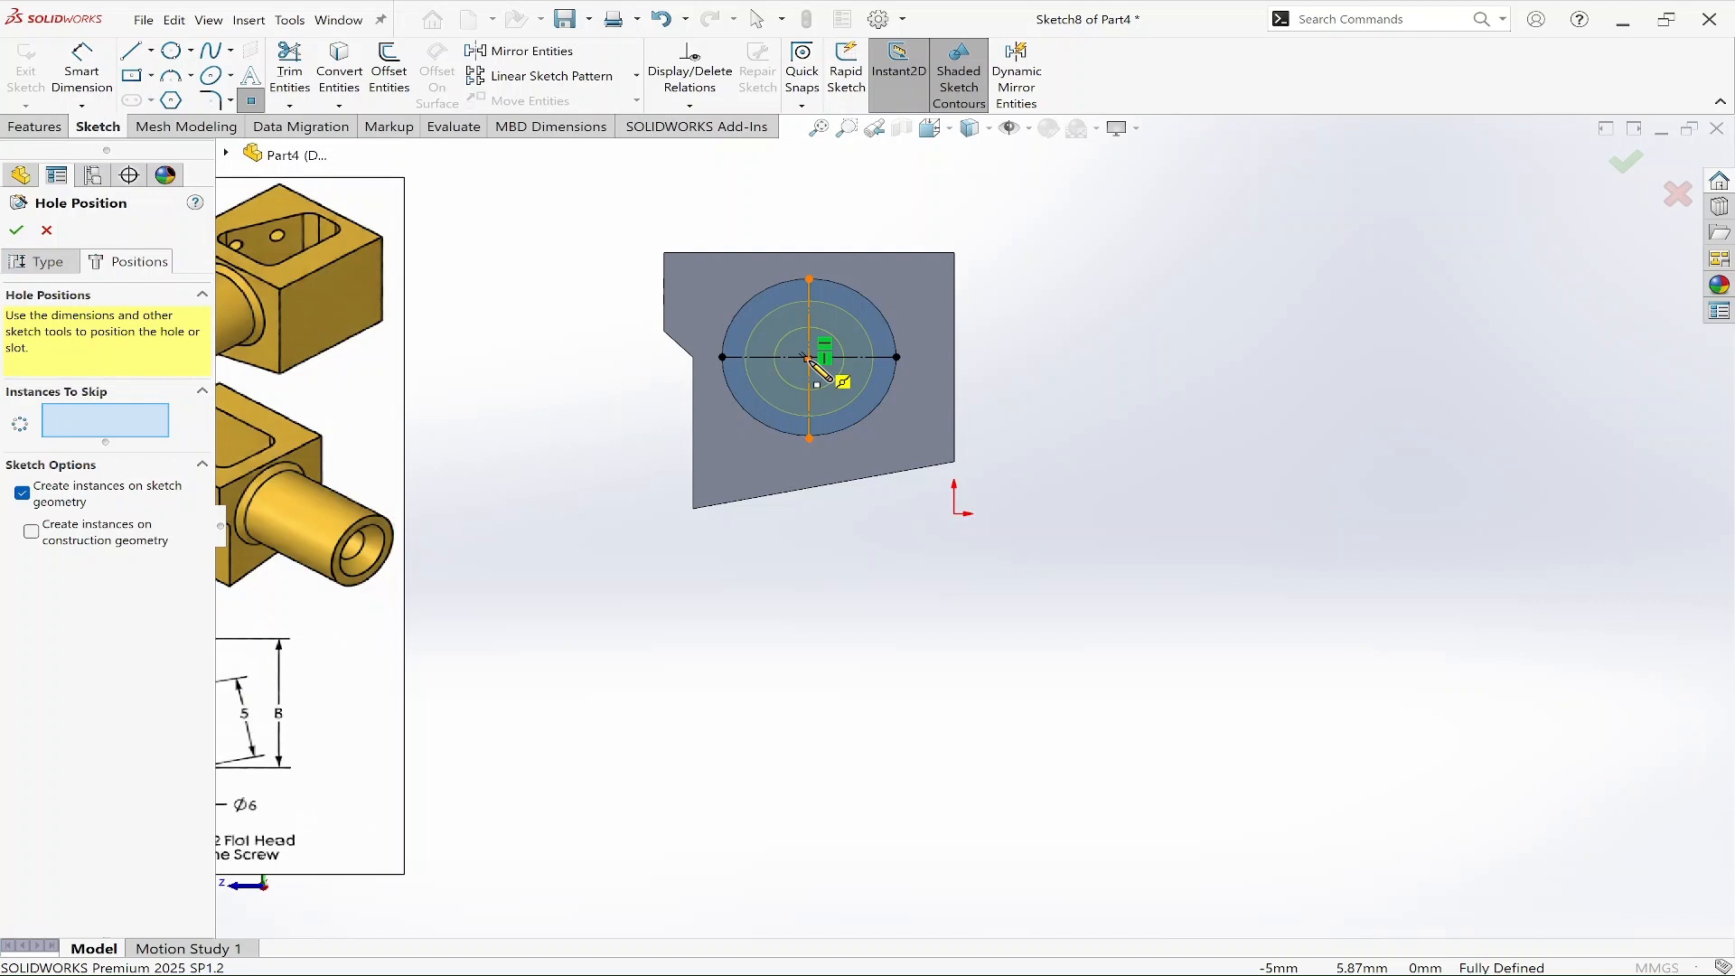
click(808, 358)
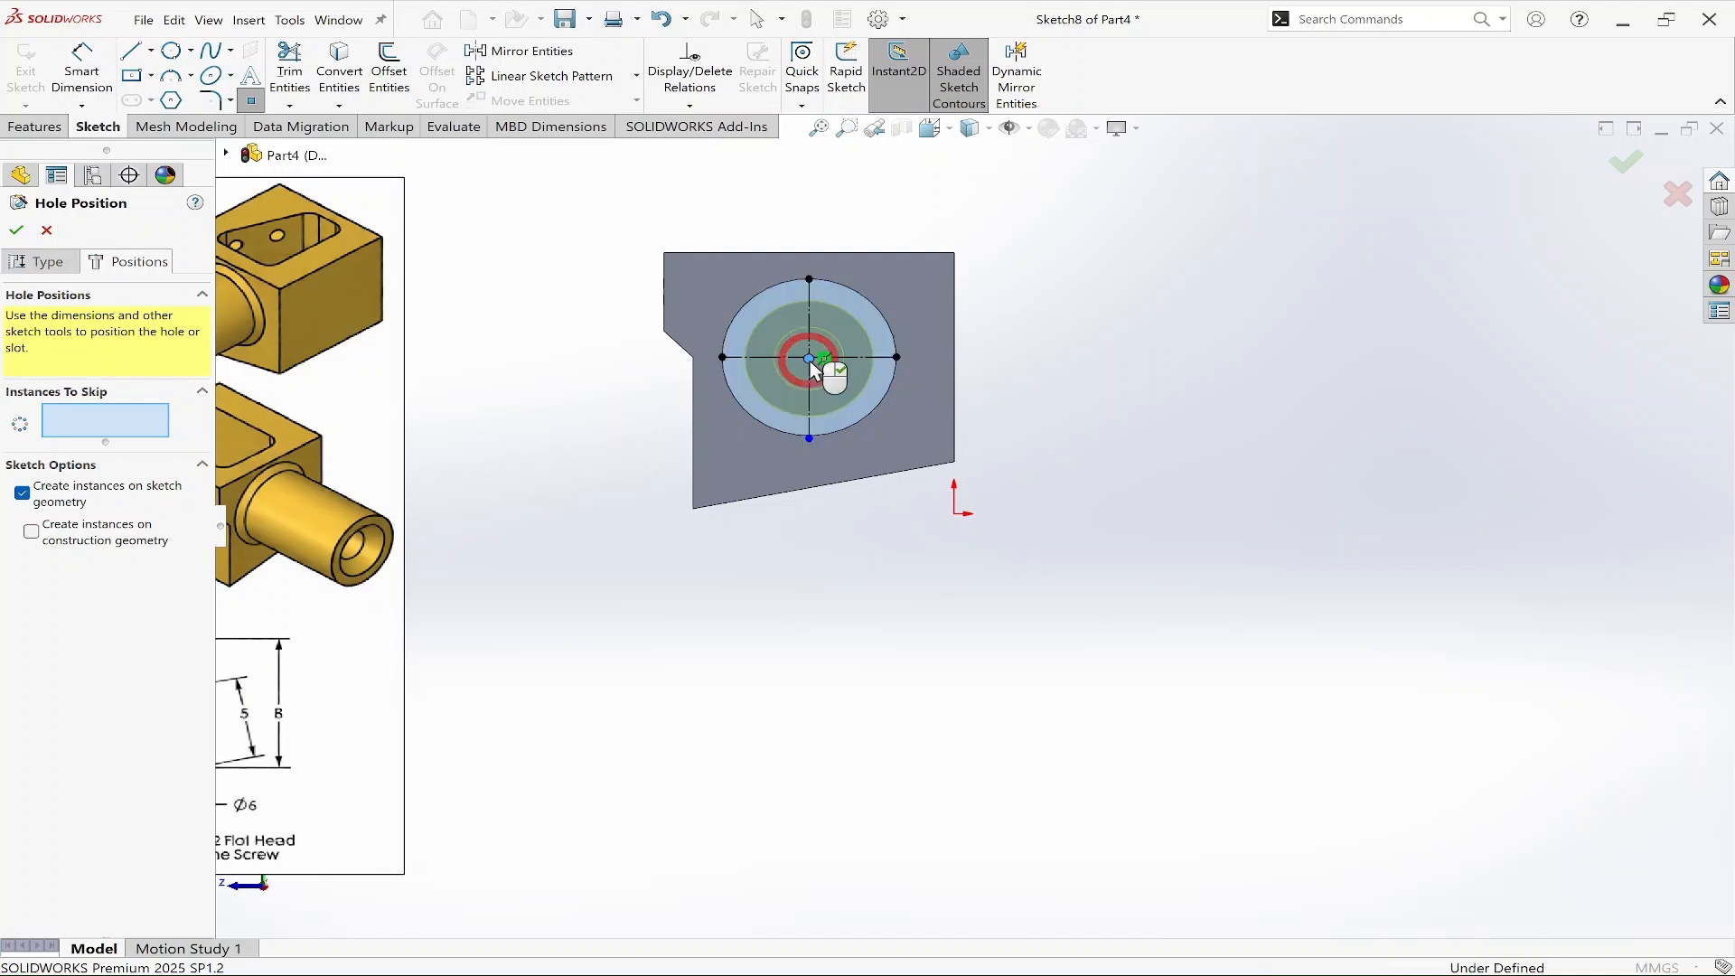
click(1628, 169)
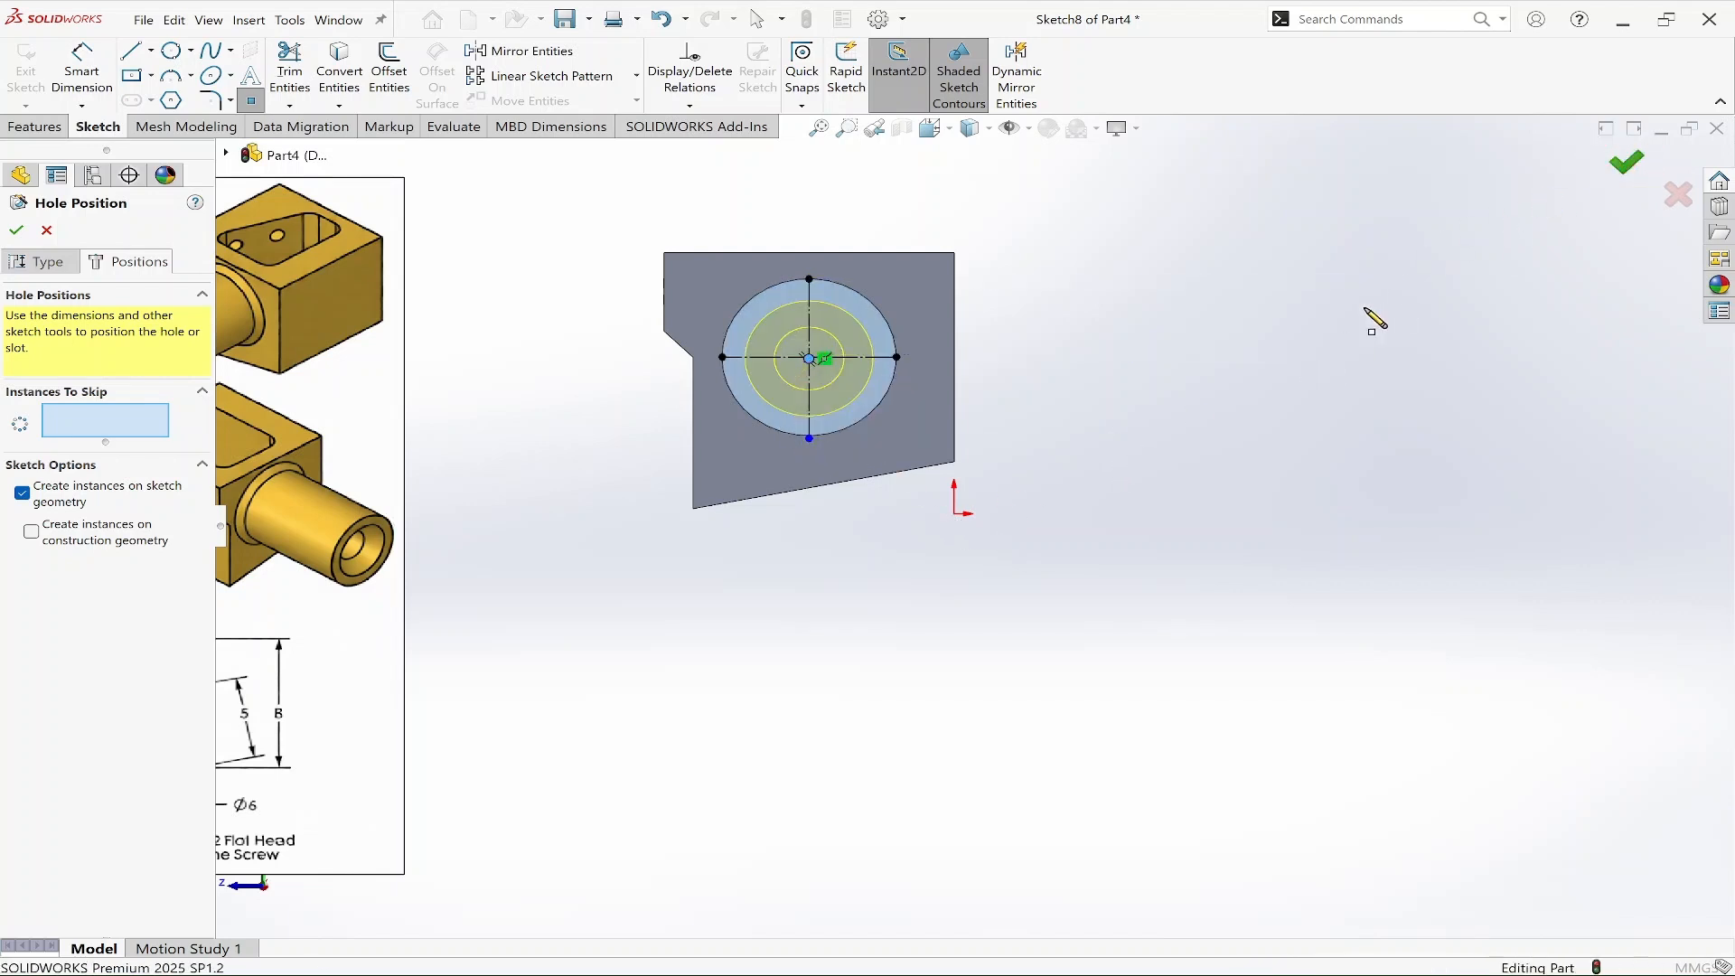
middle_drag(1116, 445, 1245, 620)
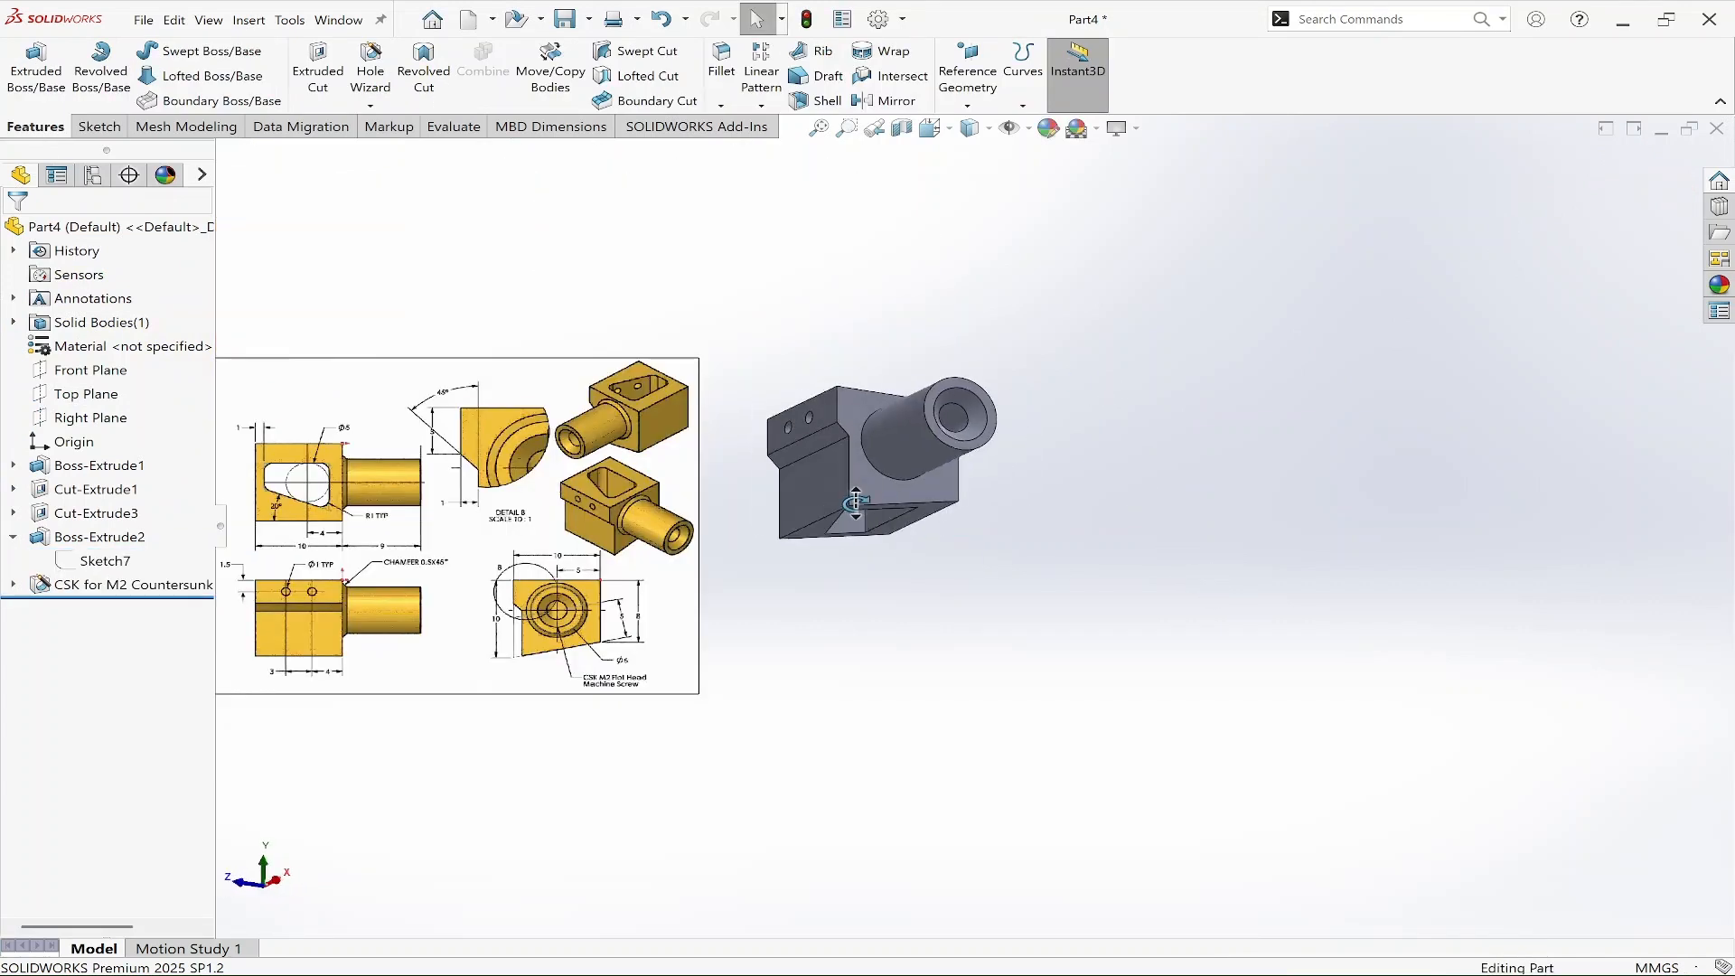
mouse_move(814, 578)
middle_down()
mouse_move(762, 736)
mouse_move(854, 759)
mouse_move(957, 681)
mouse_move(937, 650)
middle_up()
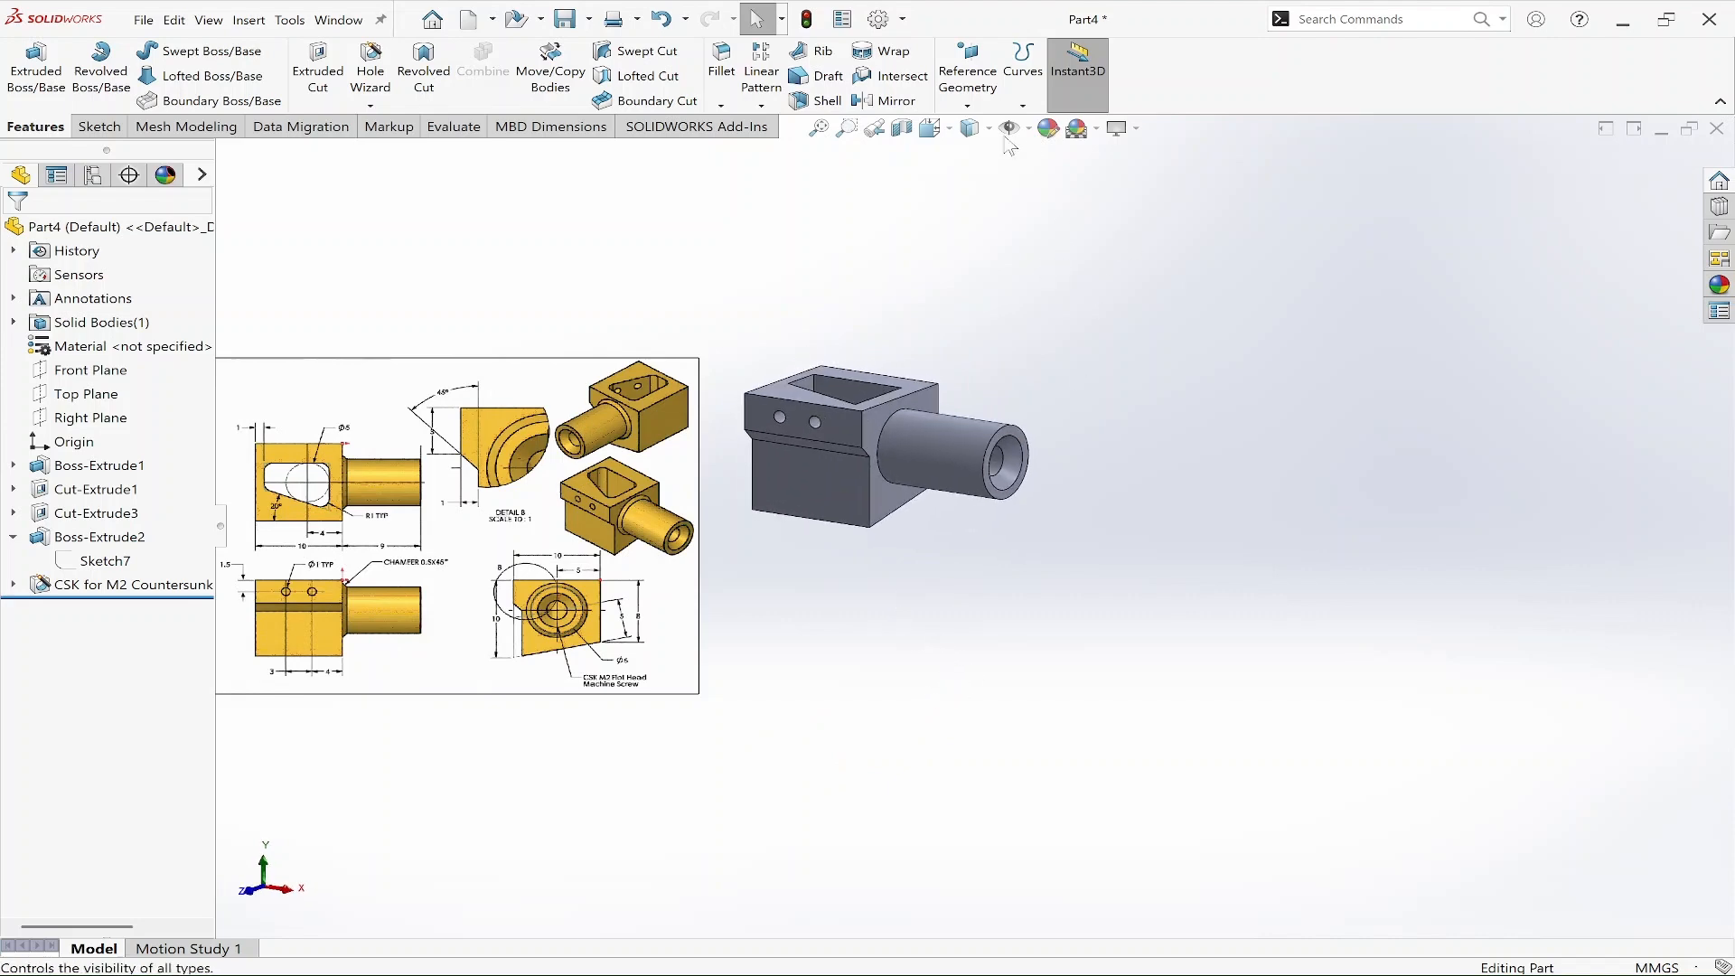
scroll(477, 515, down, 3)
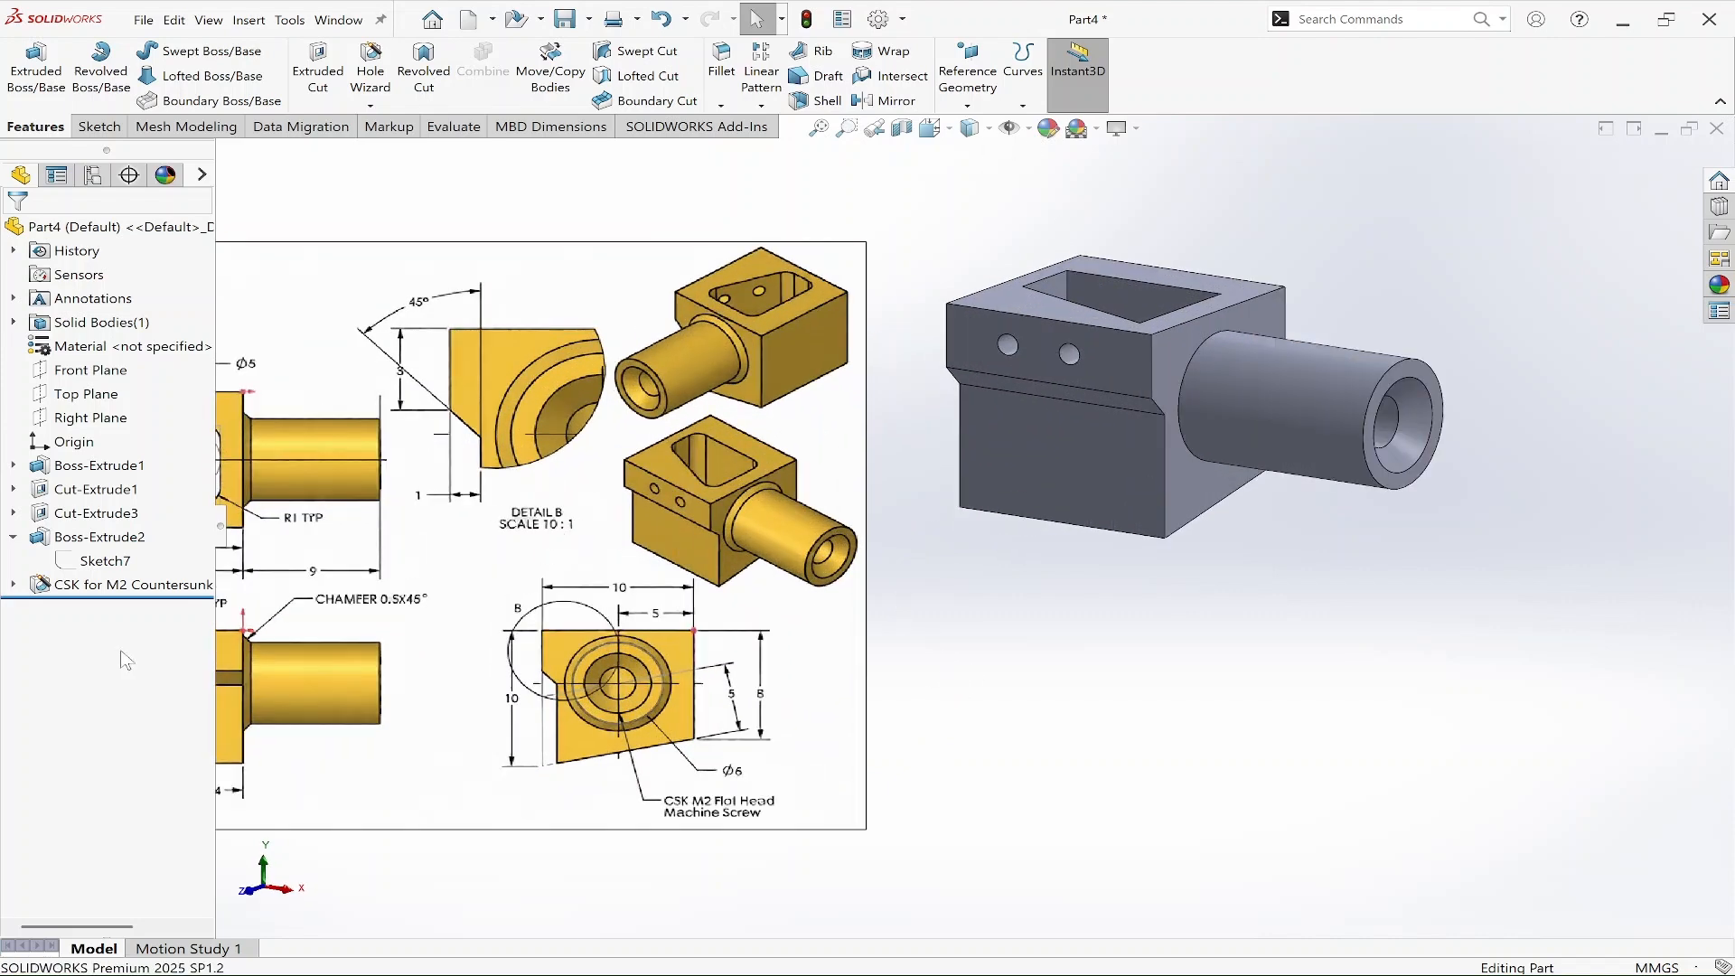
Zoom in and out across the reference drawing to examine its dimensions and callouts.
scroll(312, 565, up, 2)
scroll(452, 494, down, 7)
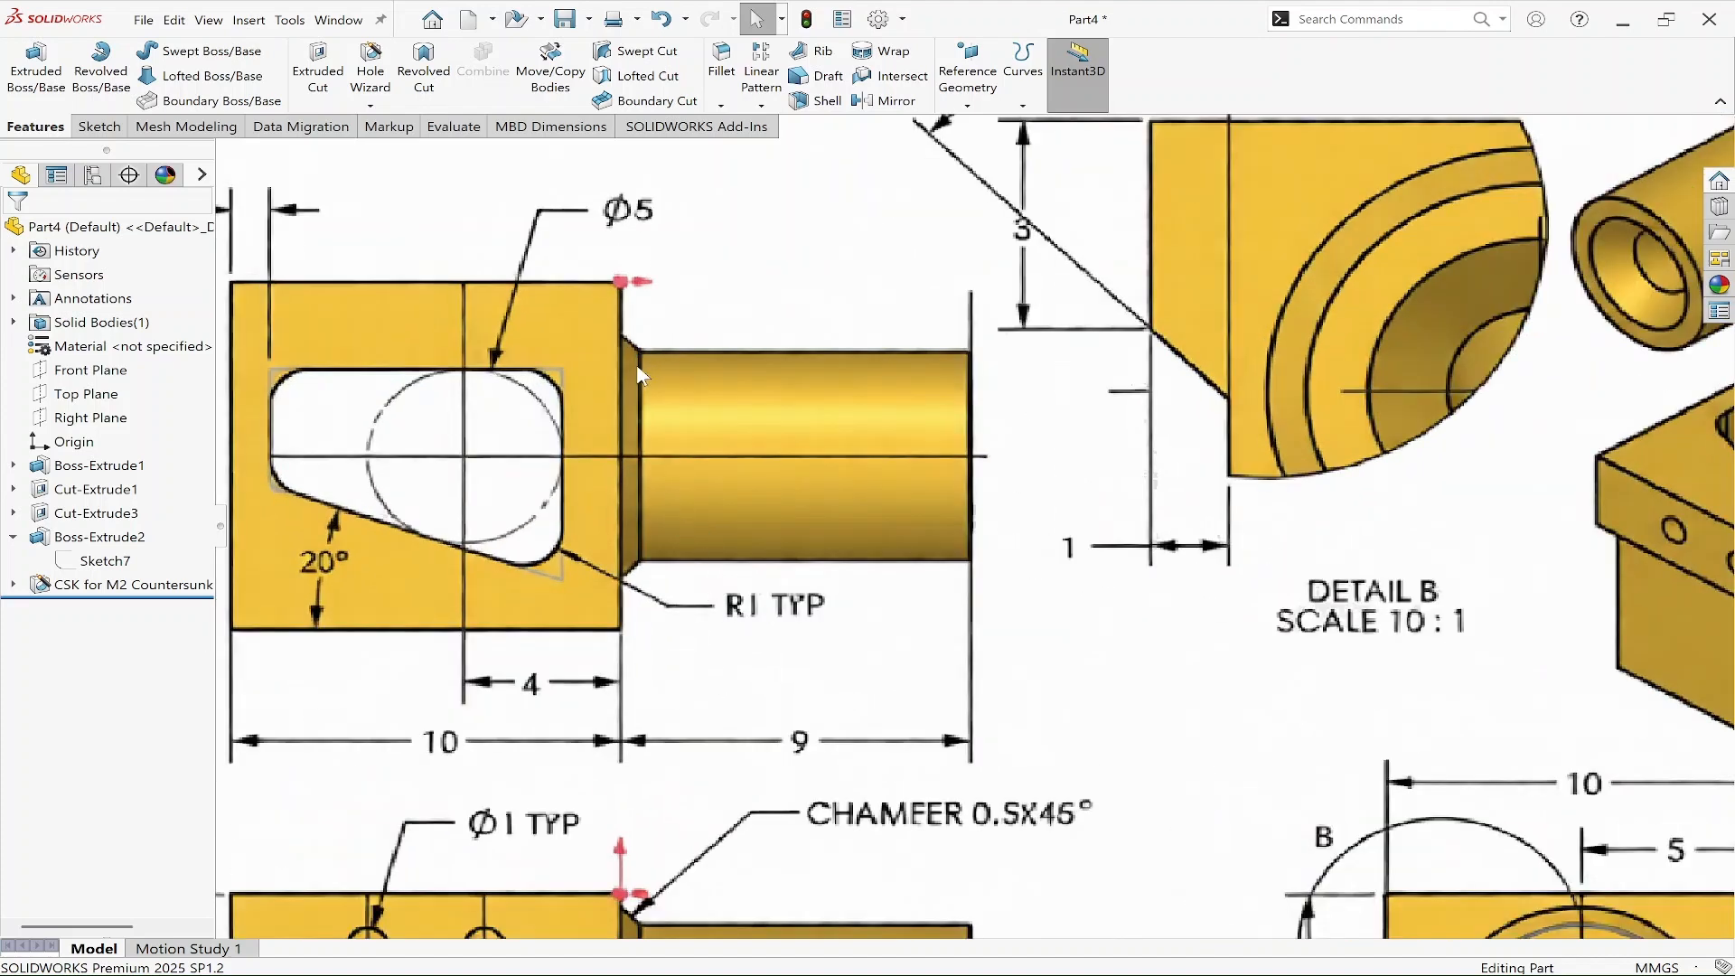
scroll(637, 556, up, 5)
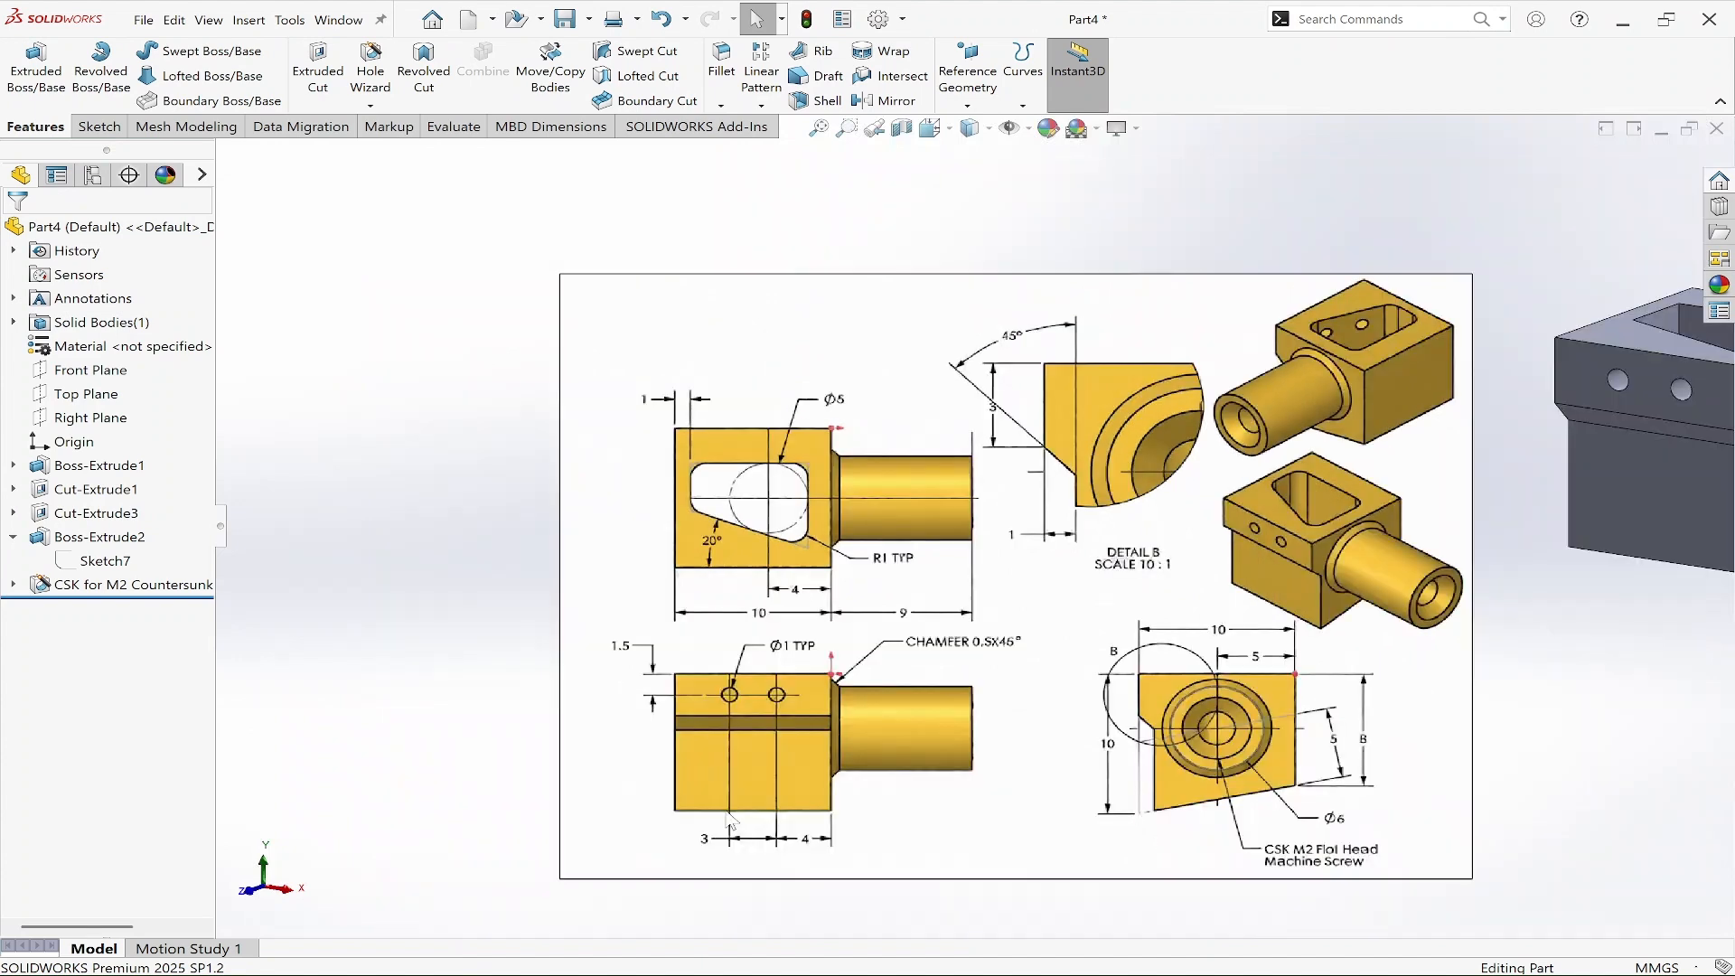
scroll(947, 652, down, 3)
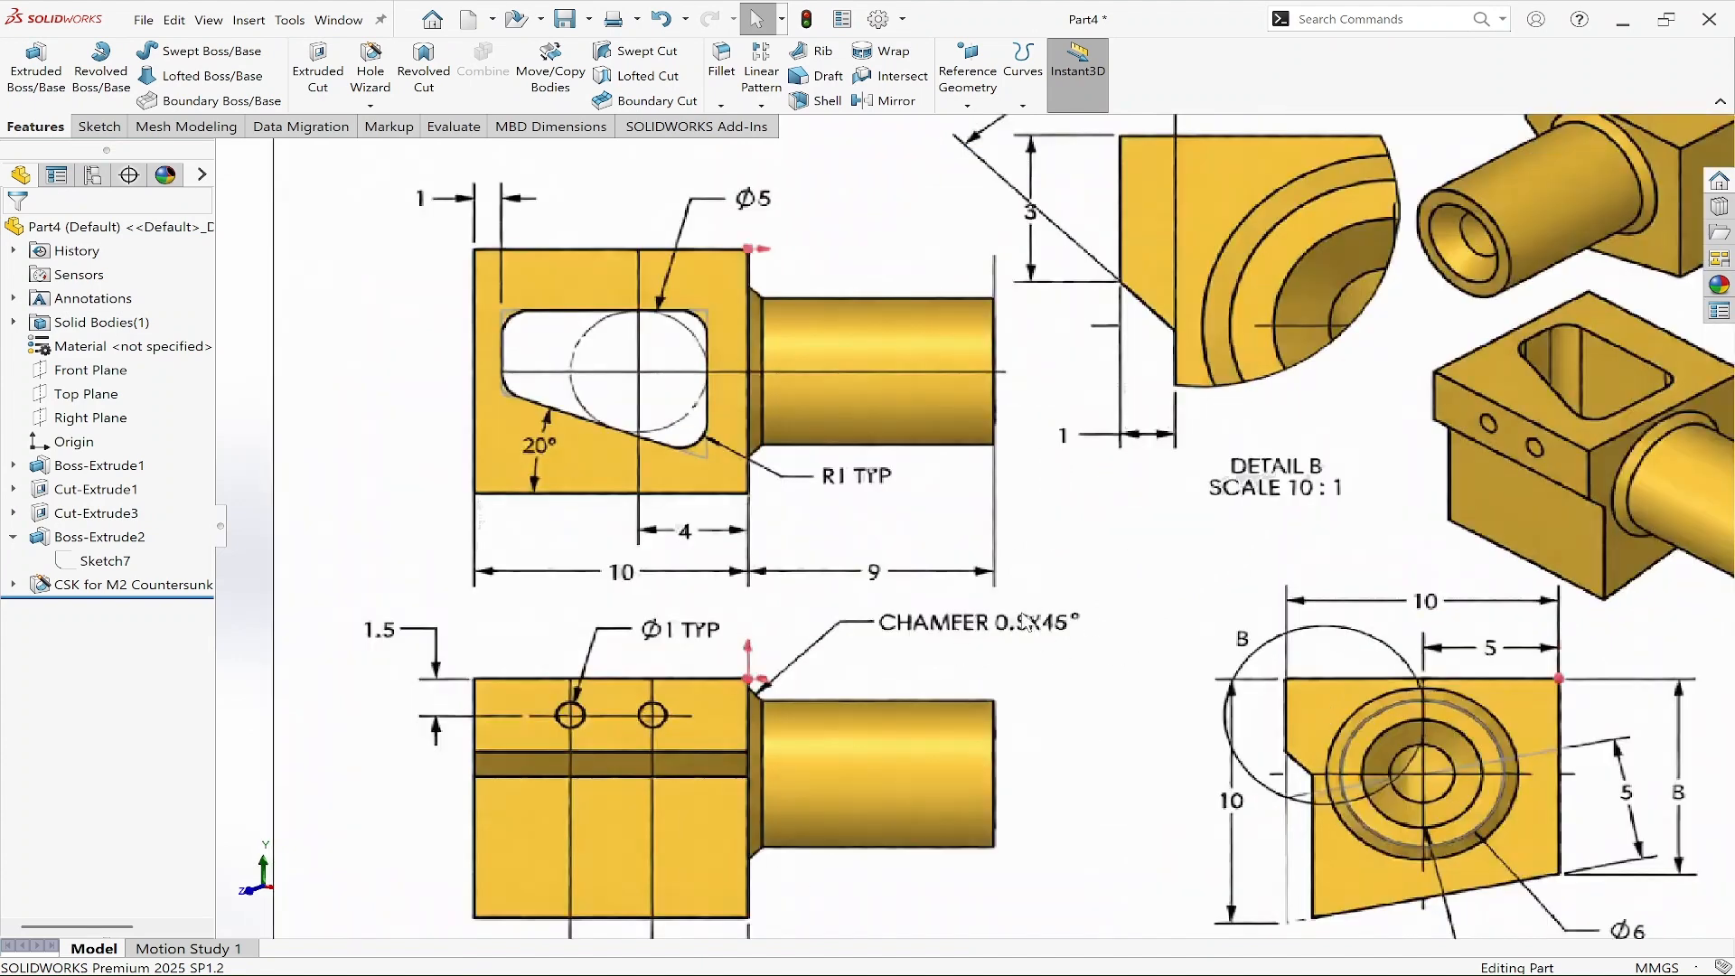
scroll(1077, 629, up, 5)
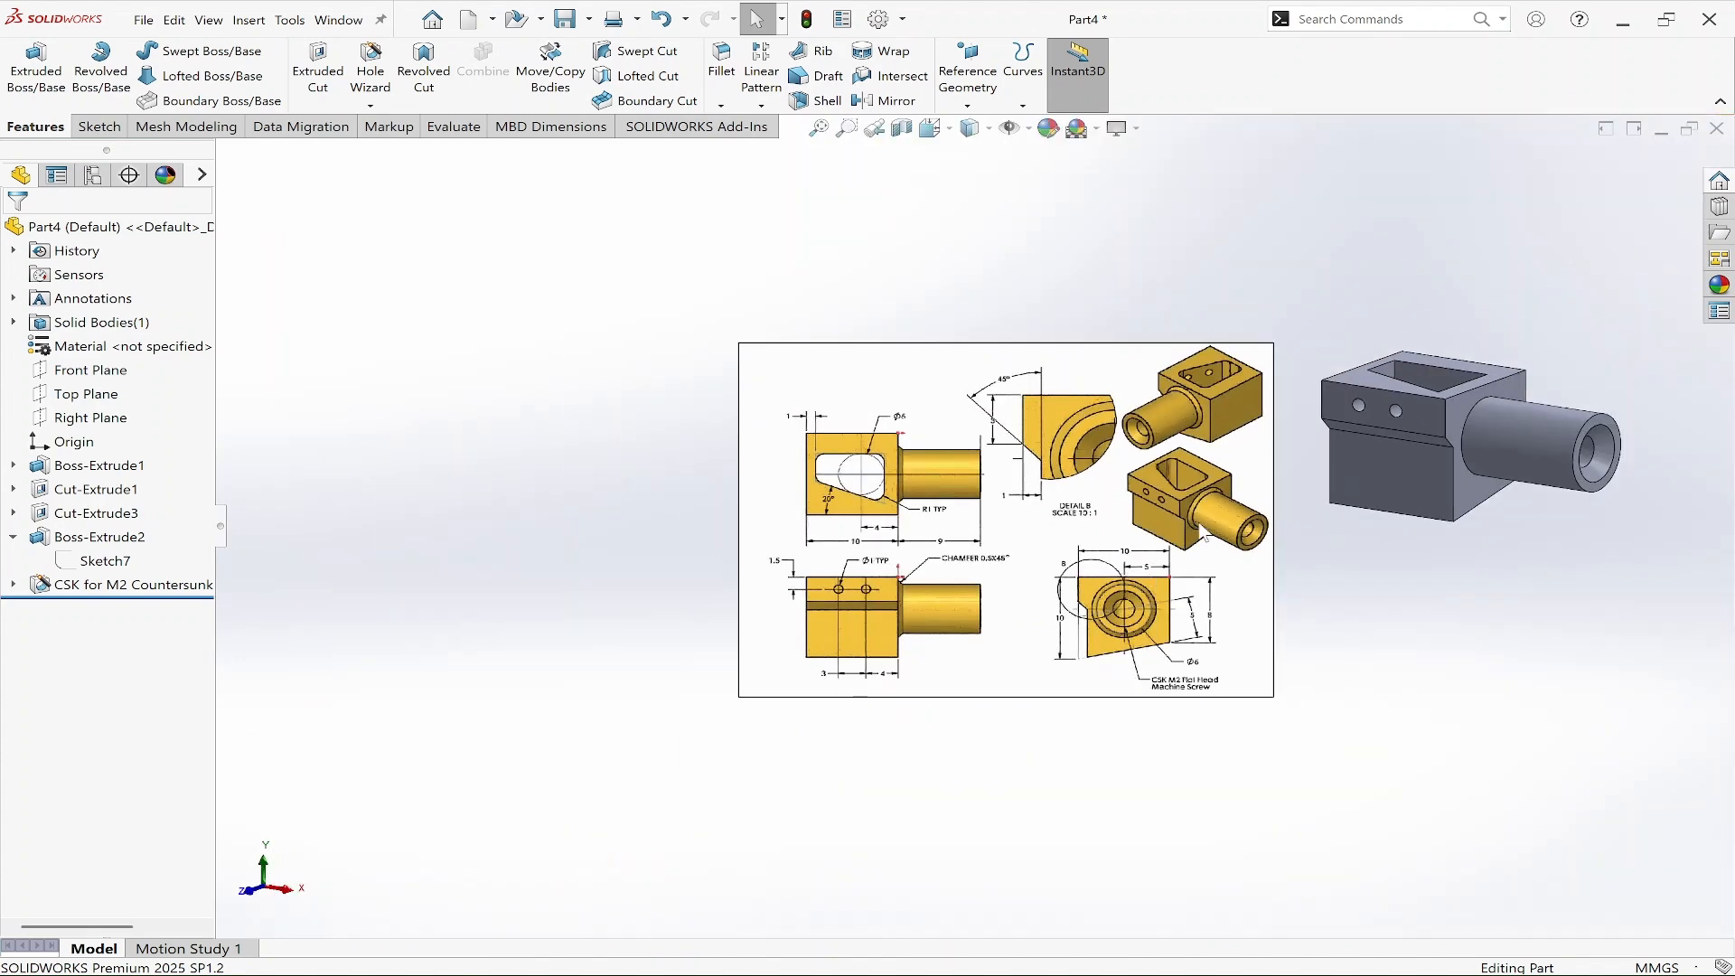
scroll(1500, 370, down, 3)
scroll(1504, 361, down, 2)
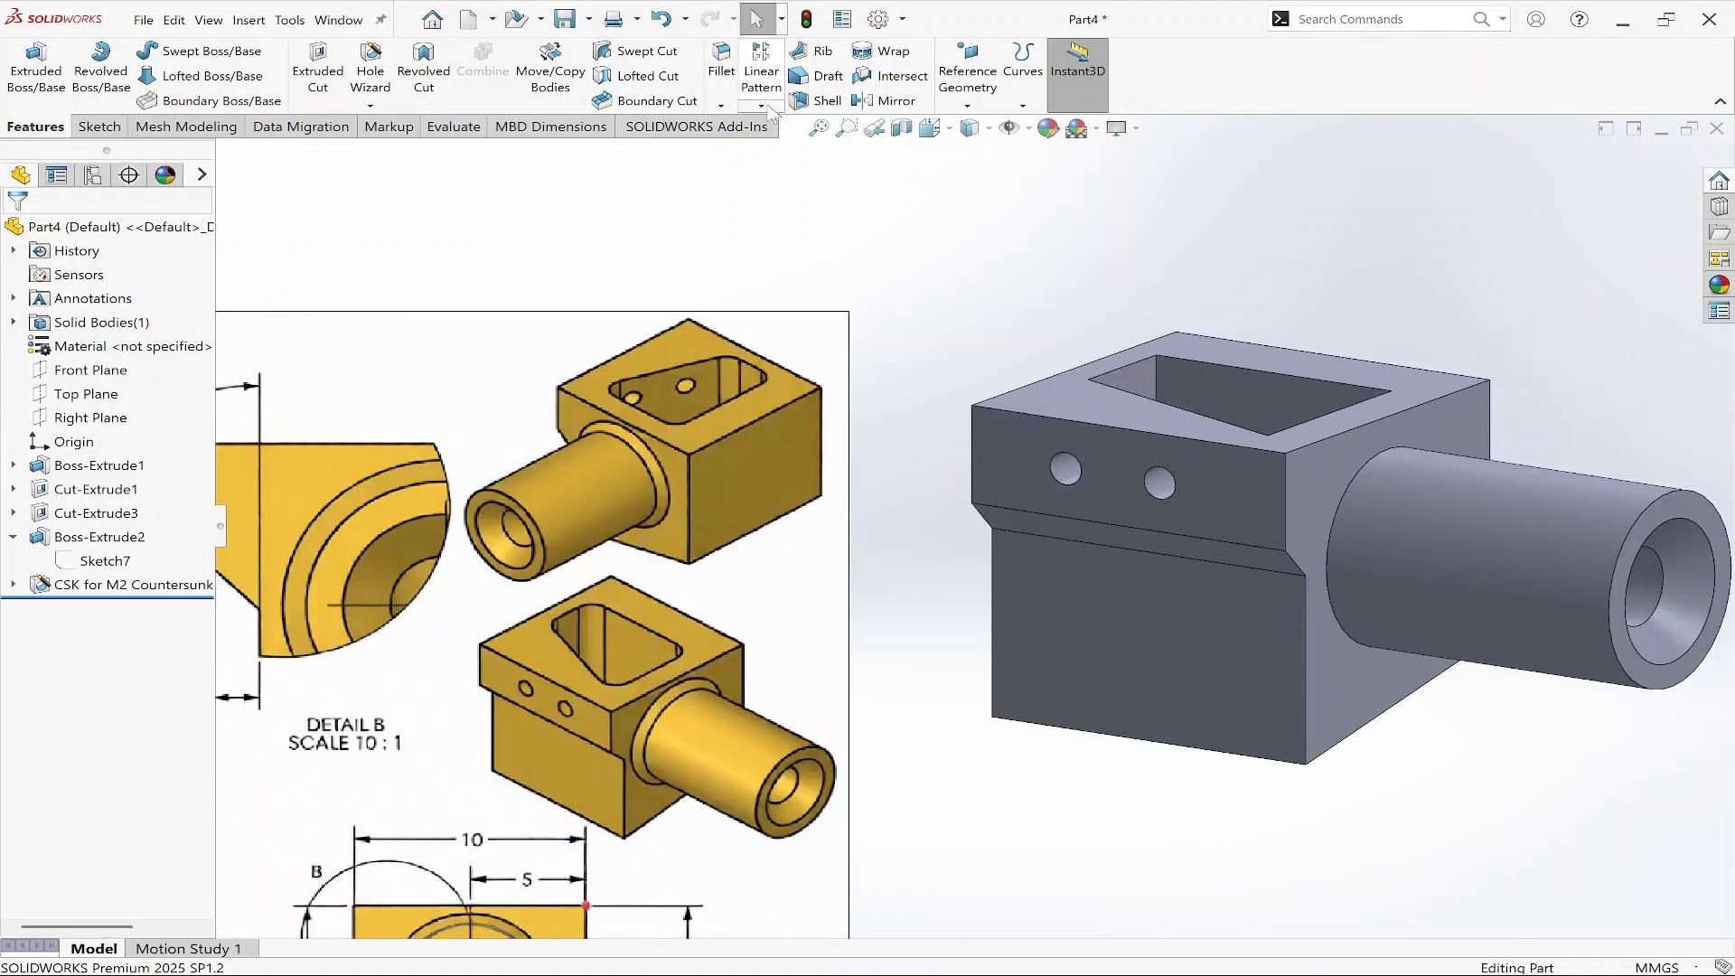
Chamfer the edge where the Ø6 boss meets the block with a 0.5 mm distance at 45°.
drag(689, 39, 762, 129)
key(Escape)
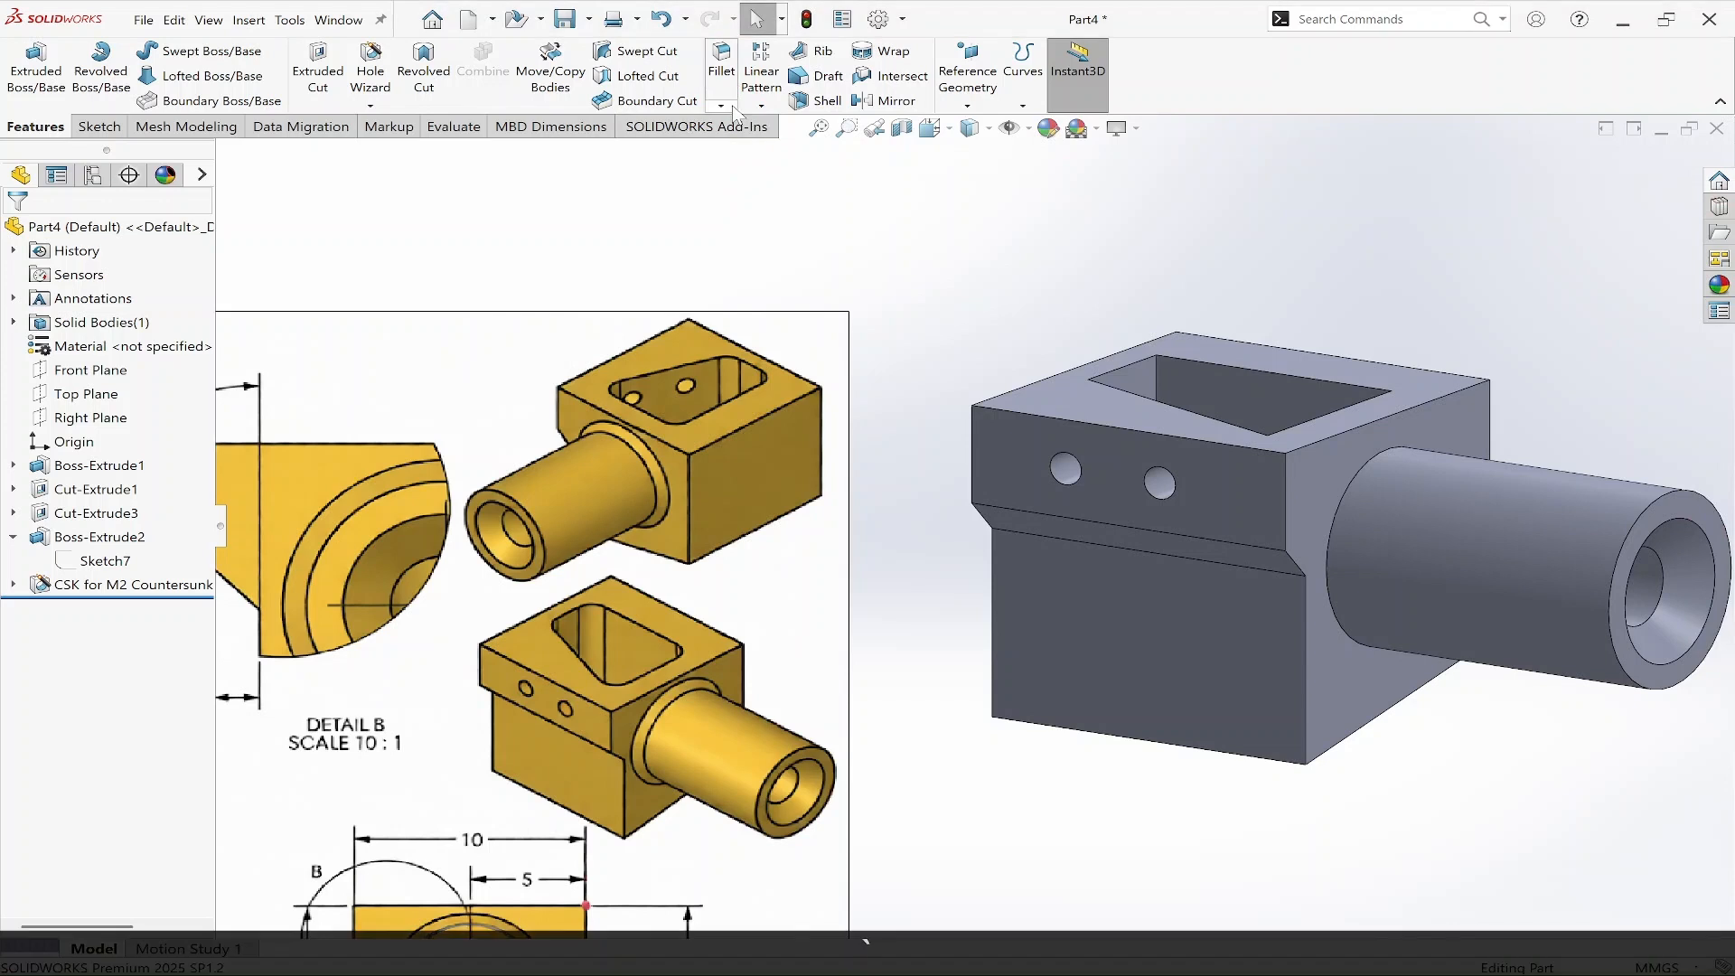
click(720, 105)
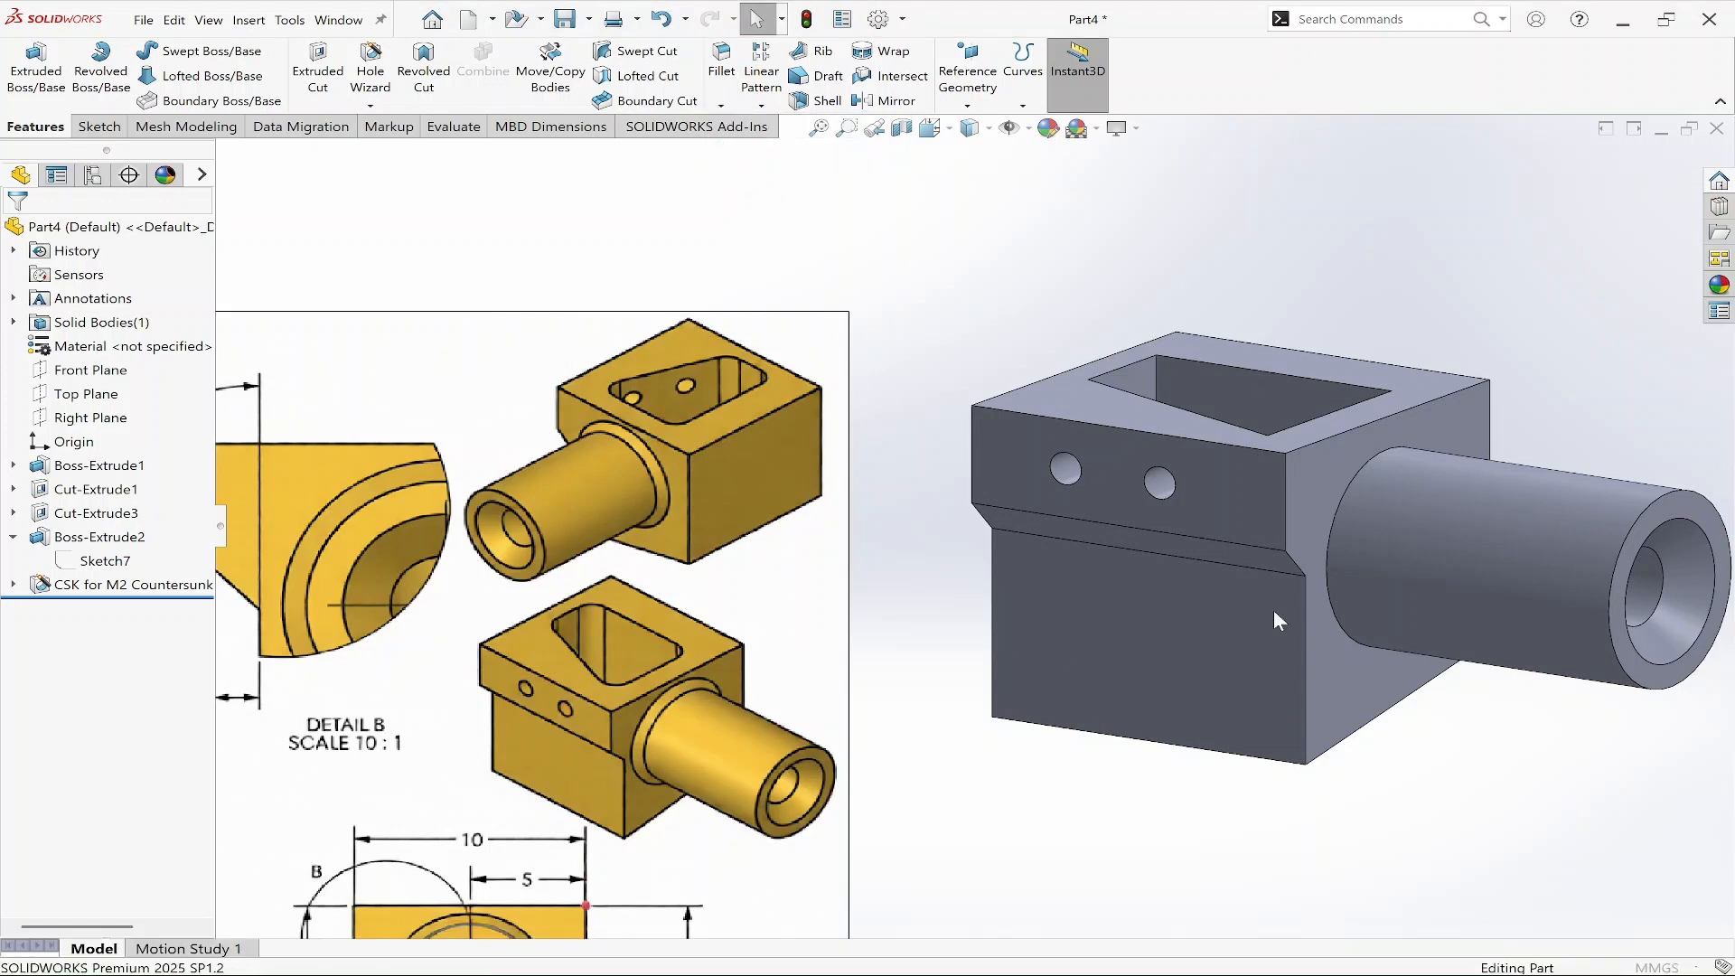
click(1340, 522)
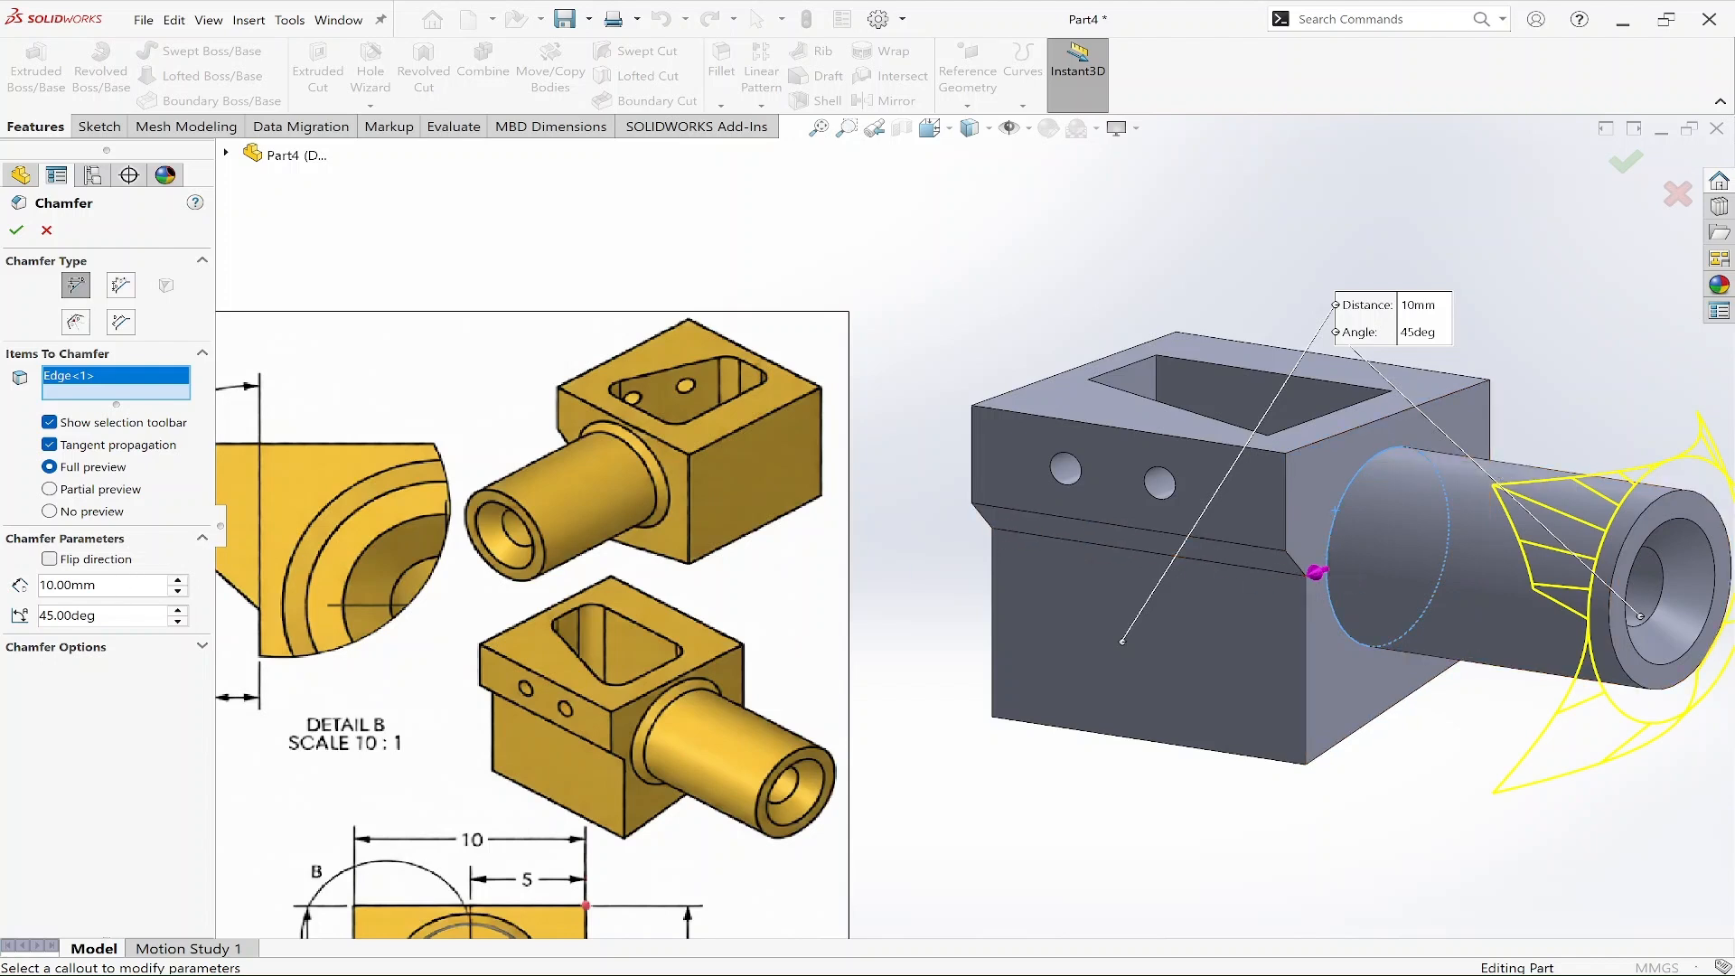
double_click(69, 585)
text(0.5)
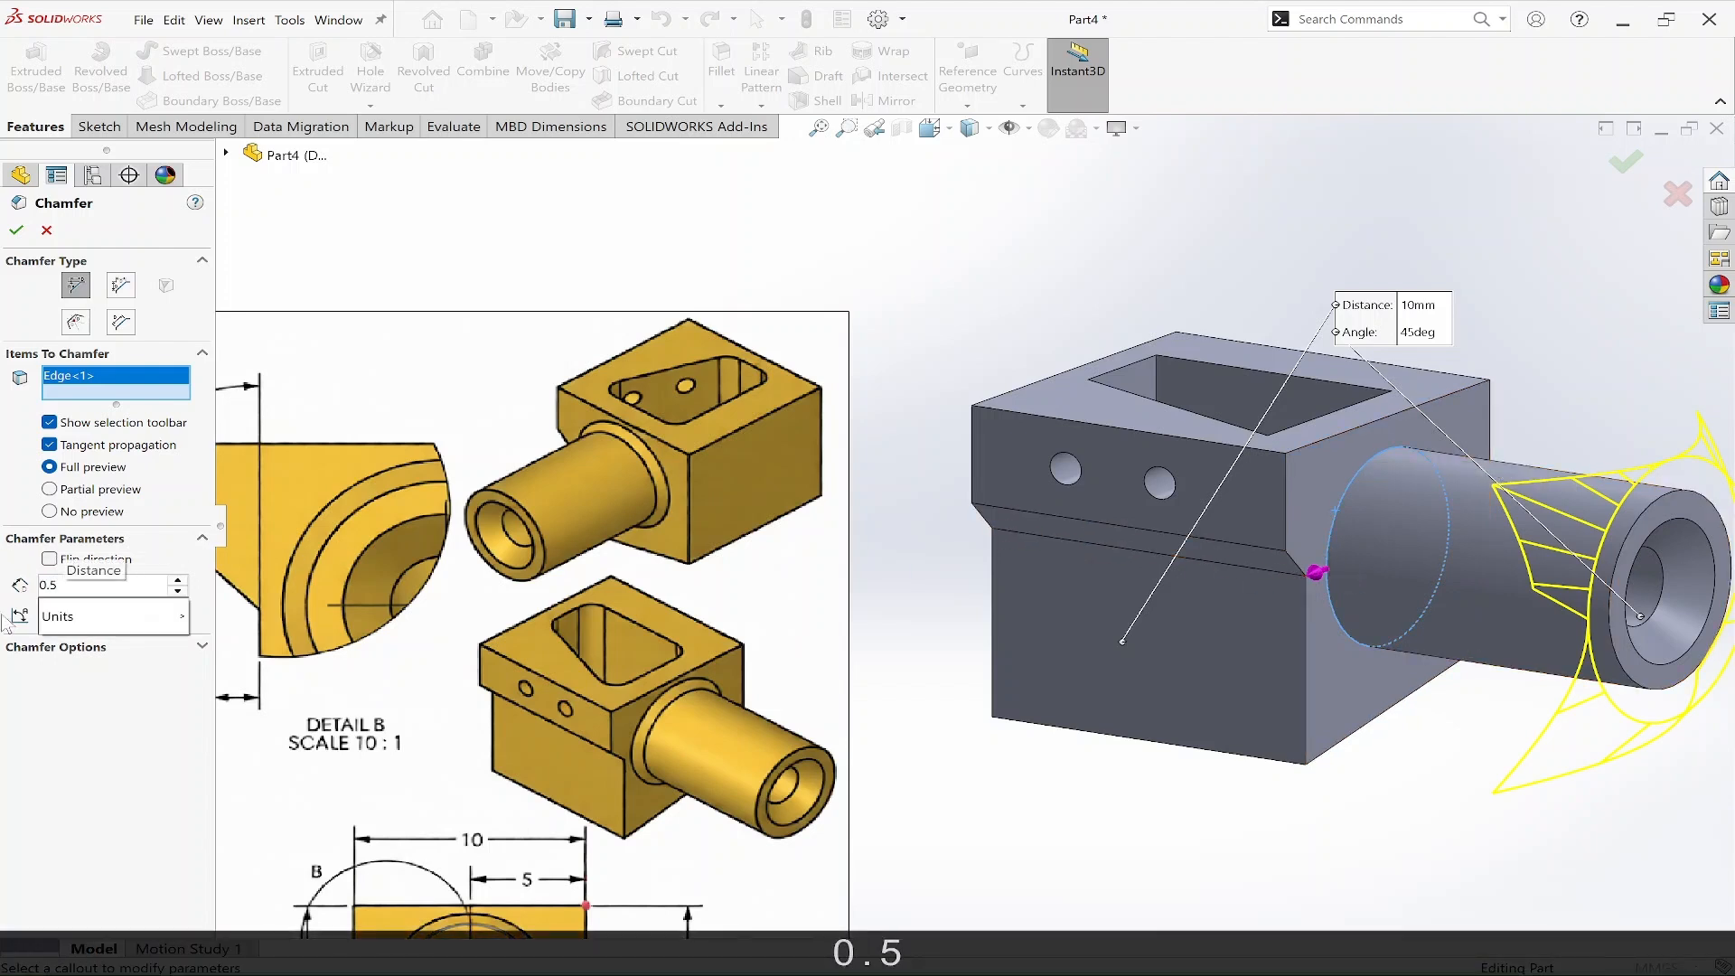
click(74, 795)
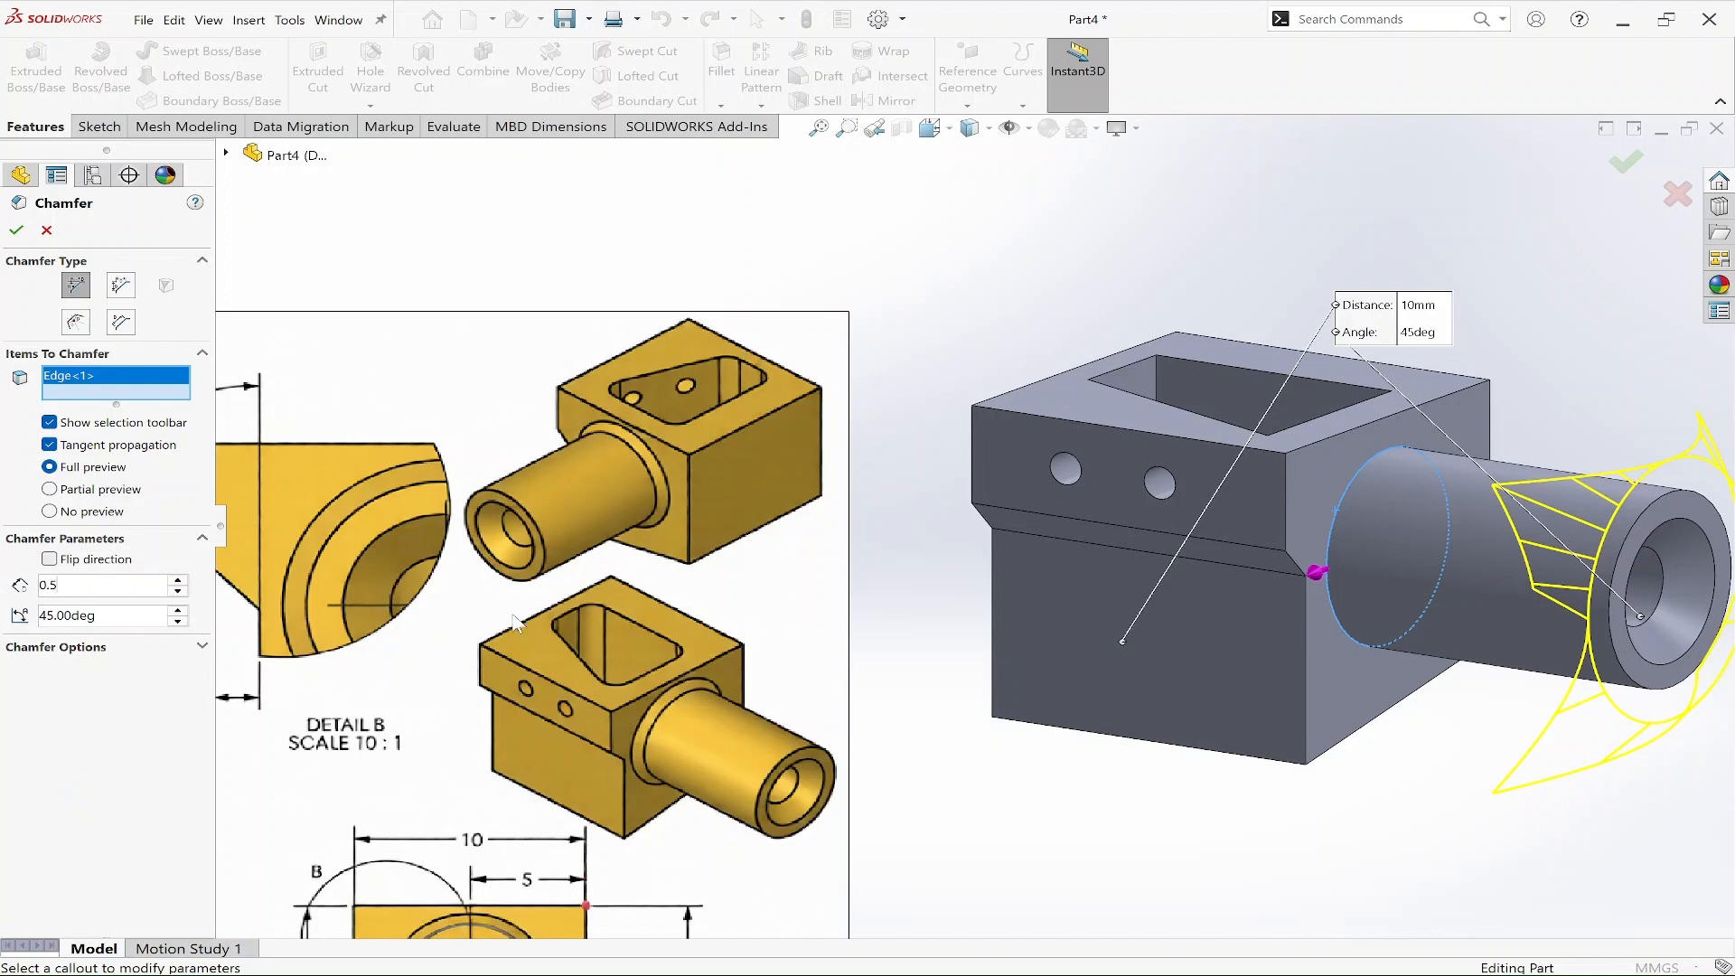
click(16, 230)
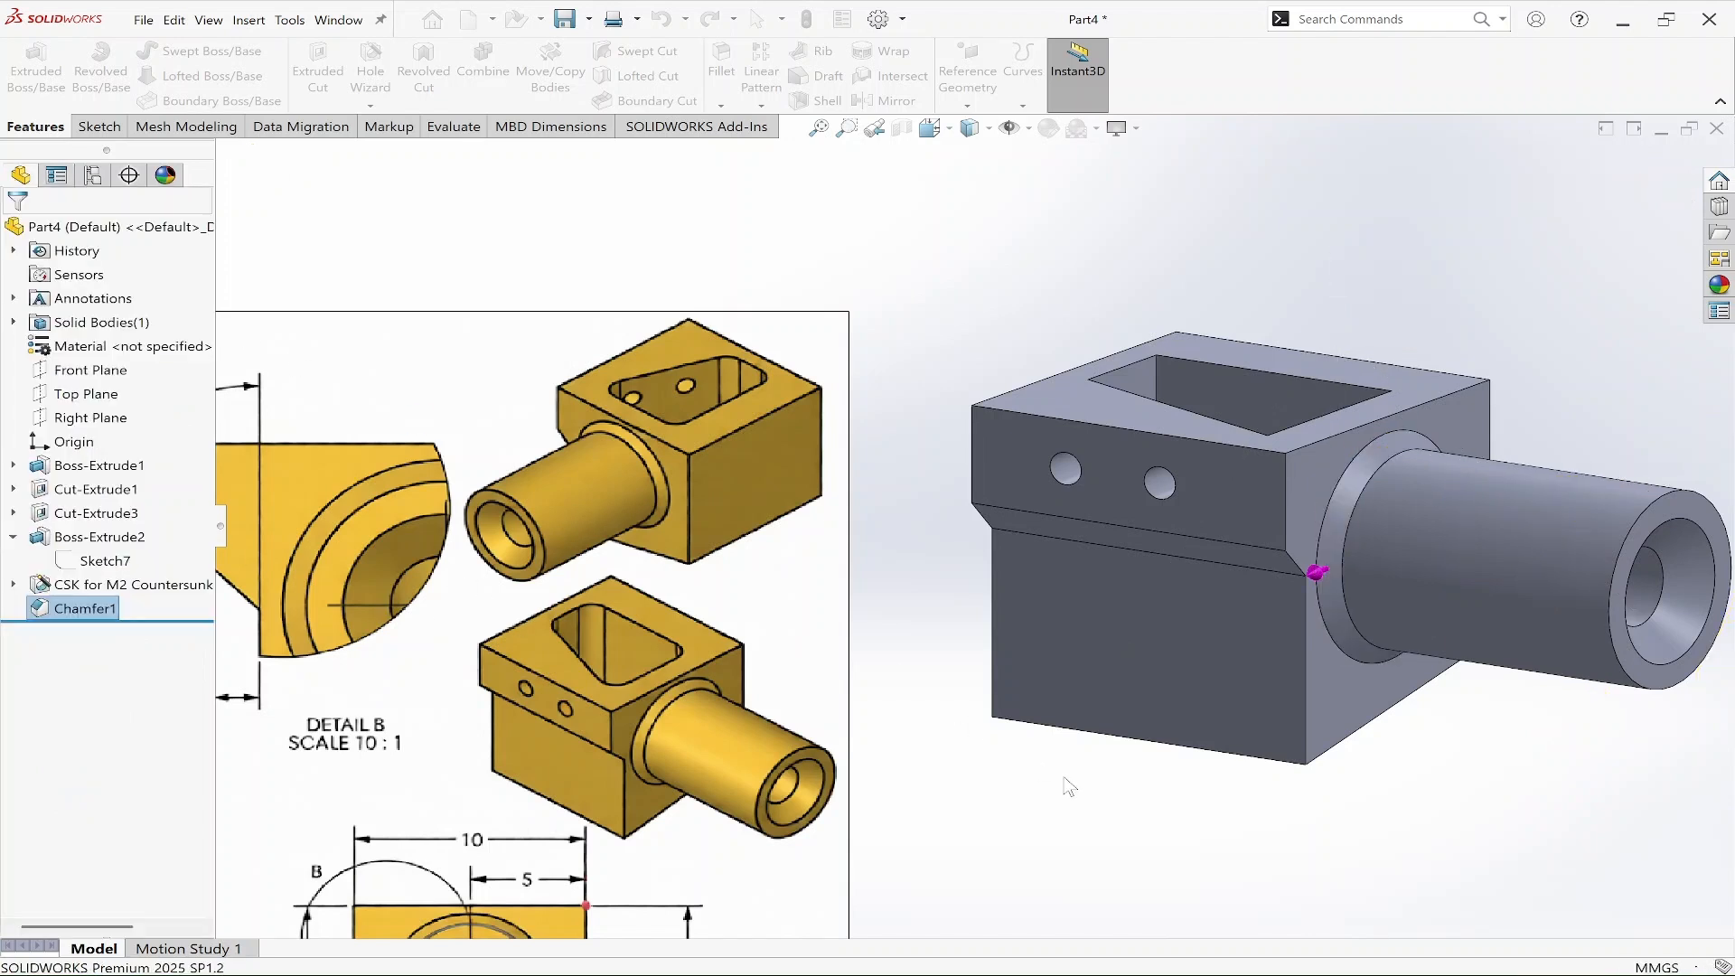
Fillet the four vertical inner edges of the angled pocket with a 1 mm radius.
scroll(1164, 803, up, 1)
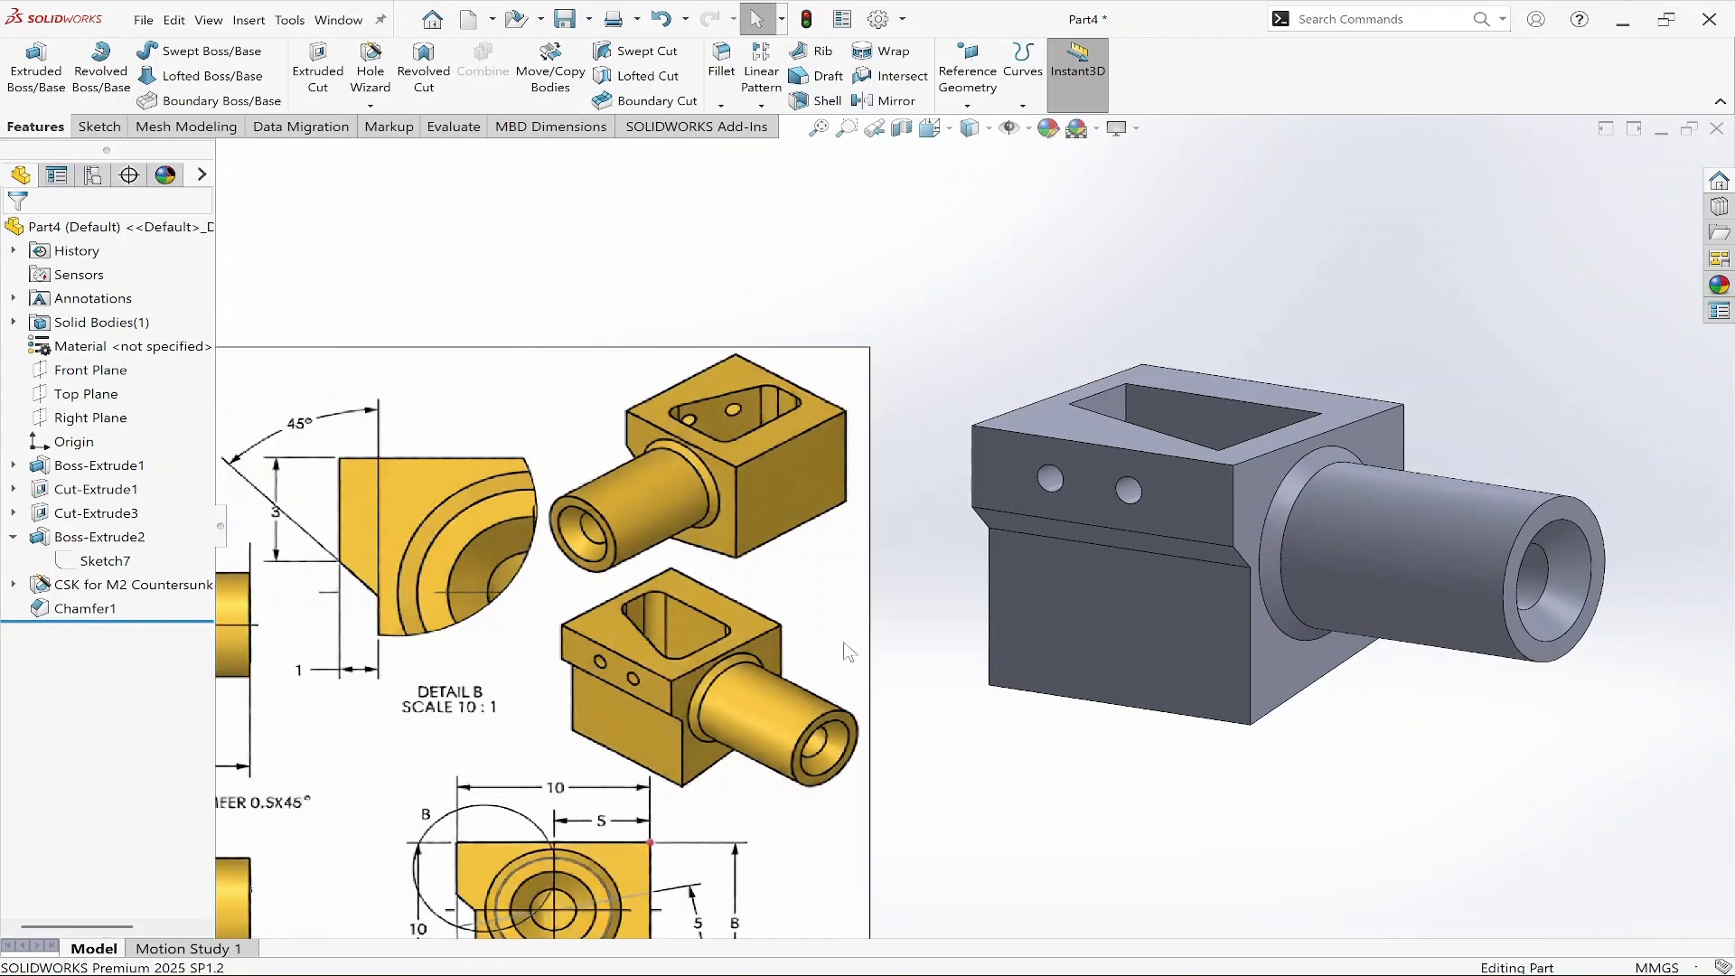
scroll(828, 643, up, 2)
scroll(564, 628, down, 4)
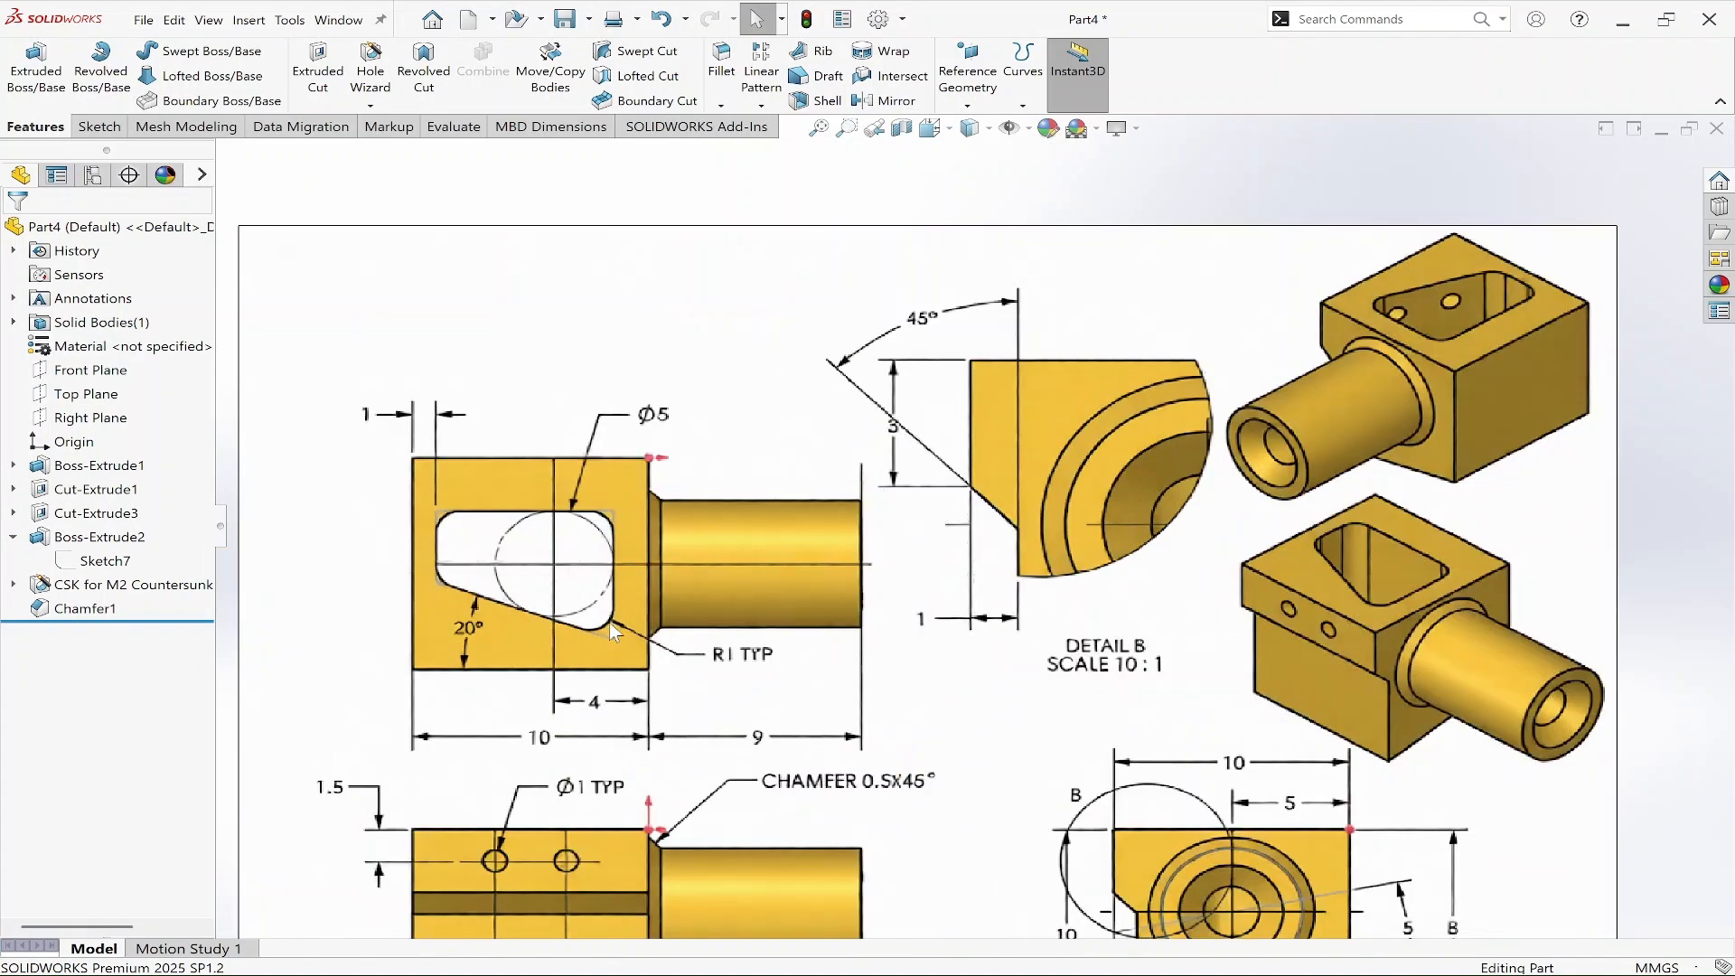
scroll(612, 633, down, 1)
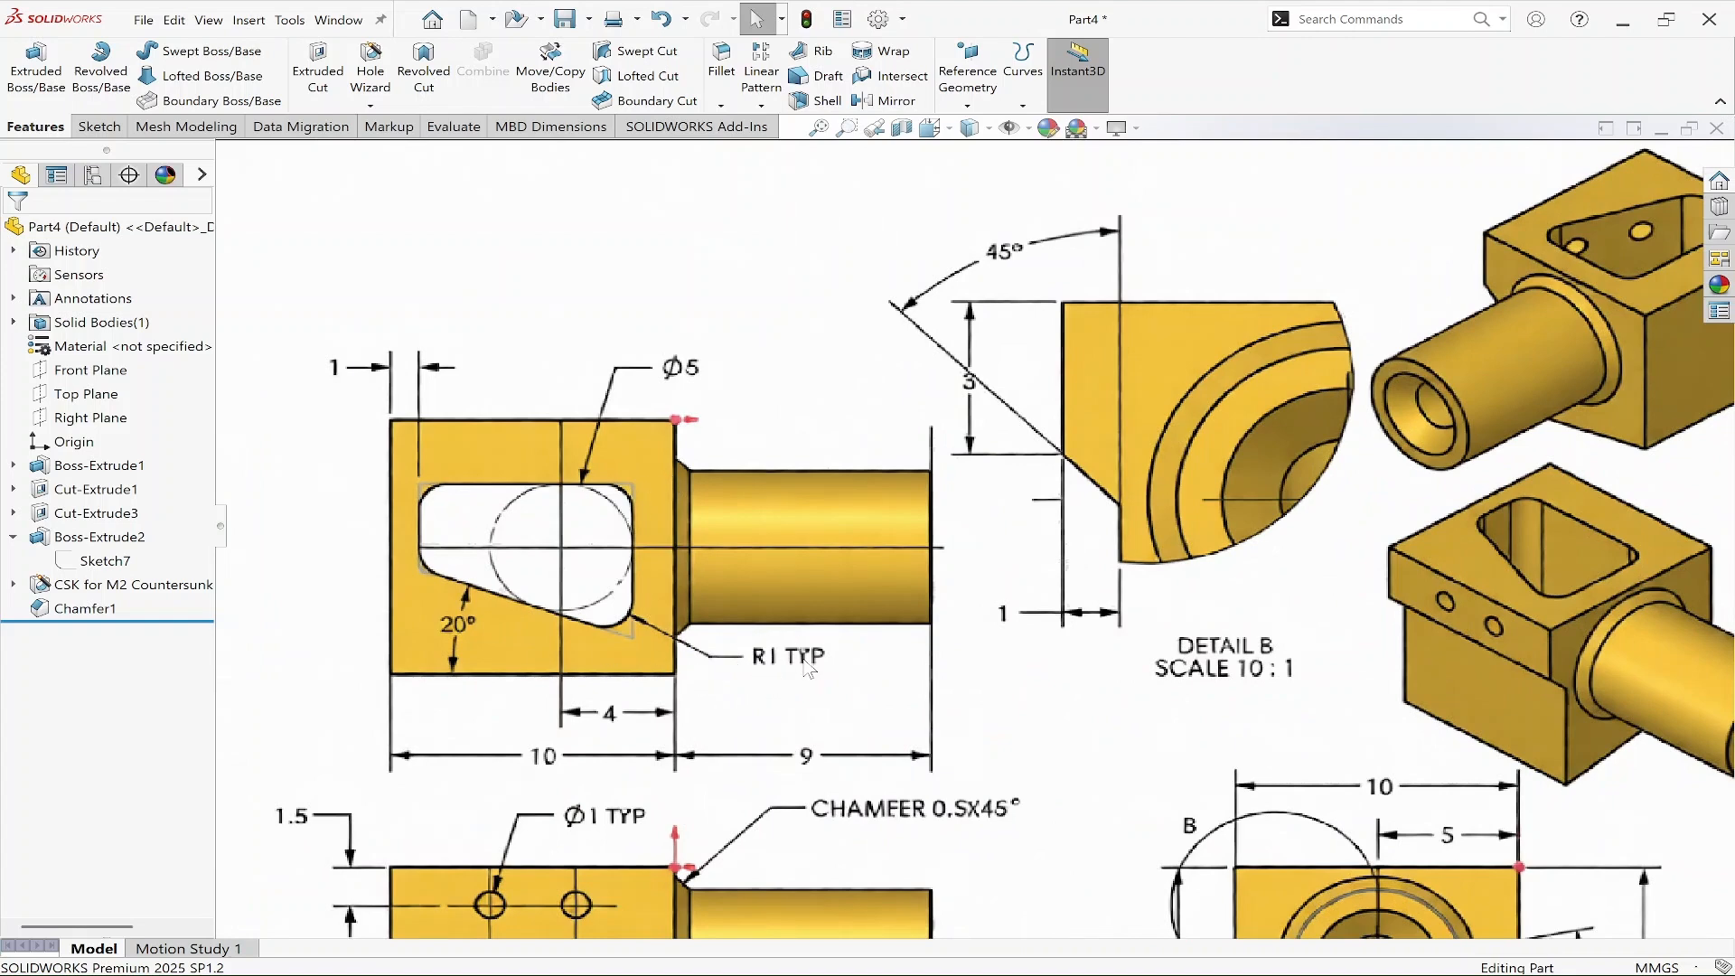
scroll(766, 676, up, 3)
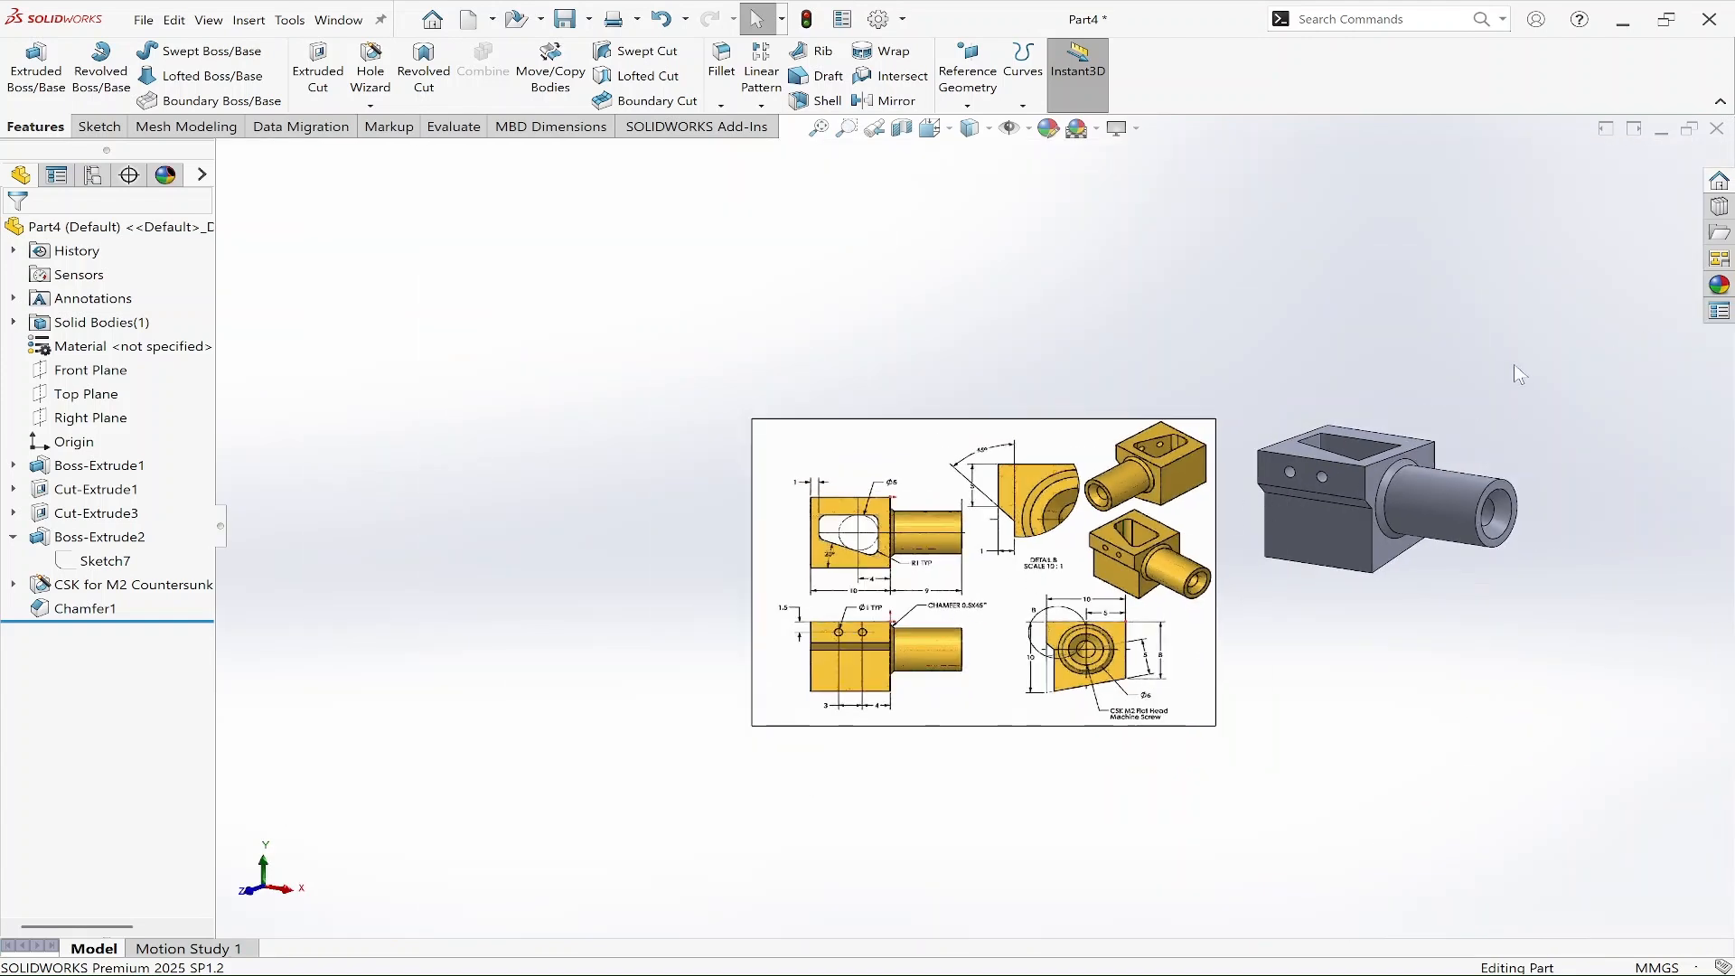
middle_drag(1515, 375, 1486, 492)
scroll(1448, 380, down, 4)
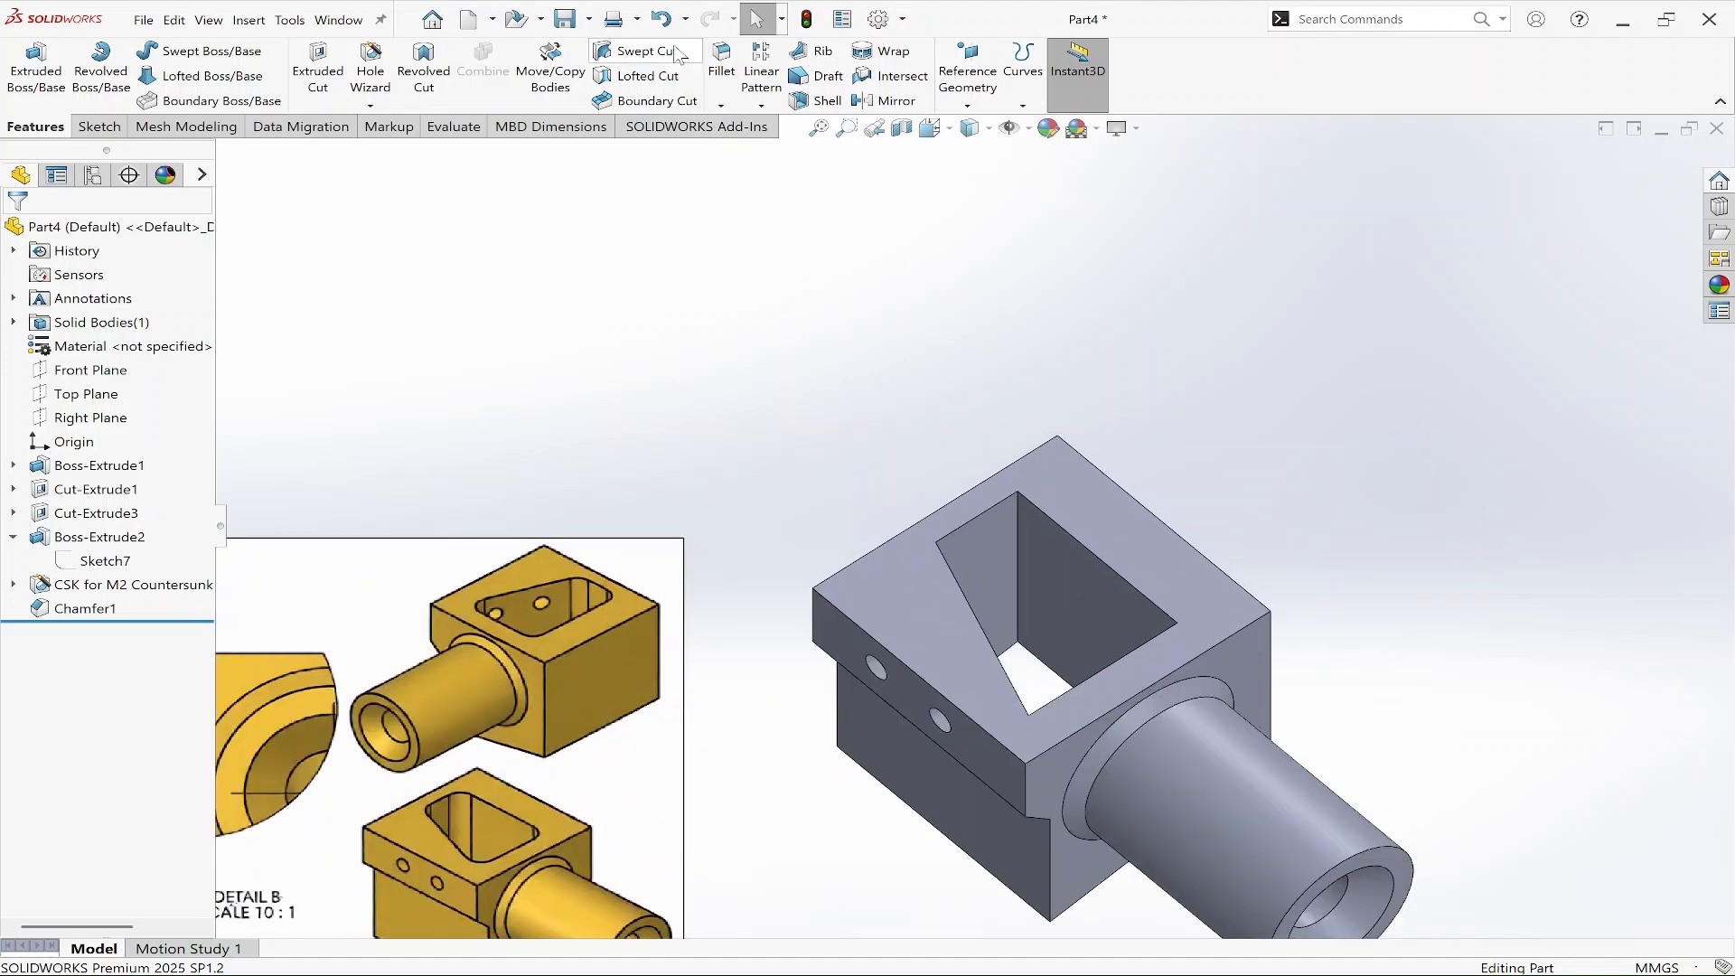
click(1017, 517)
middle_drag(1059, 751, 996, 542)
click(958, 650)
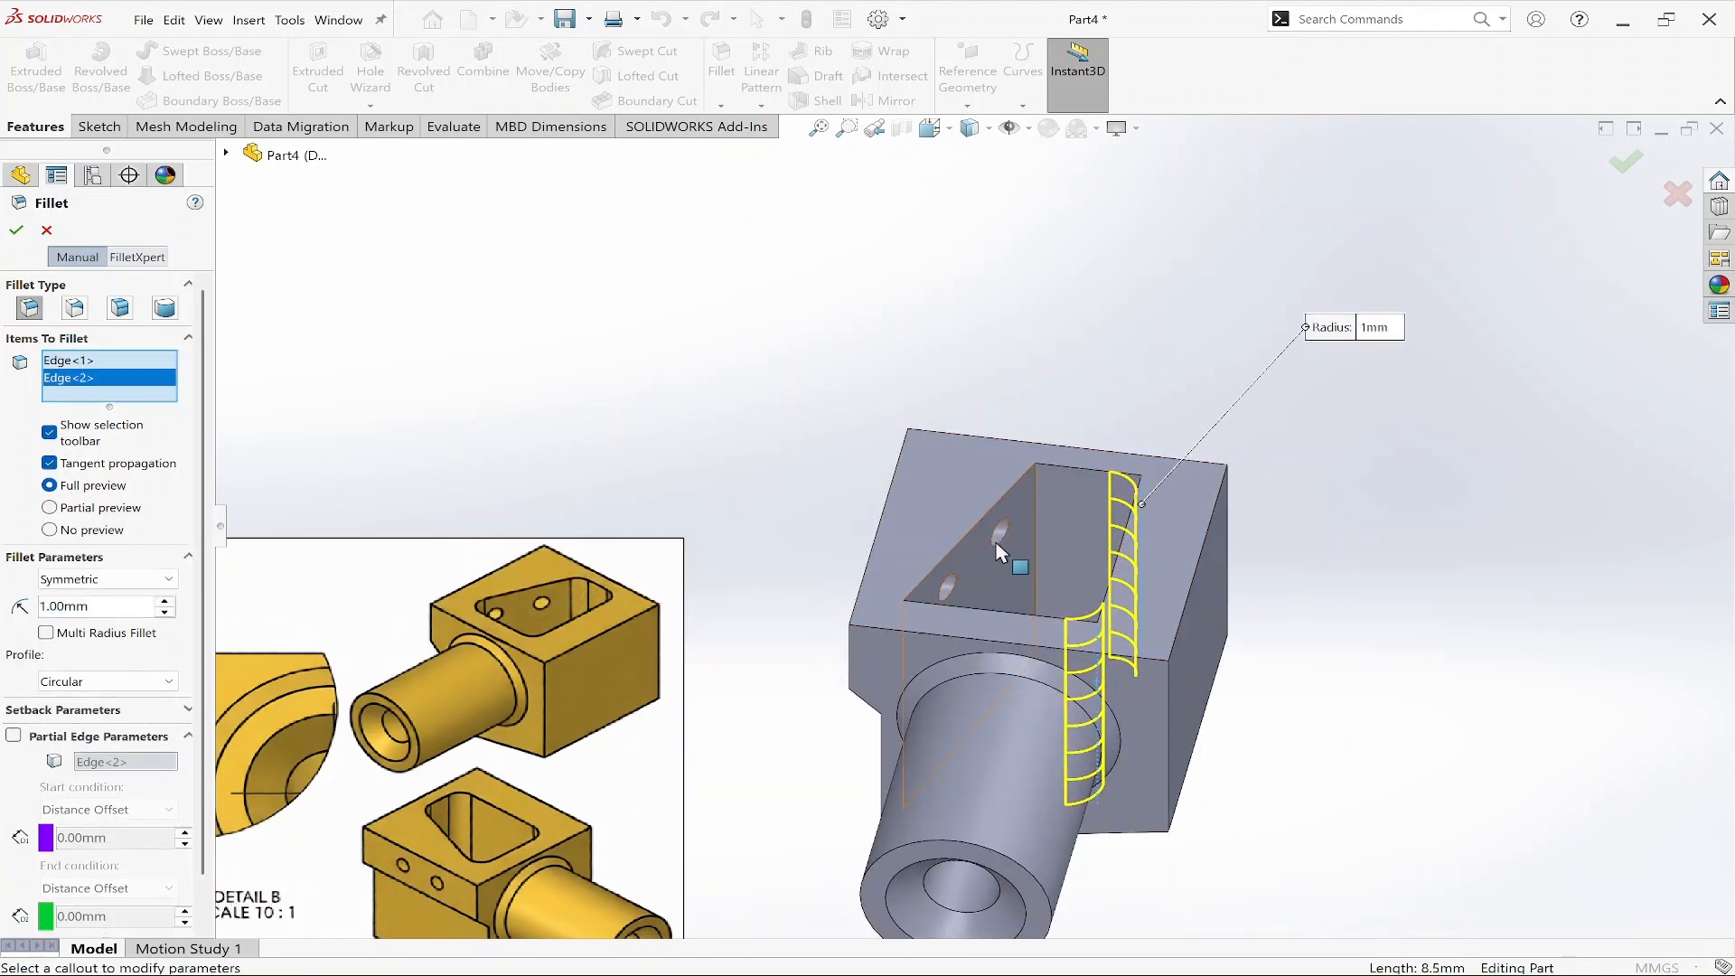
click(1035, 517)
middle_drag(1053, 592, 1068, 620)
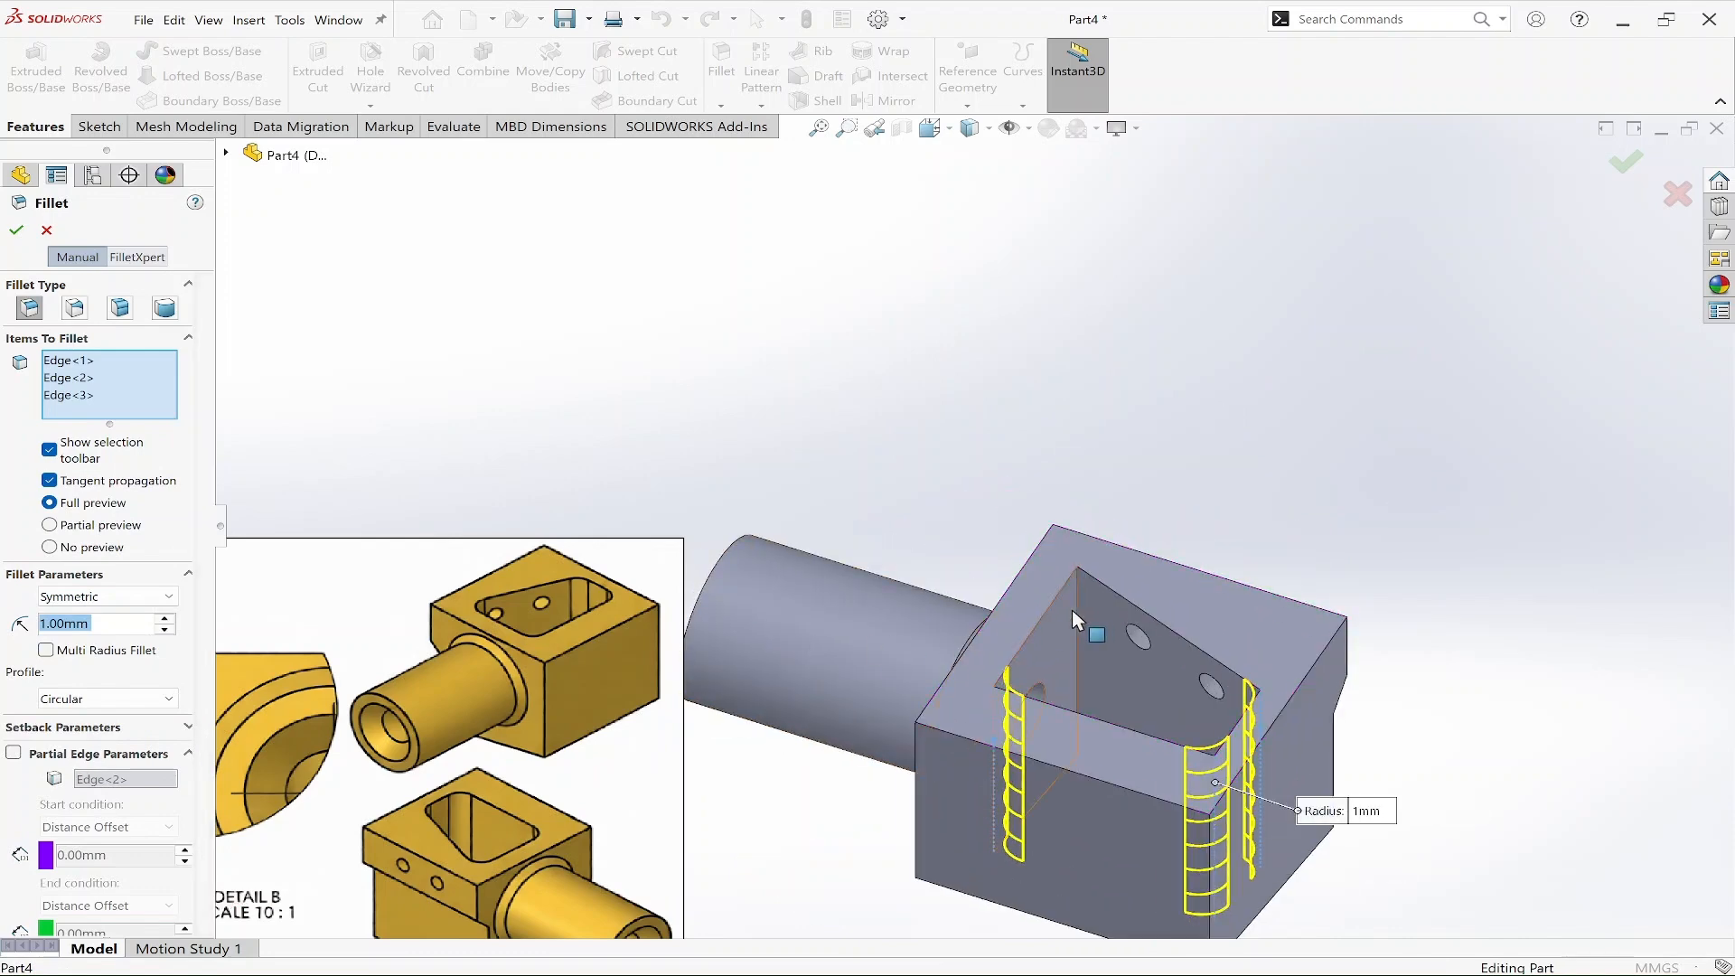
click(1077, 615)
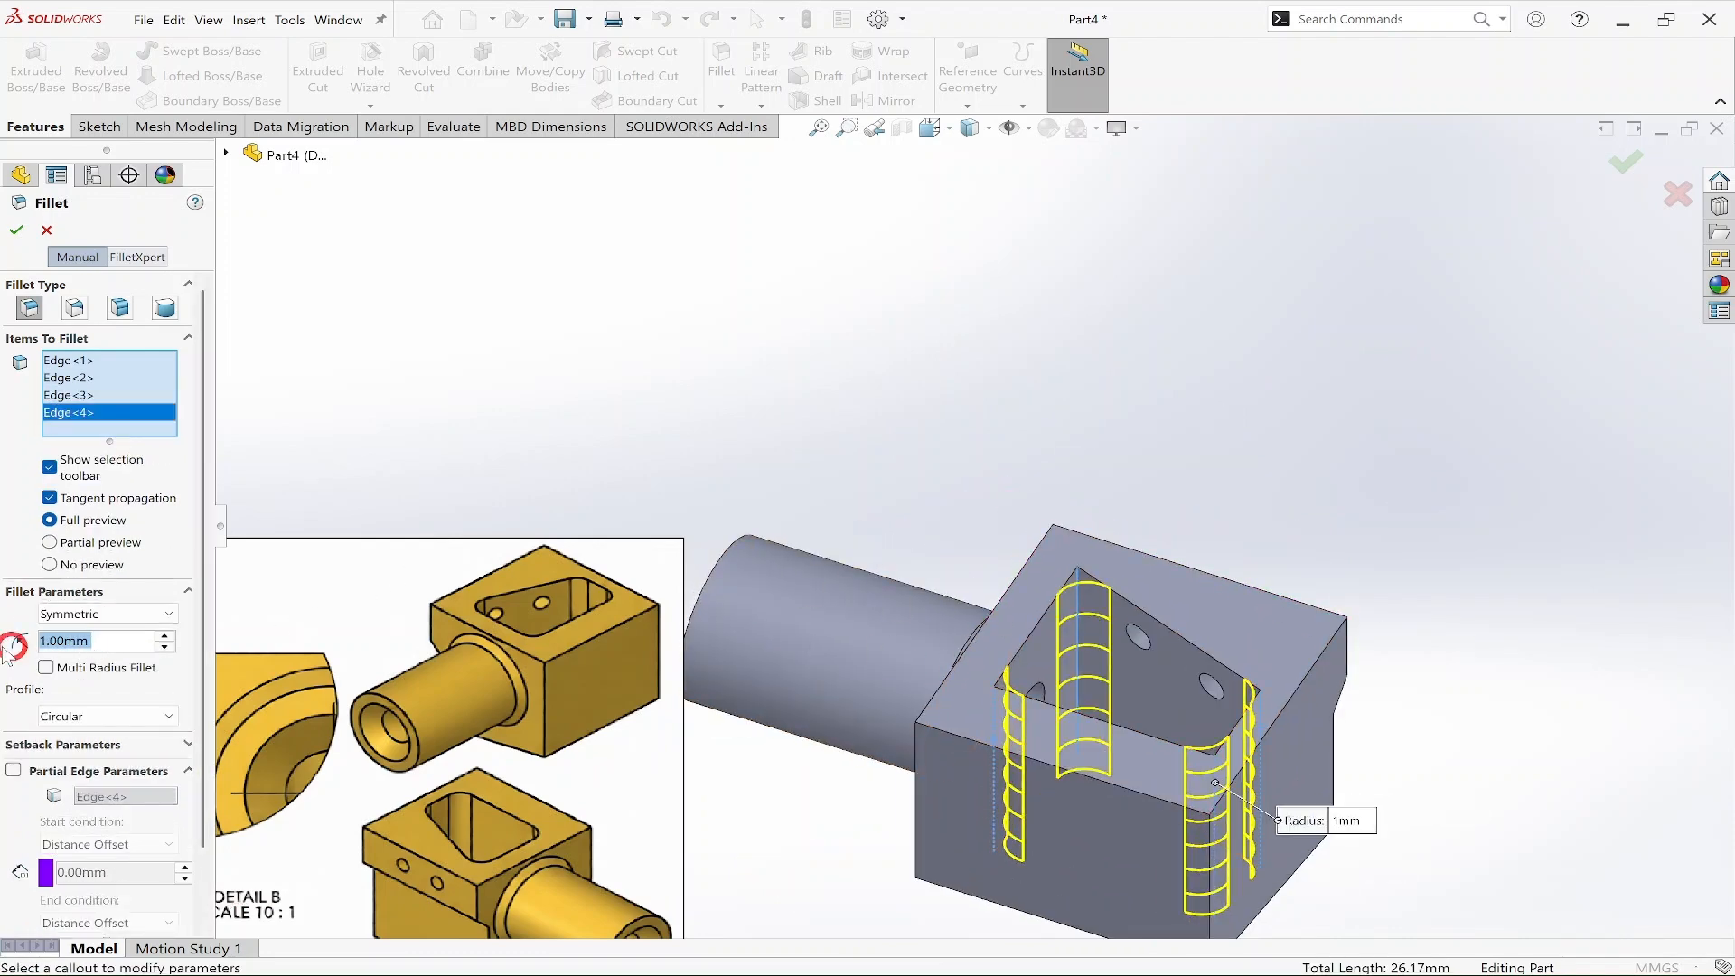
text(1)
key(Return)
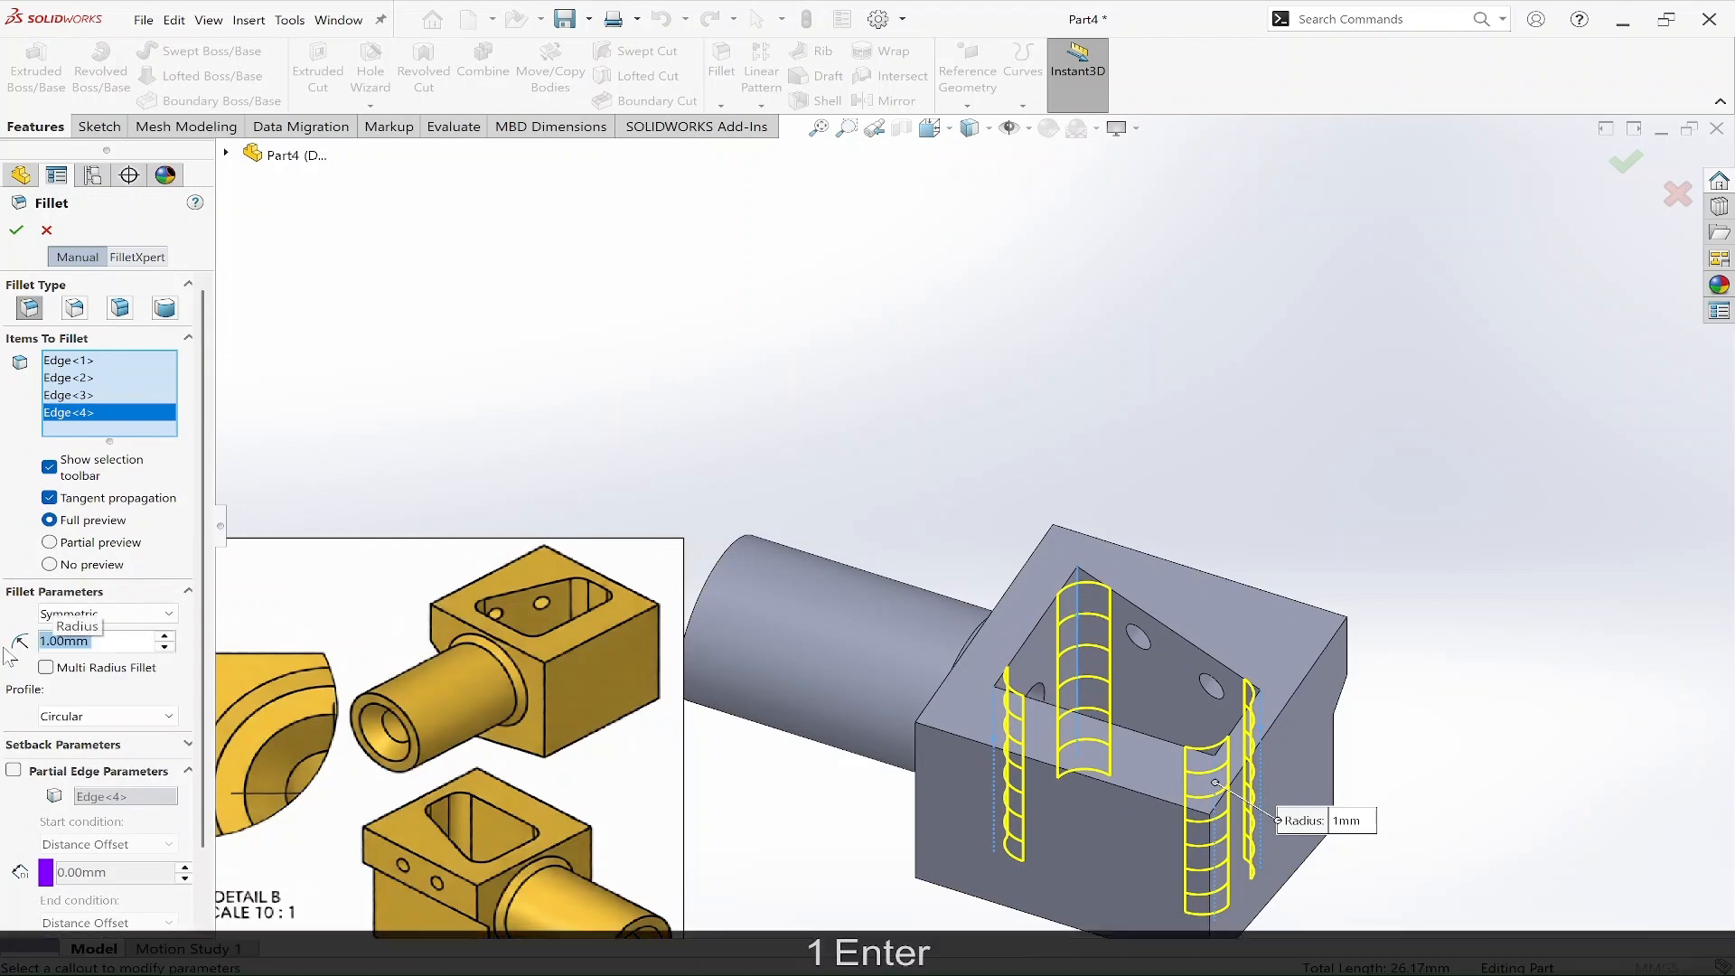
click(16, 229)
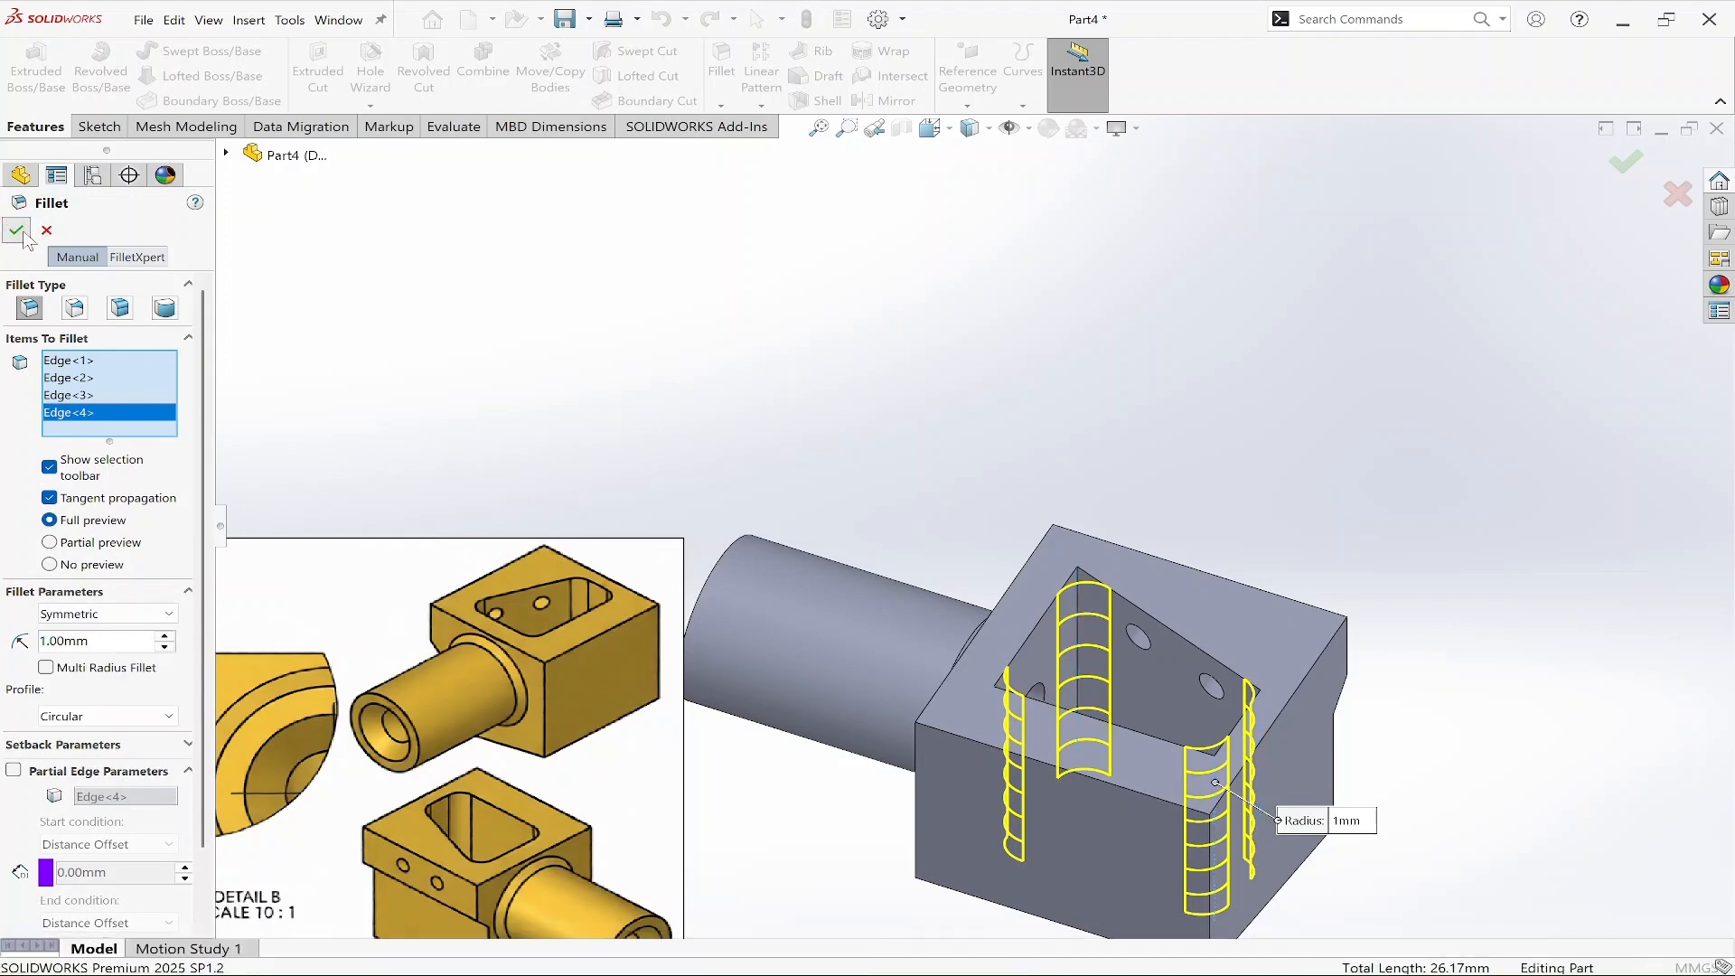
Rotate the finished part and switch to the isometric view to inspect it.
click(941, 515)
scroll(967, 582, up, 5)
mouse_move(1158, 775)
middle_down()
mouse_move(886, 662)
mouse_move(730, 557)
mouse_move(620, 762)
middle_up()
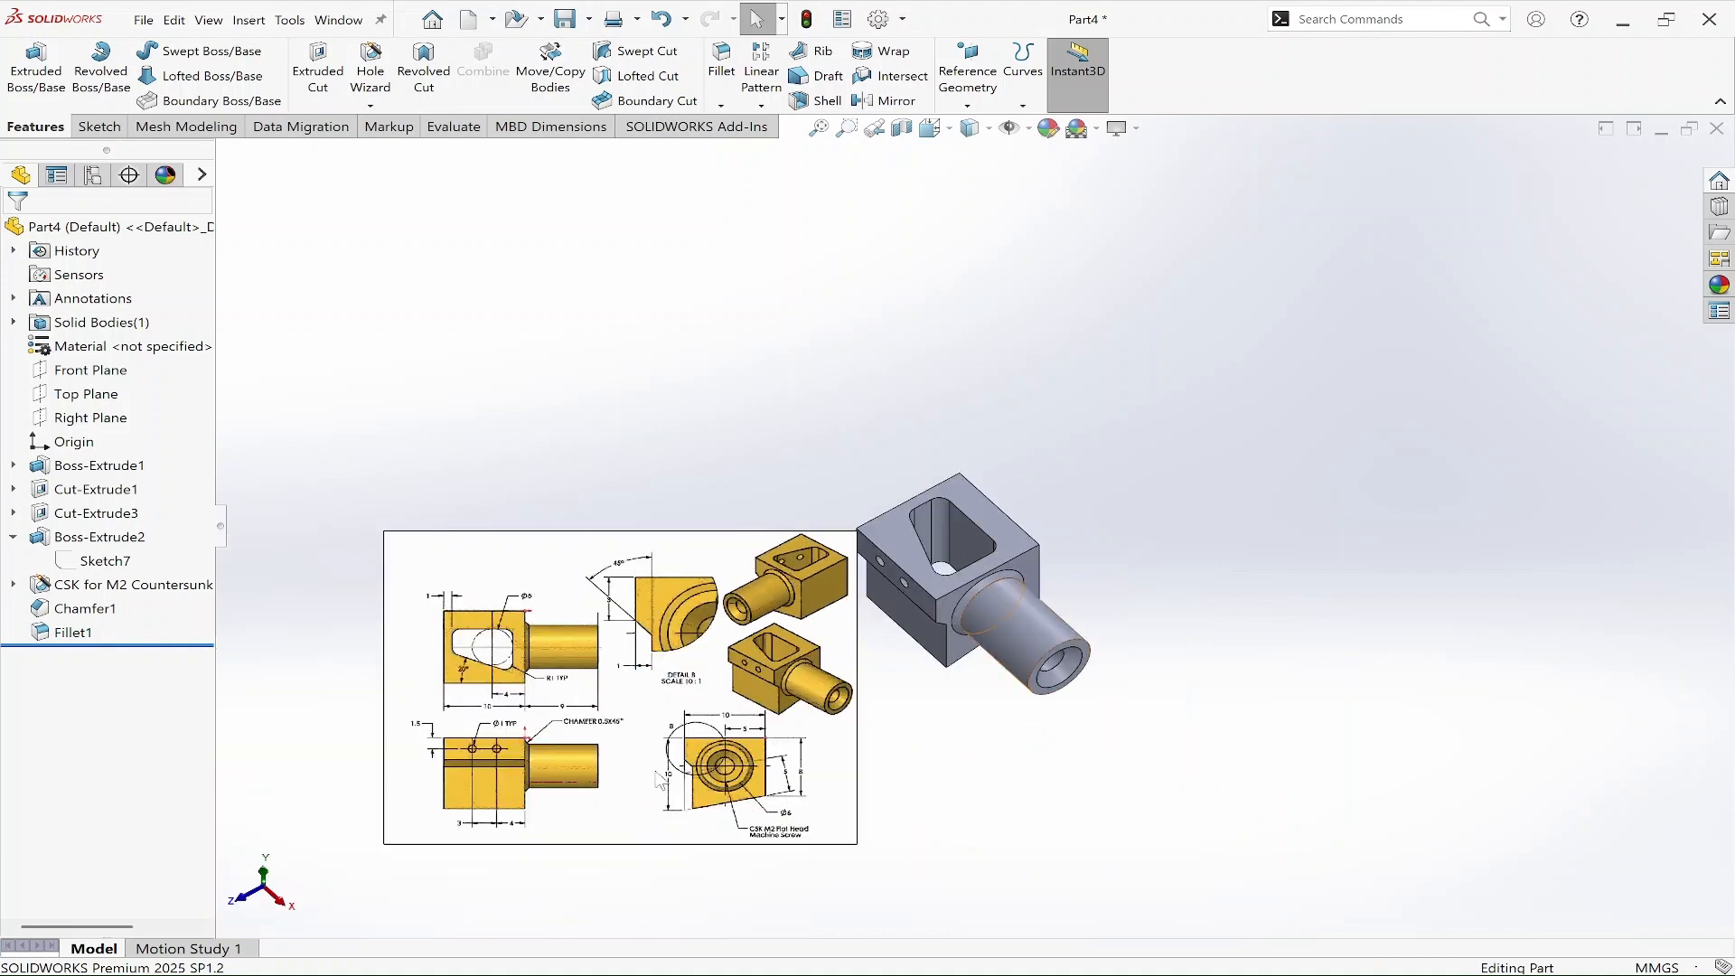
middle_drag(1155, 711, 1096, 587)
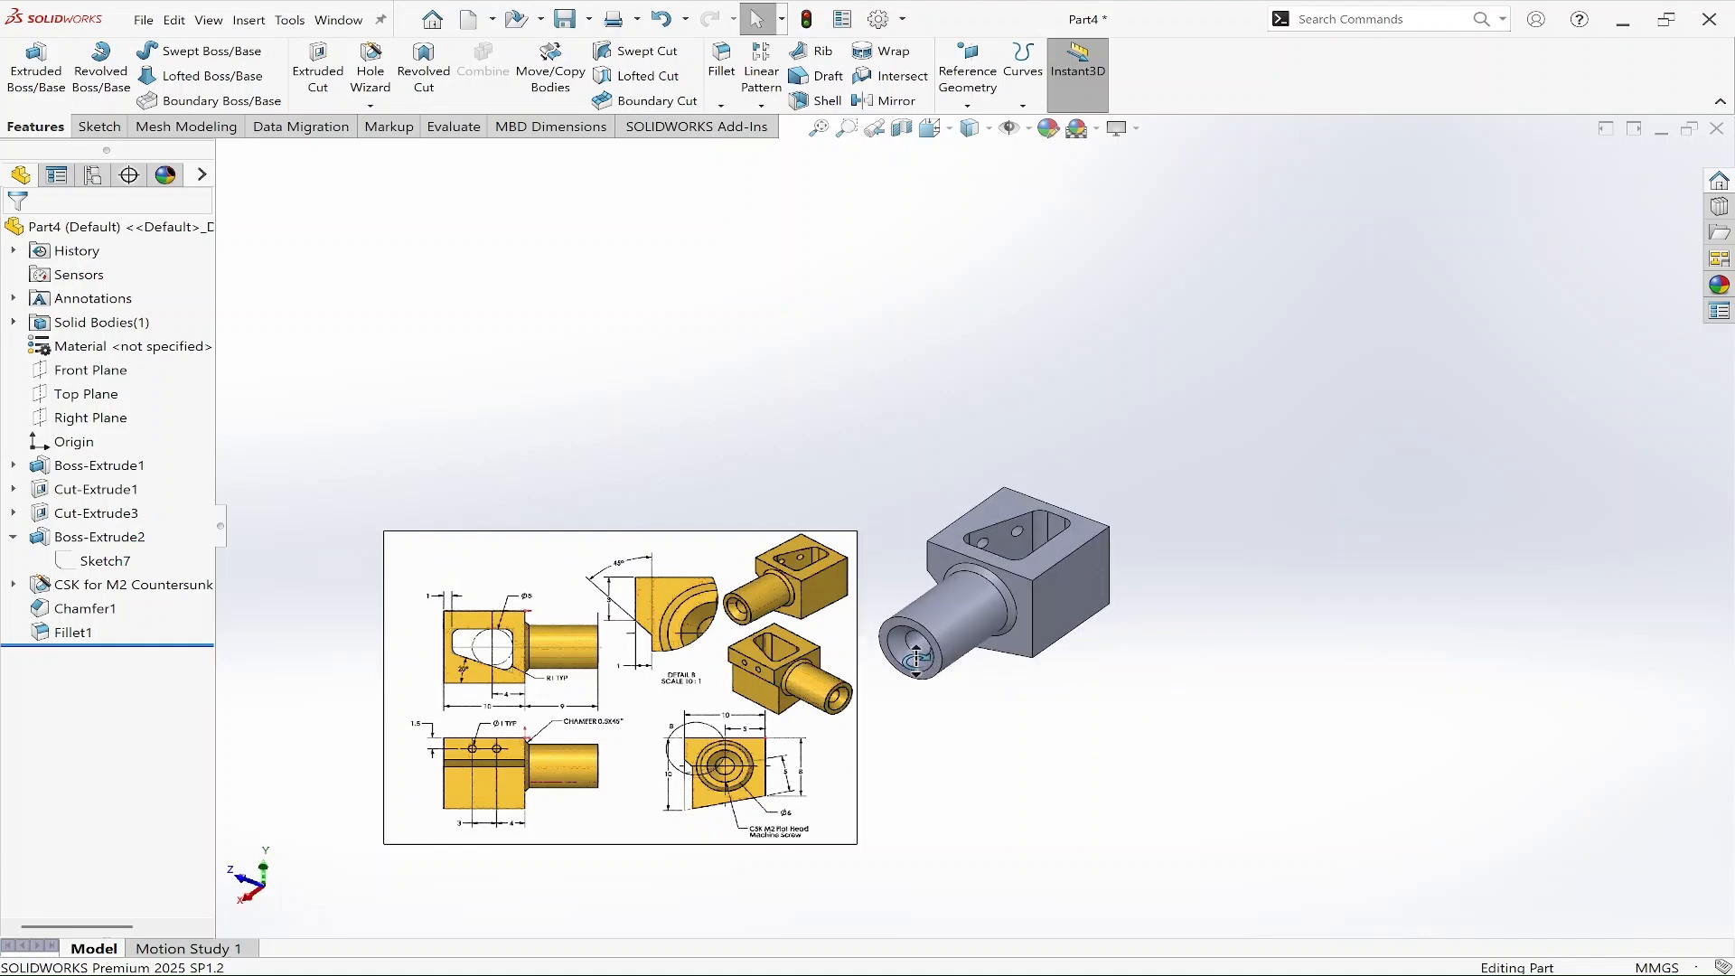
key(ctrl+7)
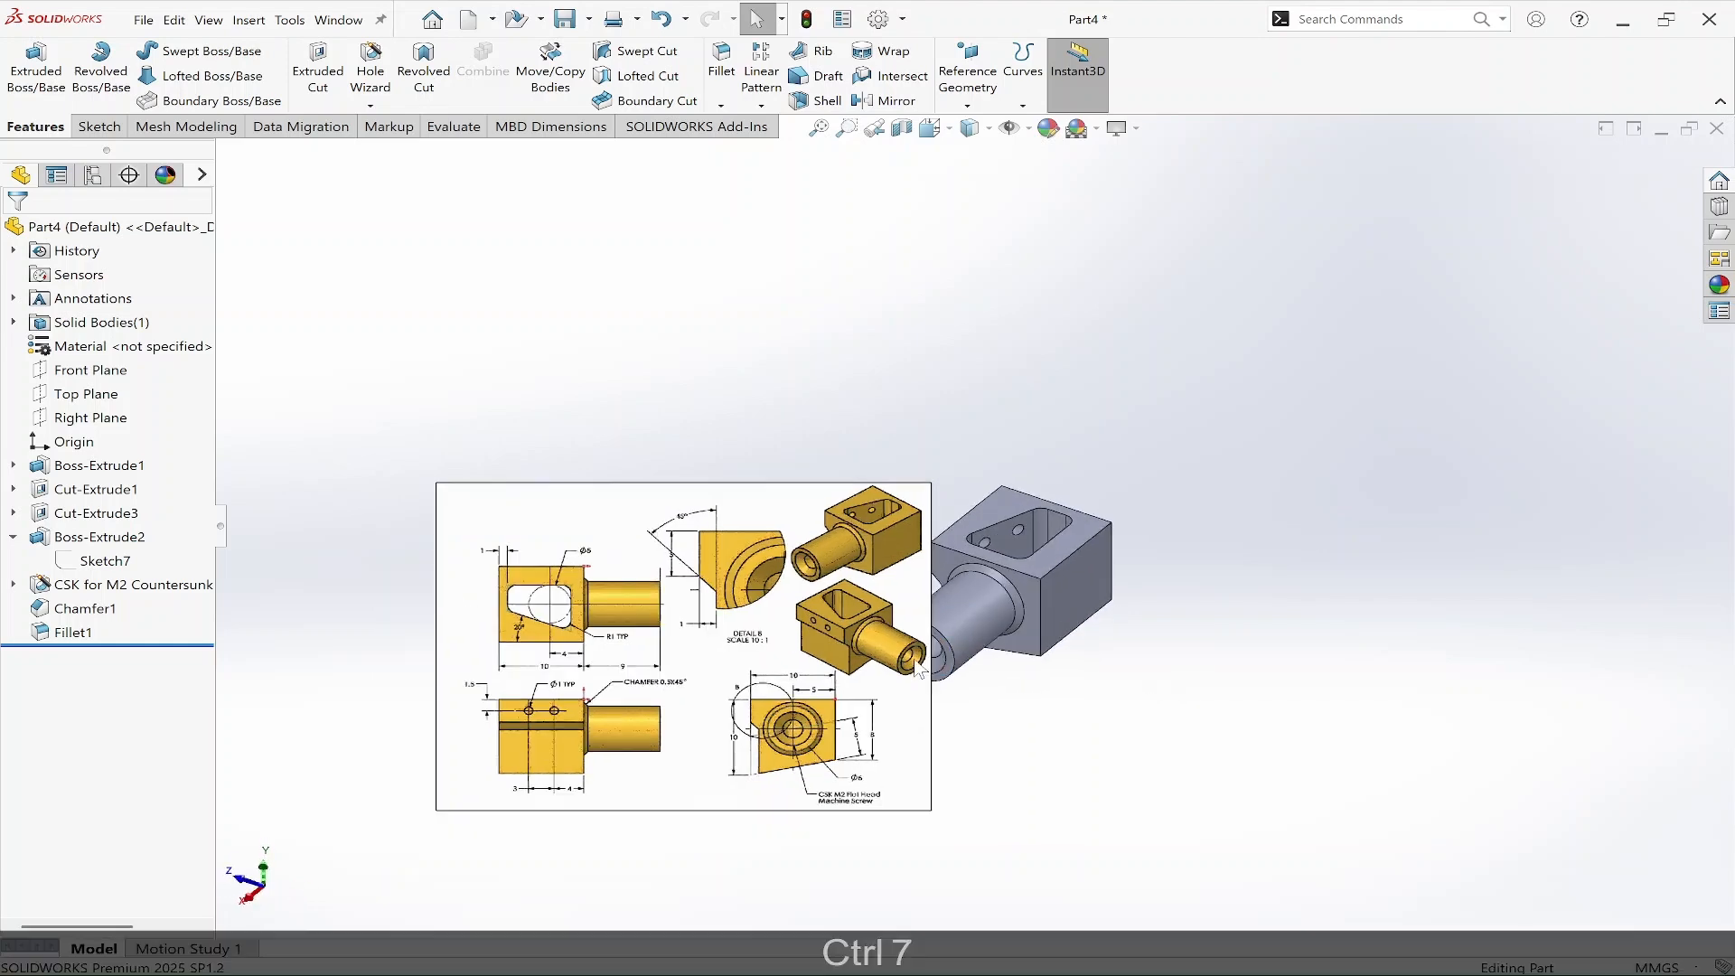